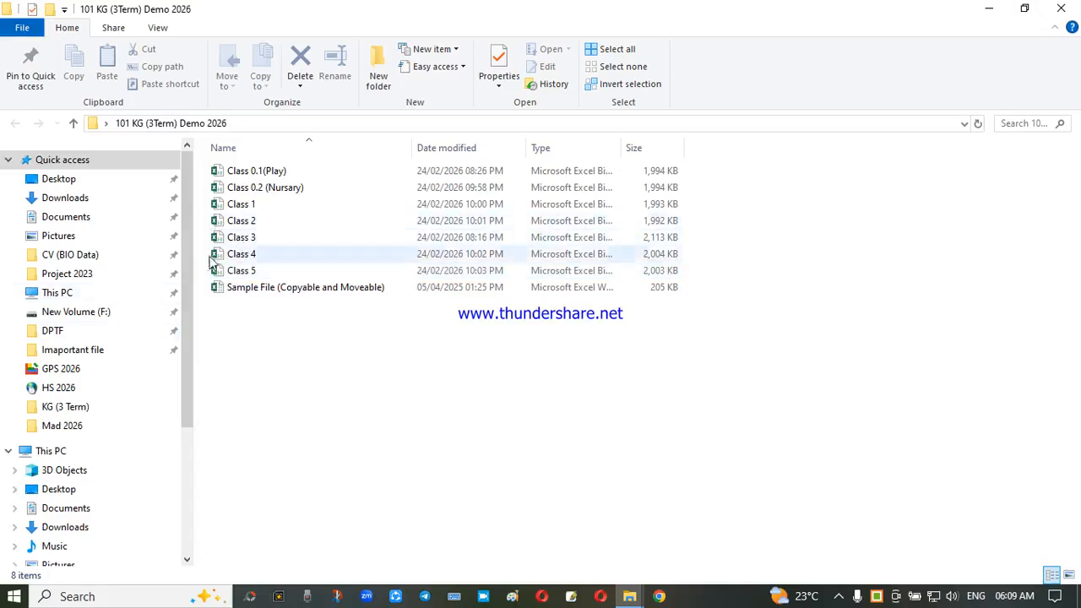
- Open the Class 3 workbook and go to its school profile sheet
double_click(244, 240)
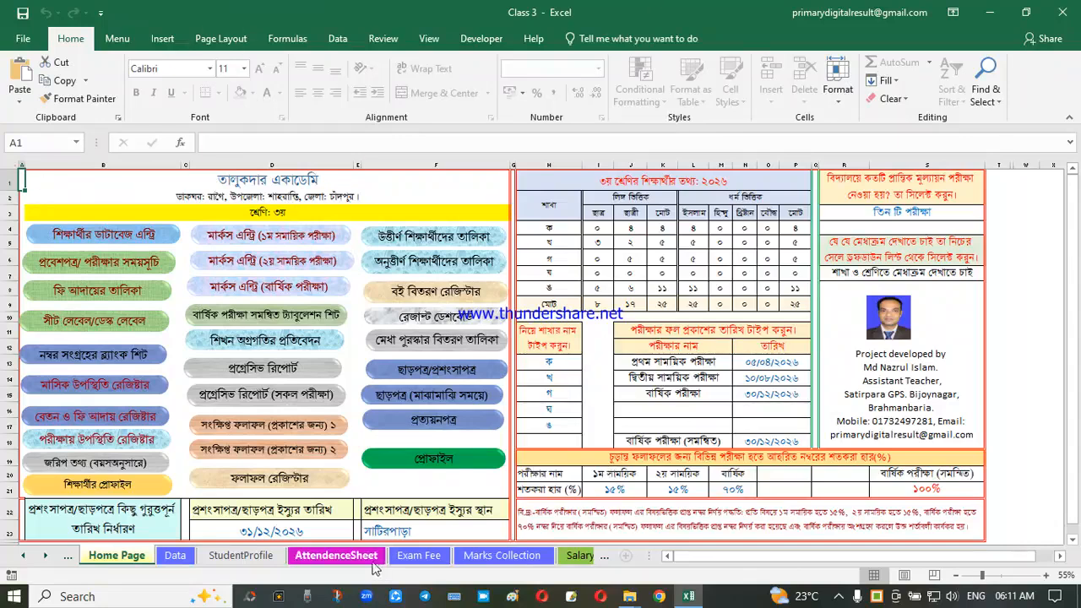
click(440, 466)
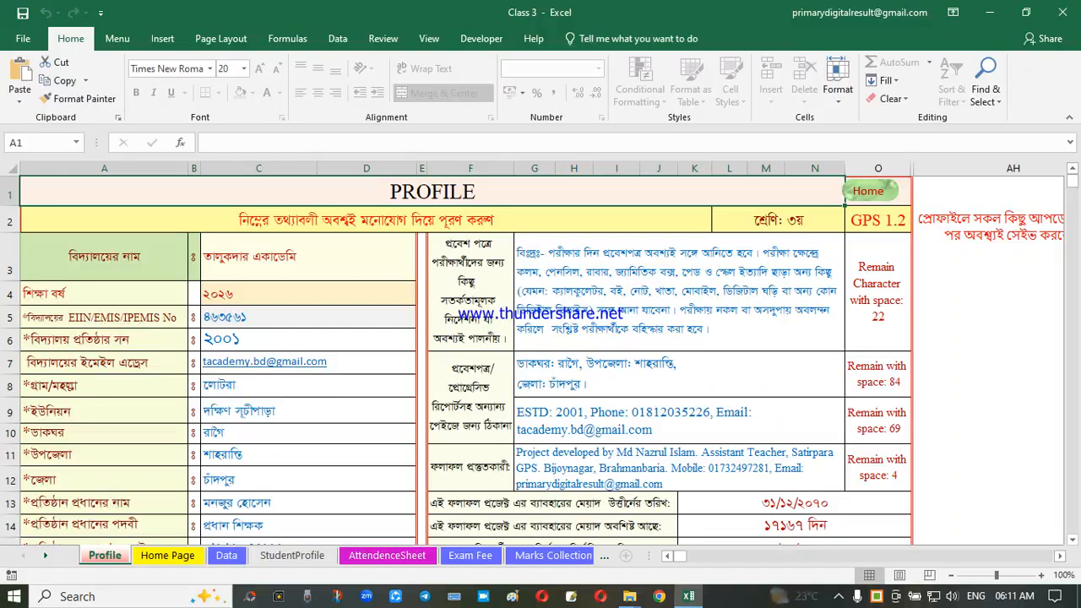
- Examine the profile's EIIN number, school name, school detail, admit card instruction, address and result preparer fields
click(279, 319)
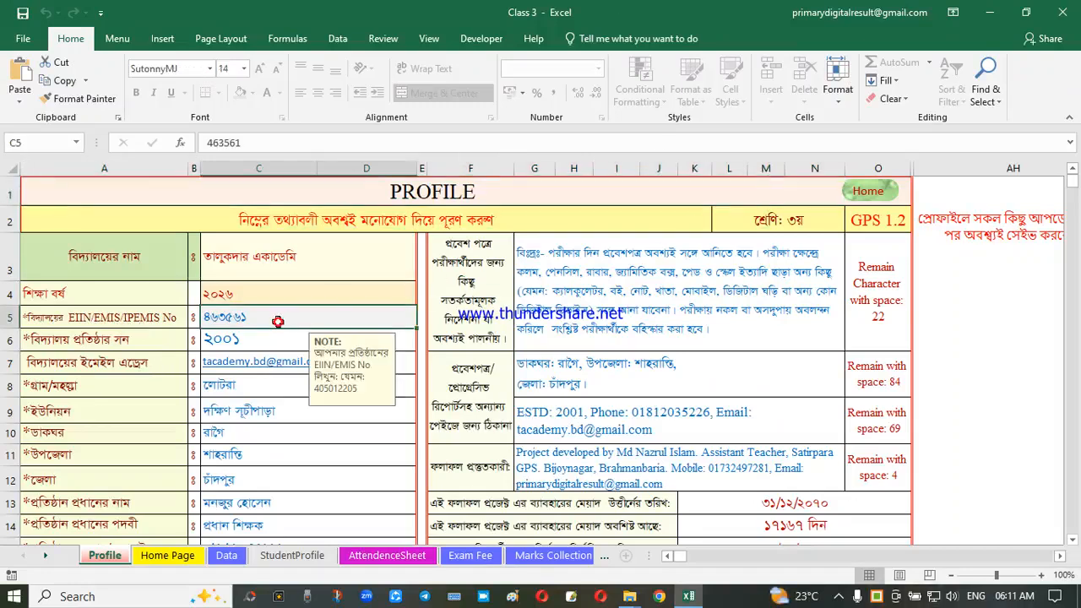
click(283, 258)
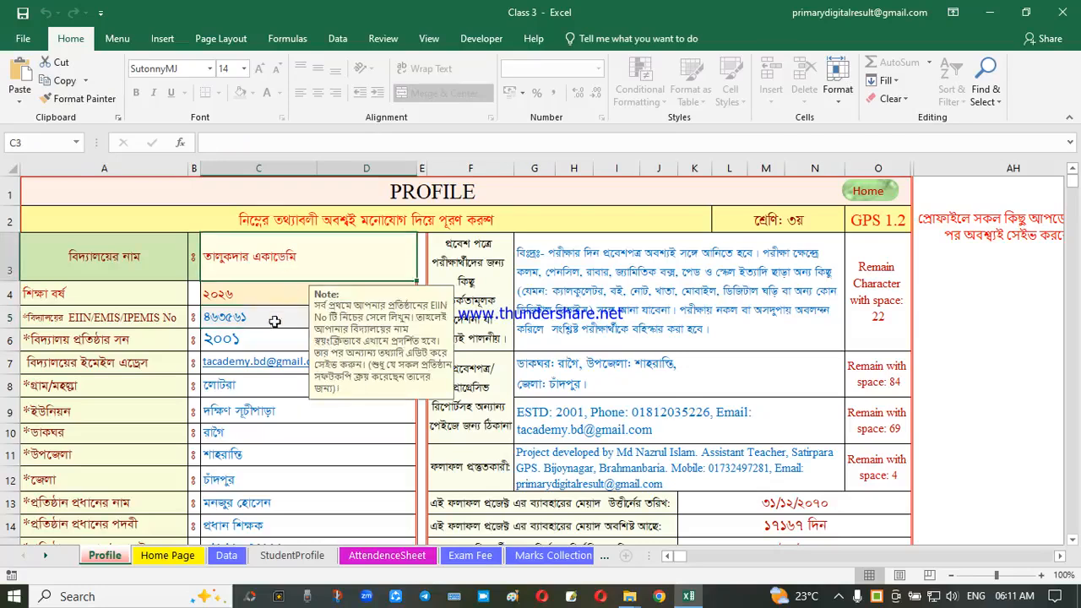
scroll(281, 338, down, 1)
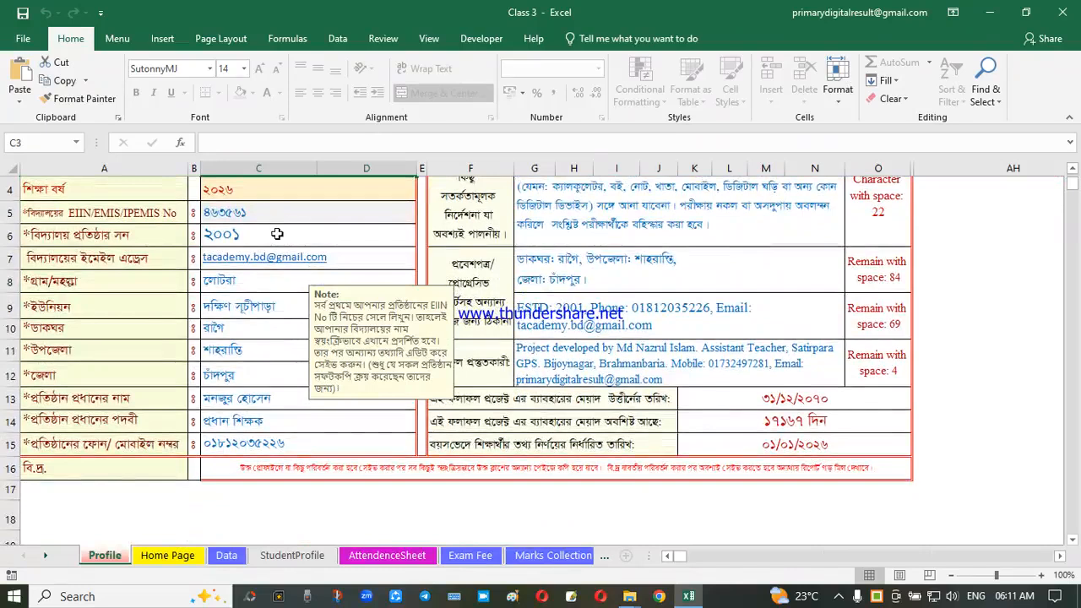
drag(277, 234, 262, 435)
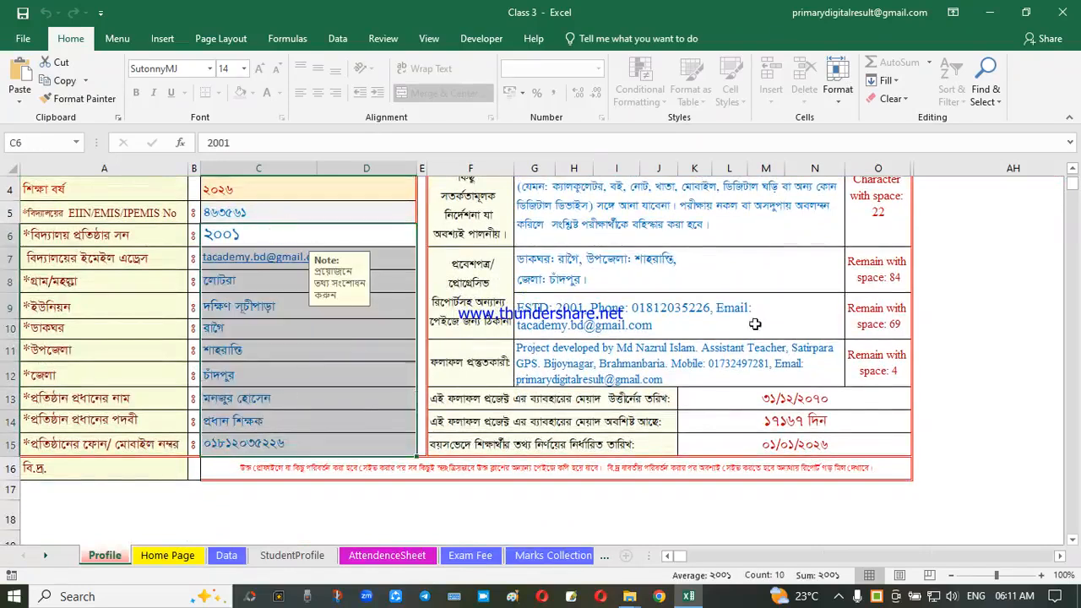
scroll(676, 317, up, 1)
click(657, 273)
drag(610, 384, 605, 465)
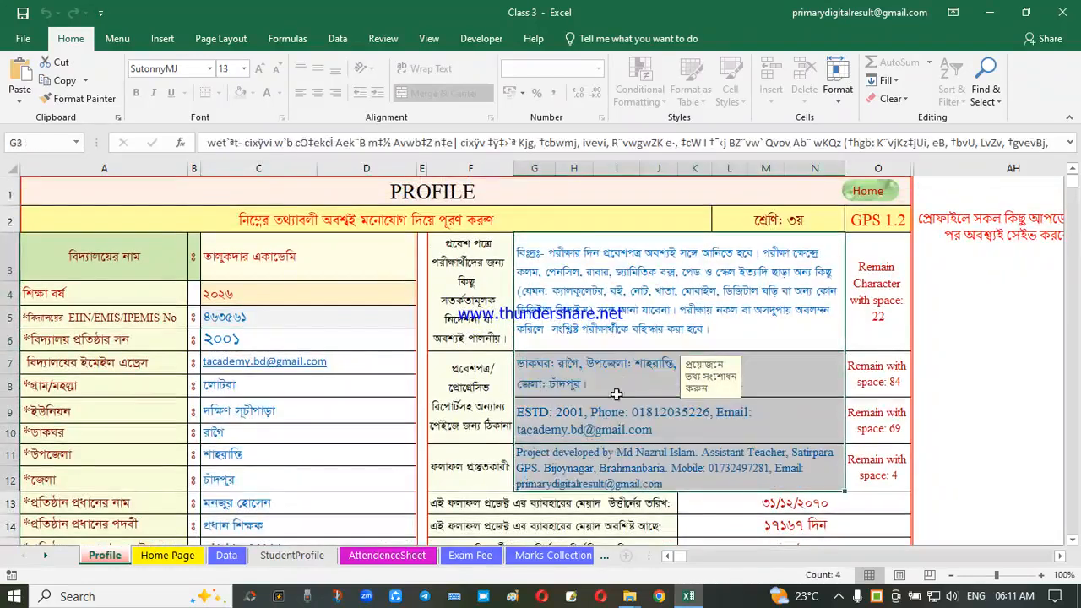
click(604, 297)
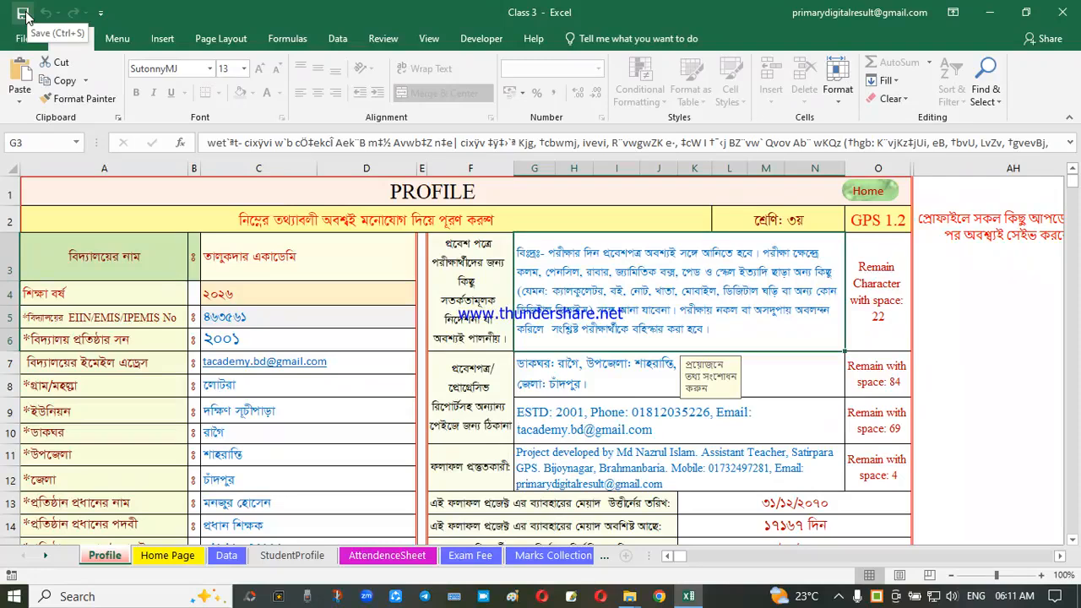
- Save the workbook, accepting the personal information warning, and return from the profile to the Home Page sheet
click(22, 14)
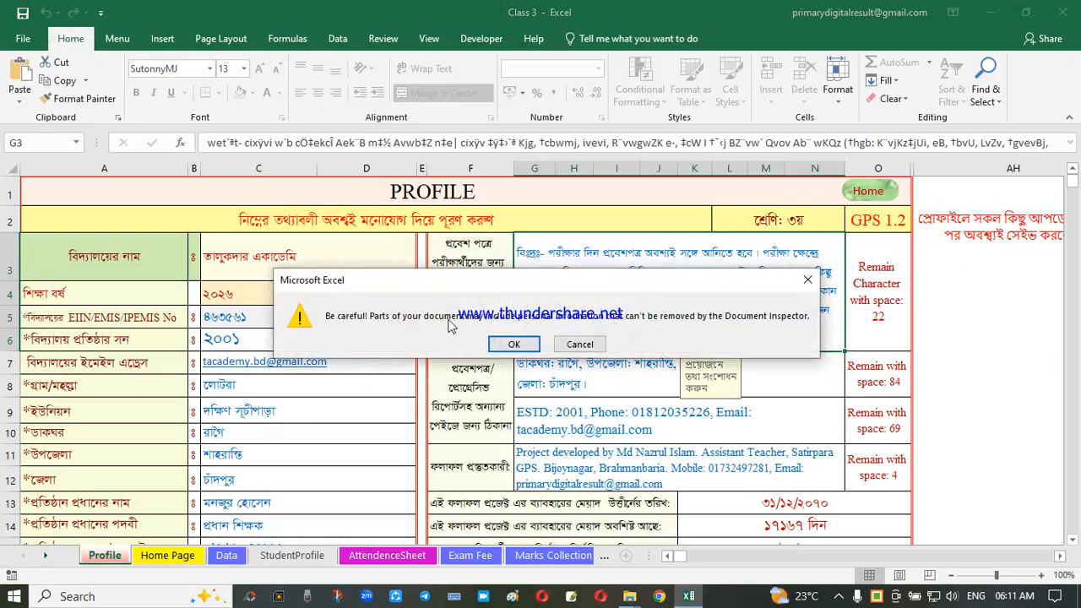
click(515, 345)
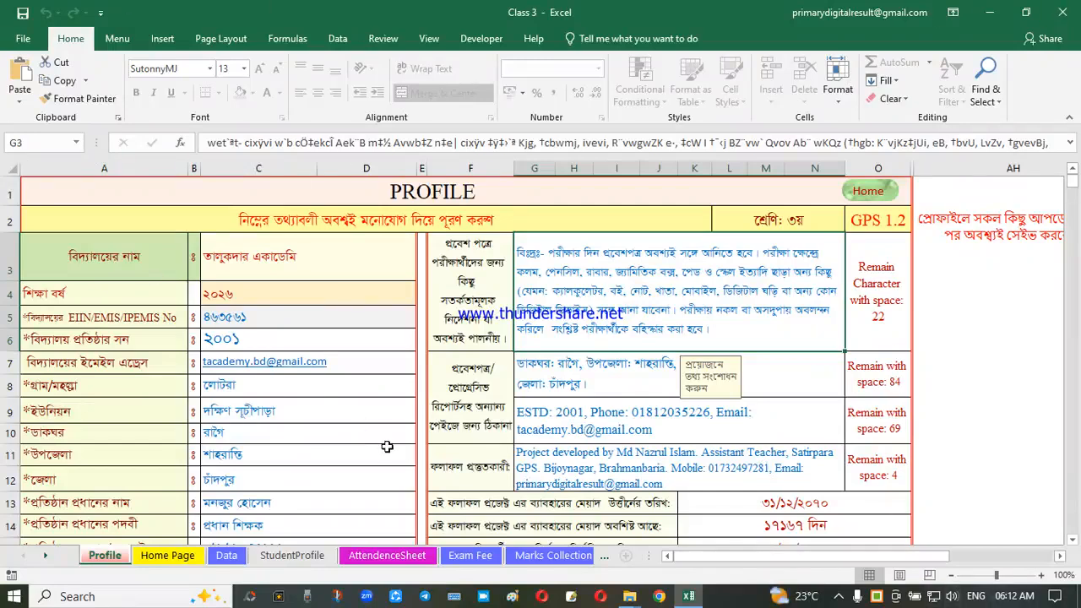
scroll(719, 444, down, 2)
scroll(720, 444, up, 2)
scroll(720, 443, down, 2)
scroll(720, 444, up, 2)
click(872, 193)
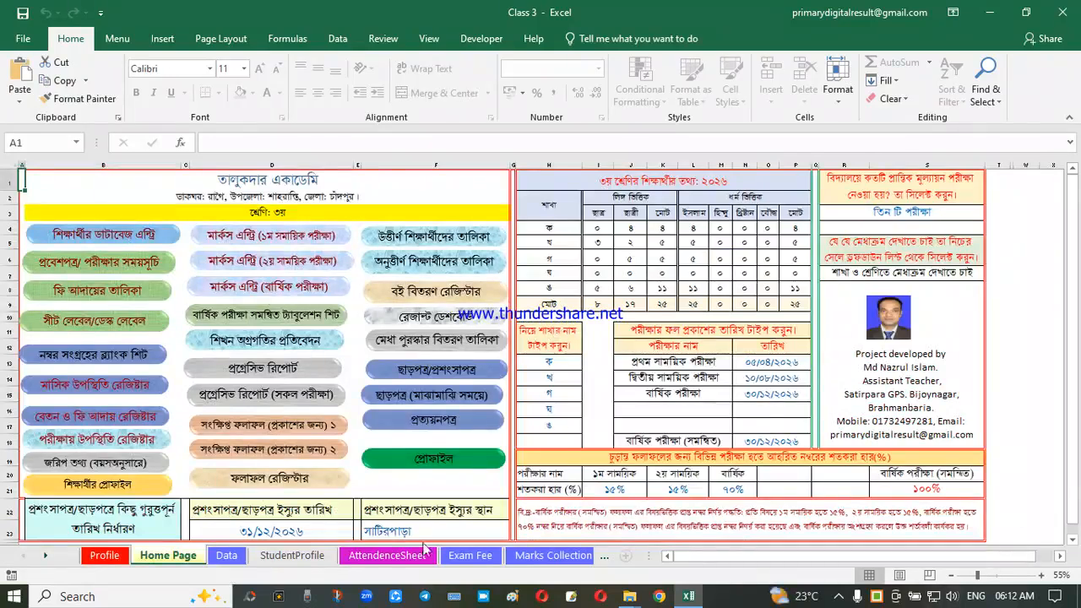
- Examine the section name cells on the Home Page and their entry notes
click(549, 392)
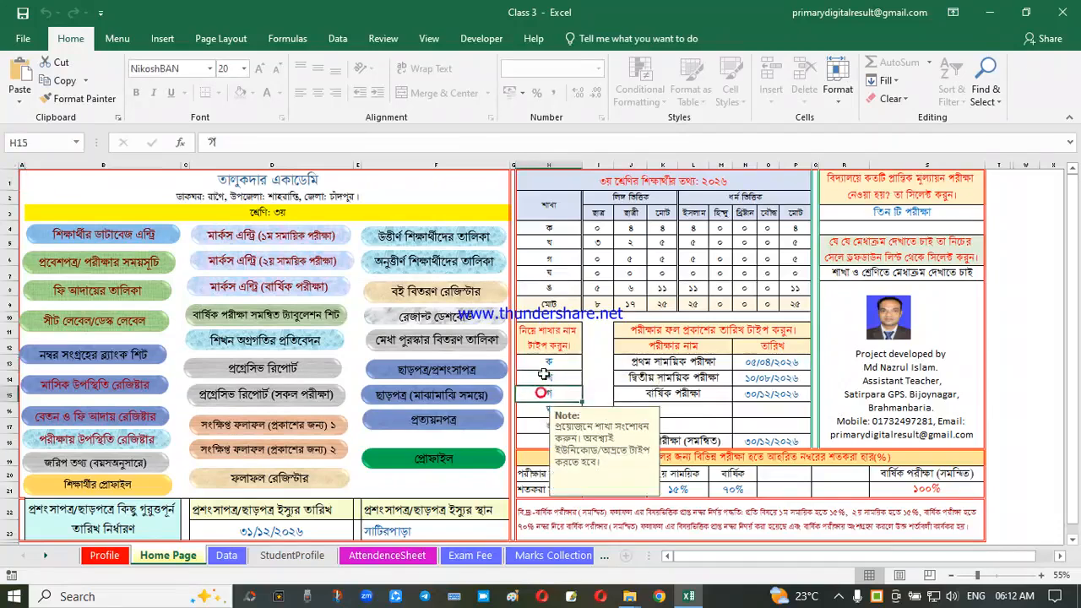
drag(553, 362, 551, 410)
click(548, 399)
click(544, 372)
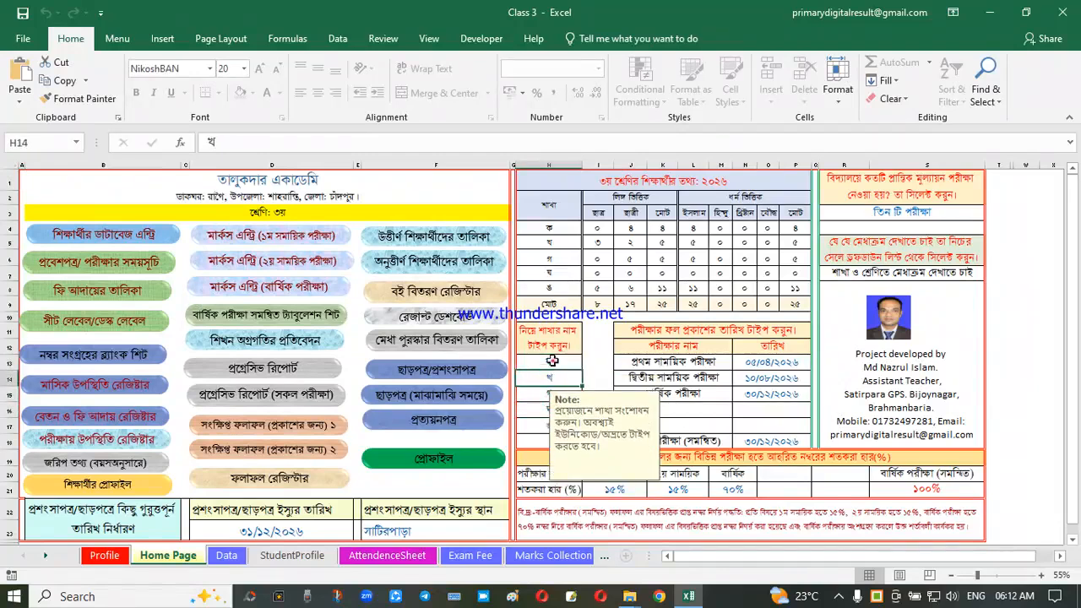
click(541, 411)
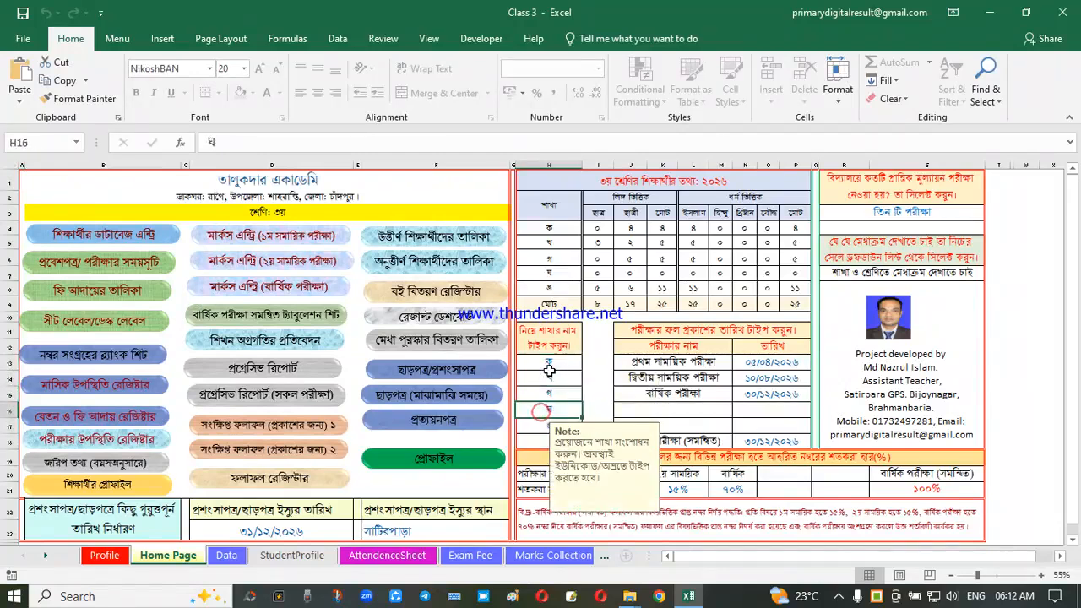
click(551, 366)
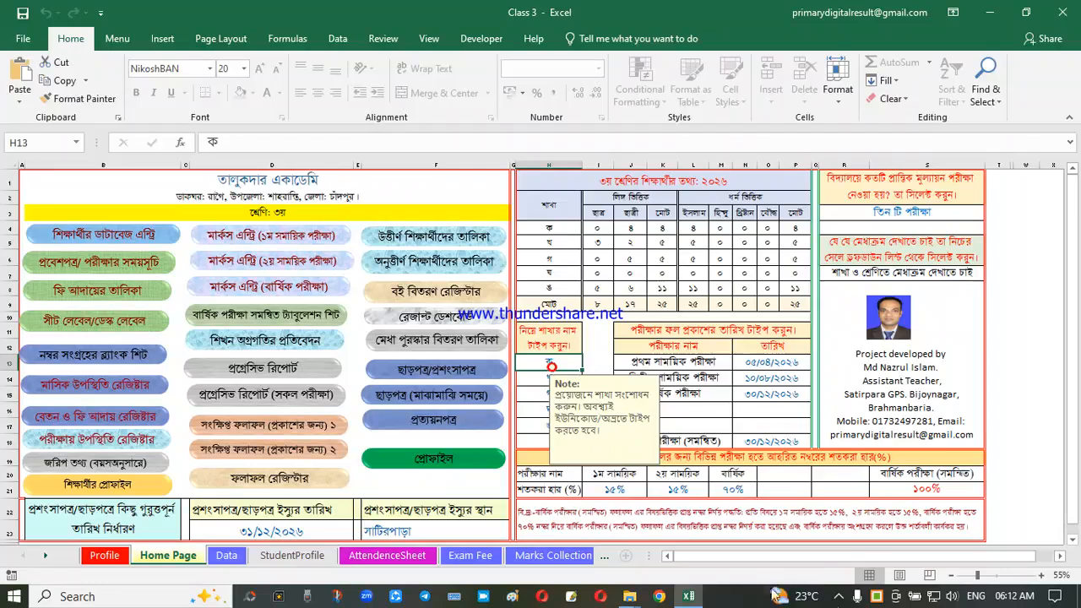
- Set the Bangla keyboard's typing mode to Unicode for the section names
click(877, 598)
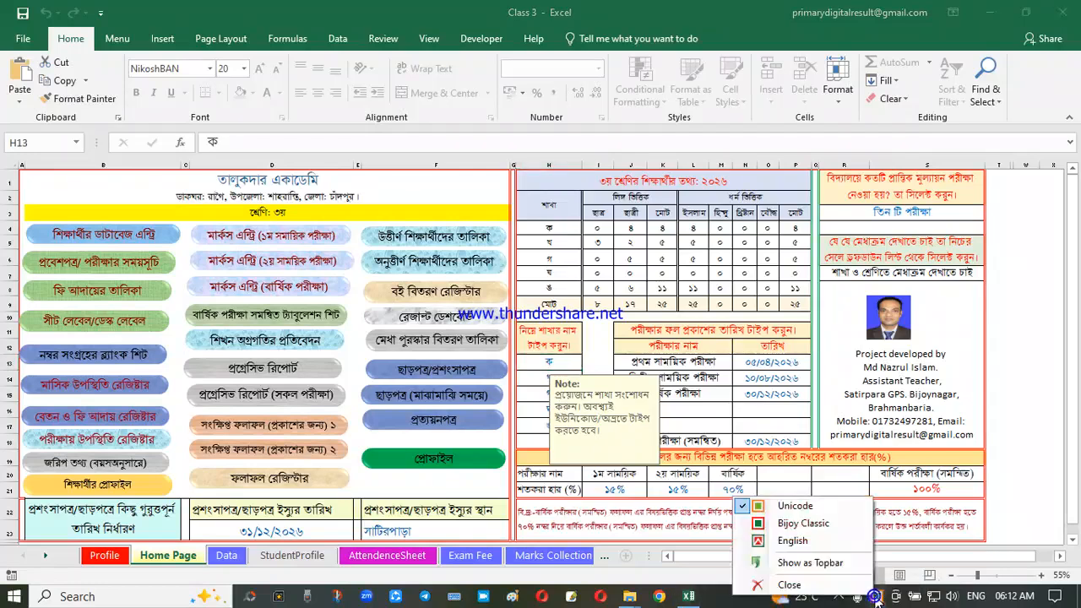
click(795, 506)
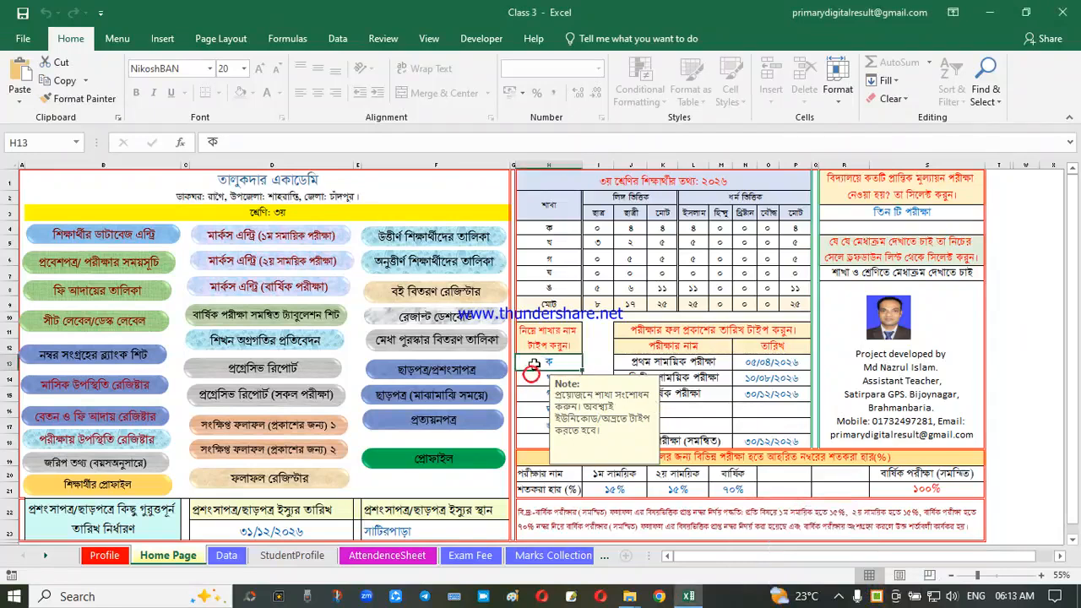
click(540, 401)
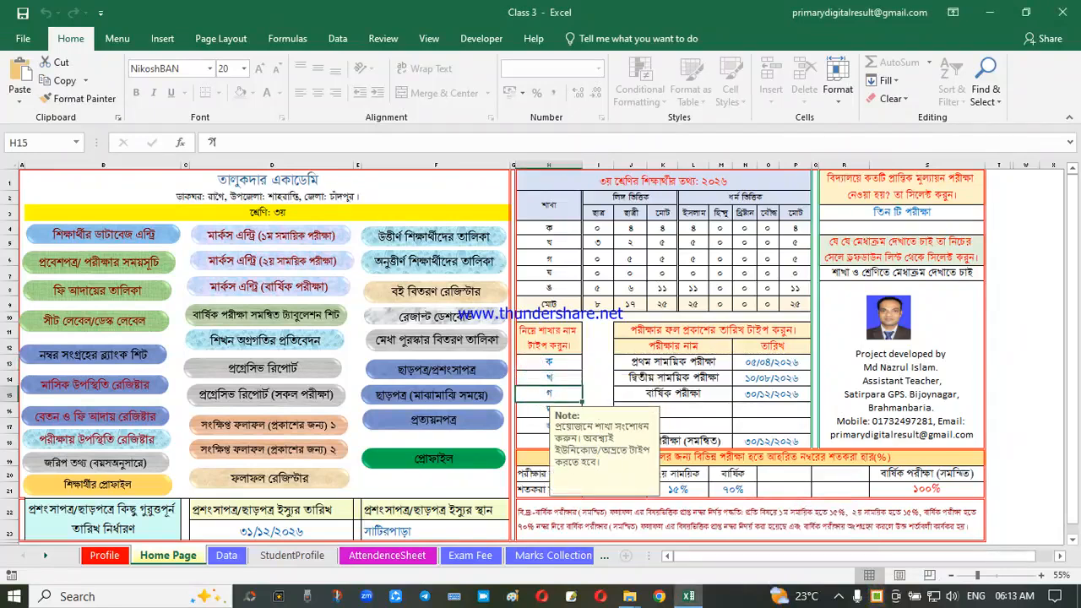
- Switch the Bangla keyboard's typing mode to English and return to the worksheet
click(877, 596)
click(794, 535)
click(597, 305)
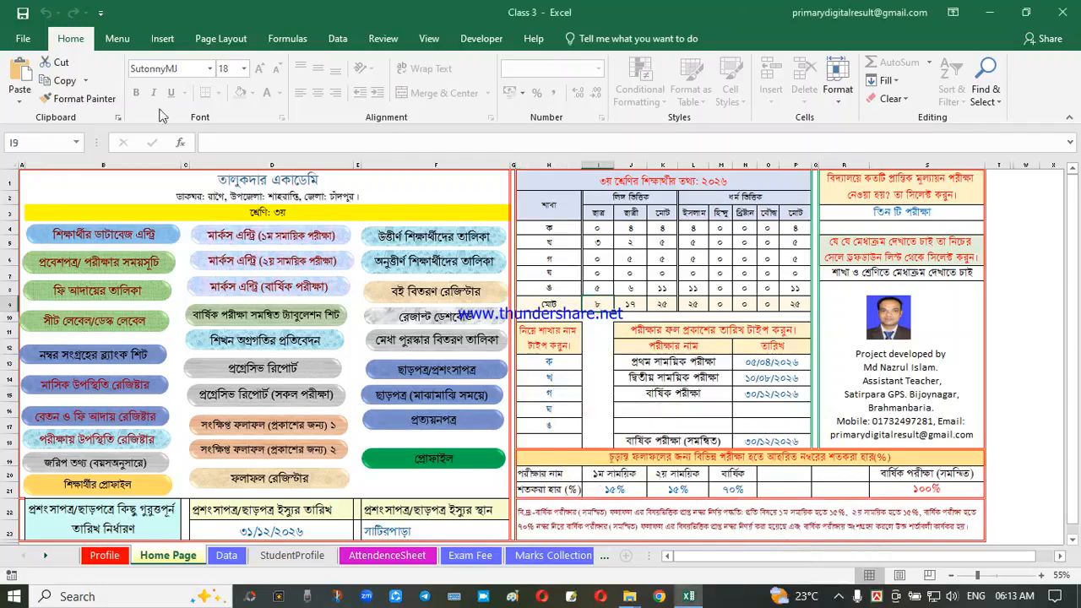
- Examine the section-wise student count cells by gender and religion and their notes
click(636, 246)
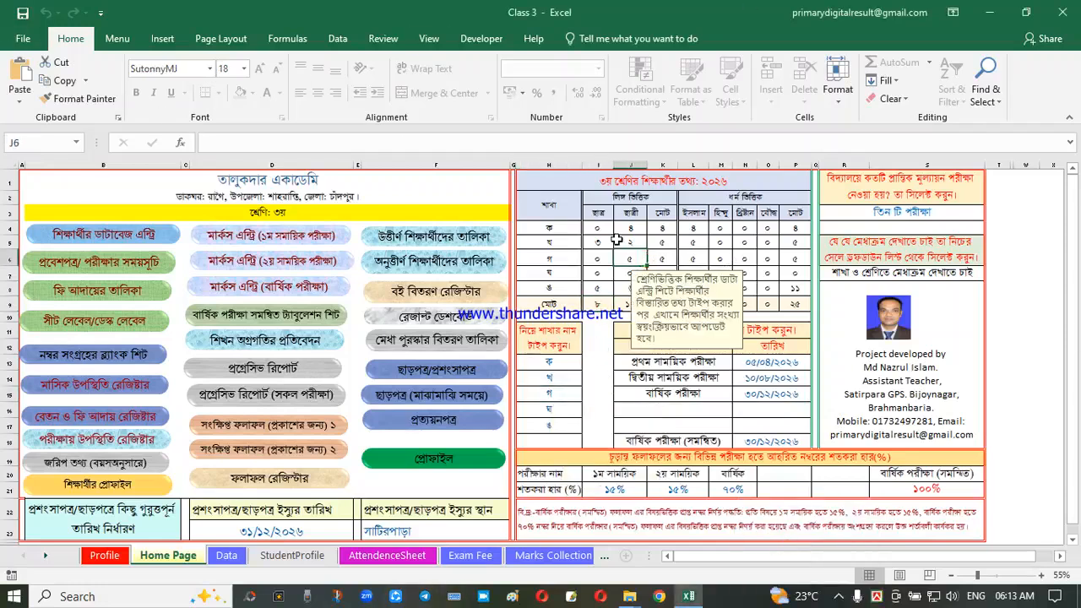
drag(720, 243, 720, 228)
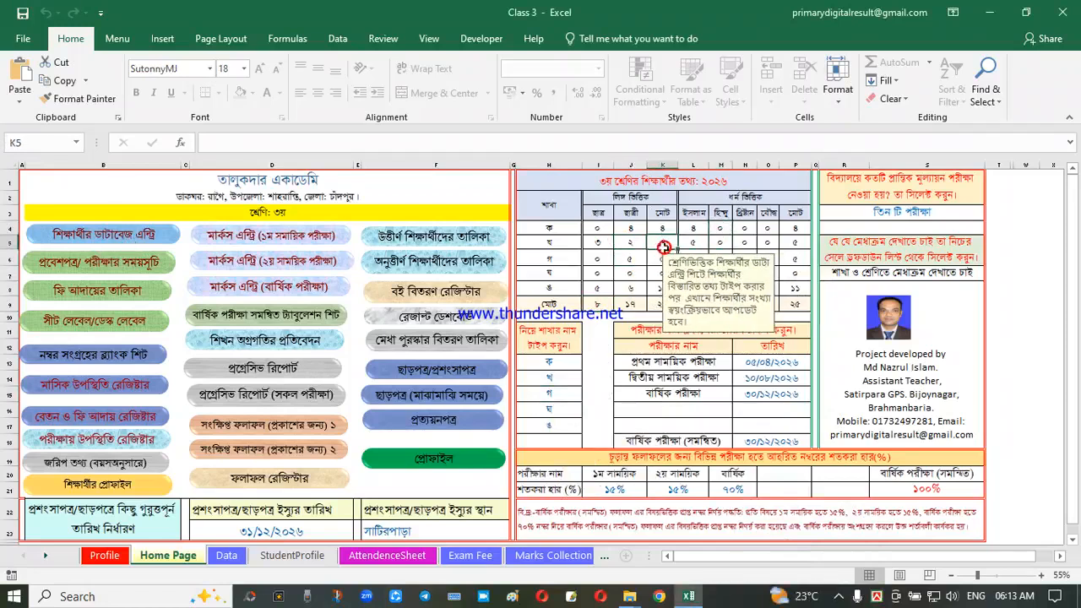
click(598, 238)
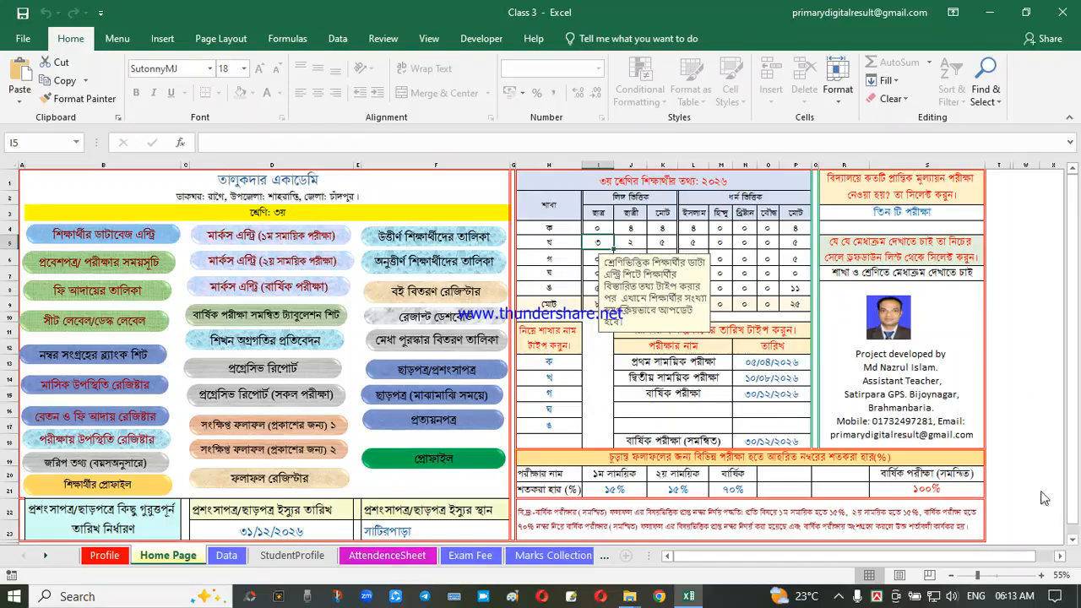
- Open the student database entry sheet and set the first student's section to খ
click(140, 241)
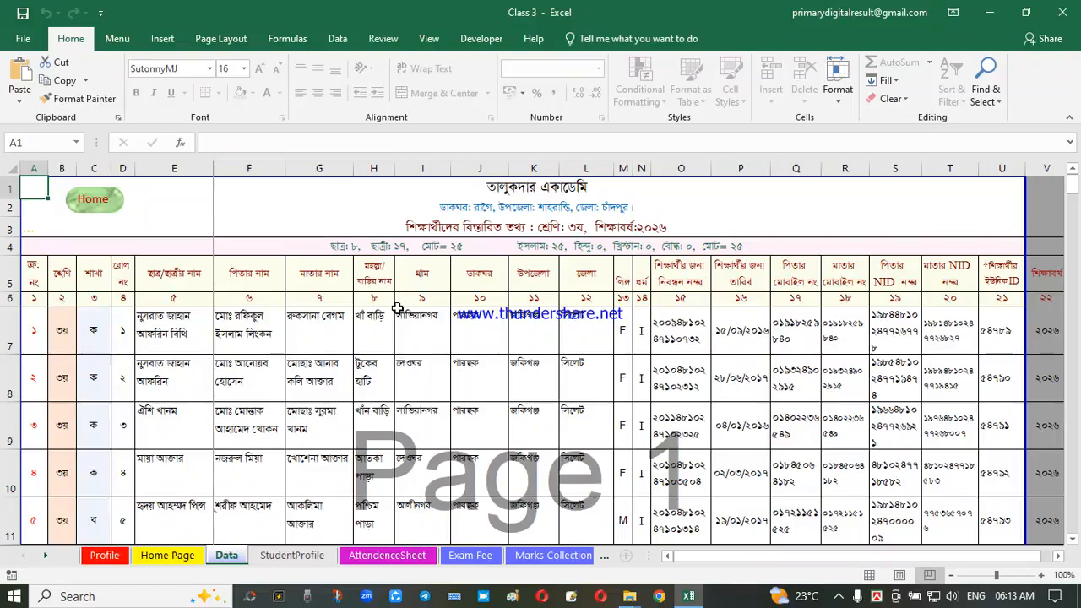
click(369, 374)
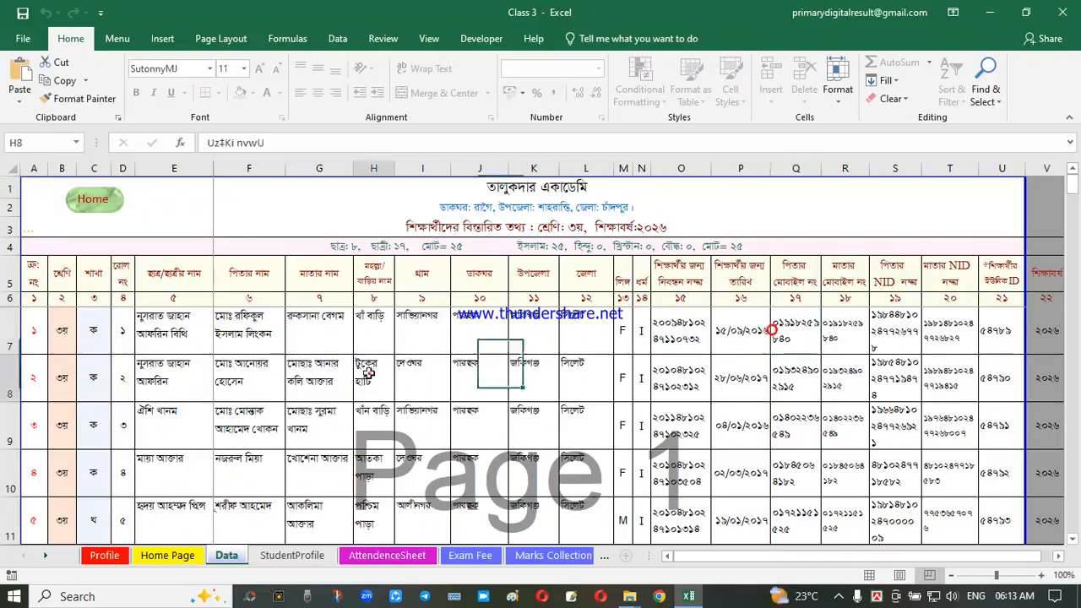
click(100, 321)
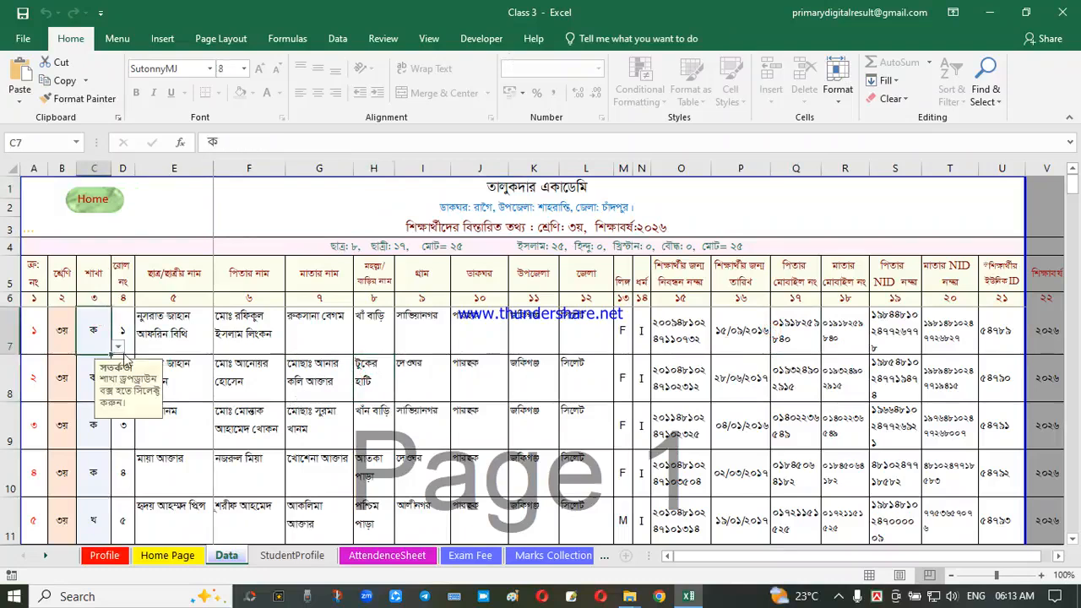
click(118, 347)
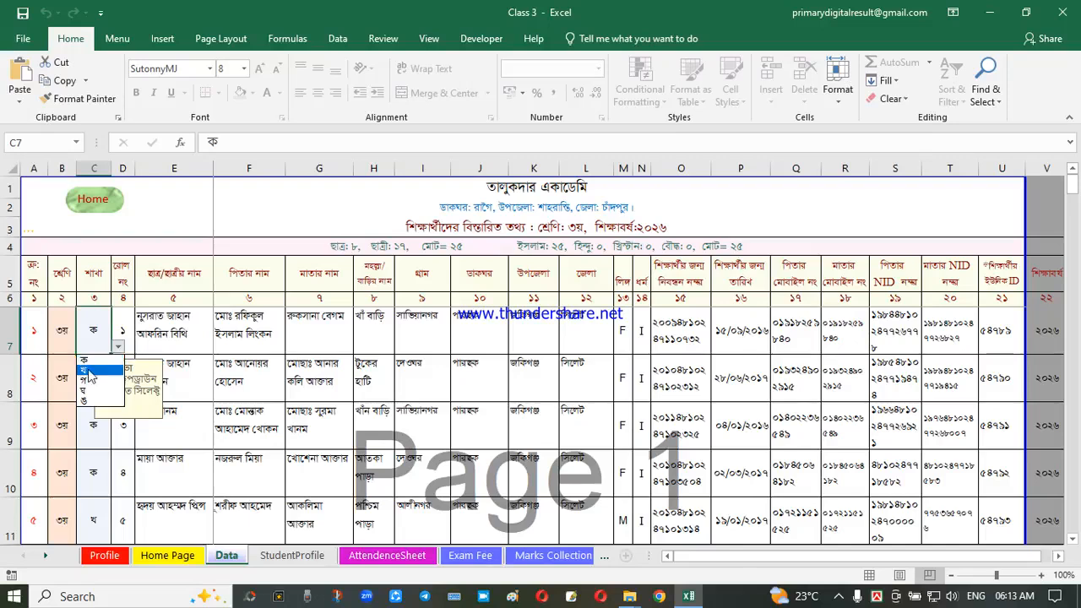
click(89, 370)
- Examine the first student's name, parents' names and address fields and the choices offered for gender
click(187, 337)
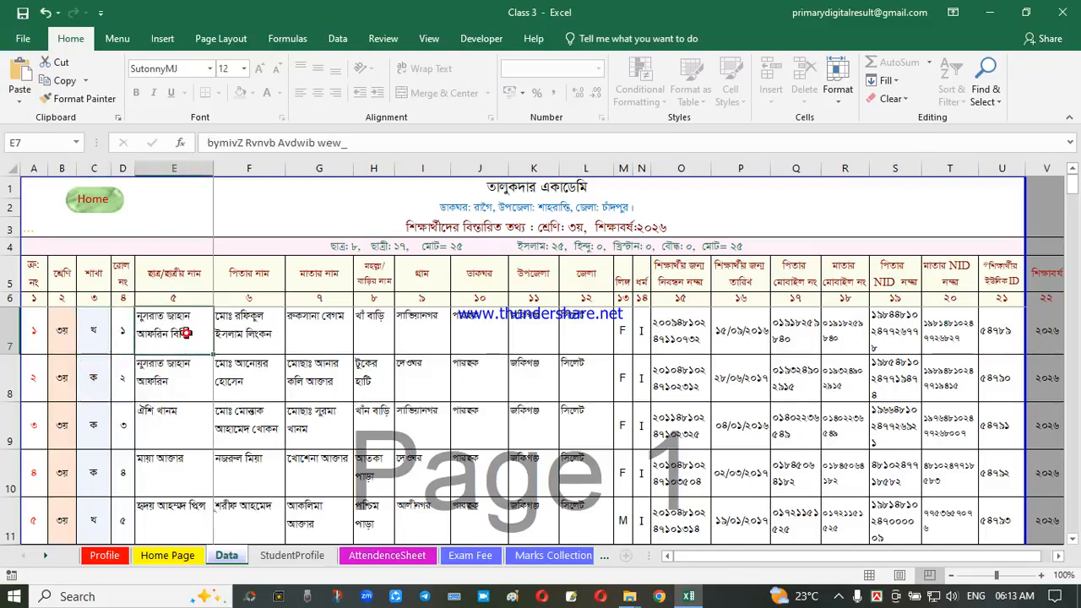
click(252, 326)
click(321, 330)
click(390, 329)
click(422, 329)
click(481, 325)
click(530, 326)
click(593, 327)
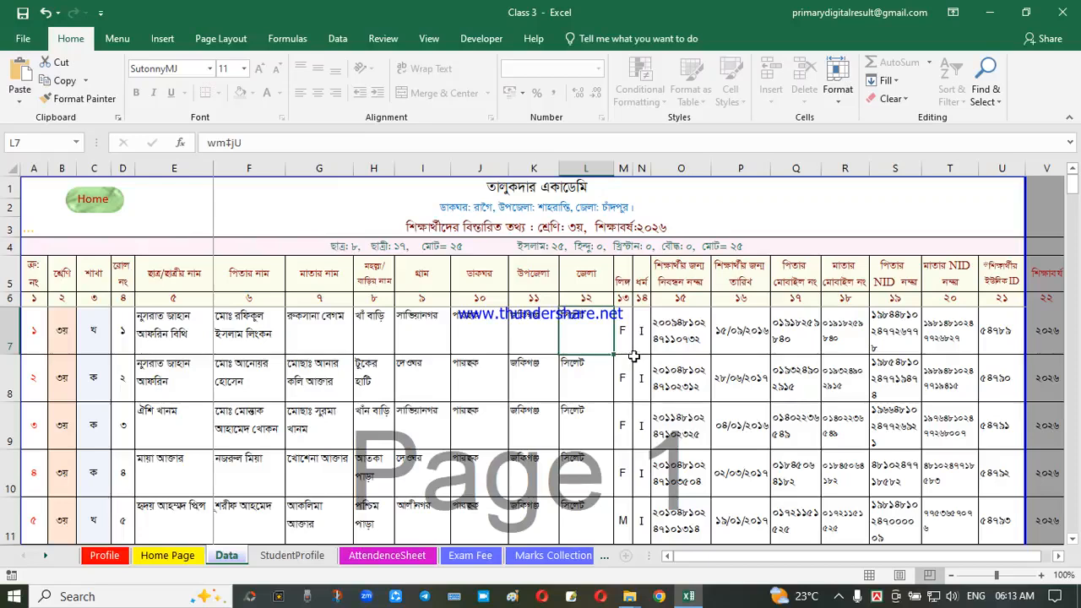
click(627, 327)
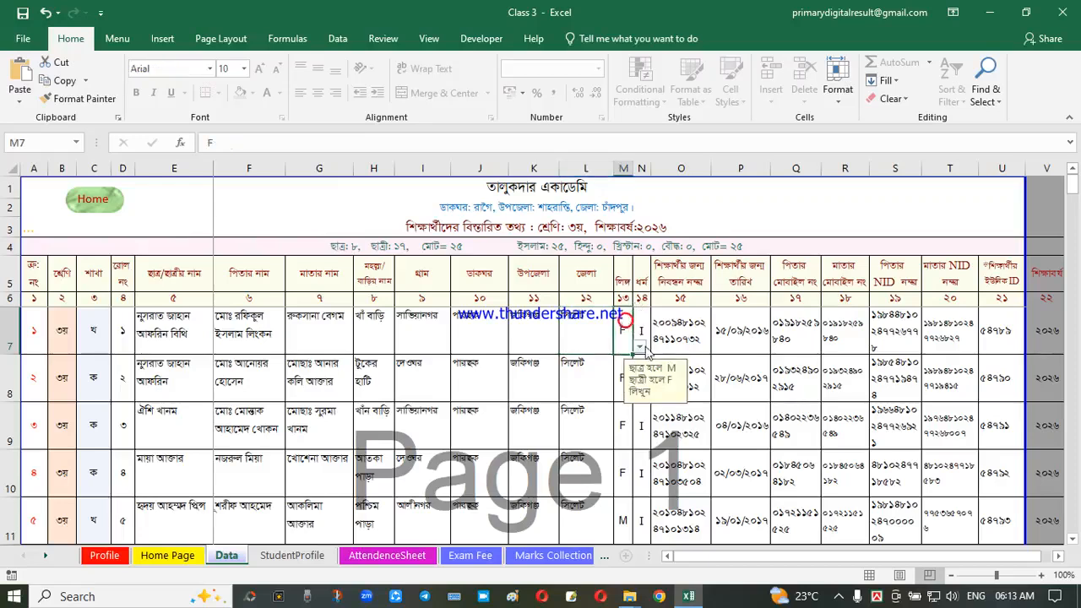
click(641, 347)
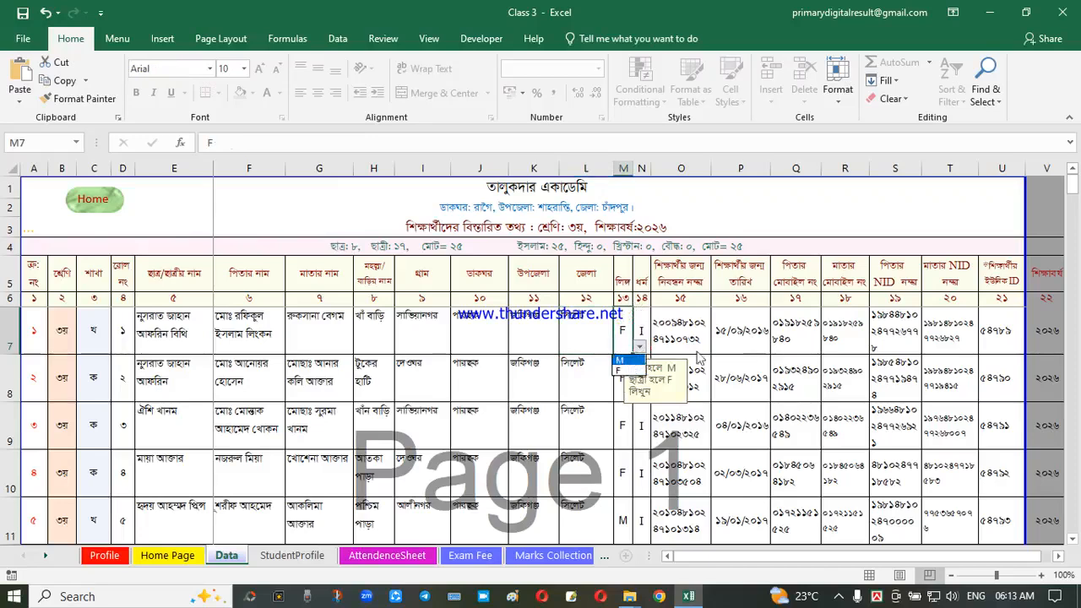
key(Escape)
- Try religion code H for the first student, and set it back to I
click(646, 326)
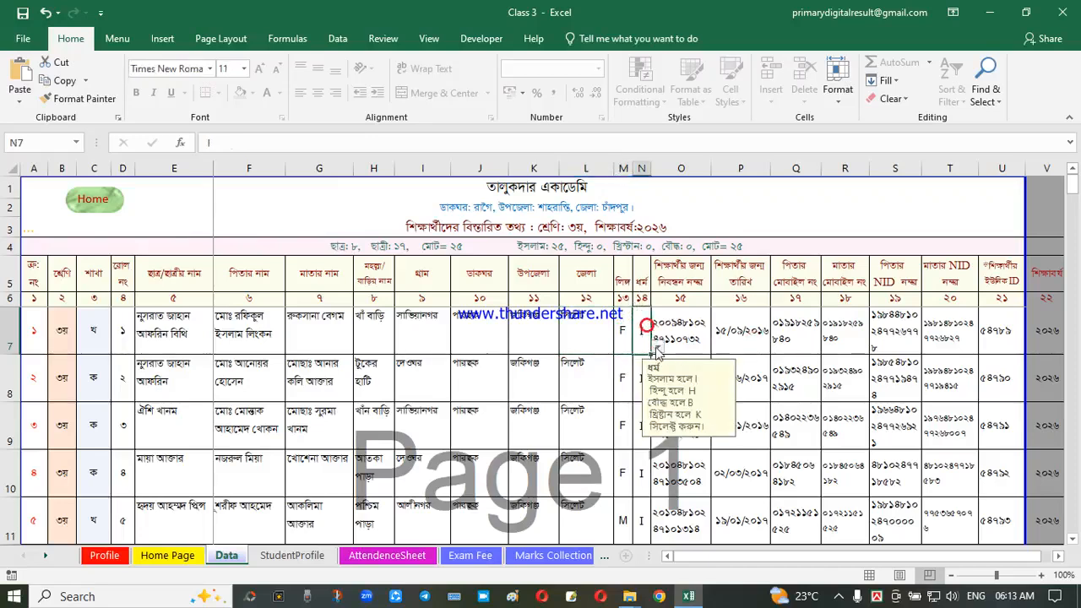
click(656, 349)
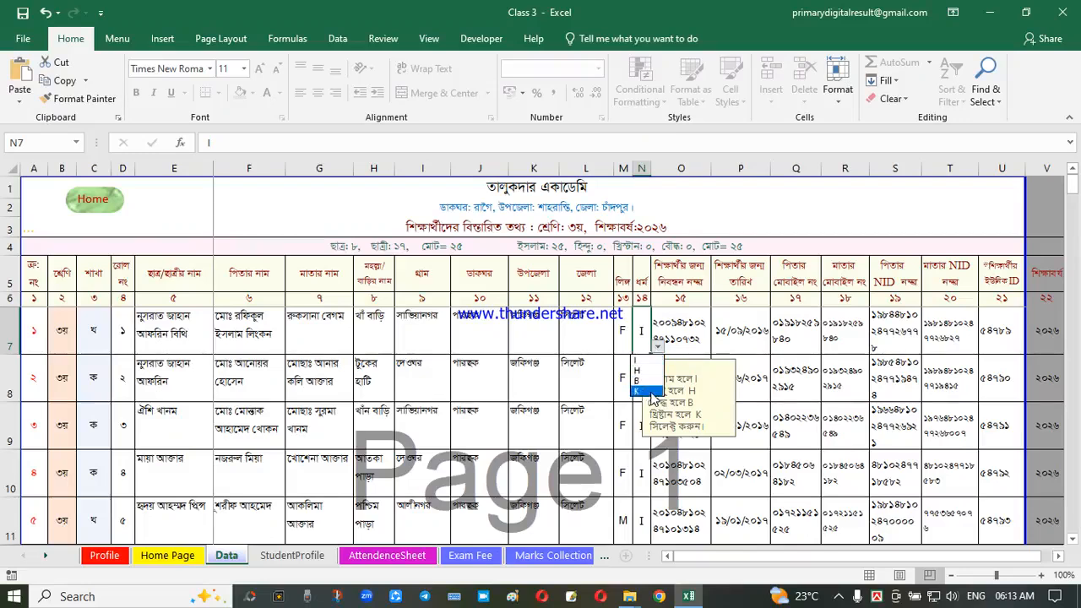
click(639, 370)
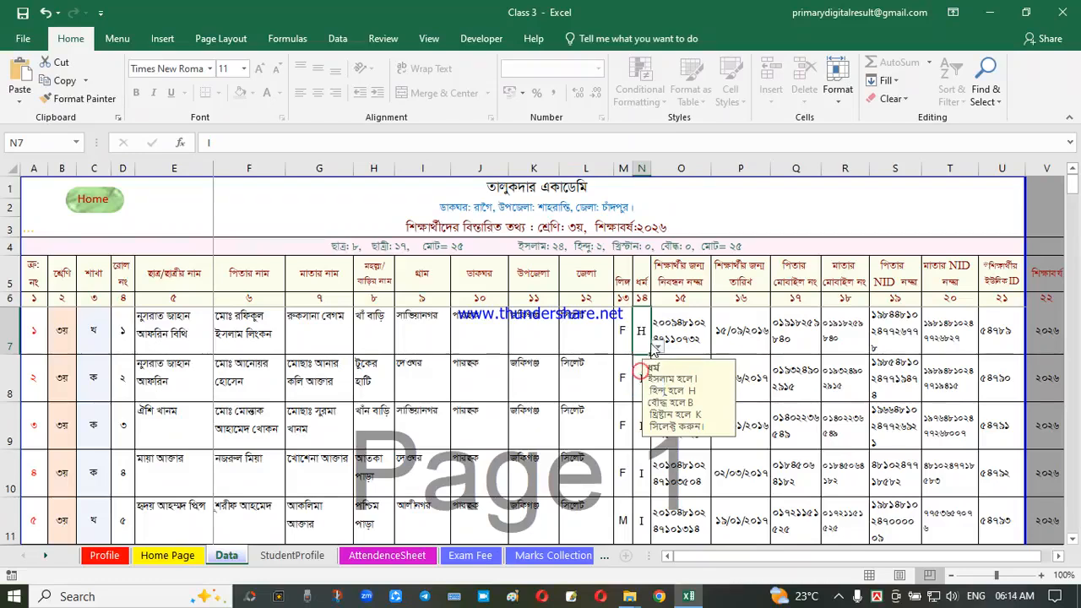
click(658, 347)
click(640, 359)
- Examine the first student's birth registration number and date of birth fields, including the date format note
click(758, 332)
click(687, 317)
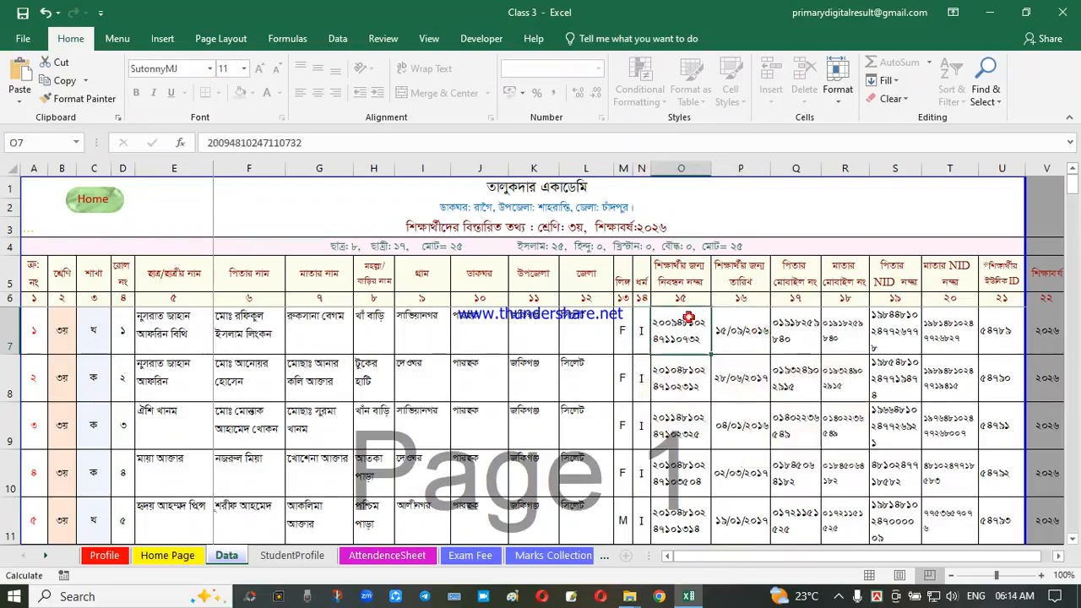
click(725, 337)
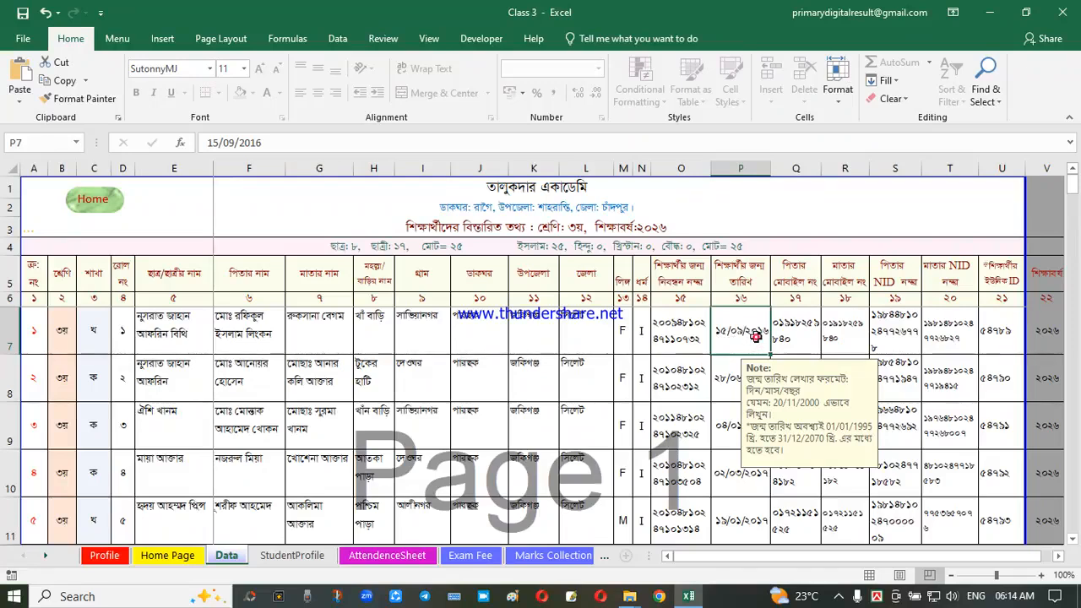
- Minimize the workbook and its folder window, search Windows for Control Panel and open it
click(787, 328)
click(749, 331)
click(993, 13)
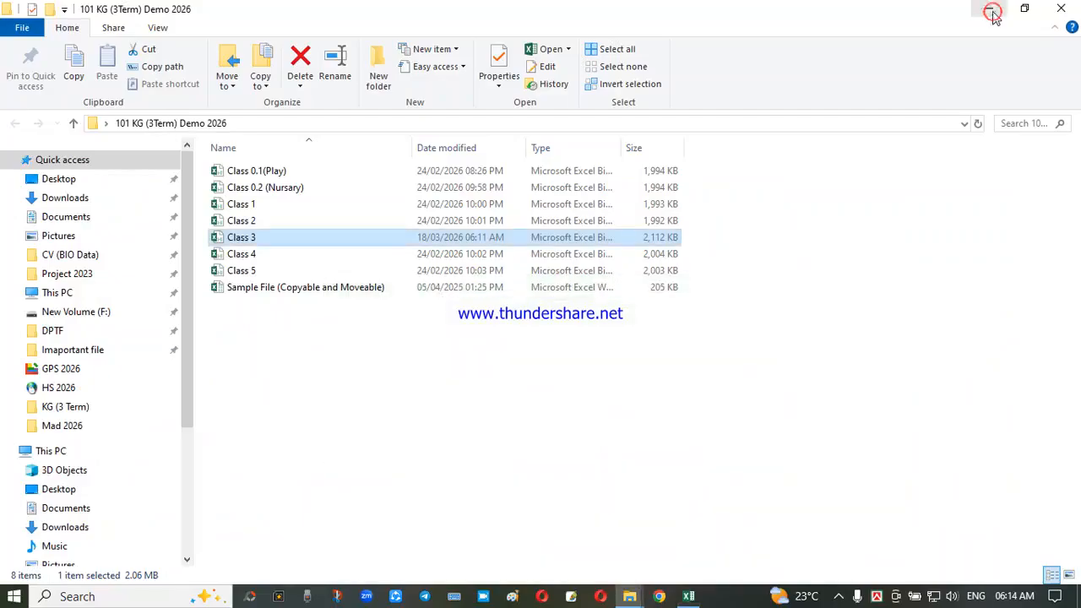
click(989, 10)
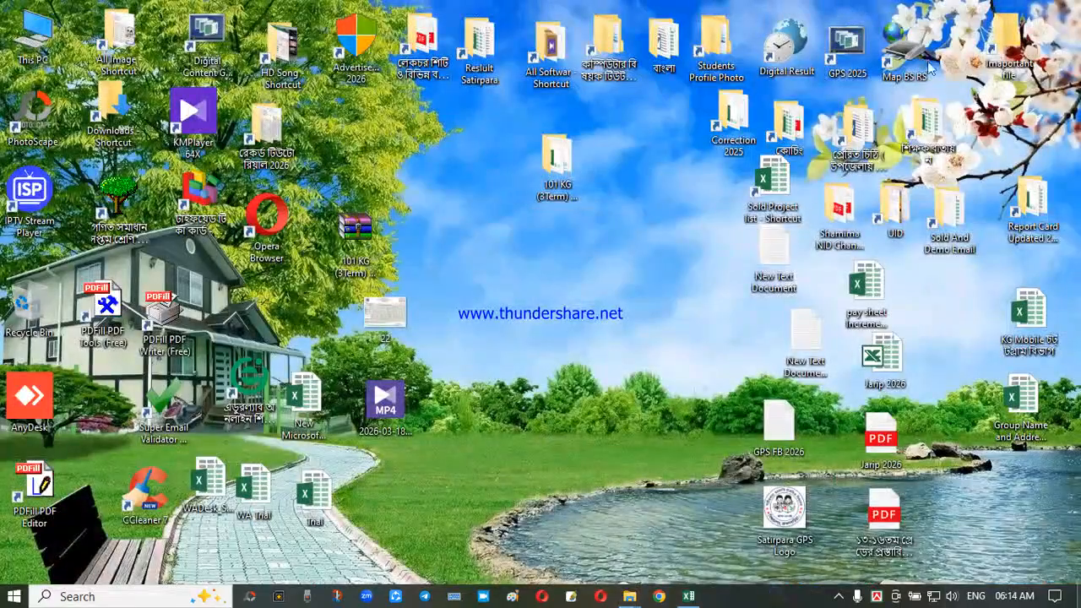
click(86, 597)
click(672, 283)
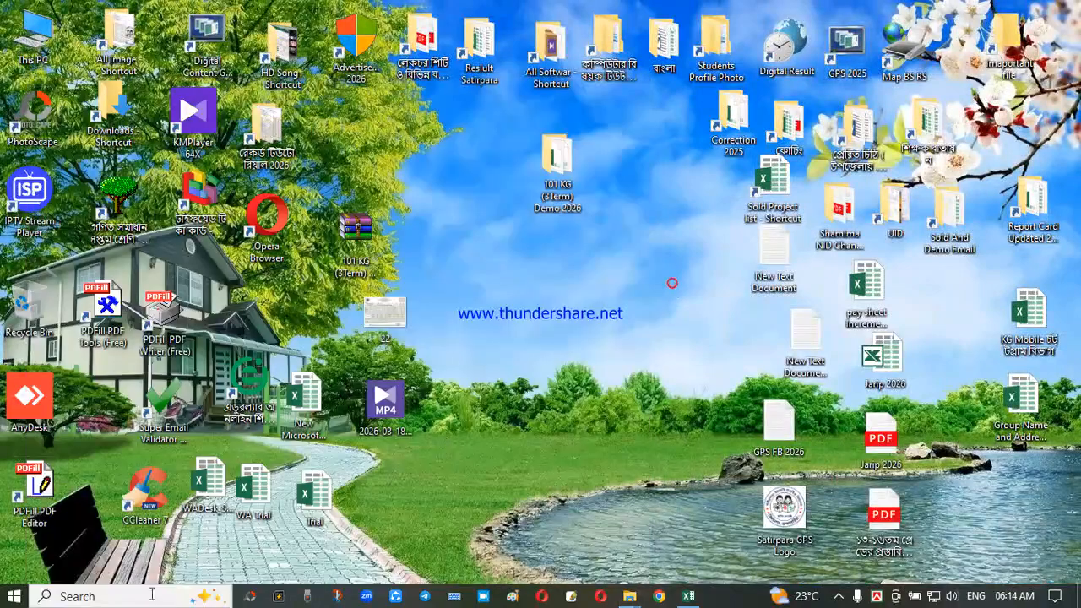
click(76, 596)
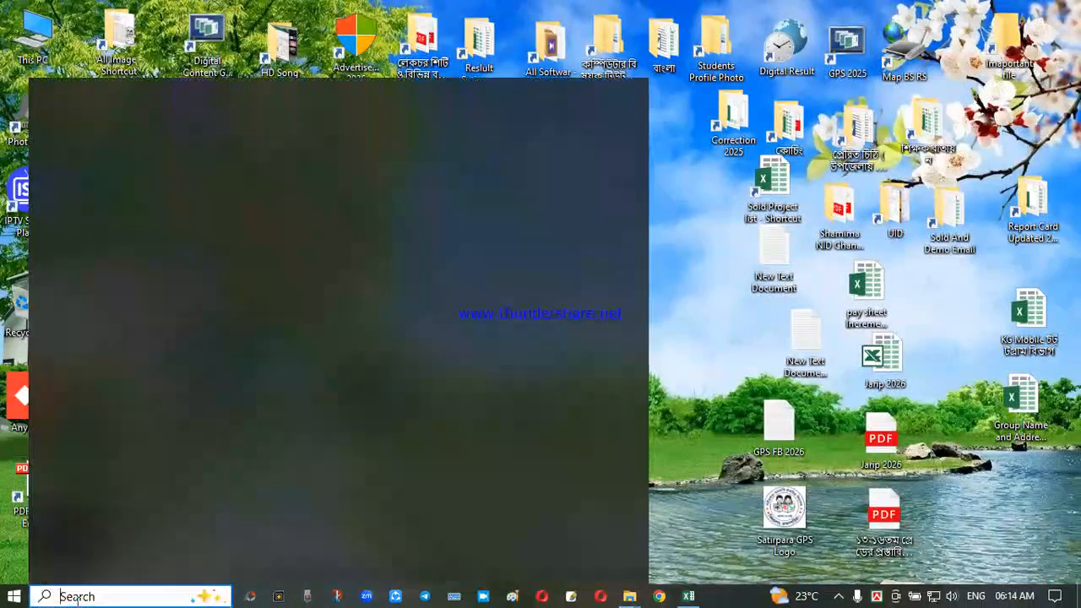
text(d)
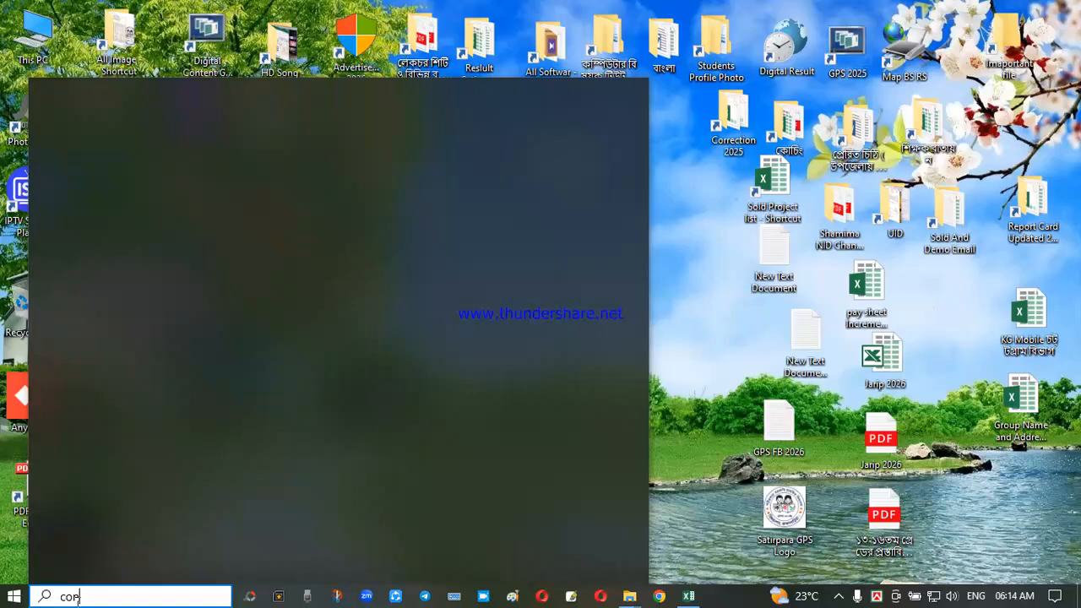
text(ontr)
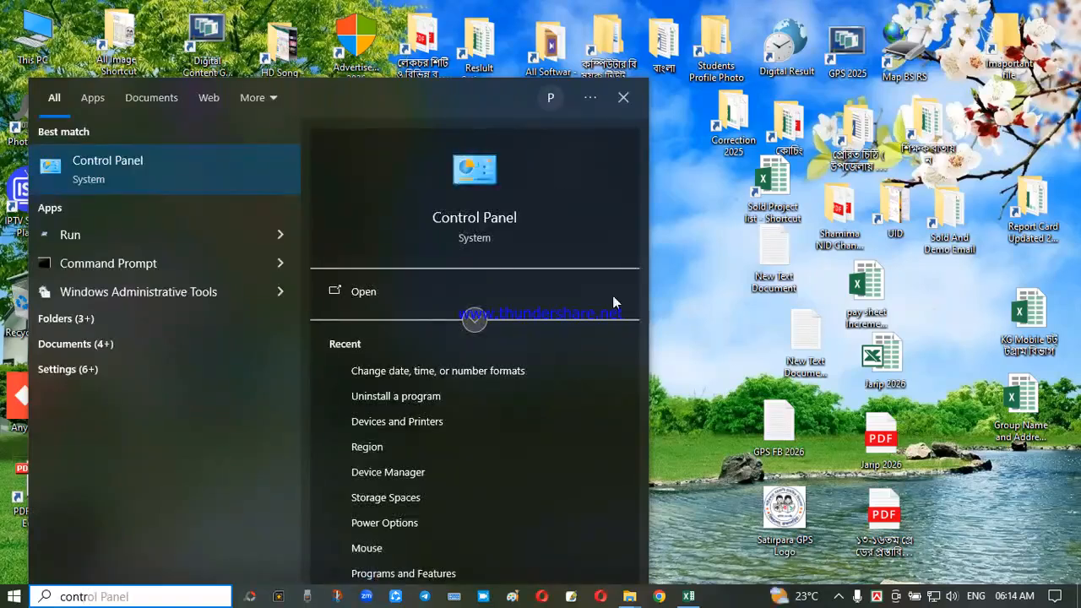
click(475, 218)
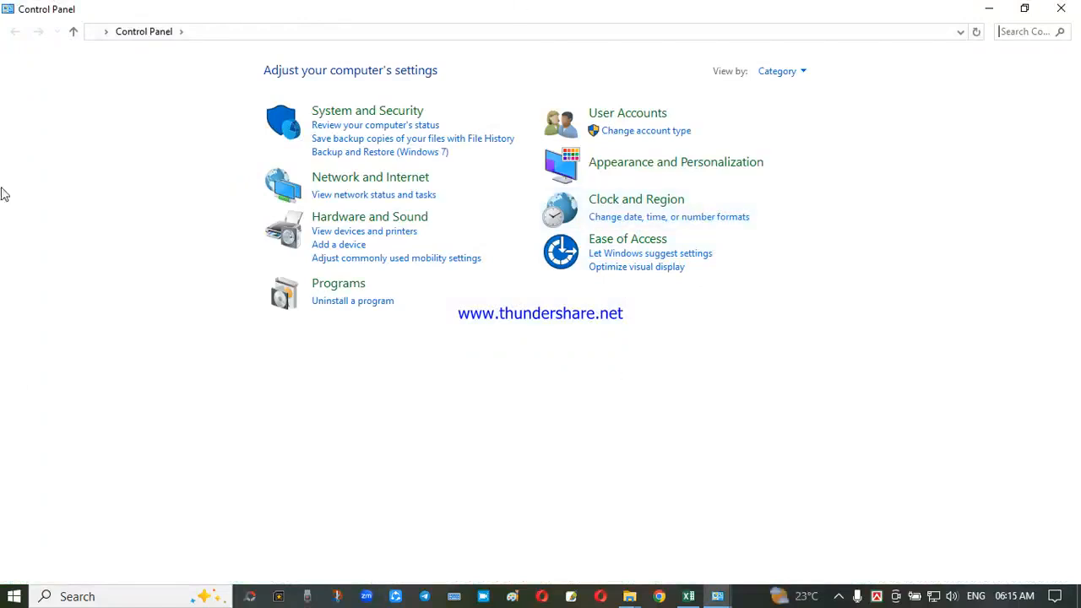
- Open the Region date and number format settings and set the format to English (United Kingdom)
click(639, 221)
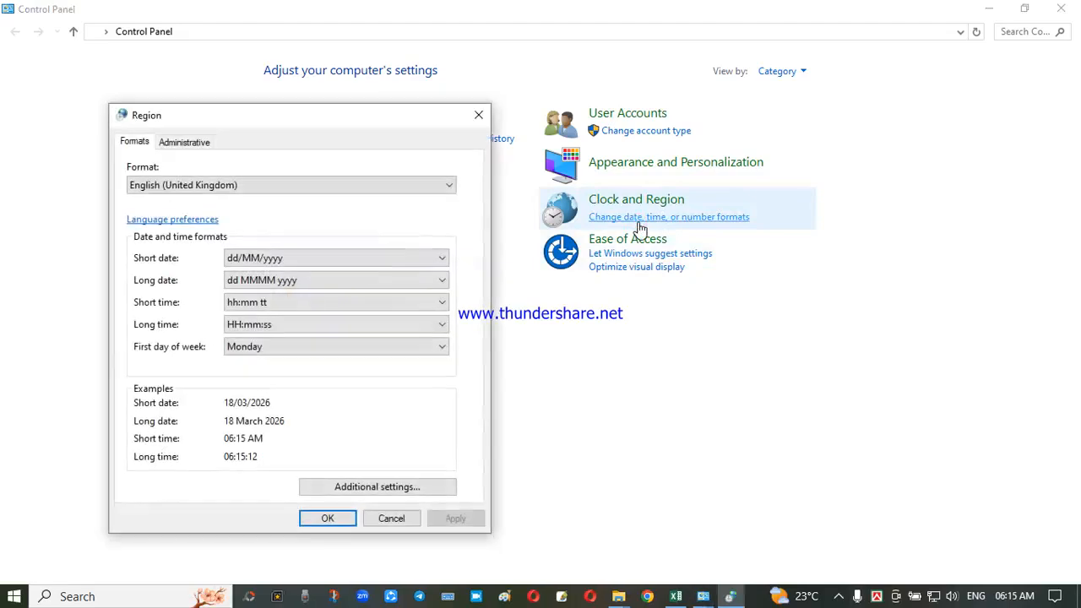
drag(307, 118, 334, 106)
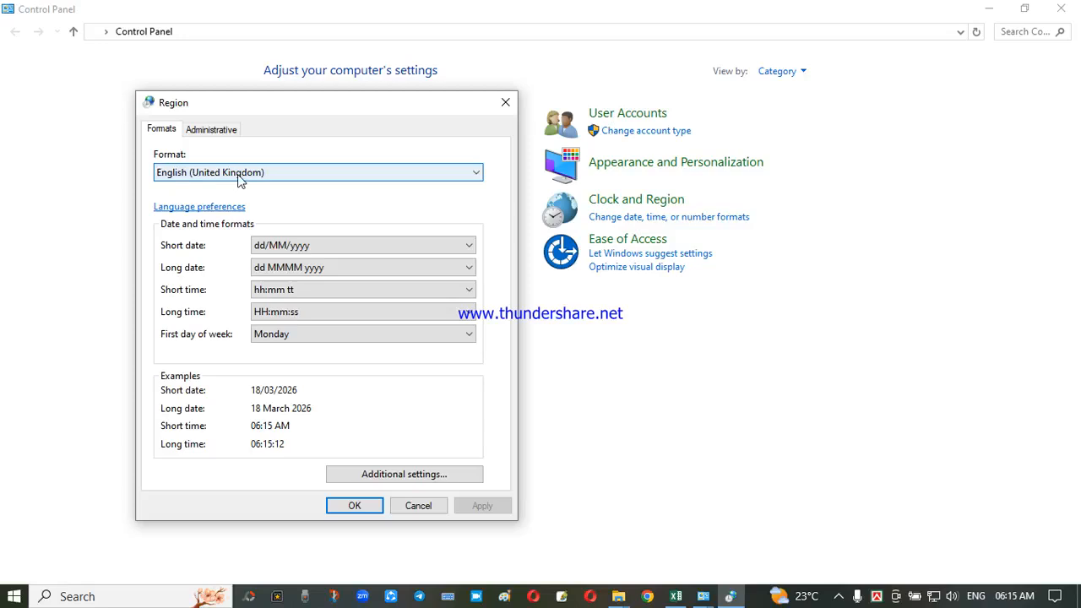
click(478, 178)
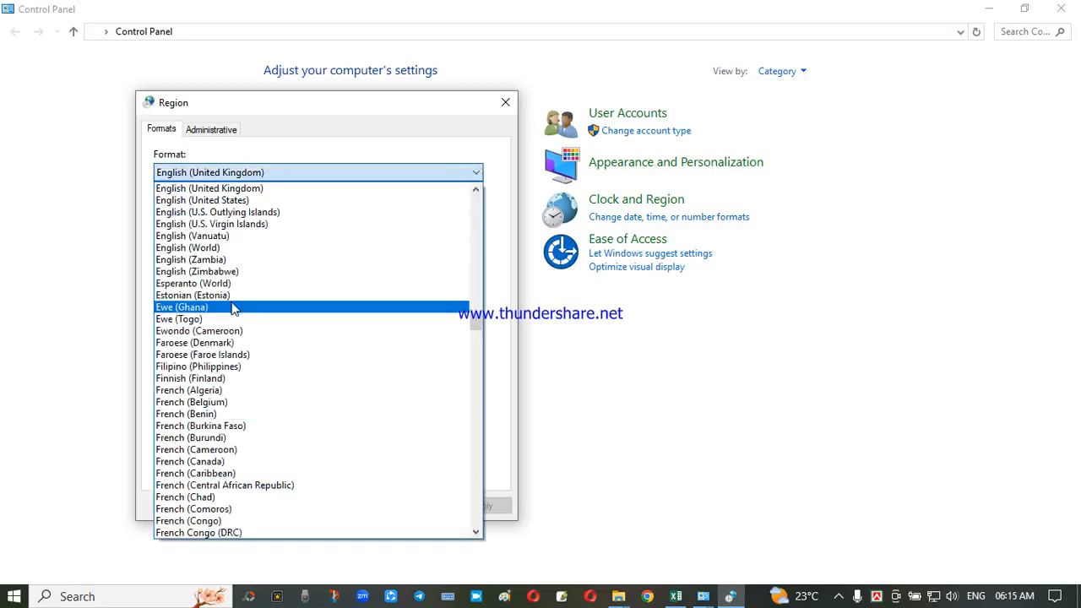
click(229, 188)
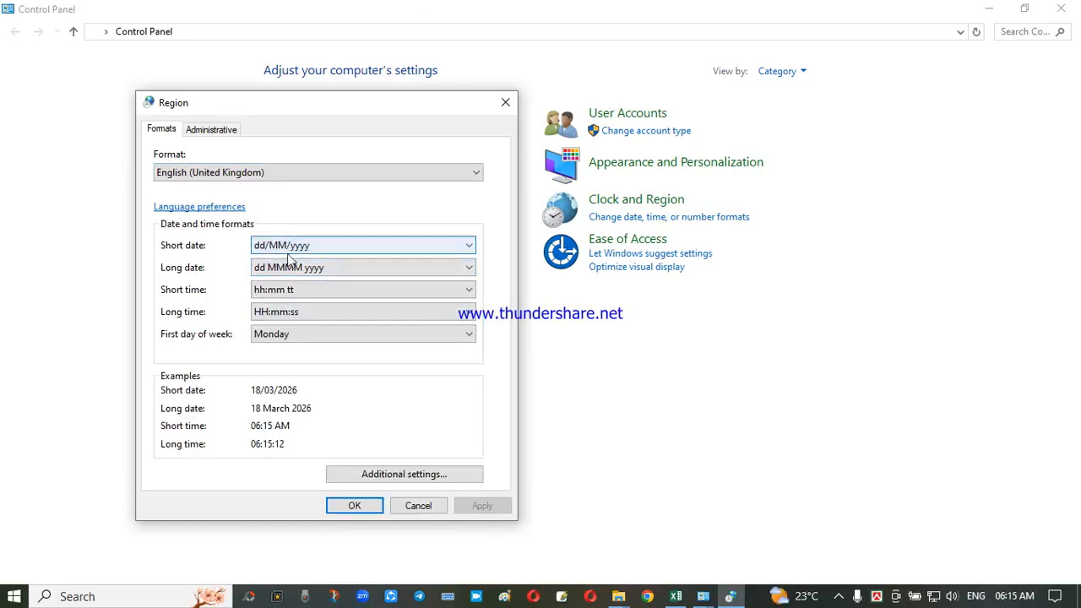
- Set the short date format to dd/MM/yyyy, apply the region settings and close Control Panel
click(467, 248)
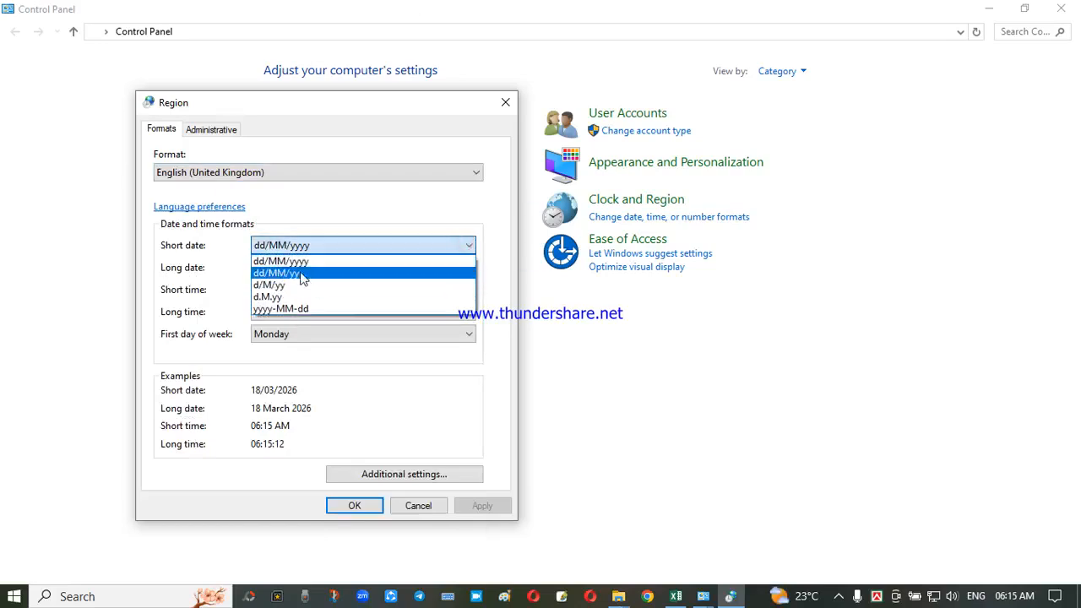
click(469, 272)
click(470, 248)
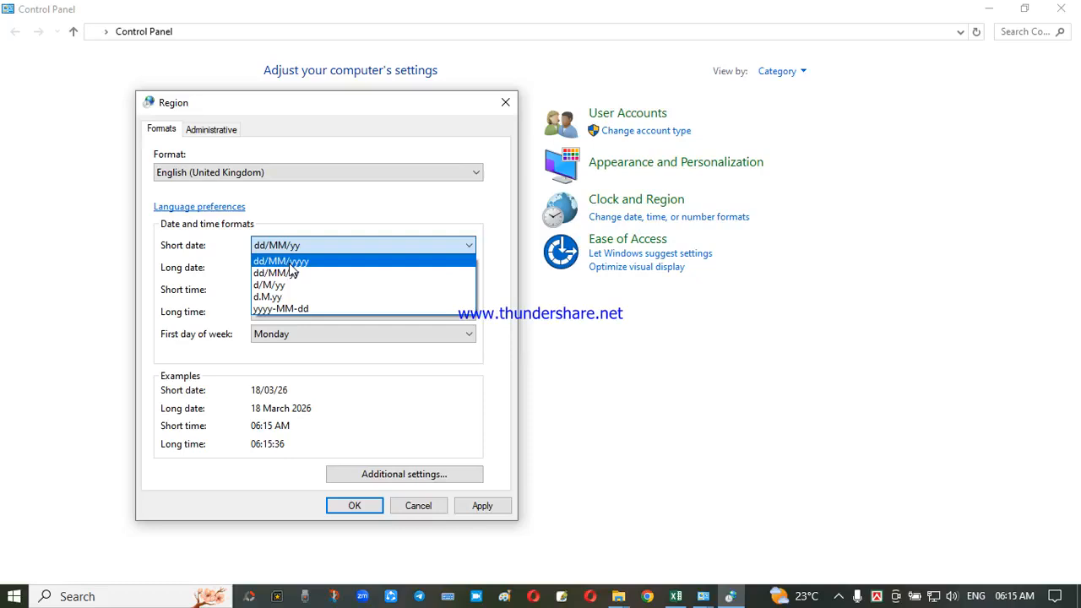
click(289, 262)
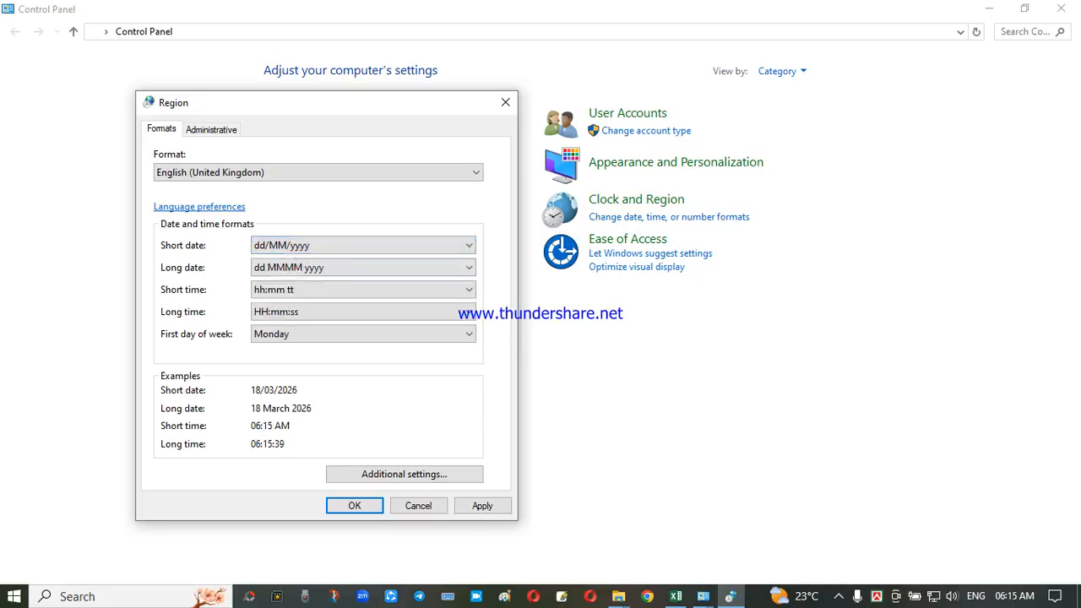
click(488, 510)
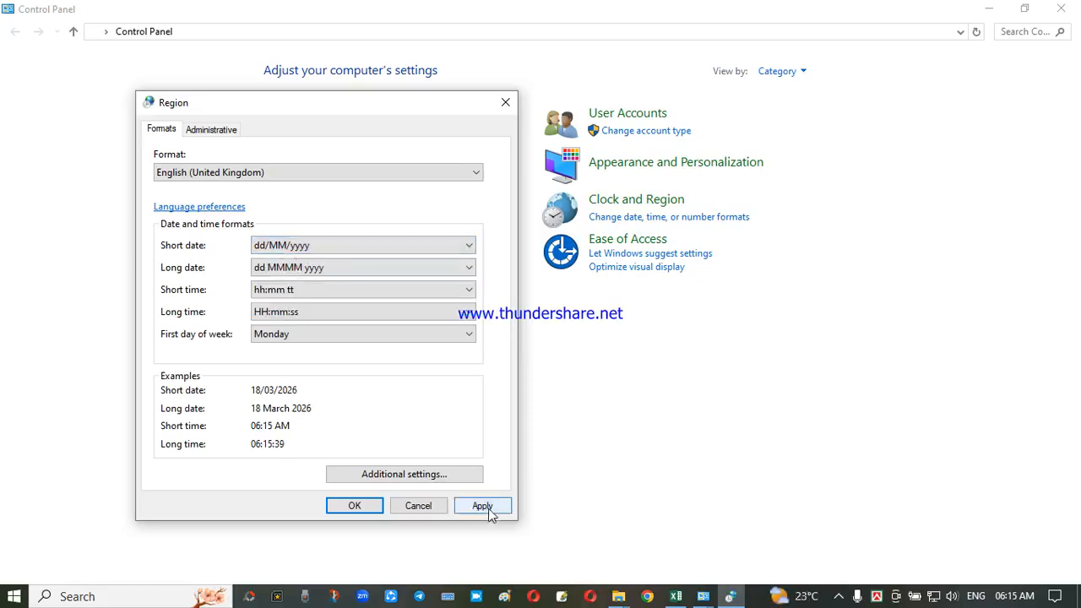
click(356, 505)
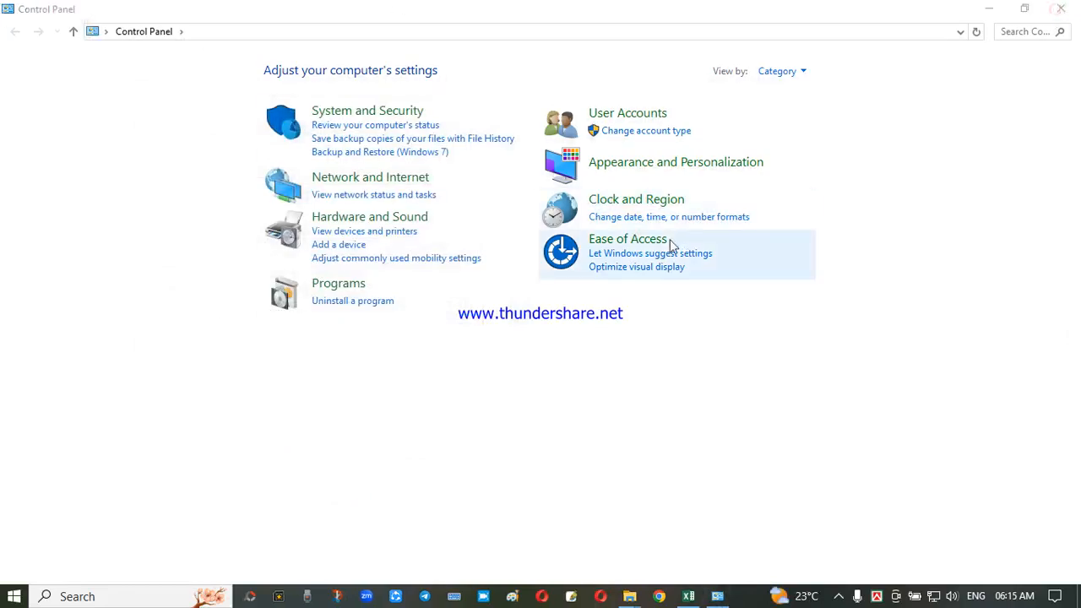
click(1057, 10)
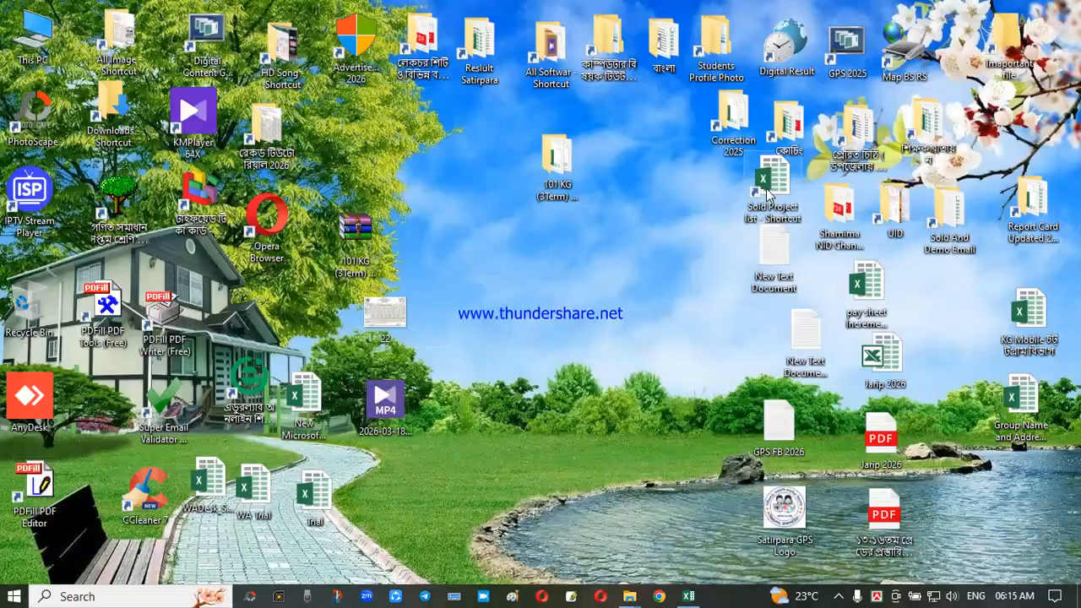
- Switch back to the Class 3 workbook in Excel and examine the first student's parents' mobile, NID and unique ID fields
click(689, 598)
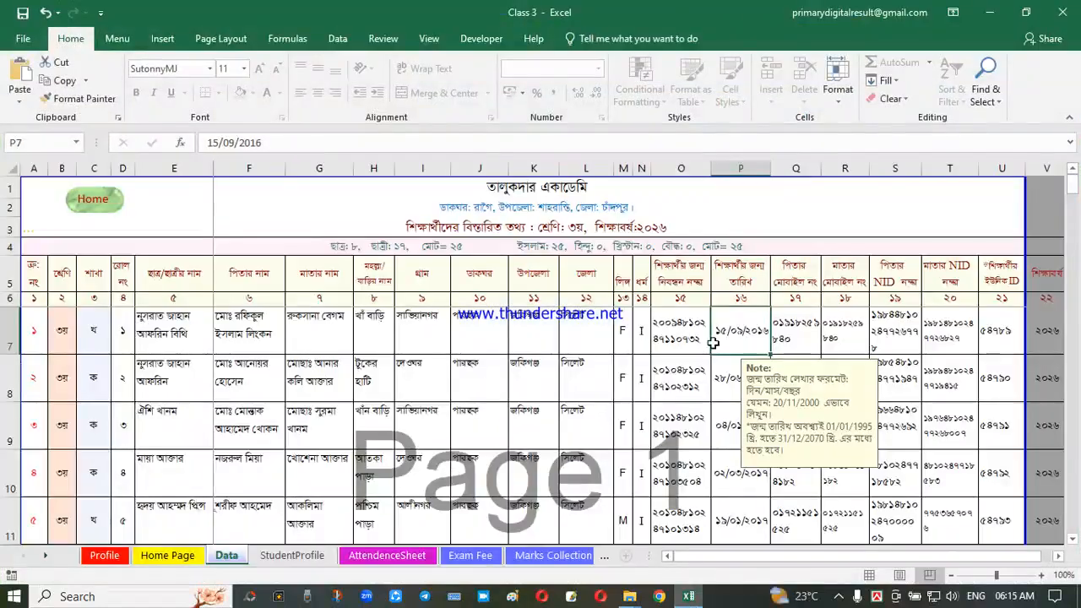
click(796, 313)
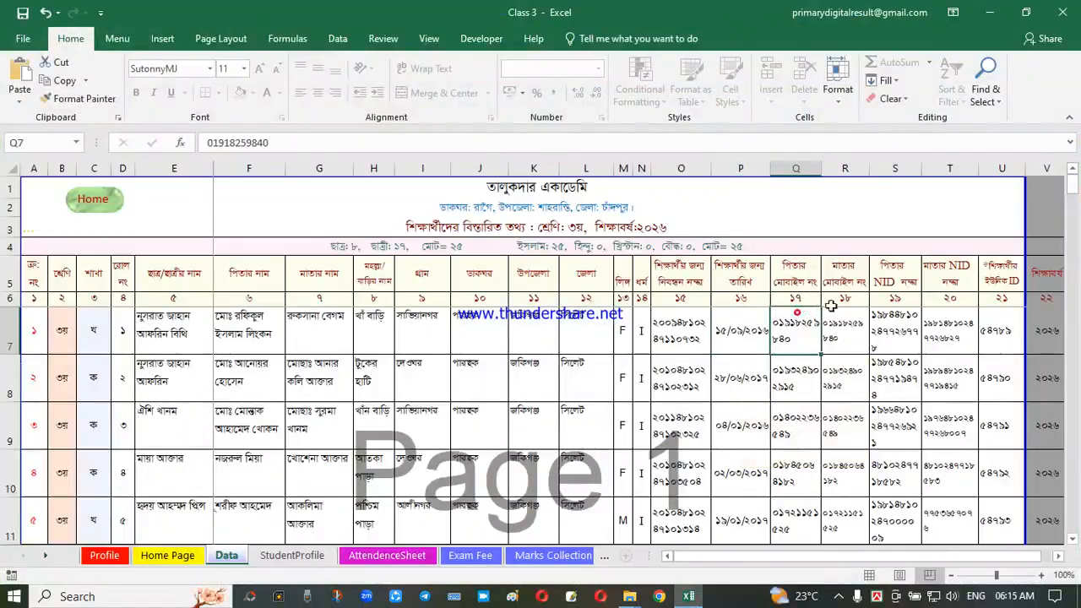
click(904, 314)
click(960, 323)
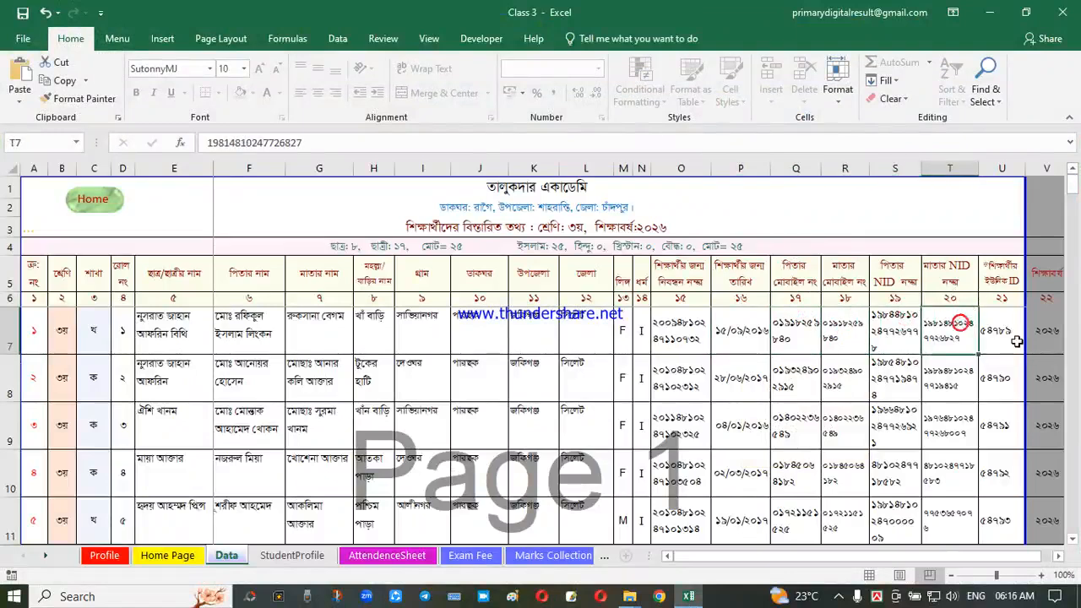
click(1003, 333)
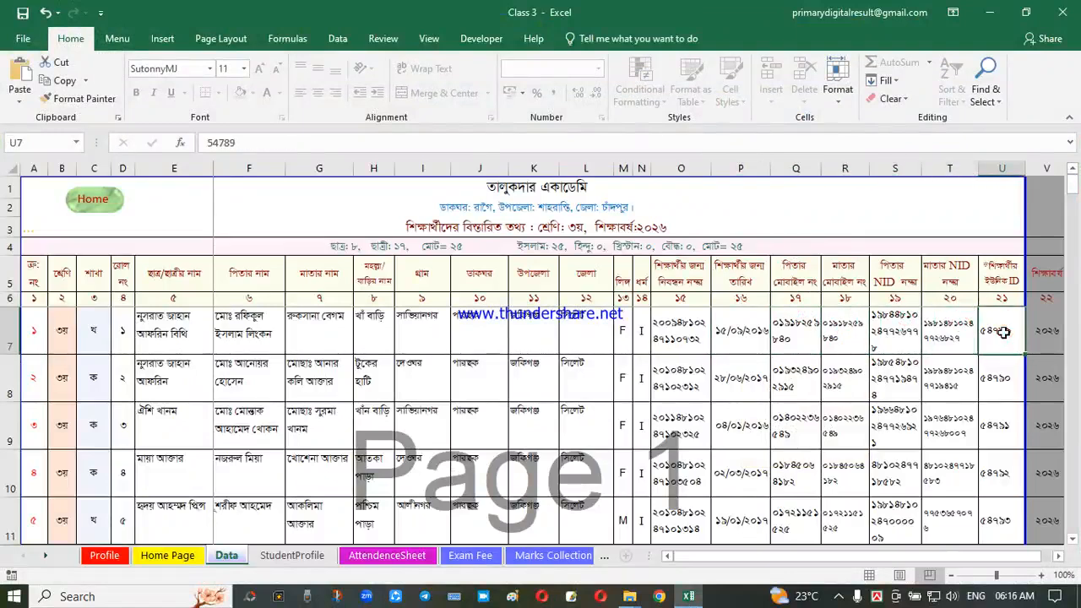
click(843, 339)
click(378, 356)
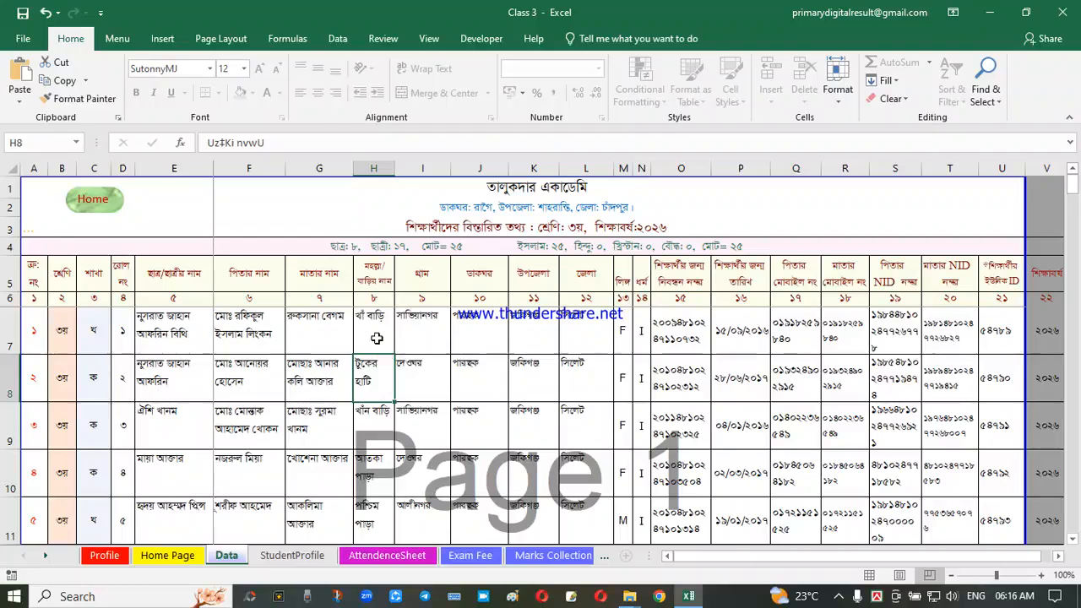
- Review the first student's section, roll number and name fields and the entry notes for gender and religion
click(94, 328)
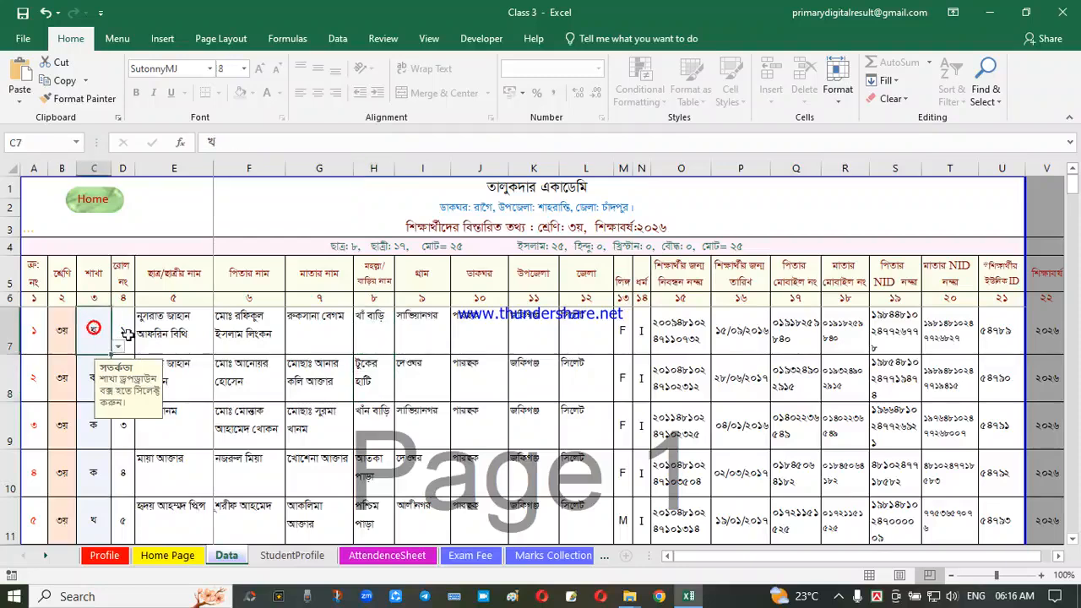
click(125, 331)
click(165, 339)
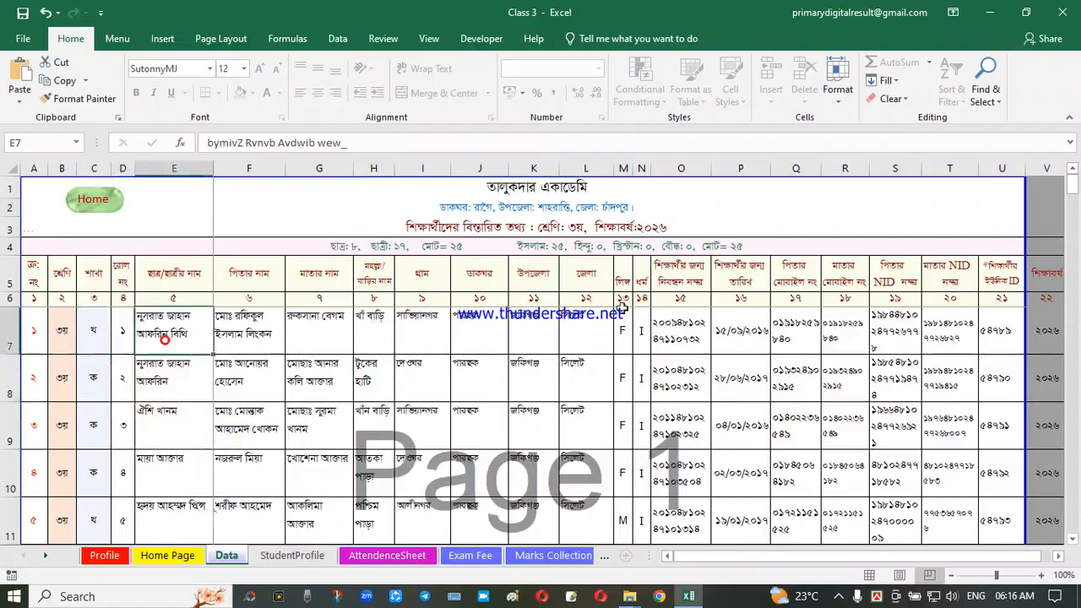
click(619, 333)
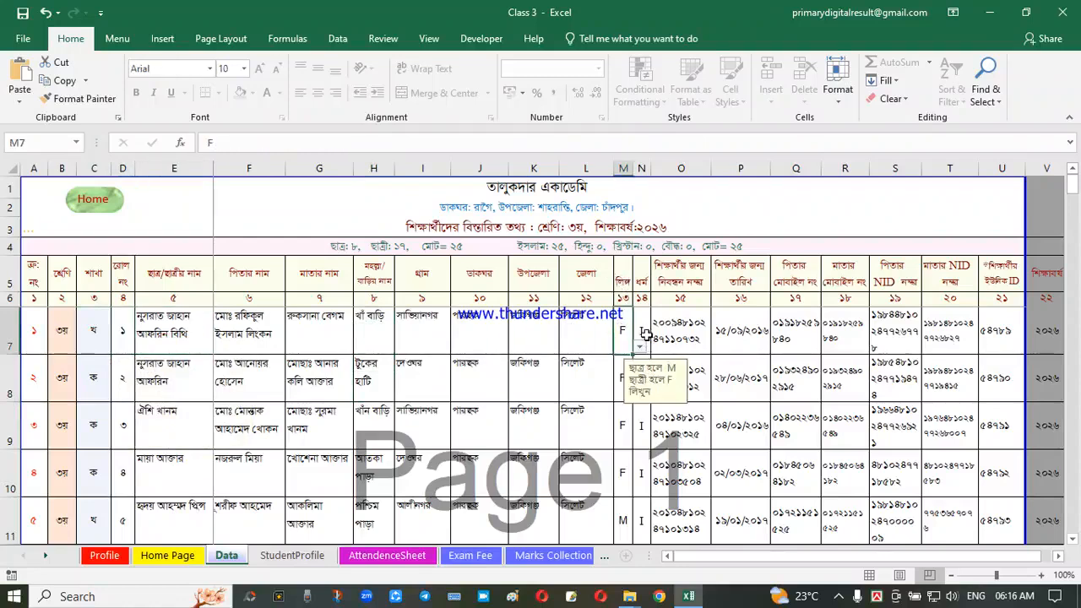
click(644, 332)
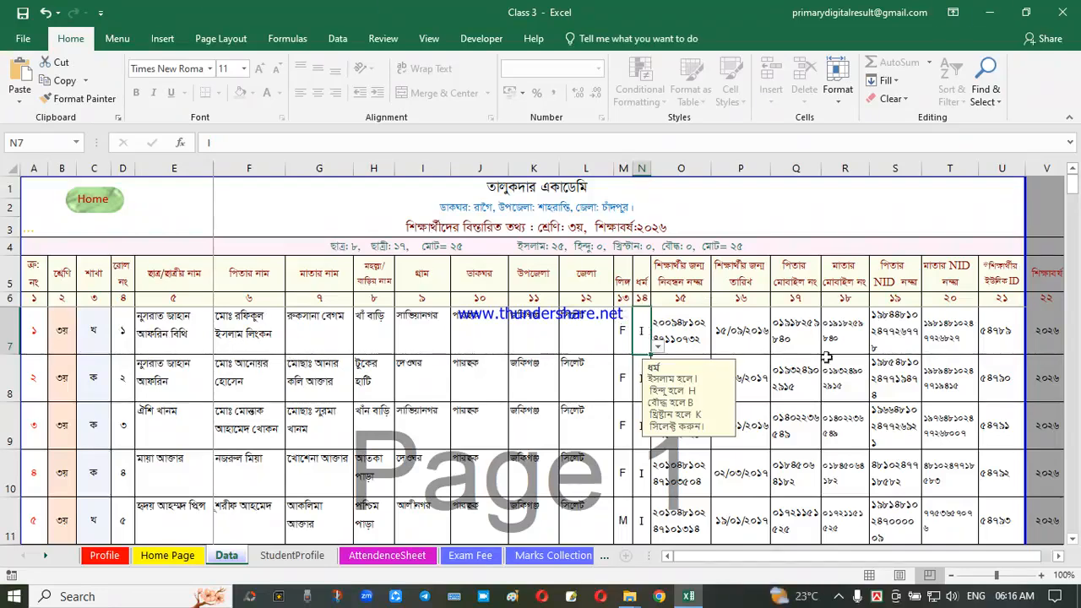
- Copy the details of the student at serial 25, from name through unique ID, and paste them as values into serial row 26
click(910, 378)
scroll(667, 376, down, 1)
scroll(667, 376, down, 4)
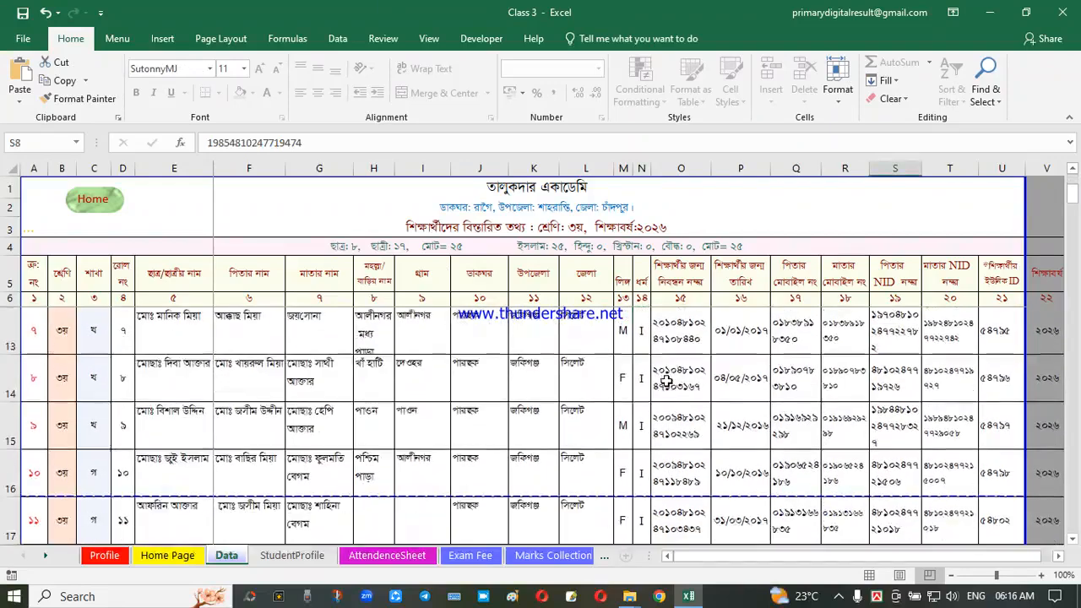
scroll(296, 405, down, 3)
scroll(369, 478, up, 1)
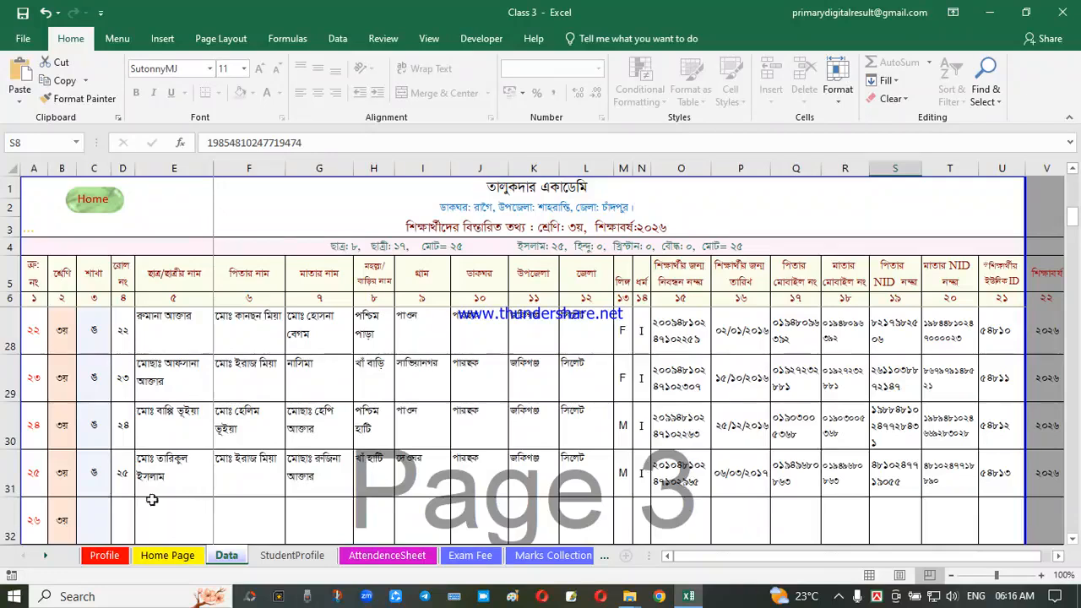
drag(173, 463, 984, 470)
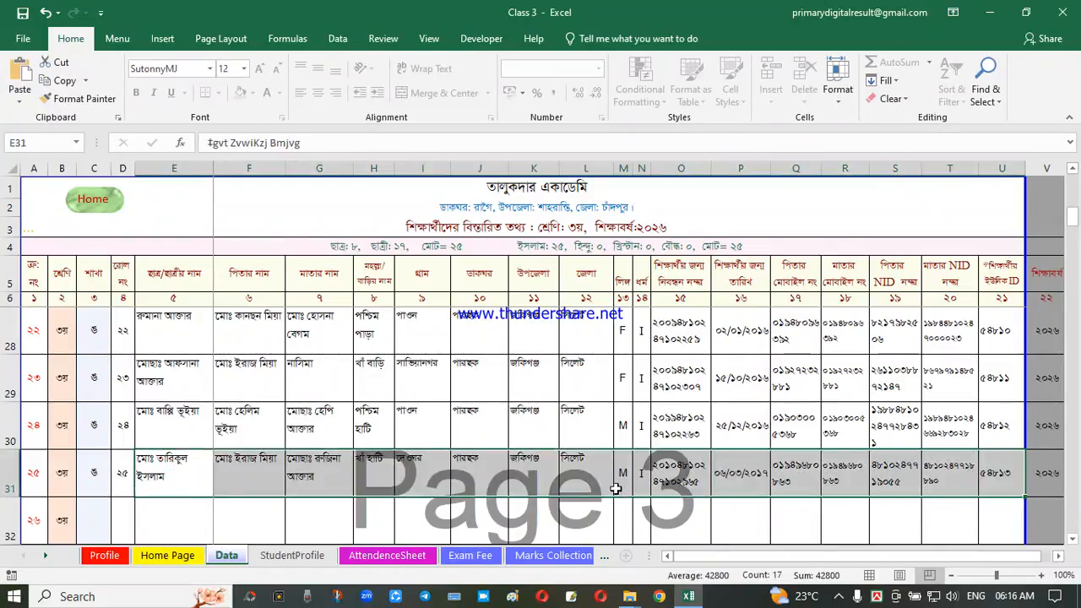
key(ctrl+c)
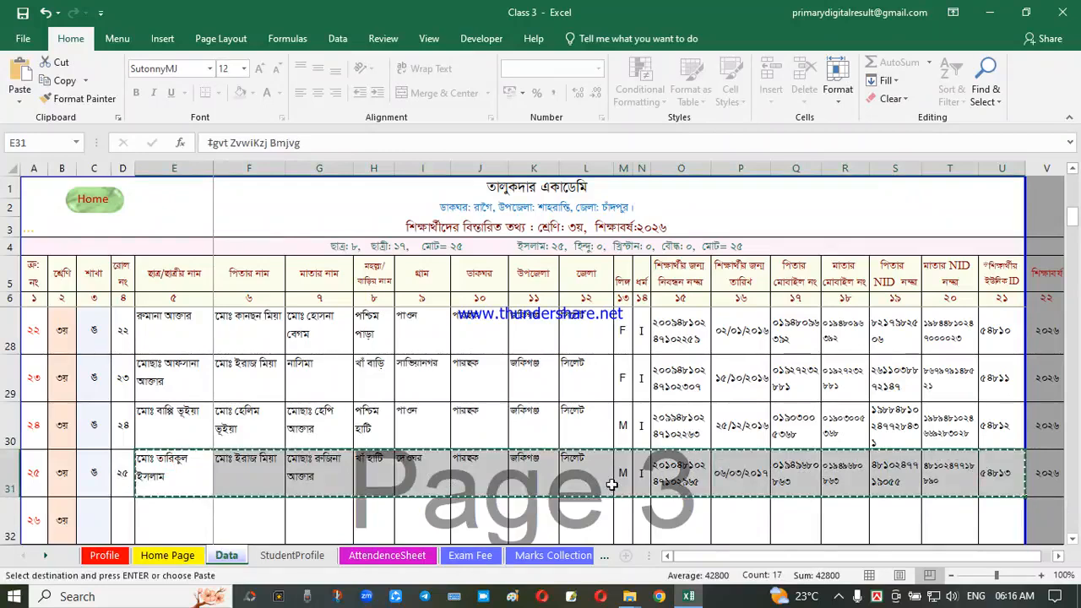
scroll(228, 427, down, 1)
click(179, 379)
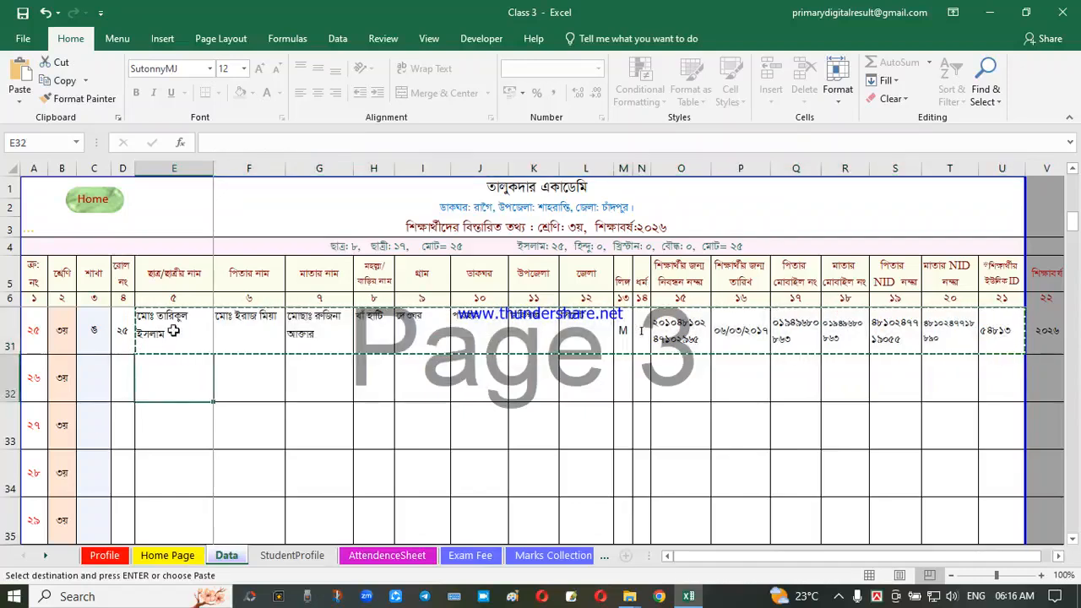
right_click(178, 382)
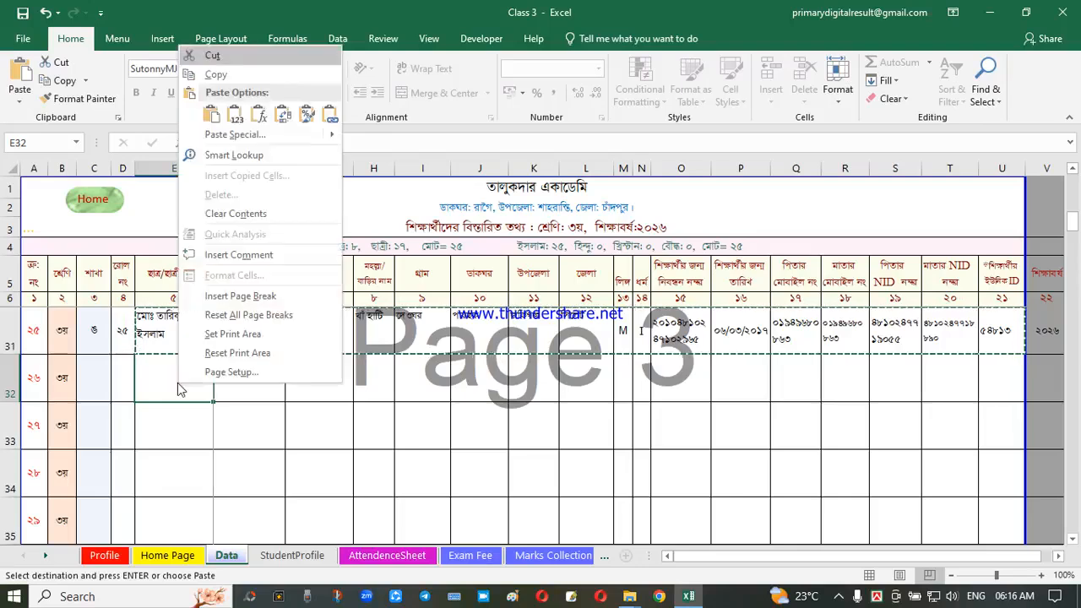
click(235, 122)
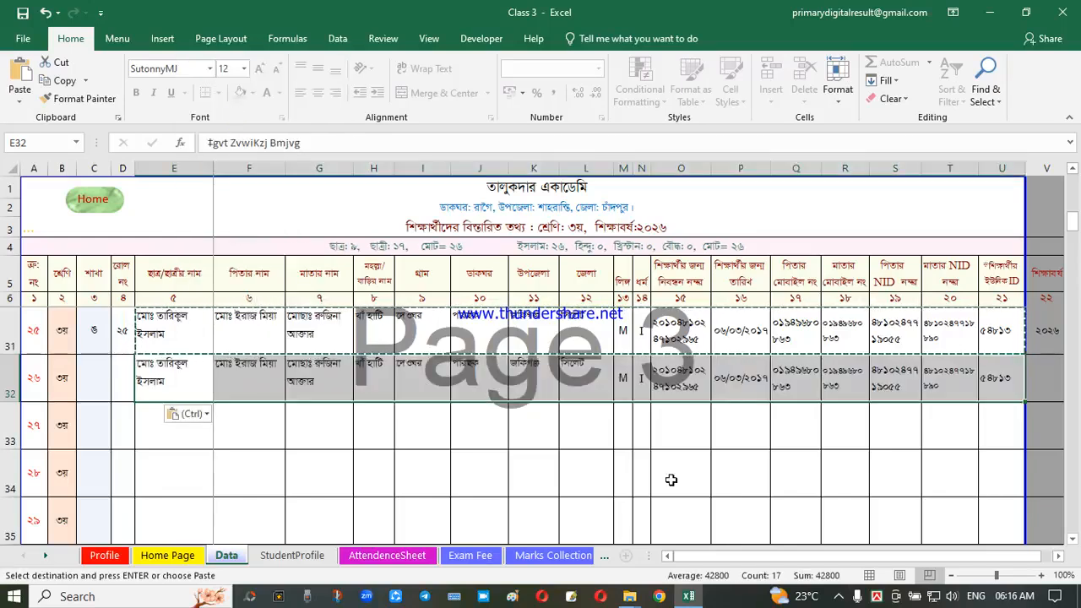
right_click(183, 381)
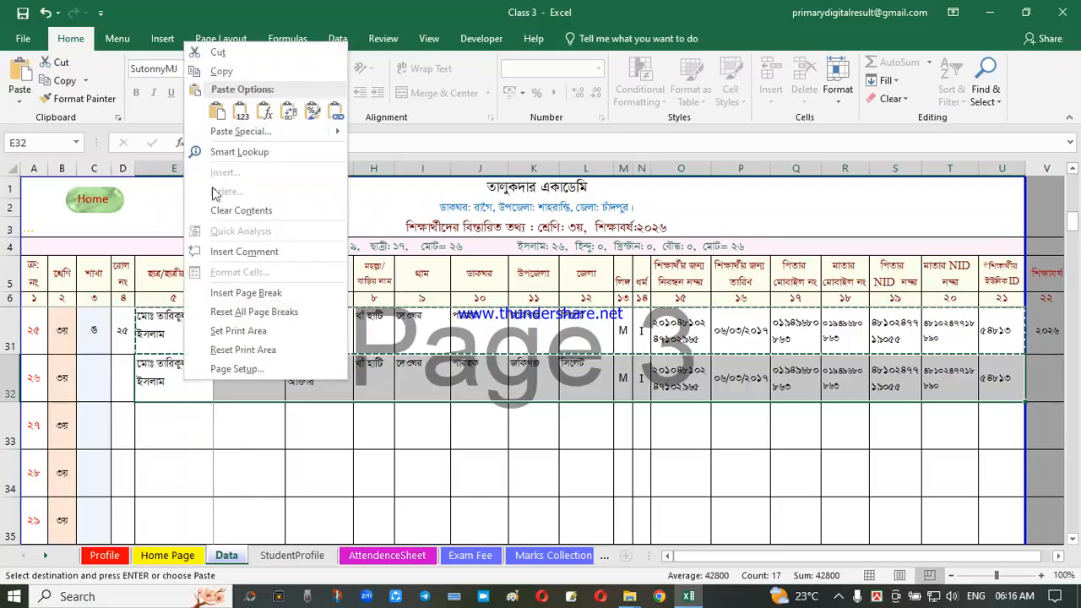
click(241, 118)
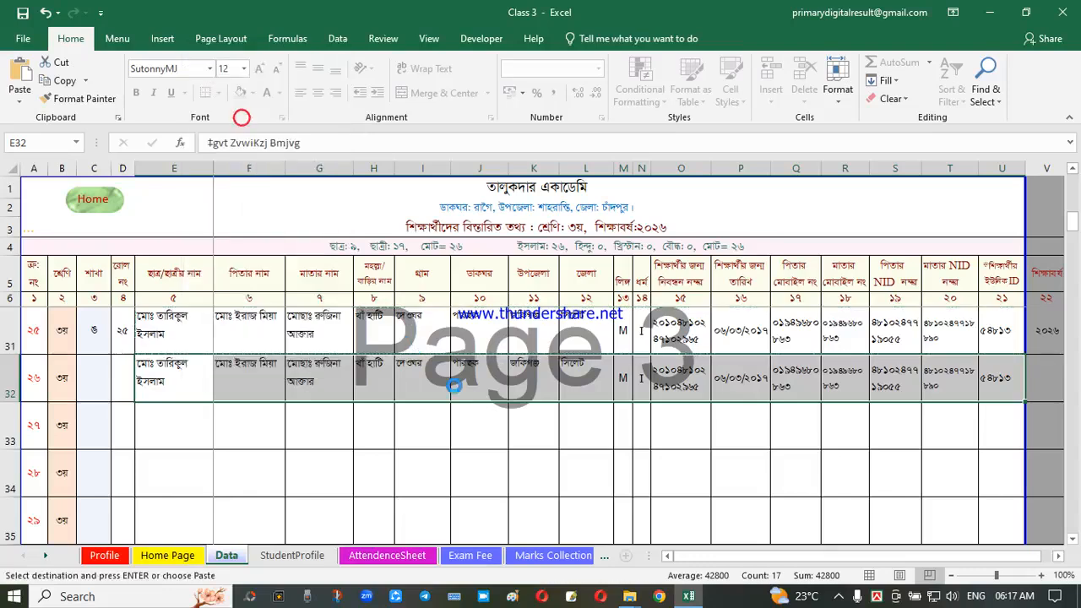
- Clear the details of the student at serial 25, from the student's name through the unique ID
click(486, 428)
click(459, 385)
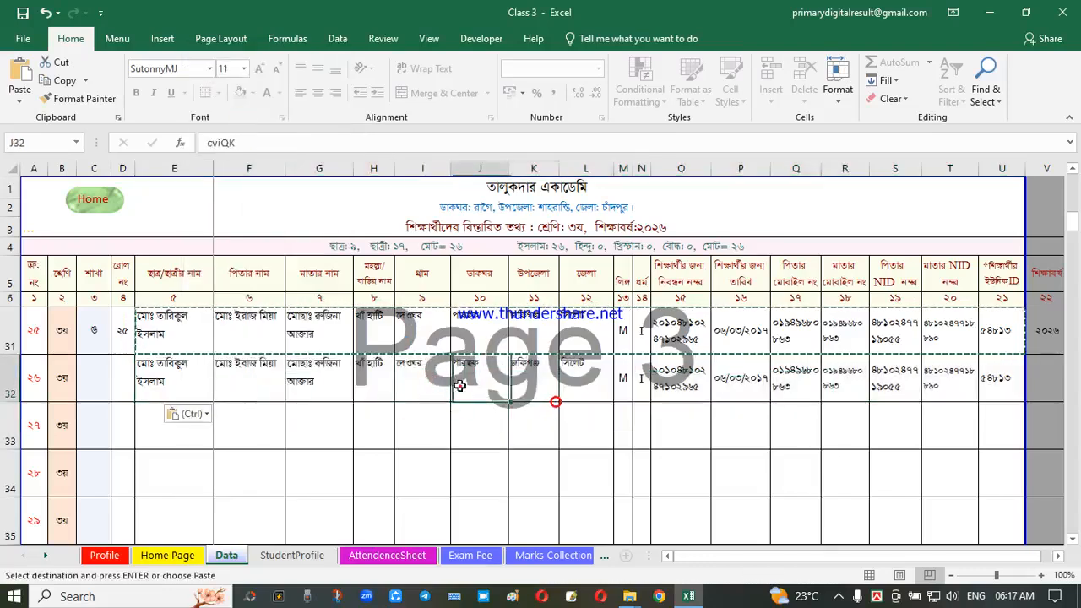
click(174, 372)
drag(168, 330, 994, 329)
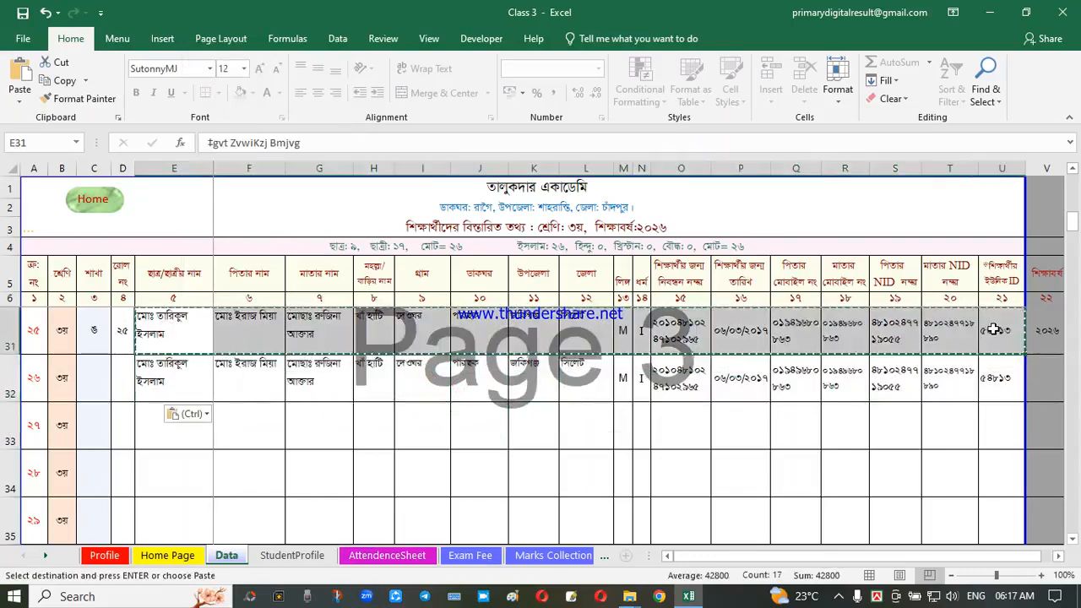
key(Delete)
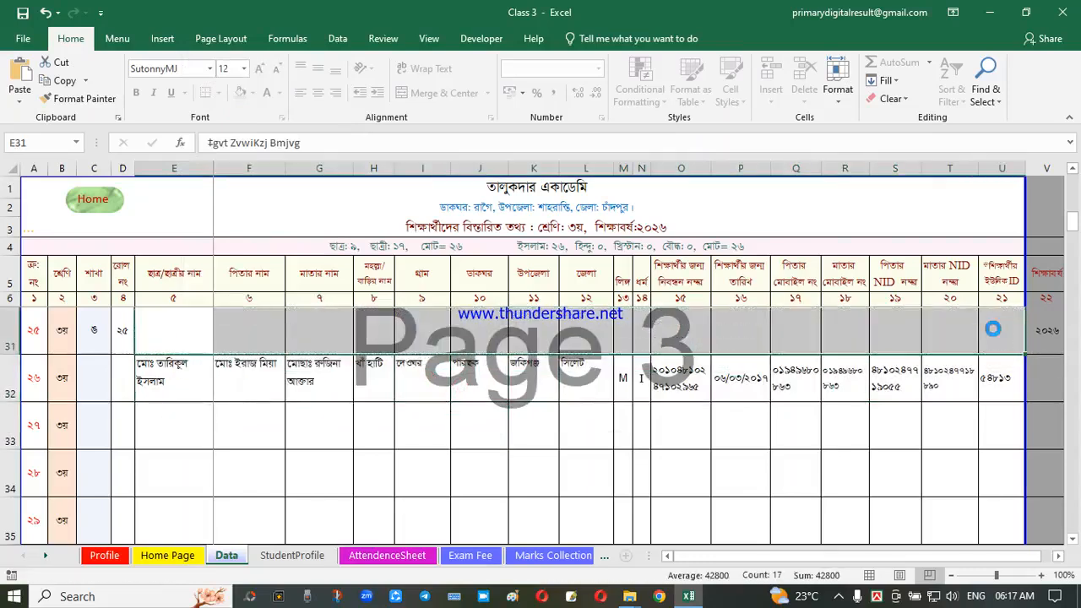
click(273, 448)
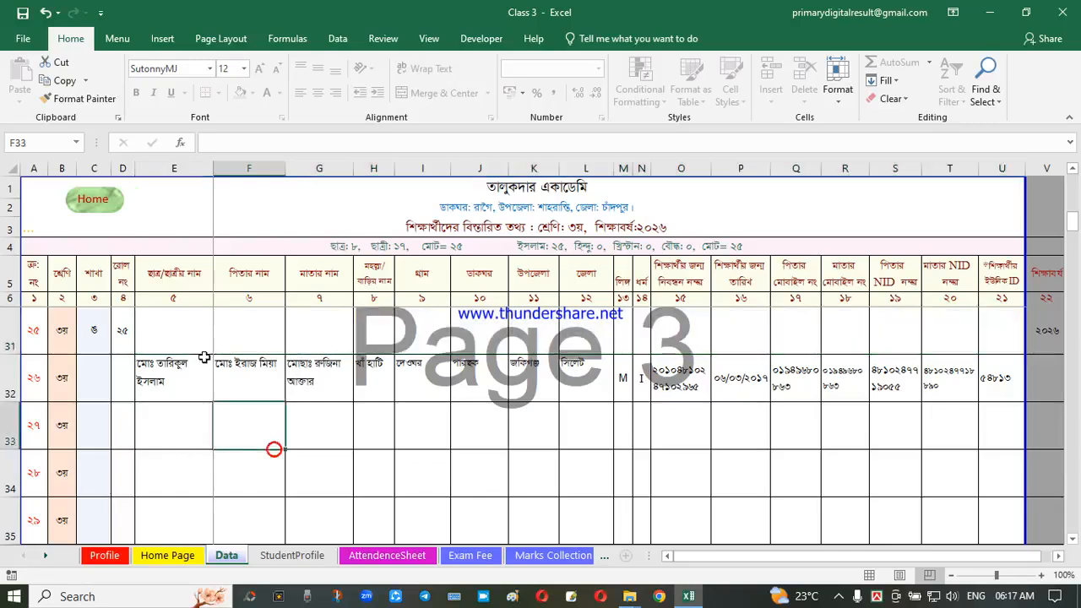
- Copy the details at serial 26, from name through unique ID, and paste them as values into serial row 25
drag(154, 374, 995, 380)
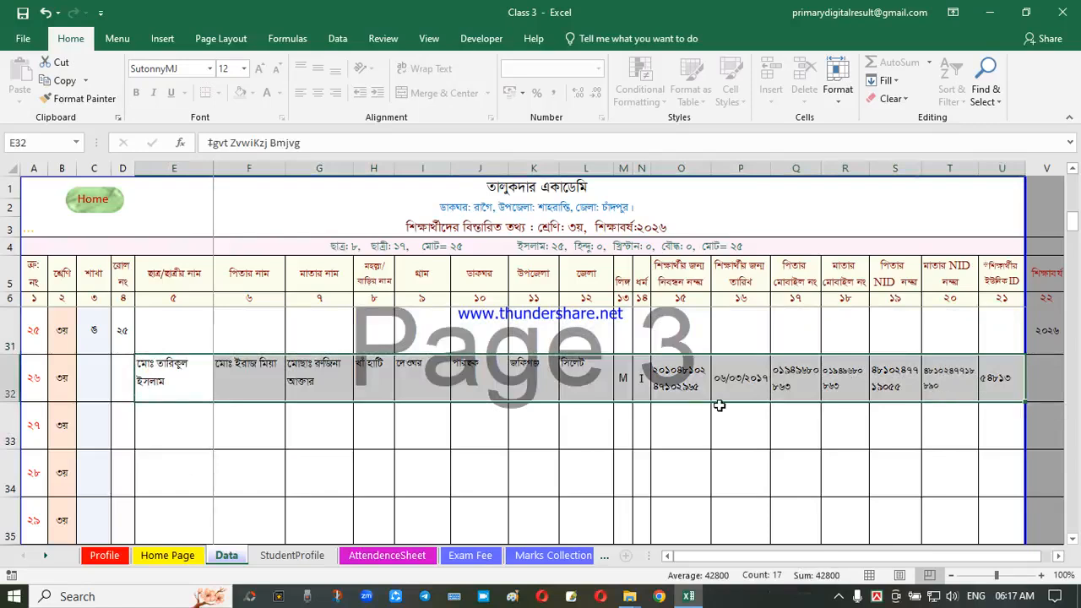
key(ctrl+c)
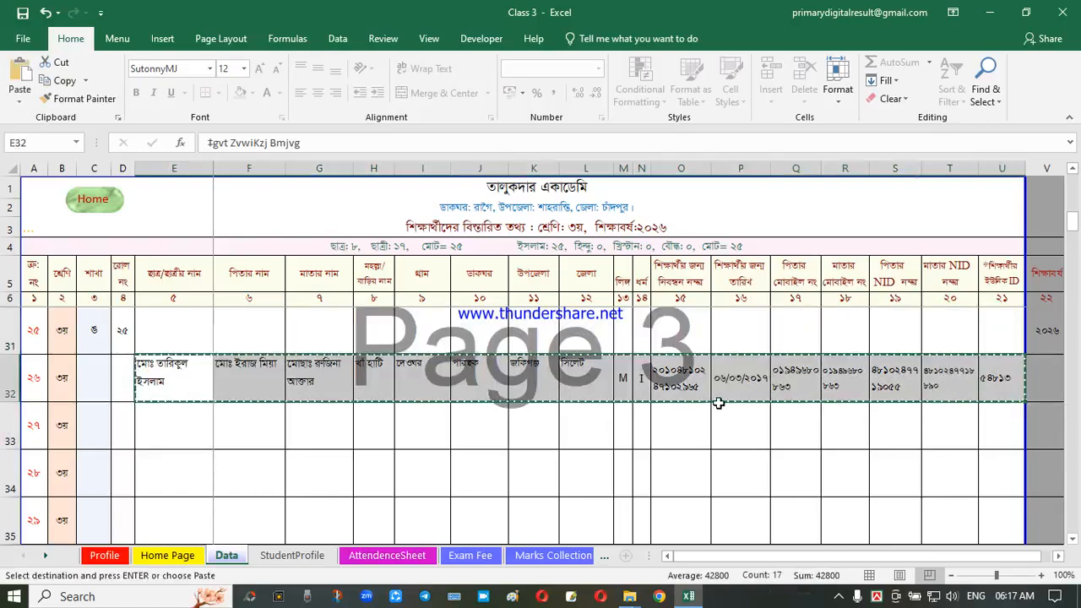
click(171, 332)
right_click(172, 332)
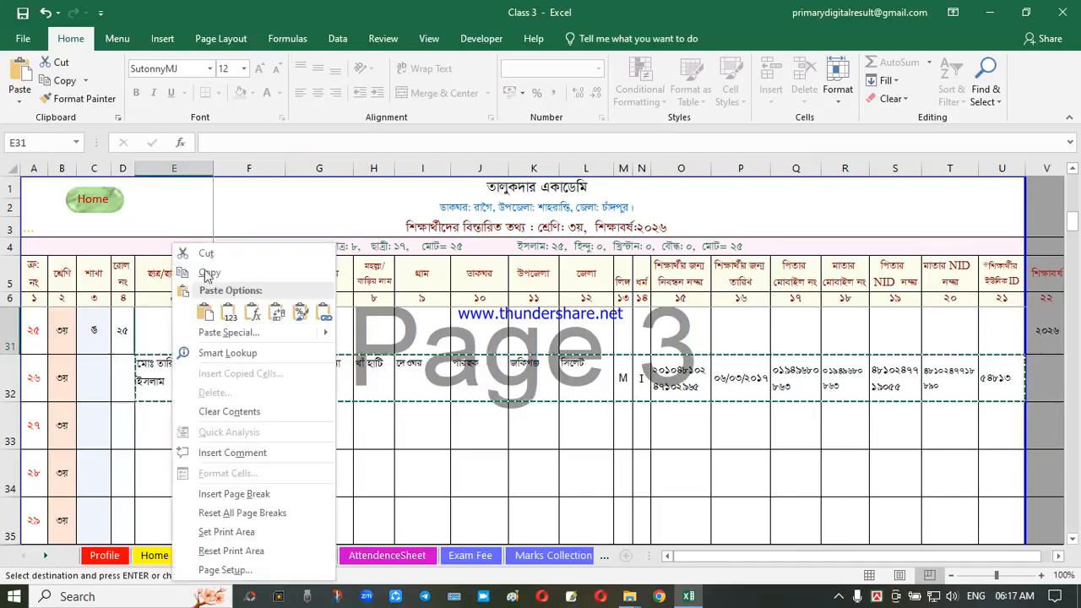
click(234, 314)
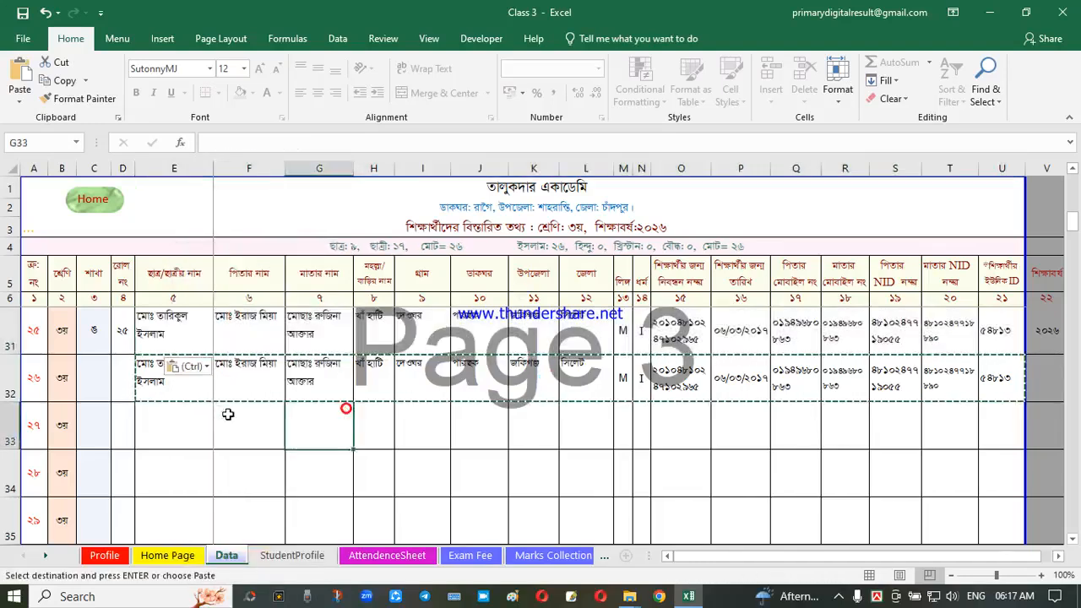
- Clear the duplicated student details at serial 26, from name through unique ID
drag(169, 377, 990, 399)
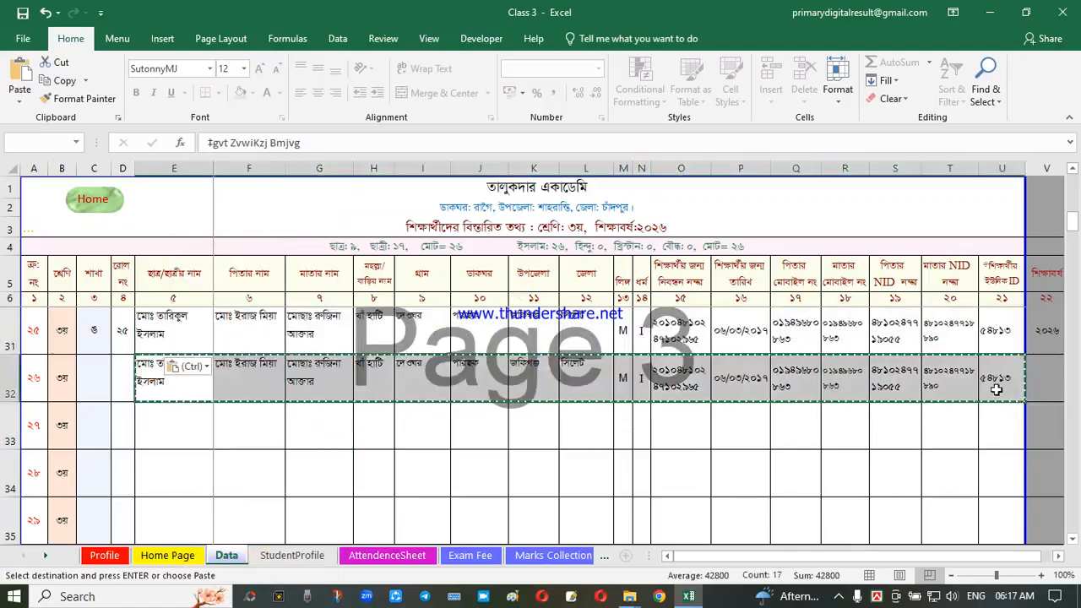
key(Delete)
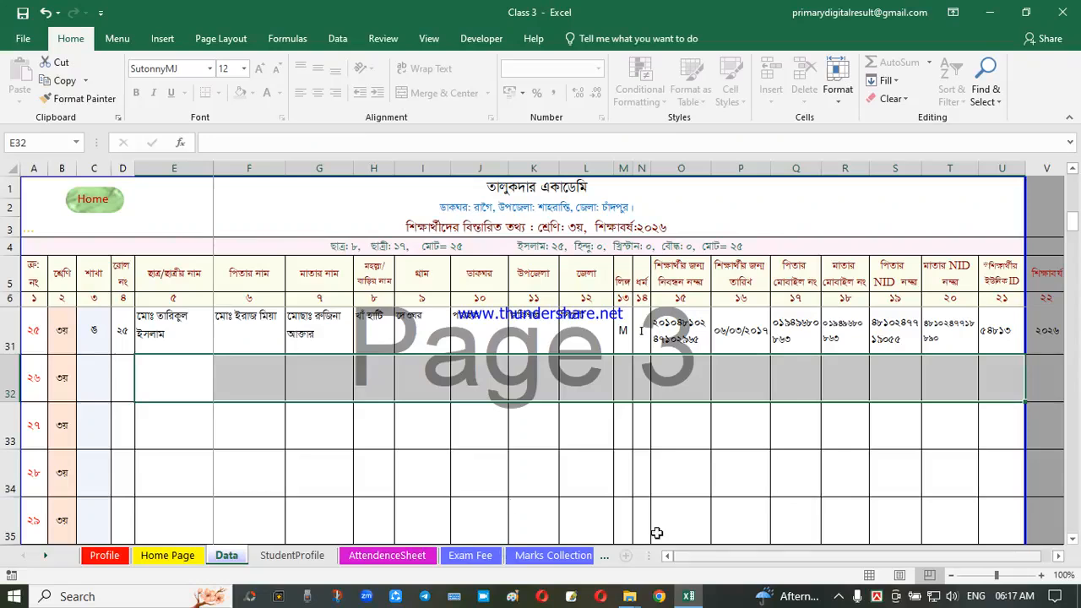
scroll(457, 397, up, 8)
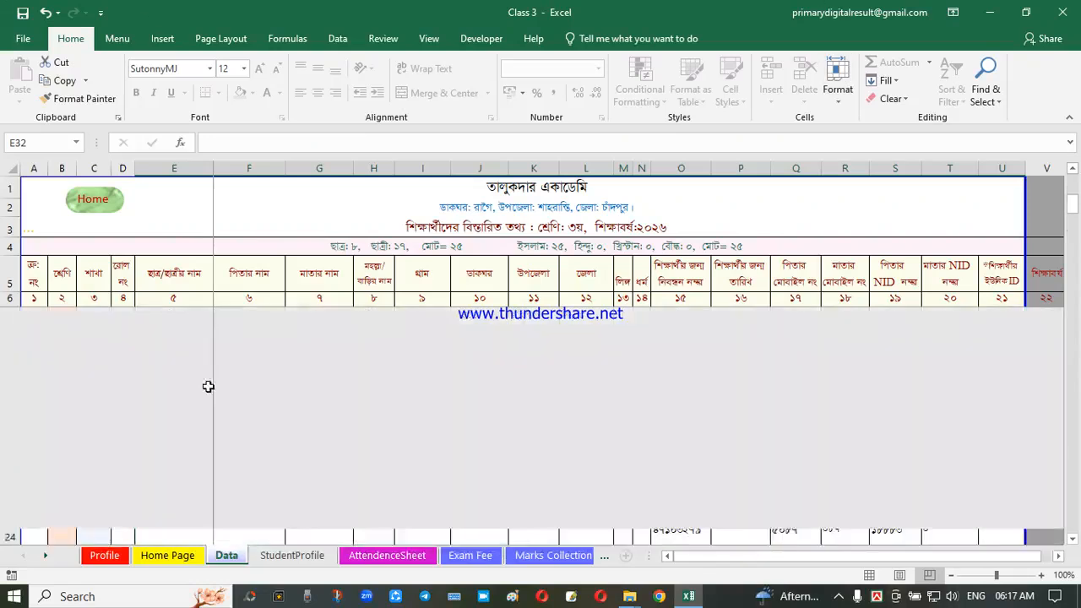
- Go through the home page to the admit card and exam schedule sheet, and examine the exam title and time line
click(98, 200)
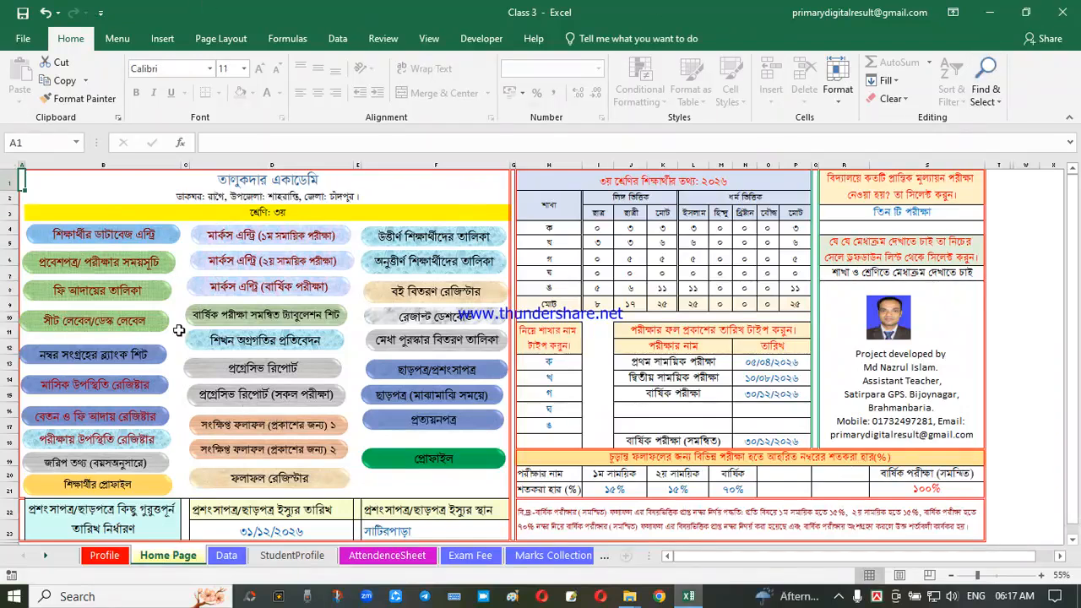
click(97, 268)
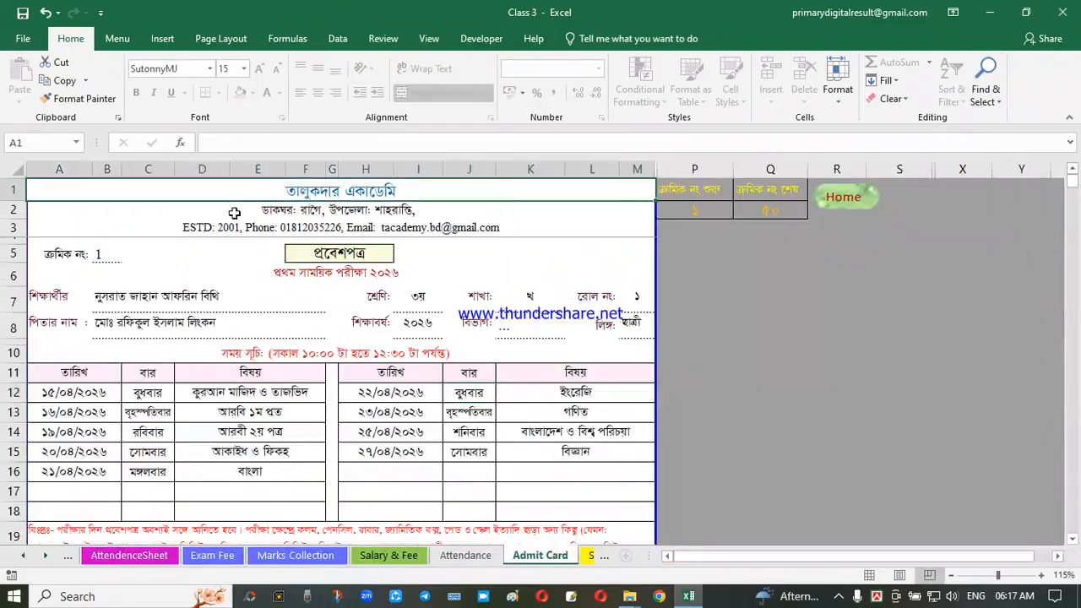
click(332, 273)
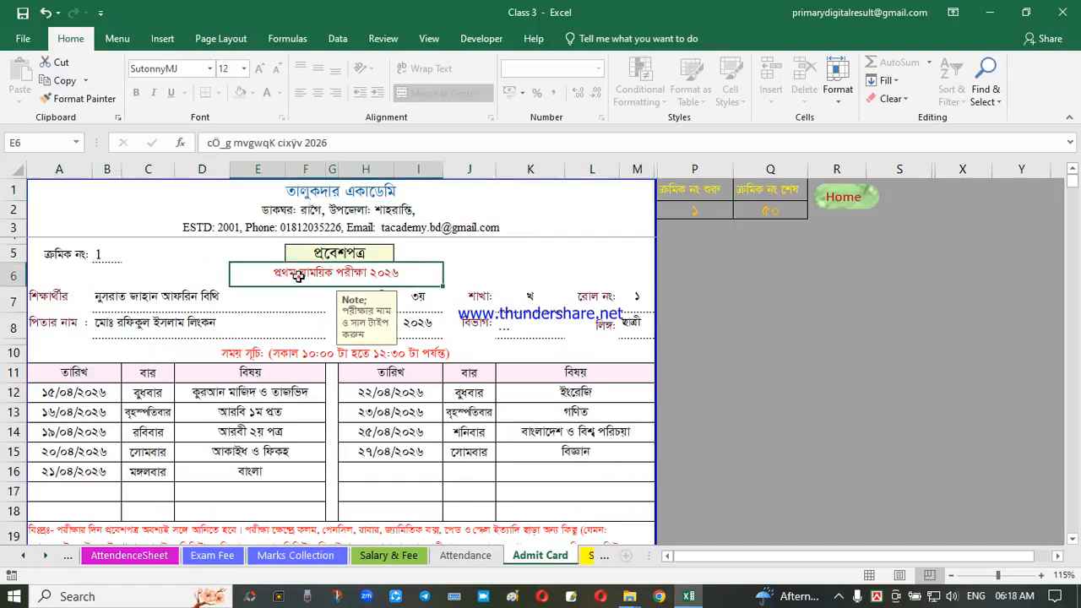
click(478, 275)
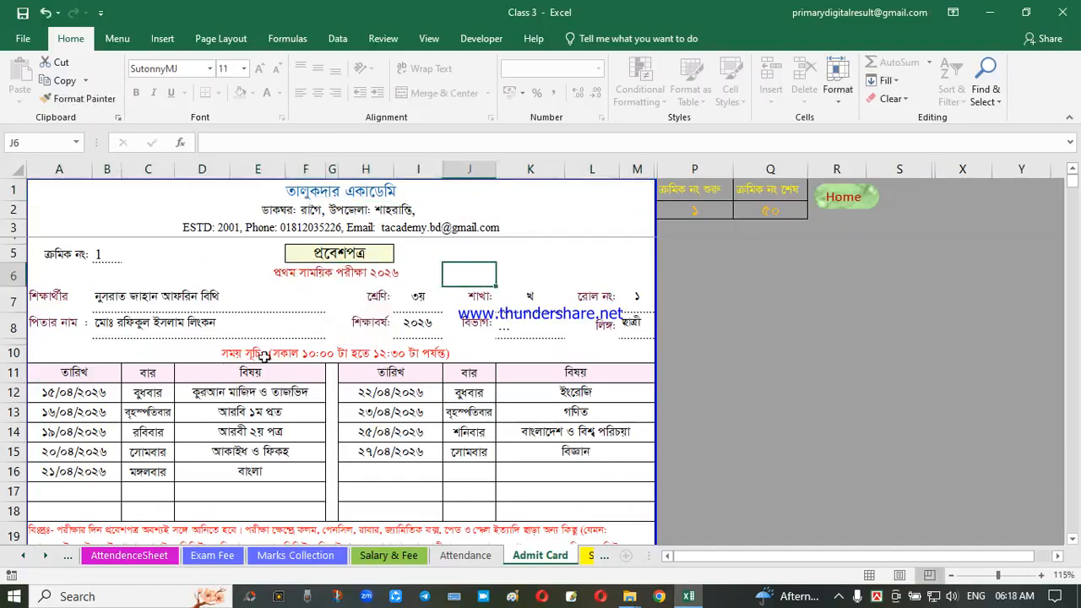
click(359, 354)
click(550, 356)
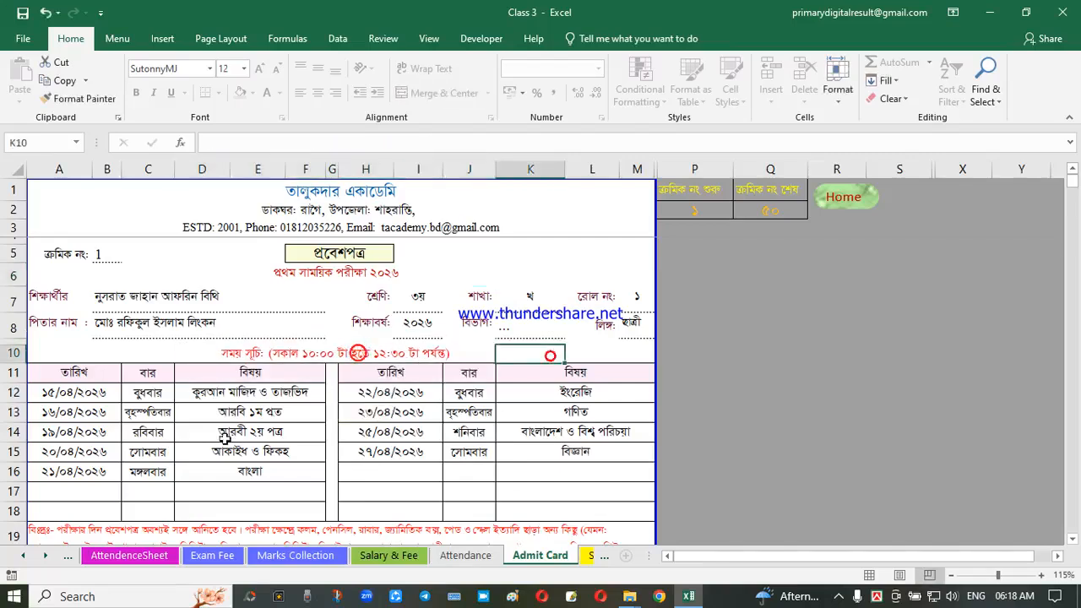
- Examine the date, day and subject columns of the exam routine and their entry notes on the first admit card
scroll(225, 438, down, 1)
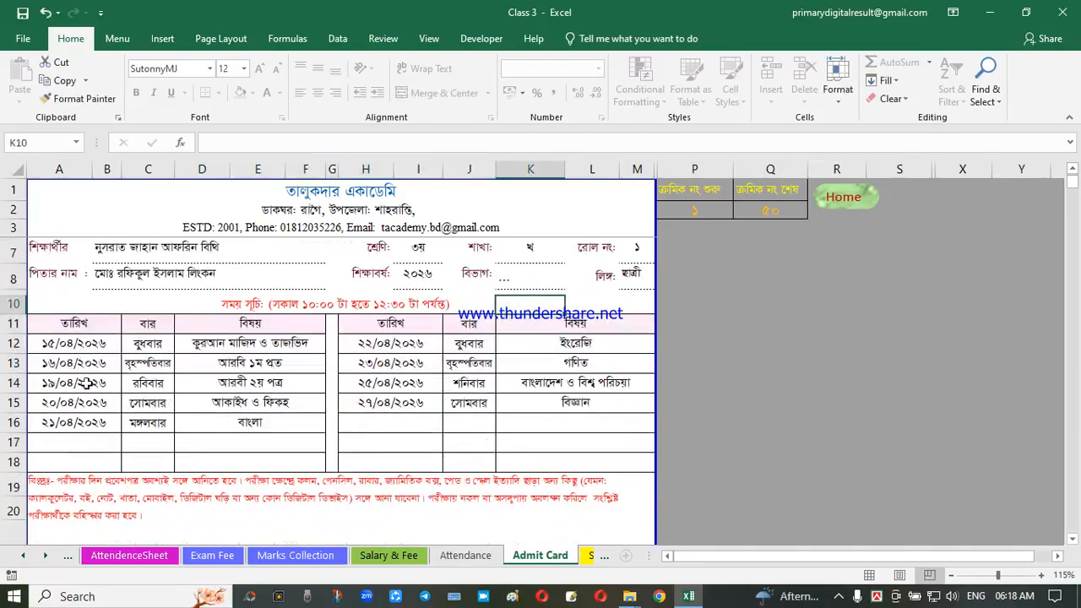
drag(85, 349, 84, 422)
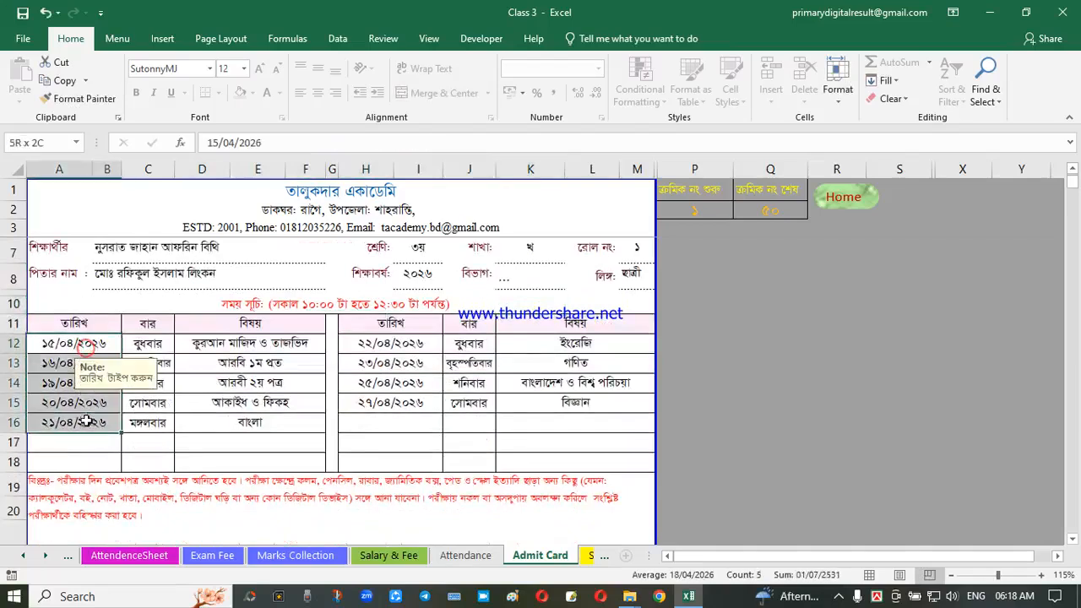
click(155, 434)
drag(147, 348, 153, 420)
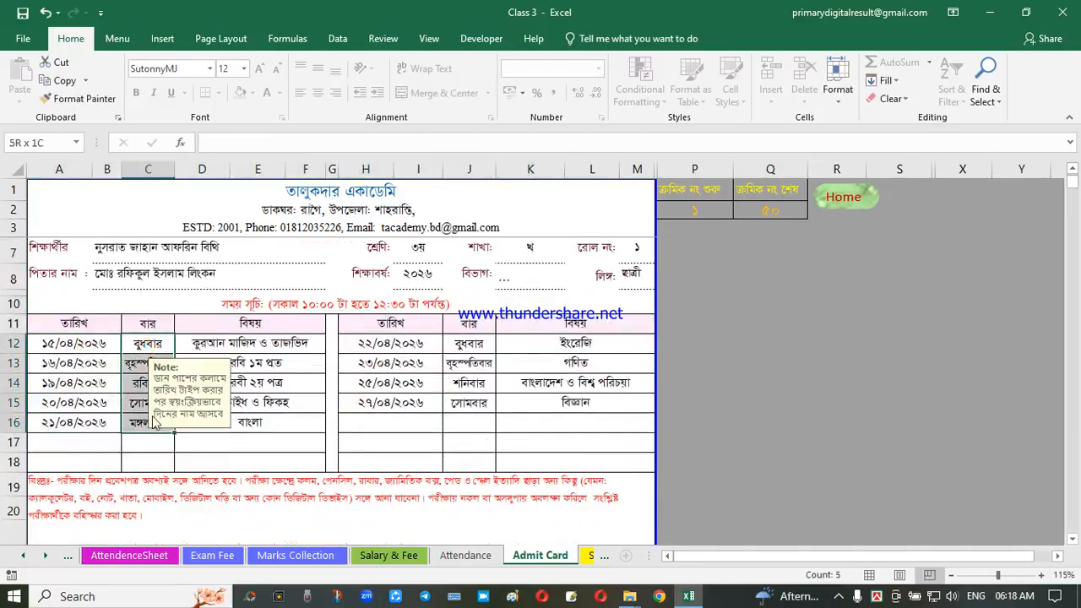
click(283, 406)
drag(294, 346, 283, 425)
click(394, 350)
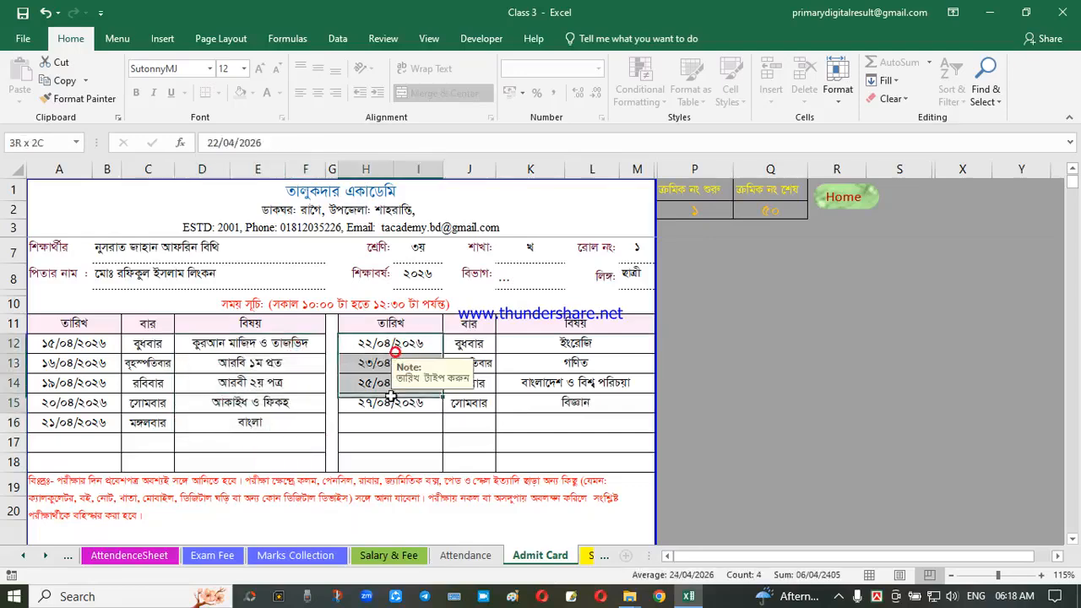
drag(465, 343, 467, 402)
drag(559, 342, 567, 403)
click(504, 363)
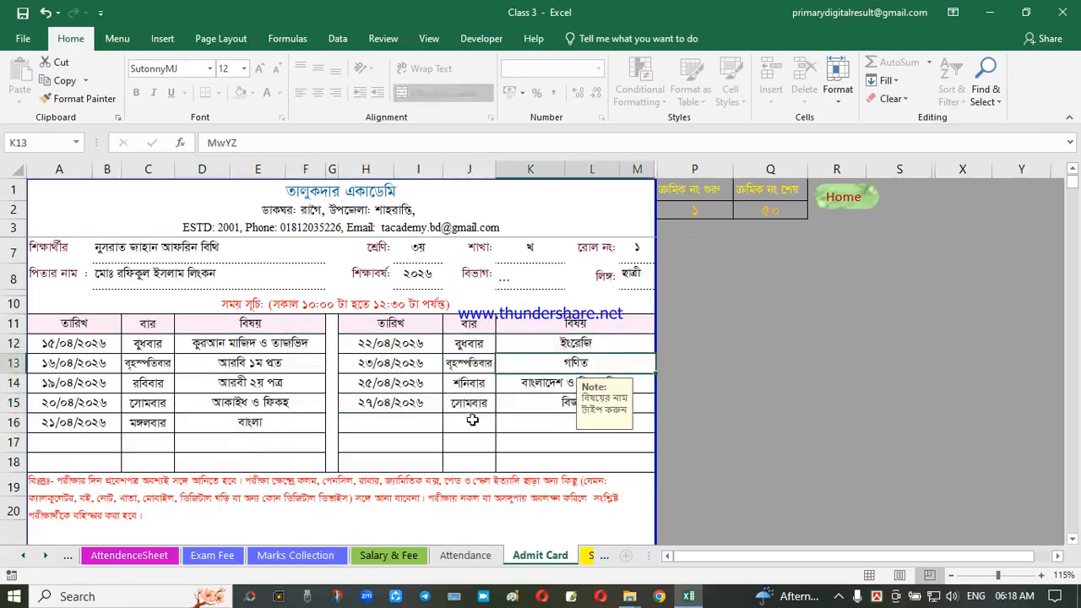
- Set the exam date of the subject বিজ্ঞান on the first admit card to 28/04/2026
click(372, 407)
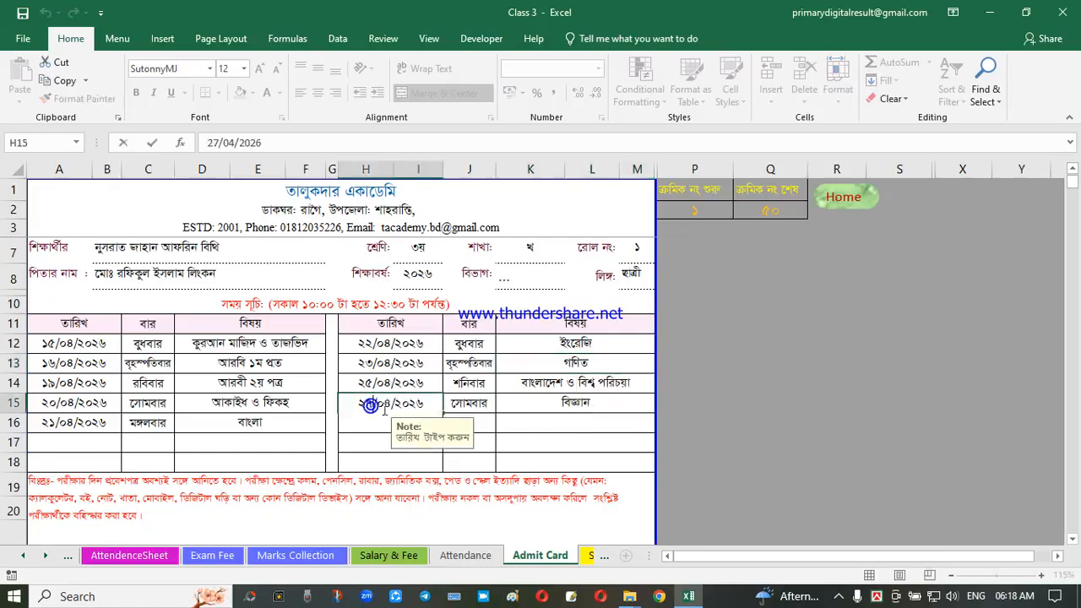
double_click(370, 405)
text(8)
key(Return)
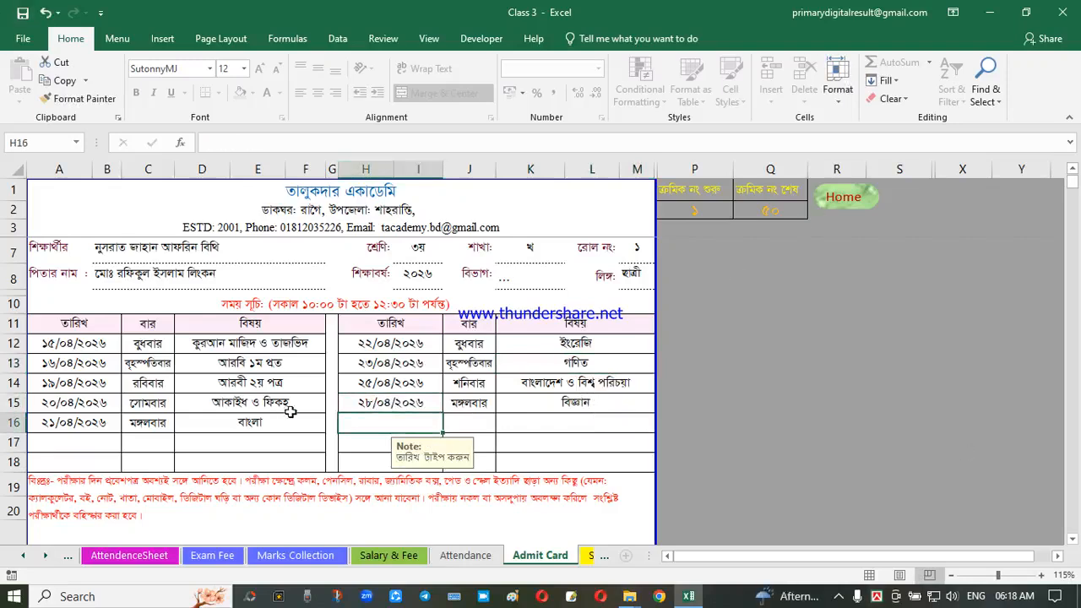
- Review the exam routine on the first admit card and compare it with the second student's card
click(379, 366)
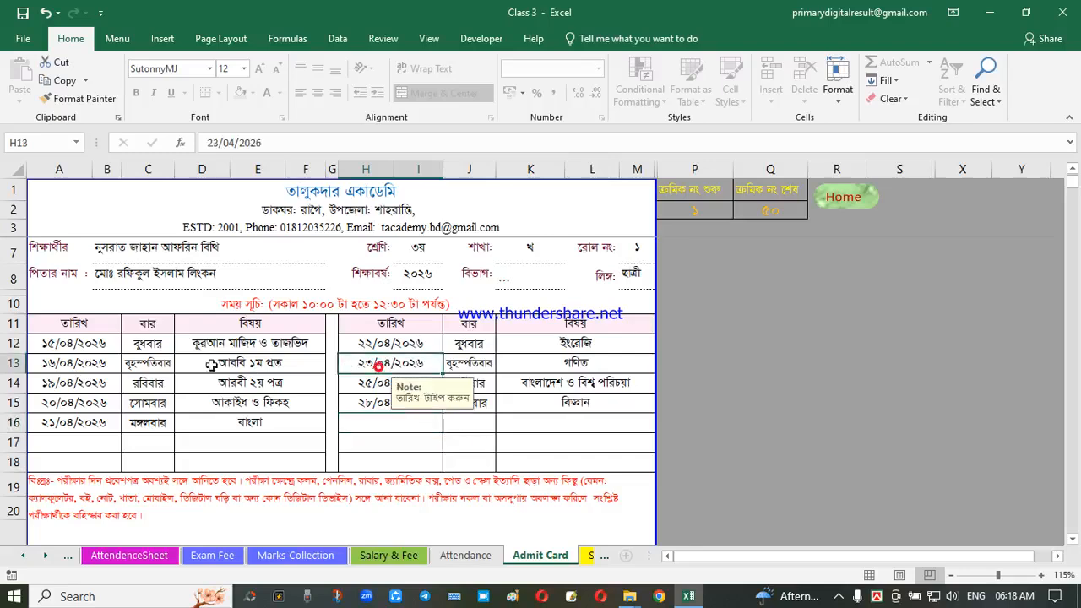
click(146, 363)
click(246, 372)
scroll(292, 428, down, 2)
scroll(292, 429, down, 4)
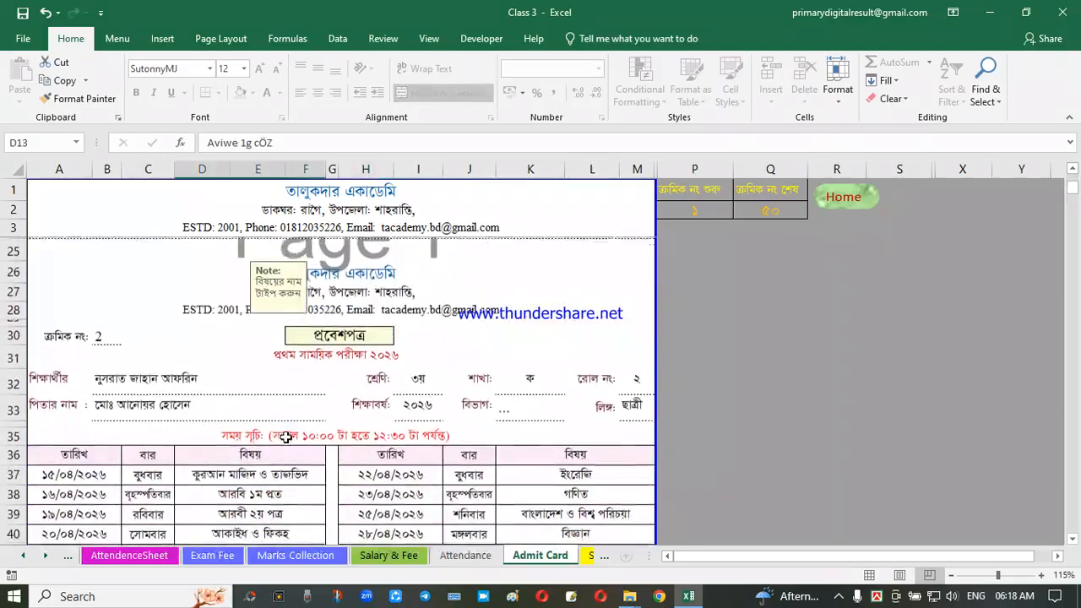
scroll(286, 437, up, 7)
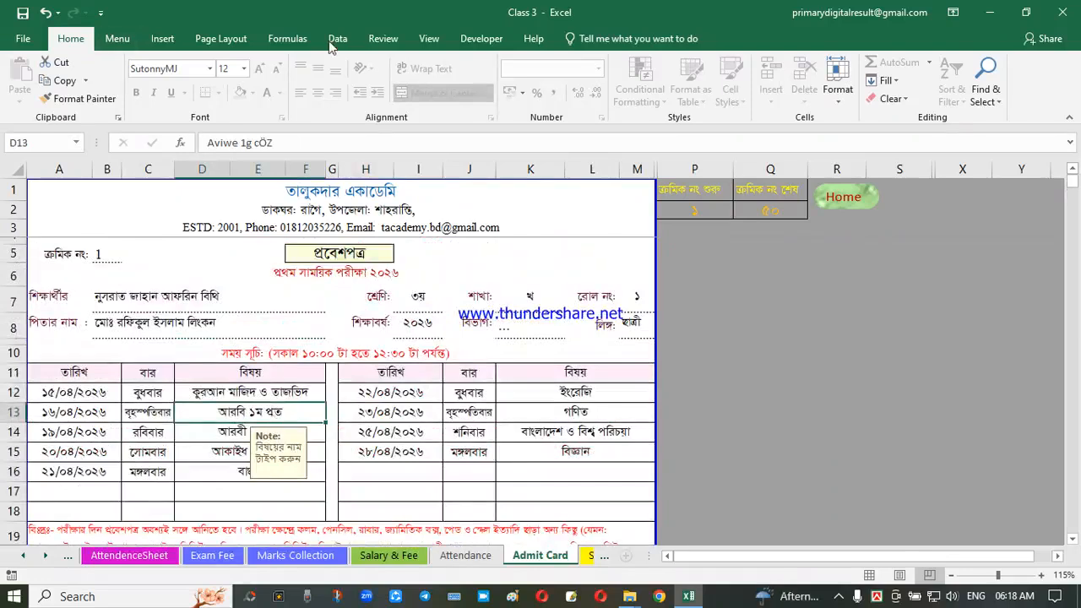
click(777, 363)
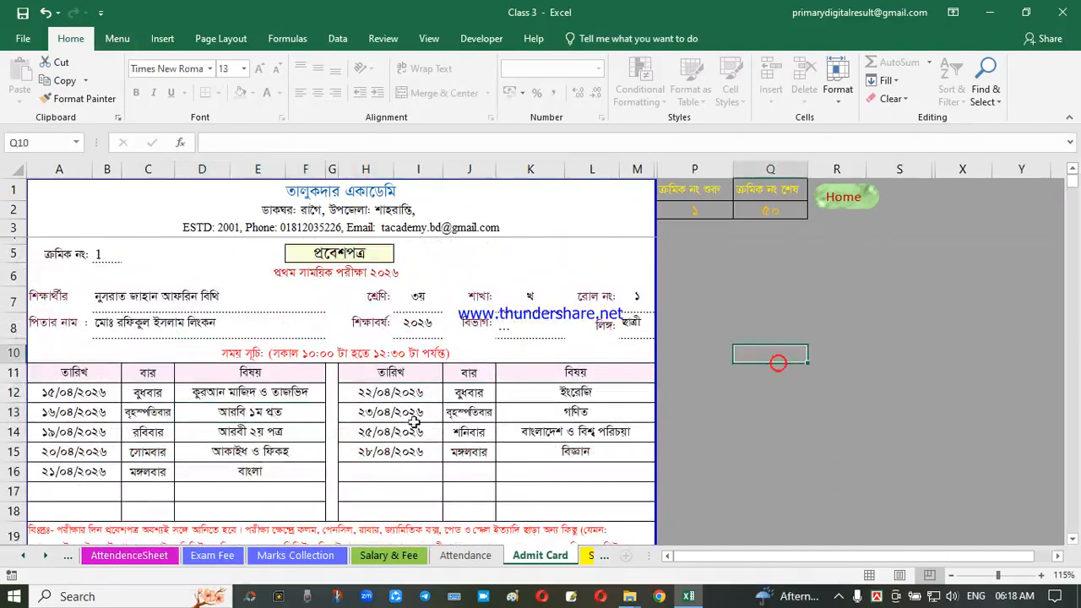
click(411, 426)
click(526, 368)
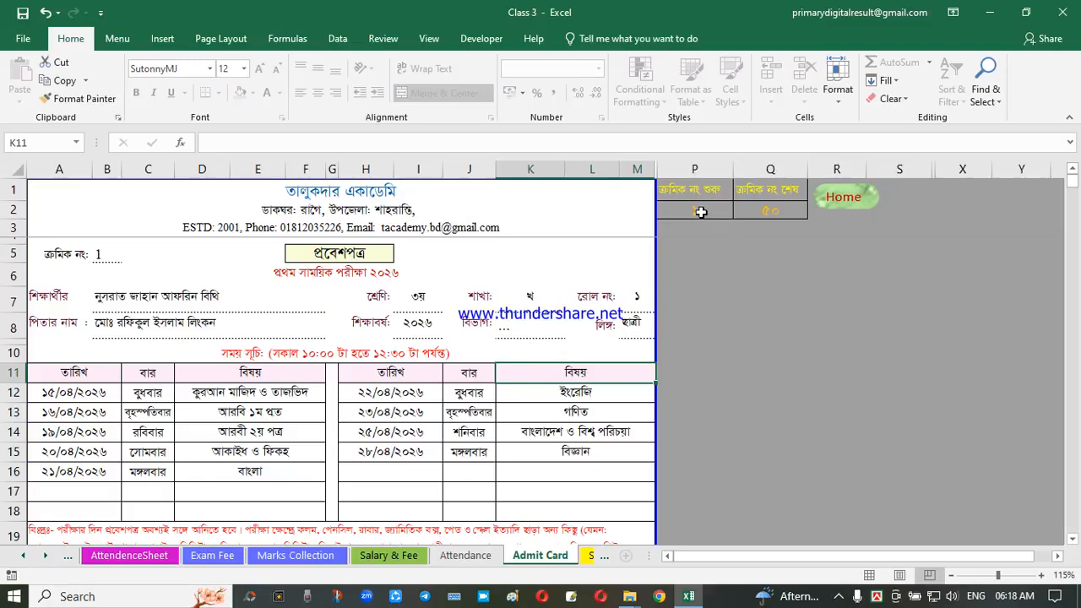
click(486, 329)
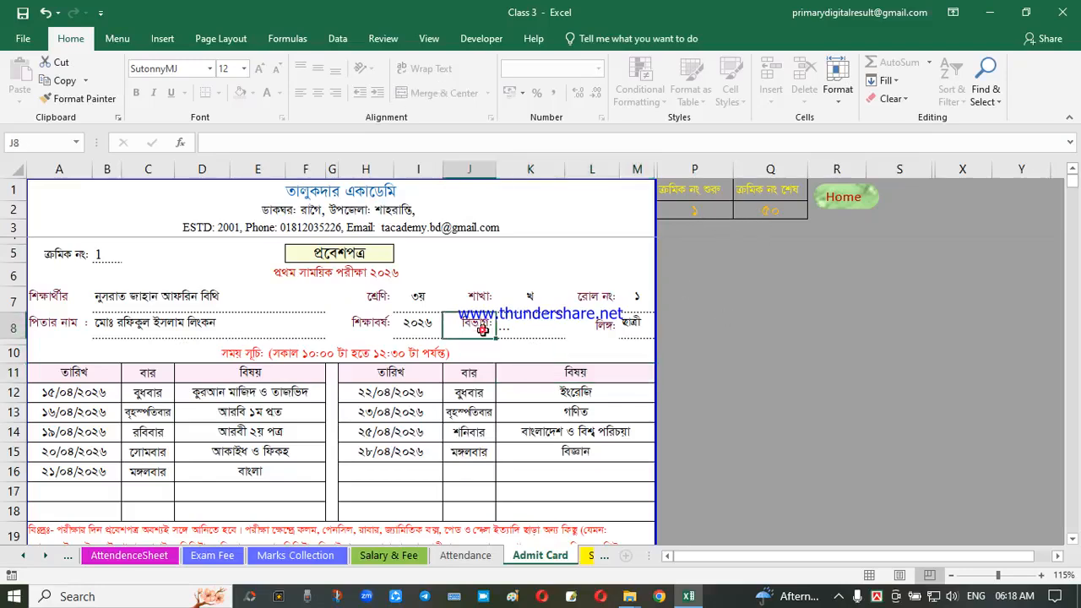
scroll(406, 409, down, 2)
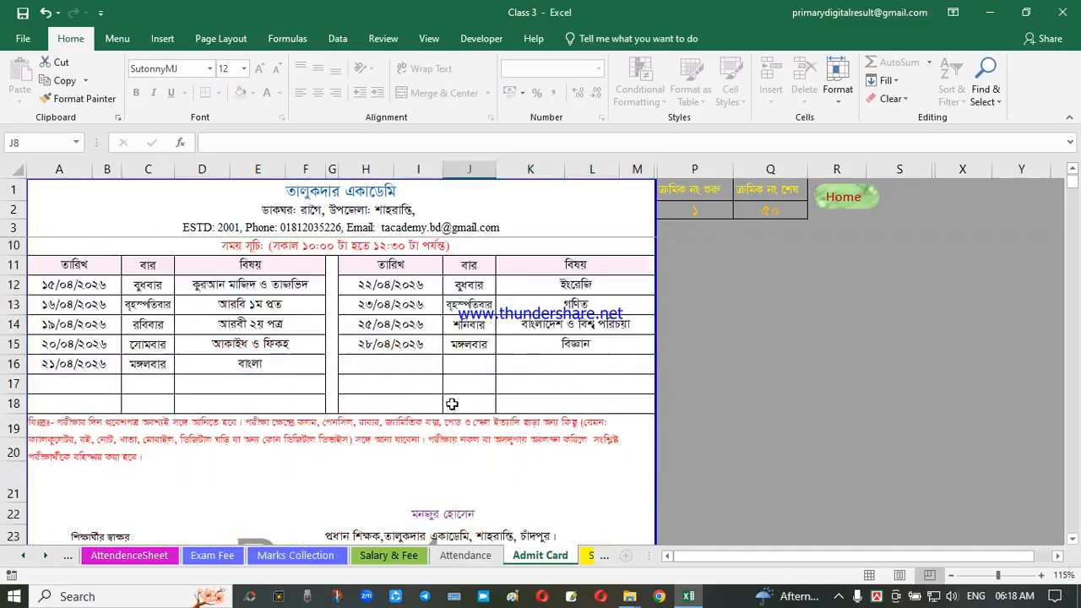
scroll(664, 322, up, 2)
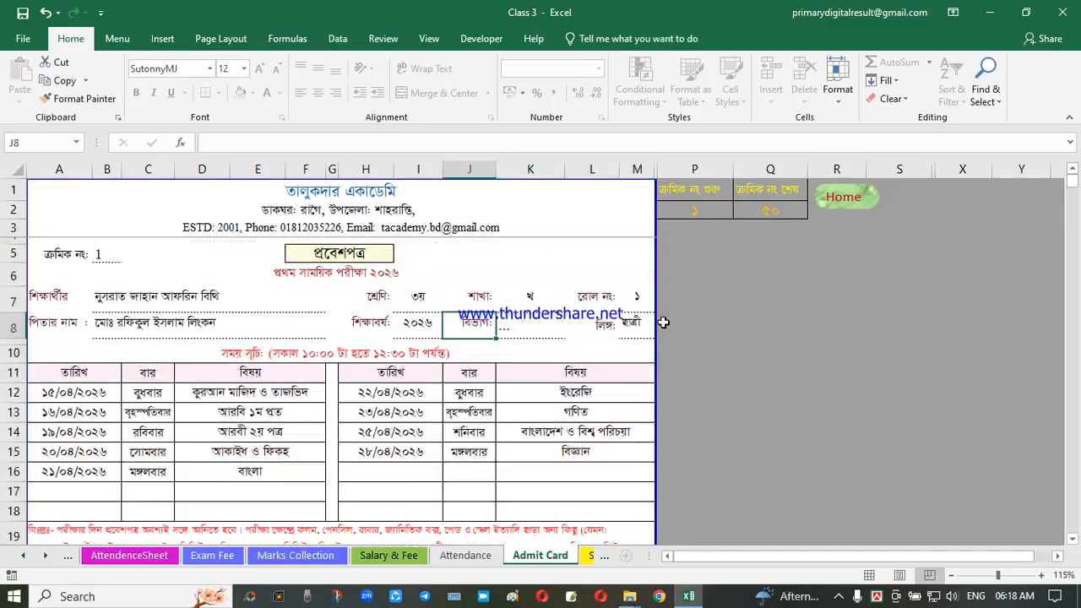
- Set the starting serial number of the admit cards to 51
click(696, 207)
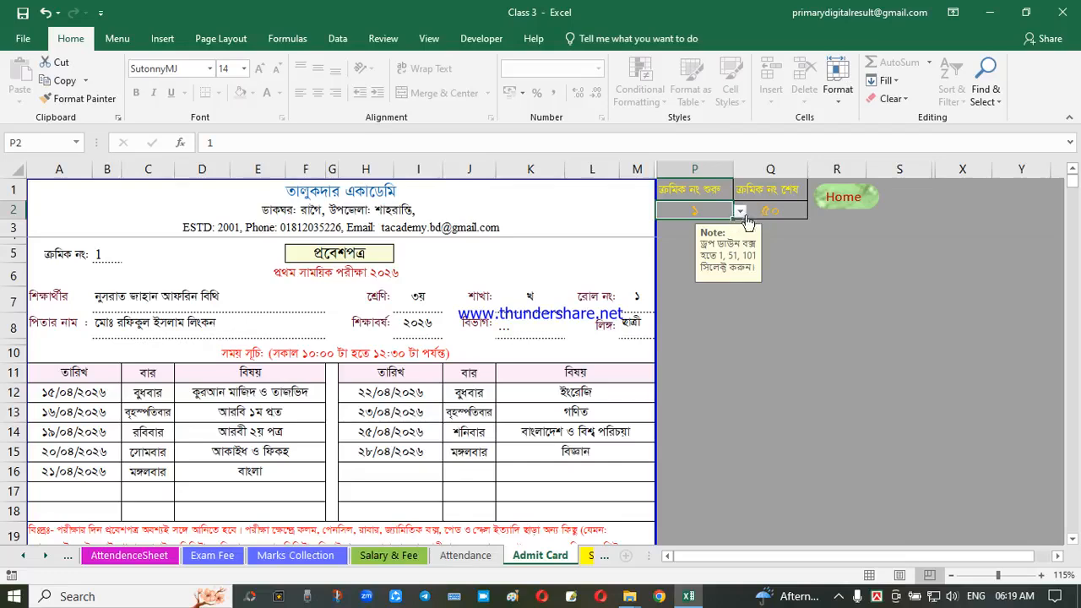
click(742, 211)
click(637, 240)
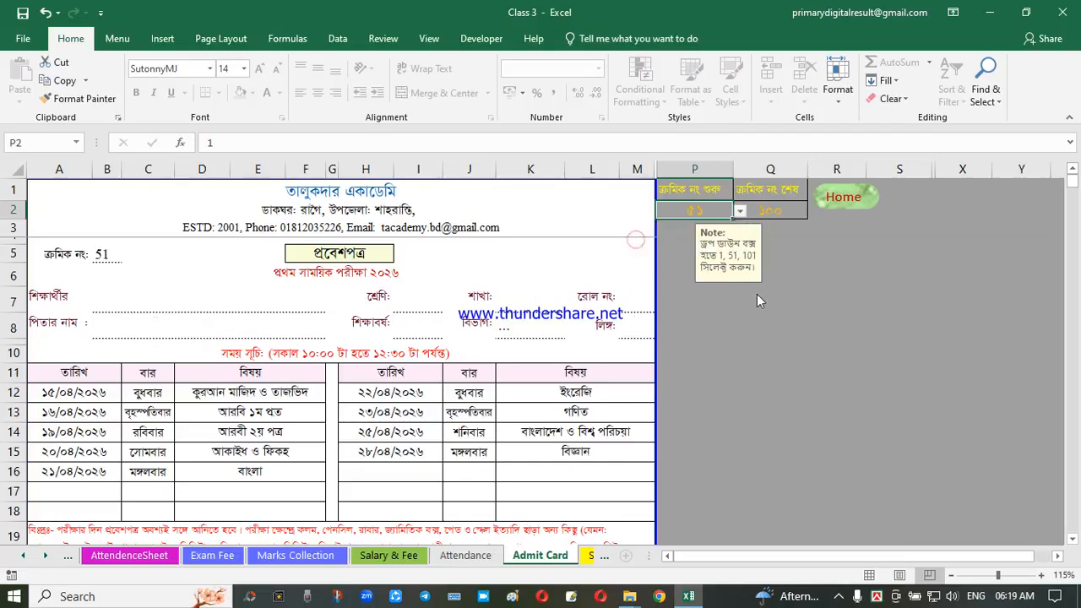
click(811, 300)
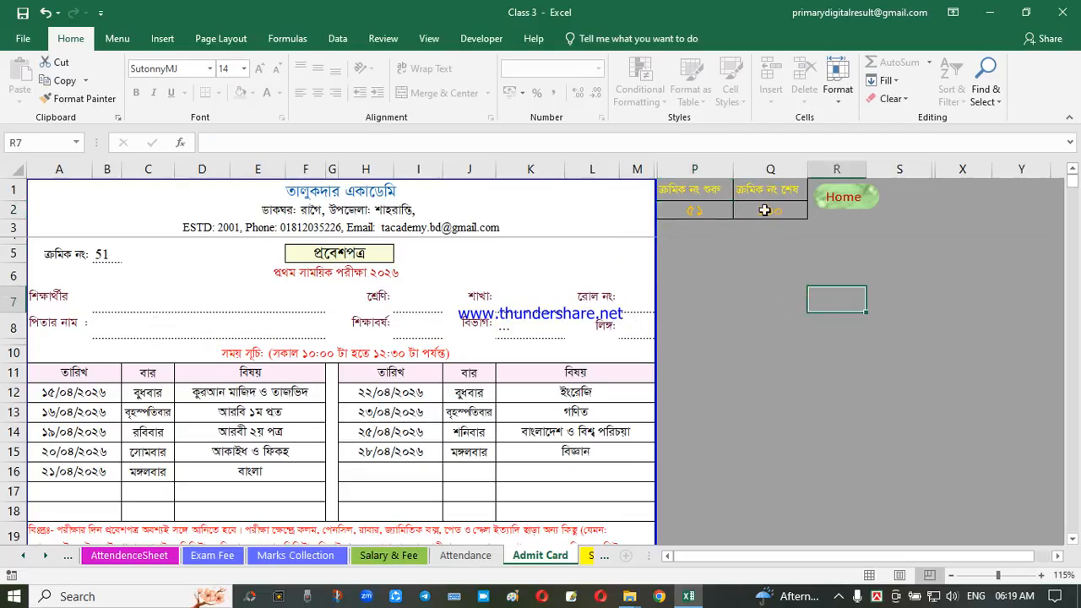
click(715, 292)
click(701, 214)
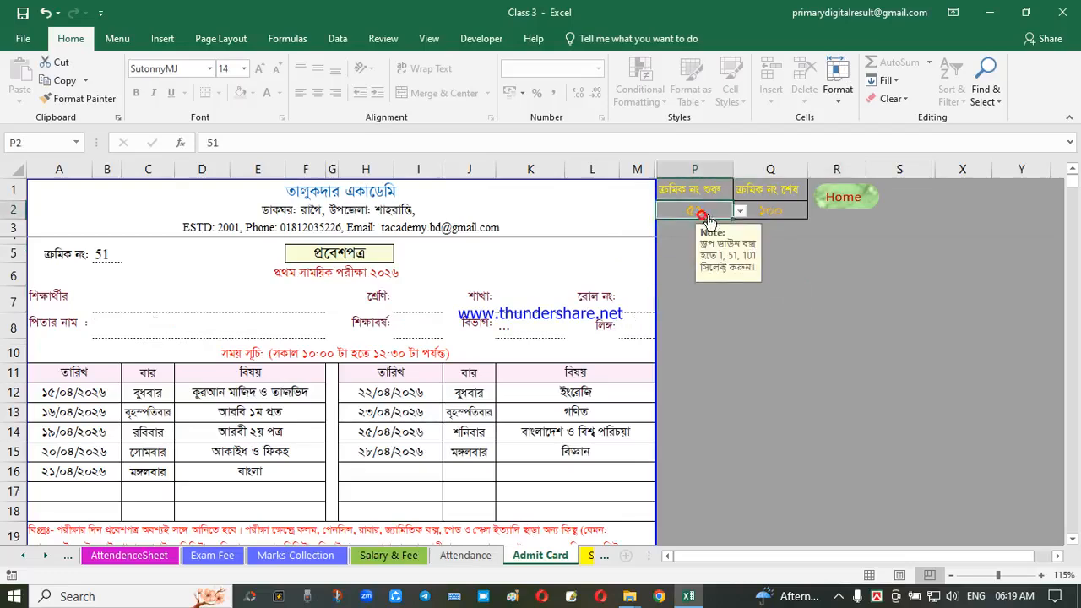
- Set the starting serial number of the admit cards back to 1 and open the exam fee collection list
click(739, 212)
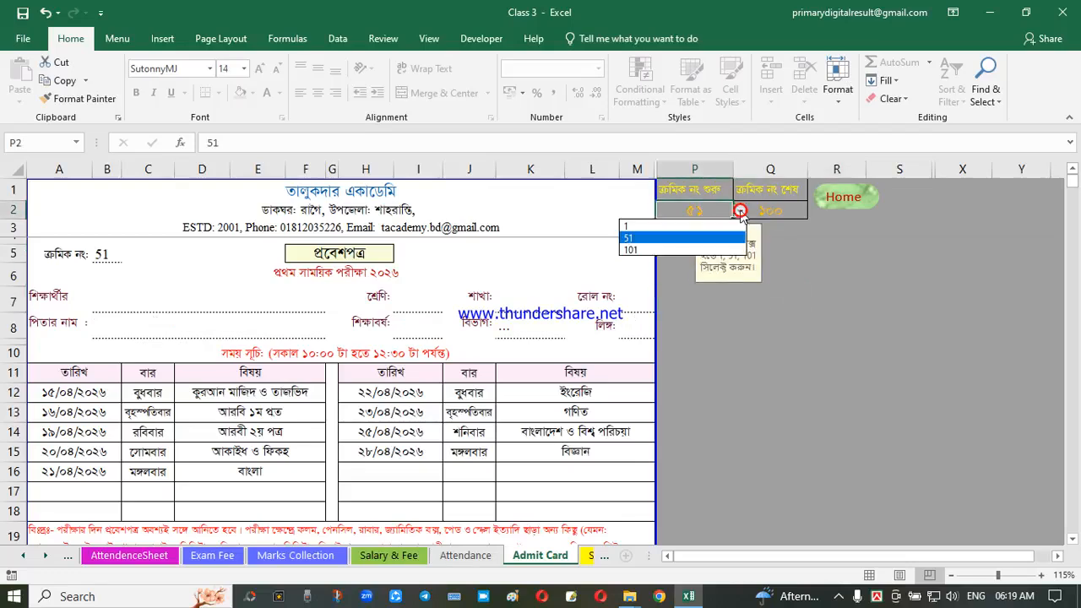
click(635, 229)
click(791, 331)
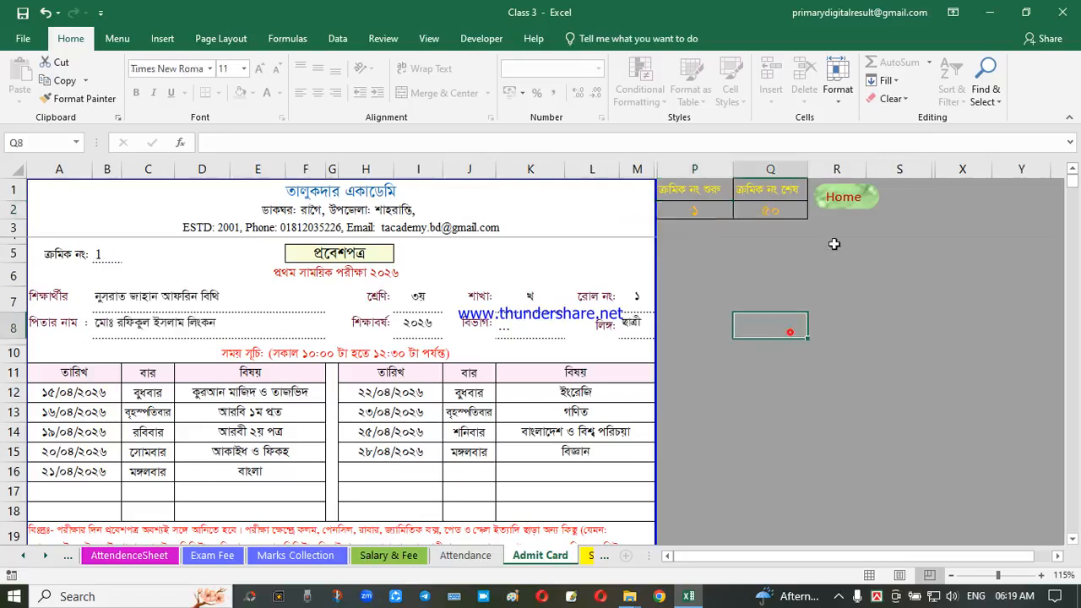
click(847, 198)
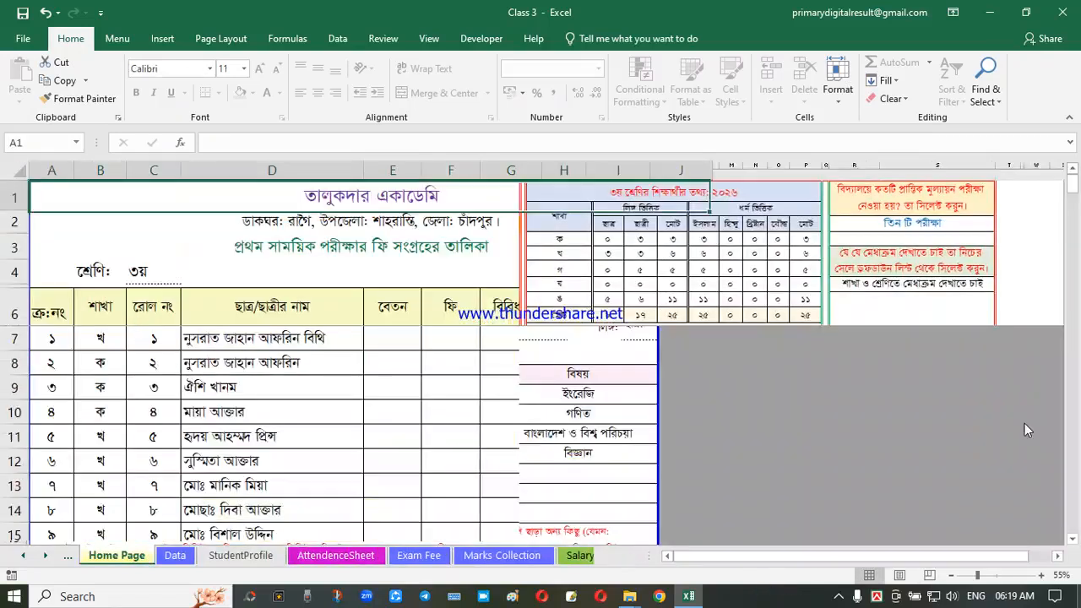
click(412, 351)
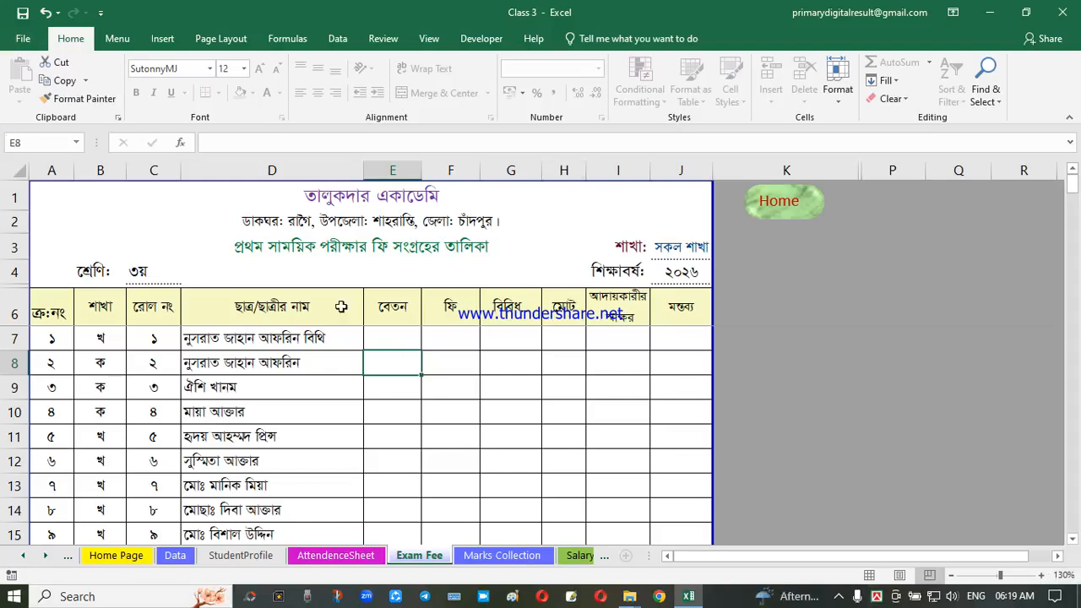
- Try the second-term and annual exam titles on the fee collection list, then restore প্রথম সাময়িক পরীক্ষার ফি সংগ্রহের তালিকা
click(451, 250)
click(548, 252)
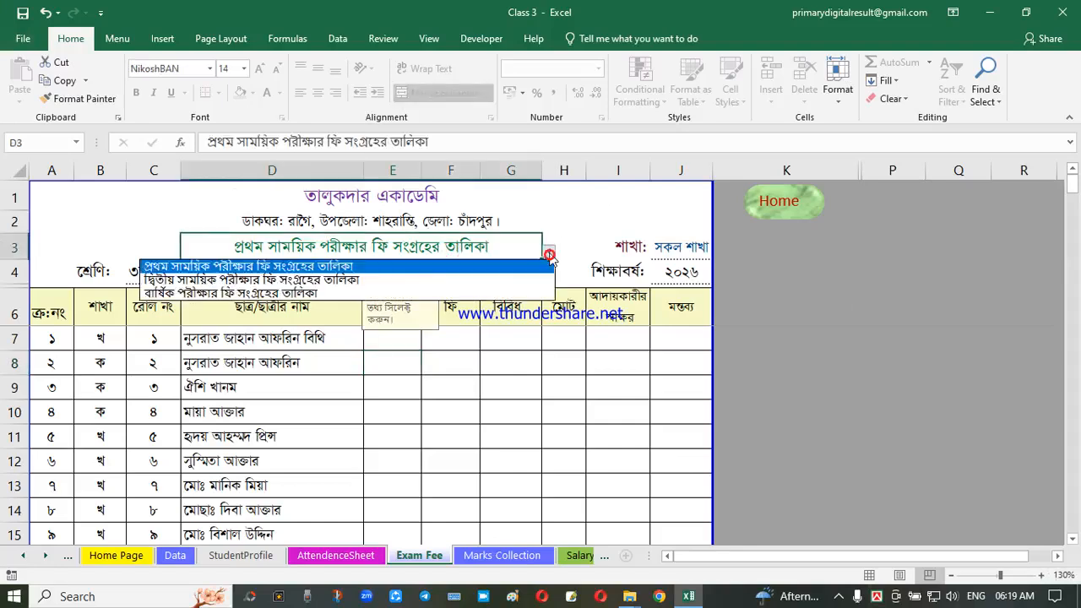
click(347, 279)
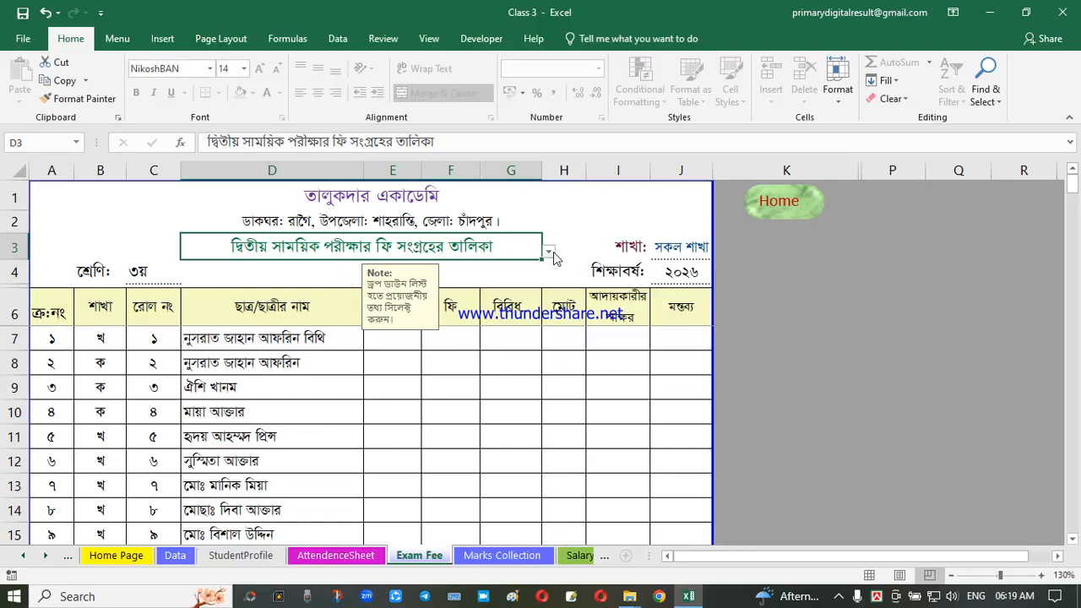
click(549, 251)
click(307, 292)
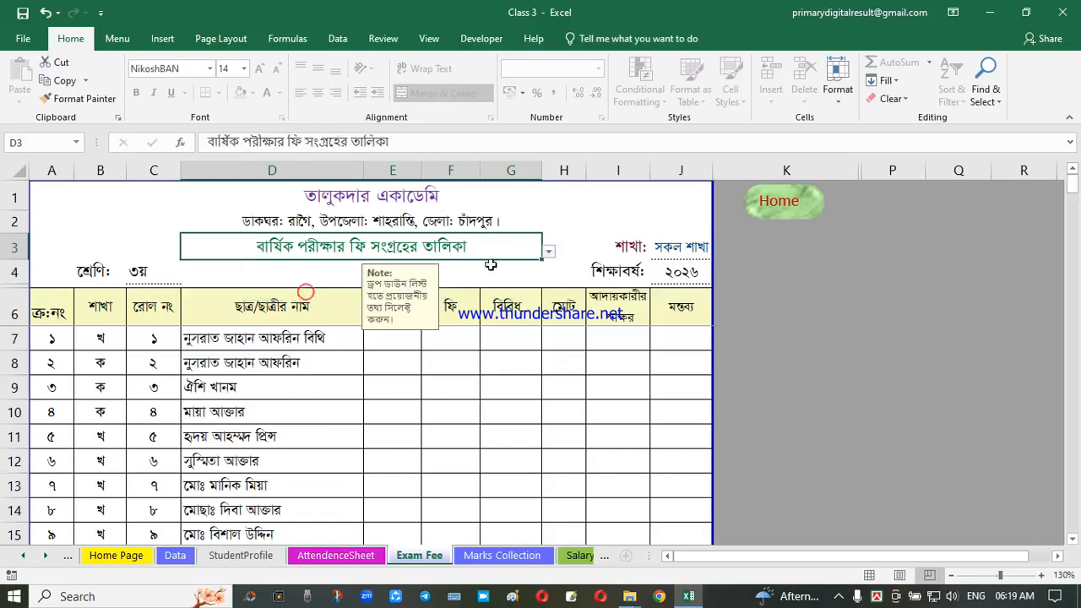
click(548, 252)
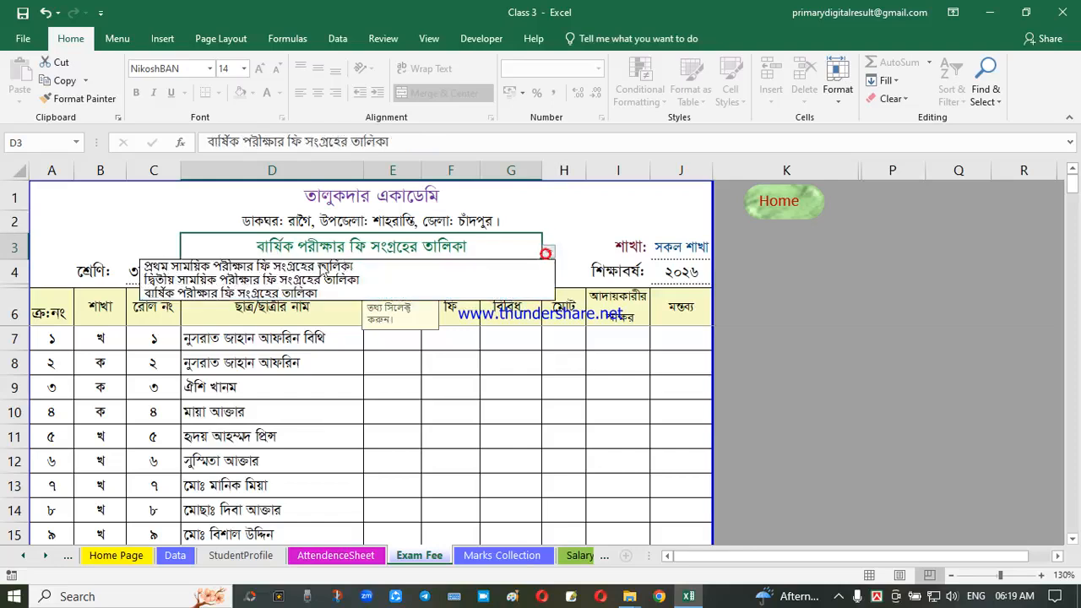
click(313, 267)
click(554, 359)
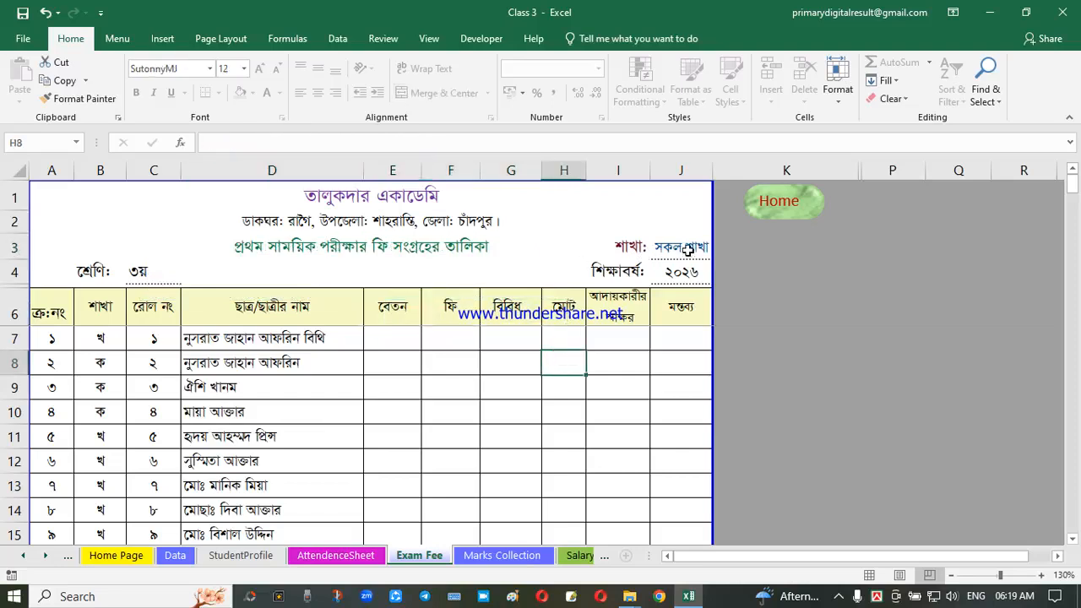
- Filter the exam fee collection list by section ক and then by section খ
click(304, 410)
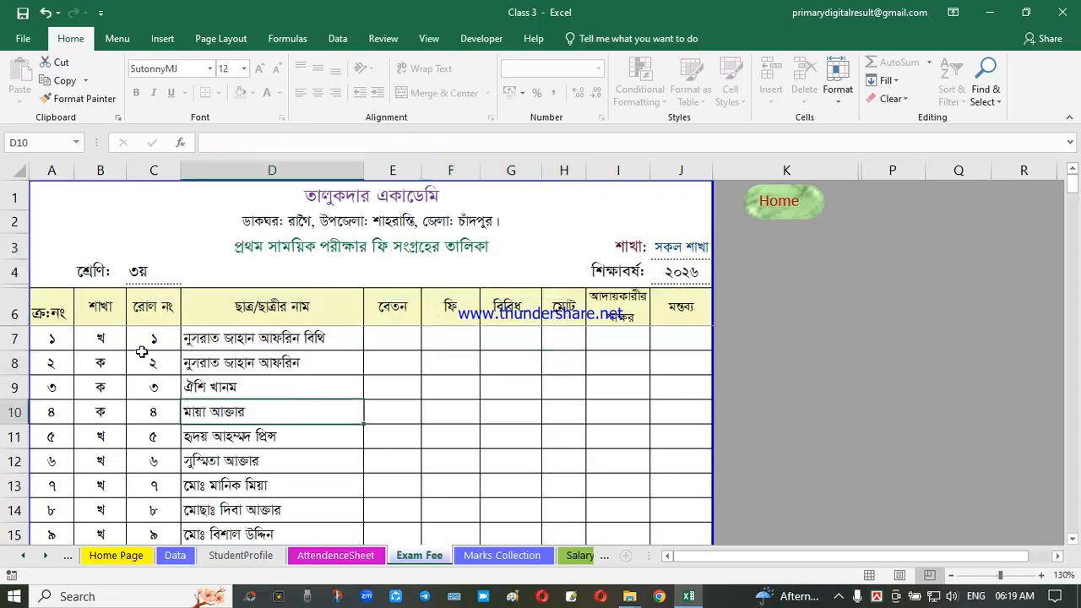
click(680, 252)
click(719, 253)
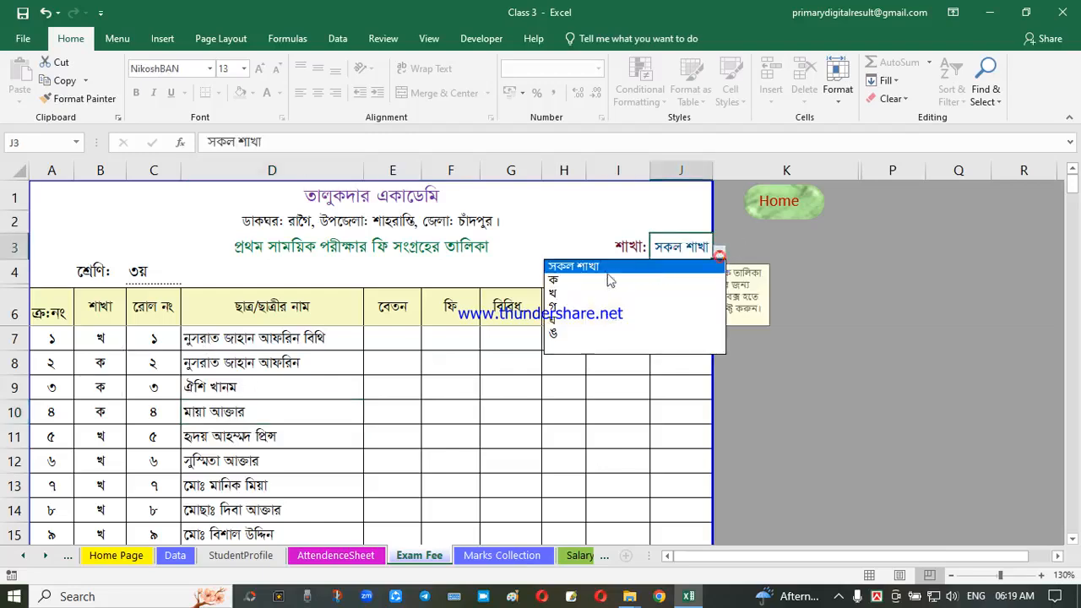
click(559, 280)
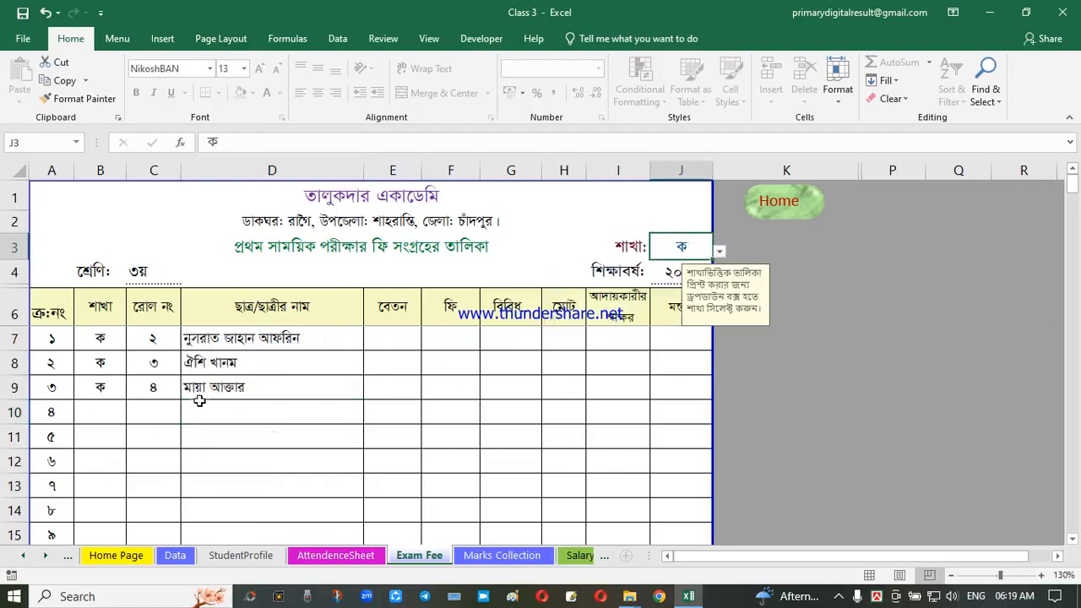
click(718, 251)
click(559, 296)
click(386, 395)
- Open the seat label sheet from the home page and review the students' seat labels
click(784, 214)
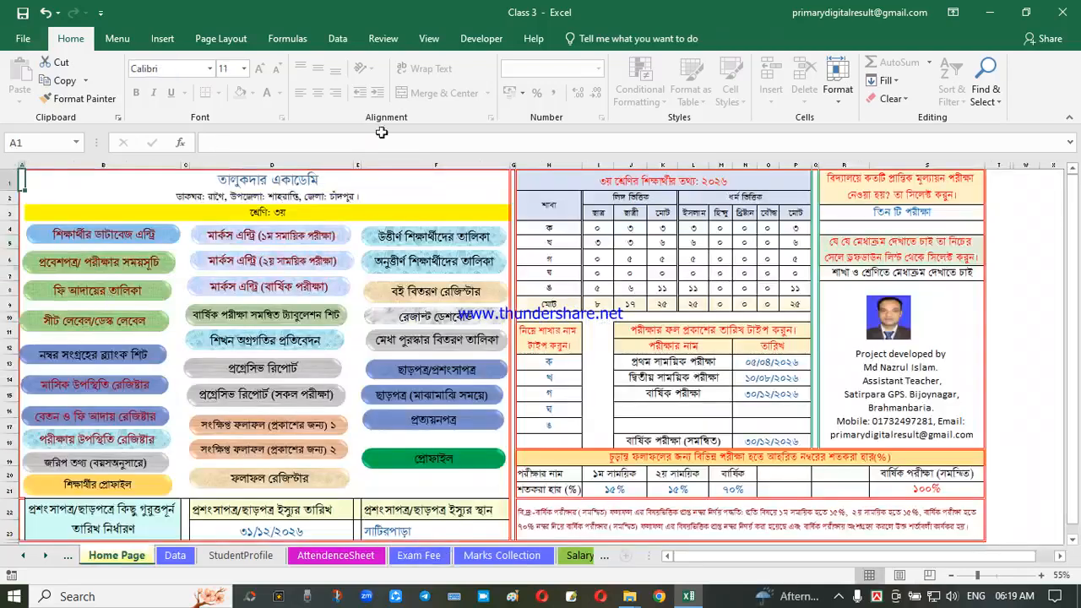
click(117, 327)
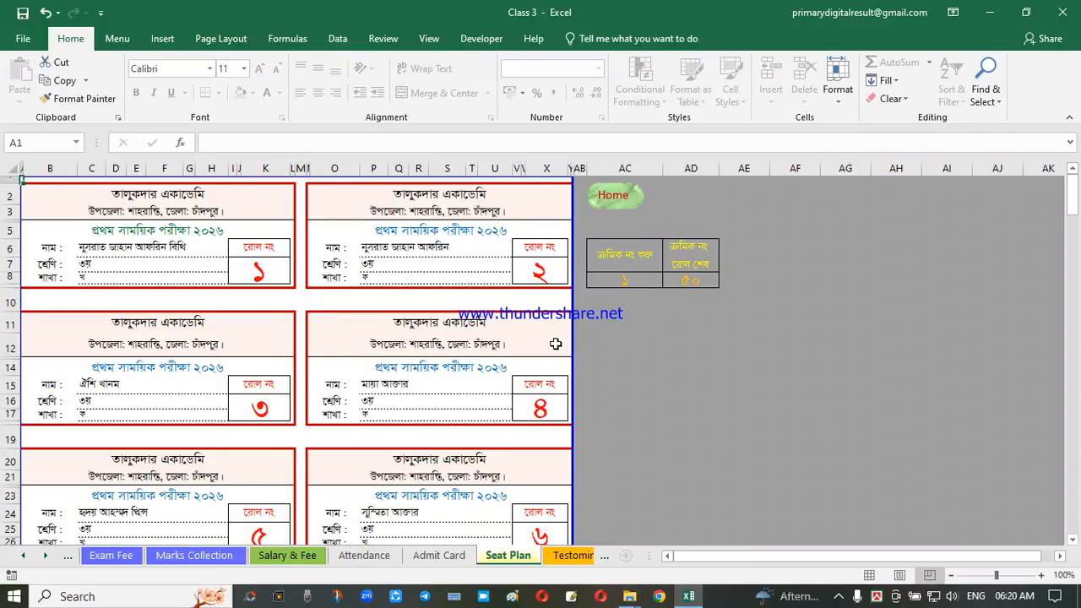
scroll(470, 364, down, 1)
scroll(432, 353, down, 11)
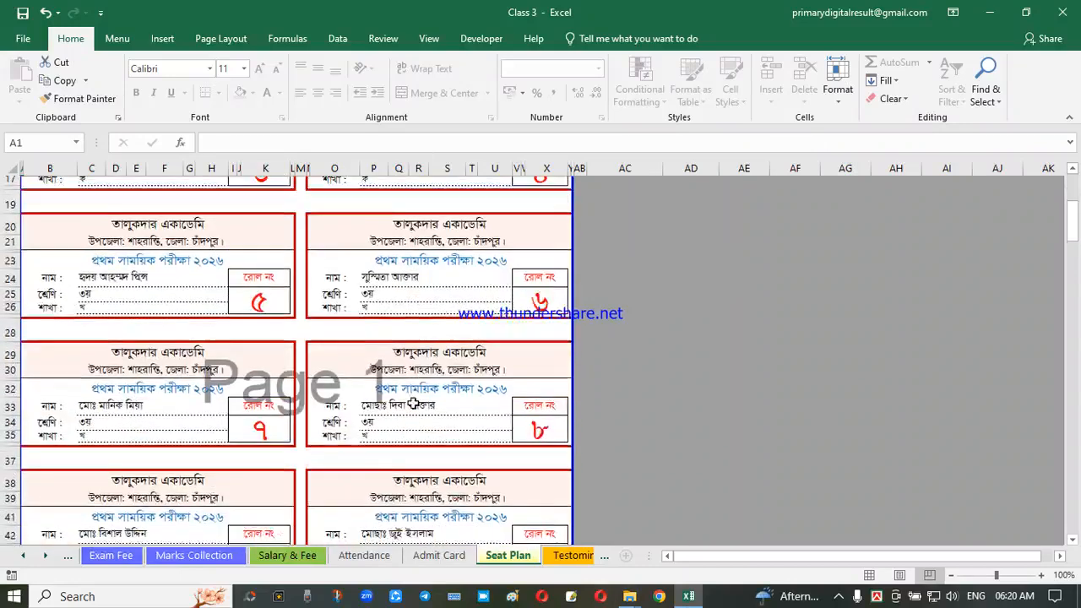
scroll(412, 409, up, 13)
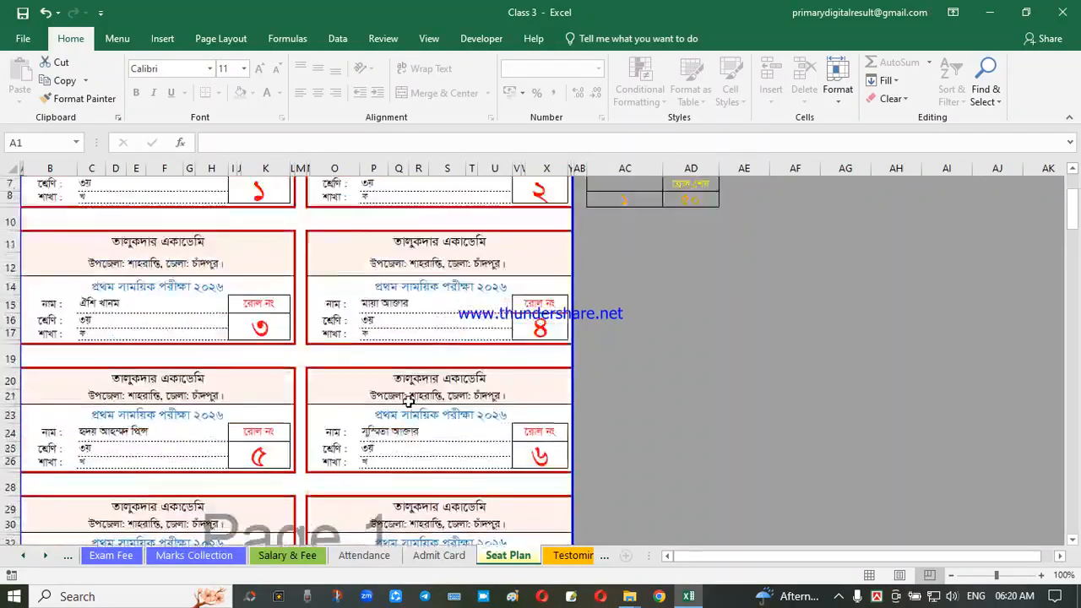
mouse_move(1074, 193)
mouse_down()
mouse_move(1073, 505)
mouse_move(1073, 193)
mouse_up()
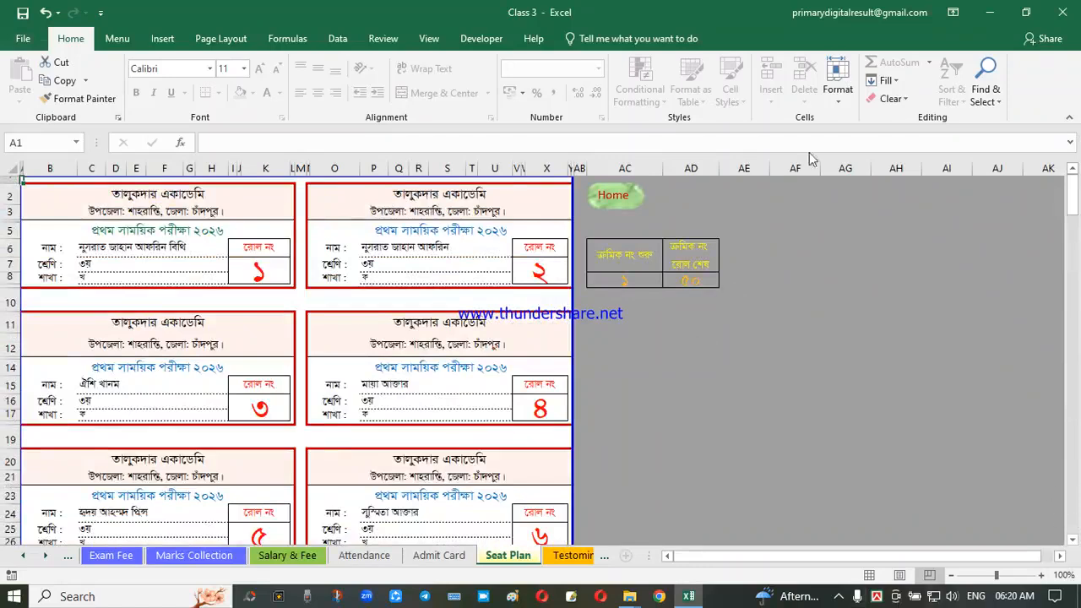
- Try 51 as the starting serial number of the seat labels, then set it back to 1
click(640, 283)
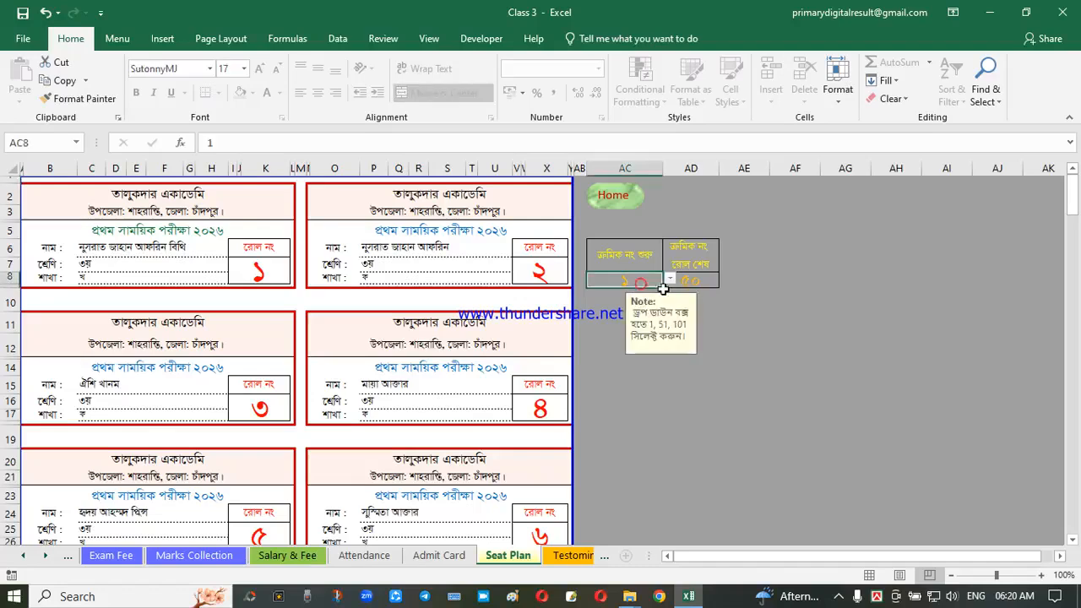
click(669, 279)
click(607, 301)
click(669, 279)
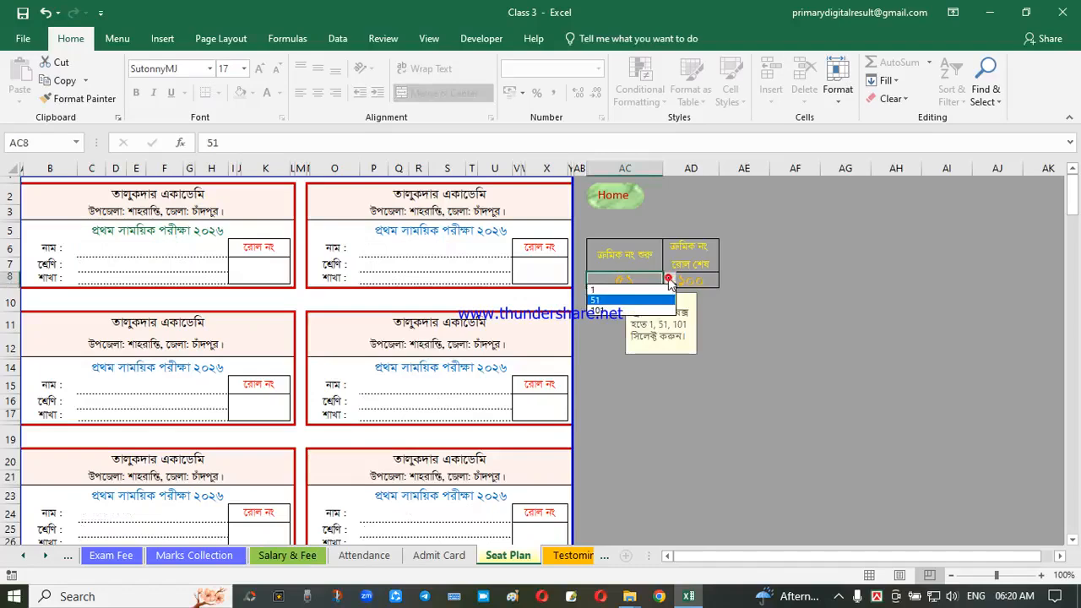
click(601, 290)
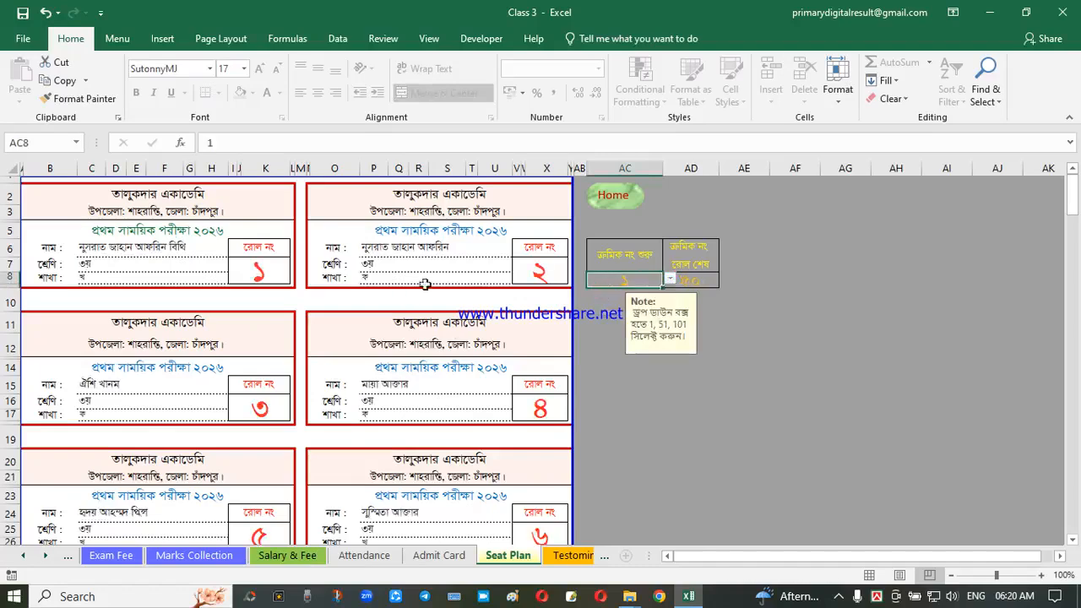
- Open the blank marks collection sheet from the home page and examine its subject columns
click(610, 211)
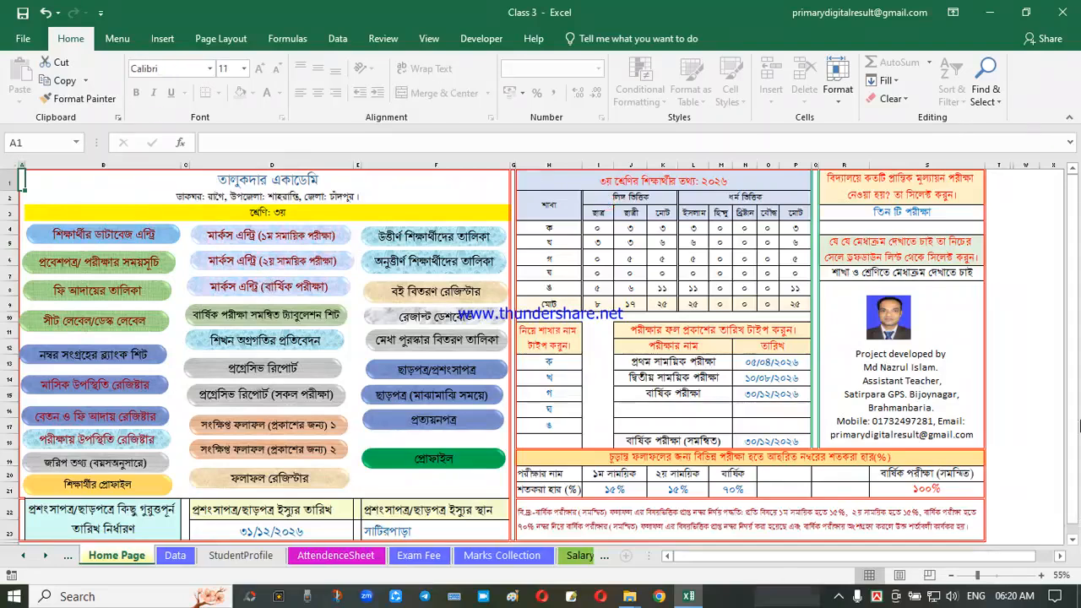
click(108, 365)
click(384, 302)
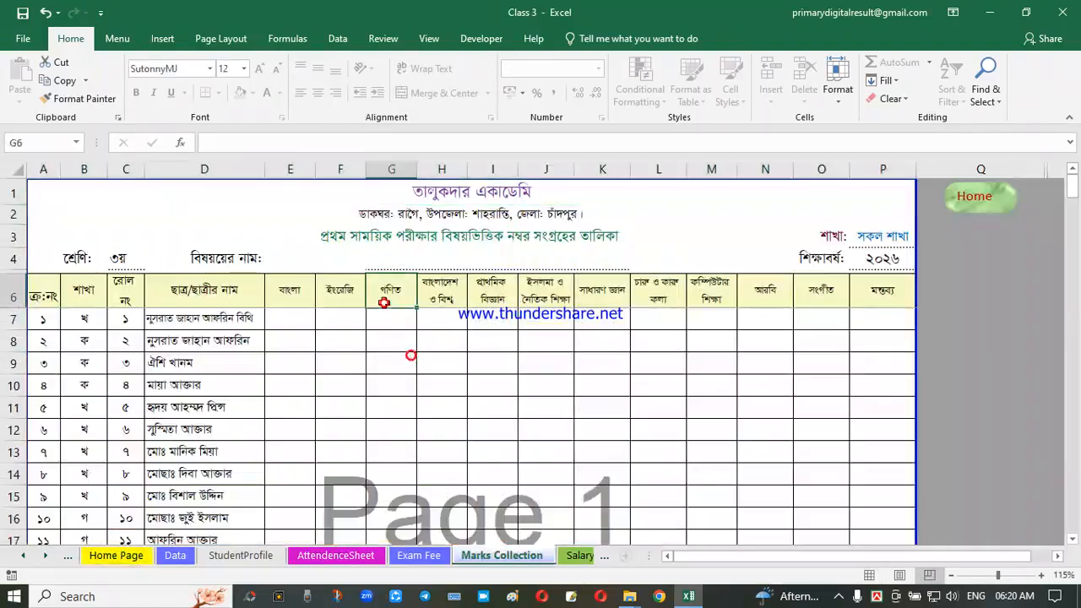
click(521, 346)
click(503, 331)
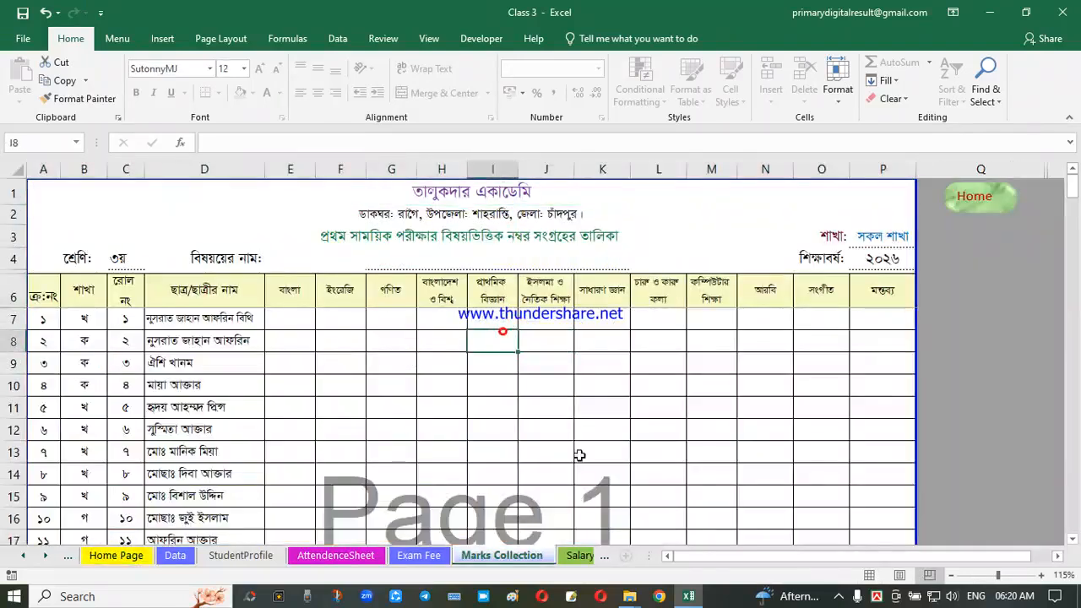
click(438, 376)
click(439, 341)
click(595, 316)
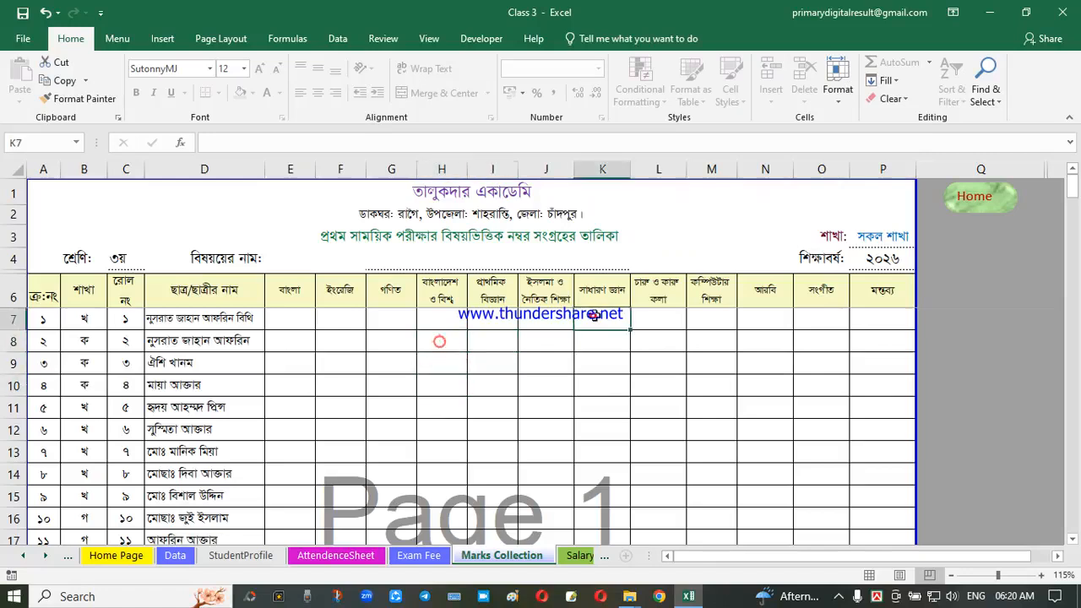
click(777, 334)
click(427, 389)
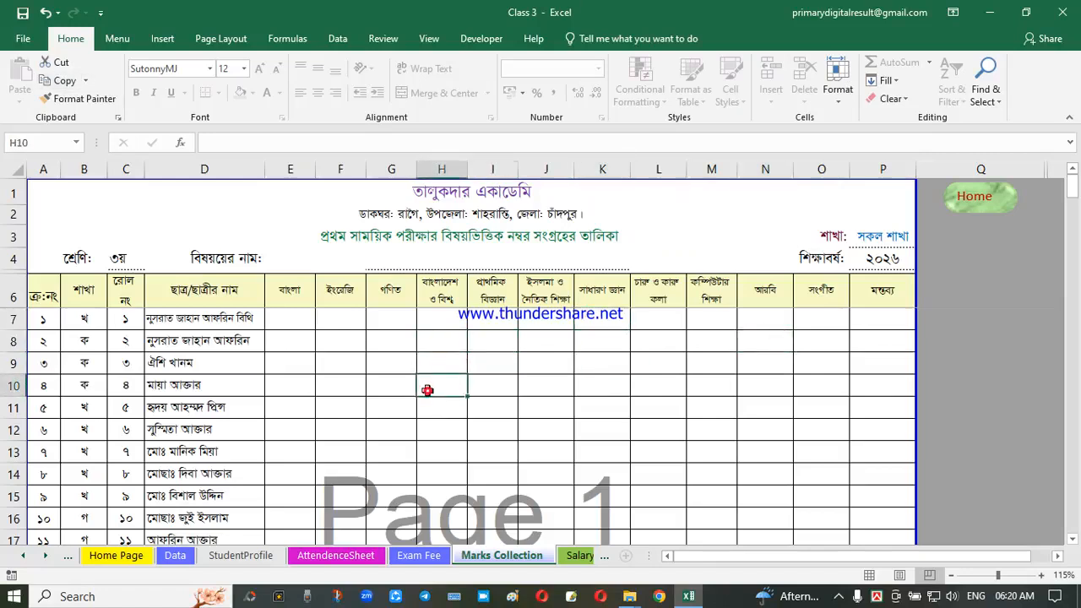
- Set the marks collection sheet's title to দ্বিতীয় সাময়িক পরীক্ষার বিষয়ভিত্তিক নম্বর সংগ্রহের তালিকা
click(482, 231)
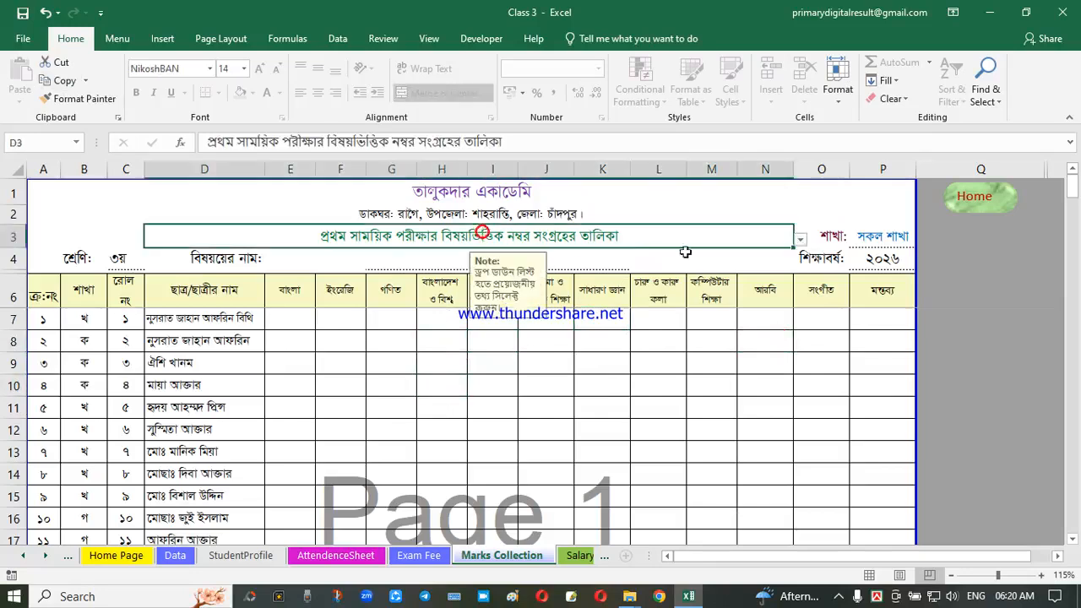
click(800, 241)
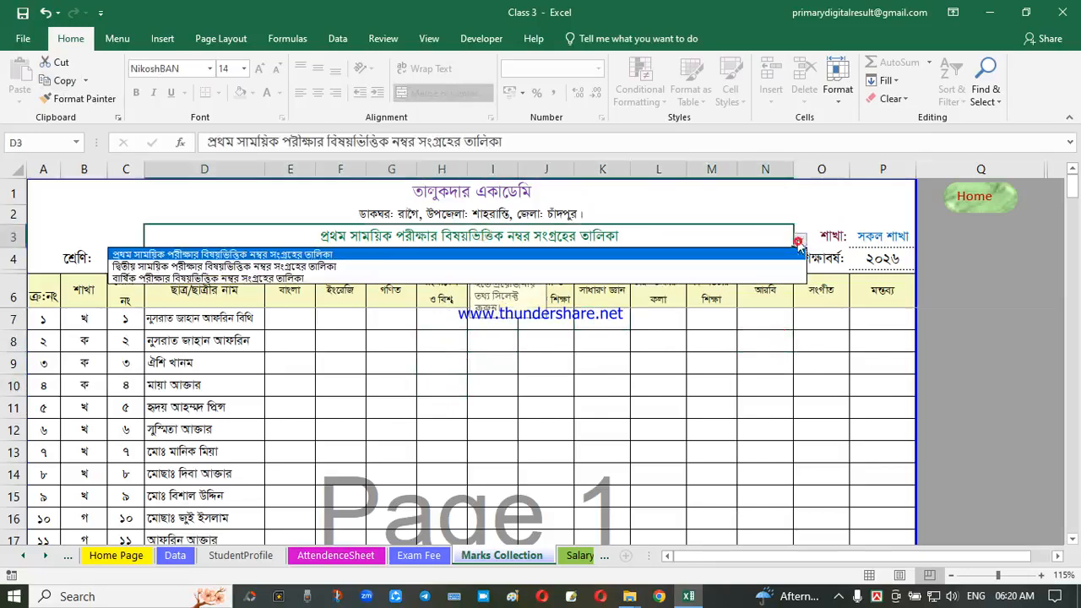
click(291, 267)
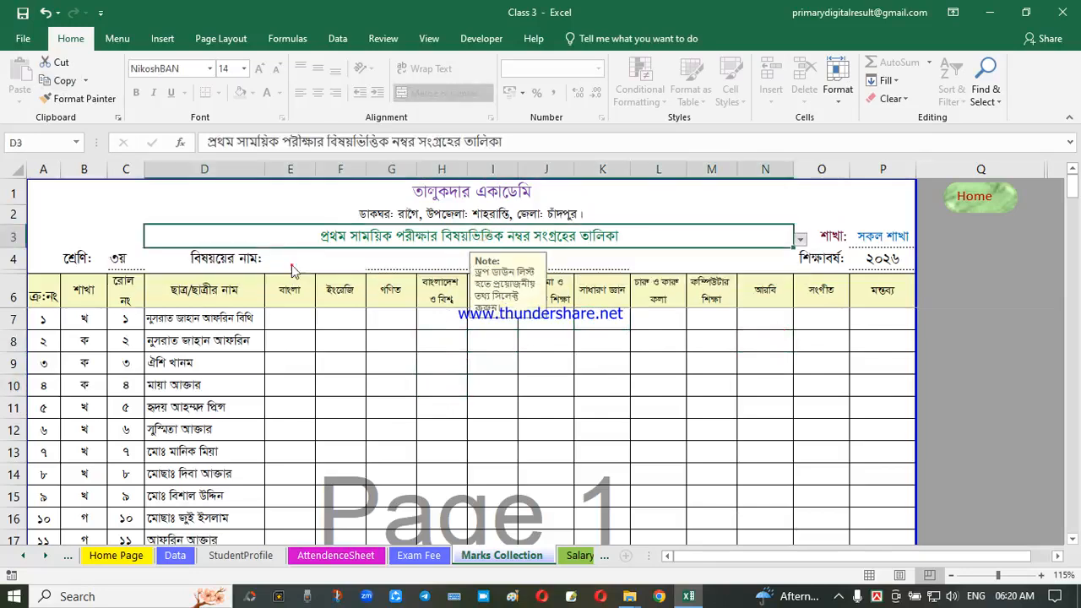
- Check the section options available for the marks collection list without changing the selection
click(861, 240)
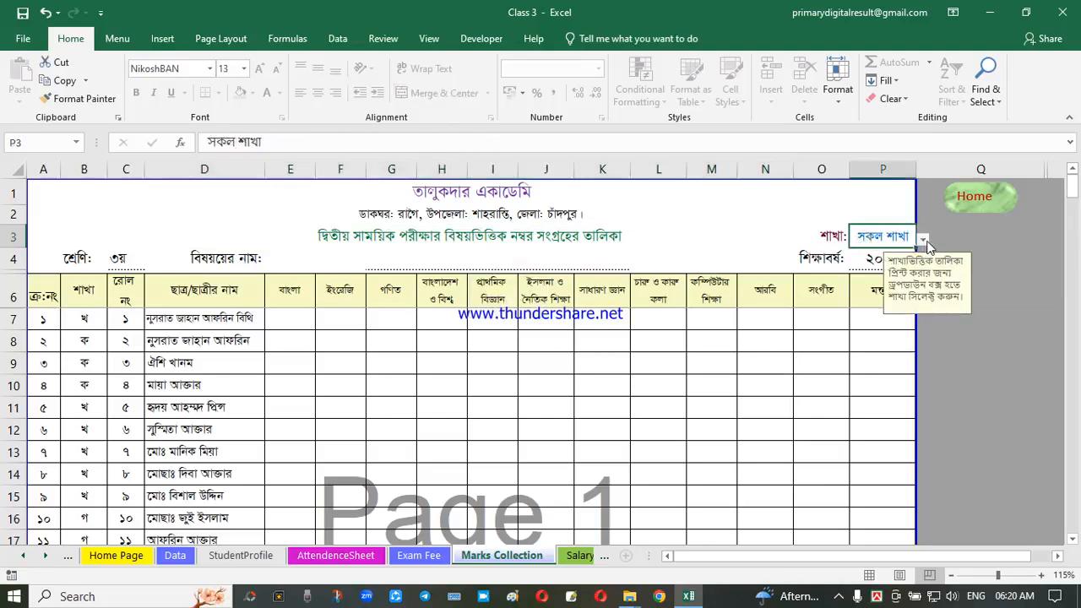
click(923, 240)
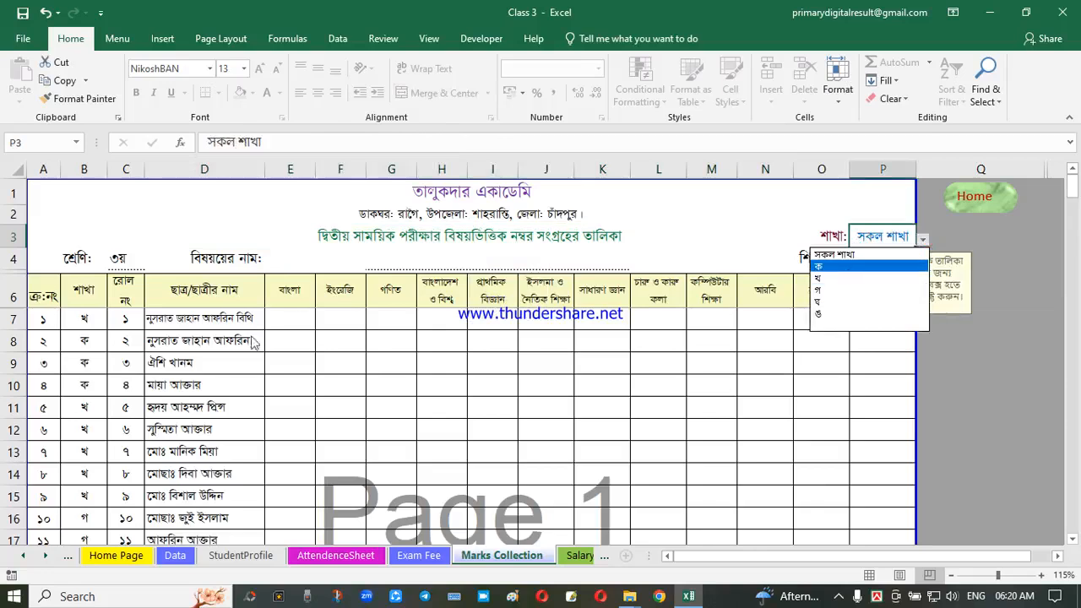
key(Escape)
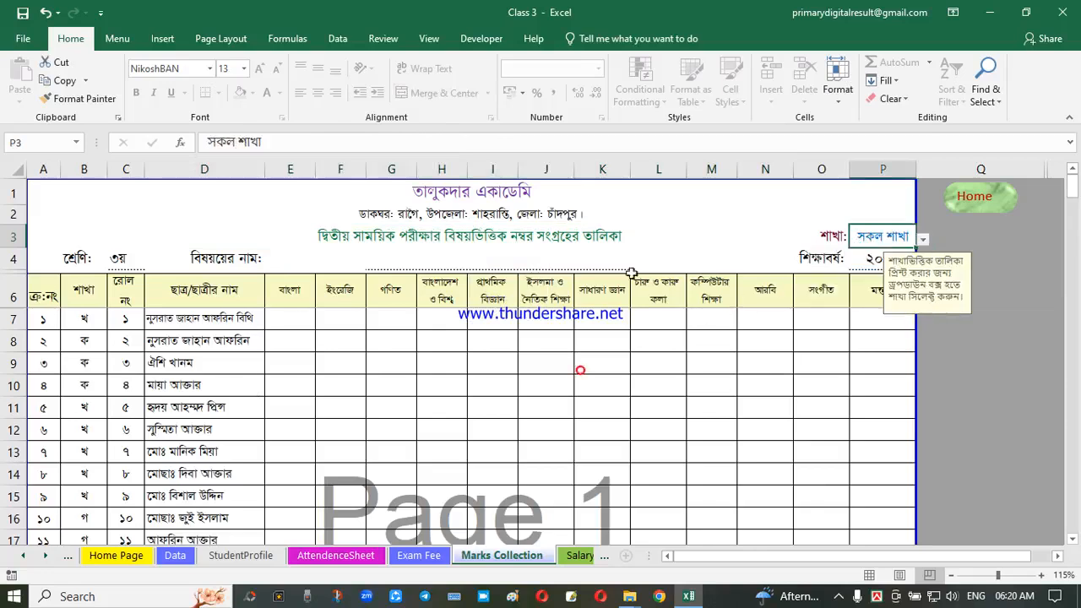
- Open the monthly attendance register from the home page and examine its working-day cells and the first student's attendance
click(974, 197)
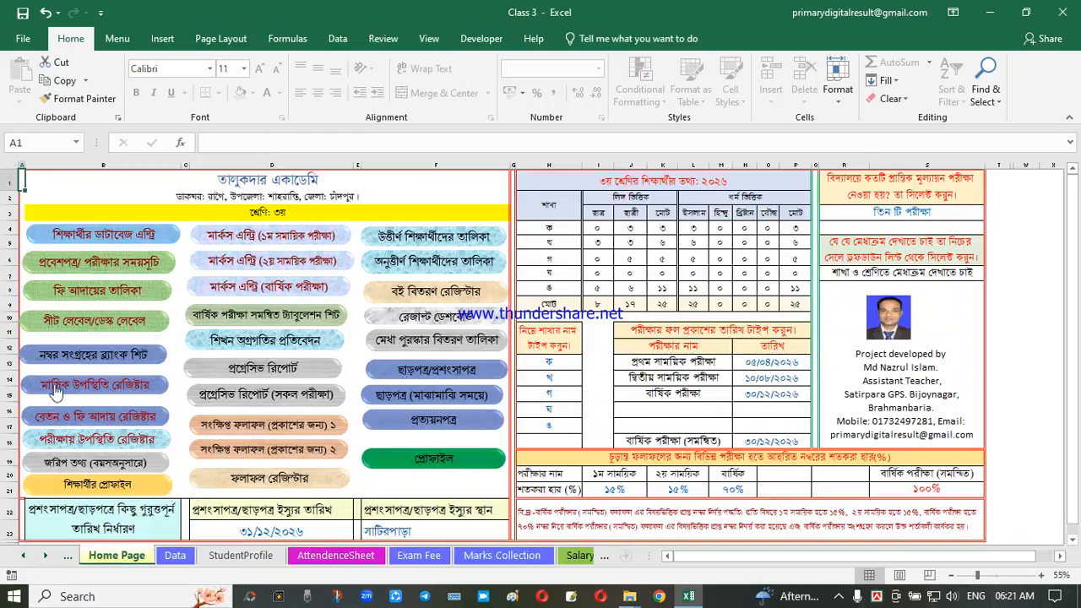
click(116, 395)
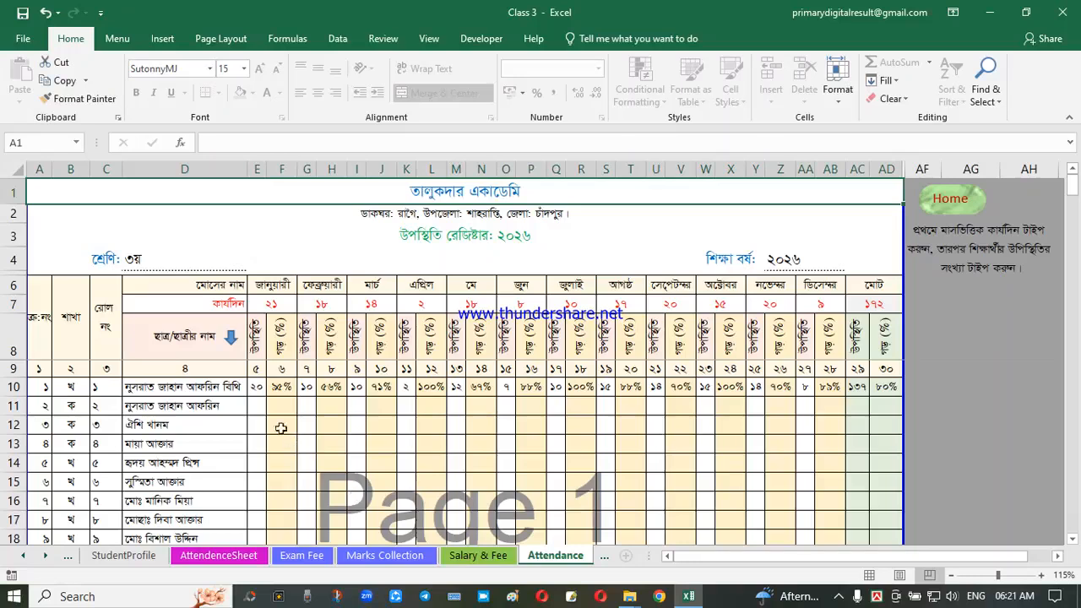
click(406, 386)
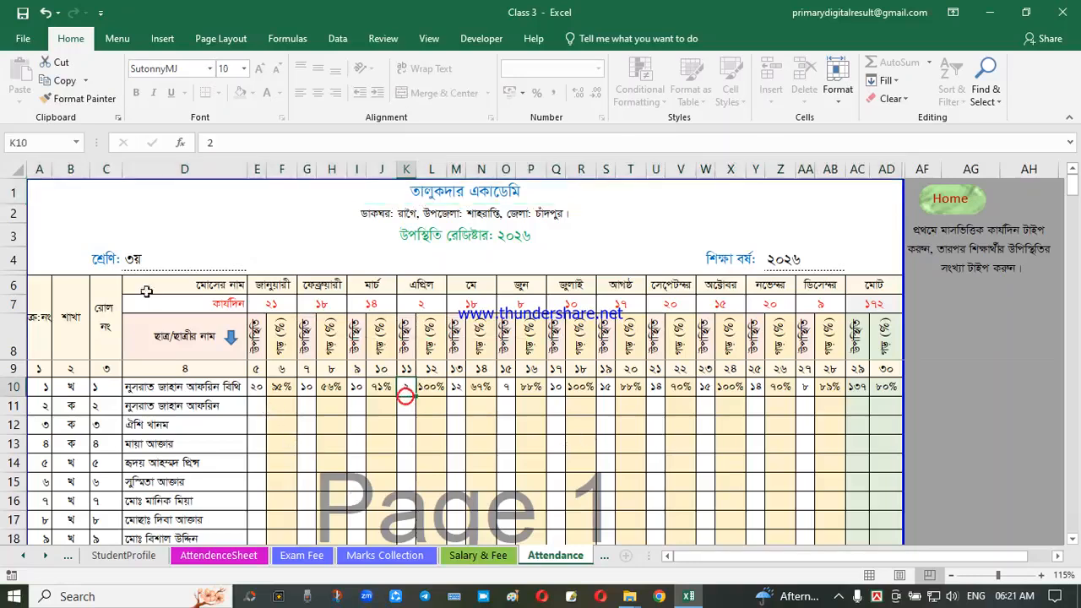
click(228, 309)
click(283, 305)
click(330, 305)
click(379, 310)
click(330, 306)
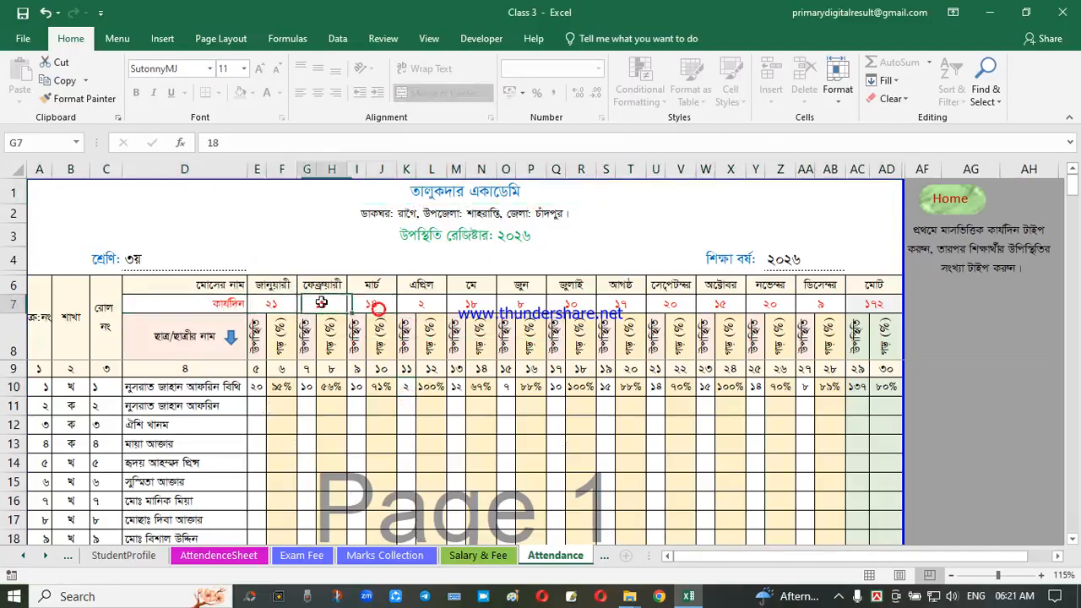
- Review the monthly working-day cells and enter 15 as the second student's January attendance
click(278, 304)
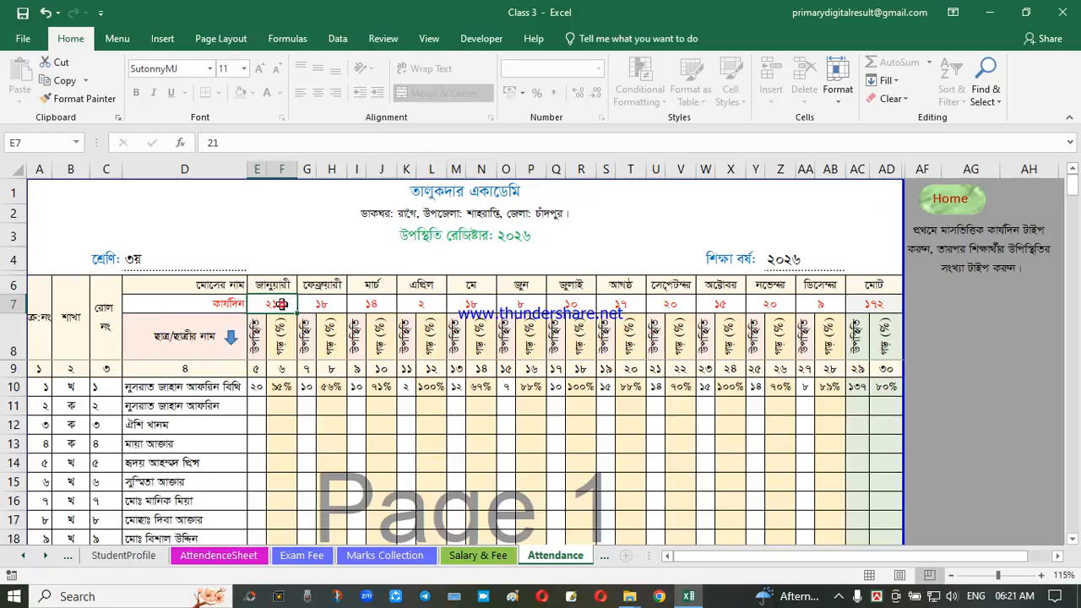
click(318, 306)
click(387, 305)
click(507, 306)
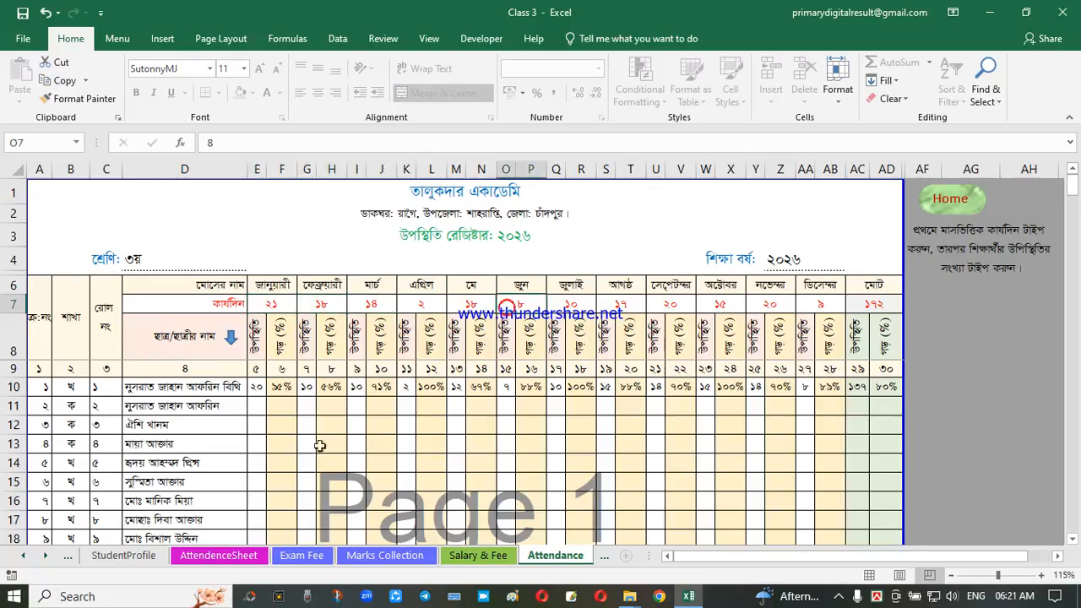
click(259, 404)
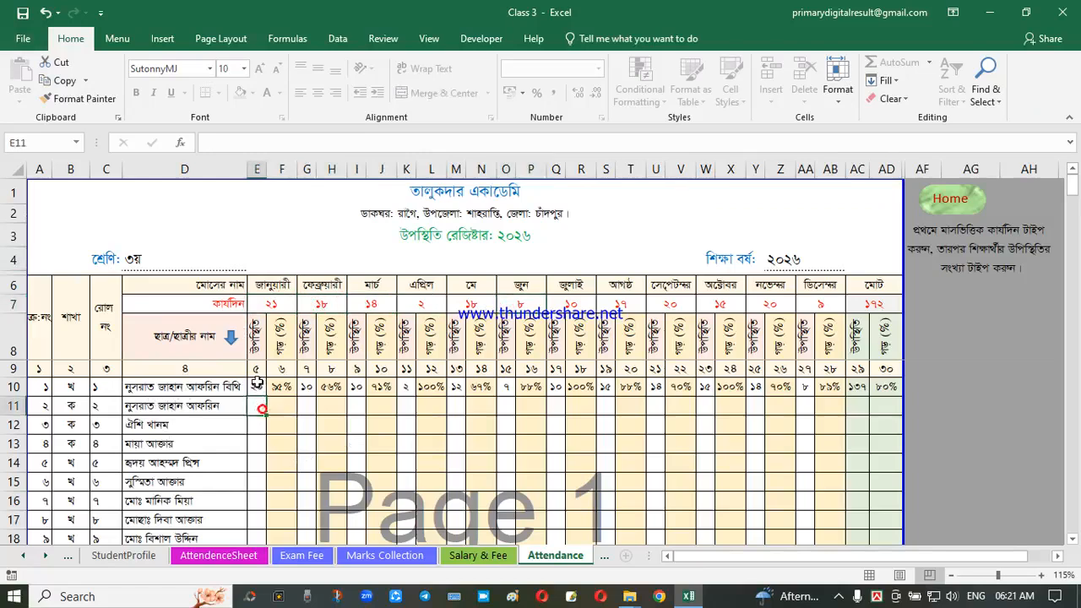
click(162, 419)
click(219, 415)
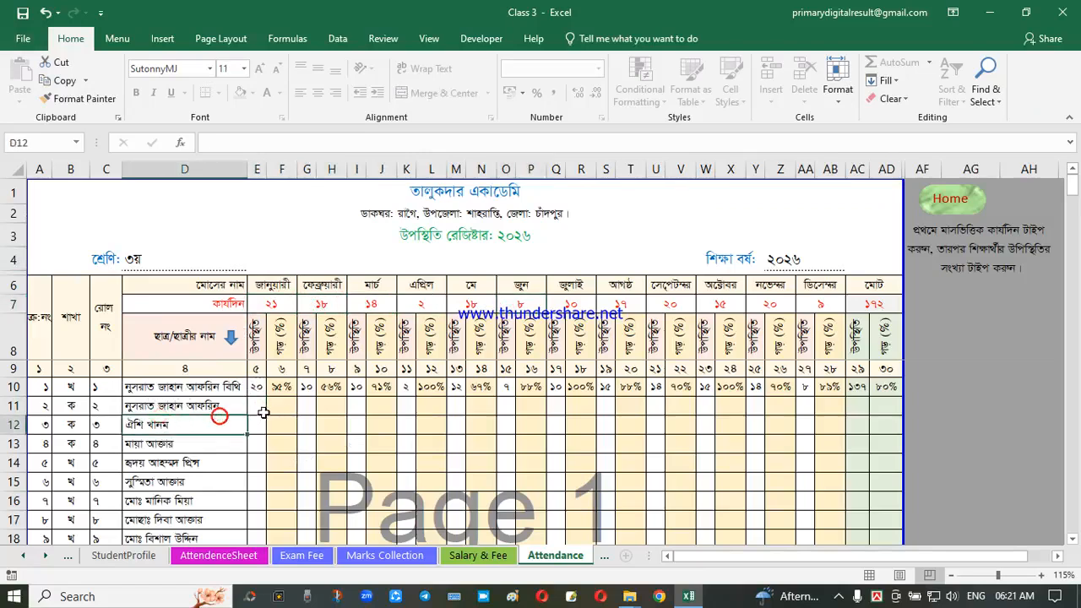
click(259, 407)
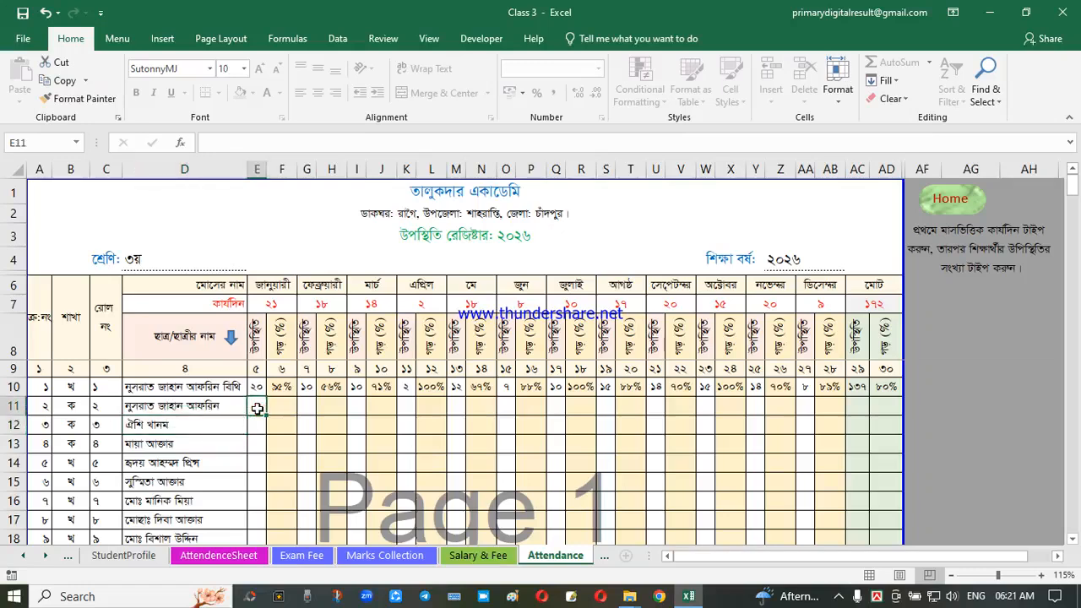
text(15)
key(Return)
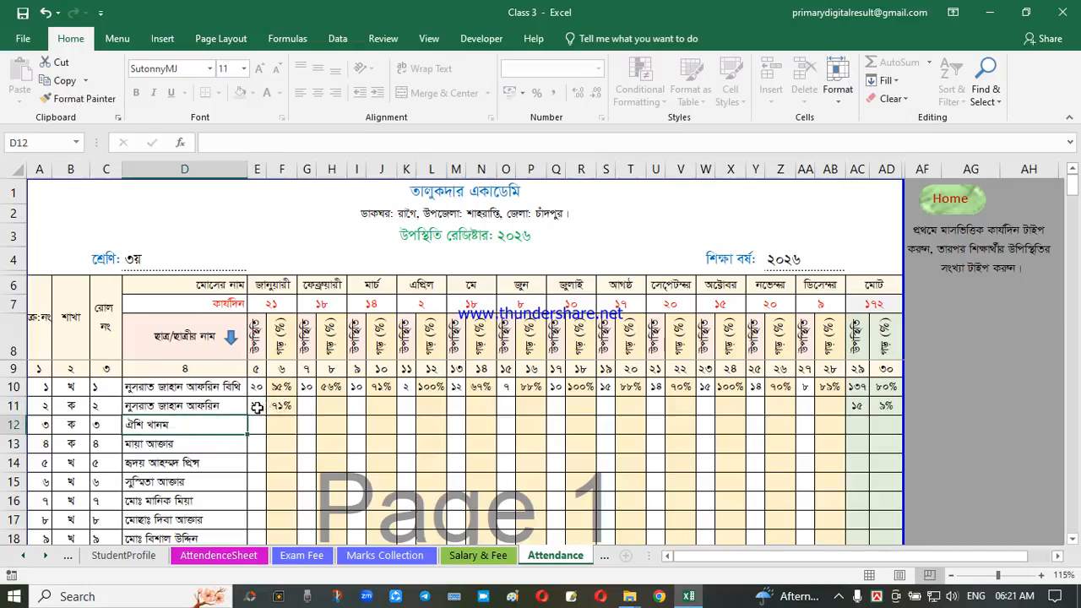
- Try to set the second student's January attendance to 85 days
click(256, 406)
text(85)
key(Return)
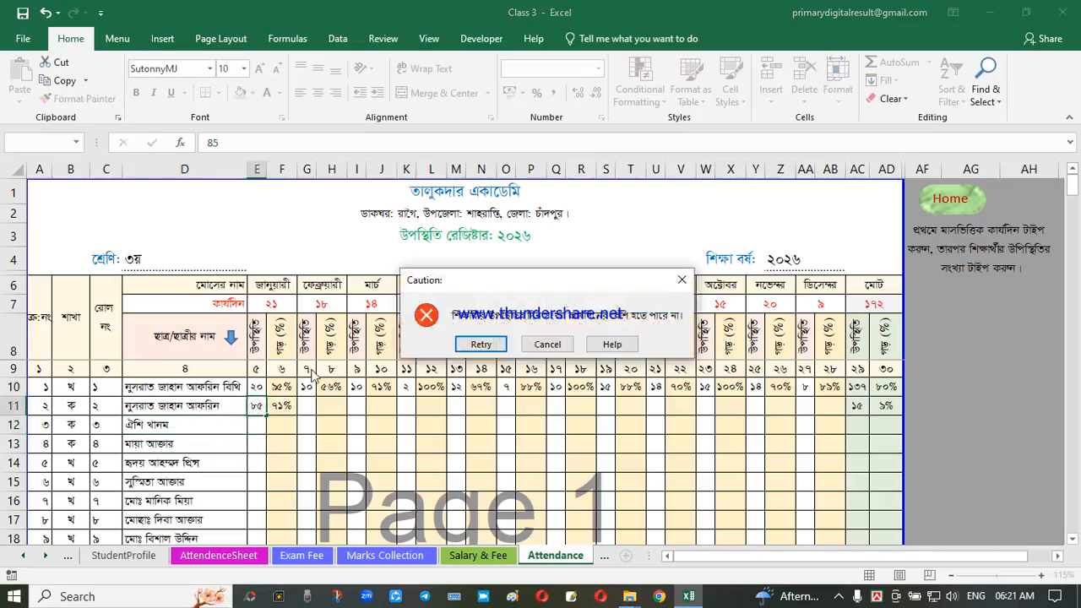
click(682, 280)
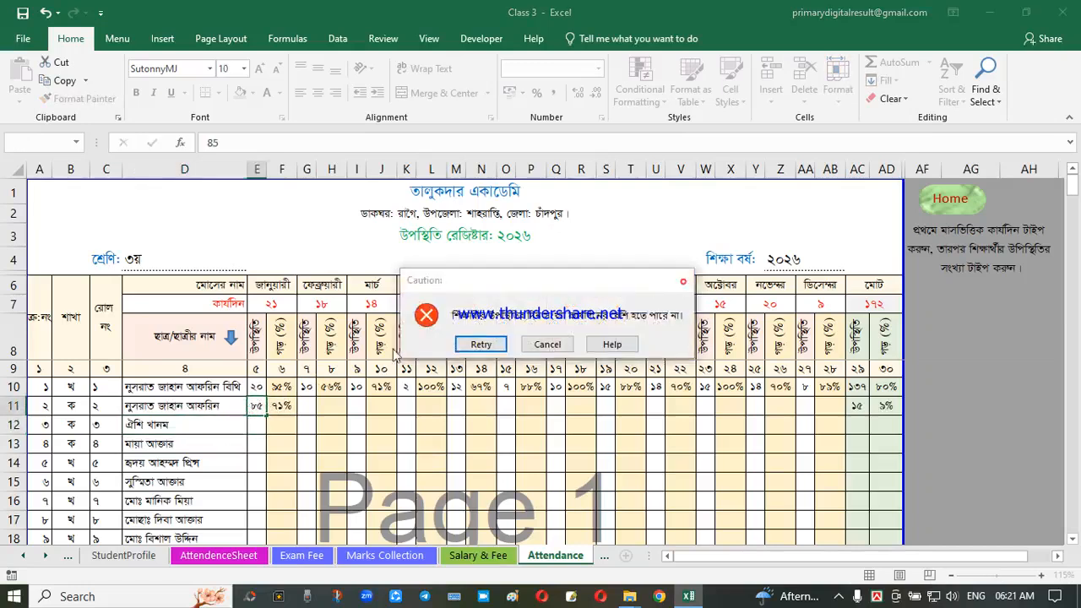
key(Escape)
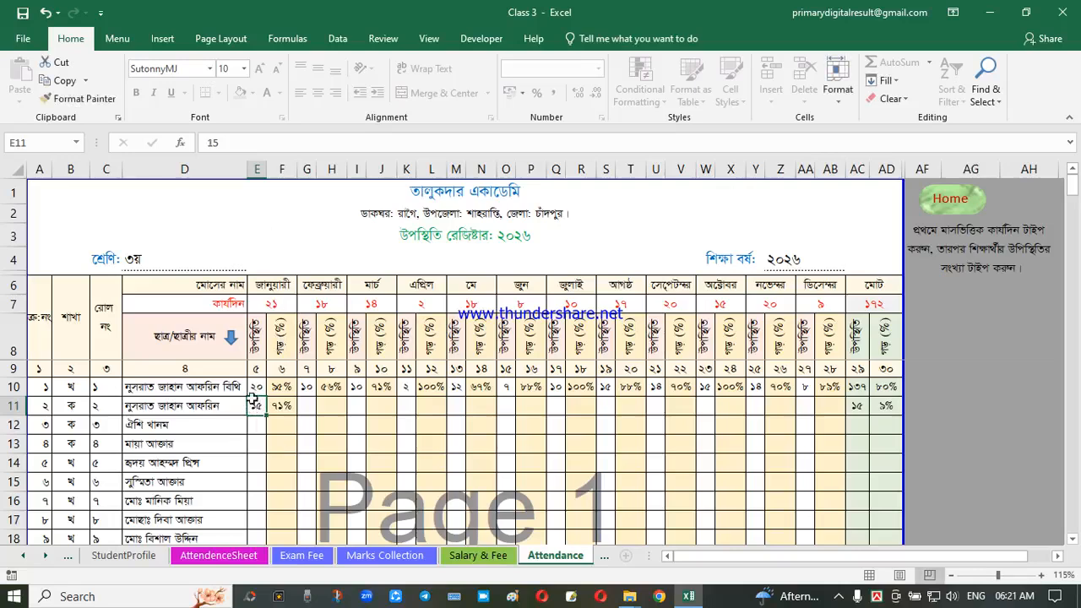
- Set the second student's January attendance to 20 in the attendance register
click(273, 306)
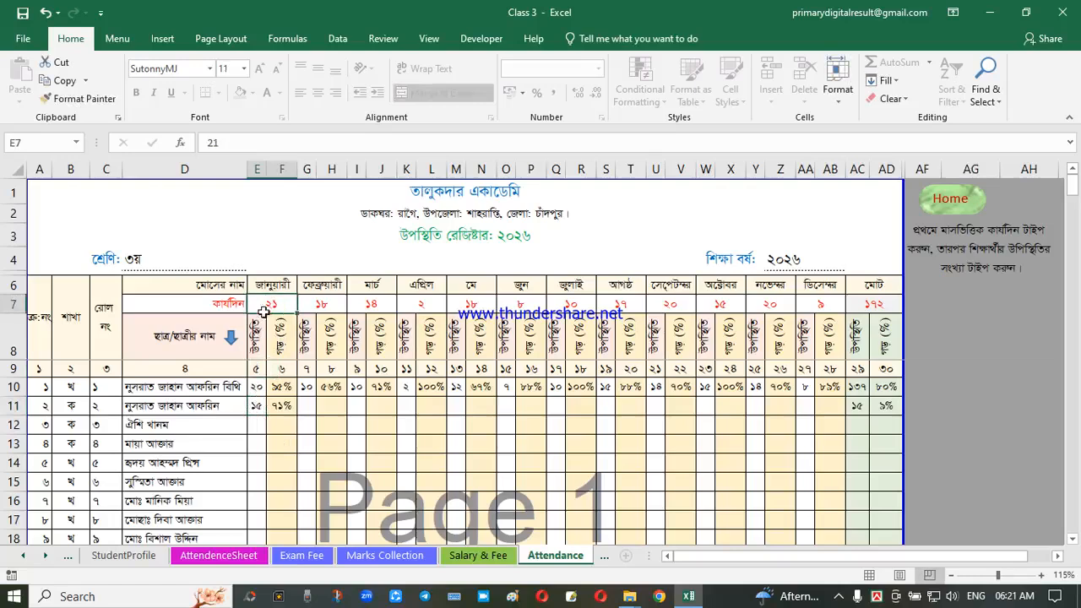
click(258, 407)
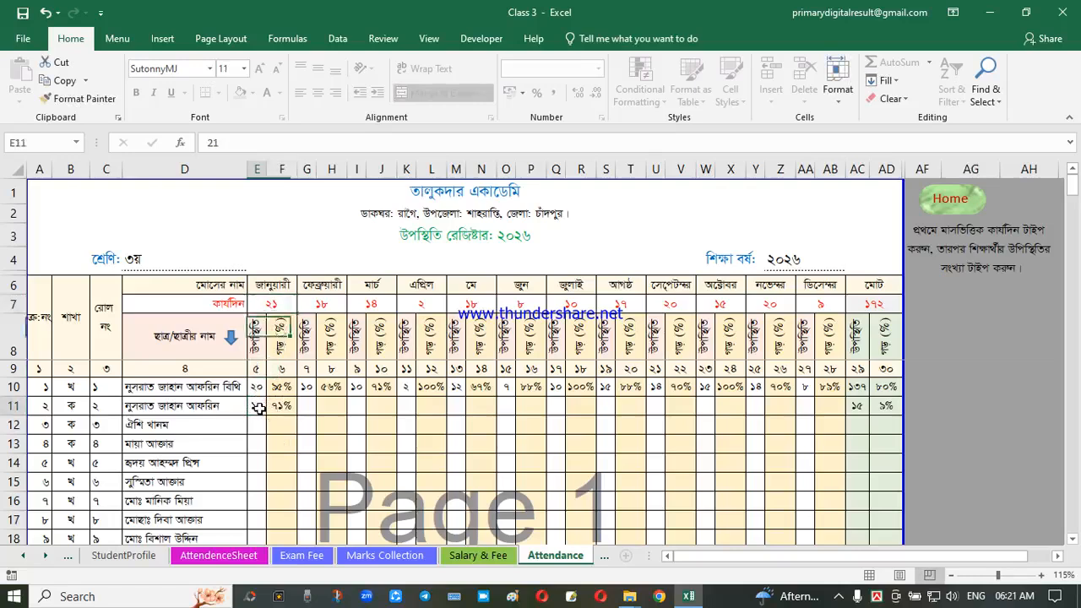
text(20)
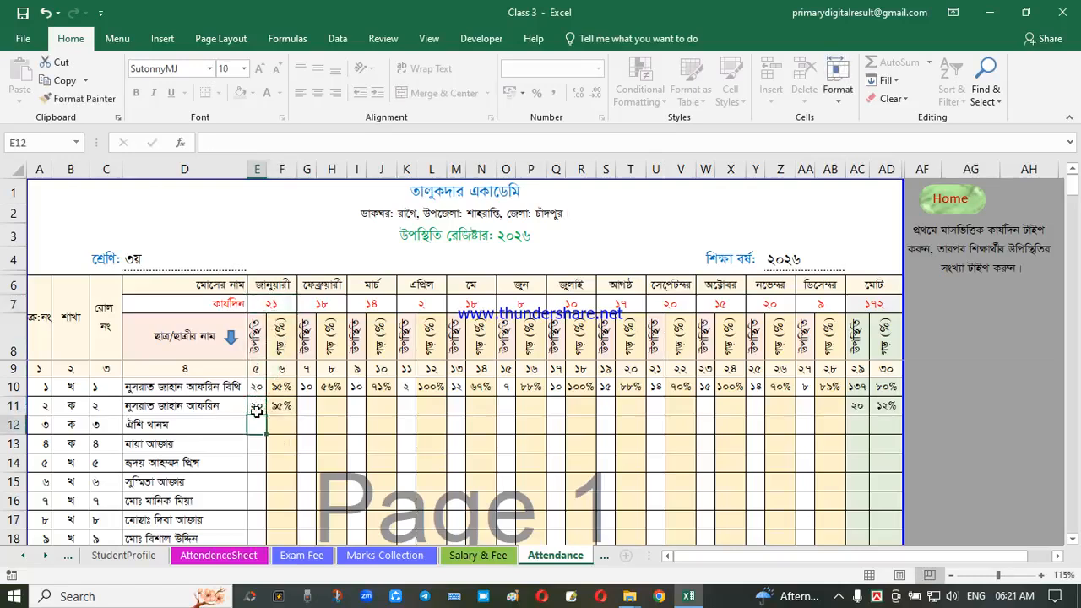
click(384, 372)
- Return to the home page and open the salary and fee collection register to examine its monthly salary columns
click(929, 220)
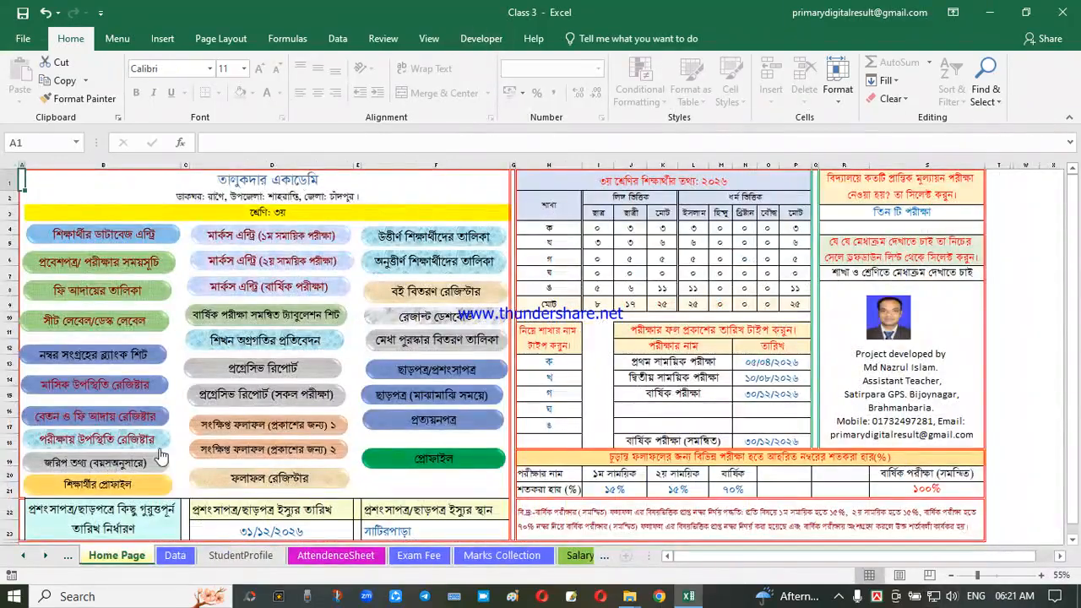
click(131, 422)
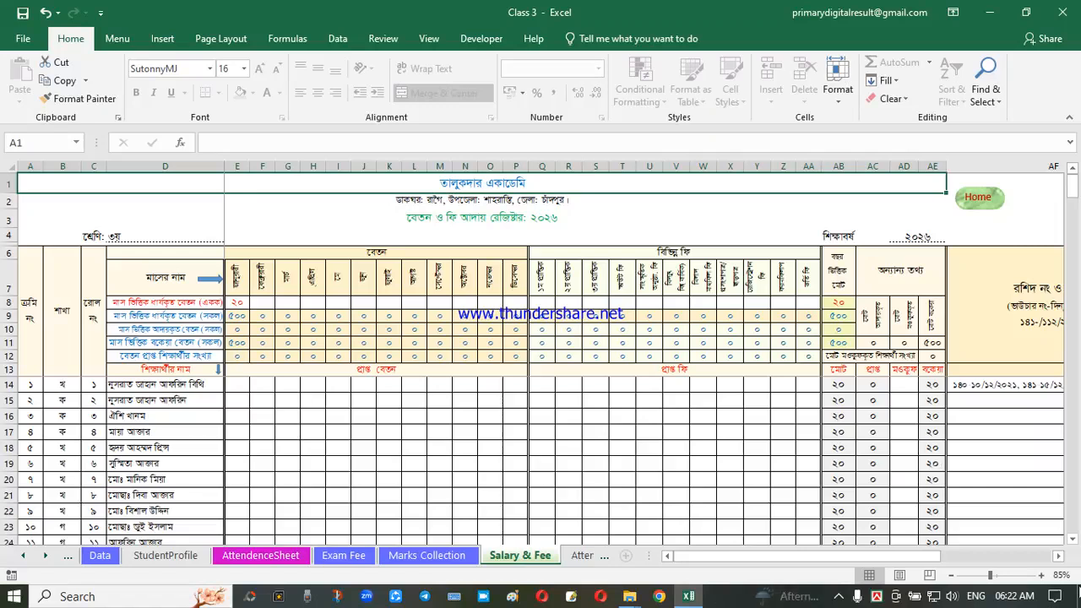
click(233, 394)
click(389, 343)
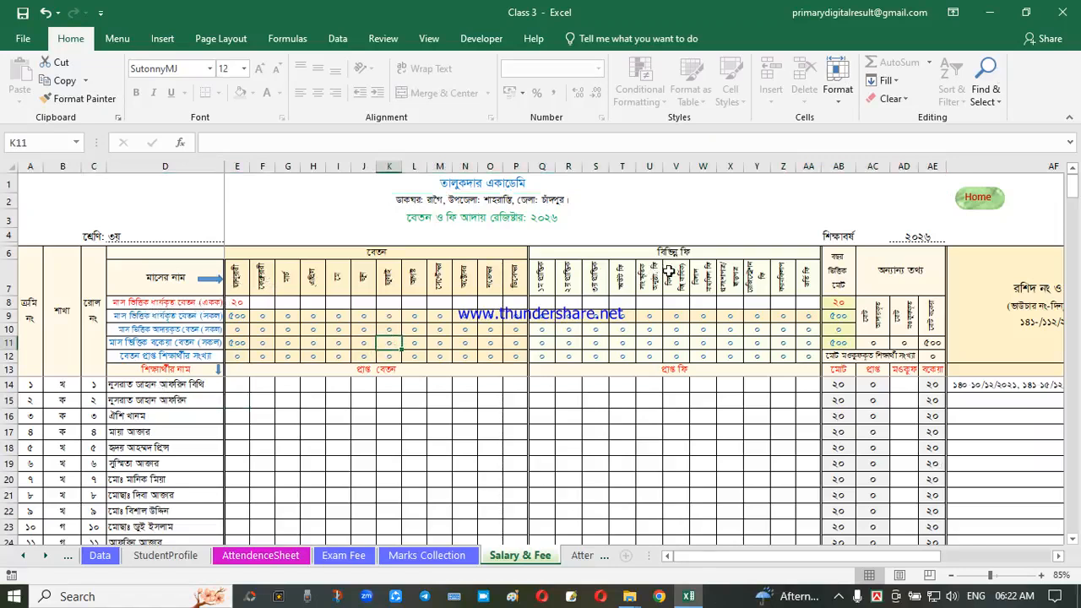
- Set the January salary charged per student to 300 in the fee register
click(239, 302)
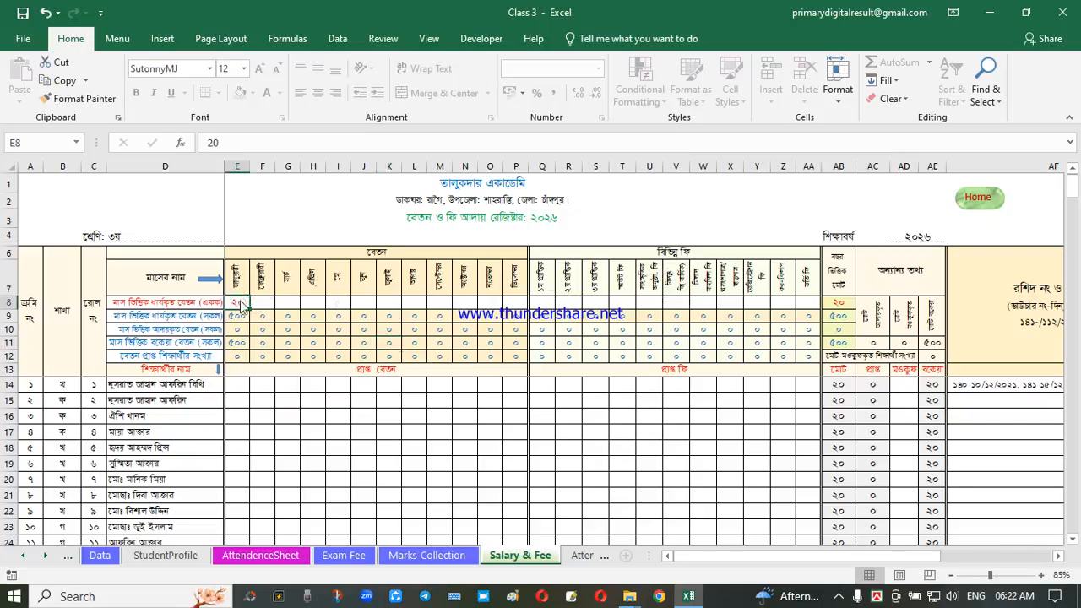
text(300)
click(254, 457)
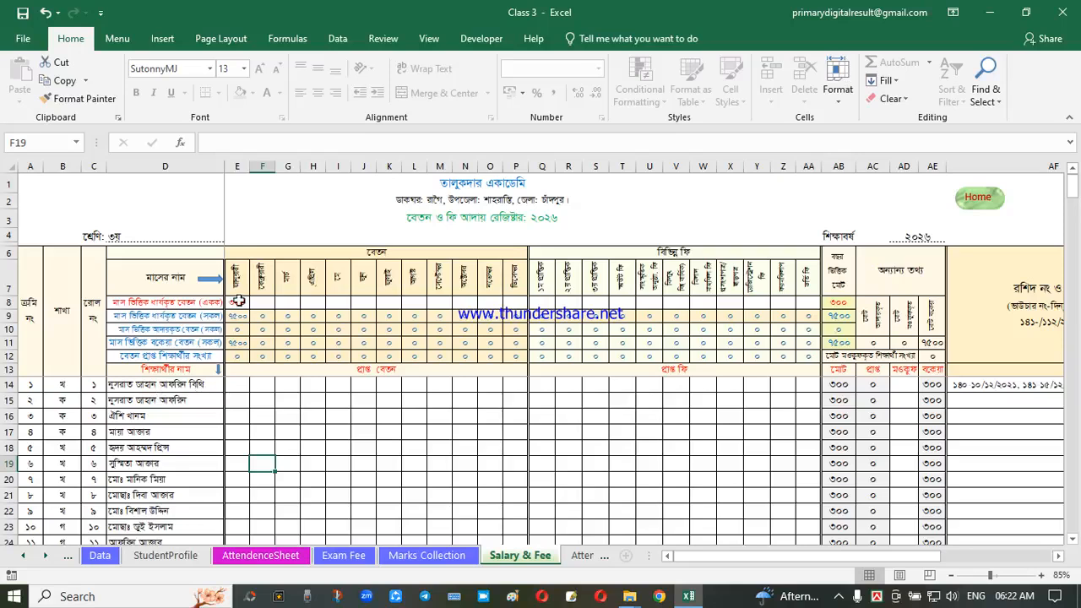
- Record 250 as the first student's January salary payment and 50 as the student's waived amount
click(241, 386)
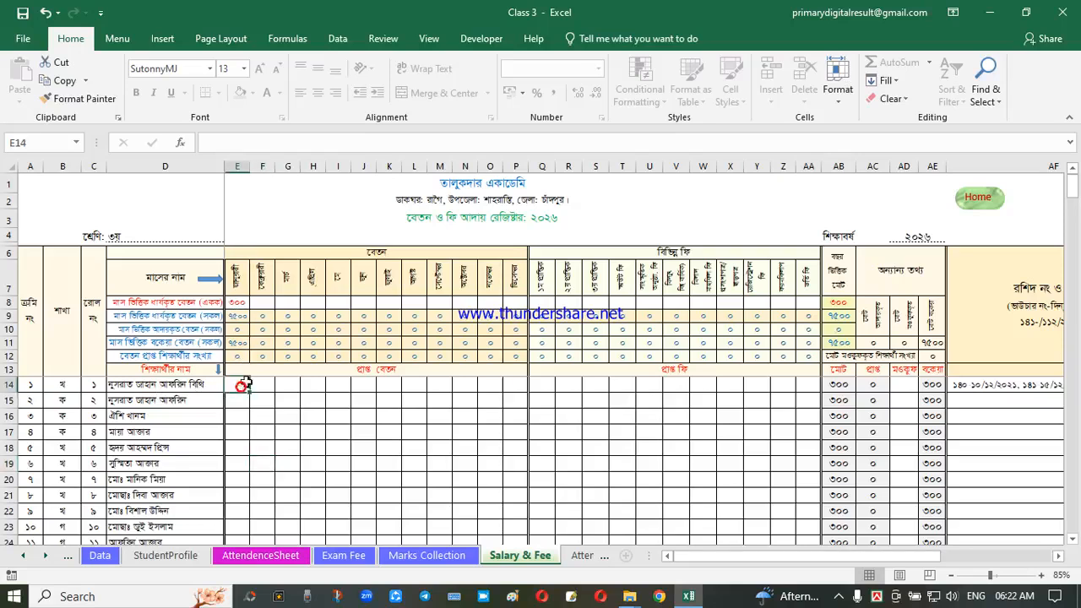
text(25)
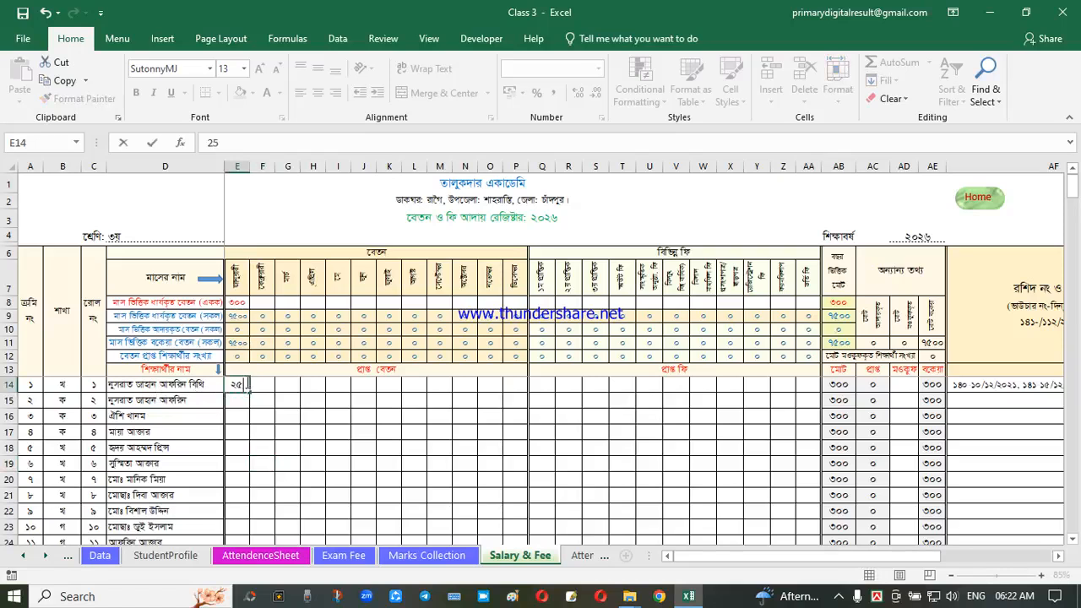
text(0)
key(Return)
click(338, 402)
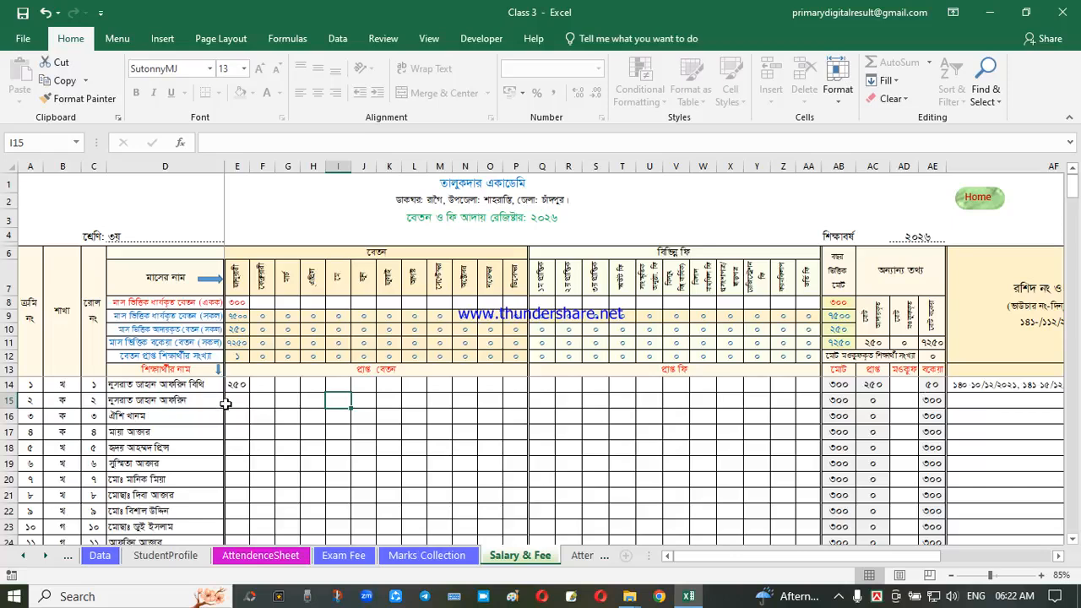
click(906, 386)
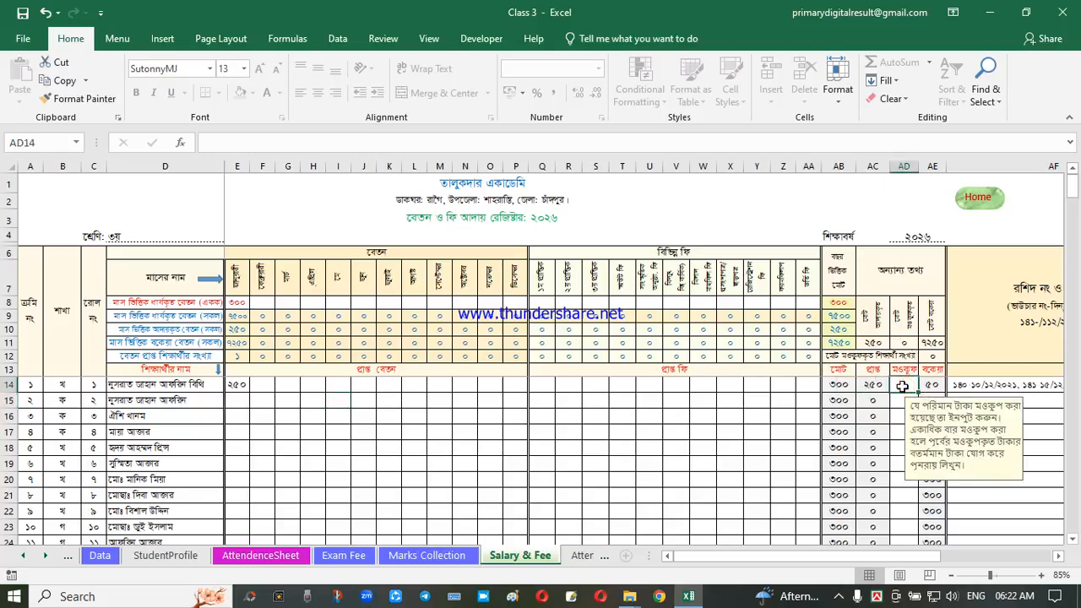
text(50)
key(Return)
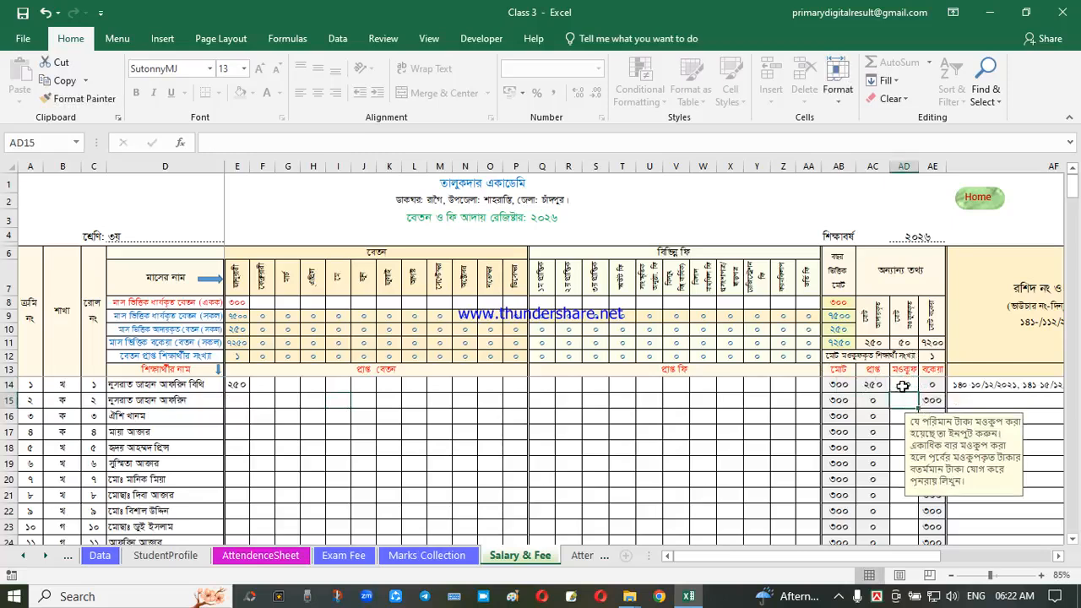
- Set the February salary charged per student to 300
click(264, 300)
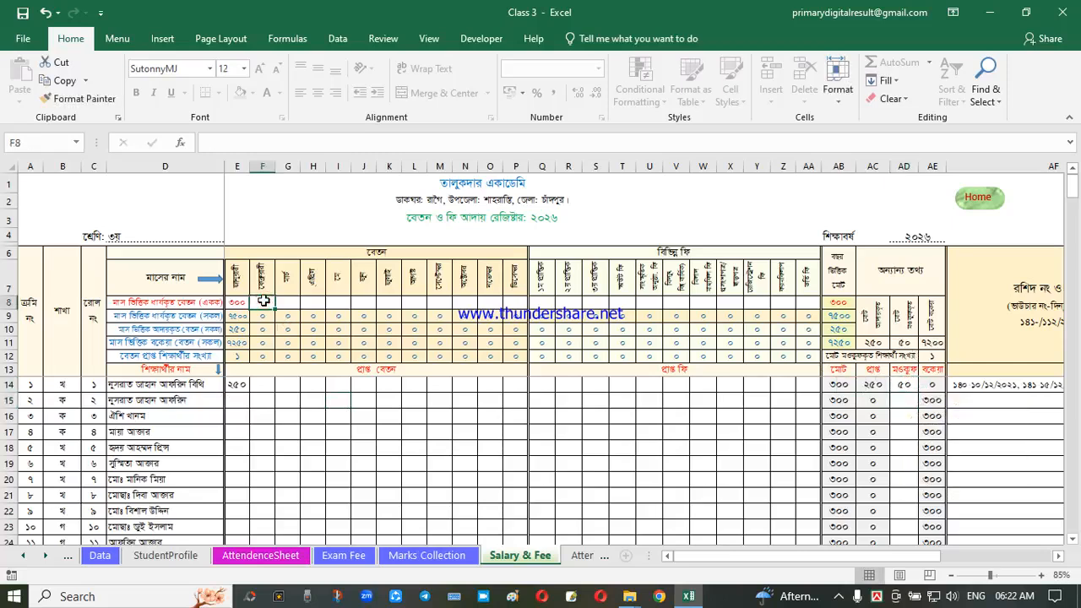
text(300)
click(348, 507)
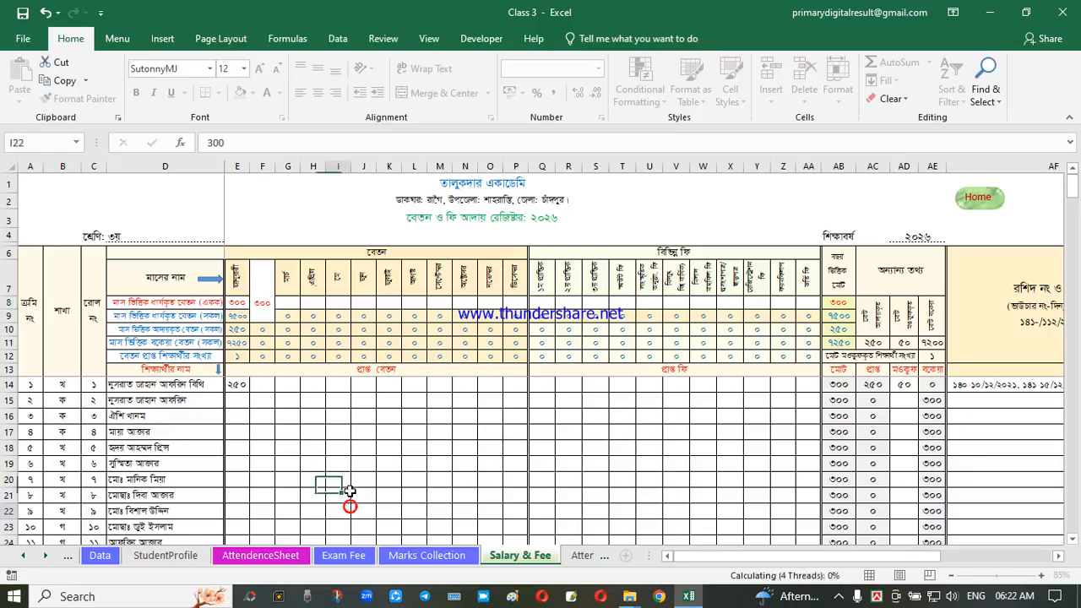
- Record 250 as the first student's February salary payment
click(264, 384)
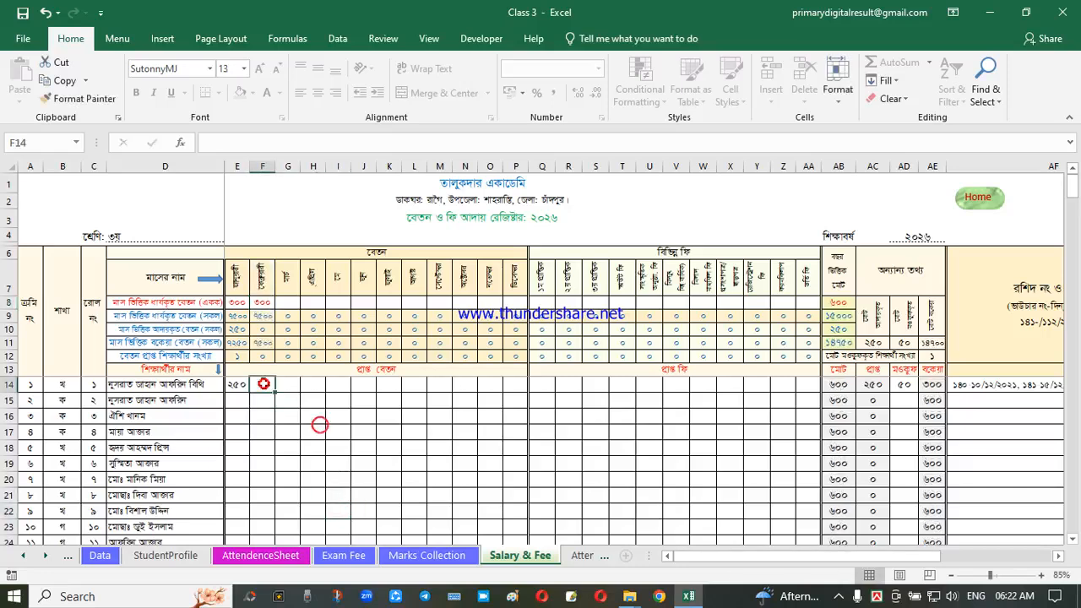
text(250)
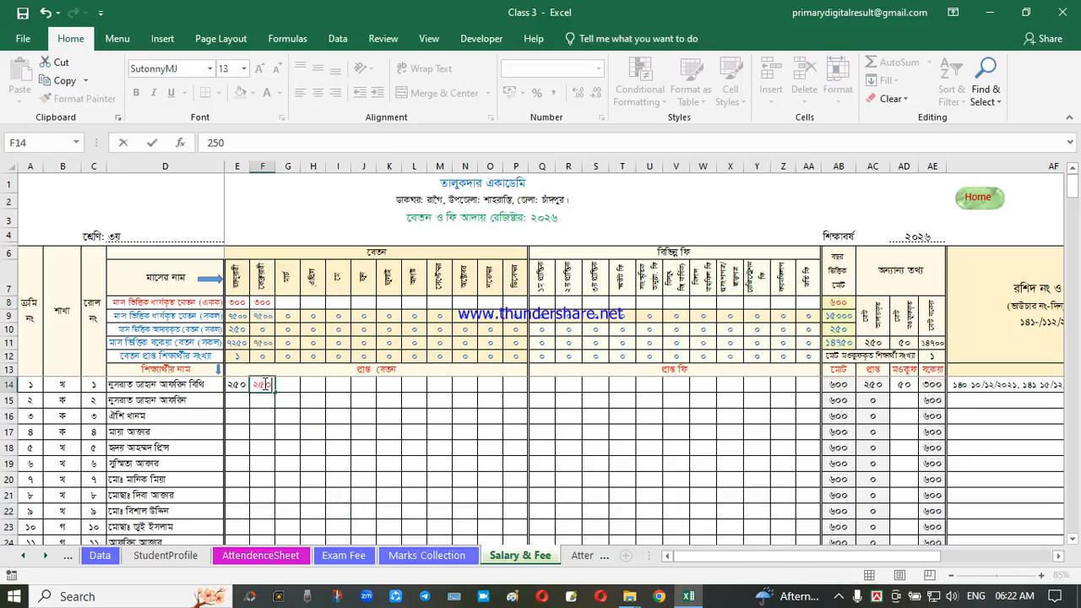
click(314, 495)
click(355, 423)
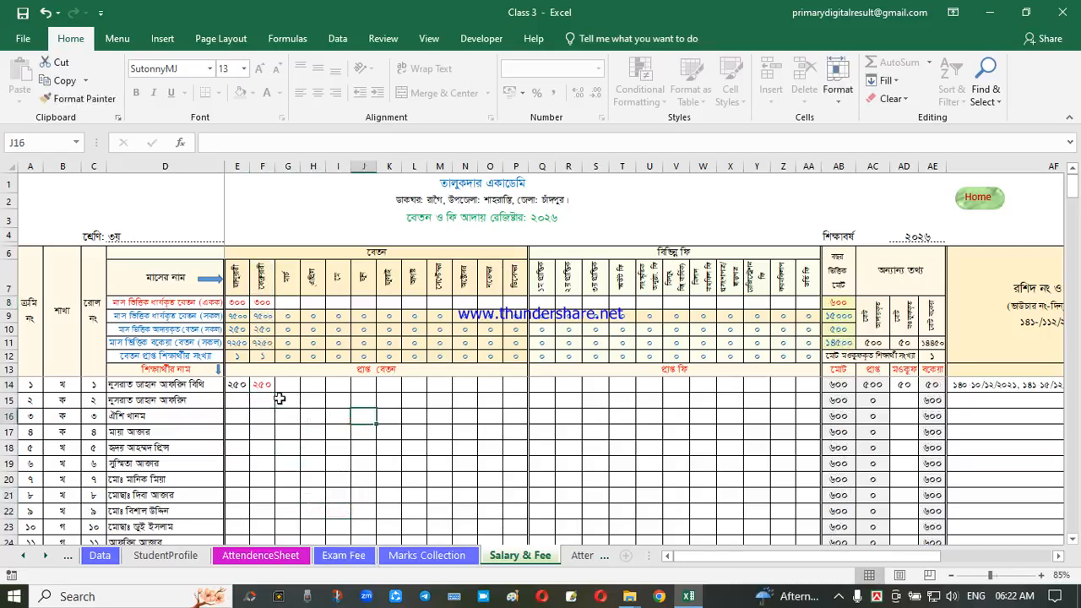
click(386, 429)
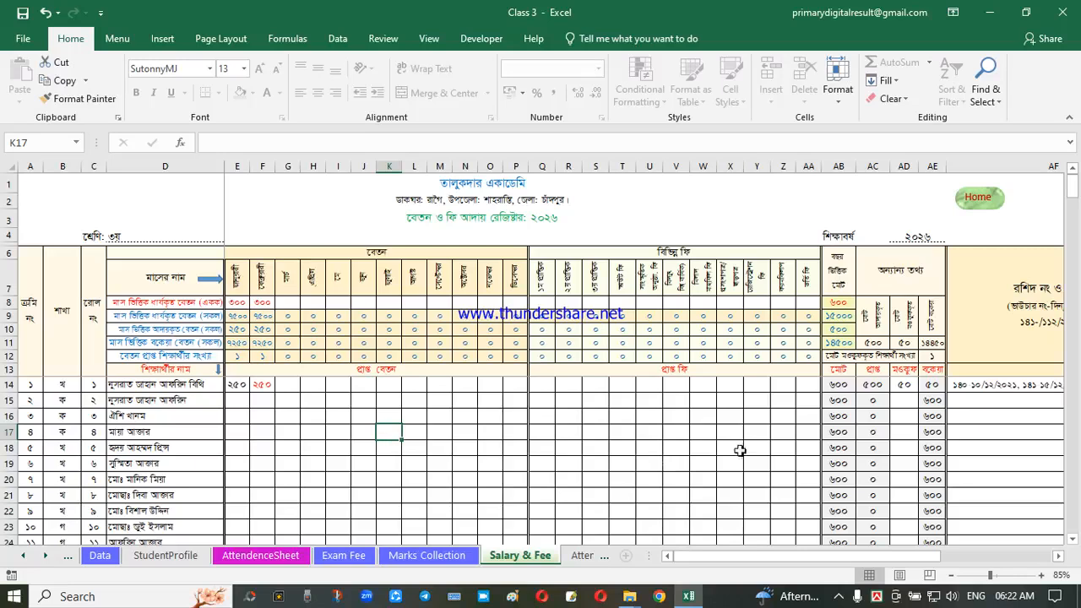
- Set the first student's total waived amount to 100 to cover both months
click(266, 388)
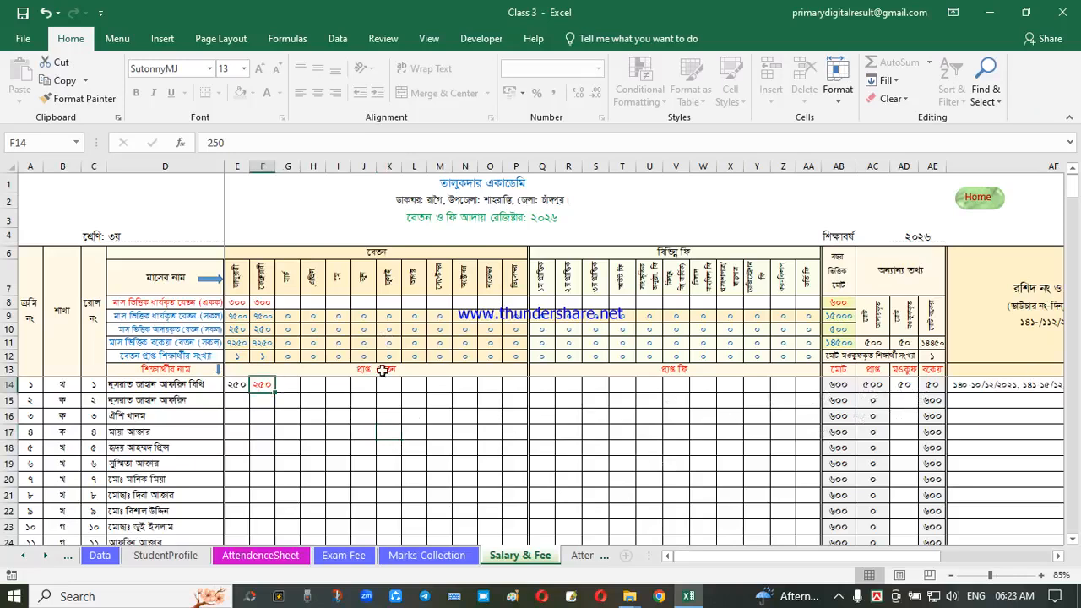
click(907, 385)
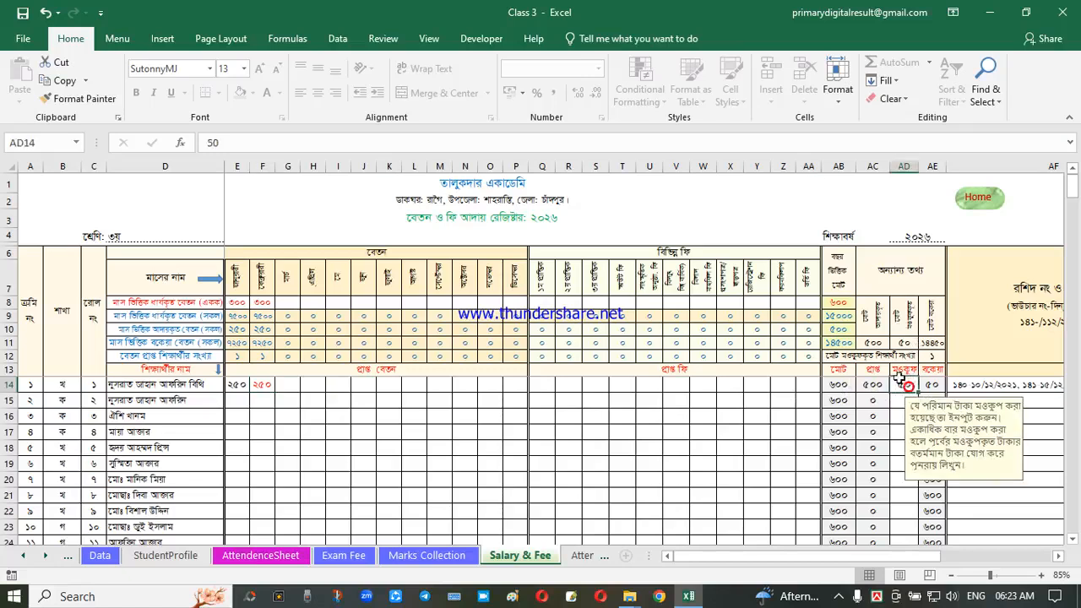
text(100)
key(Return)
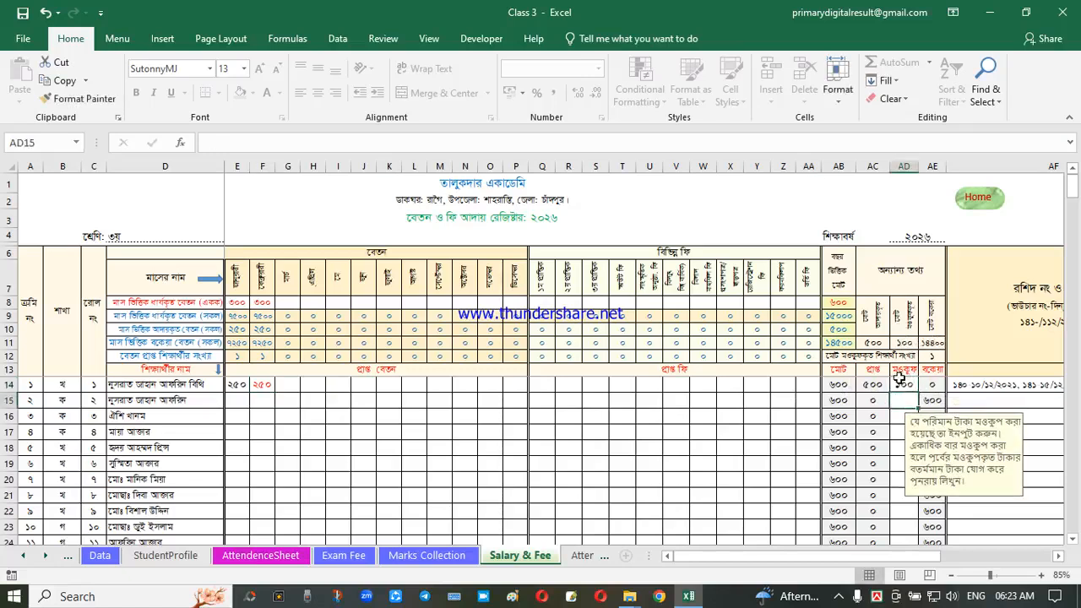
click(346, 416)
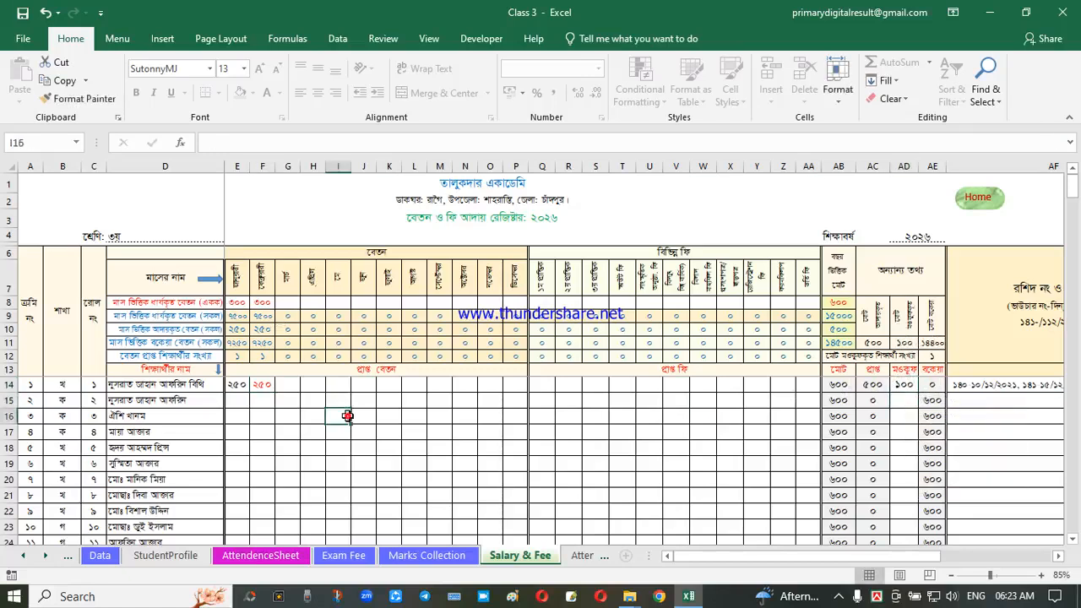
- Record 300 as the second student's January salary payment
click(239, 403)
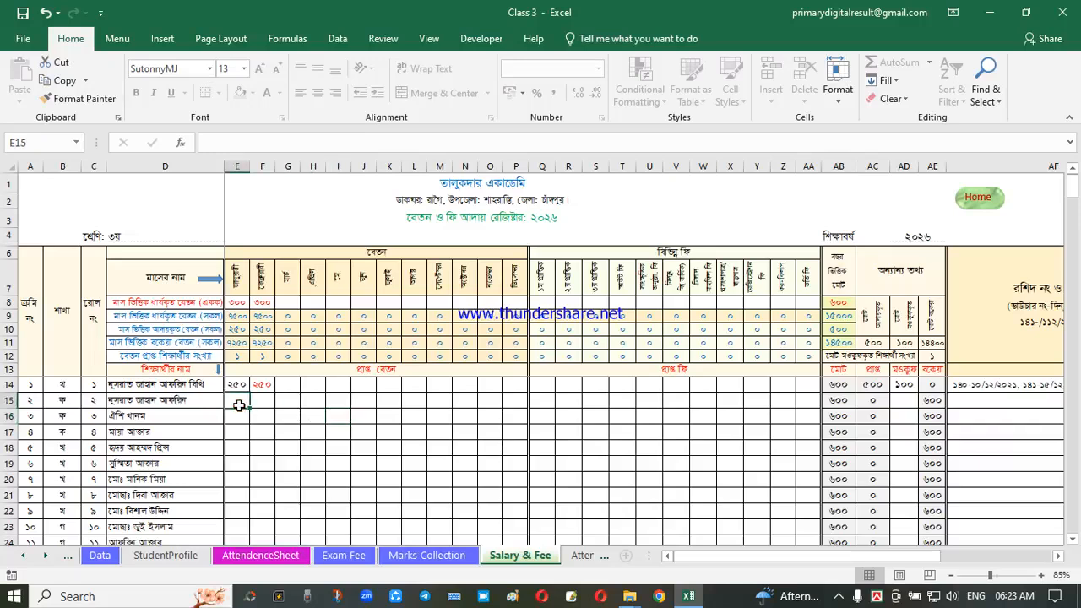
text(300)
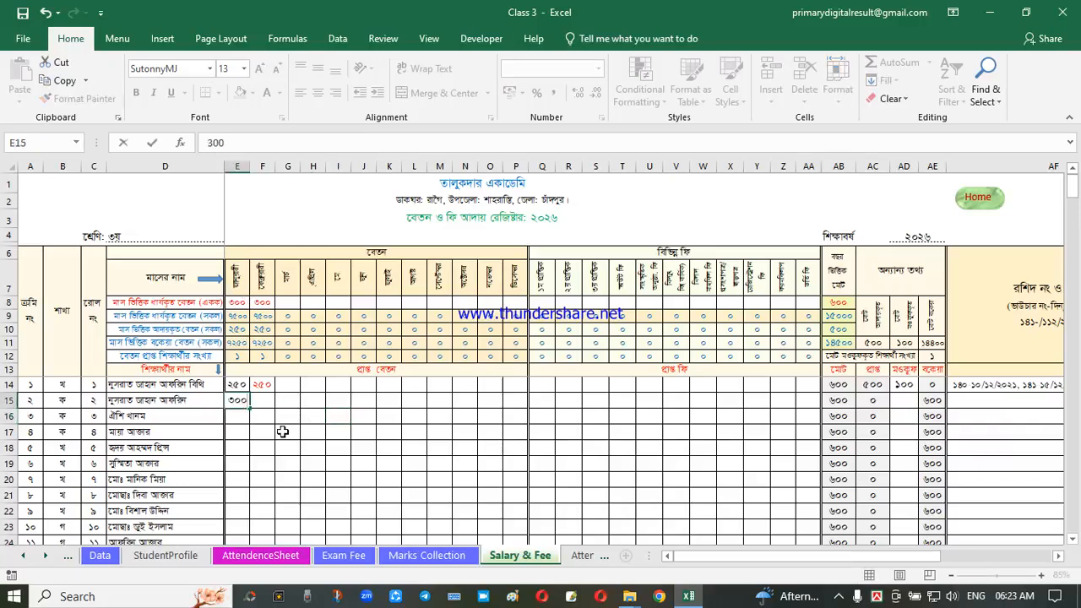
key(Return)
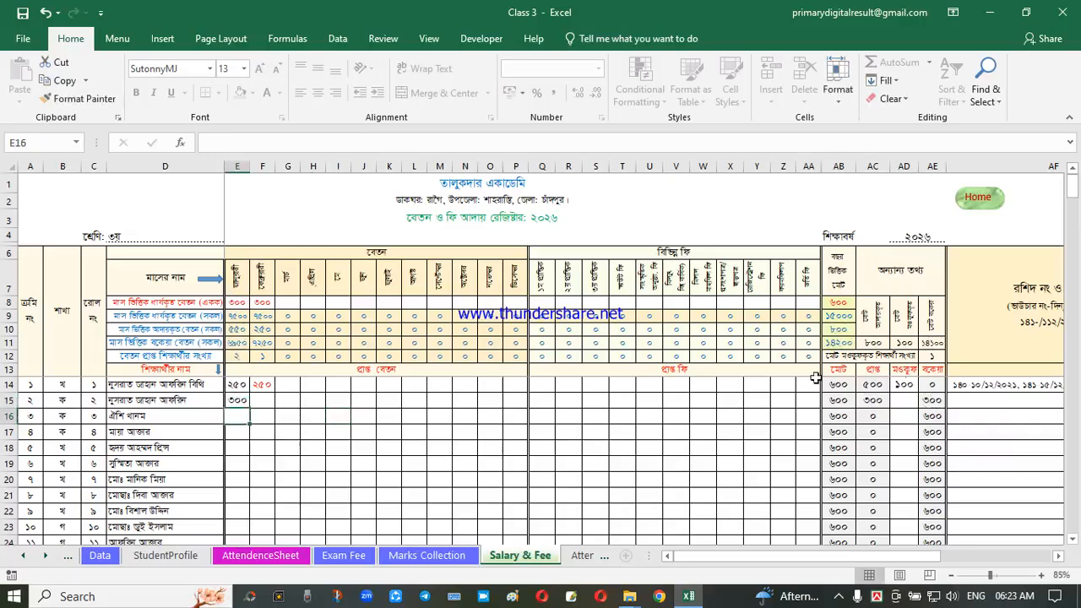
- Record 200 as the second student's February salary payment and set that student's total waived amount to 100
click(260, 403)
text(200)
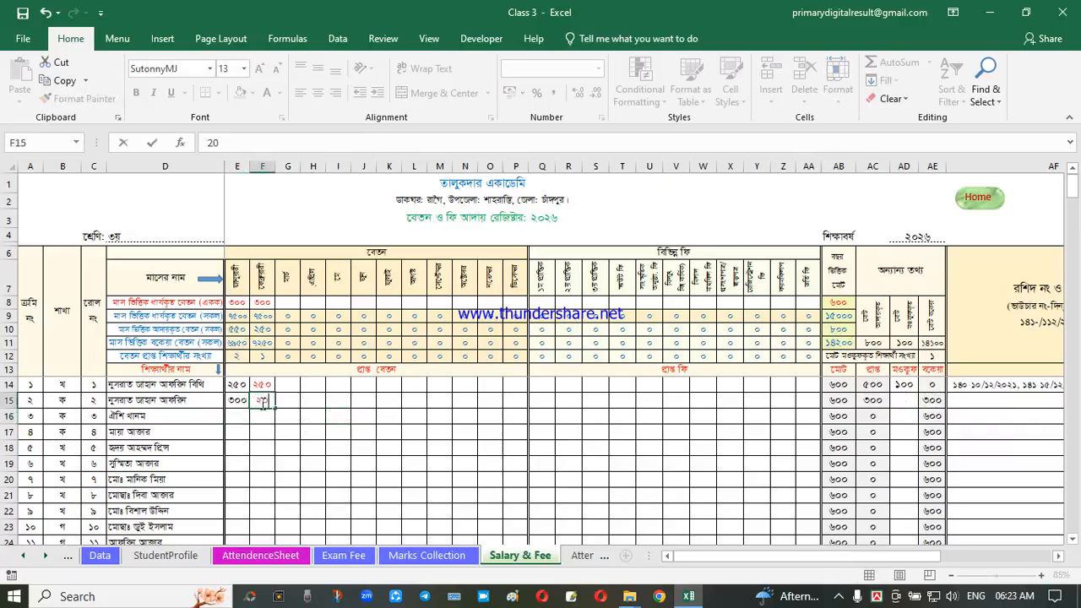
click(446, 416)
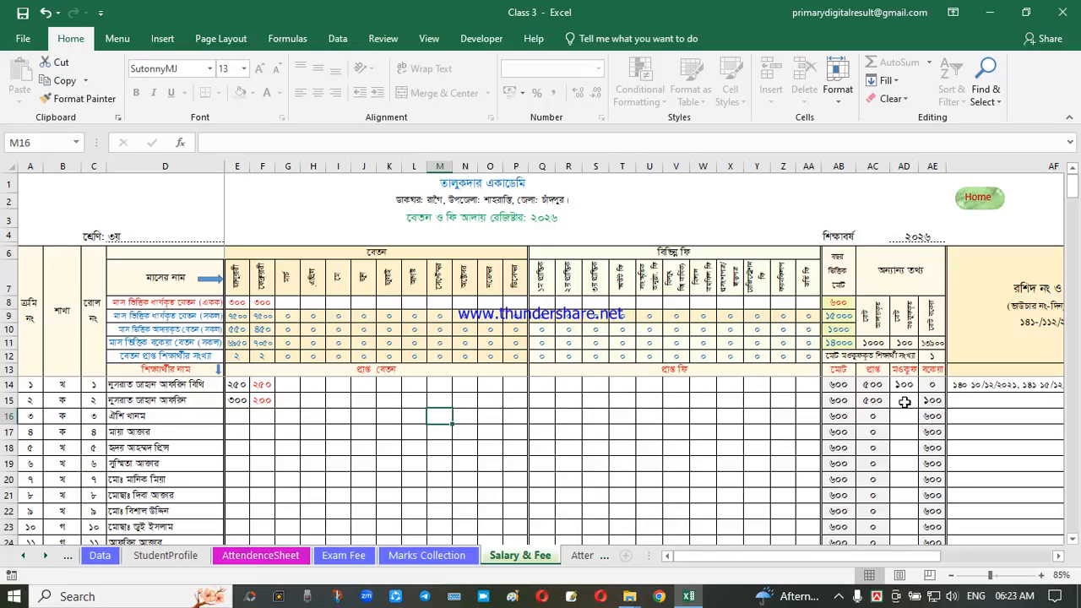
click(903, 402)
text(100)
key(Return)
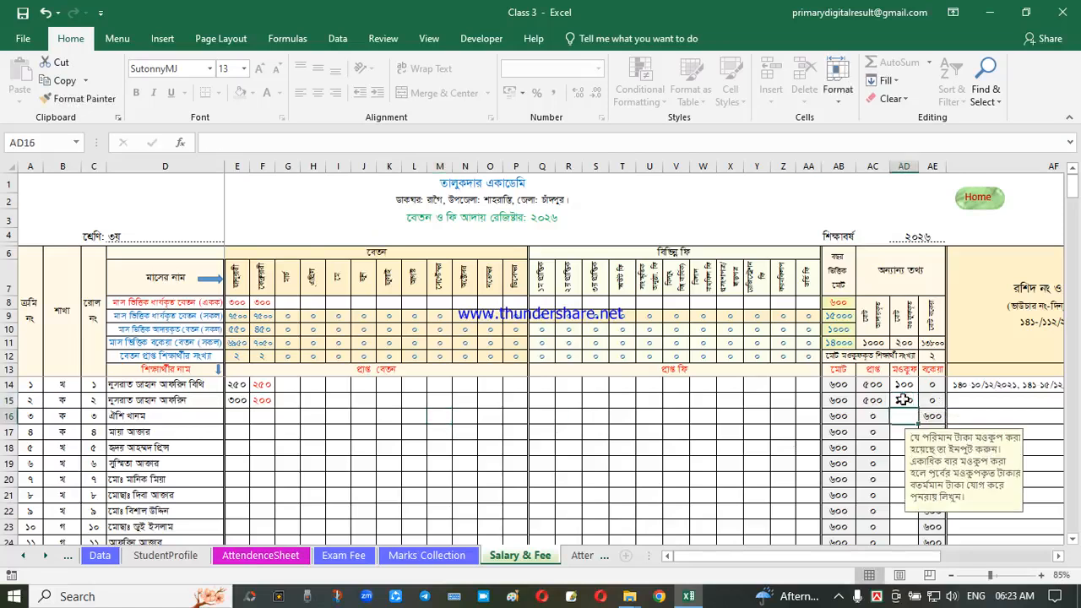
click(518, 450)
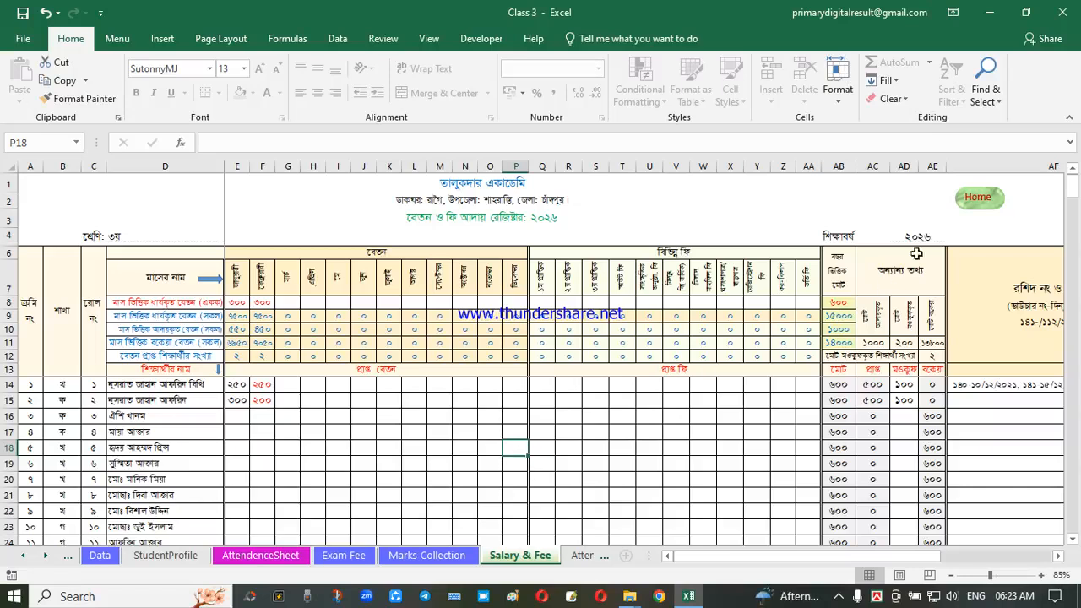
- Open the exam attendance register from the home page and view the section choices for filtering the student list
click(977, 200)
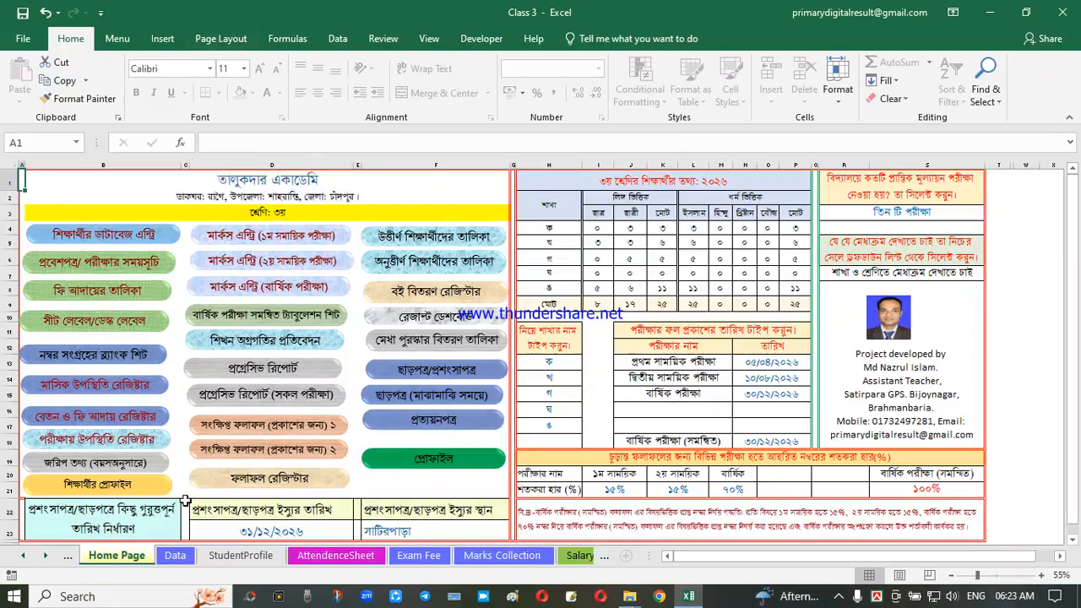
click(94, 444)
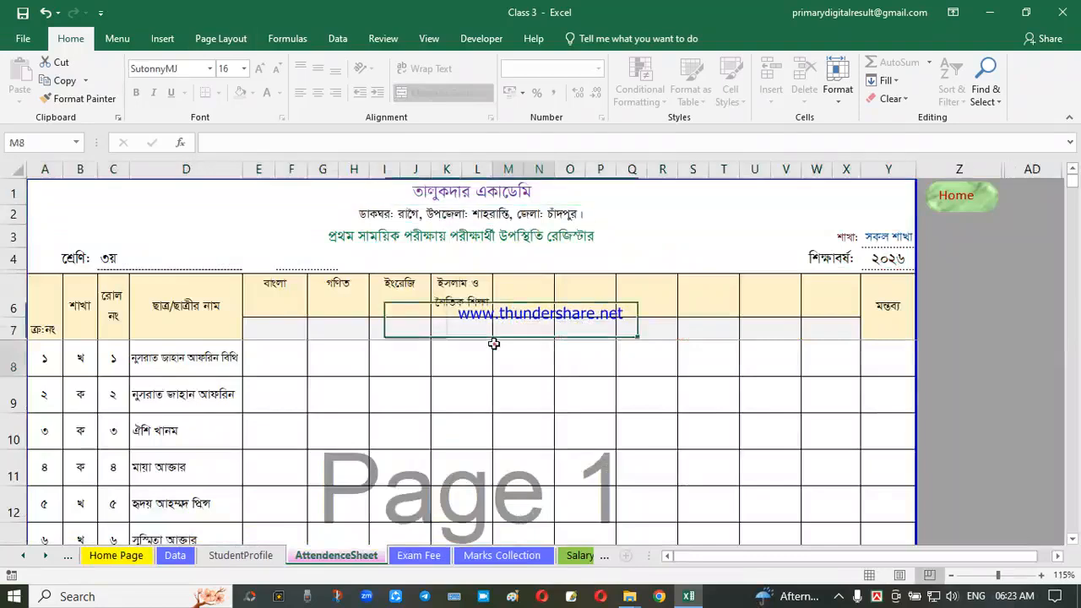
click(402, 342)
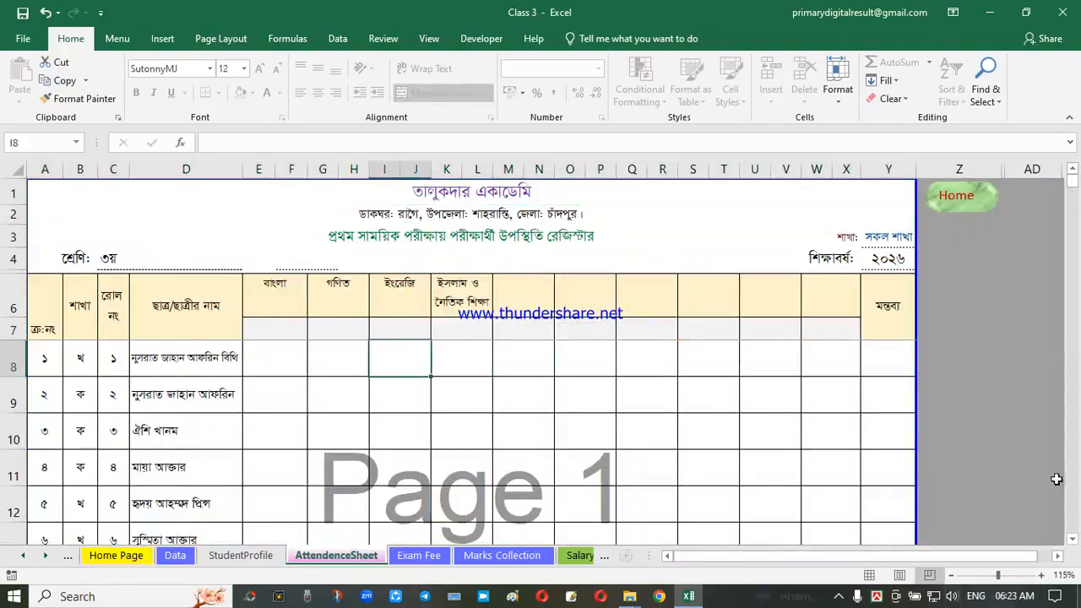
click(595, 365)
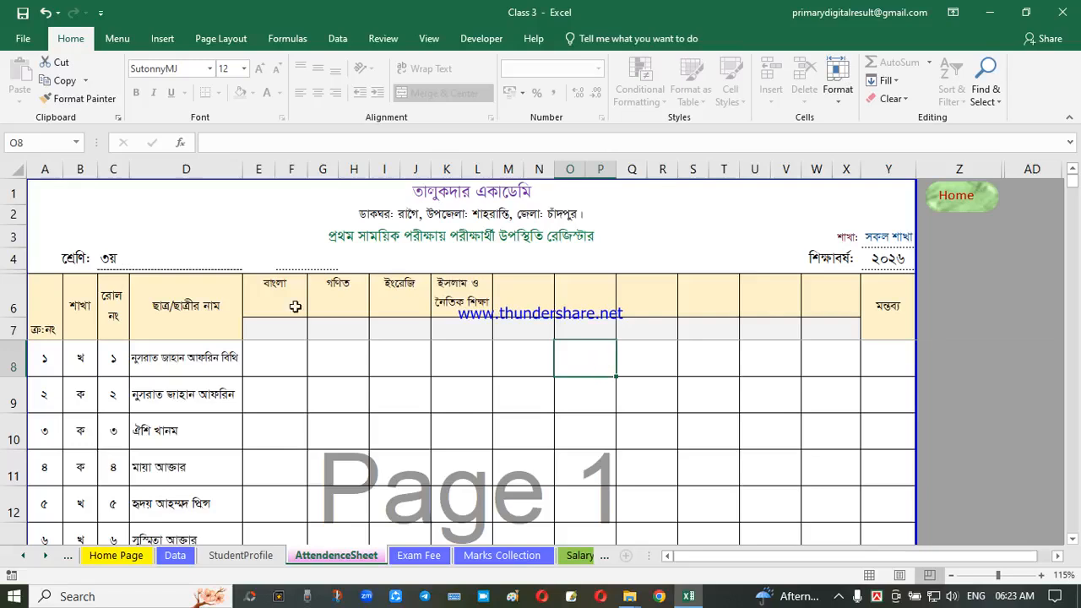
click(457, 239)
click(654, 240)
click(642, 250)
click(777, 306)
click(897, 237)
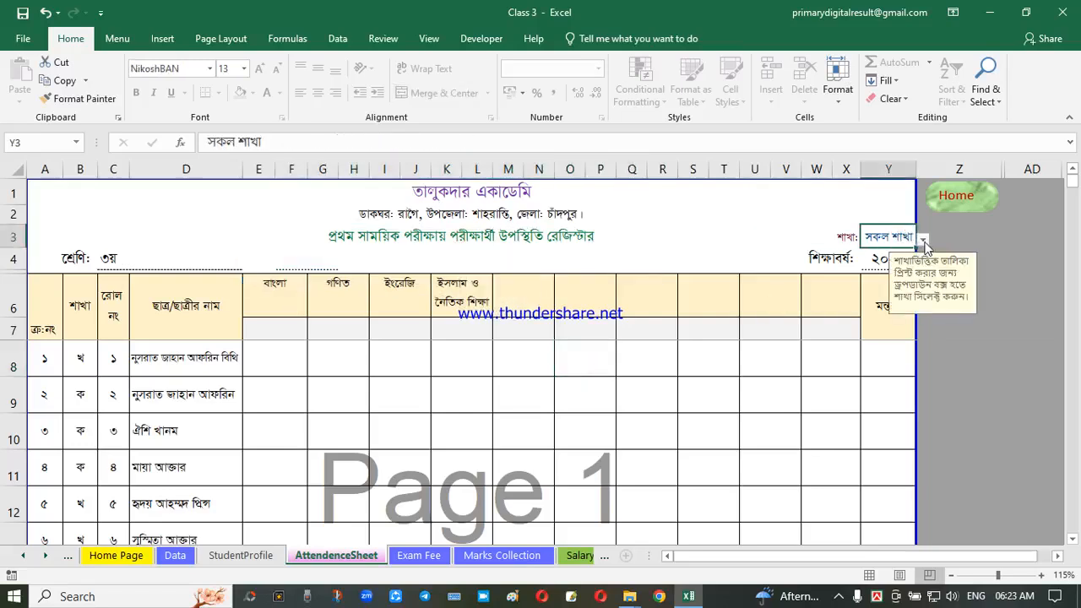
click(924, 241)
click(371, 370)
- Enter 24/02/2026 as the Bangla exam date in the exam attendance register, and clear that date again
click(381, 324)
drag(301, 300, 819, 294)
click(495, 331)
drag(273, 330, 798, 316)
click(485, 327)
click(283, 329)
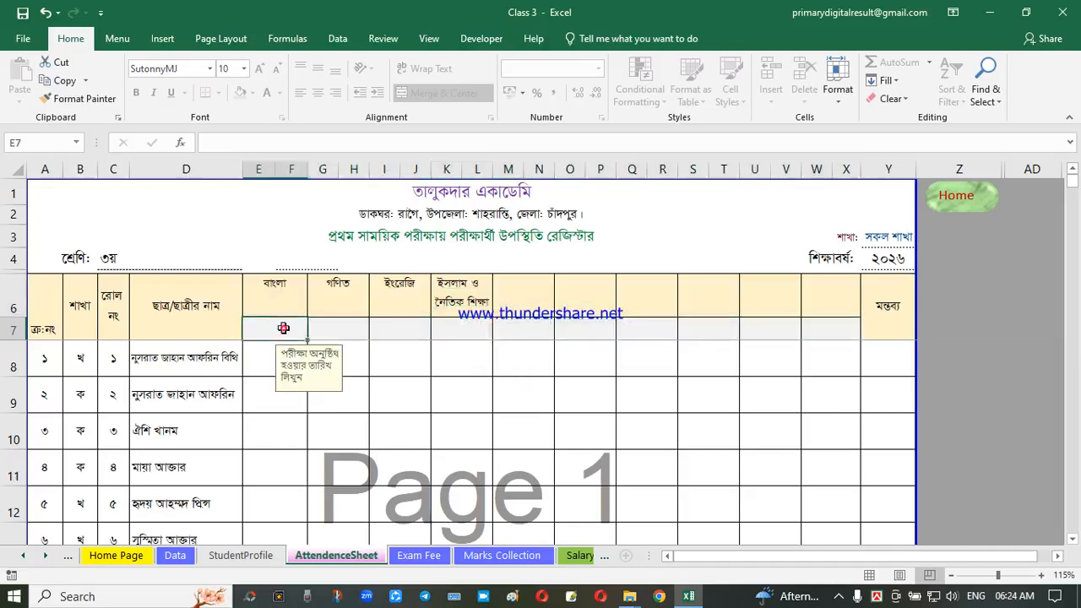
text(24/02/2026)
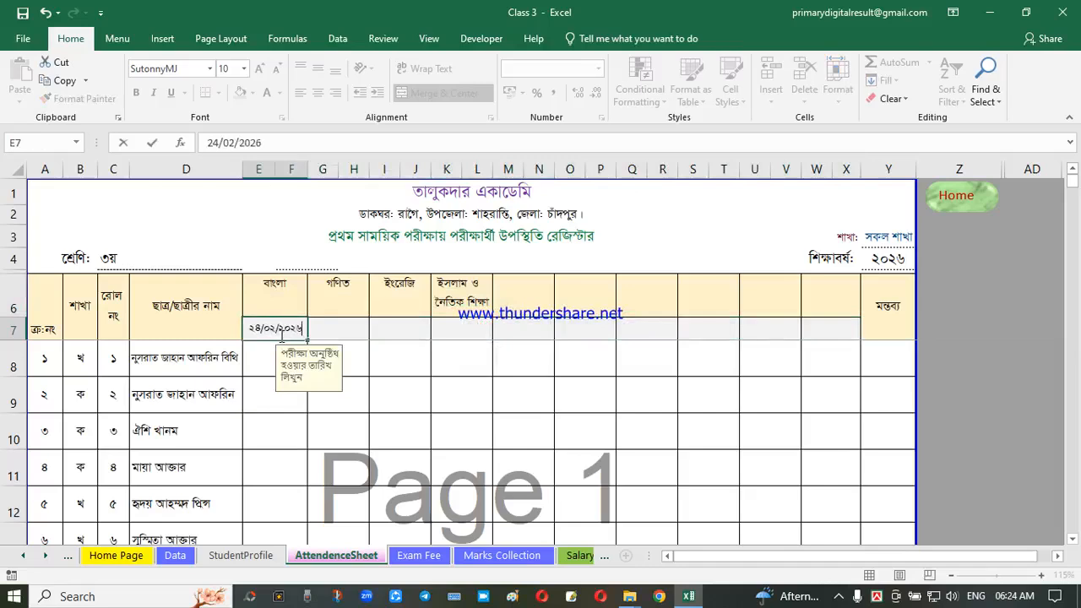
click(583, 344)
click(271, 329)
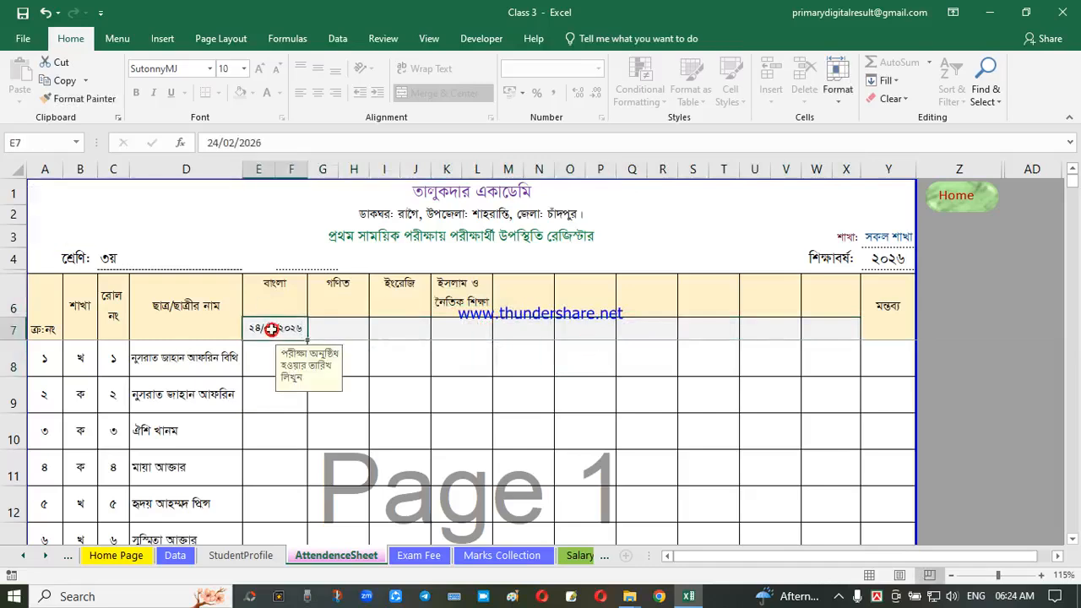
key(Delete)
- Open the age-wise student survey from the home page and examine the boy, girl and total counts down to the grand total row
click(958, 200)
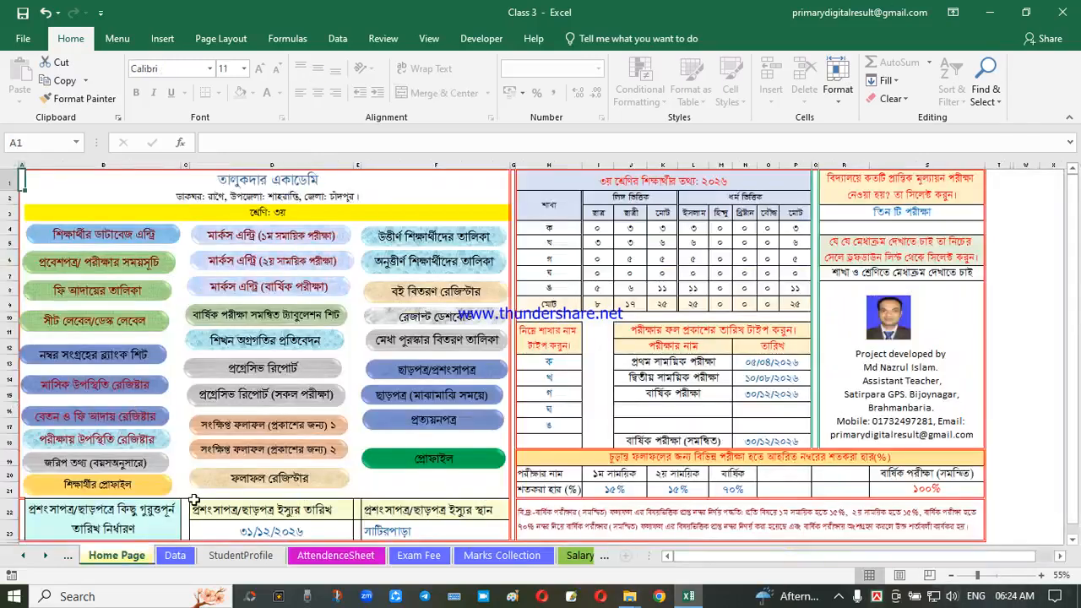
click(116, 467)
click(374, 388)
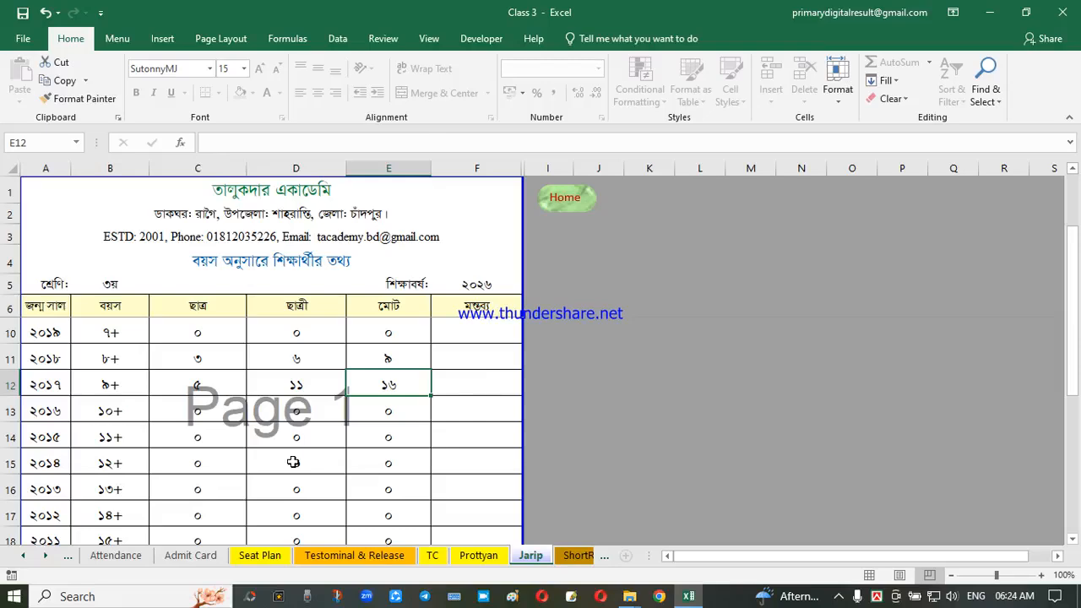
scroll(298, 459, down, 2)
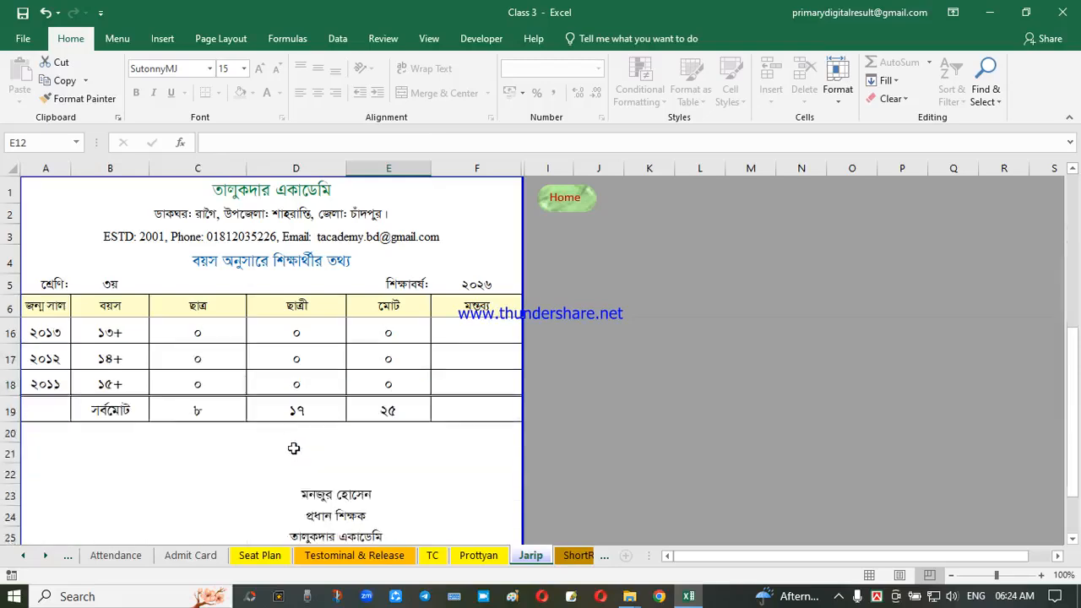
scroll(290, 447, up, 3)
- Open the student profile sheet from the home page and examine the profile fields and the serial number range cells
click(566, 203)
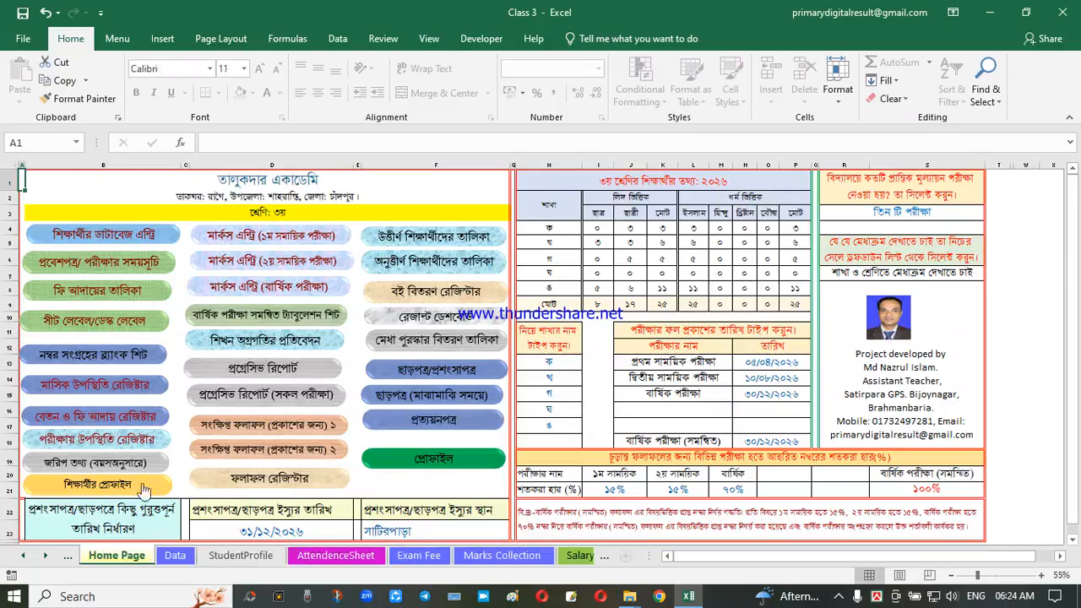
click(119, 490)
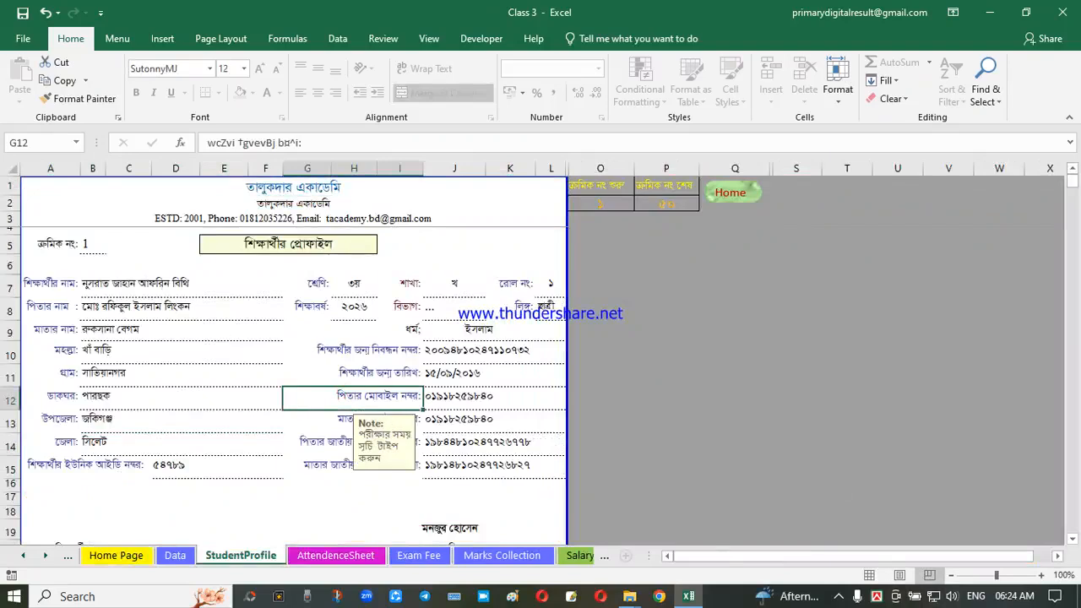
scroll(286, 439, down, 4)
scroll(287, 439, up, 4)
click(658, 327)
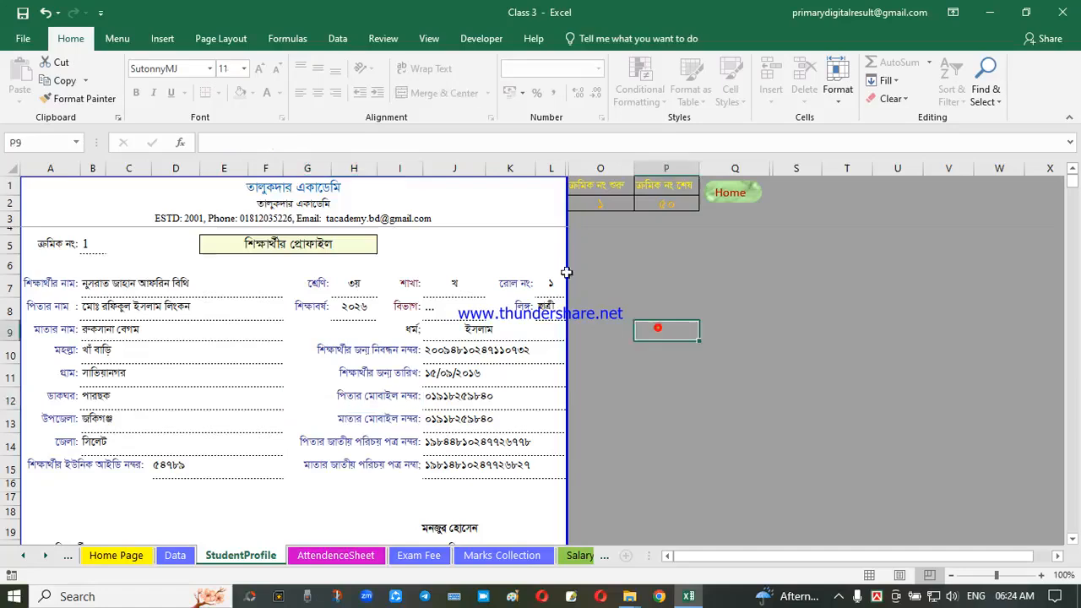
click(676, 205)
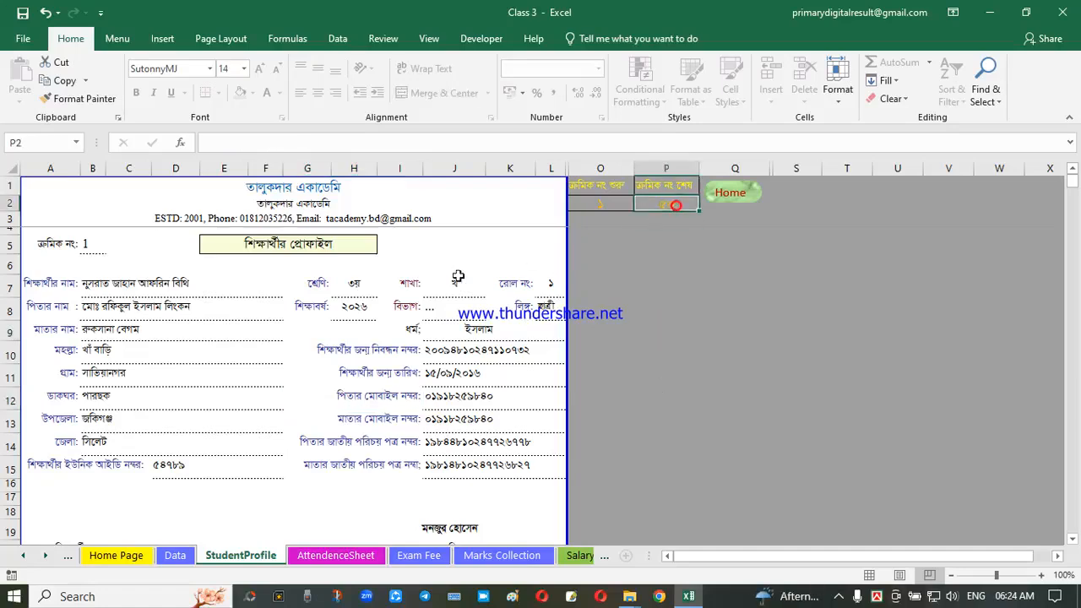
click(446, 283)
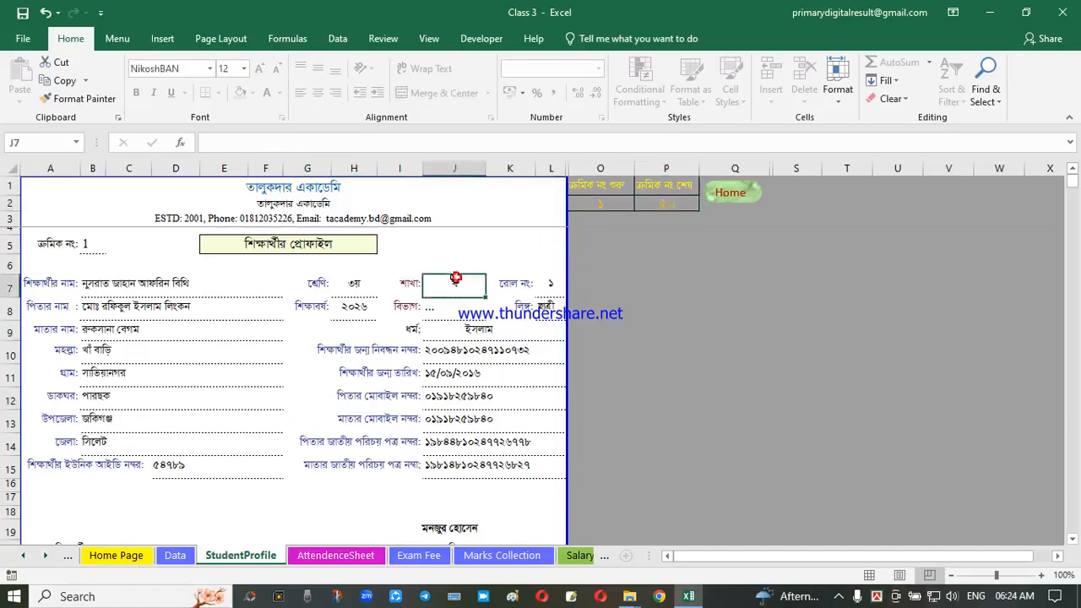
- Switch the starting serial number of the student profiles to 51 and set it back to 1
click(610, 206)
click(641, 205)
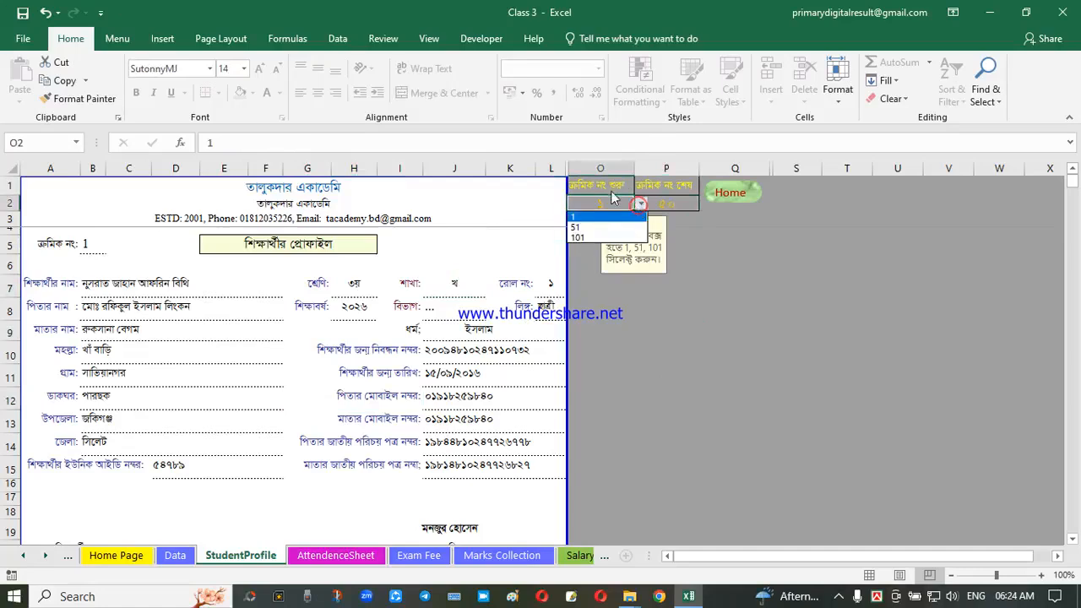
click(578, 227)
click(733, 262)
click(614, 205)
click(642, 204)
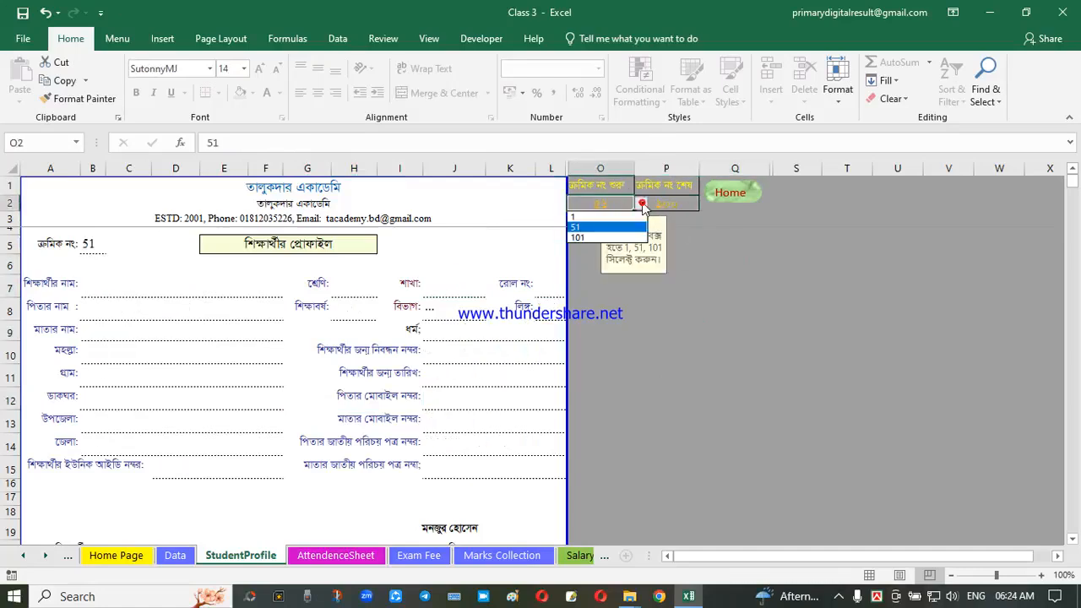
click(578, 218)
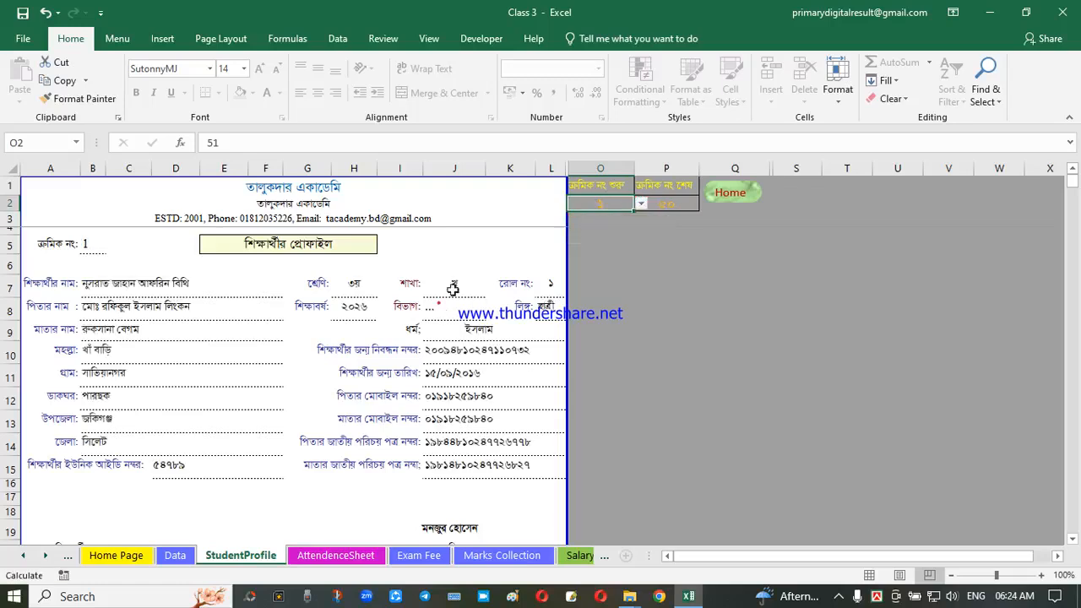
- Return to the home page and open the mark entry sheet for the first terminal exam
click(714, 200)
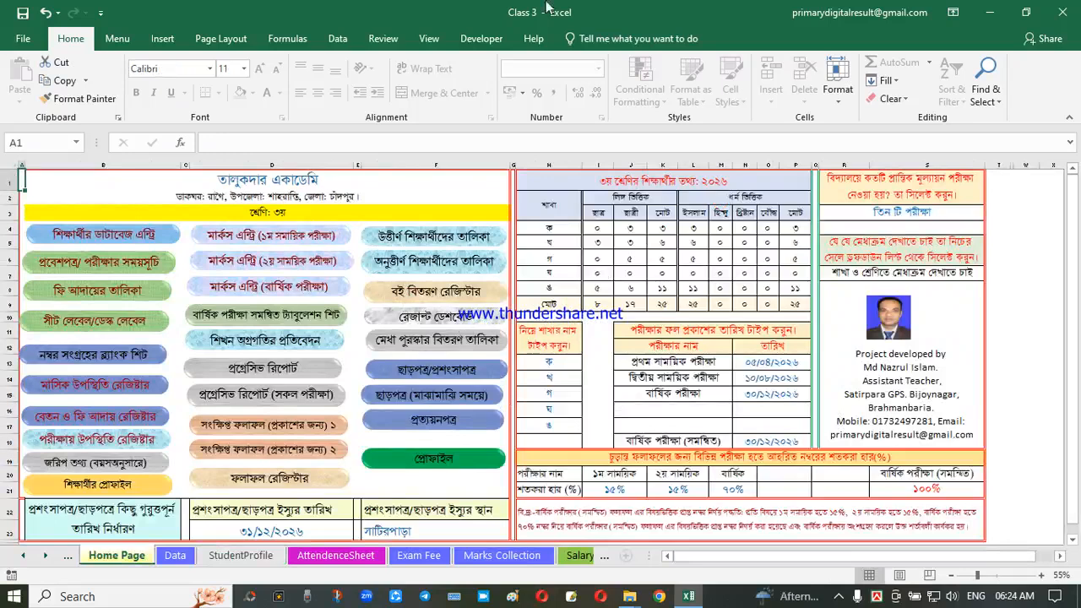
click(275, 247)
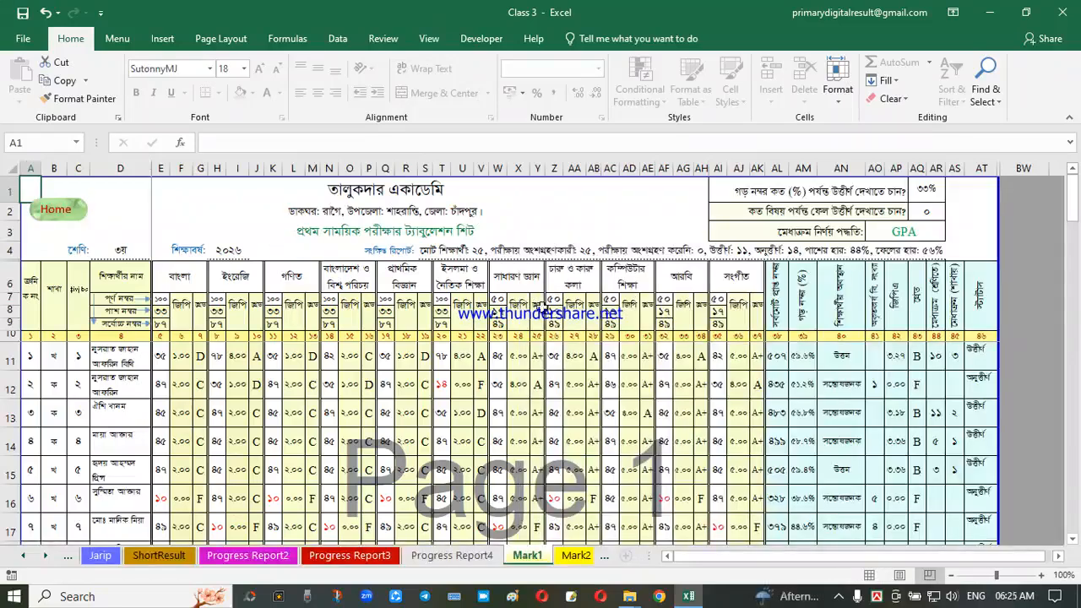
click(575, 441)
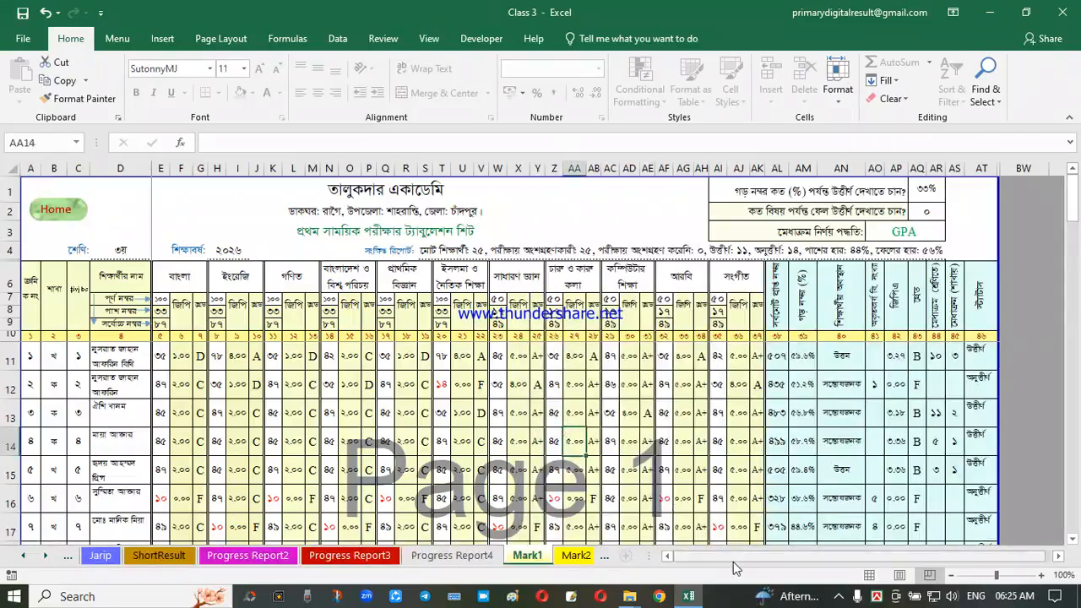
click(625, 446)
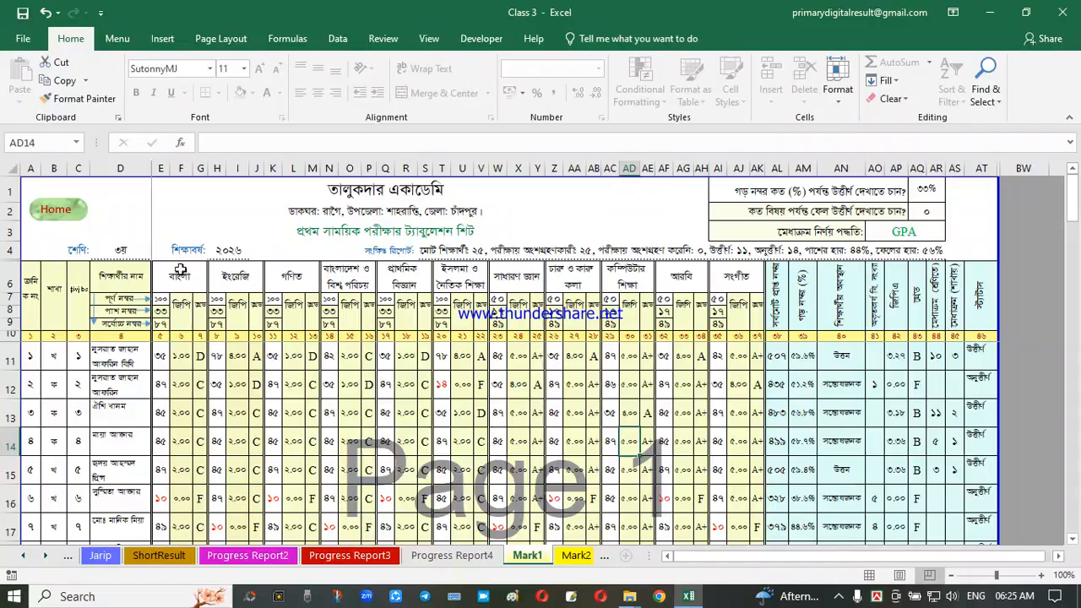
- Examine the subject name cells from Bangla to Music in the tabulation sheet header, including their notes on editing or leaving them blank
drag(192, 278, 727, 278)
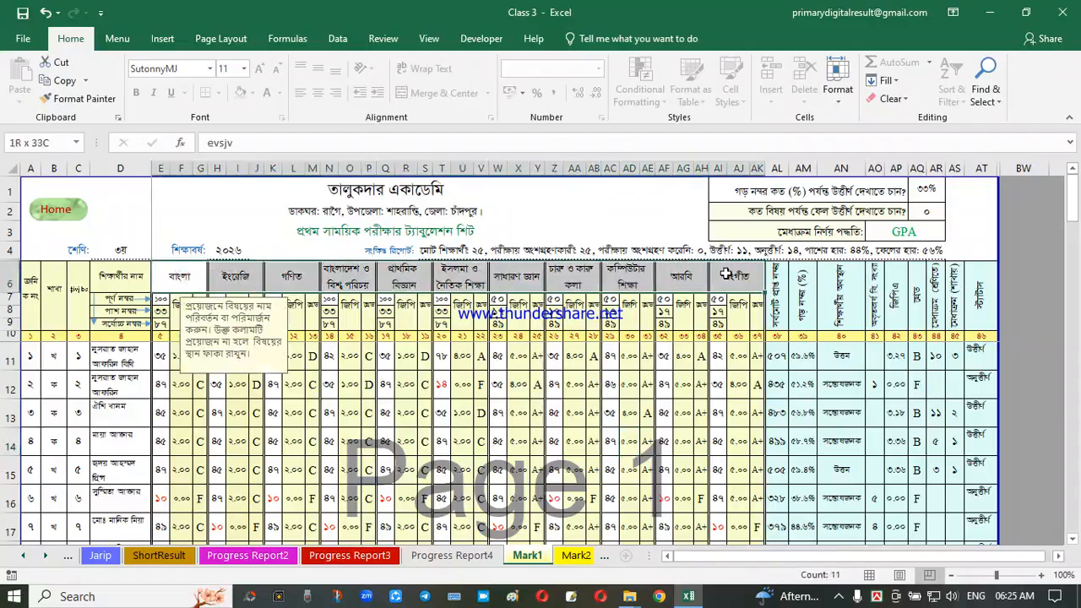
click(394, 279)
click(347, 277)
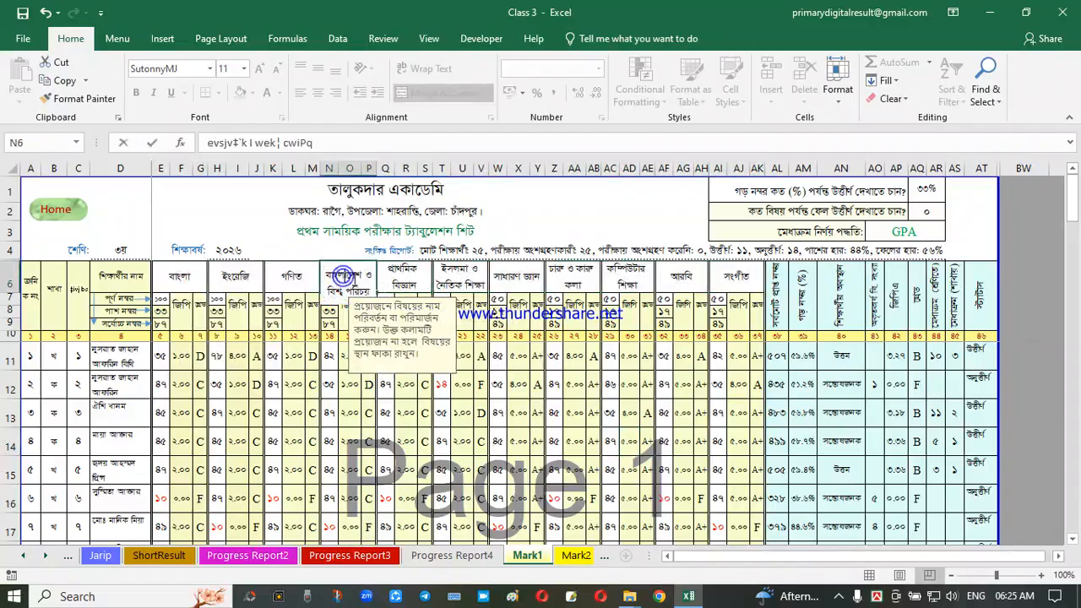
double_click(336, 276)
click(414, 285)
click(595, 268)
click(411, 284)
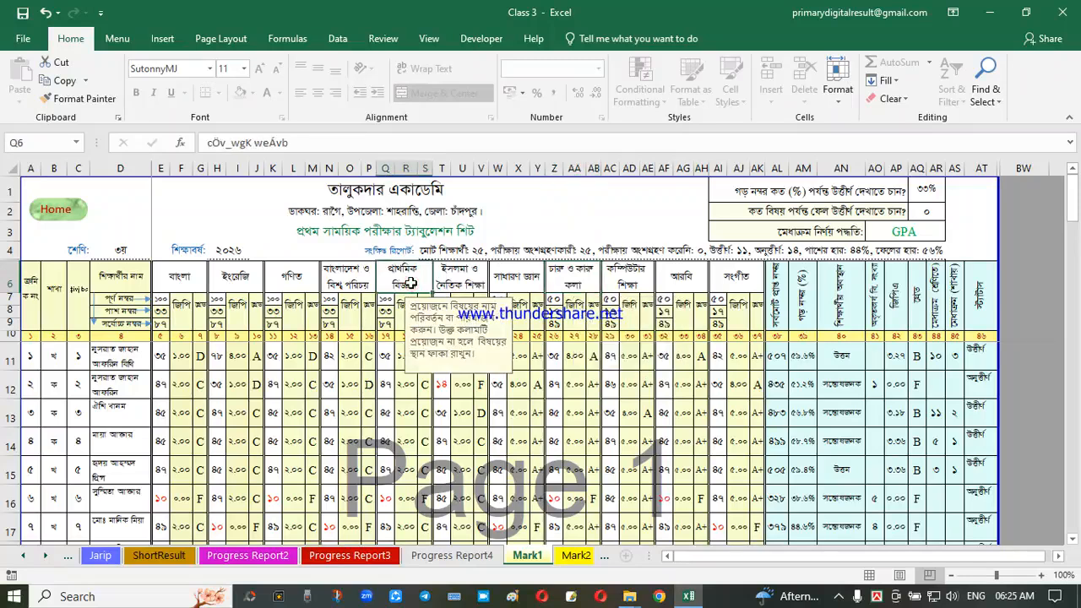
click(494, 284)
double_click(412, 283)
drag(418, 289, 382, 278)
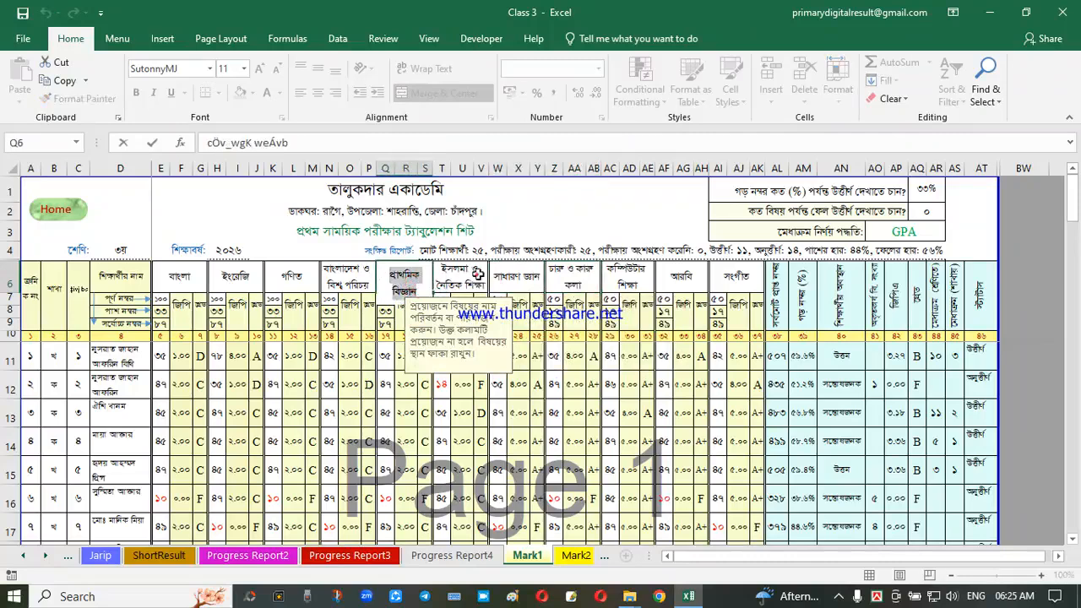
click(553, 274)
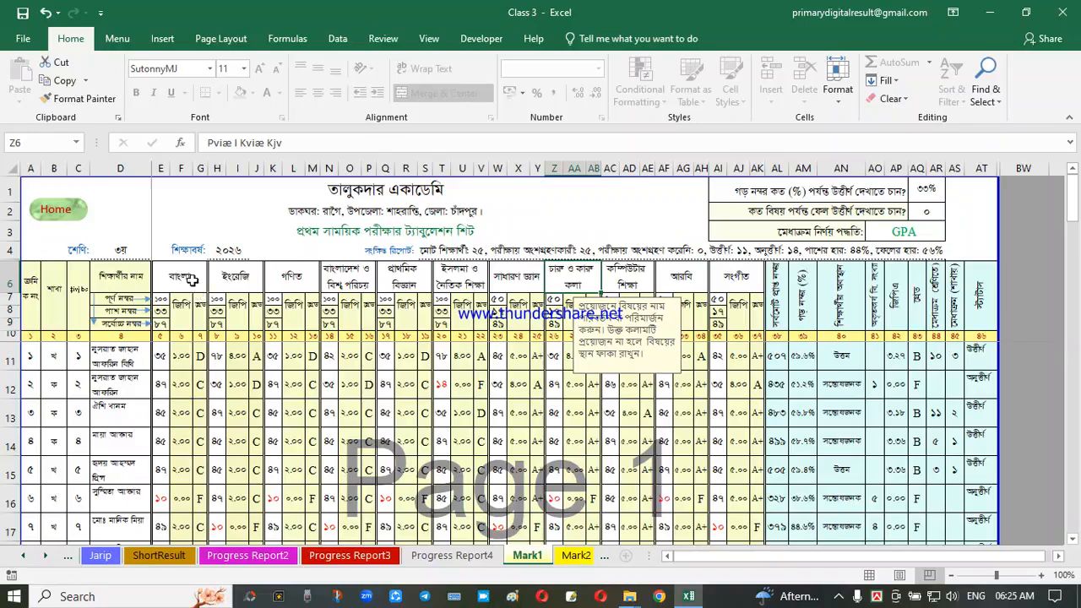
click(193, 279)
click(482, 280)
click(536, 275)
click(429, 278)
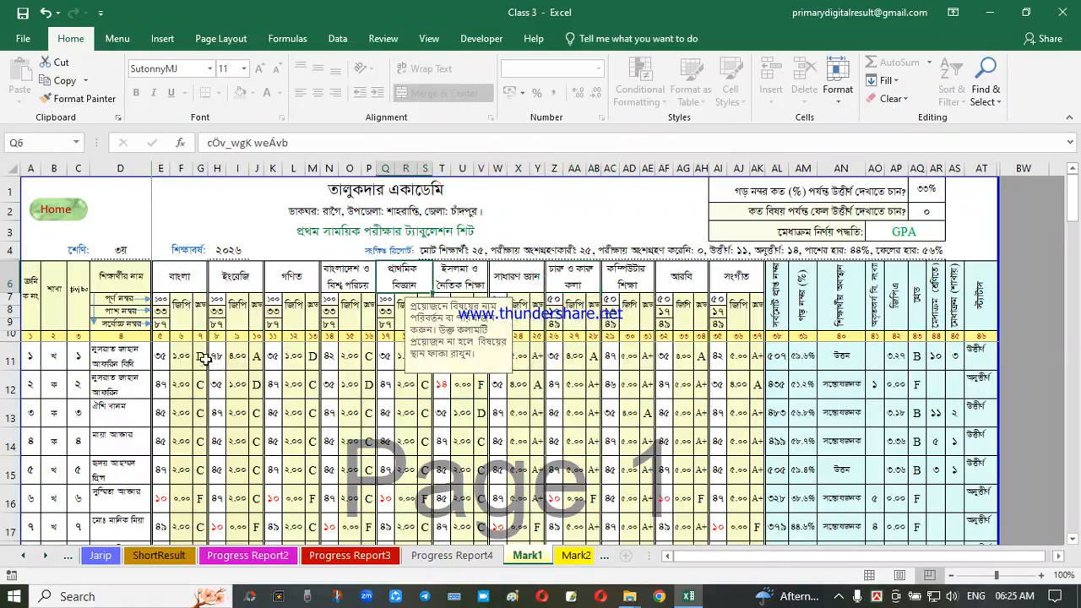
- Try 50 as the full marks for Bangla in the tabulation header, check the grades, and restore the value to 100
ctrl+scroll(205, 359, up, 1)
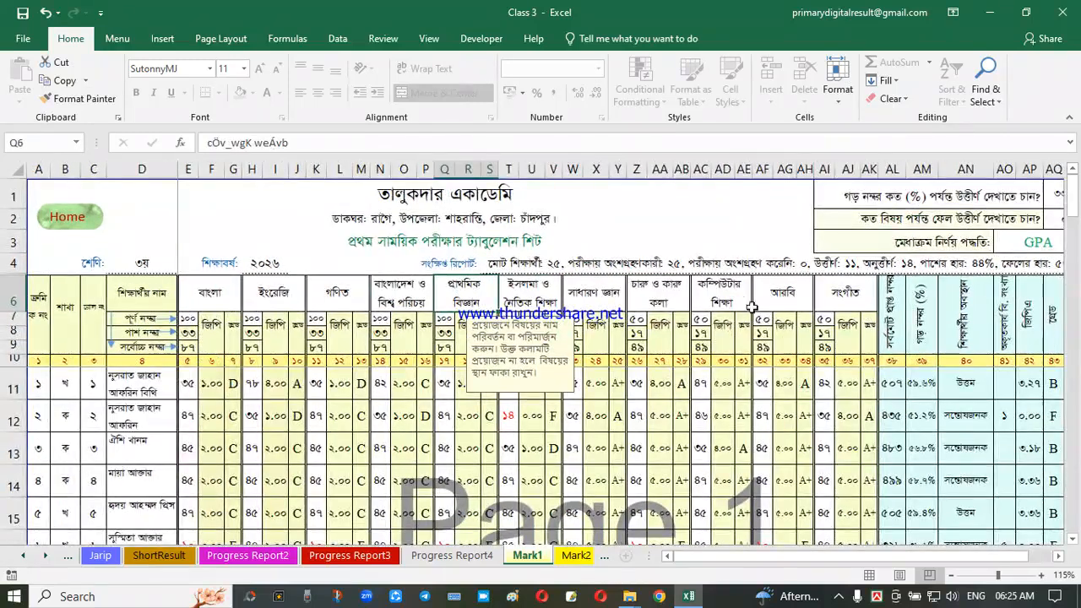
click(709, 320)
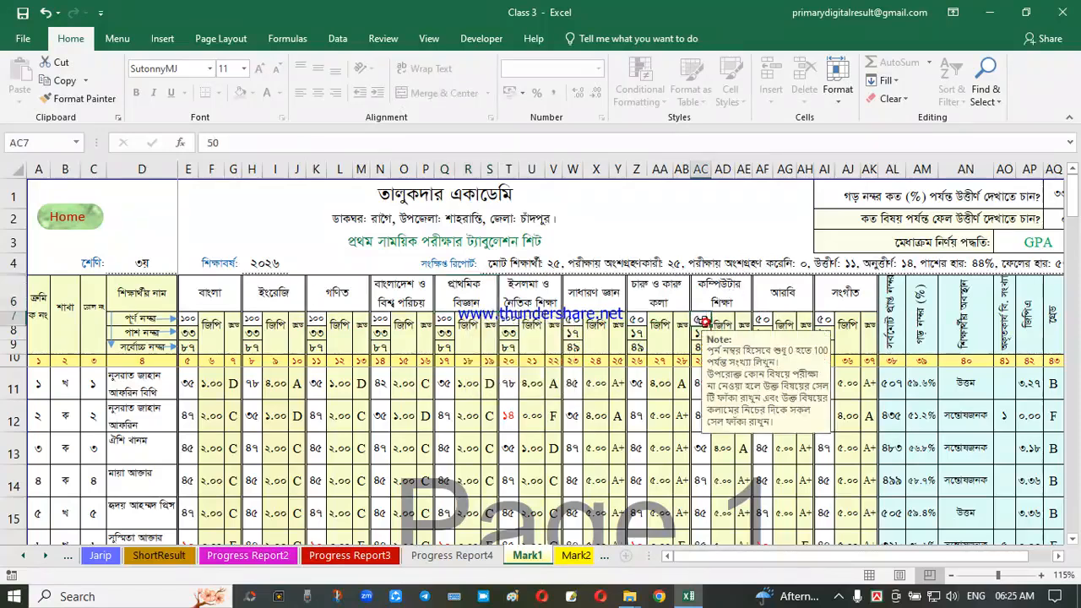
click(191, 321)
text(50)
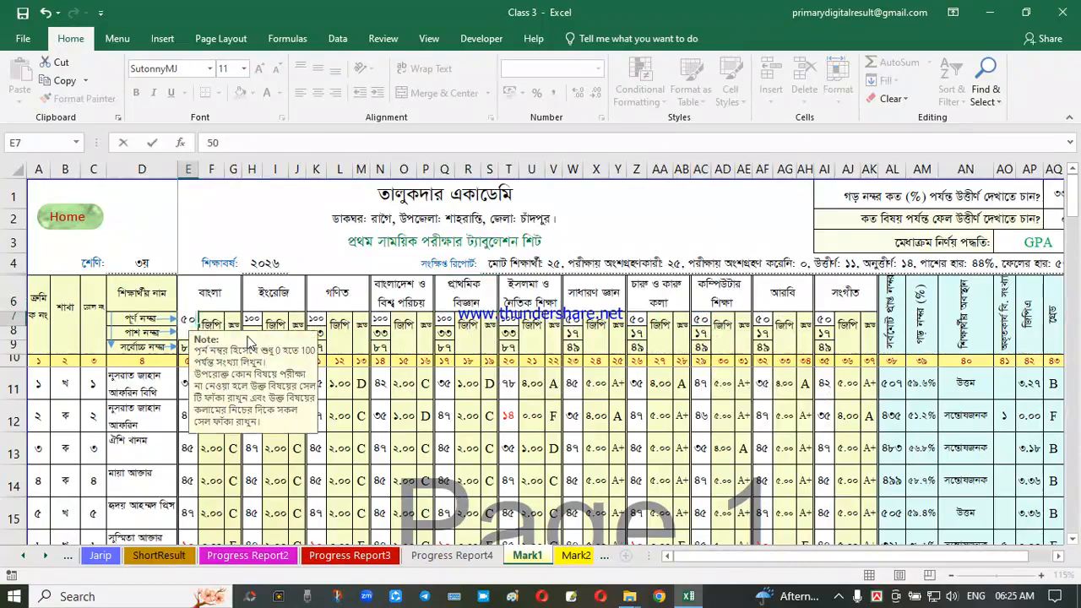
click(415, 328)
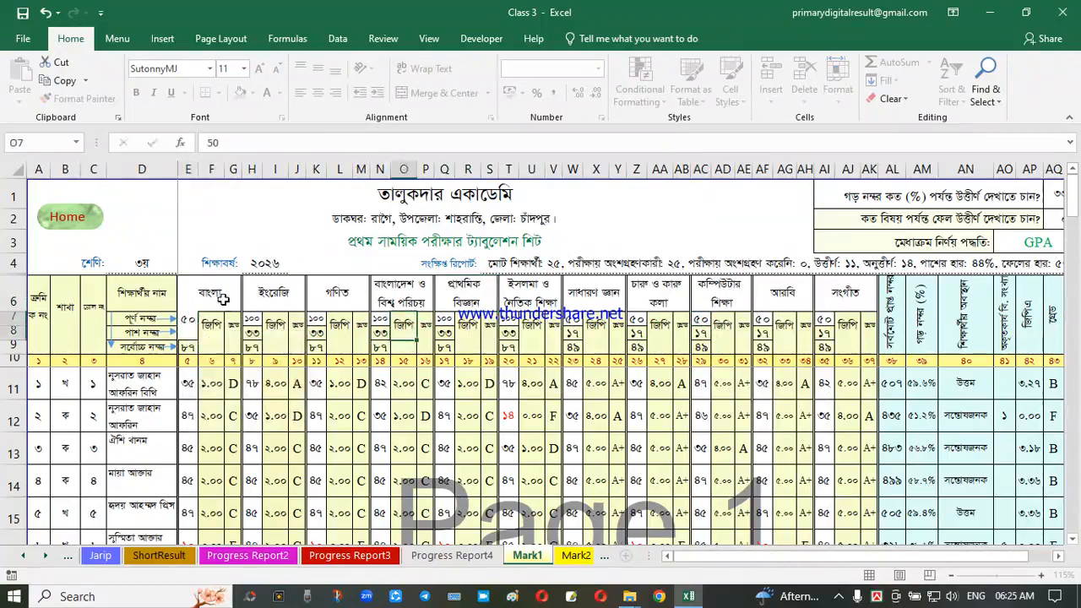
click(207, 377)
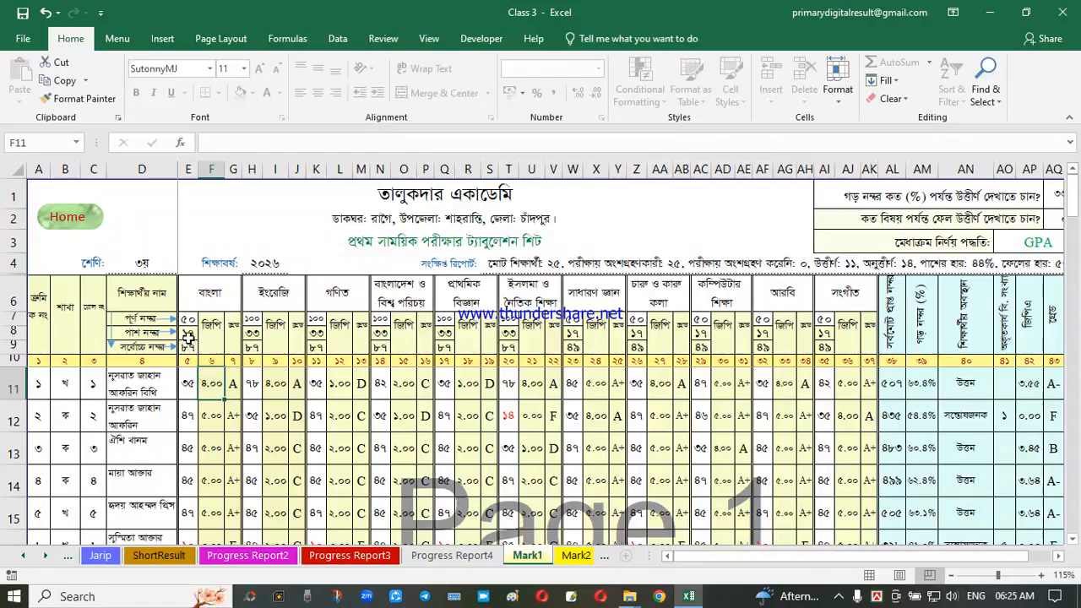
click(192, 321)
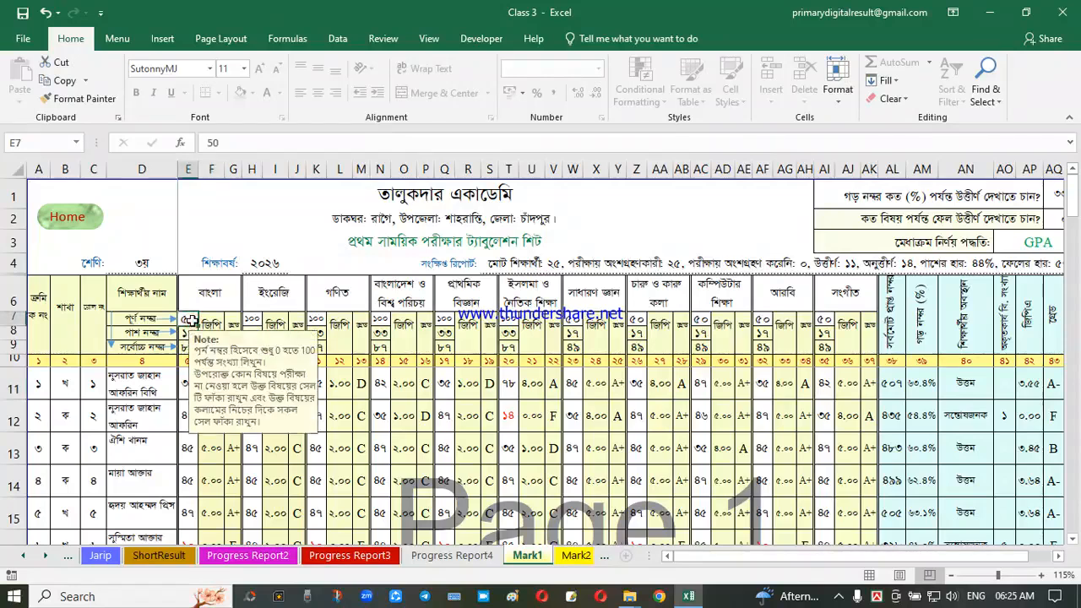
text(100)
click(513, 344)
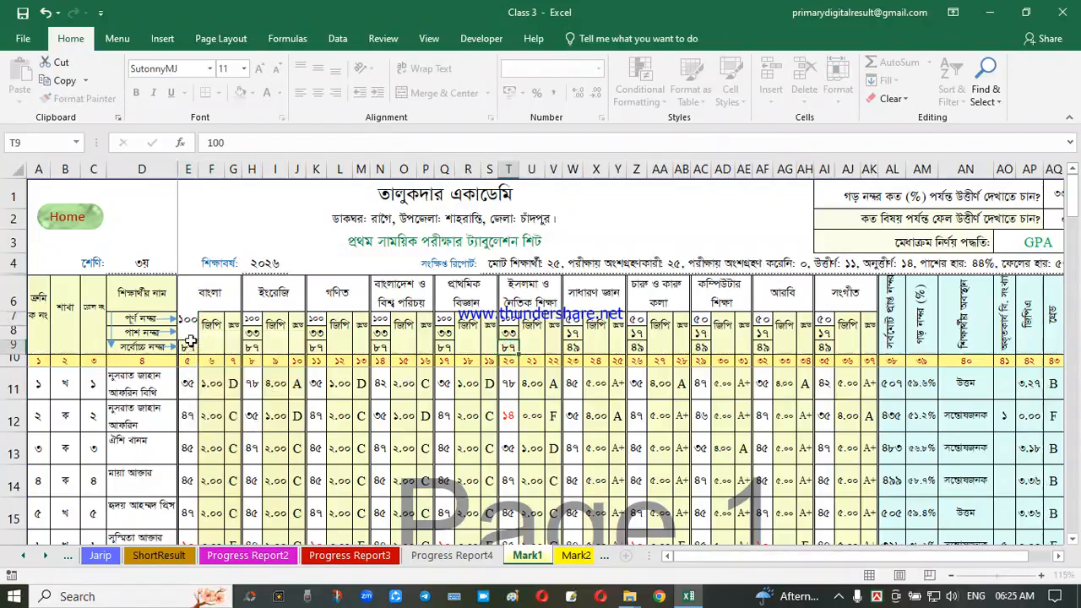
click(189, 344)
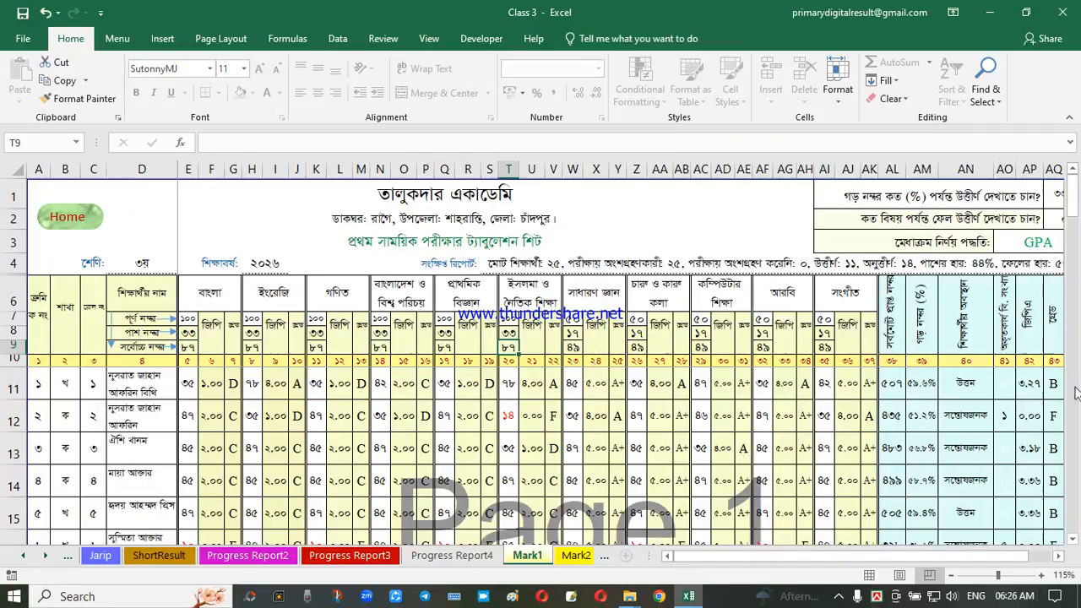
- Set the first student's Bangla mark to 50 and check the Bangla column against its highest-mark cell
click(187, 384)
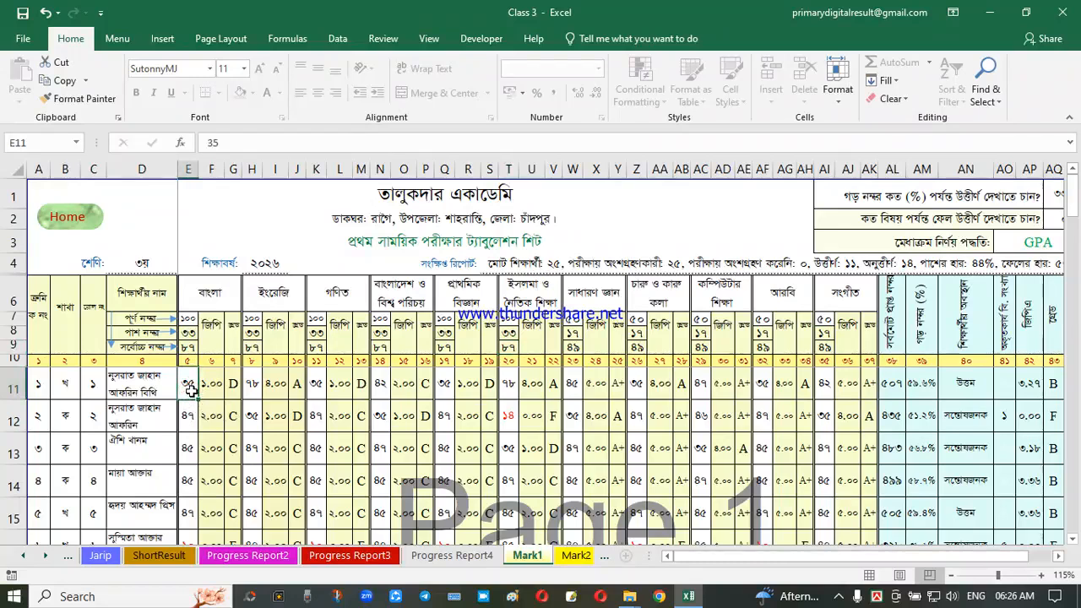
text(5)
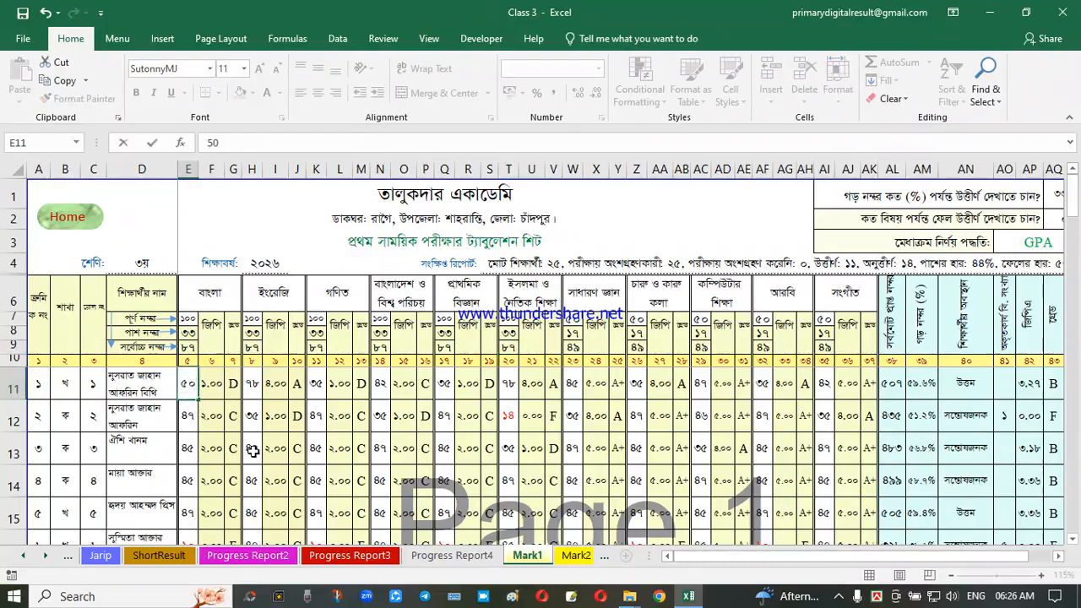
text(0)
click(253, 450)
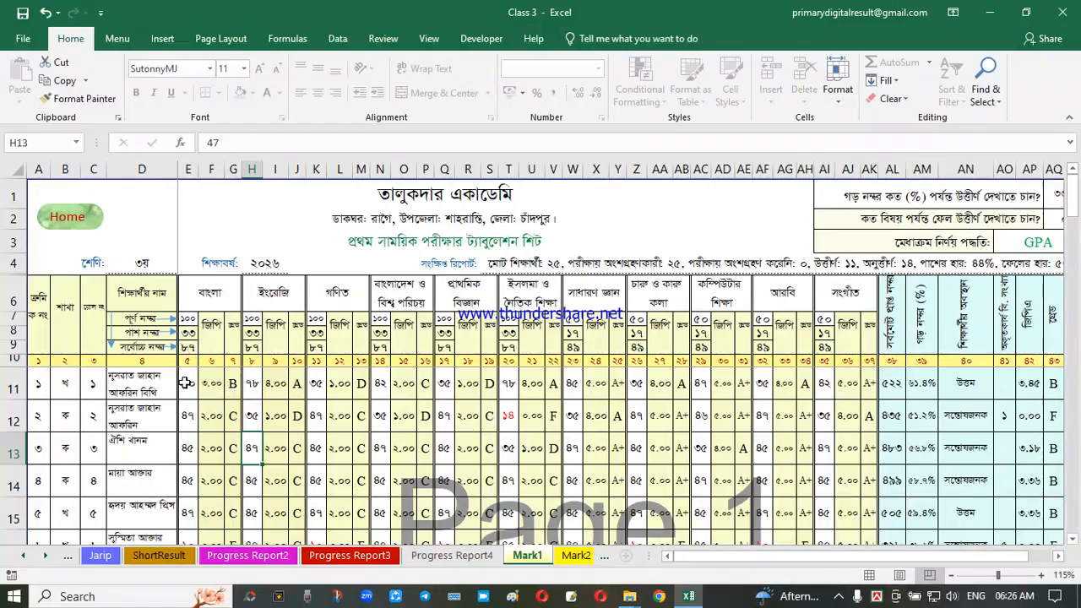
click(189, 382)
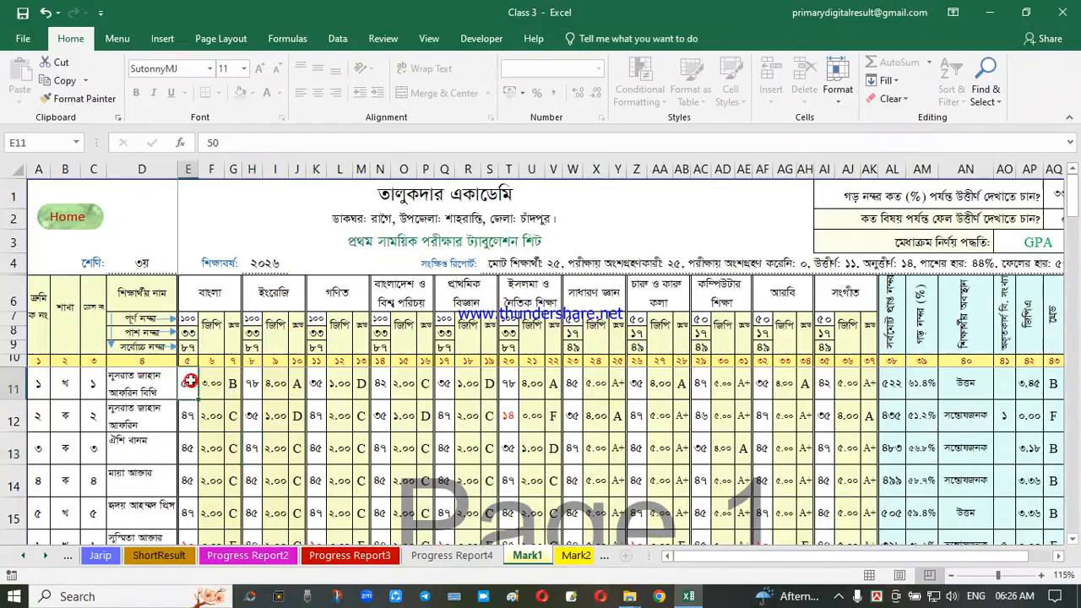
click(188, 446)
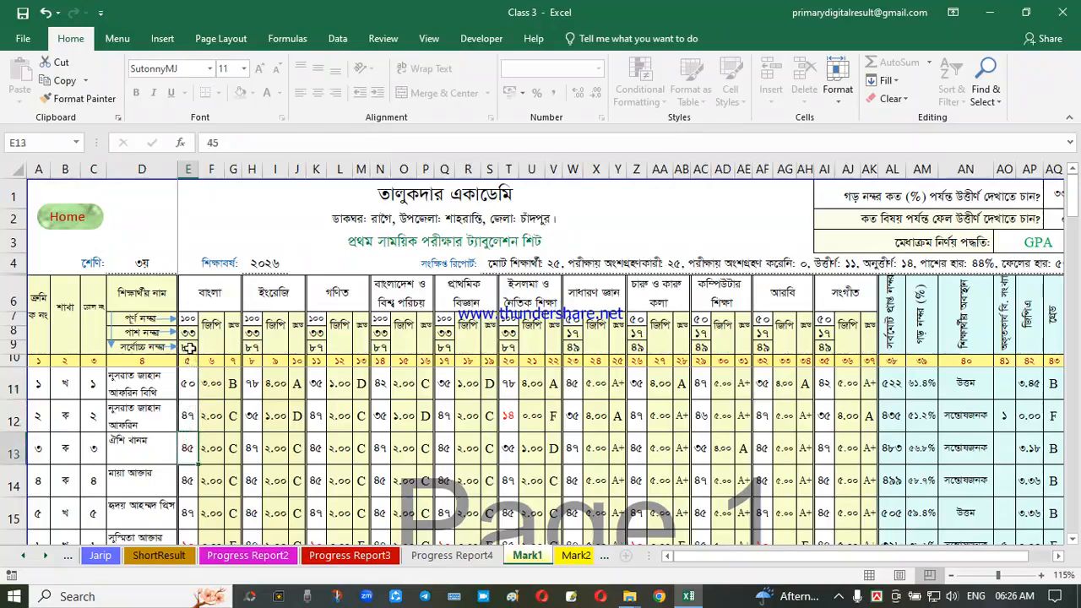
click(189, 348)
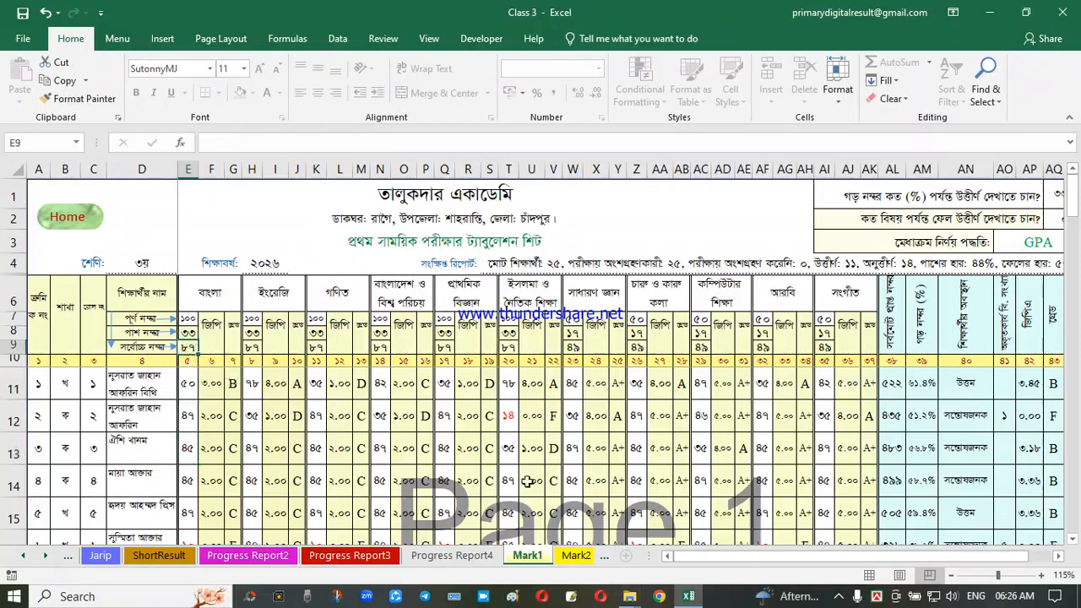
click(297, 419)
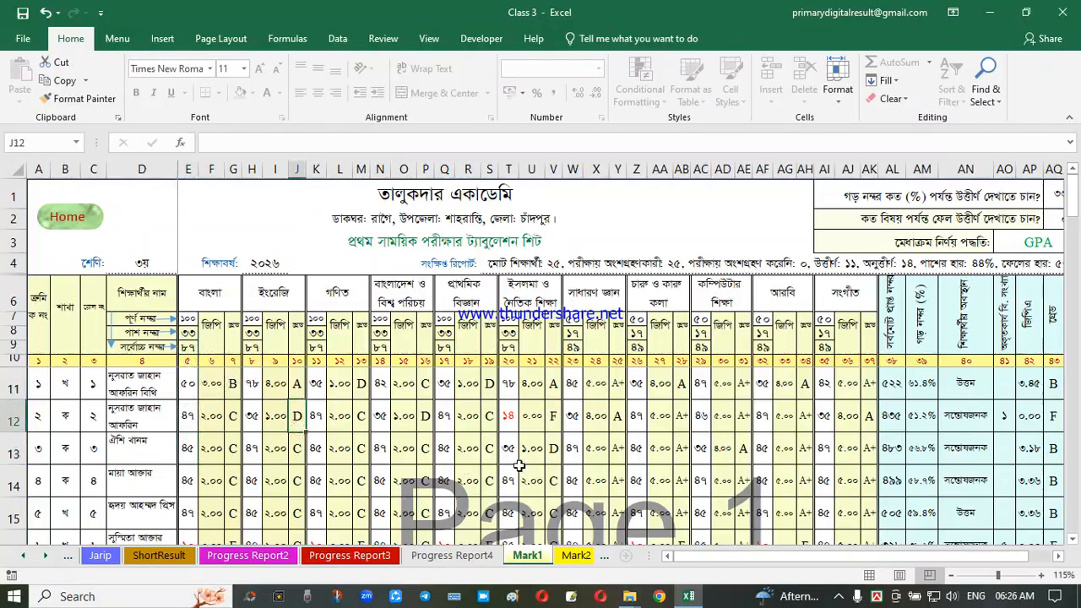
- Examine the first student's result columns for failed subjects, GPA, grade, class and section merit positions, and status
drag(710, 557, 814, 562)
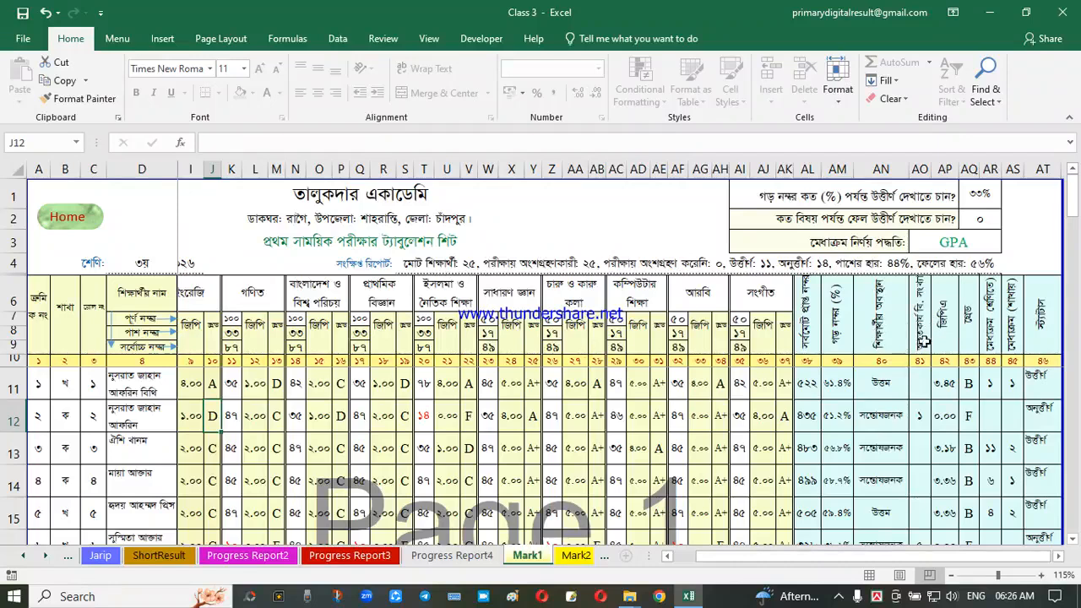
click(919, 387)
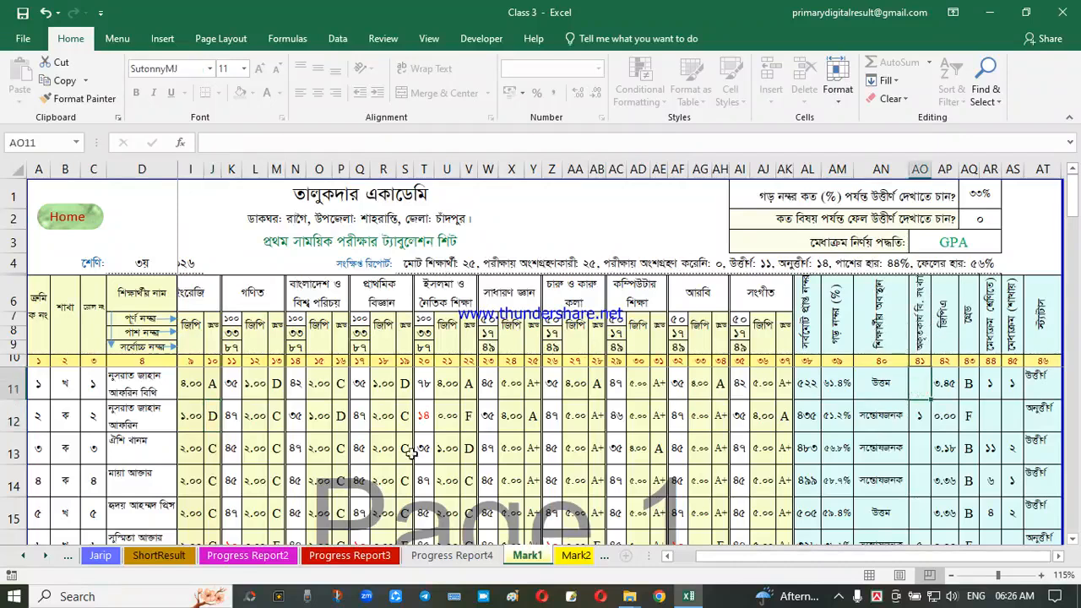
click(947, 385)
click(970, 383)
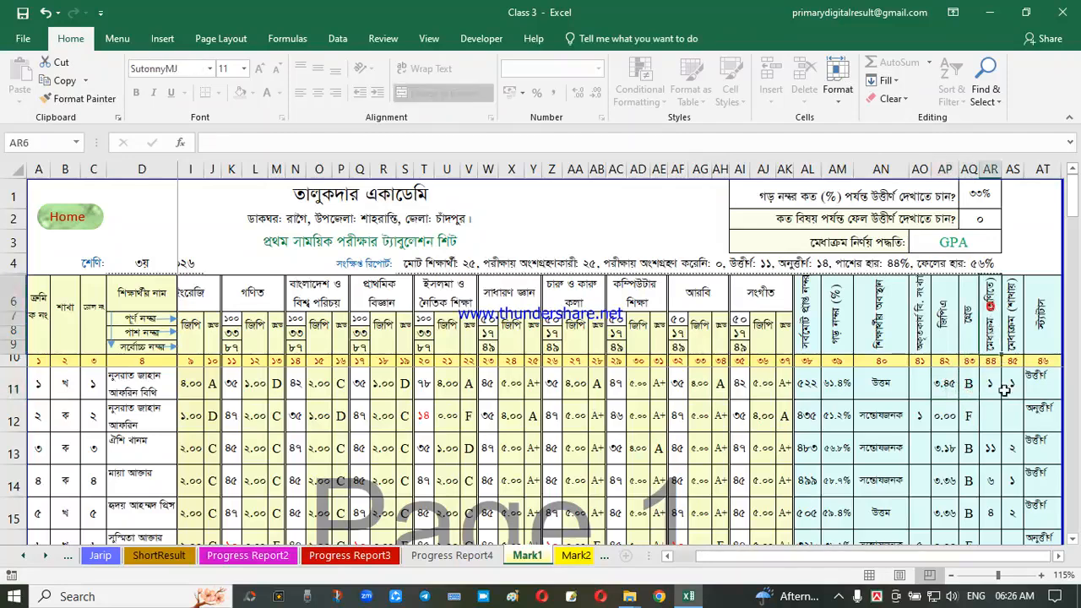
click(1027, 390)
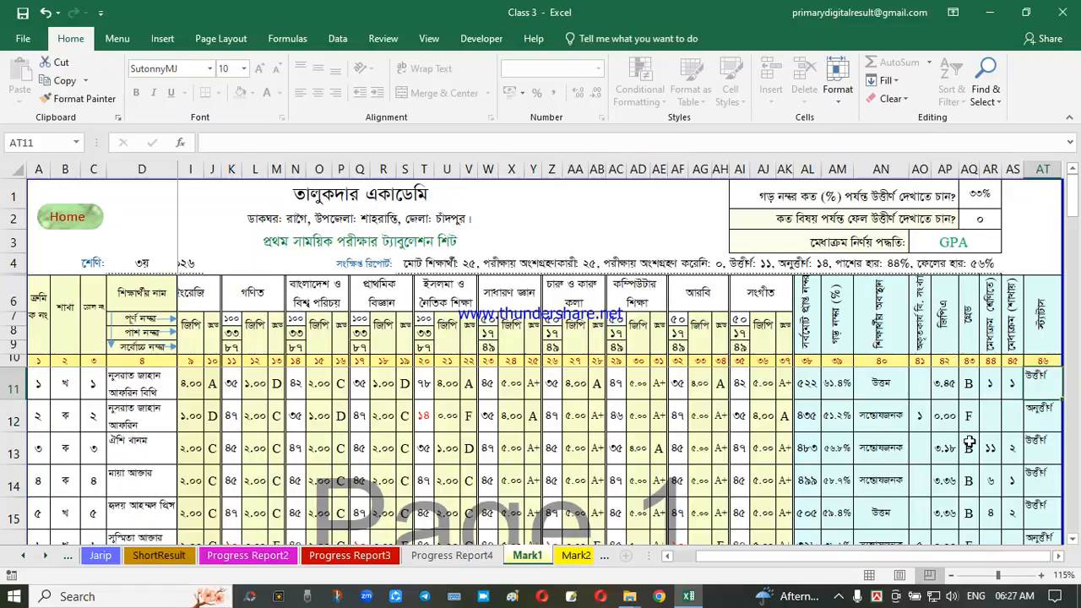
click(1015, 382)
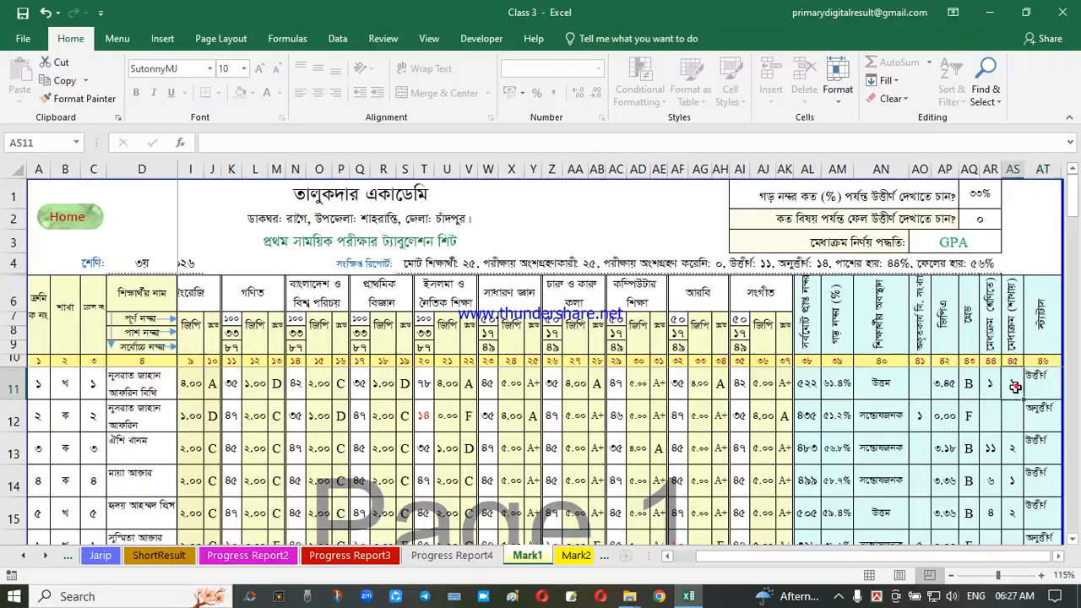
- Set the number of failed subjects still counted as a pass to 1 and check the second student's status
click(916, 420)
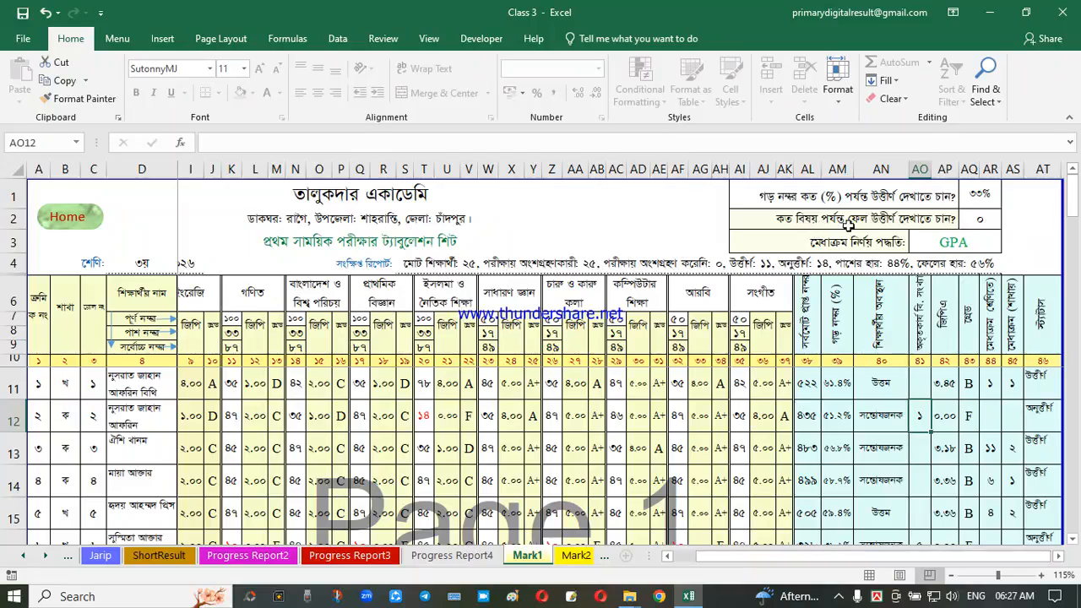
click(976, 222)
click(1006, 224)
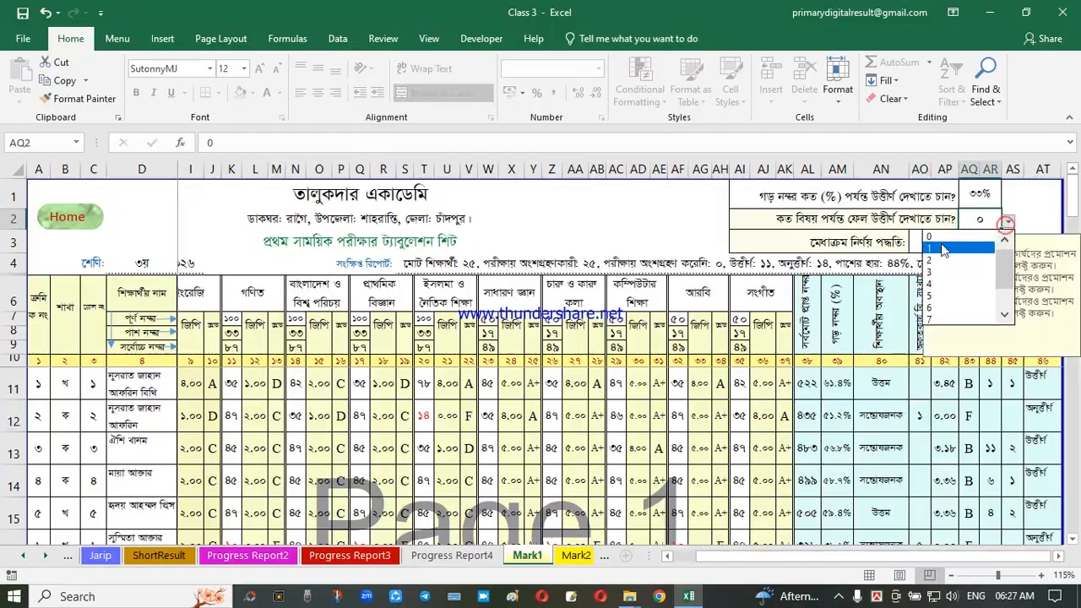
click(945, 248)
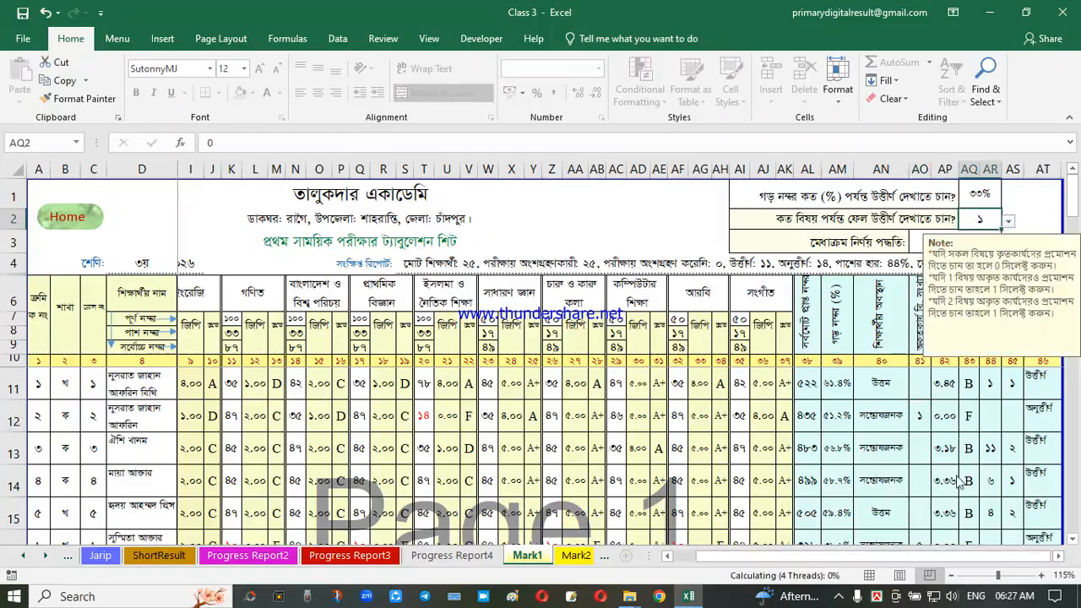
click(923, 446)
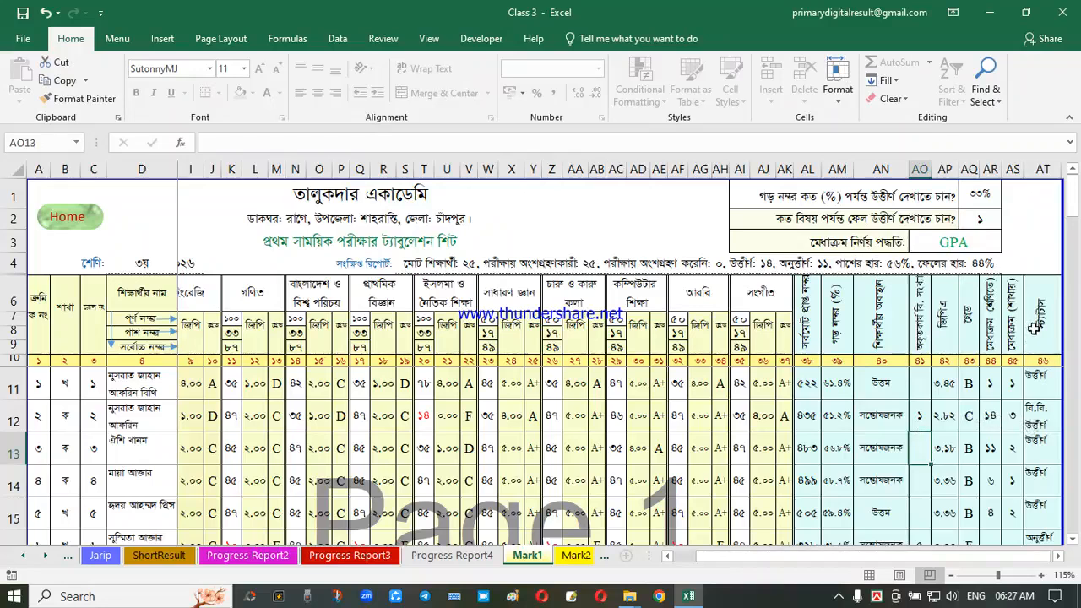
click(1043, 420)
- Examine the failed-subject counts and statuses of the students further down, including serial numbers 7 and 8
scroll(952, 472, down, 2)
scroll(952, 471, down, 2)
scroll(989, 511, up, 1)
scroll(989, 511, up, 3)
scroll(975, 484, down, 1)
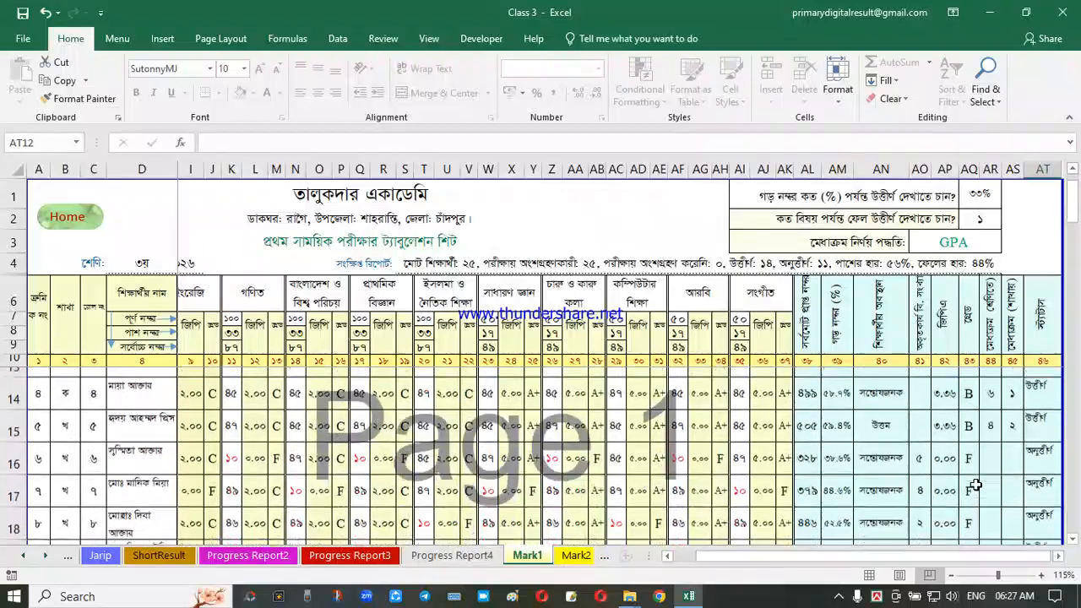
scroll(976, 484, down, 1)
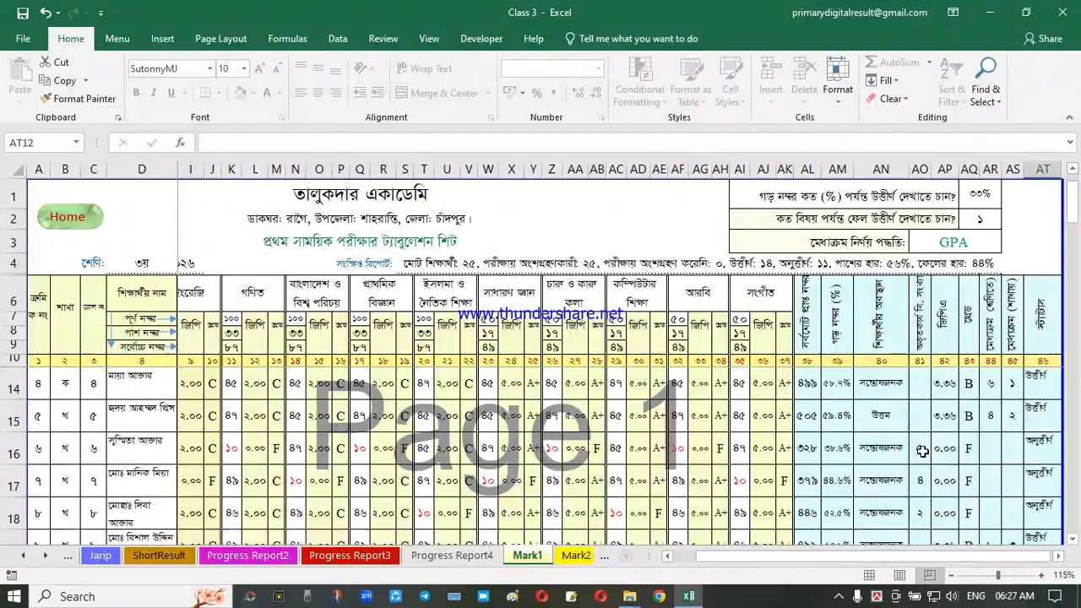
click(921, 482)
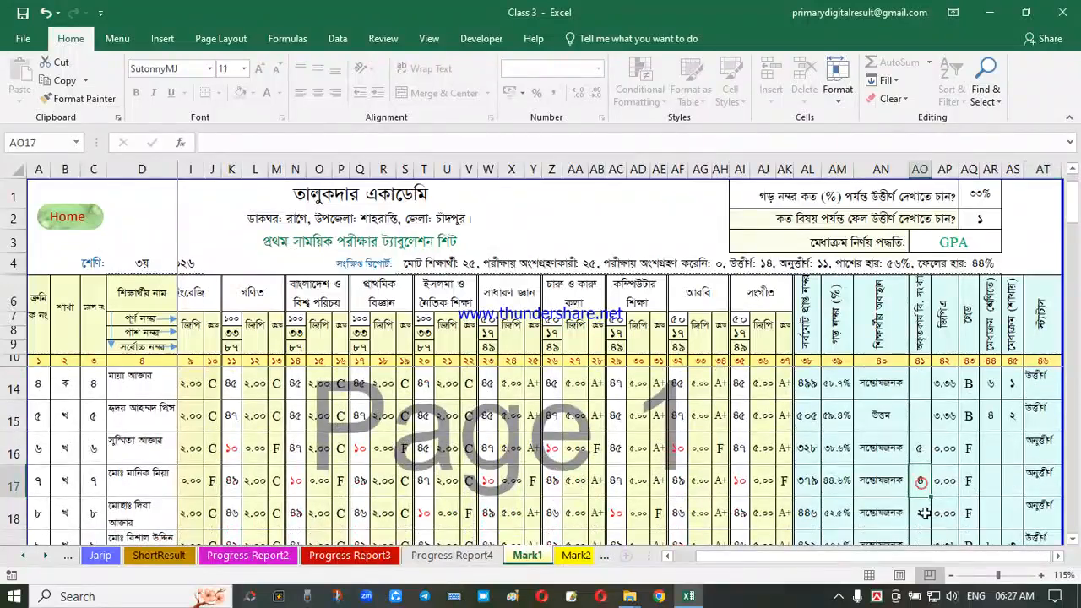
click(927, 512)
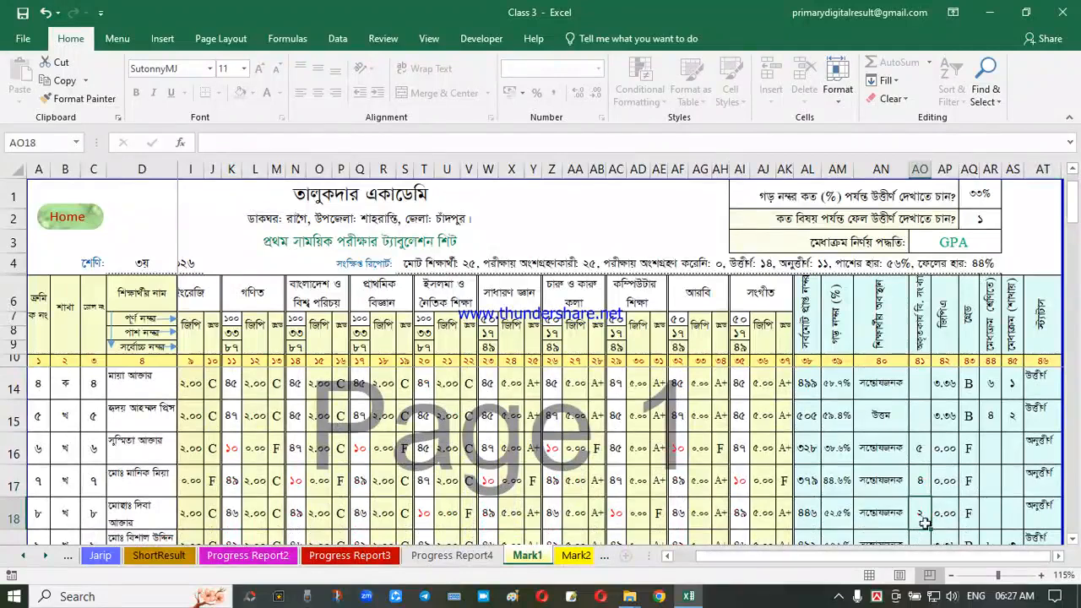
- Set the allowed number of failed subjects to 2 and check the grade of the student with serial number 8
click(990, 219)
click(1009, 220)
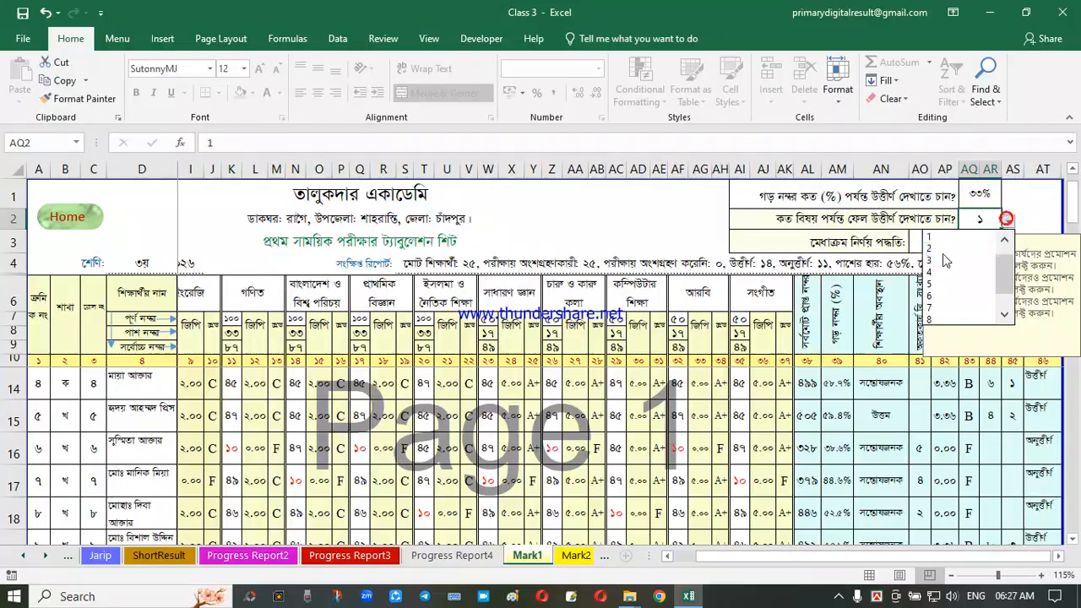
click(936, 248)
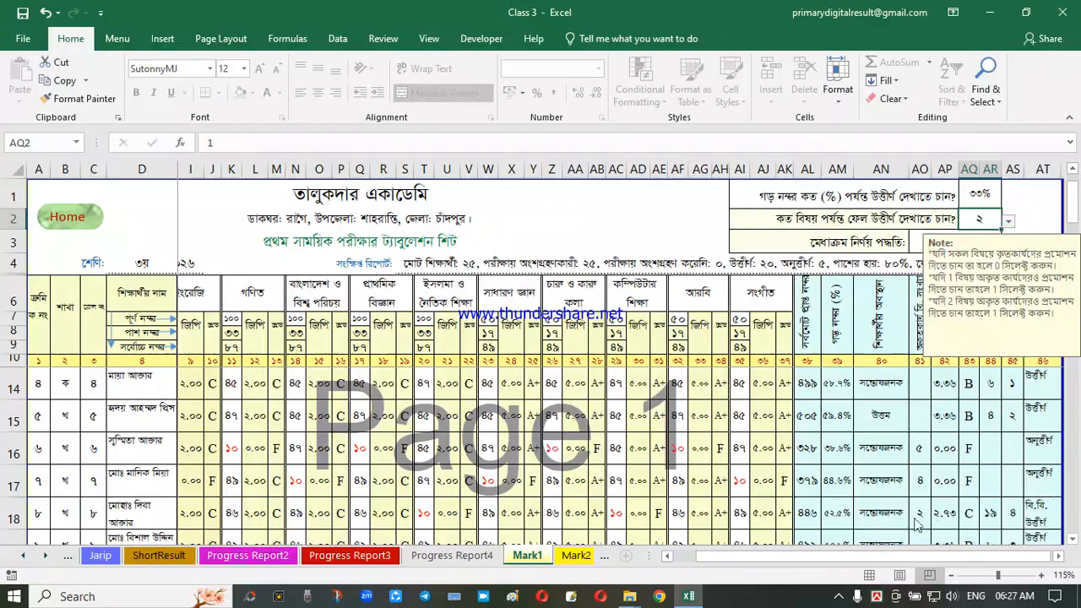
click(972, 515)
- Set the allowed number of failed subjects to 4, and check the status of serial number 7 and the average mark percentages
click(995, 225)
click(1007, 224)
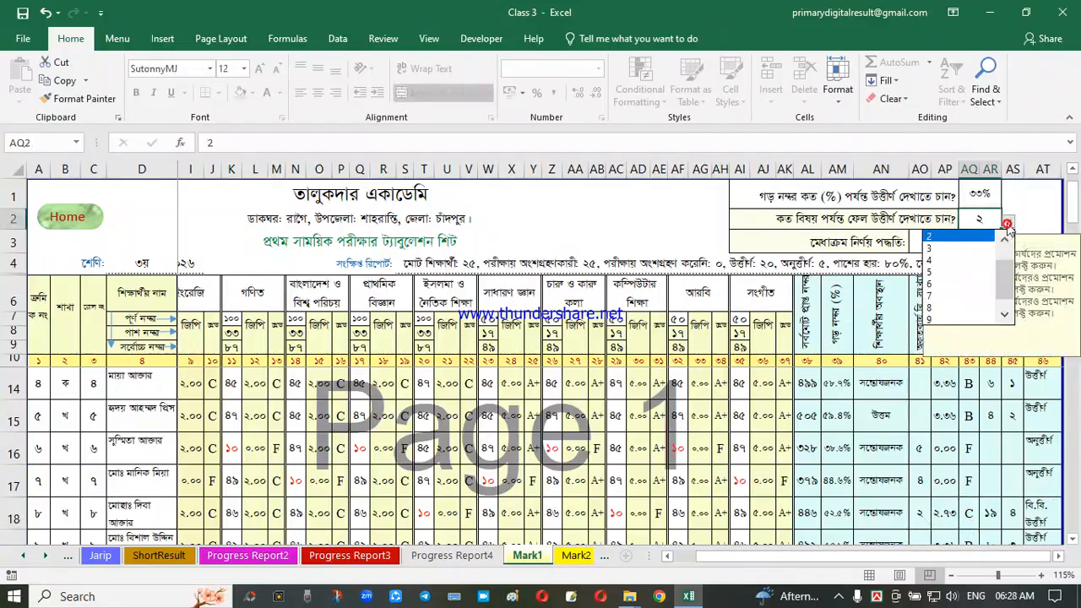
click(932, 261)
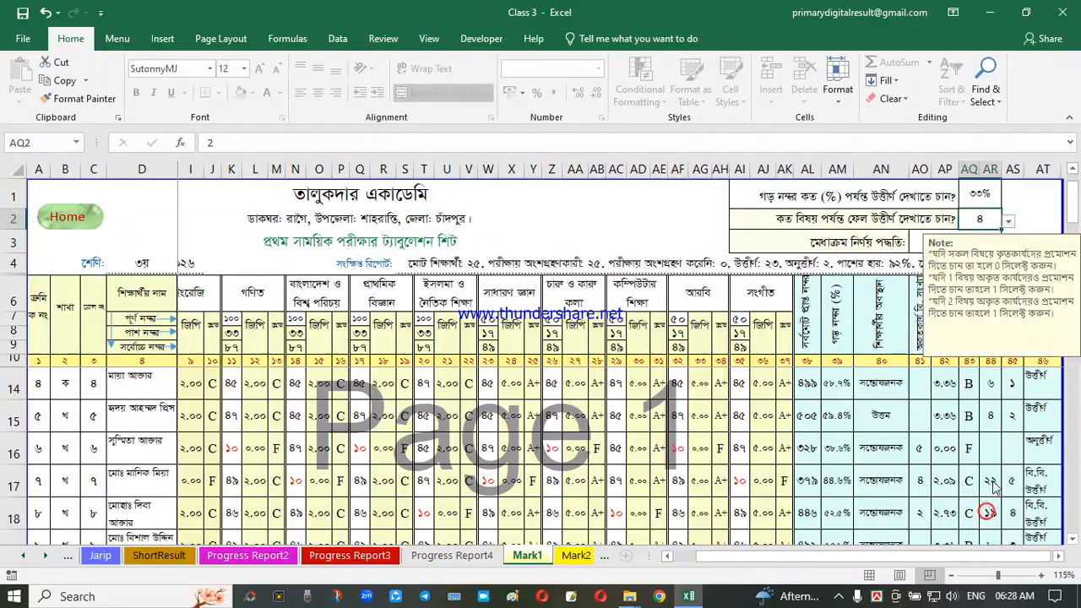
click(1028, 480)
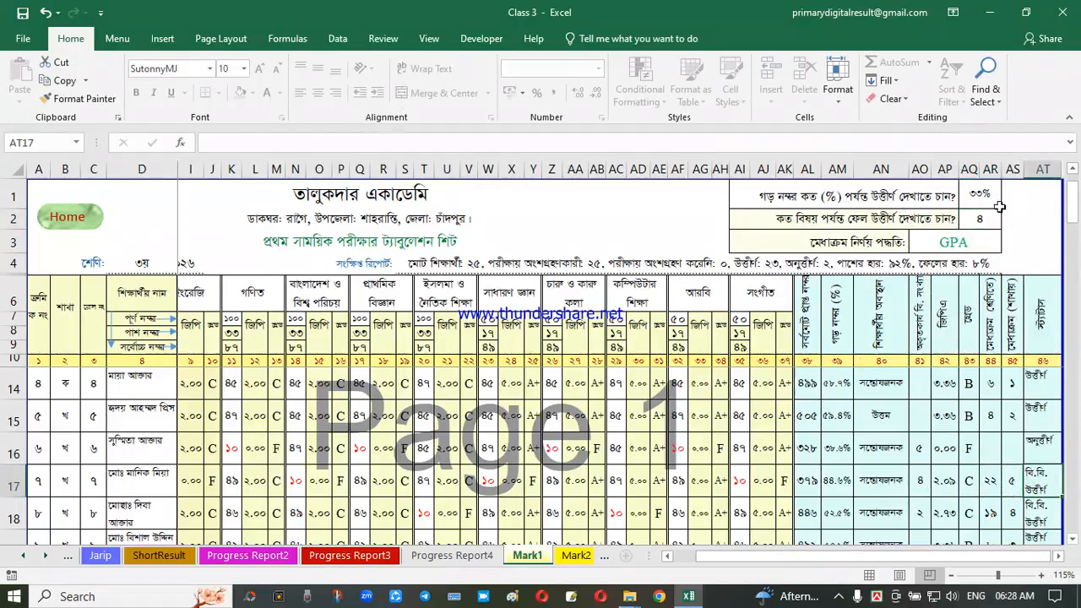
click(838, 406)
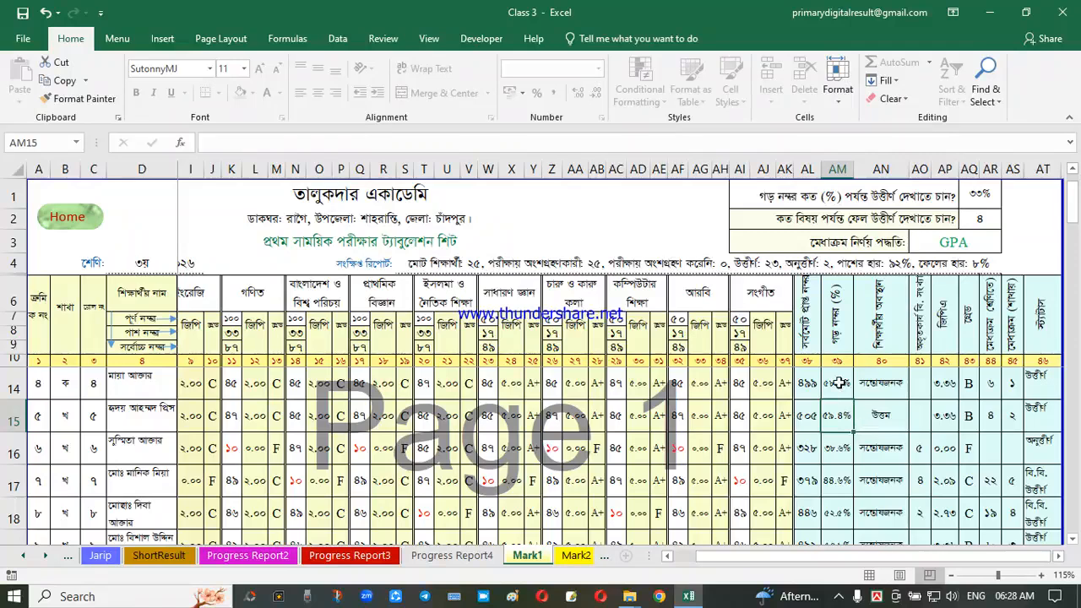
click(838, 383)
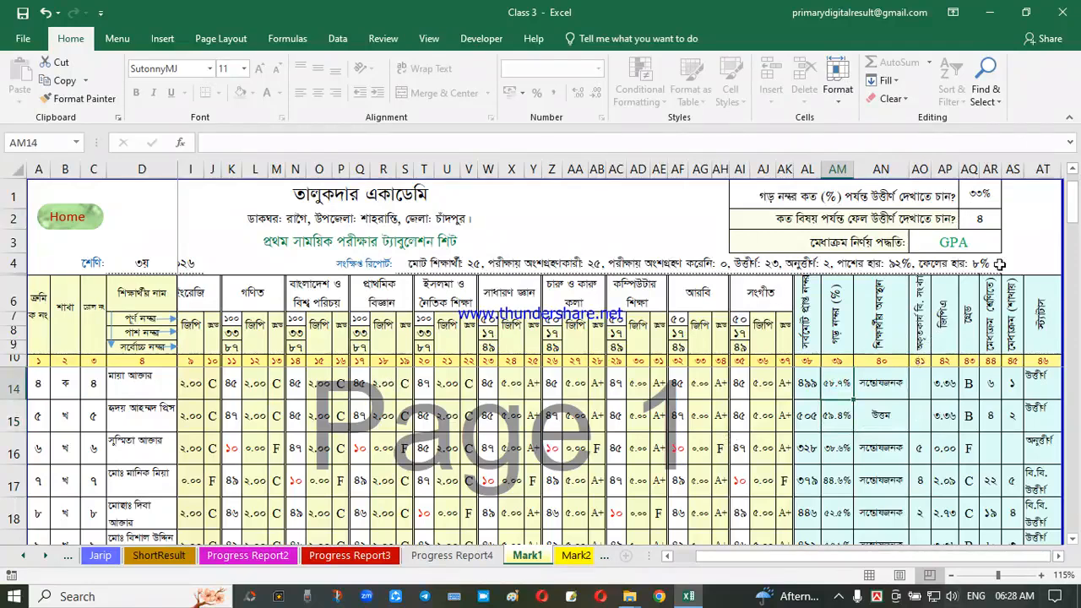
- Set the number of failed subjects still counted as a pass to 0 and check the students' average percentages and standing
click(979, 196)
click(982, 217)
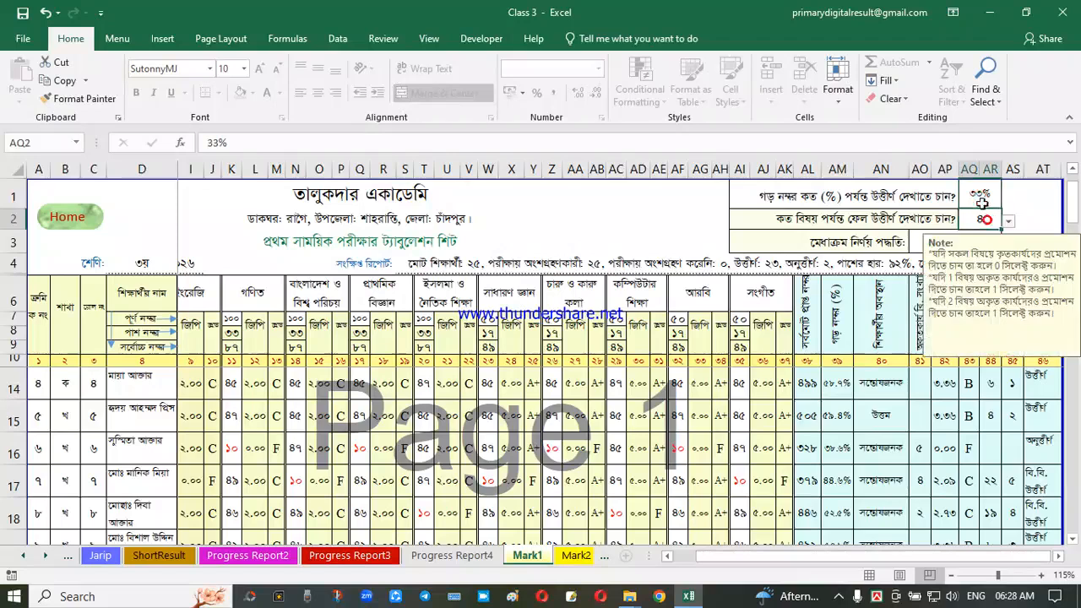
click(824, 382)
click(974, 223)
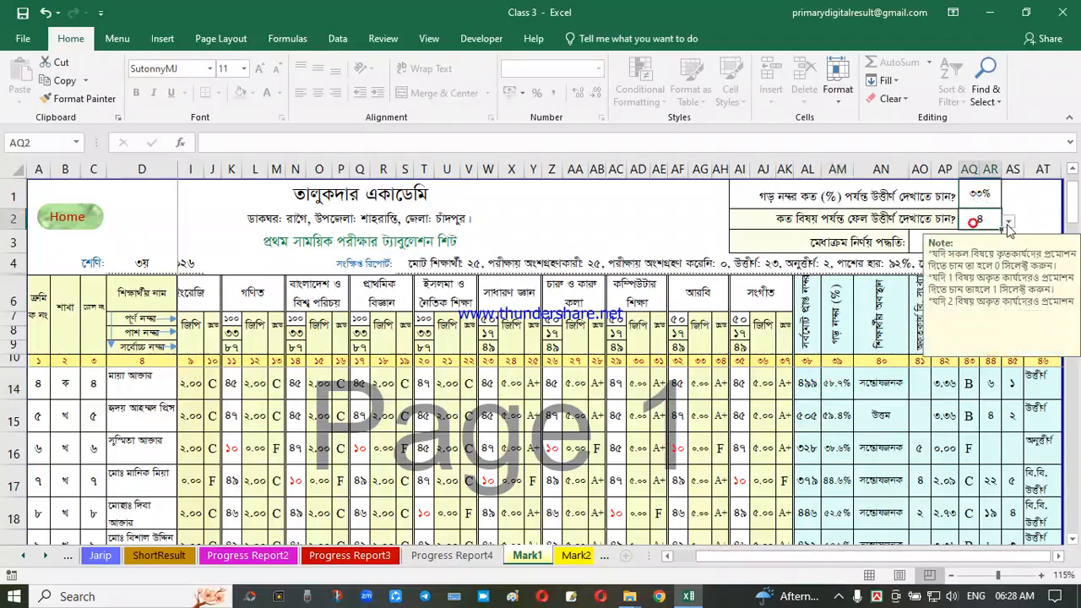
click(1008, 221)
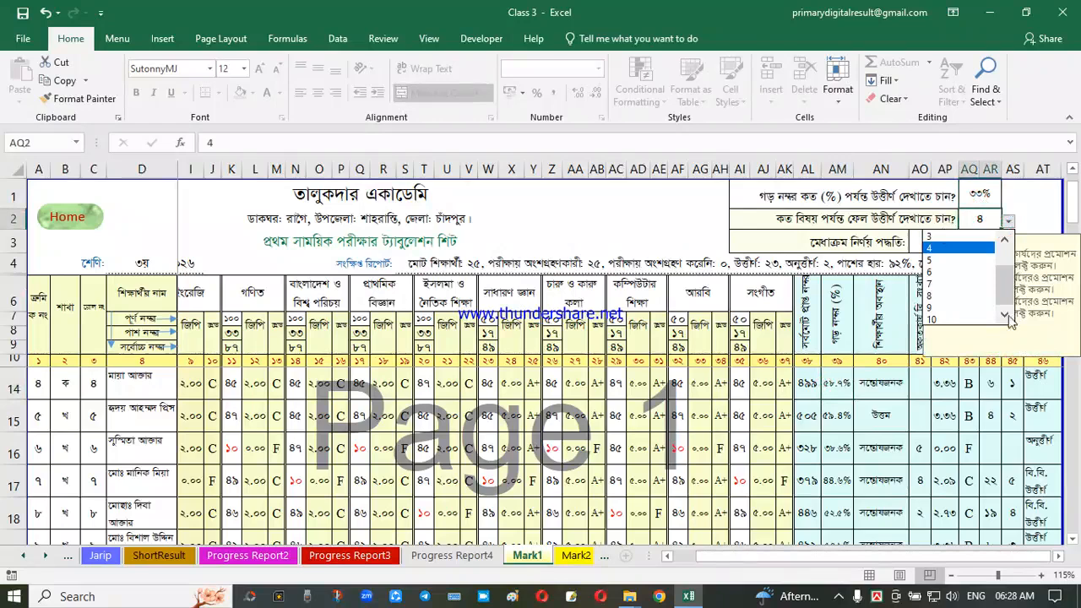
drag(1008, 280, 1007, 258)
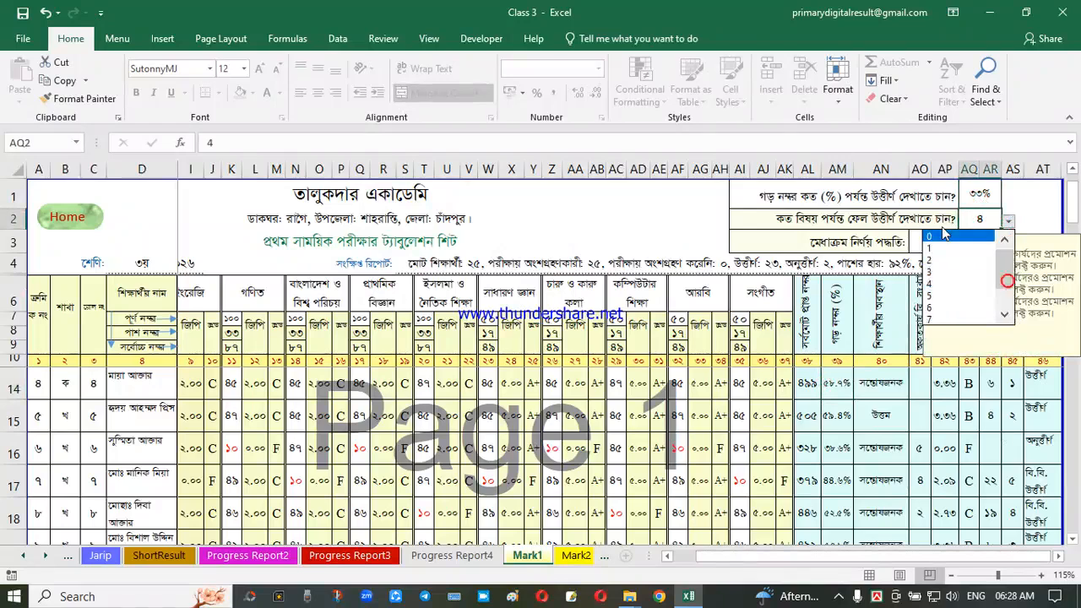
click(936, 237)
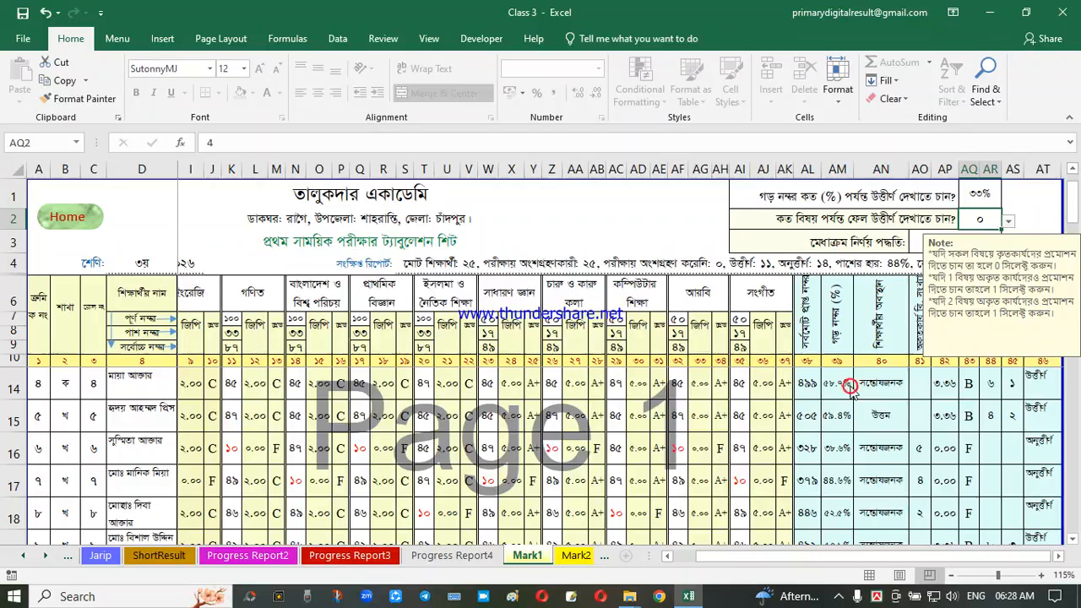
click(847, 385)
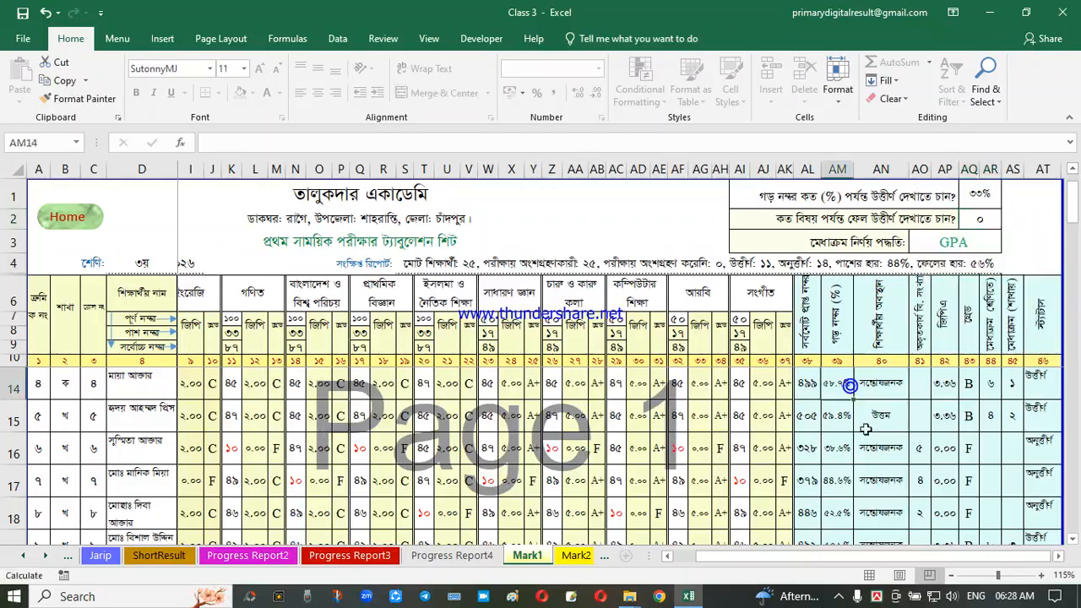
click(895, 428)
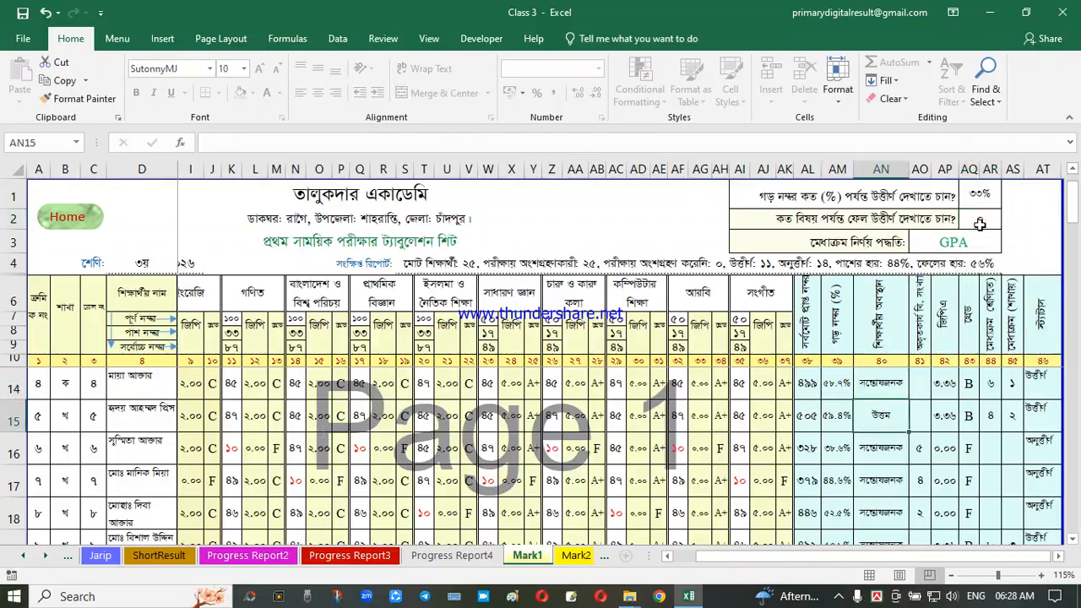
key(Left)
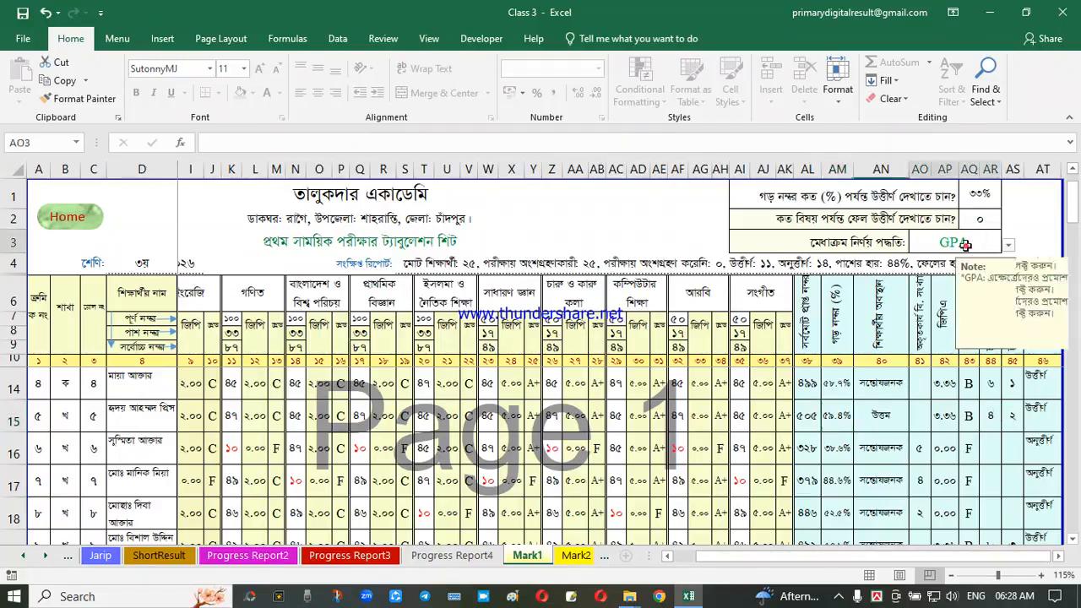
- Set the merit ranking method to Total Marks and check the class ranking of the student with serial number 5
click(964, 245)
click(1008, 247)
click(997, 268)
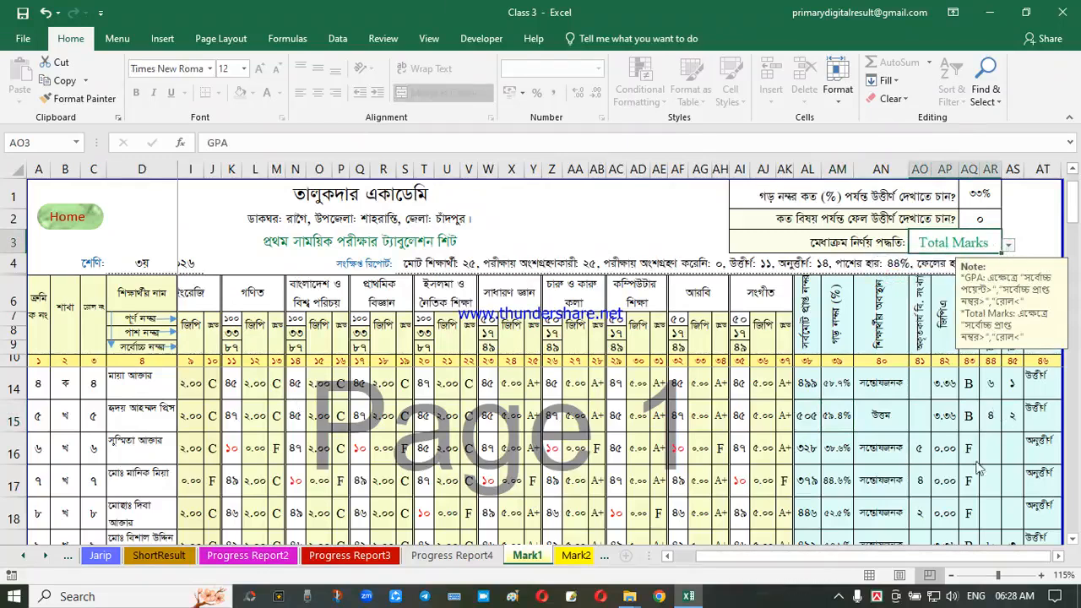
click(972, 418)
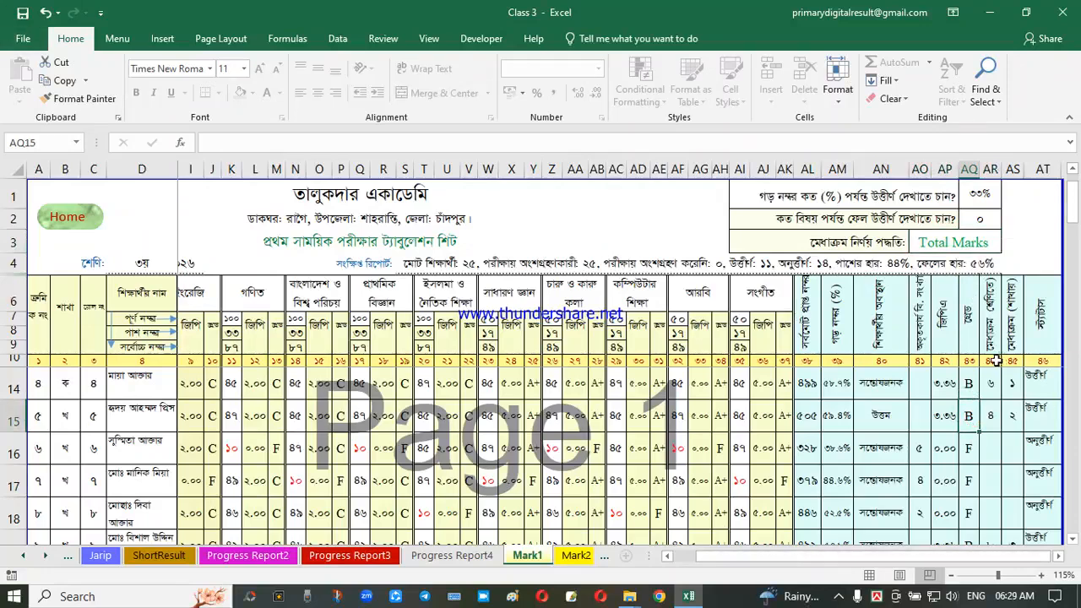
- Set the merit ranking method to GPA and check the grade points and status of the students with serial numbers 4 to 6
click(980, 245)
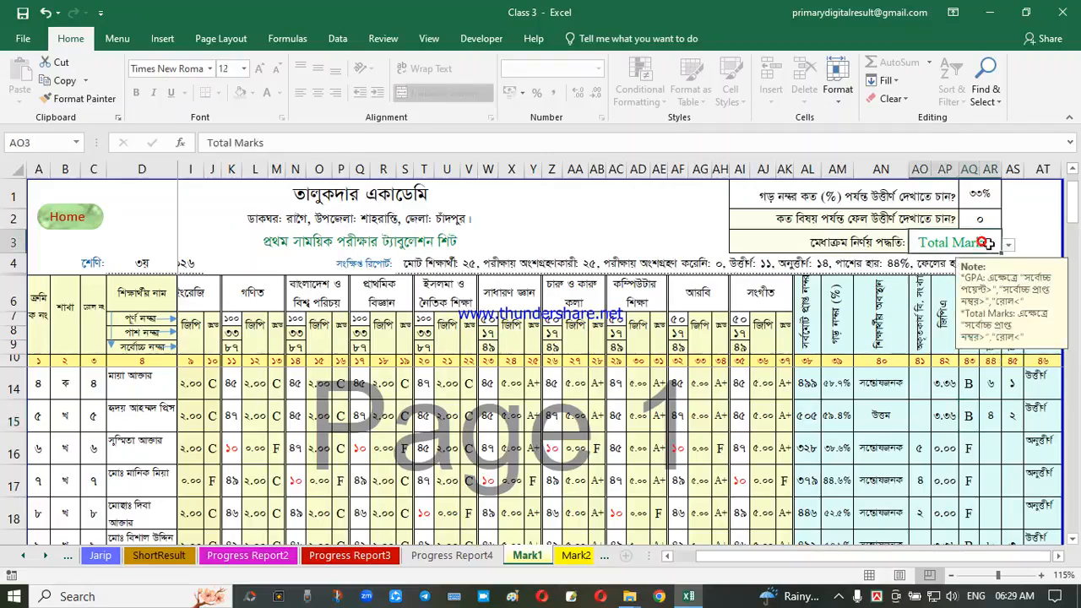
click(1008, 247)
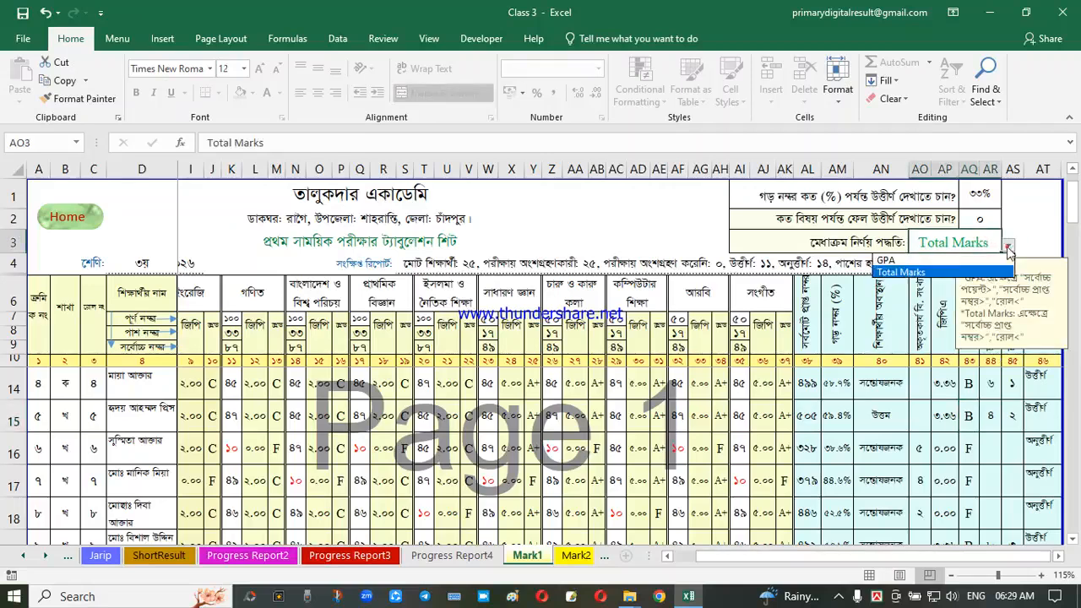
click(885, 260)
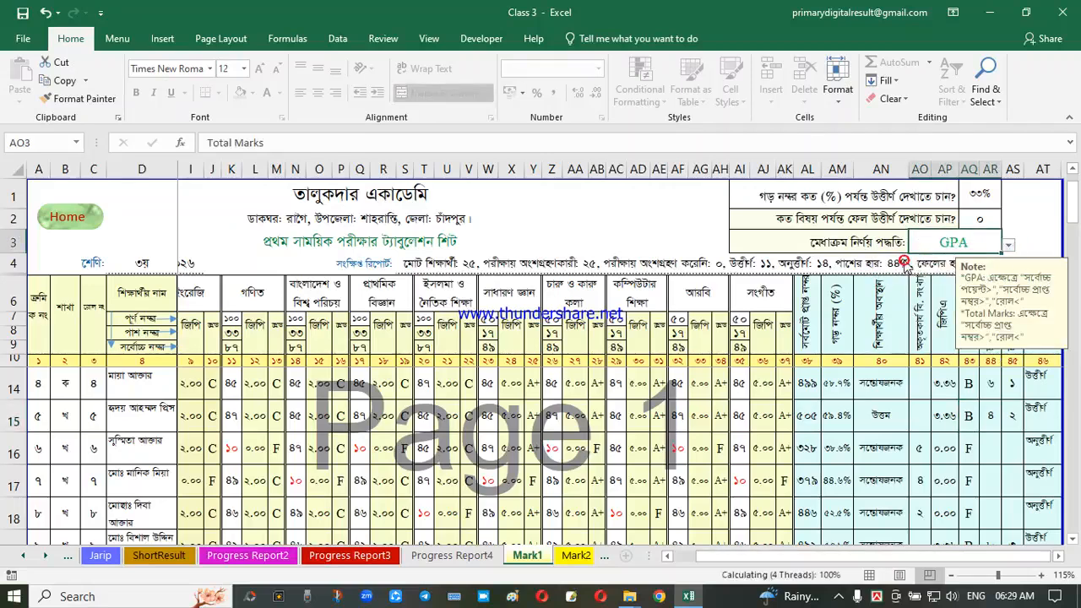
click(978, 437)
click(948, 381)
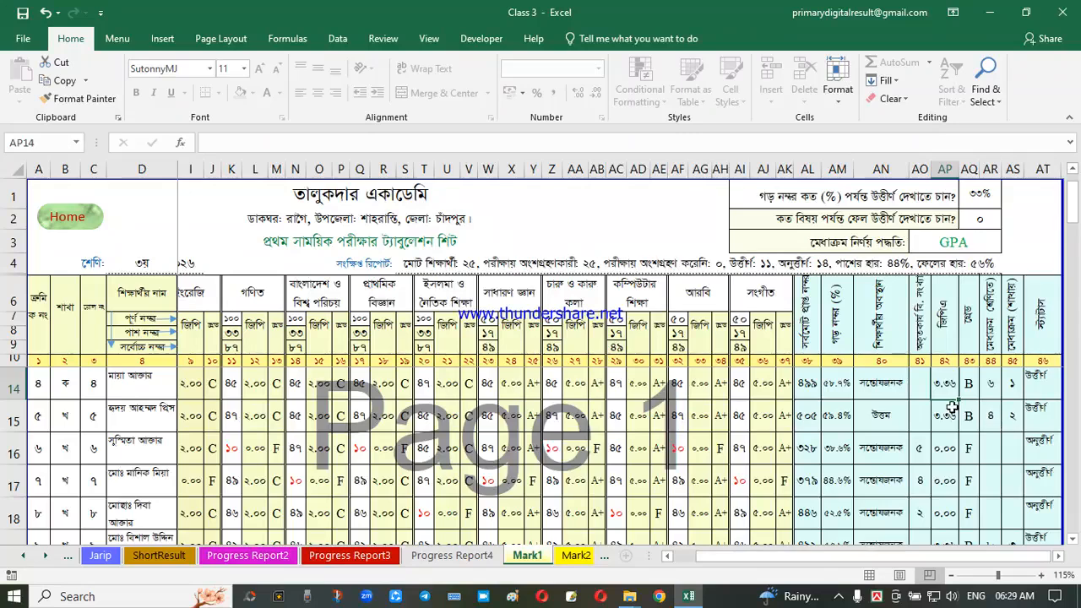
click(1024, 449)
- Examine the marks, grade points and grades entered for the students across the subject columns, from Bangla to music
drag(938, 555, 914, 555)
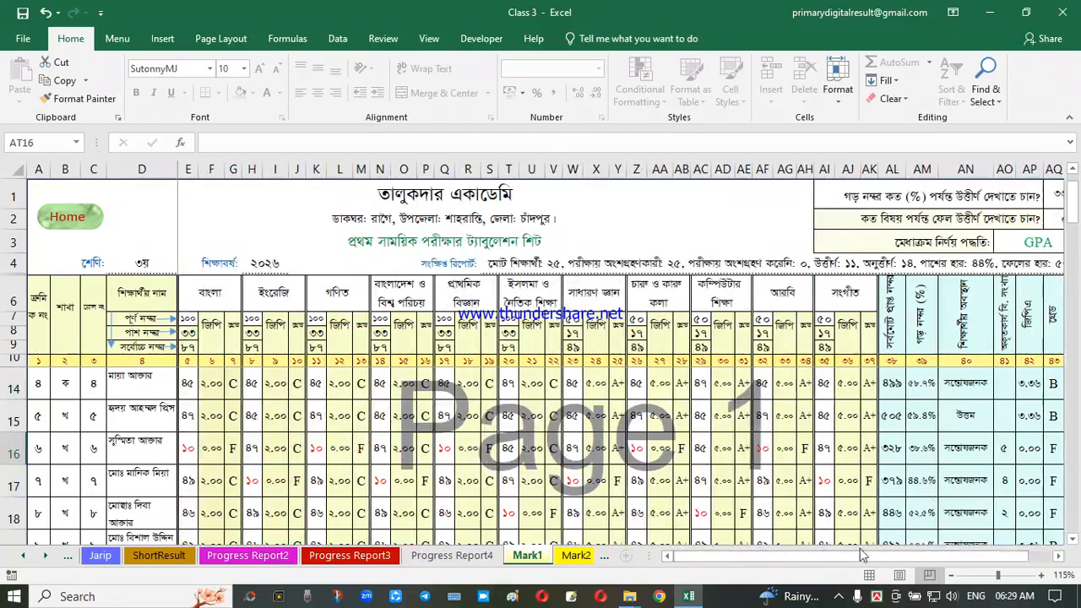
click(225, 433)
drag(187, 383, 187, 446)
click(299, 416)
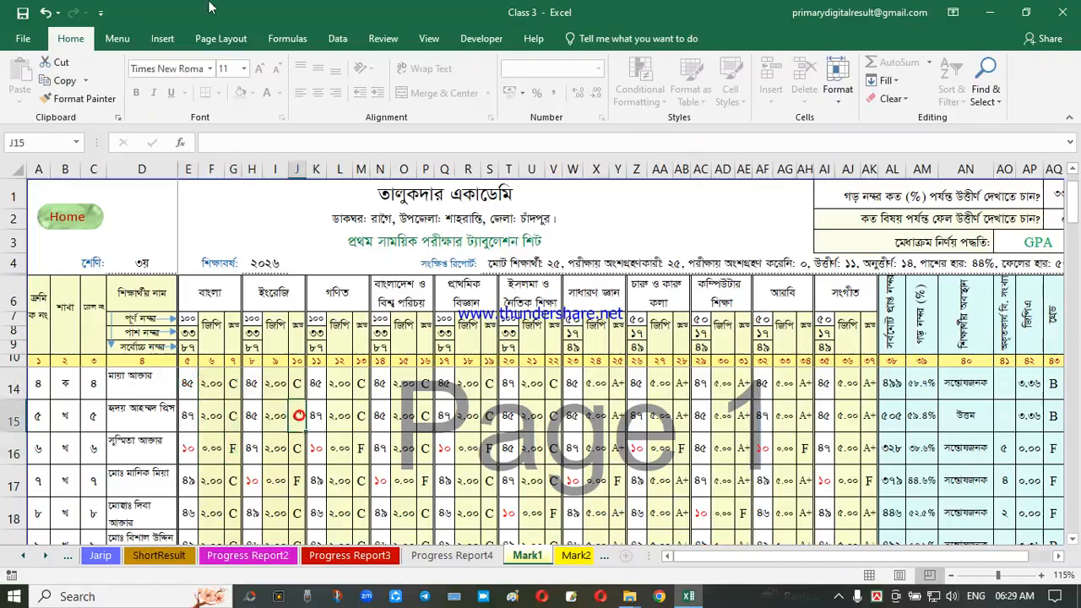
click(308, 416)
scroll(305, 413, up, 1)
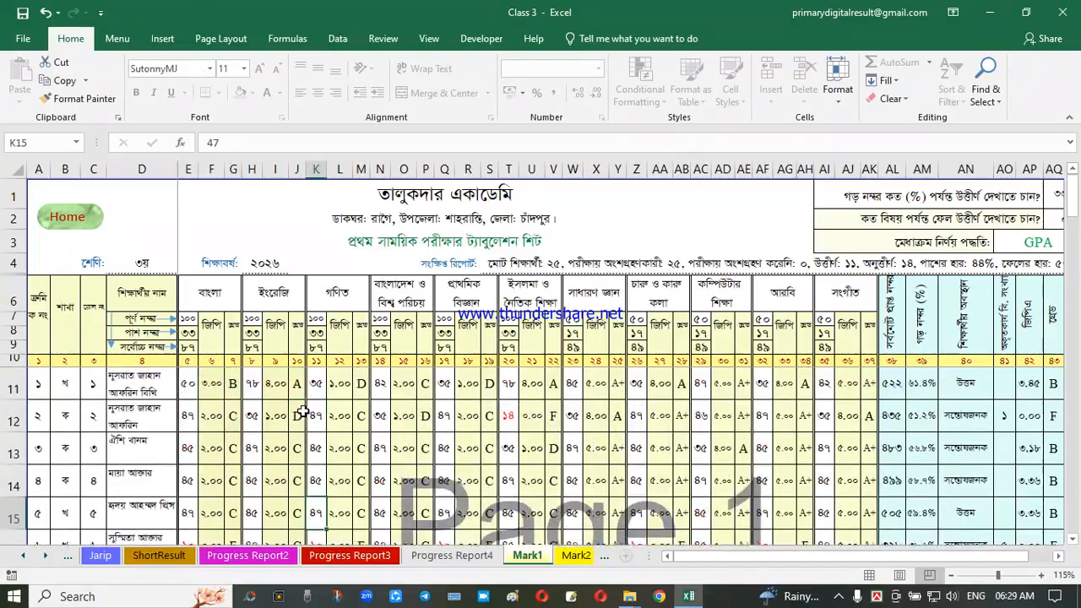
click(187, 385)
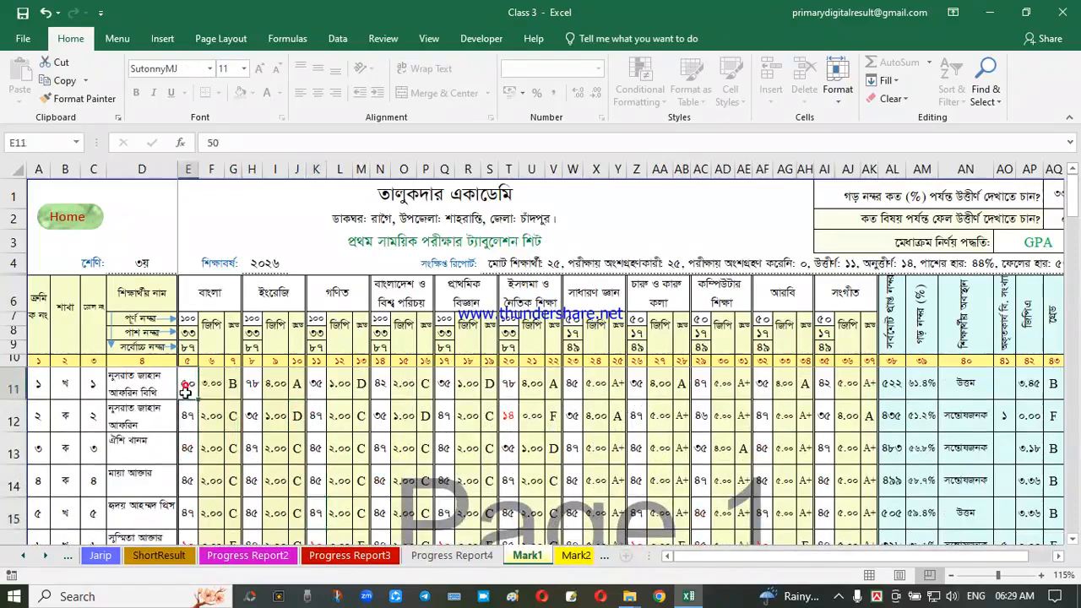
click(360, 390)
click(357, 419)
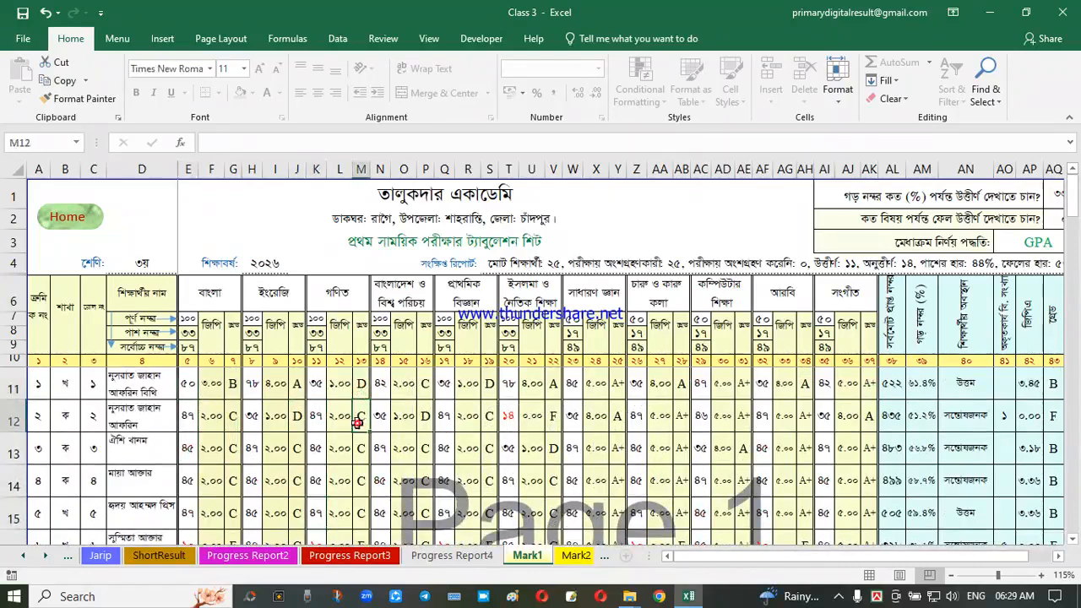
click(497, 414)
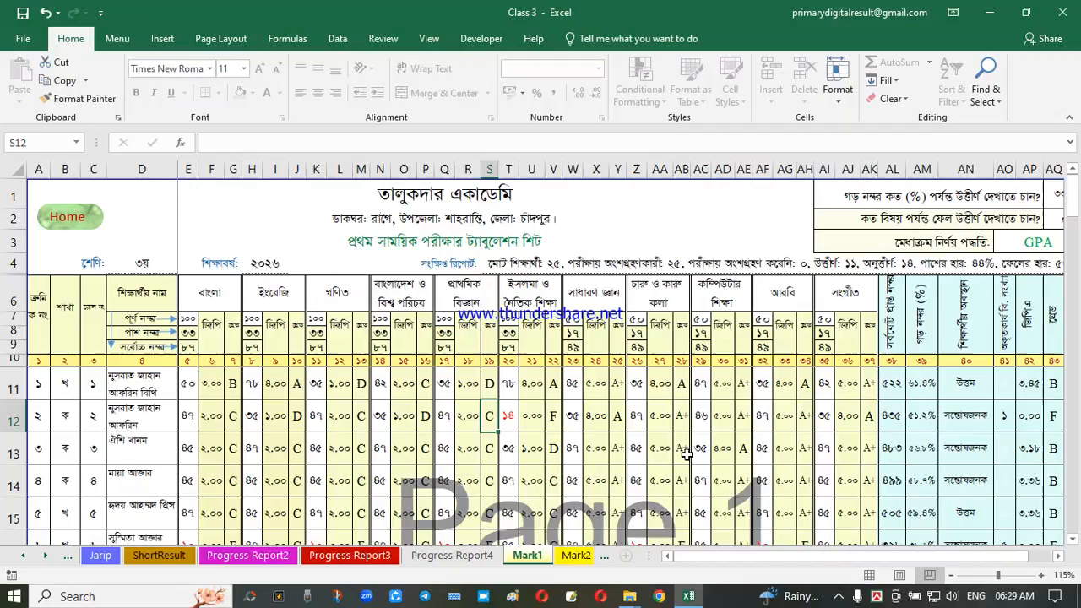
click(835, 446)
- Review the first-term summary report line with its participation, pass and fail figures, along with the students' result columns
click(681, 269)
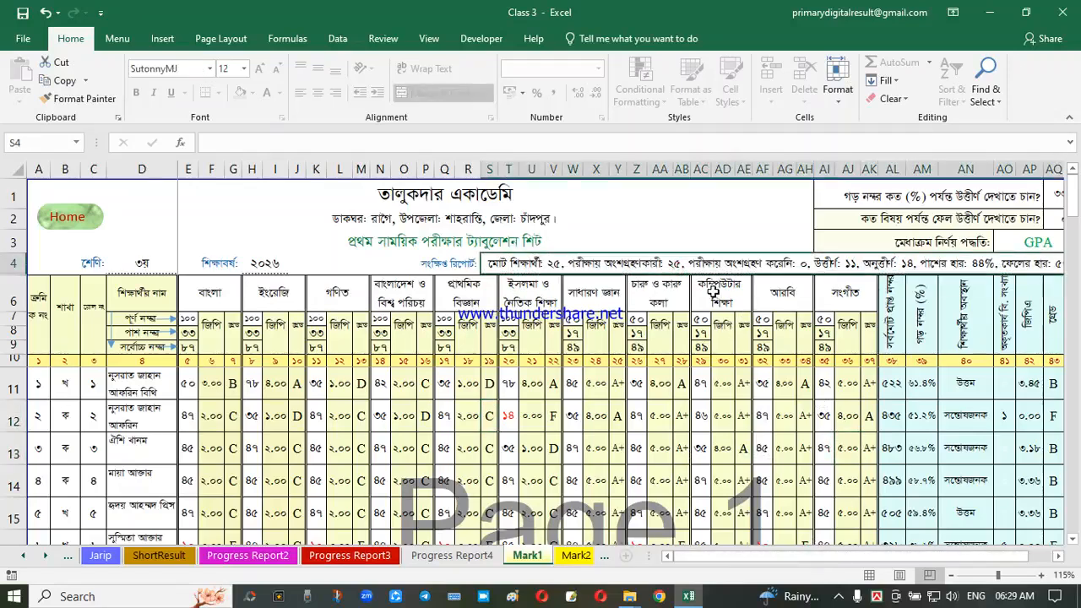
drag(824, 557, 860, 564)
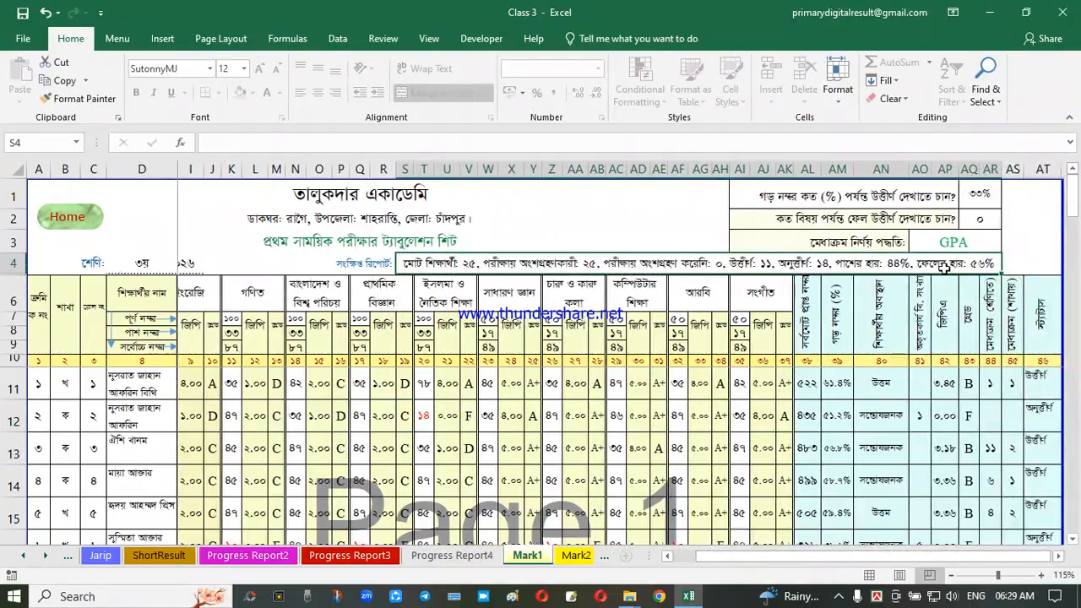
click(848, 440)
drag(902, 559, 760, 591)
click(715, 386)
click(573, 482)
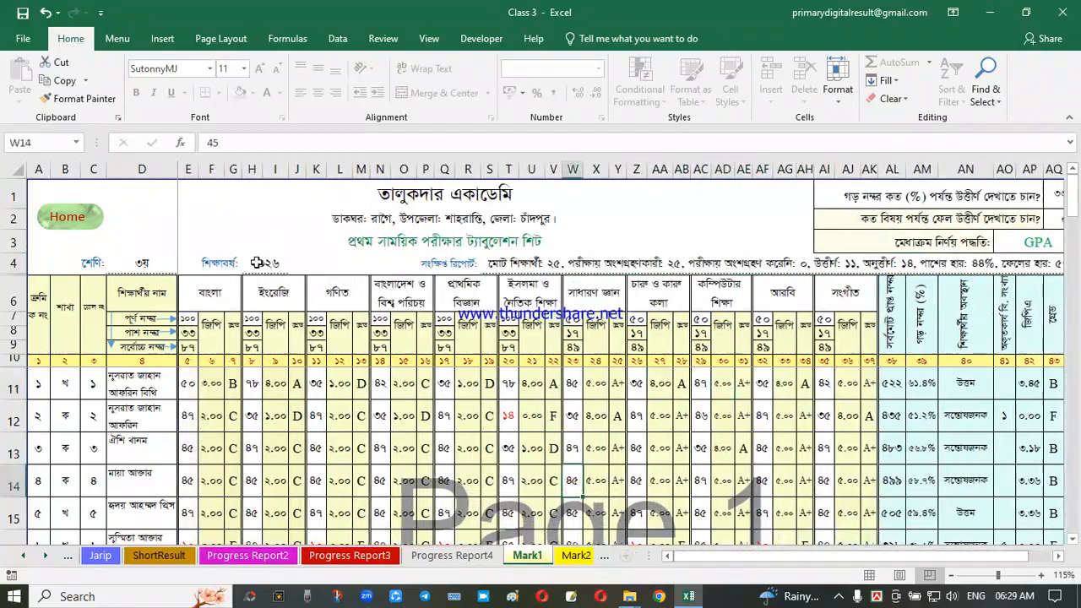
- Open the second-term exam marks entry sheet from the home page and check its average-percentage, failed-subject and merit-method criteria
click(77, 220)
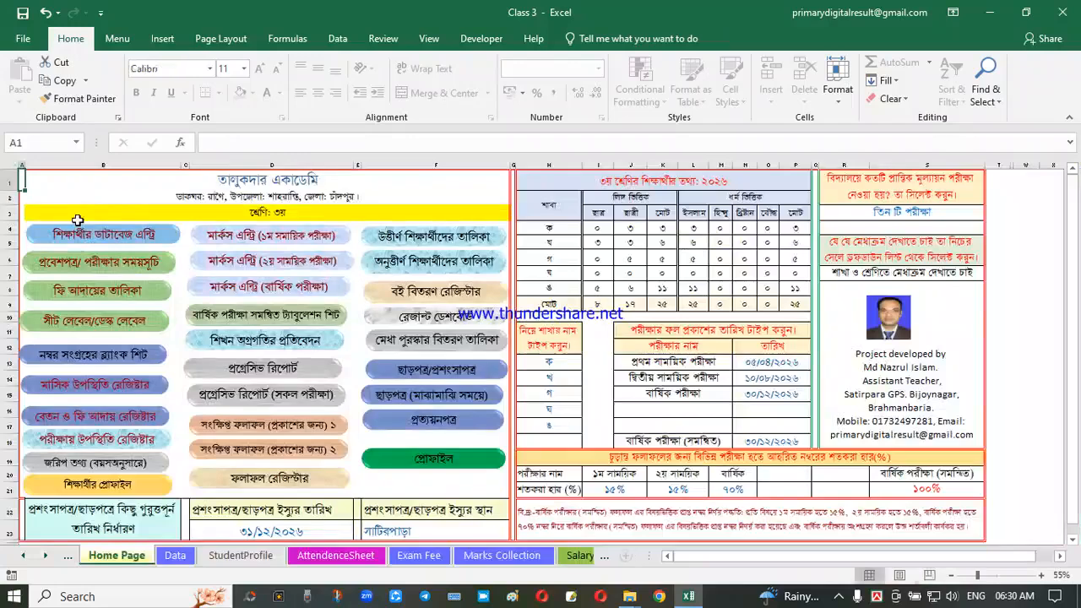
click(263, 271)
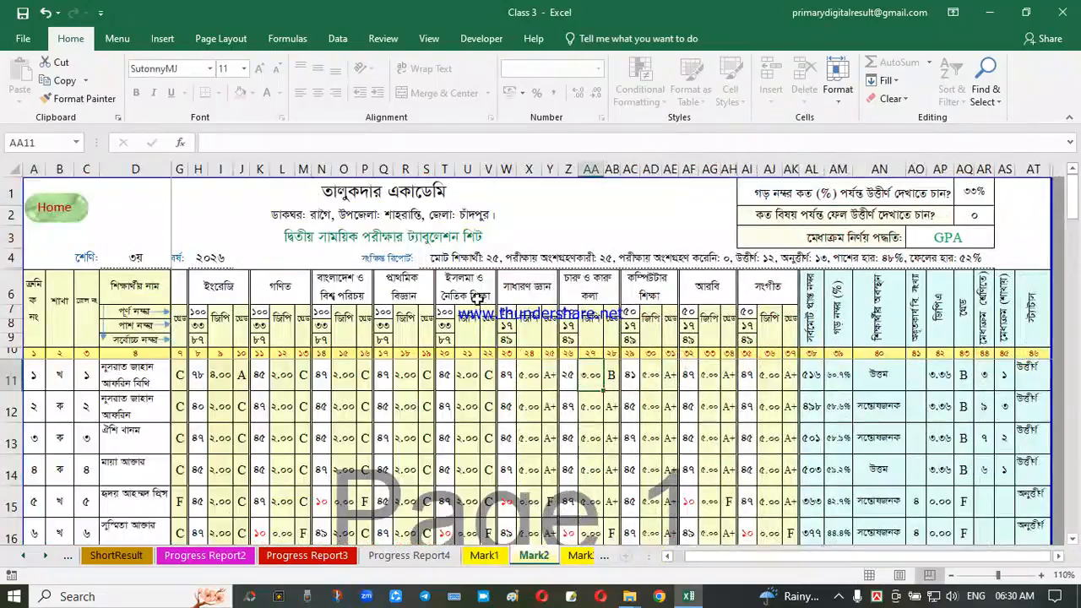
click(885, 193)
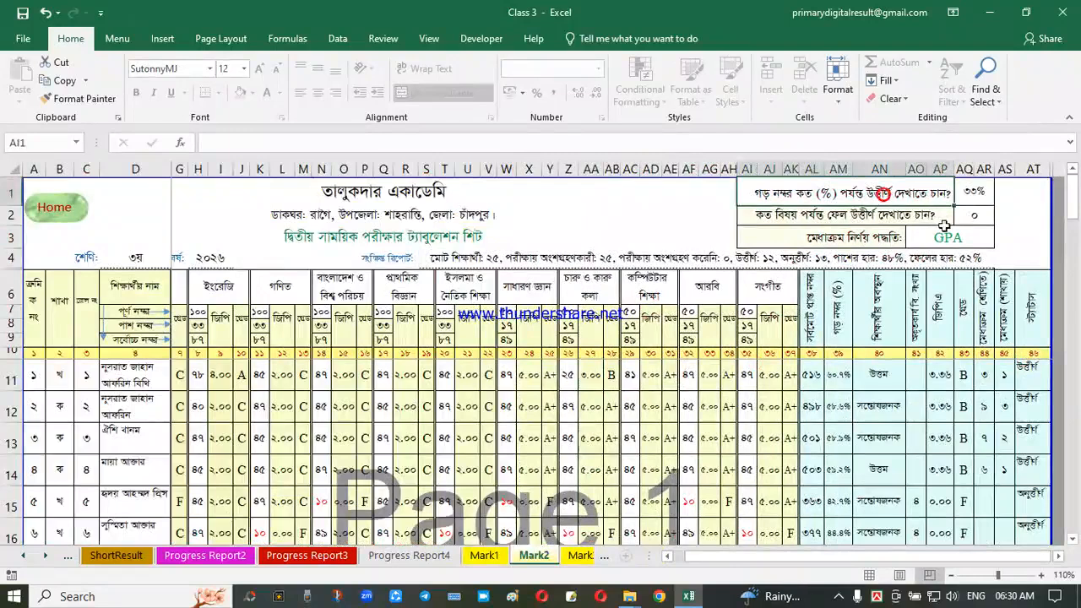
click(972, 218)
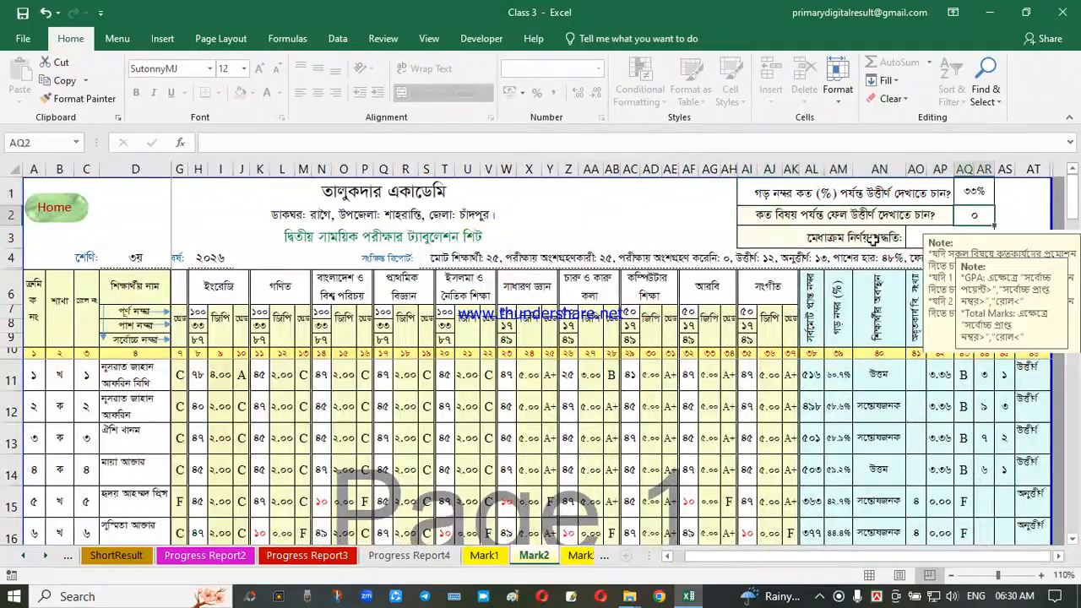
click(833, 350)
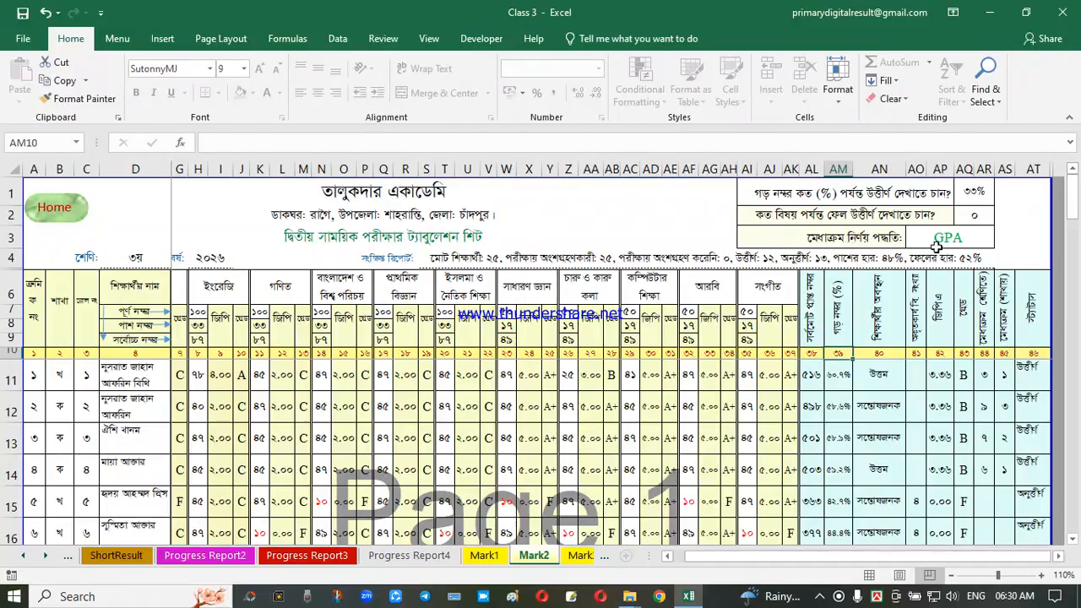
key(Up)
key(Left)
key(Left)
key(Left)
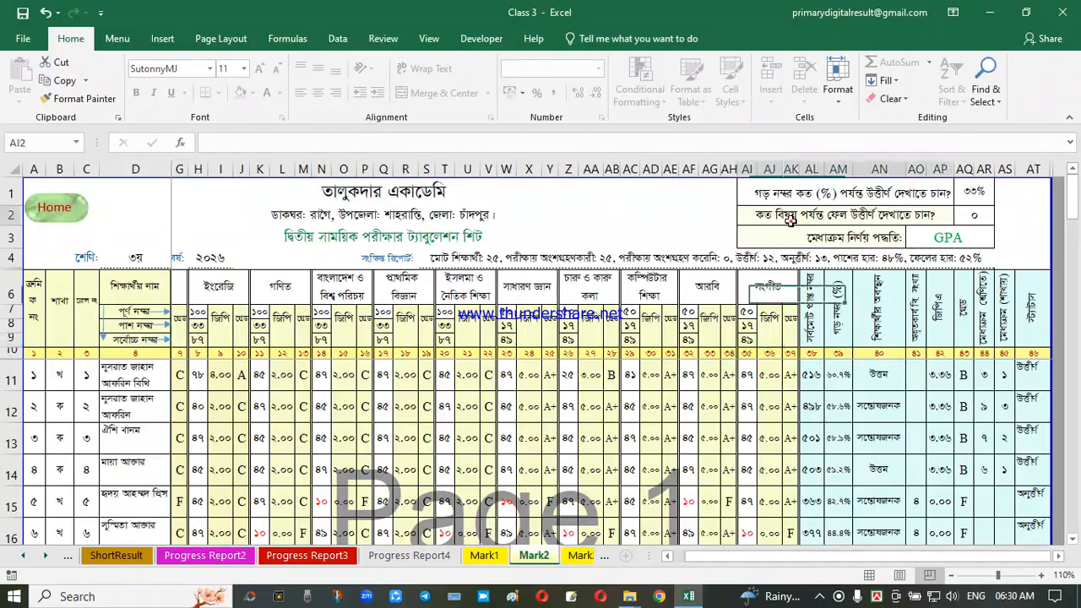
click(982, 216)
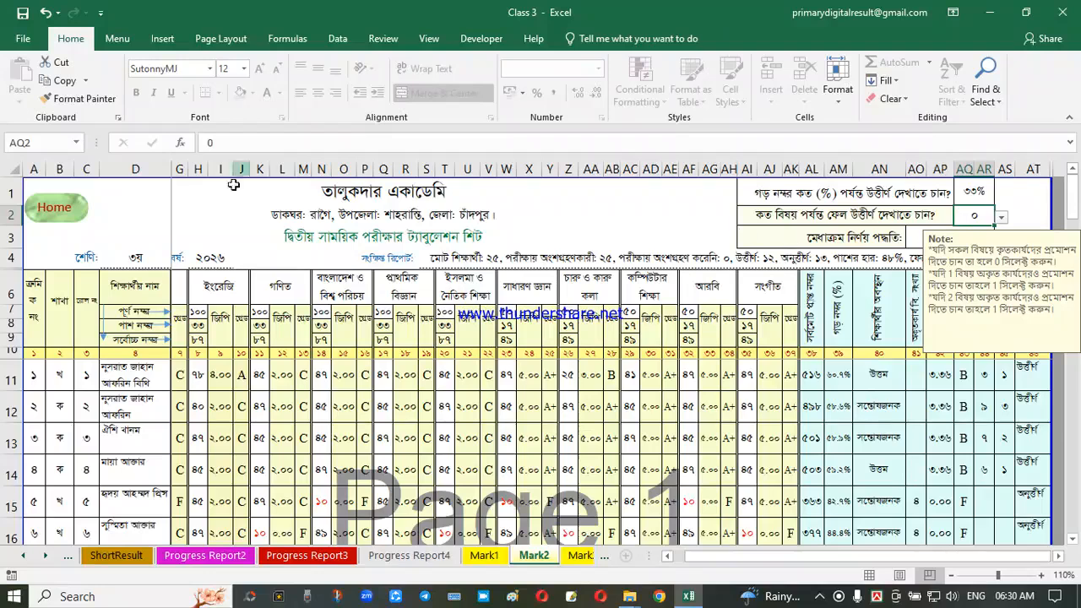
- Return to the home page and open the annual exam marks entry sheet to view its tabulation
click(74, 211)
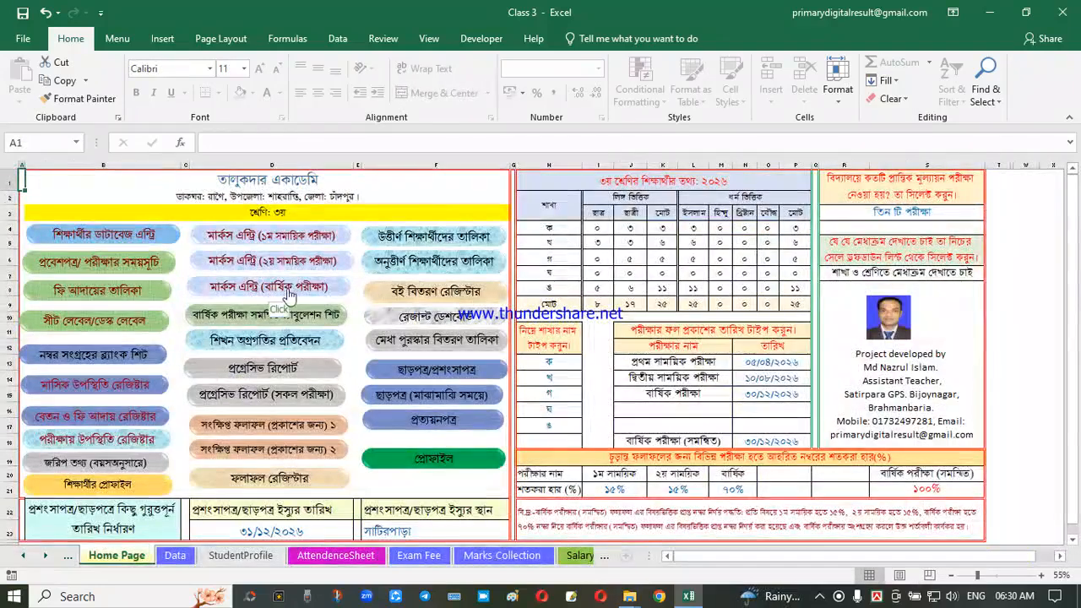
click(247, 299)
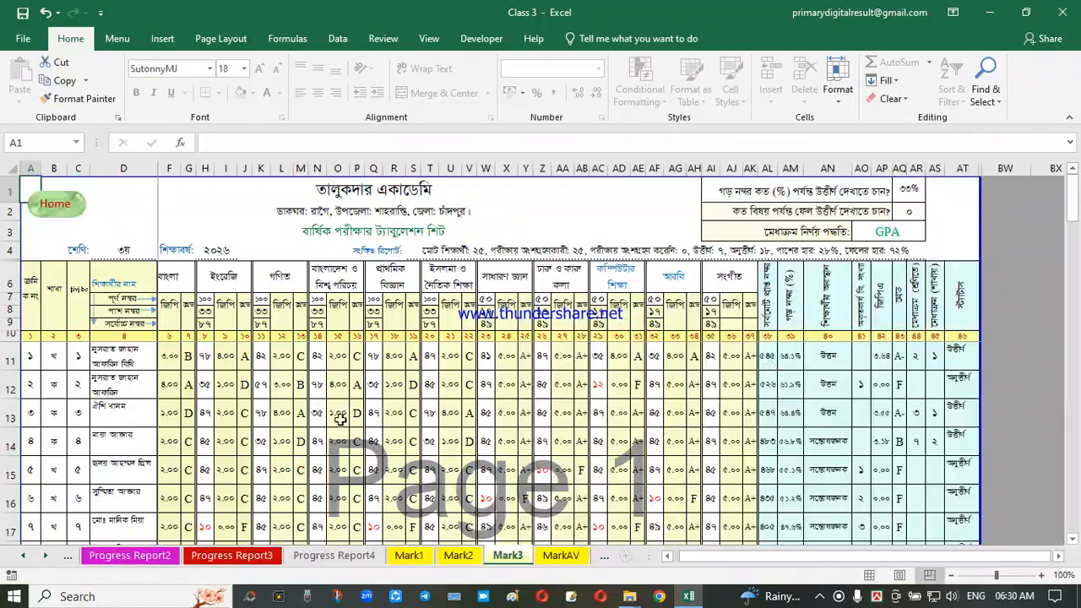
click(430, 414)
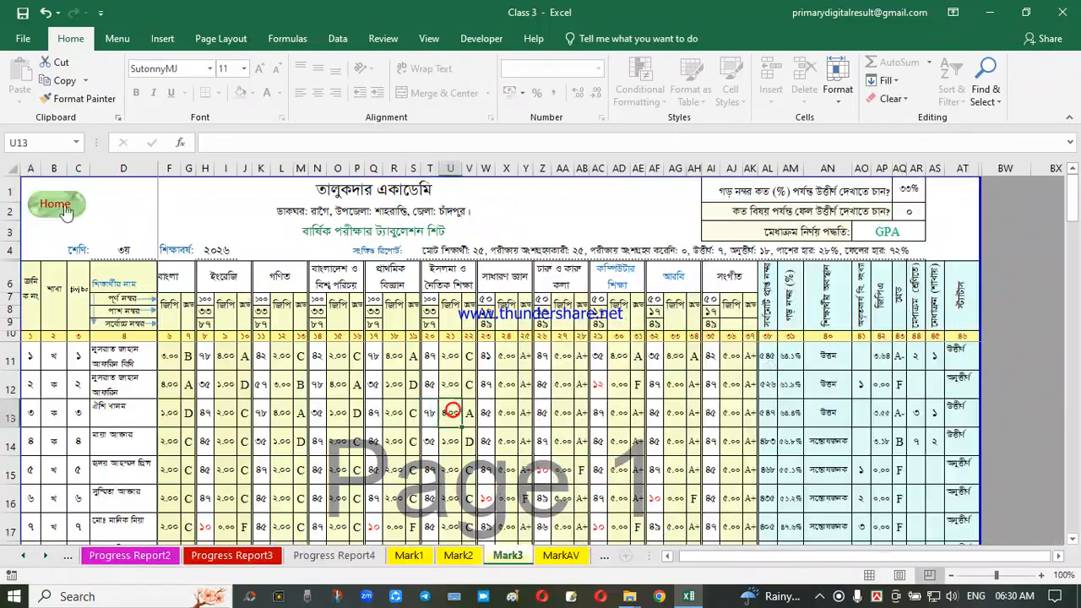
- Go back through the home page to the first-term marks entry sheet and select the Bangla subject heading
click(61, 207)
click(289, 235)
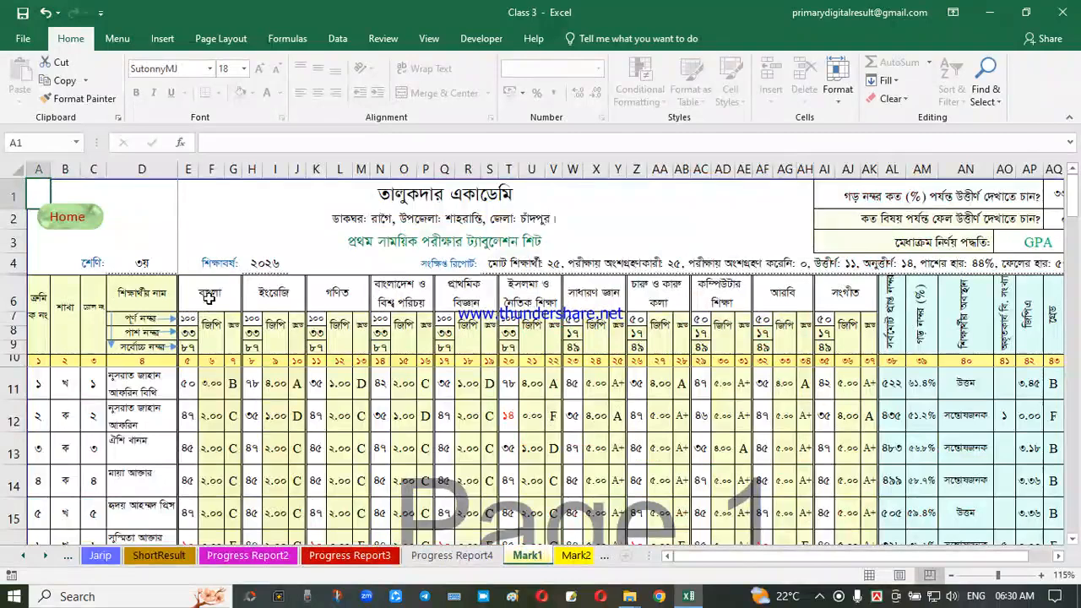
click(208, 297)
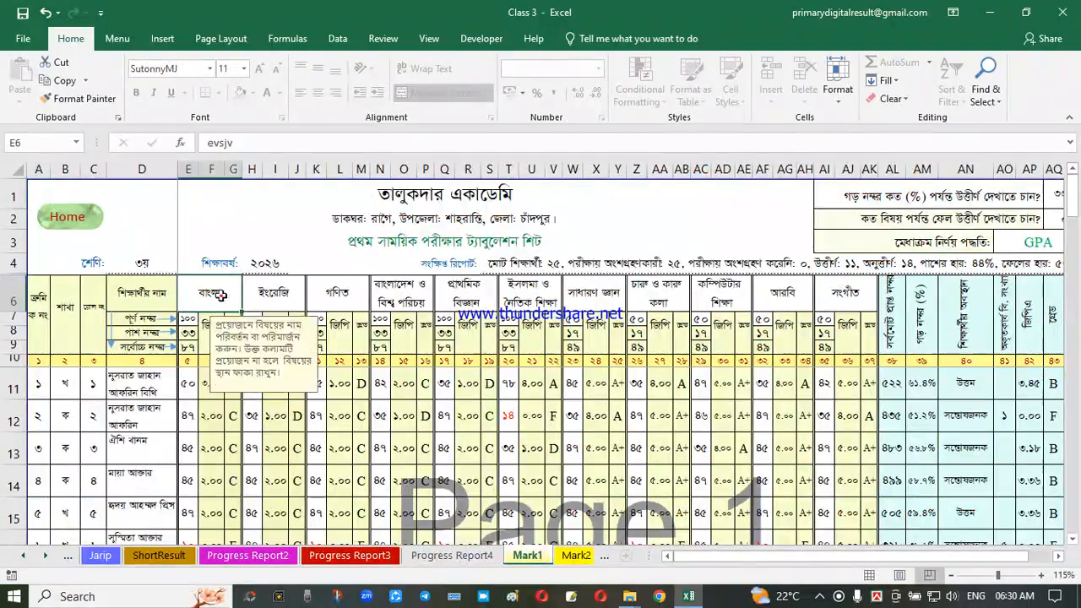
- Look across the first-term sheet's subject headings and the full-mark, pass-mark and highest-mark rows beneath them
key(Right)
key(Right)
key(Right)
key(Right)
key(Right)
key(Down)
key(Left)
key(Left)
key(Left)
key(Left)
key(Left)
key(Left)
key(Left)
key(Left)
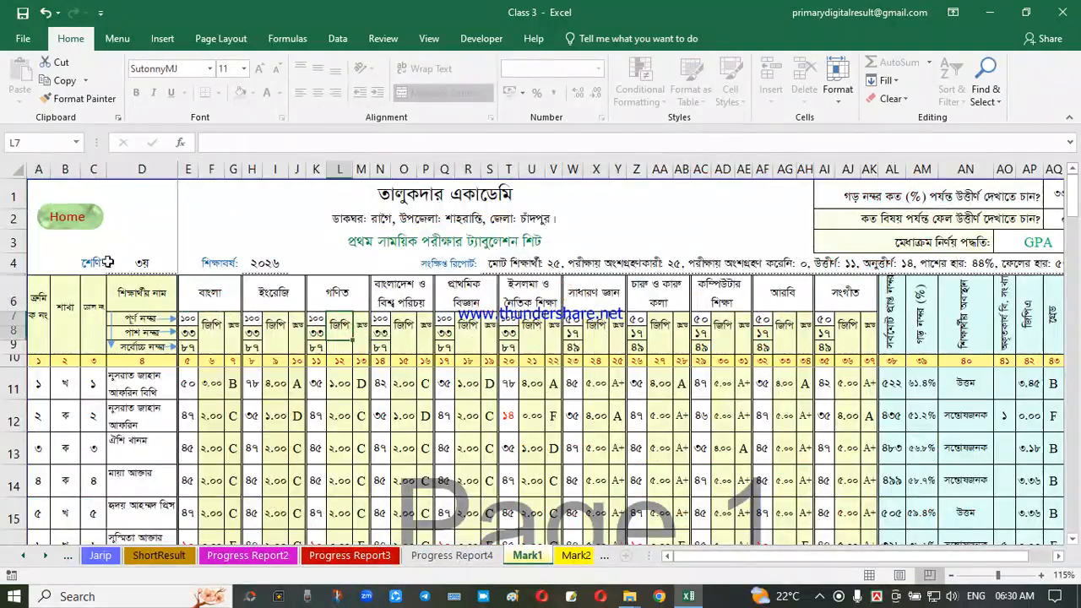
- Open the combined annual exam tabulation sheet through the home page and review its average-percentage criterion, performance column and the sixth student's failed-subject count
click(80, 223)
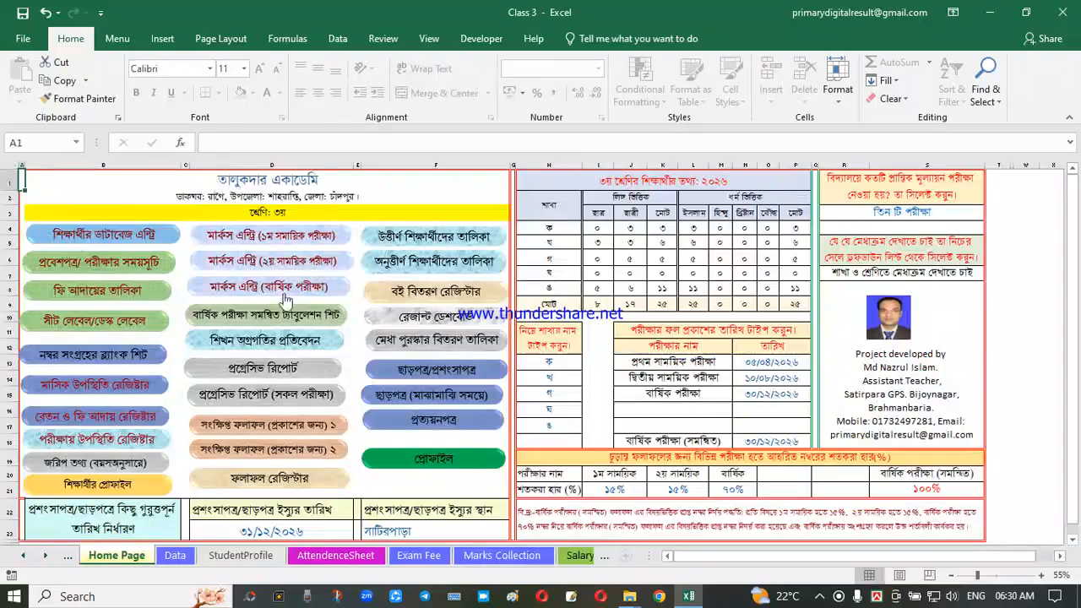
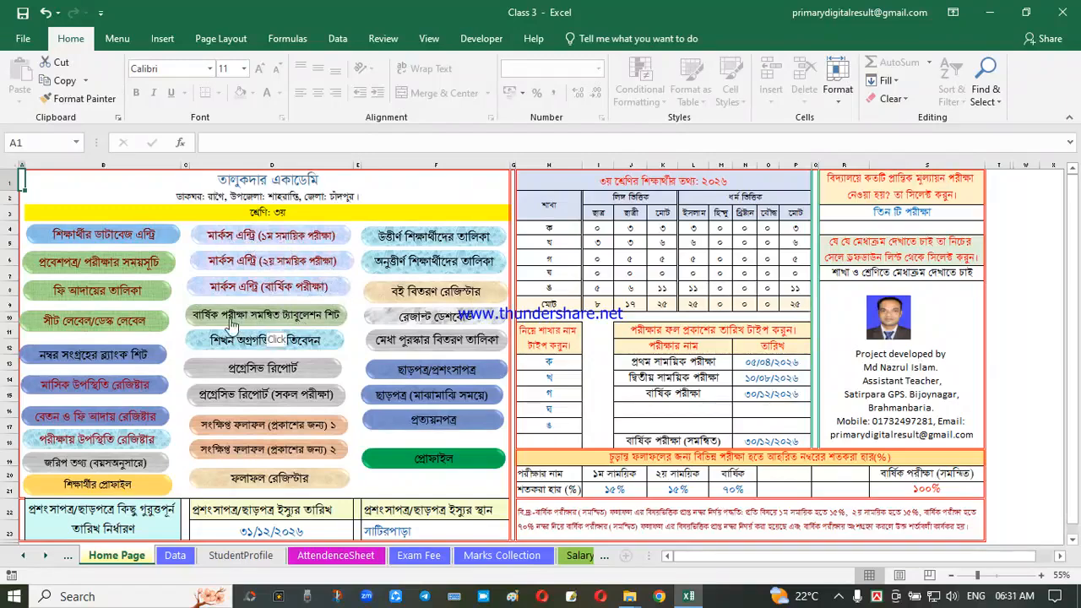
click(285, 316)
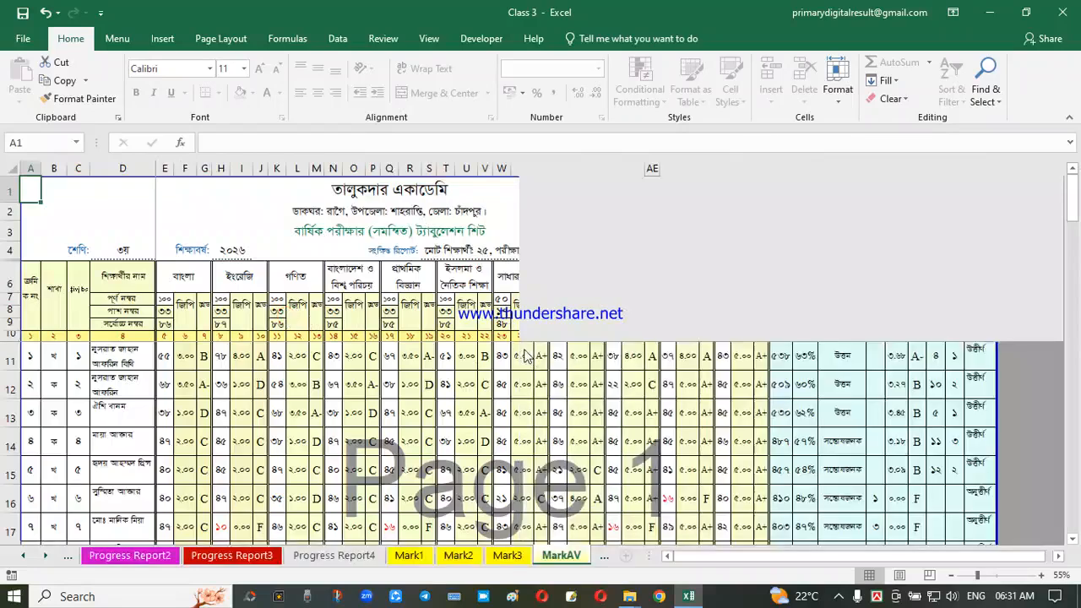
click(624, 345)
drag(841, 355, 840, 337)
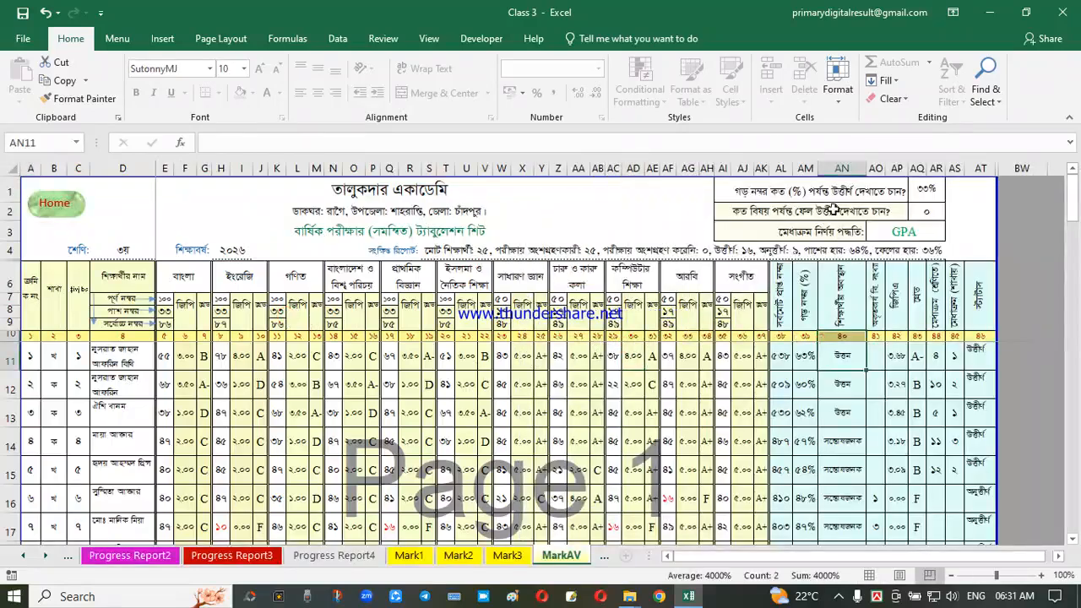
click(851, 192)
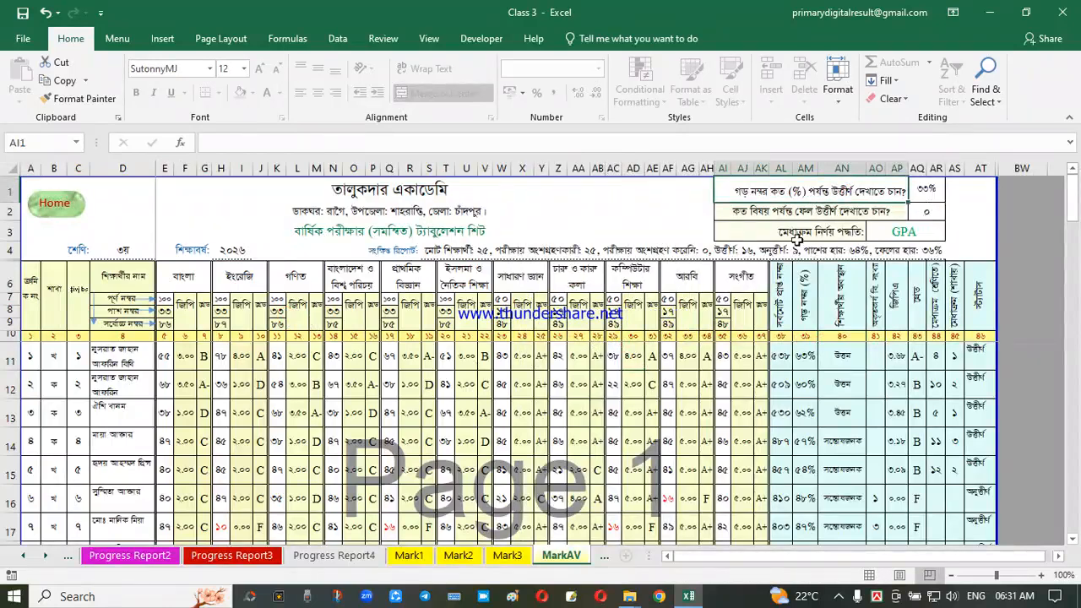
click(846, 355)
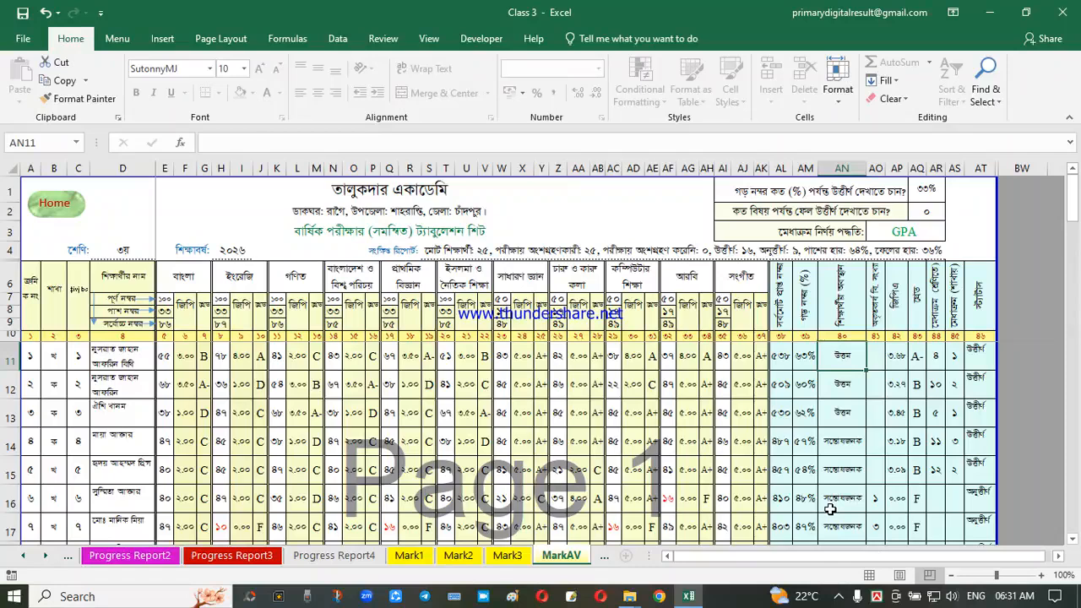
click(876, 503)
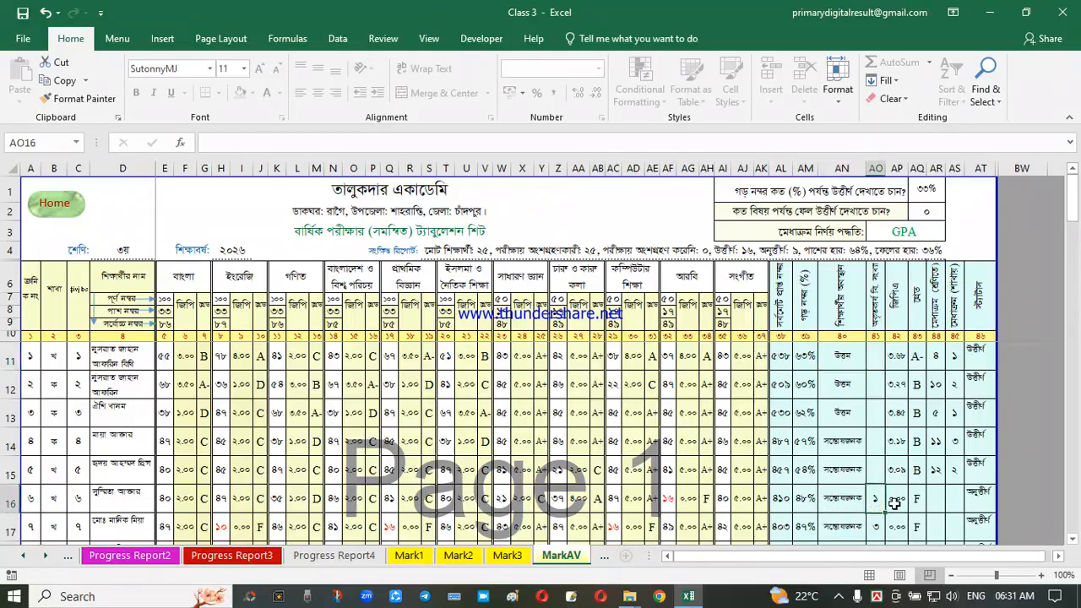
- Set the failed-subject limit for passing to 1 on the combined annual sheet and check the sixth student's status
click(927, 213)
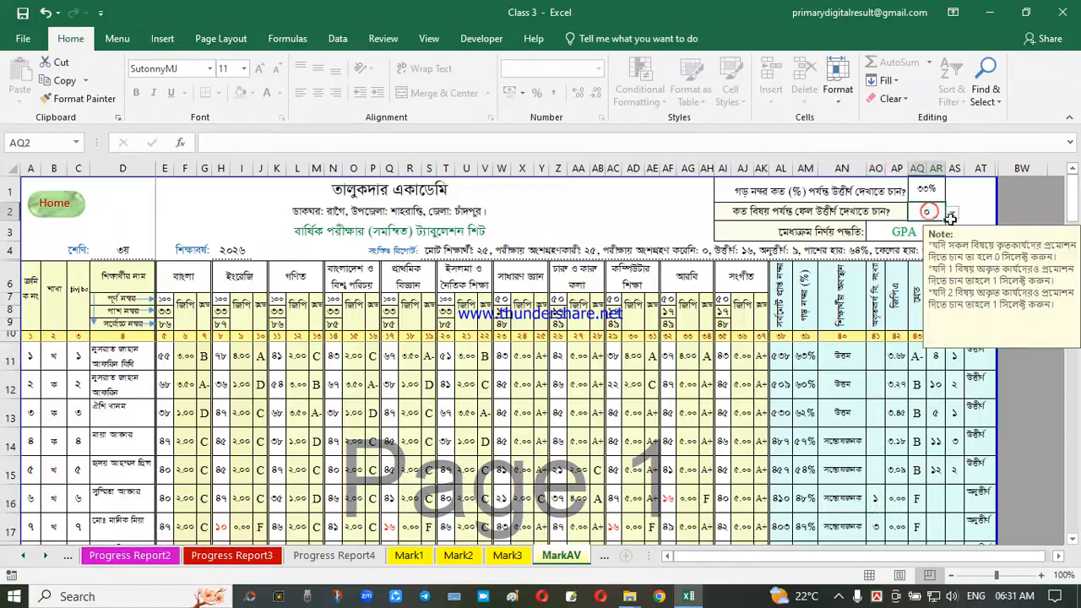
click(950, 218)
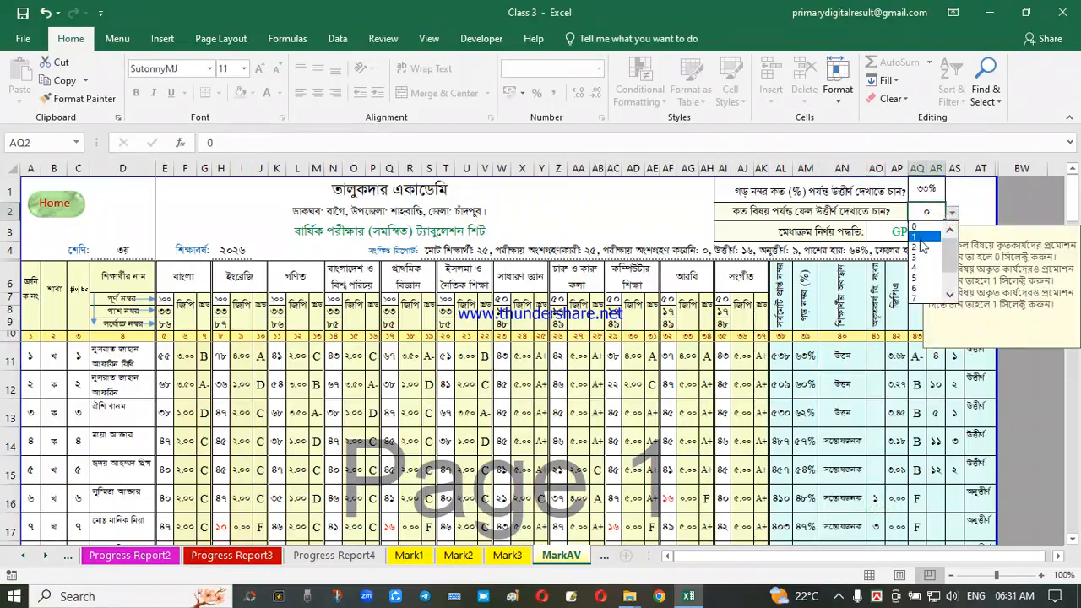
click(920, 238)
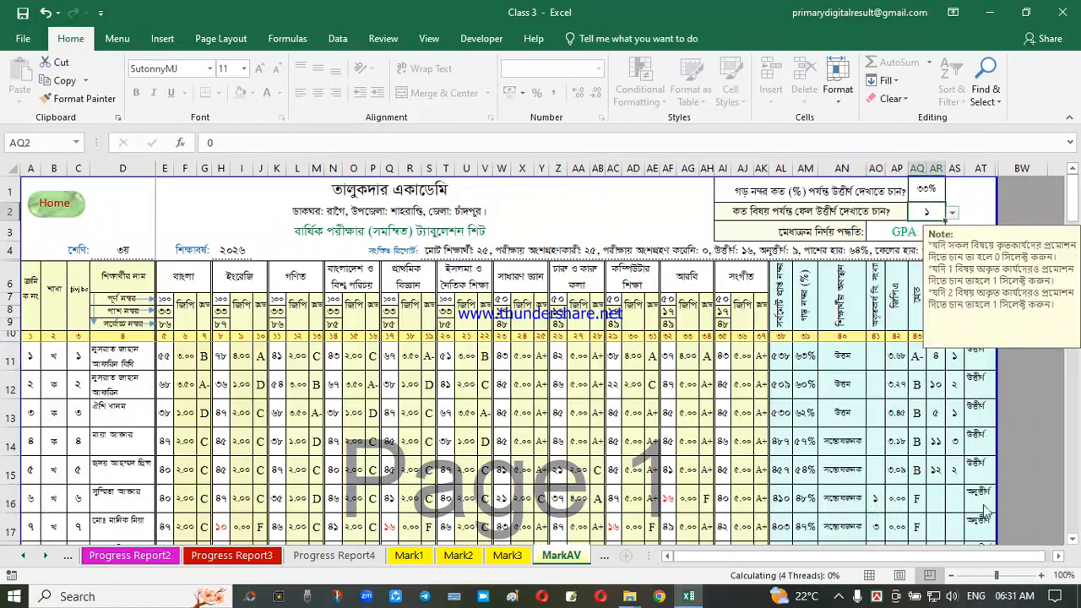
click(989, 503)
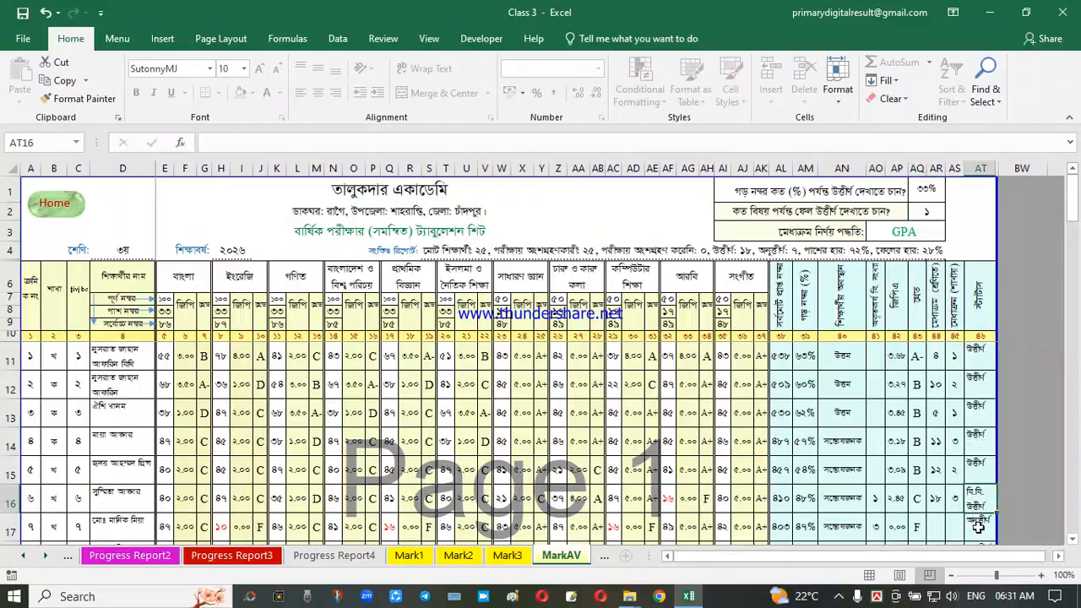
- Set the combined annual sheet's failed-subject limit for passing back to 0
click(936, 211)
click(955, 214)
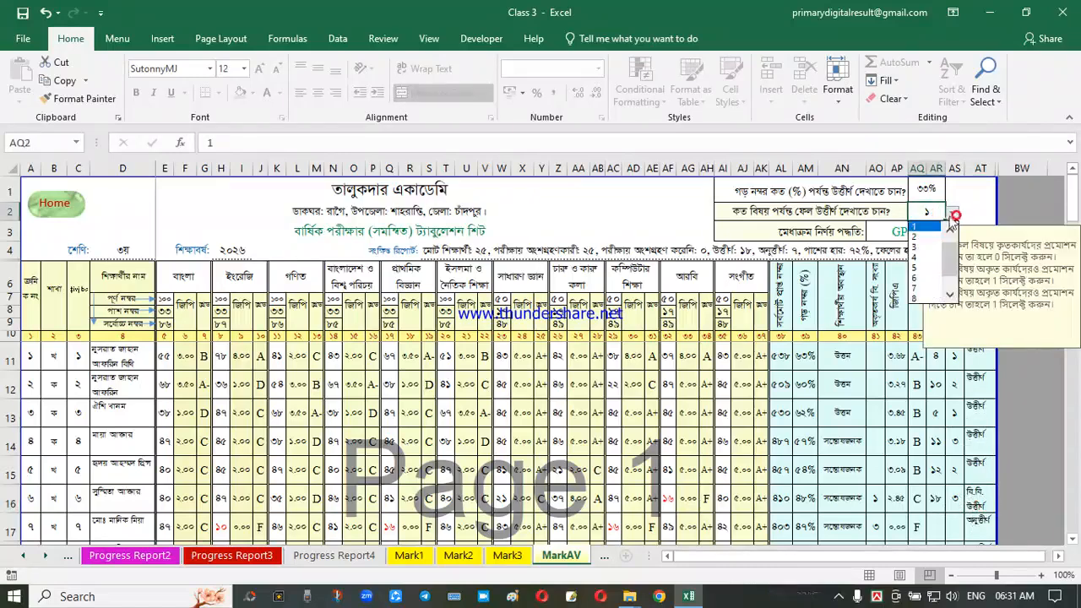
click(924, 230)
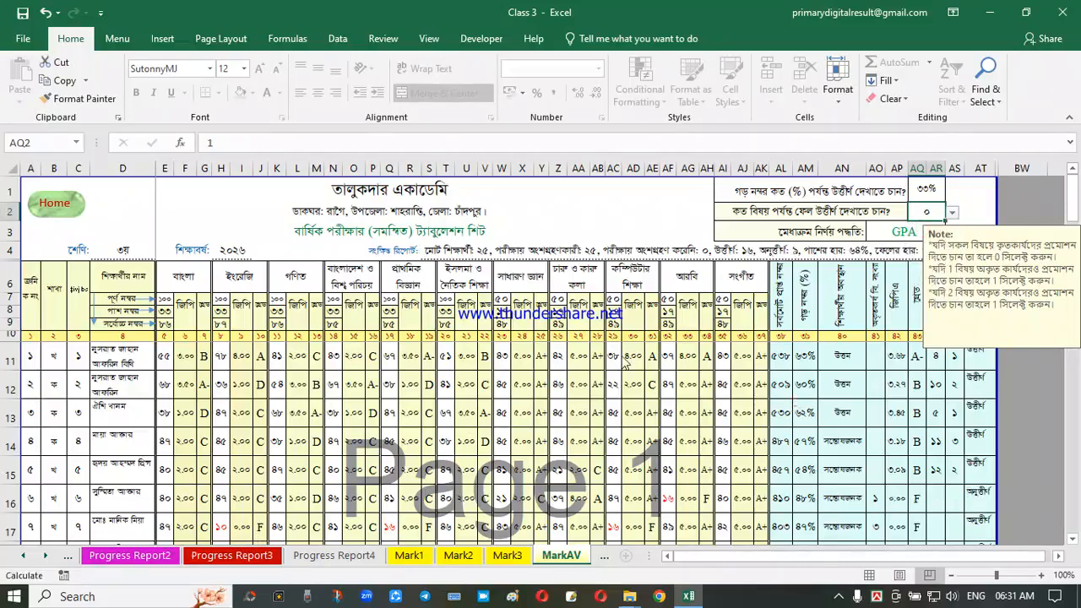
- Return to the workbook's home page and examine the final-result percentages for the two term exams, the annual exam and the combined total
click(798, 410)
click(648, 452)
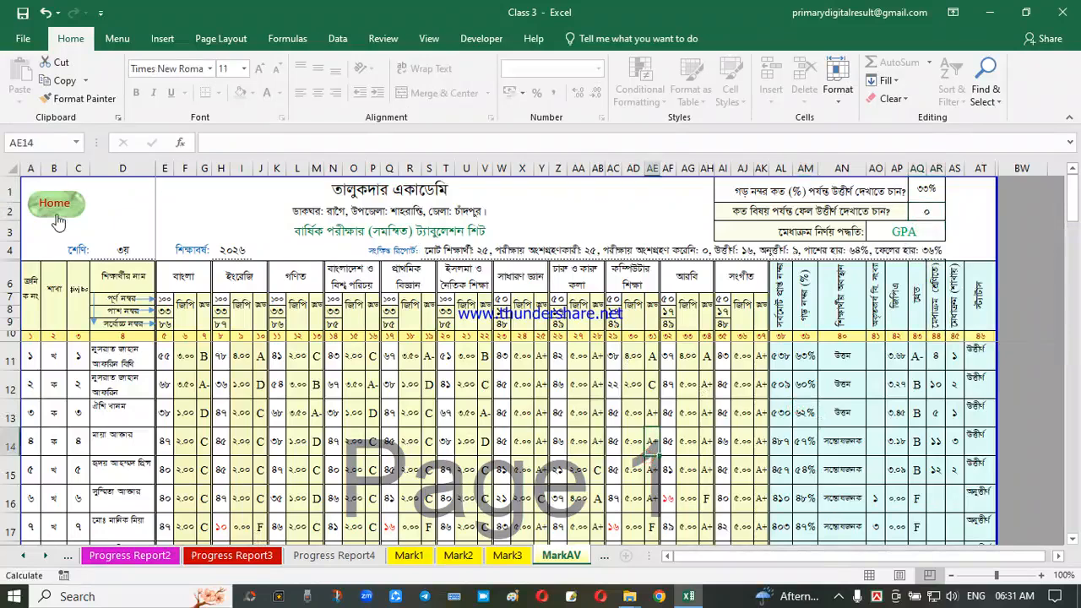
click(59, 209)
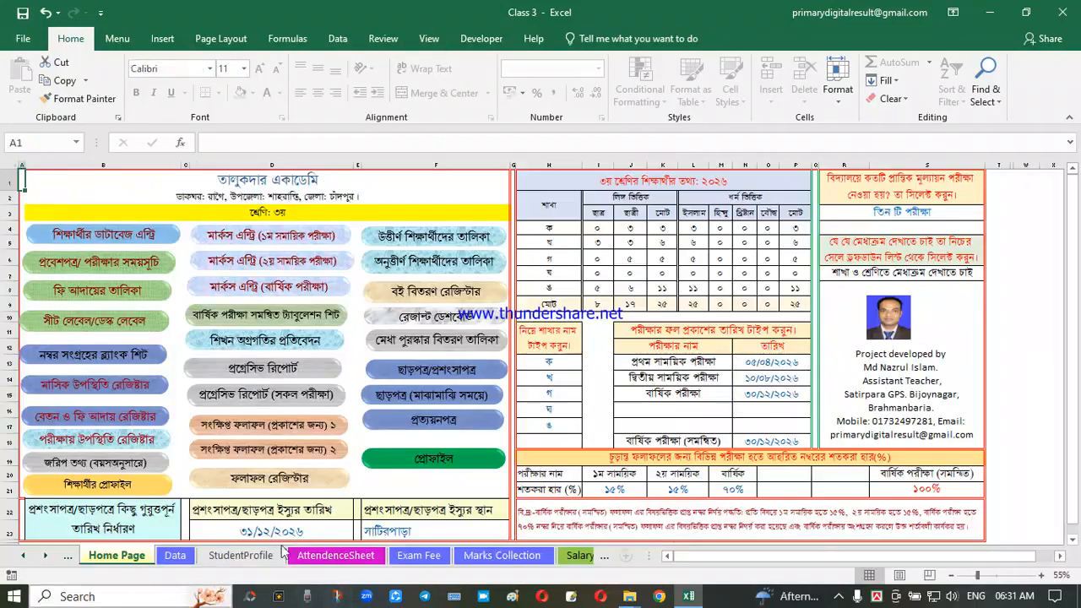
scroll(670, 478, down, 1)
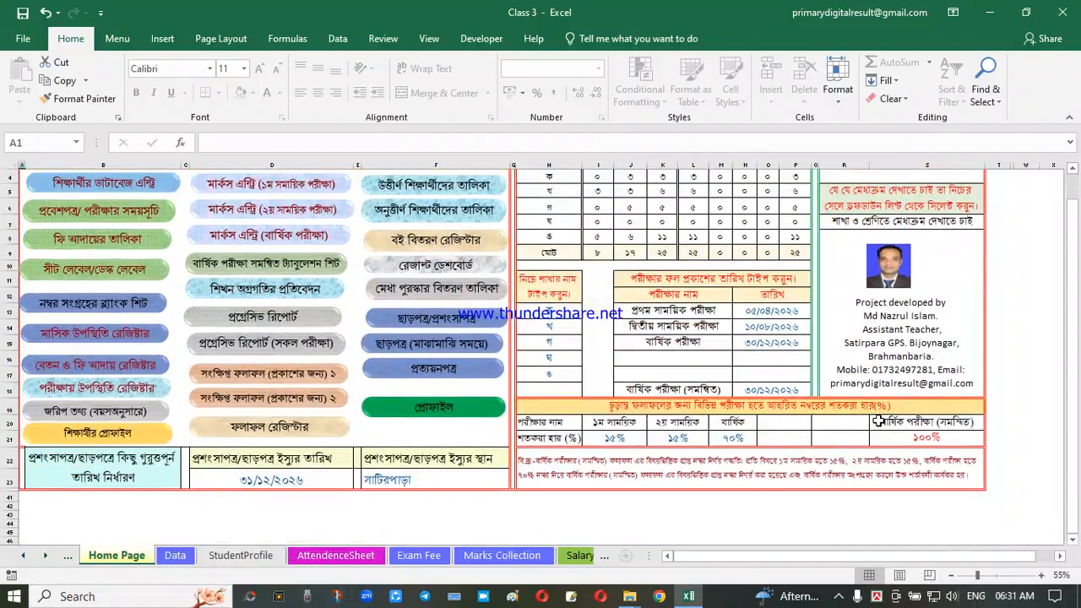
scroll(639, 451, up, 1)
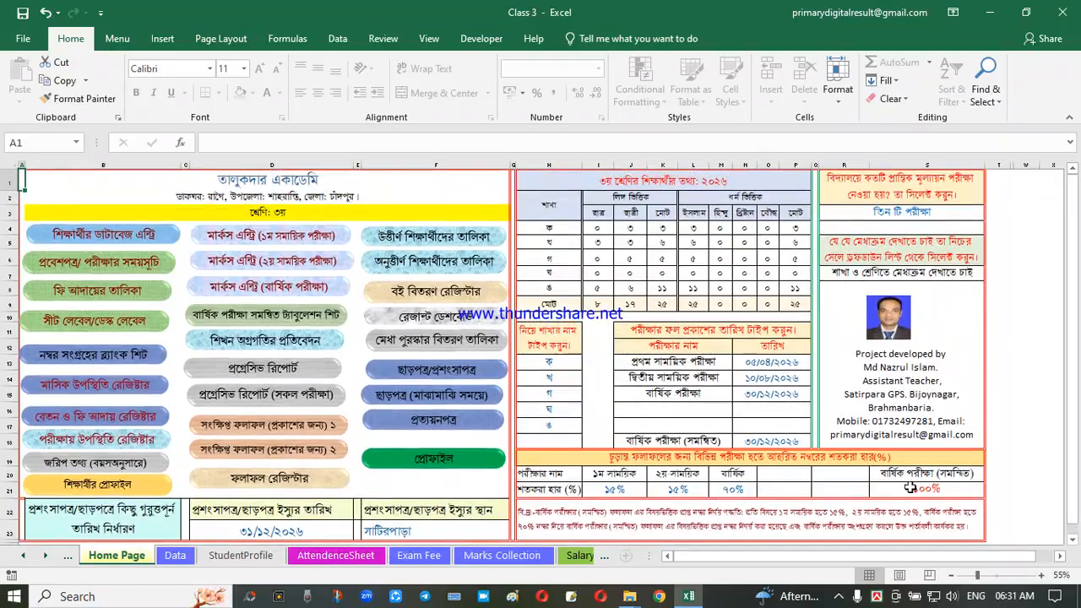
click(615, 490)
click(681, 491)
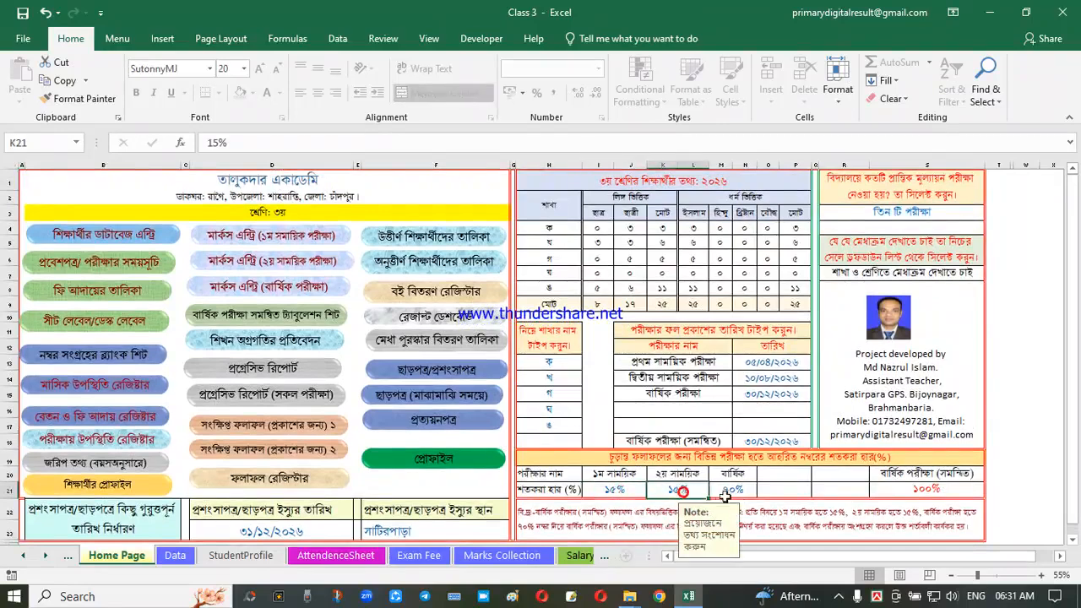
click(928, 493)
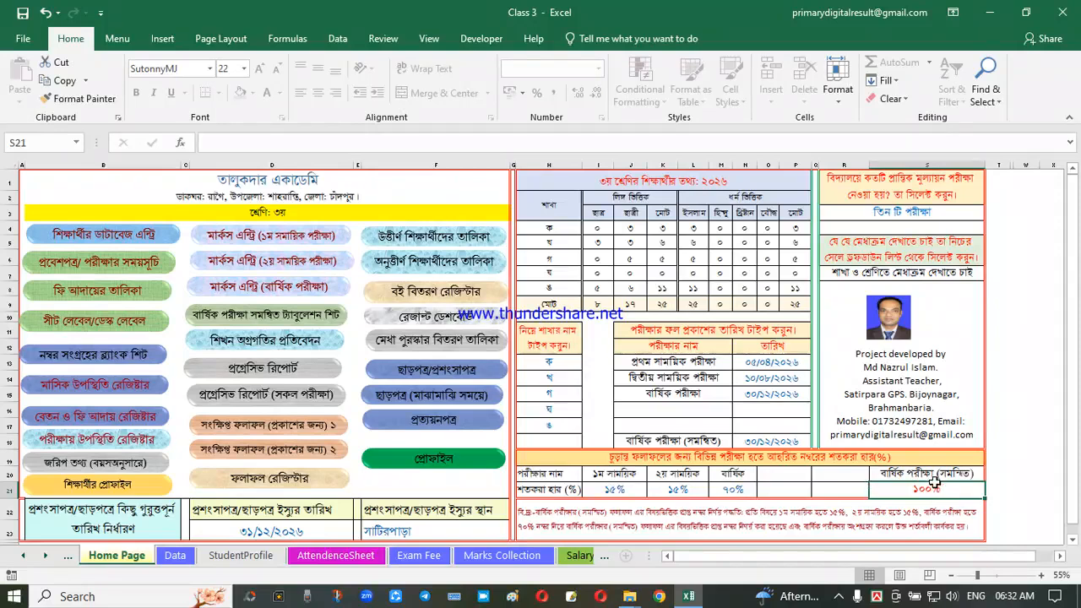
- Set the final-result weights to 33.33% for the first term, 33.33% for the second term and 33.34% for the annual exam
click(622, 491)
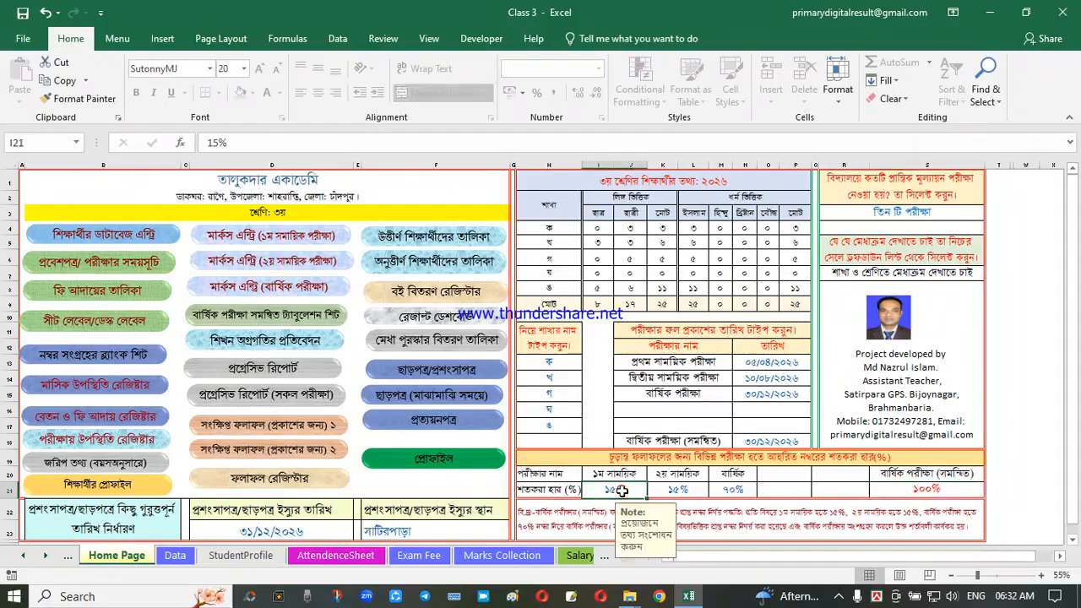
text(33.33)
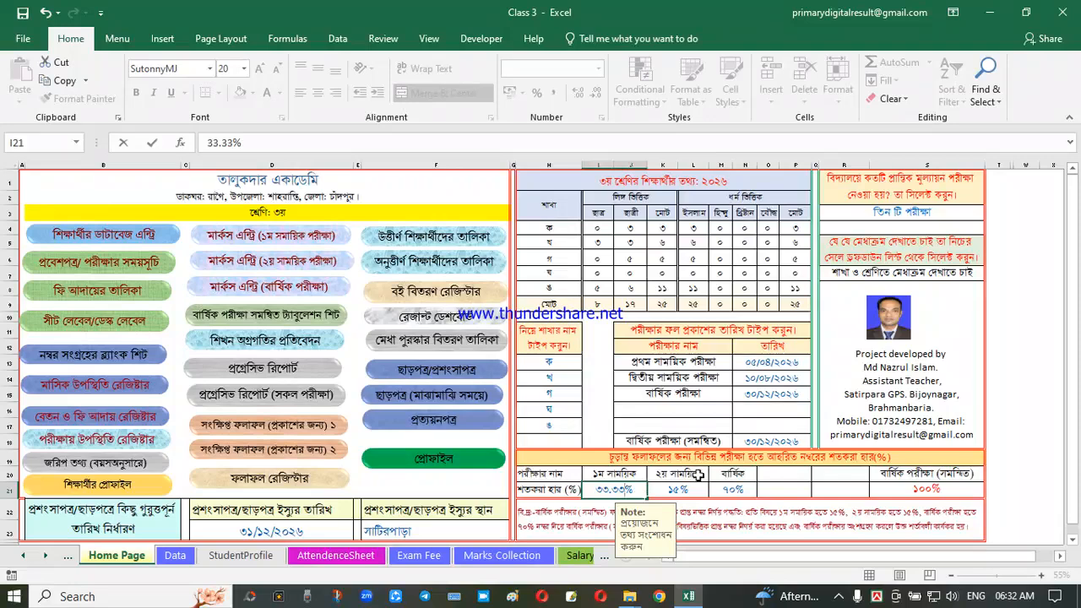
click(686, 490)
text(33.3)
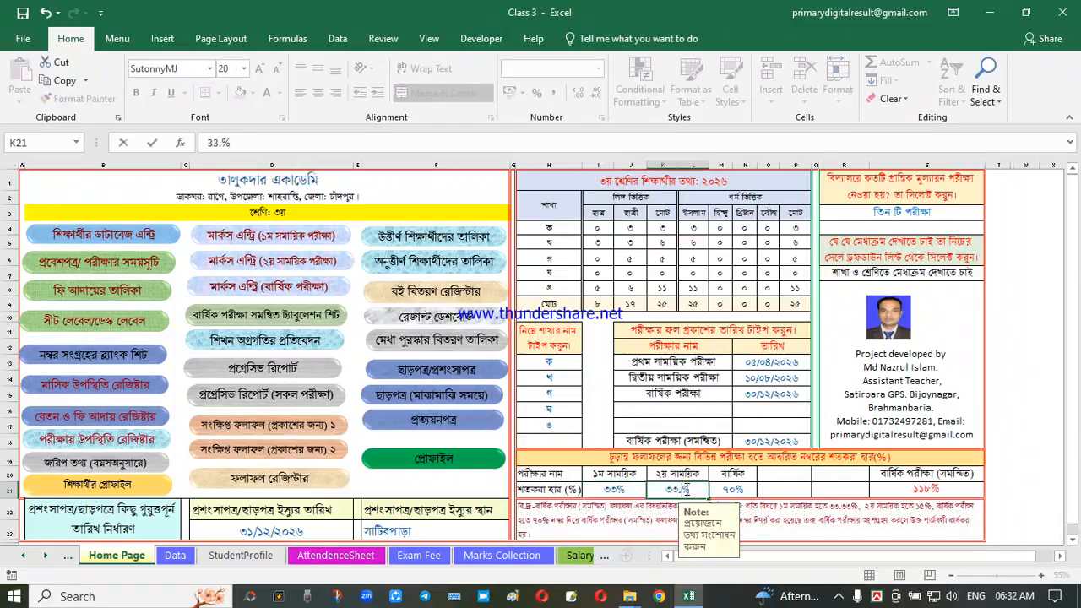
text(3)
click(718, 492)
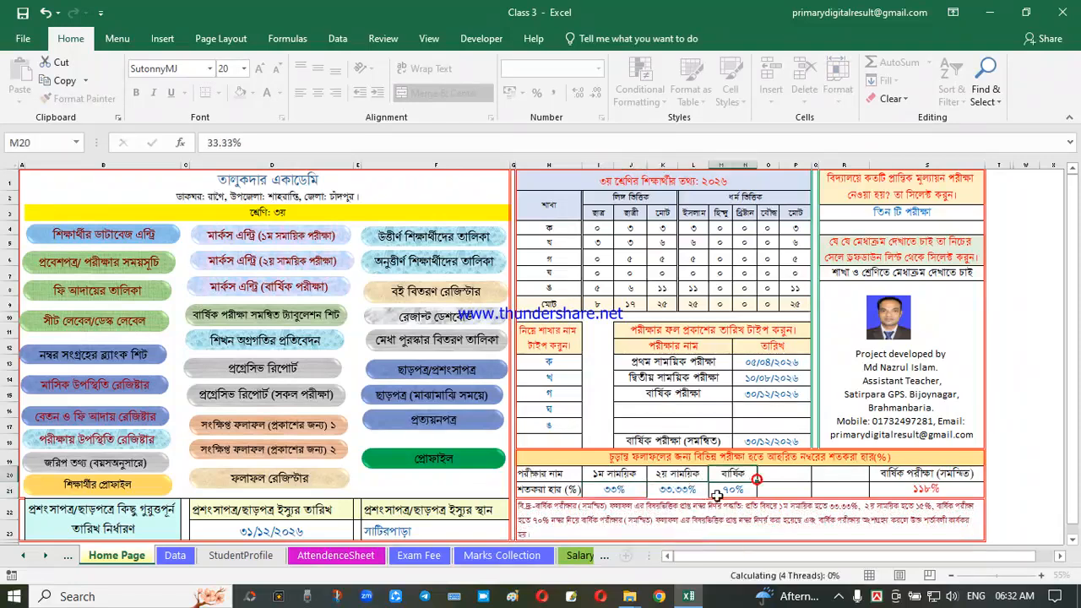
text(33.34)
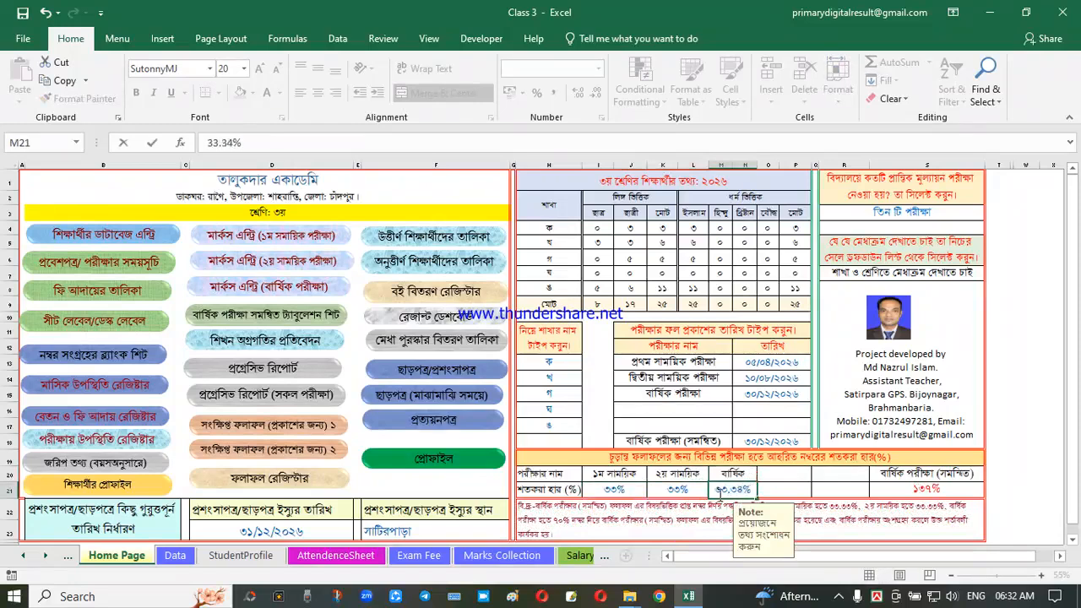
click(786, 433)
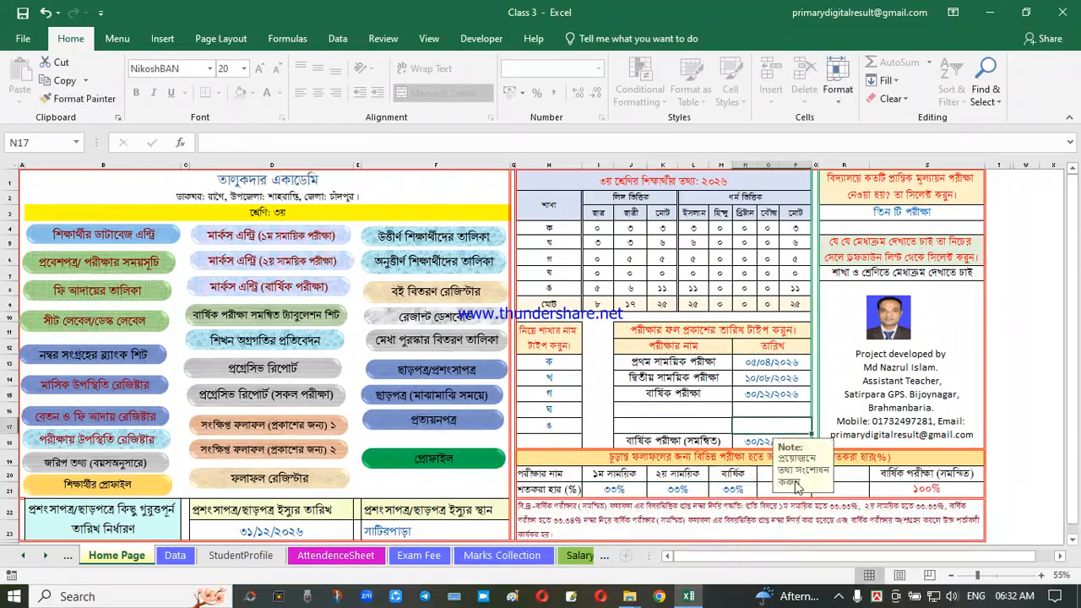
click(930, 491)
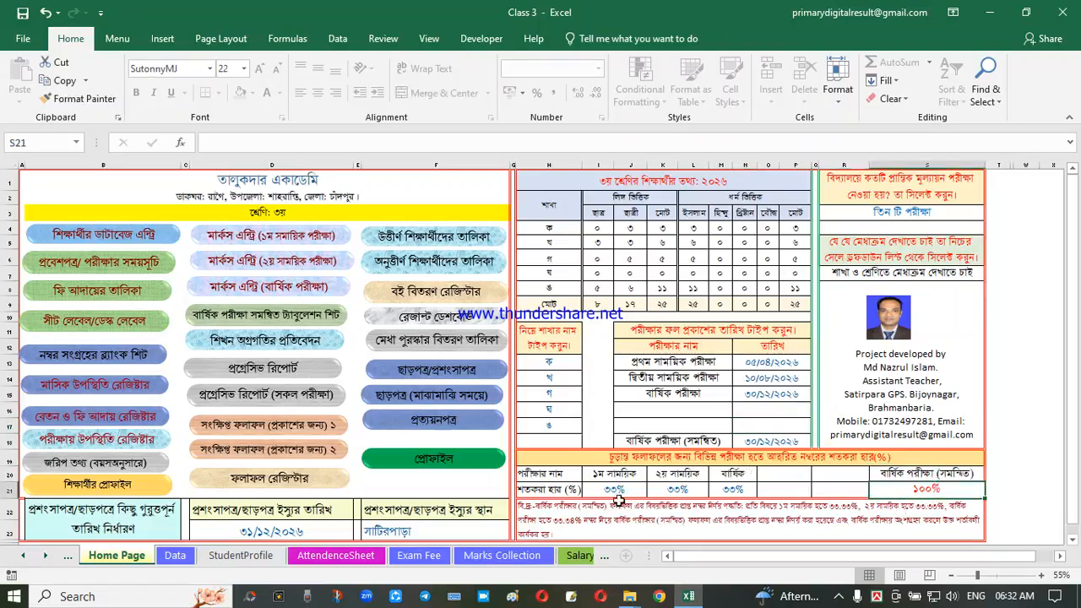
- Set the exam weights to 20%, 20% and 60%, check the combined annual tabulation sheet and return to the home page
click(617, 492)
text(20)
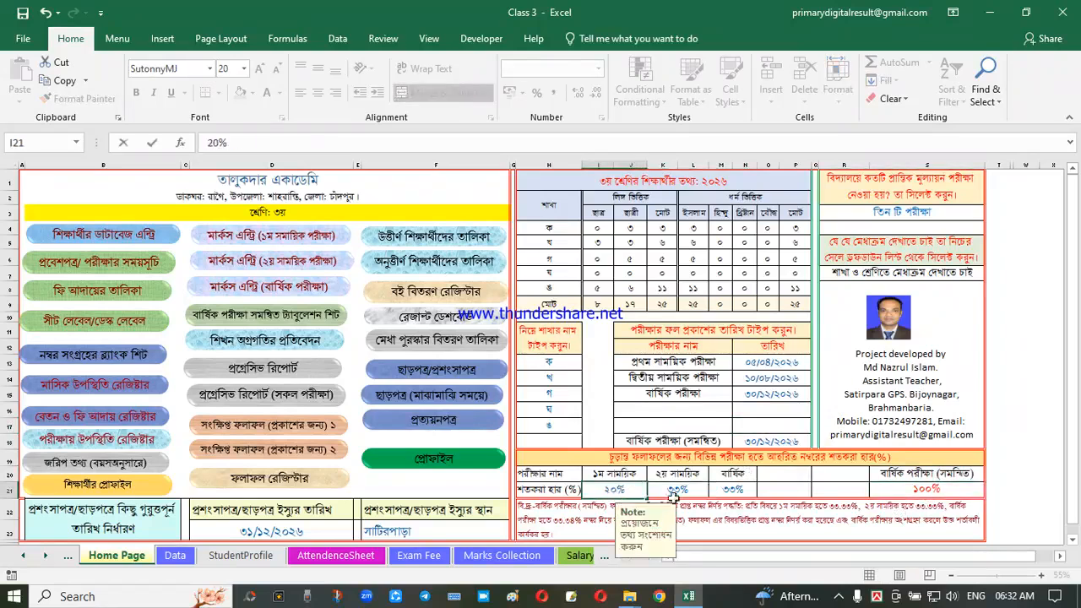
click(685, 496)
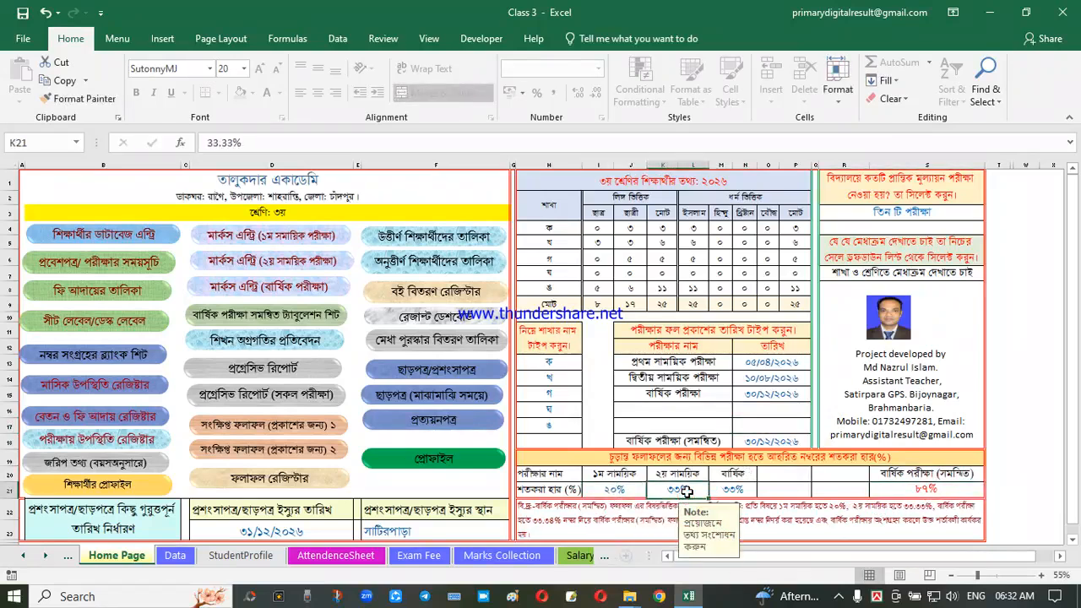
text(20)
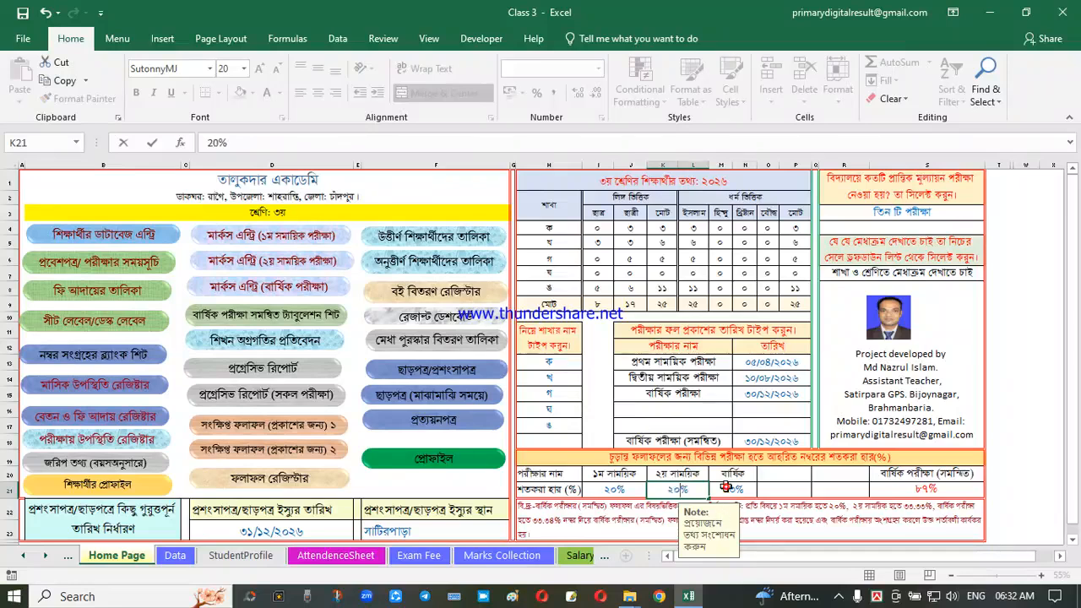
click(724, 489)
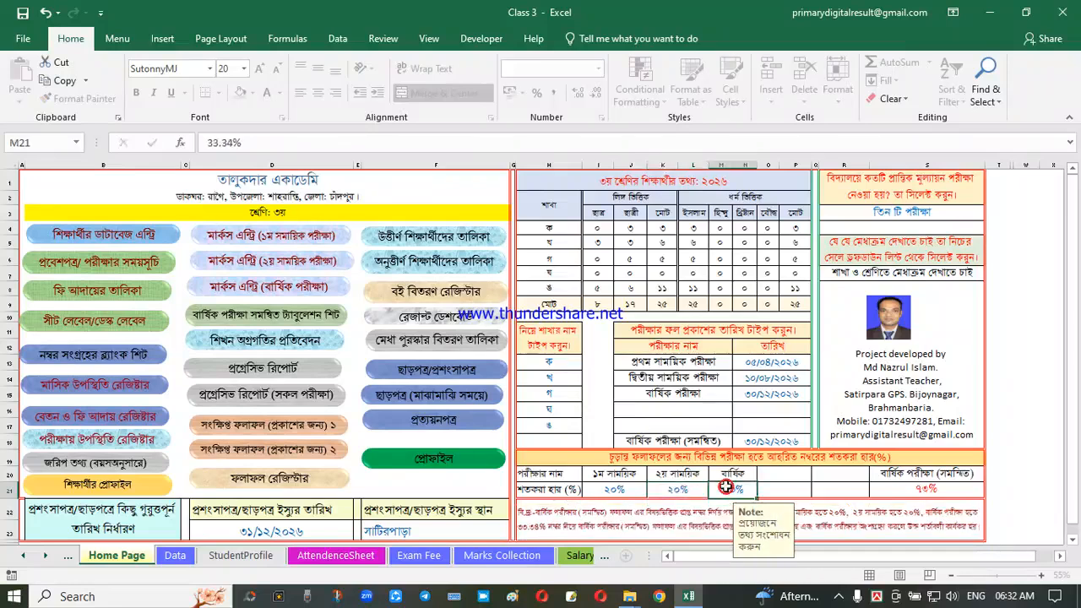
click(784, 442)
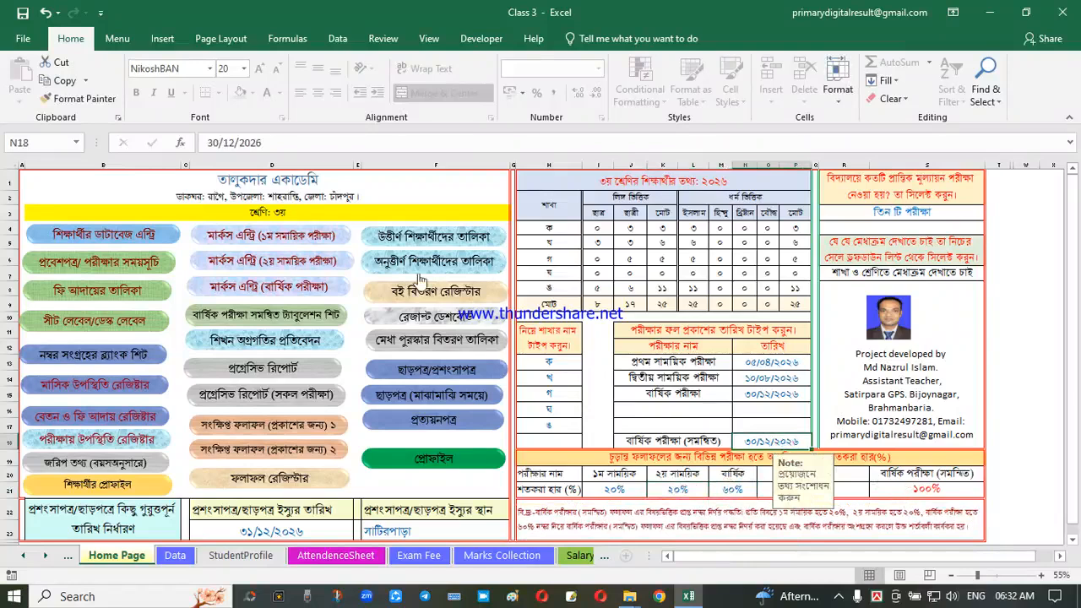
click(288, 325)
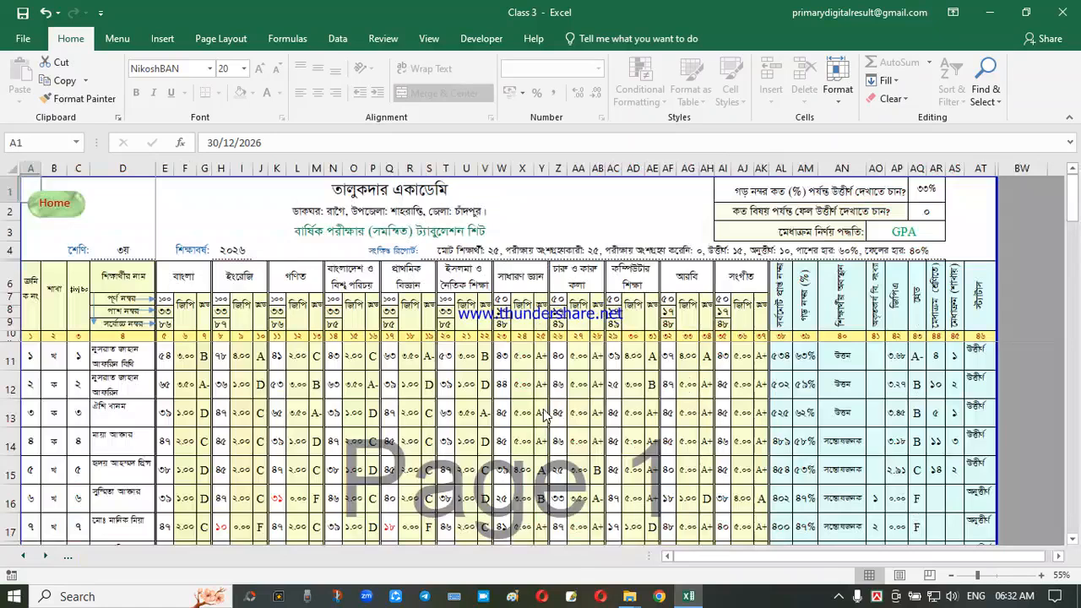
click(56, 202)
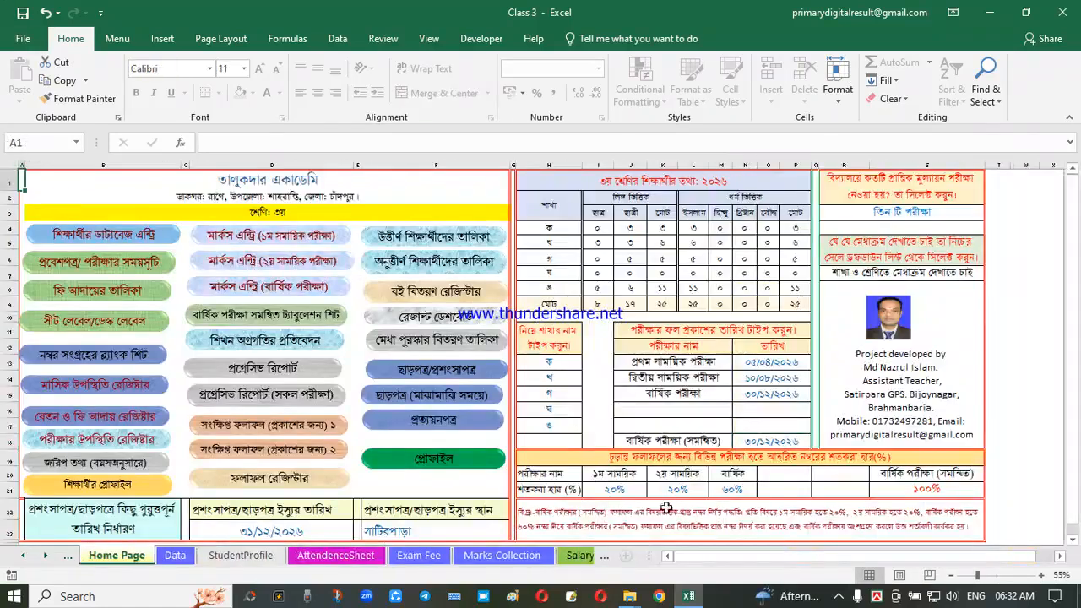
- Clear all three exam weight percentages, check the combined annual tabulation sheet and return to the home page
drag(604, 491, 719, 490)
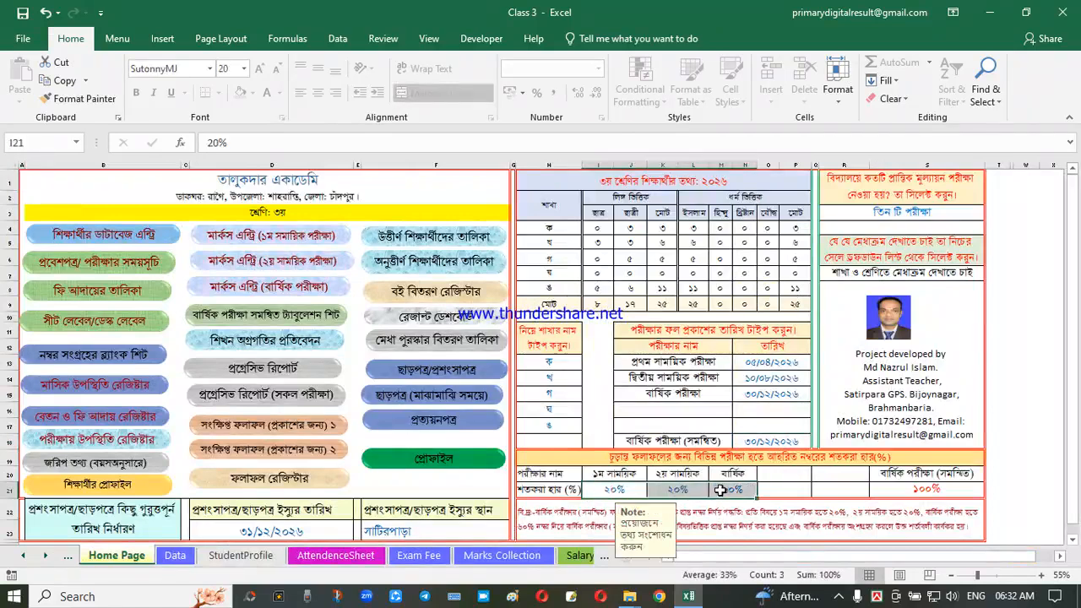
key(Delete)
click(775, 496)
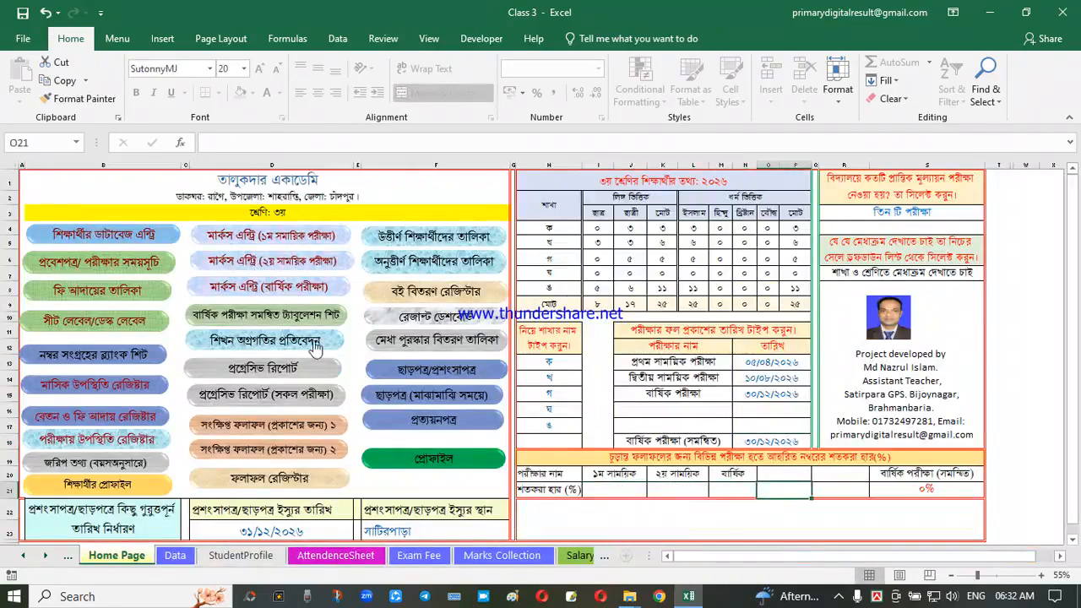
click(297, 323)
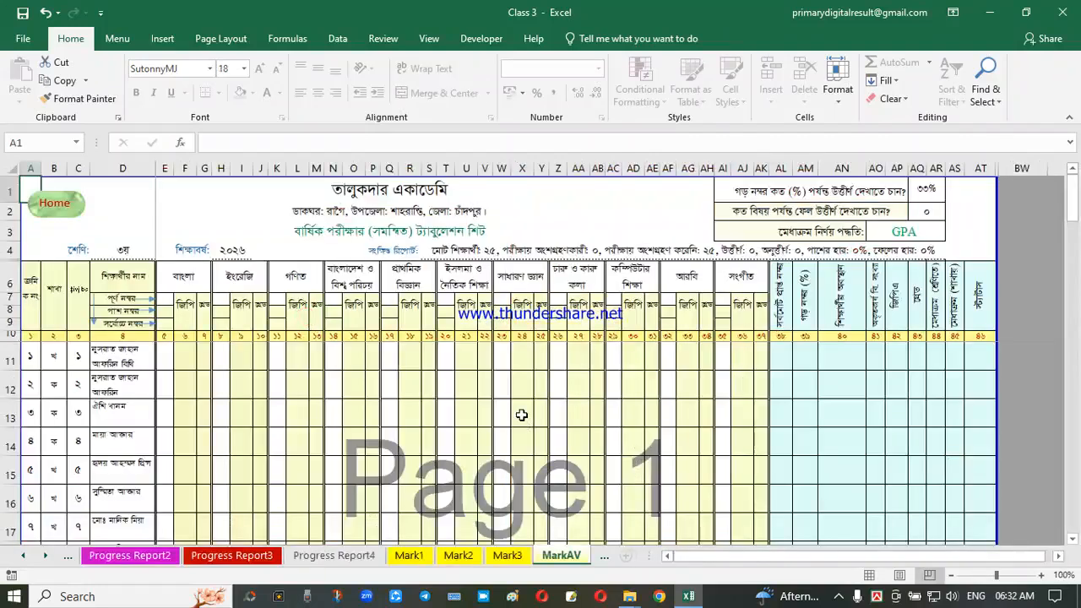
click(54, 202)
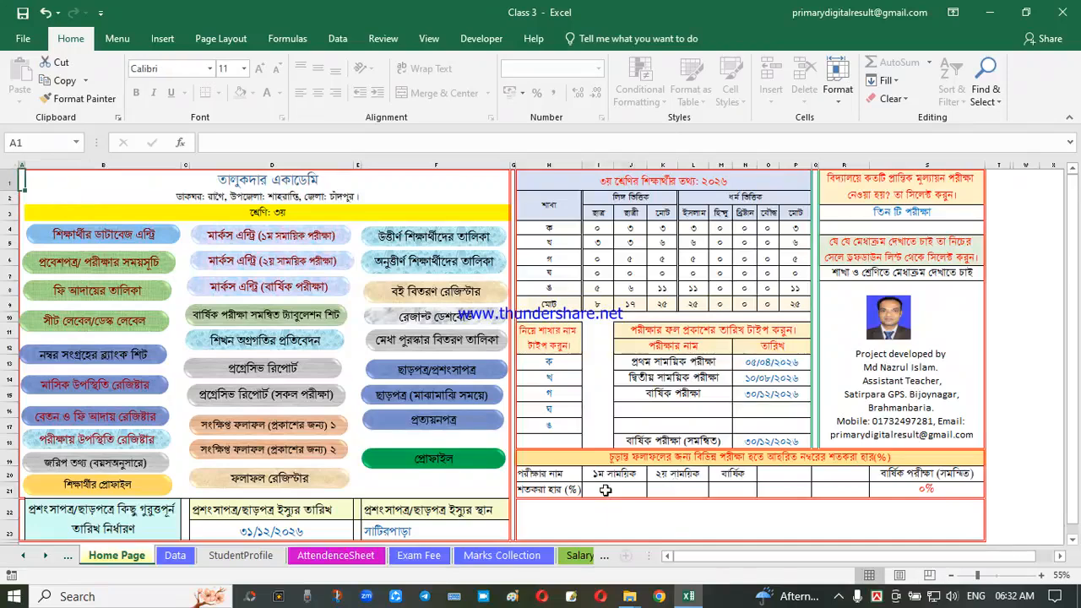
- Enter 20% for the first term, 20% for the second term and 60% for the annual exam, and check the combined tabulation sheet
click(605, 490)
text(20)
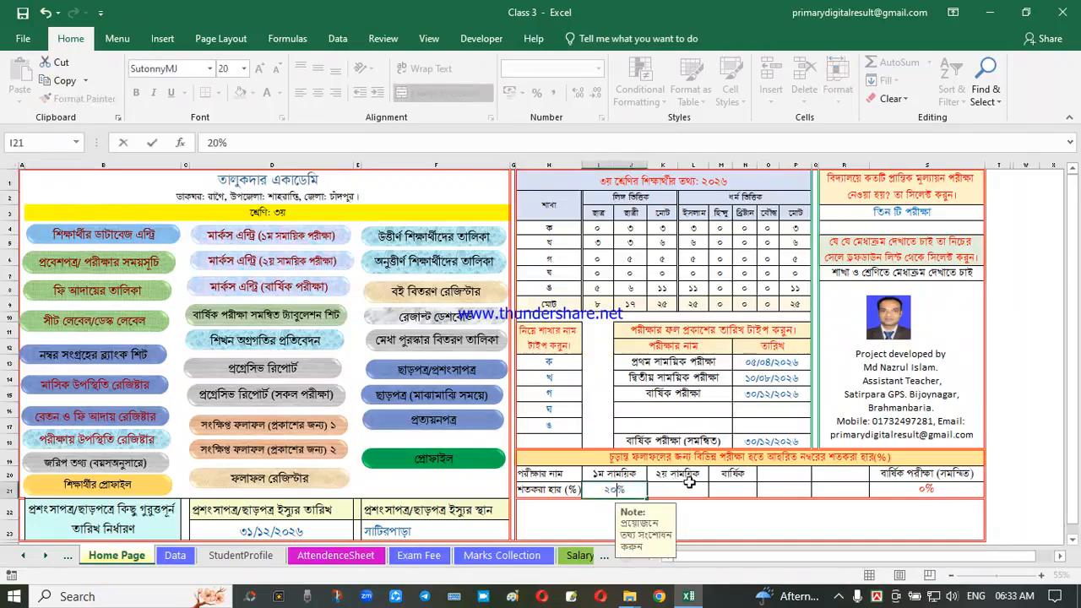
click(687, 490)
text(20)
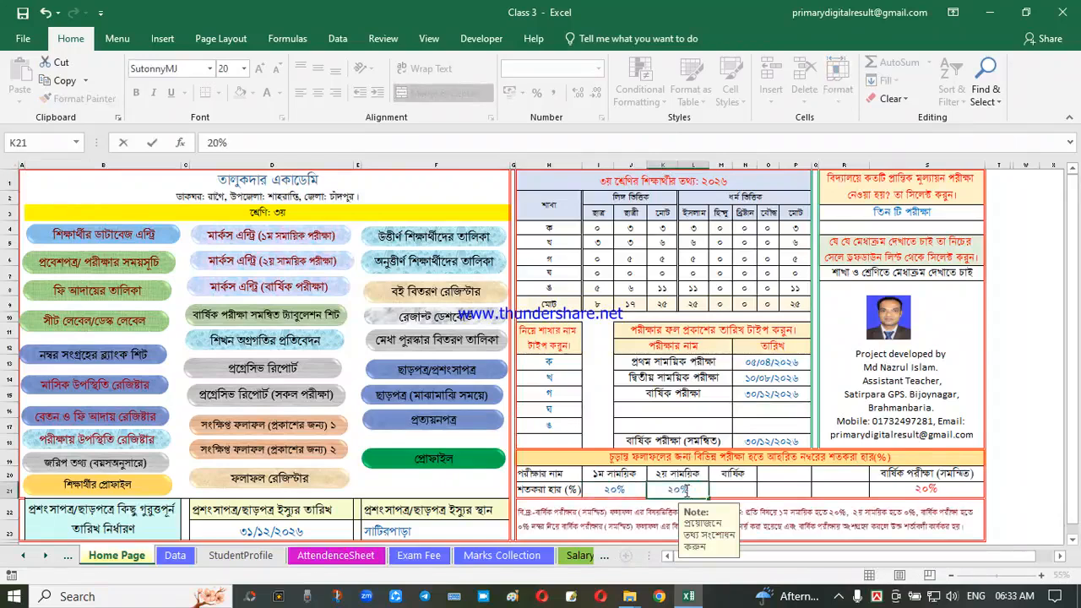
click(725, 488)
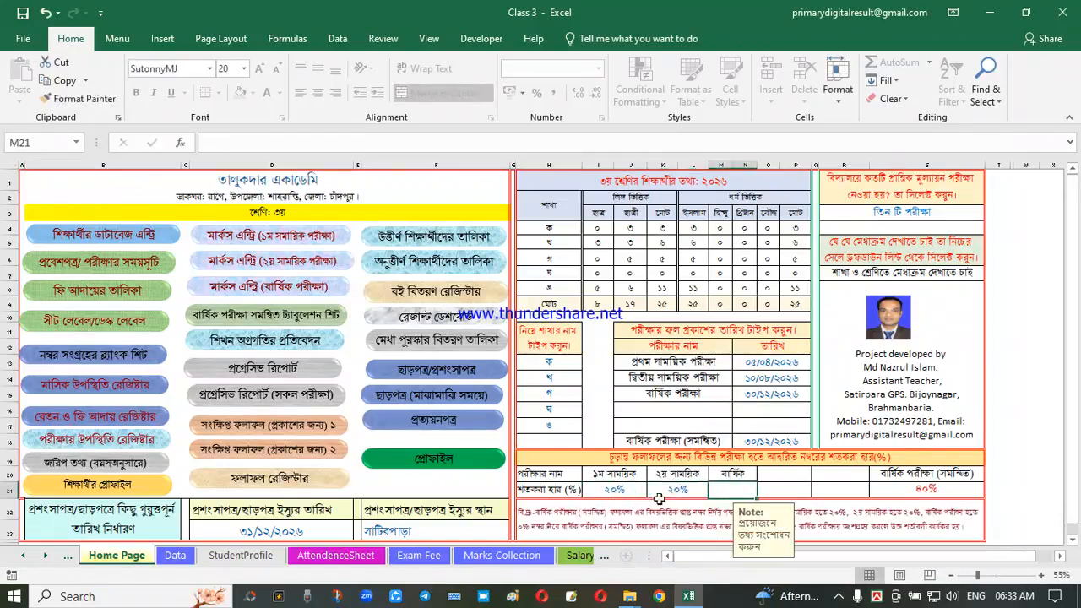
text(60)
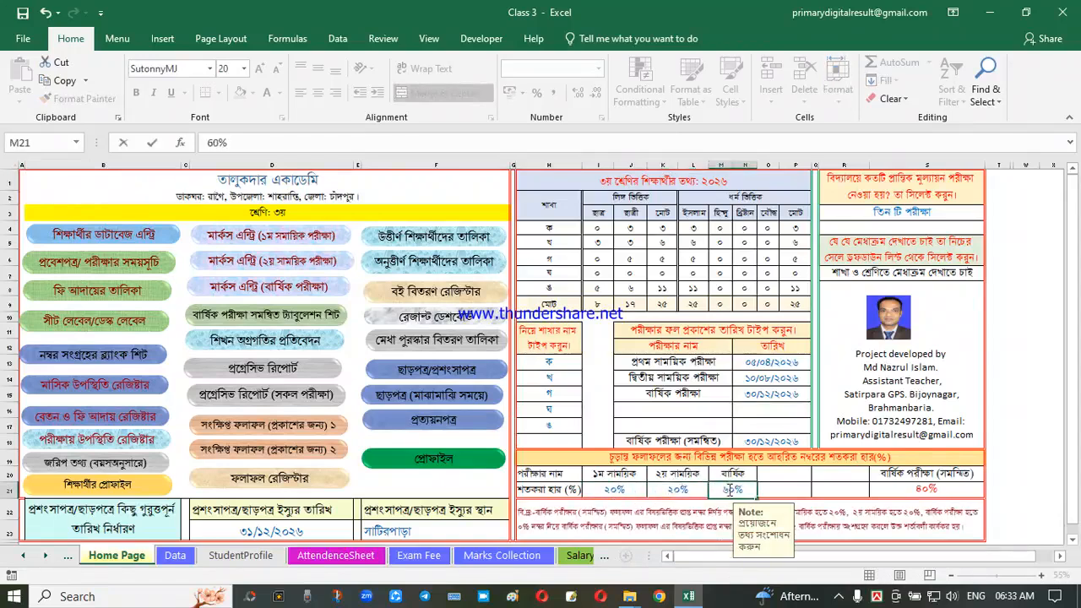
click(743, 394)
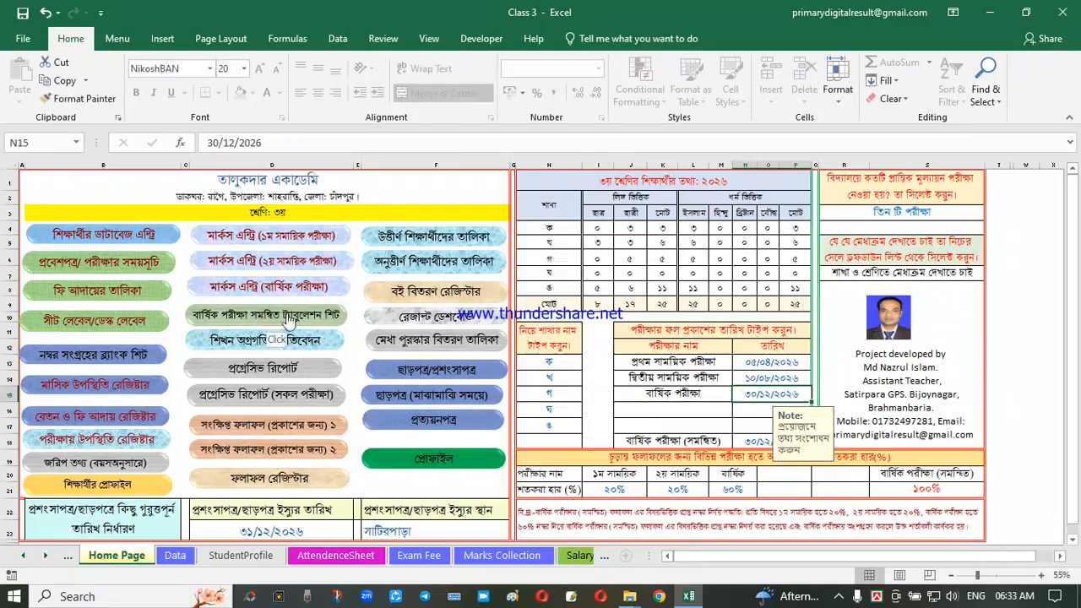
click(288, 313)
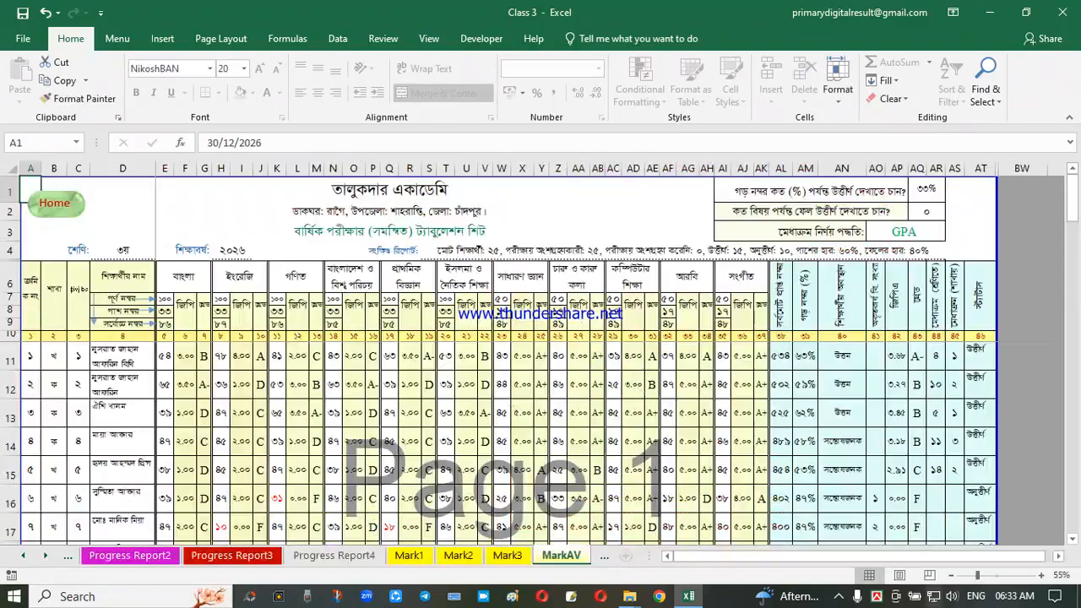
click(56, 207)
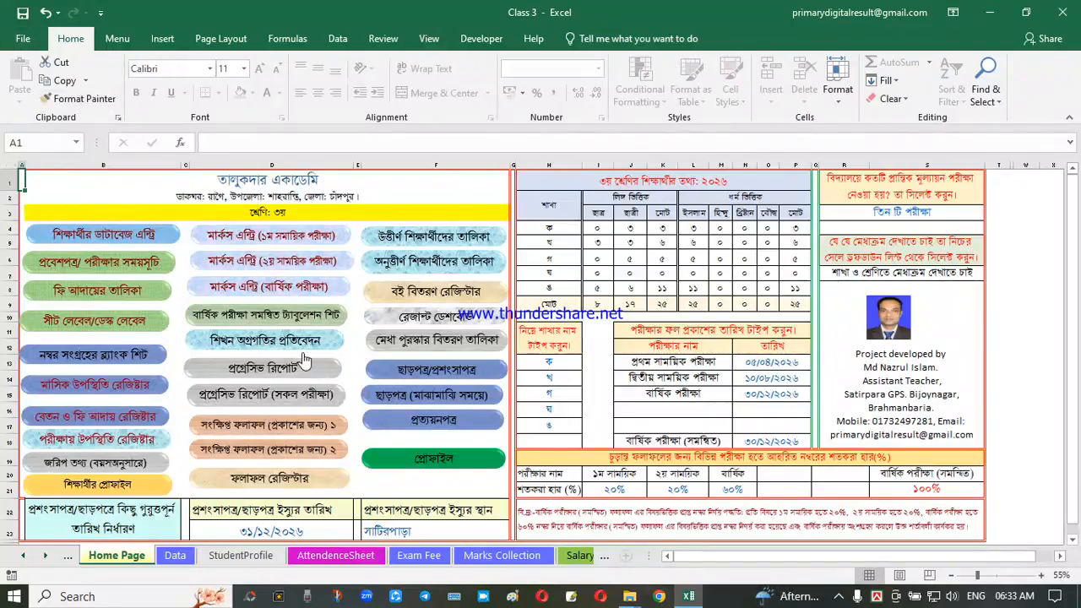
- Open the learning progress report from the home page and review its weighted subject marks, attendance and merit positions
click(271, 345)
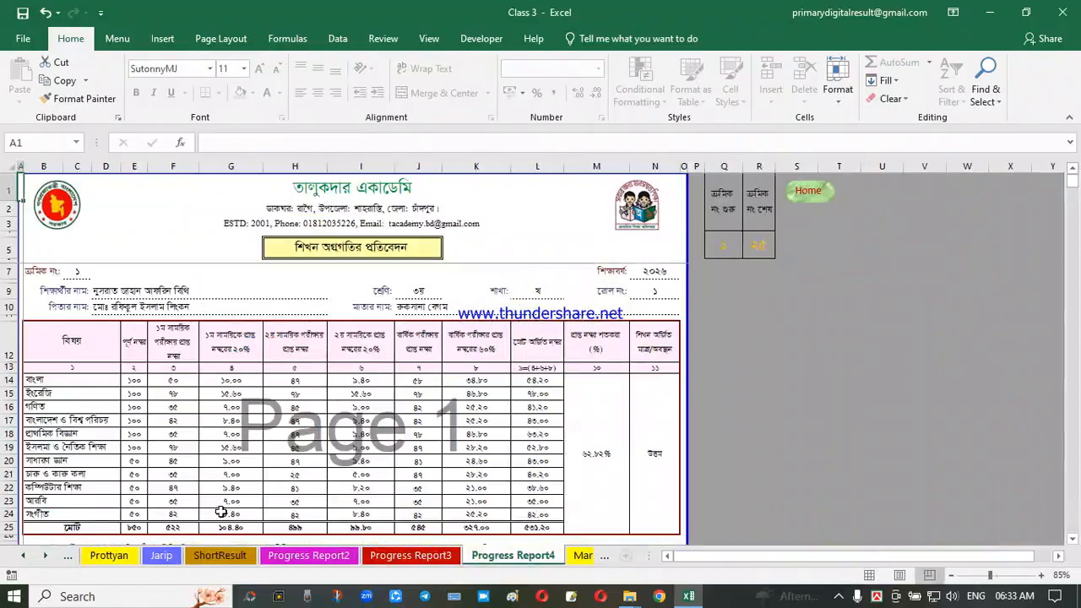
scroll(585, 461, down, 3)
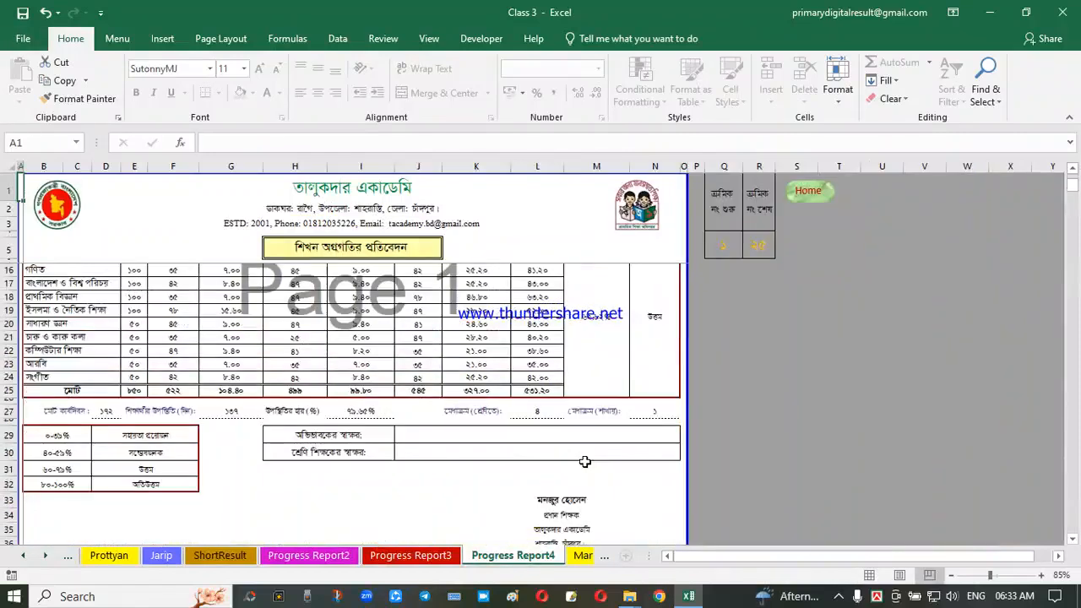
scroll(584, 461, up, 3)
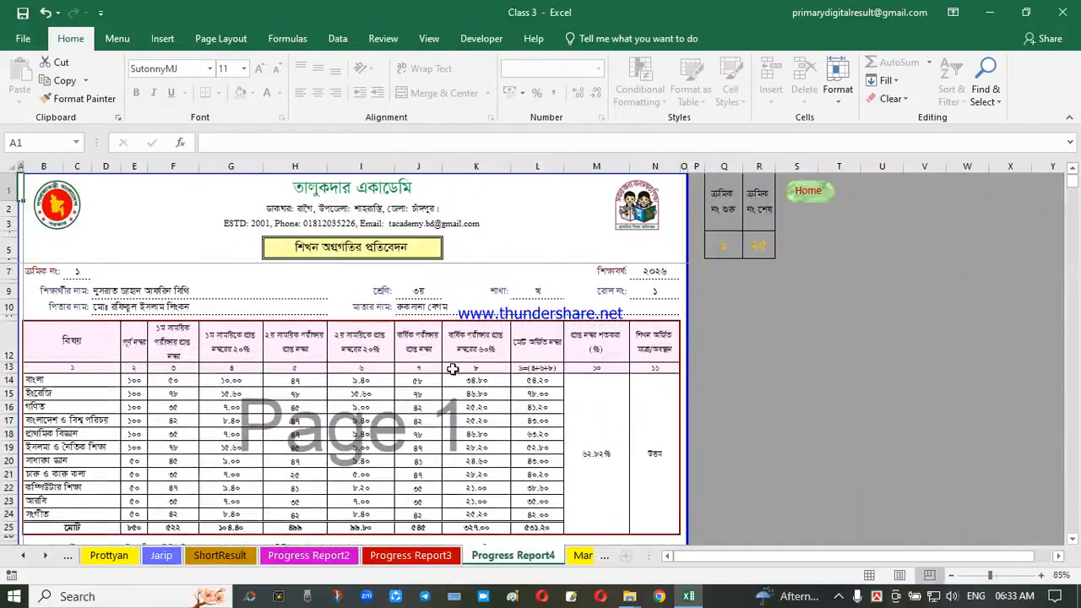
scroll(453, 369, down, 6)
scroll(453, 367, up, 6)
click(361, 407)
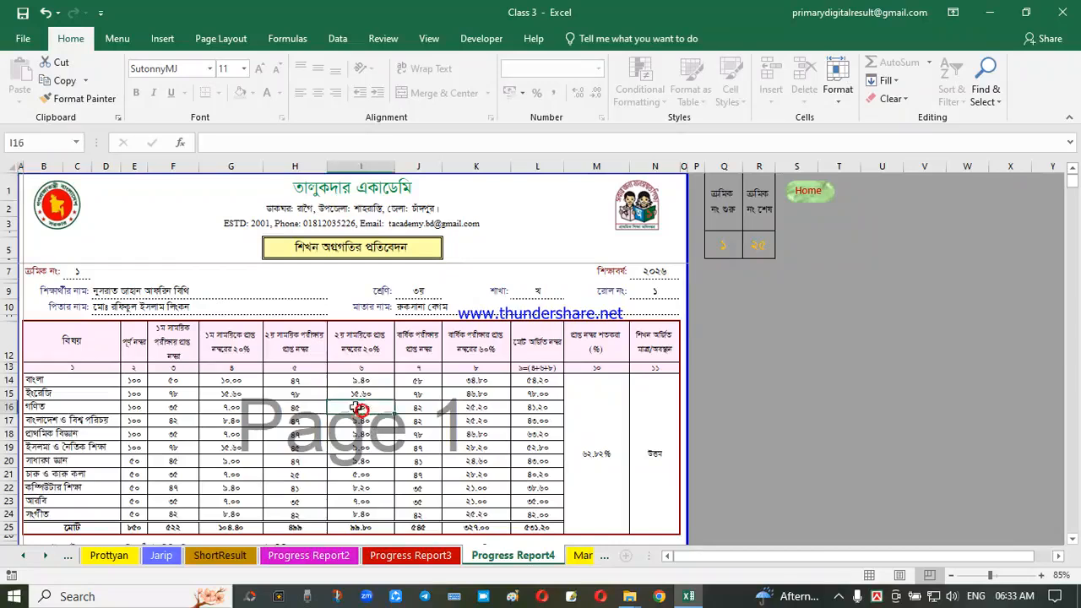
- Check the remainder of the learning progress report, view the separate second-term progress report and return to the home page
click(435, 421)
scroll(439, 427, down, 7)
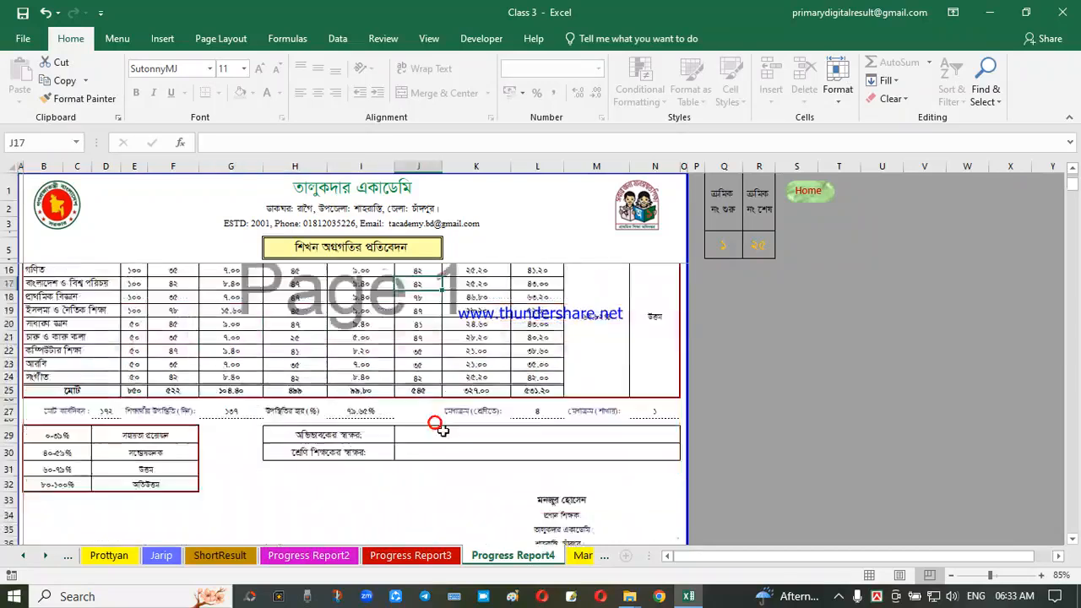
scroll(444, 433, up, 7)
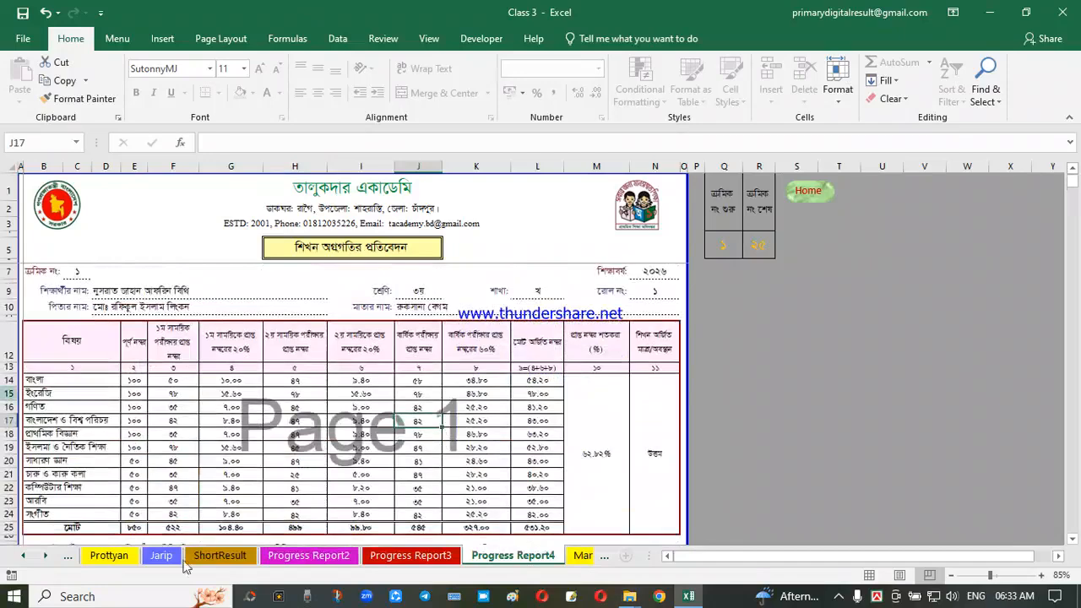
click(411, 555)
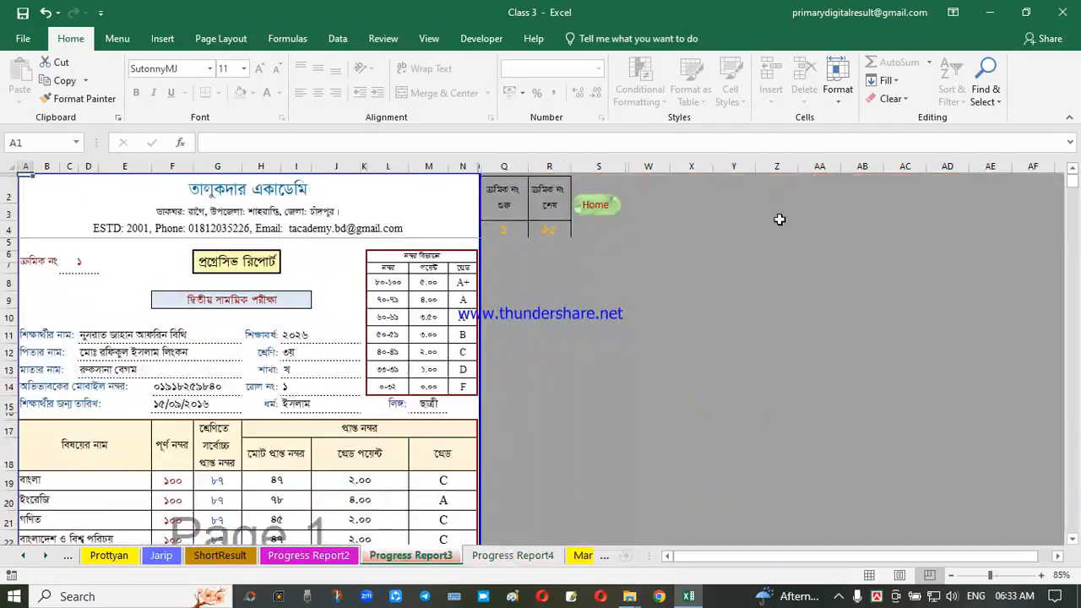
click(606, 208)
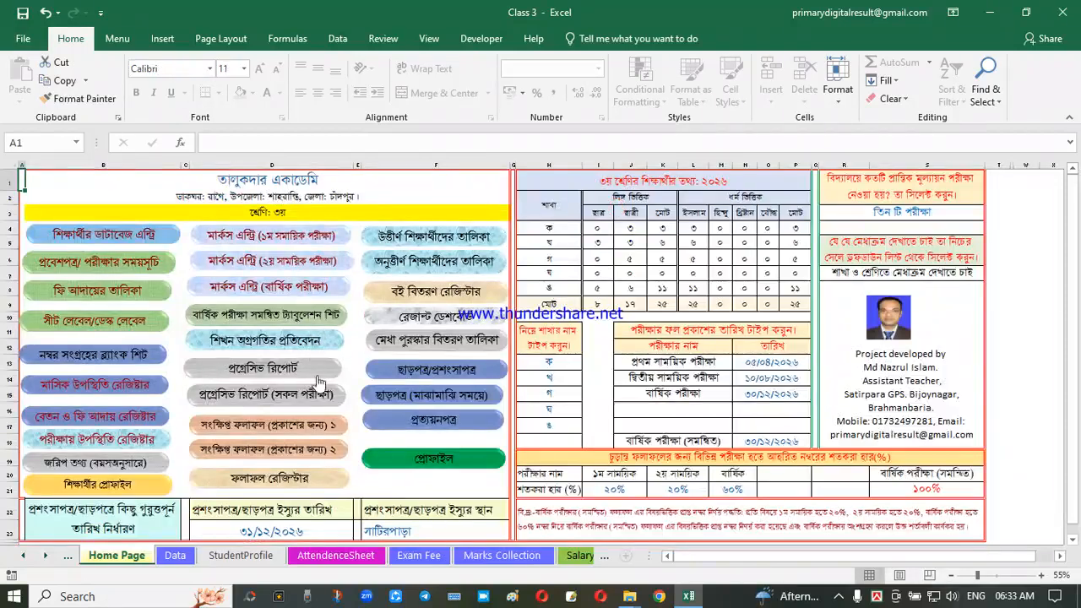
- Compare the progress report with the learning progress report by opening each from the home page, and return there
click(265, 367)
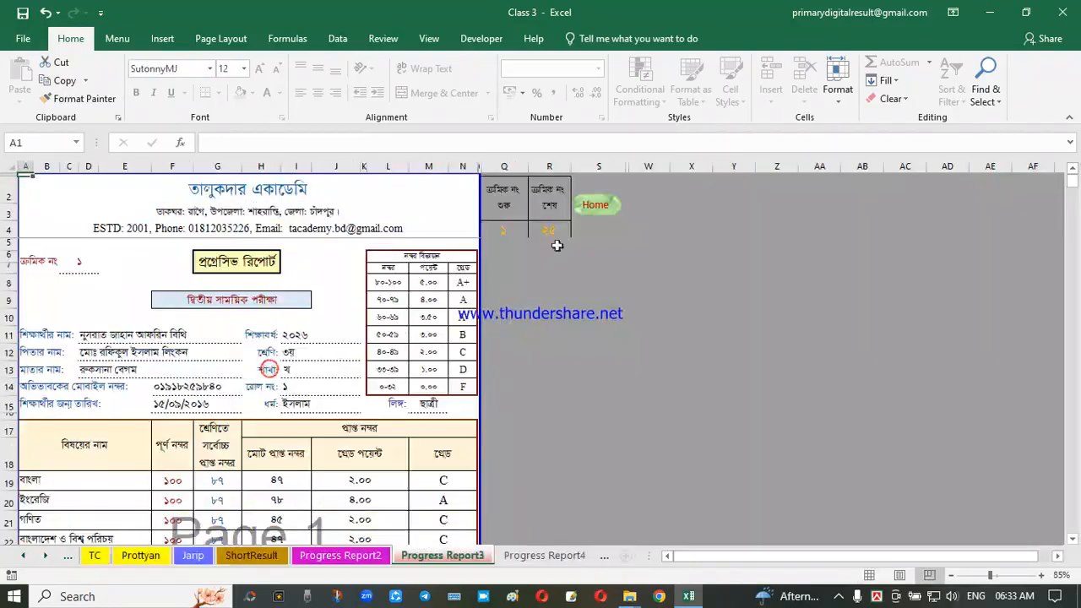
click(595, 206)
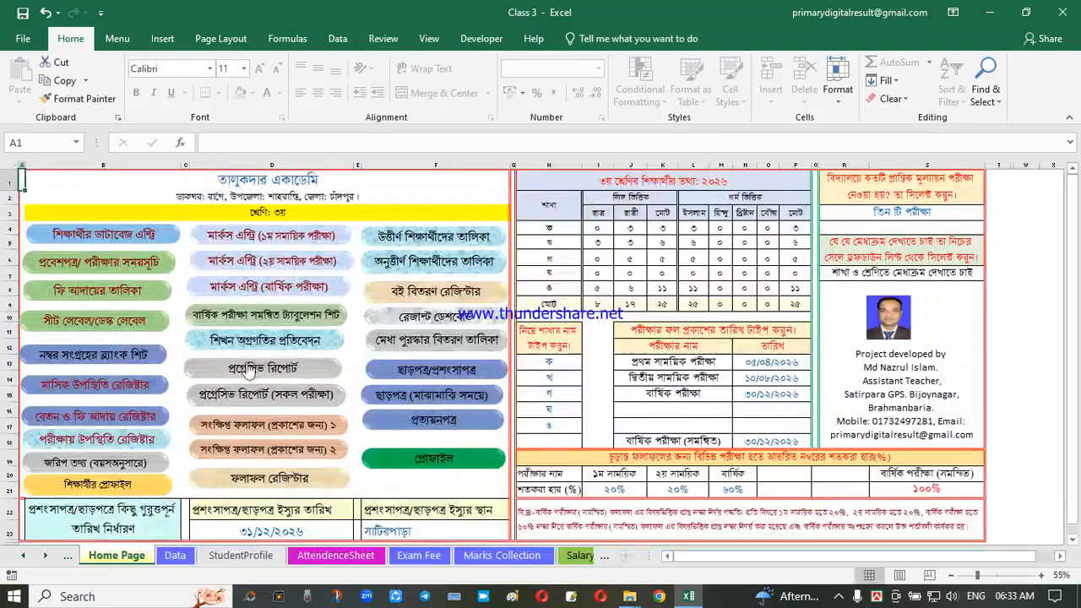
click(284, 343)
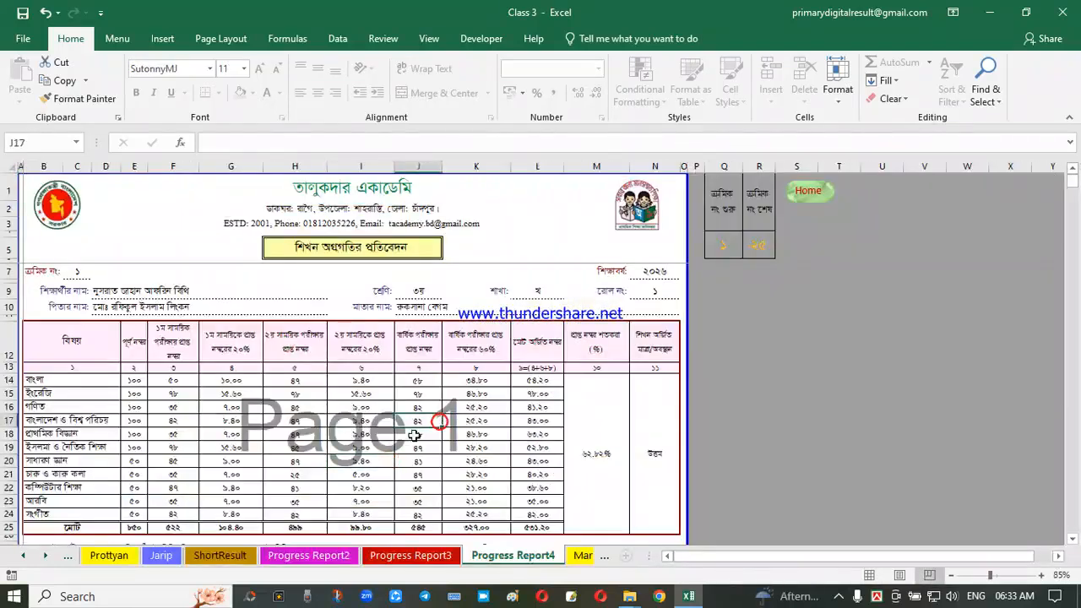
click(804, 187)
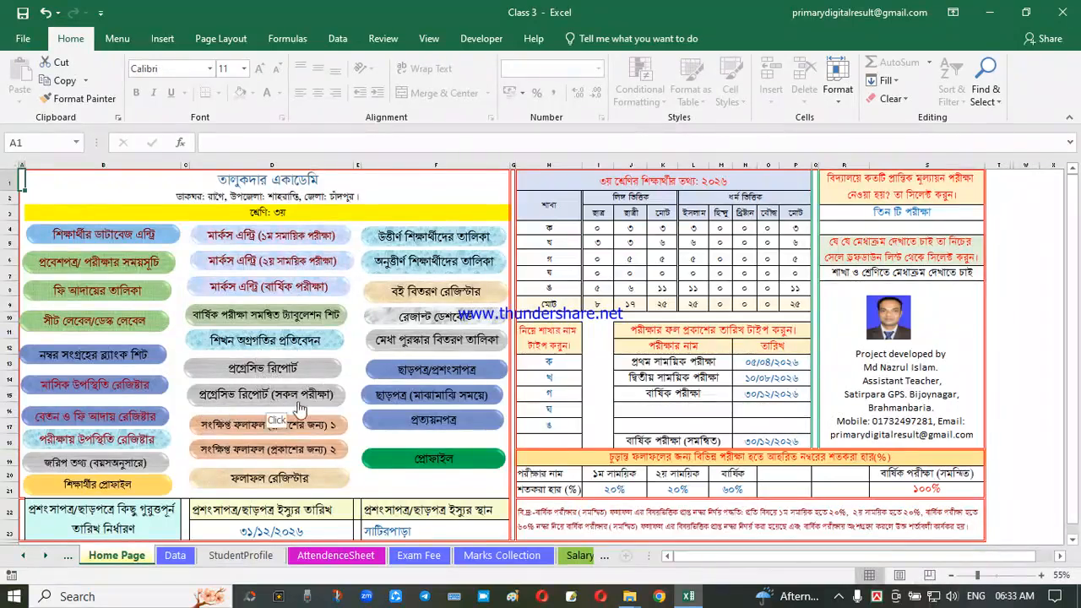
click(302, 345)
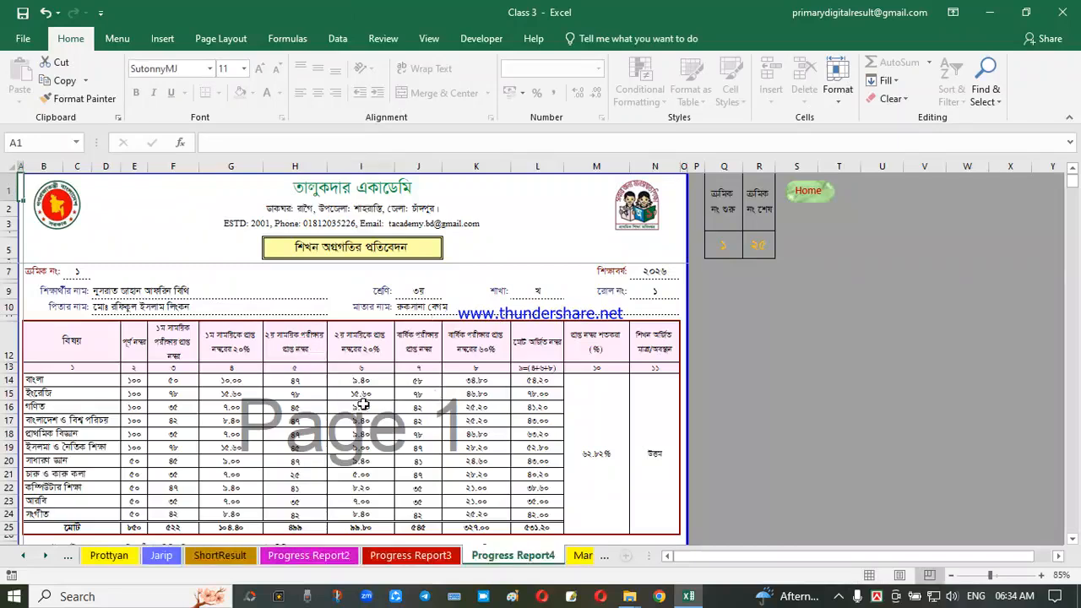
click(363, 406)
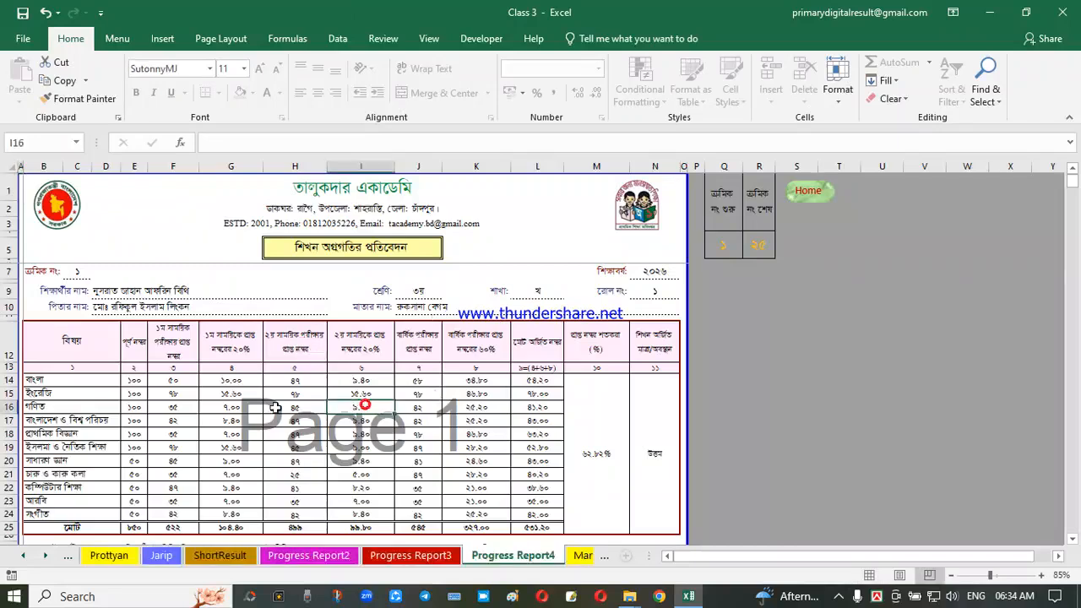
click(796, 198)
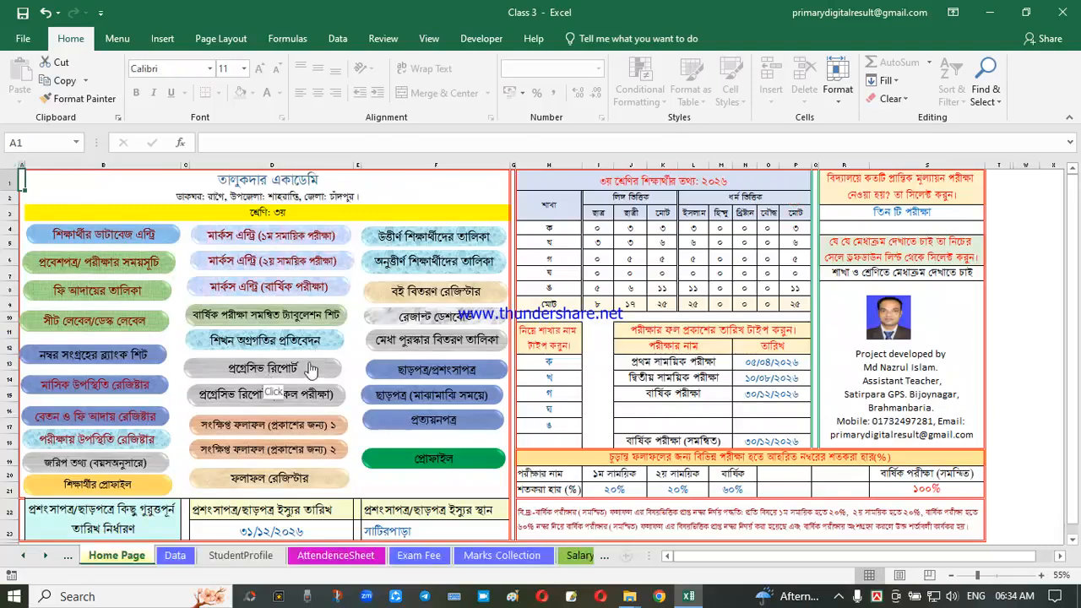
- Open the progress report from the home page and review its second-term marks, grades and overall result
click(310, 370)
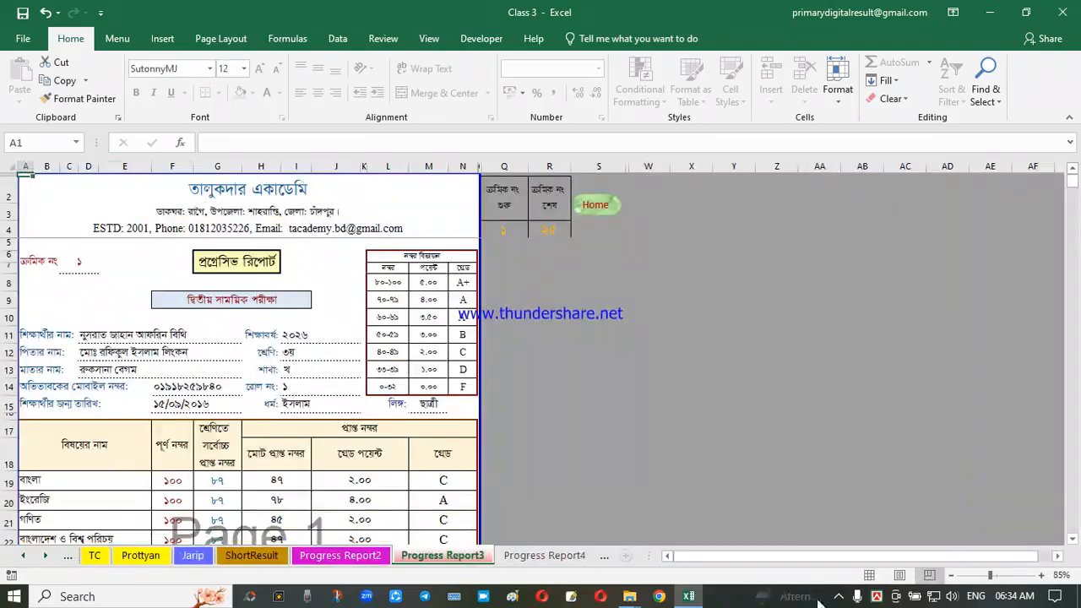
scroll(332, 476, down, 6)
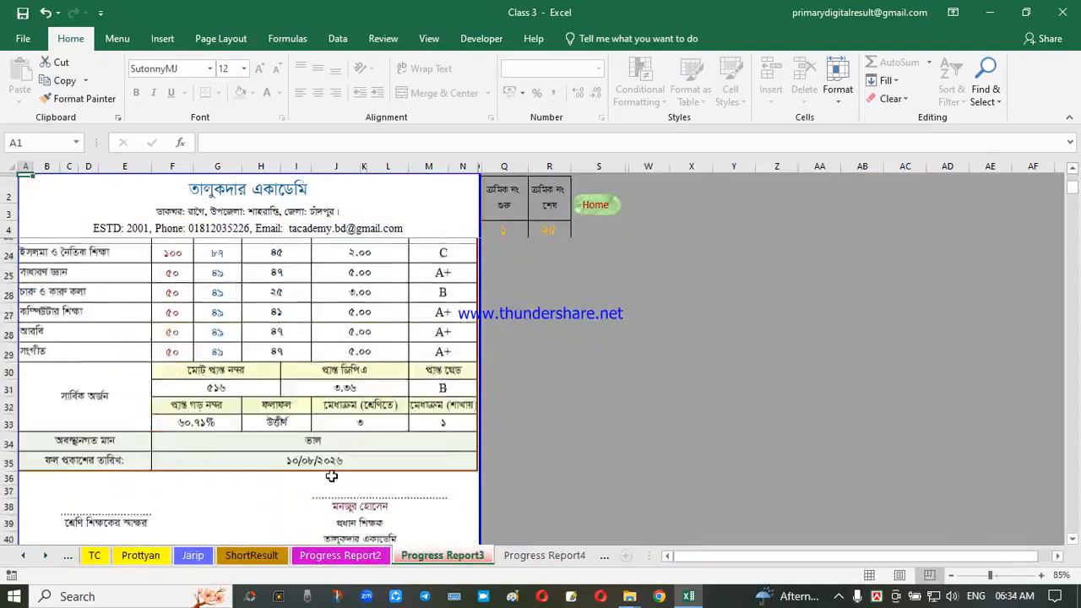
scroll(332, 476, up, 6)
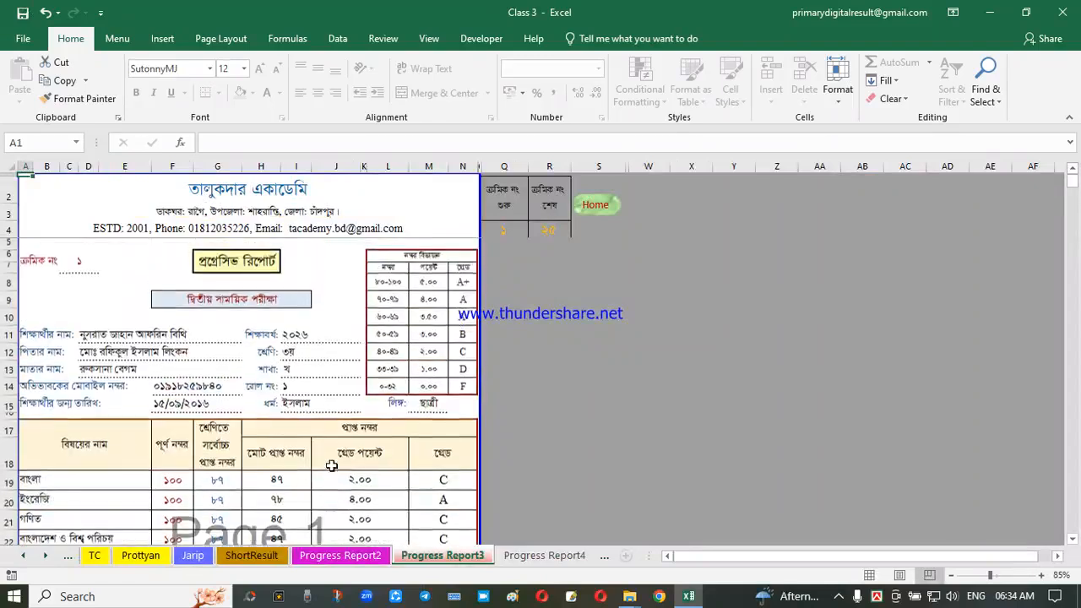
- Switch the progress report's exam to প্রথম সাময়িক পরীক্ষা and on to বার্ষিক পরীক্ষা
click(263, 307)
click(318, 302)
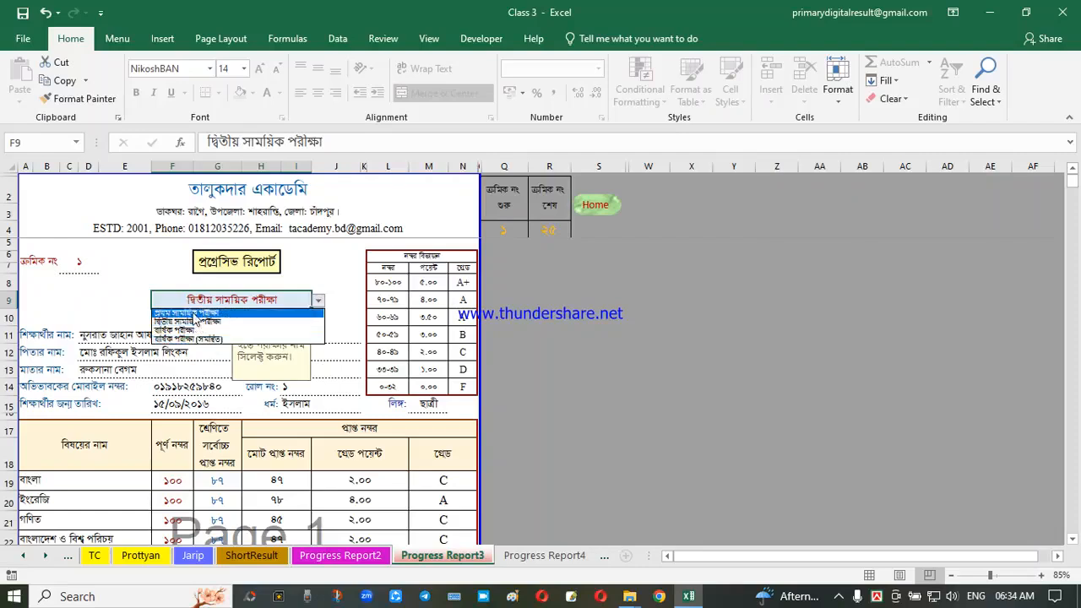
click(194, 313)
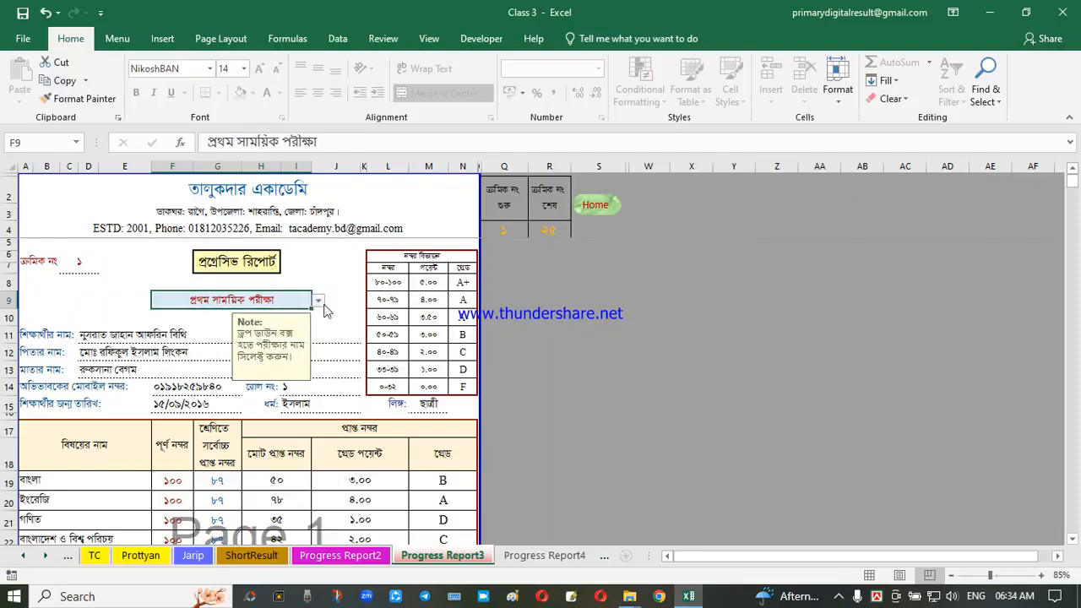
click(318, 300)
click(185, 328)
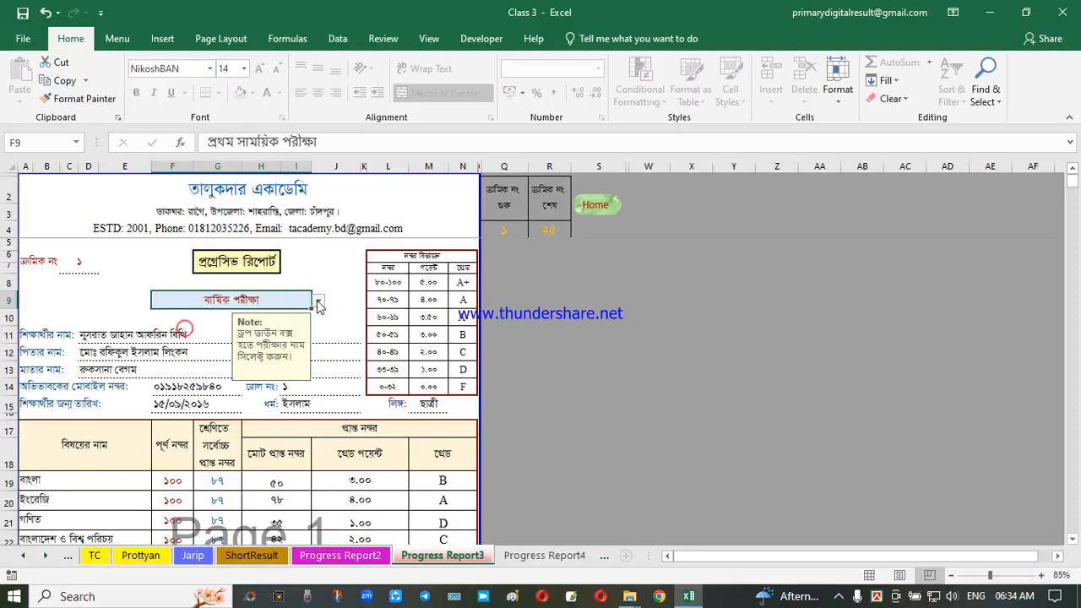
- Set the progress report's exam to বার্ষিক পরীক্ষা (সমন্বিত) and review its subject marks and grades
click(319, 302)
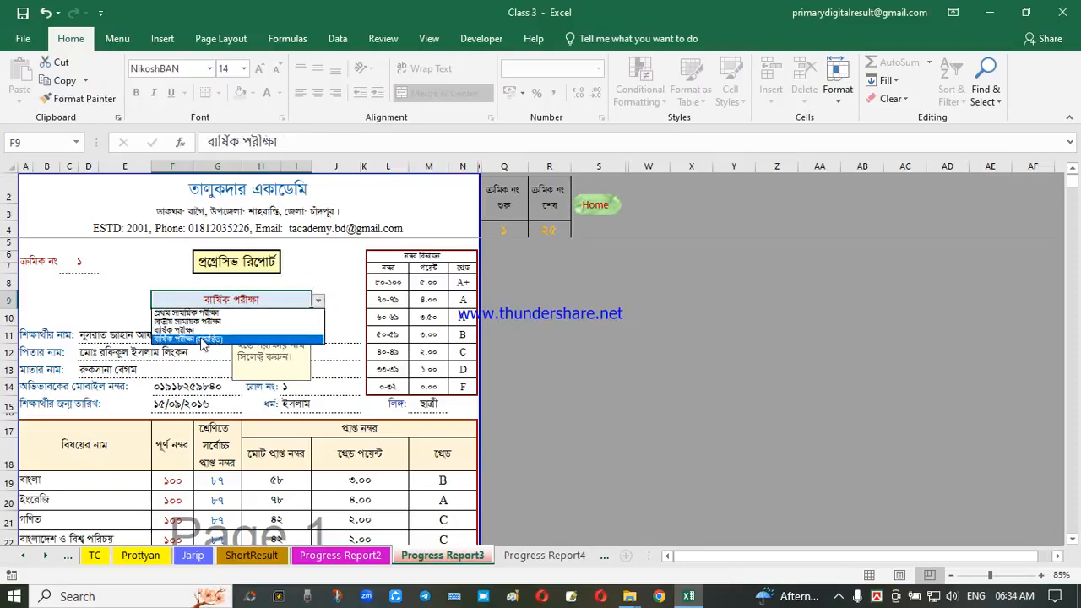
click(202, 339)
click(354, 385)
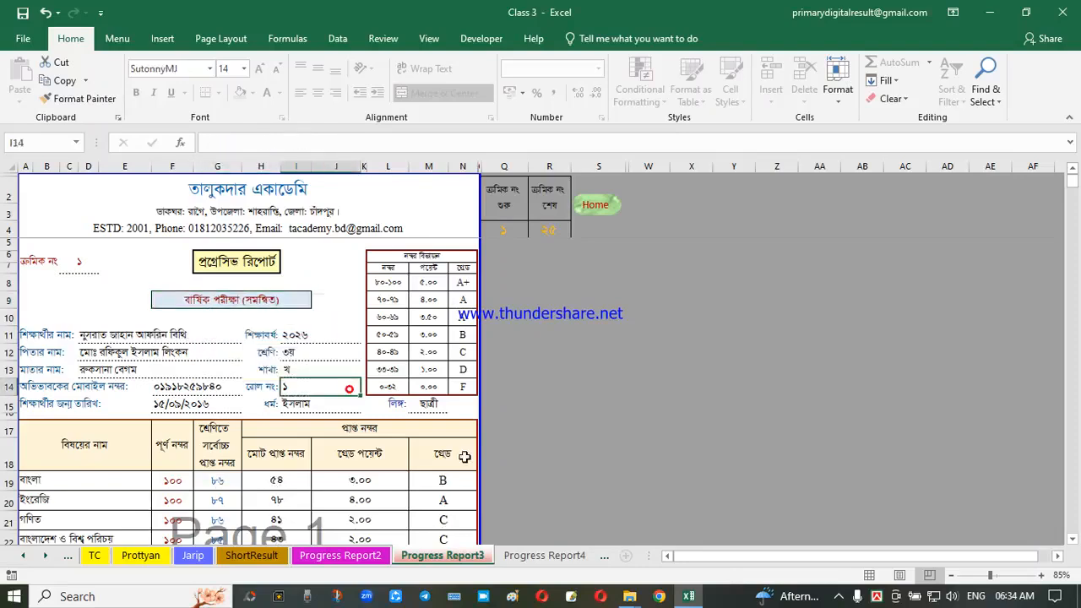
scroll(355, 473, down, 5)
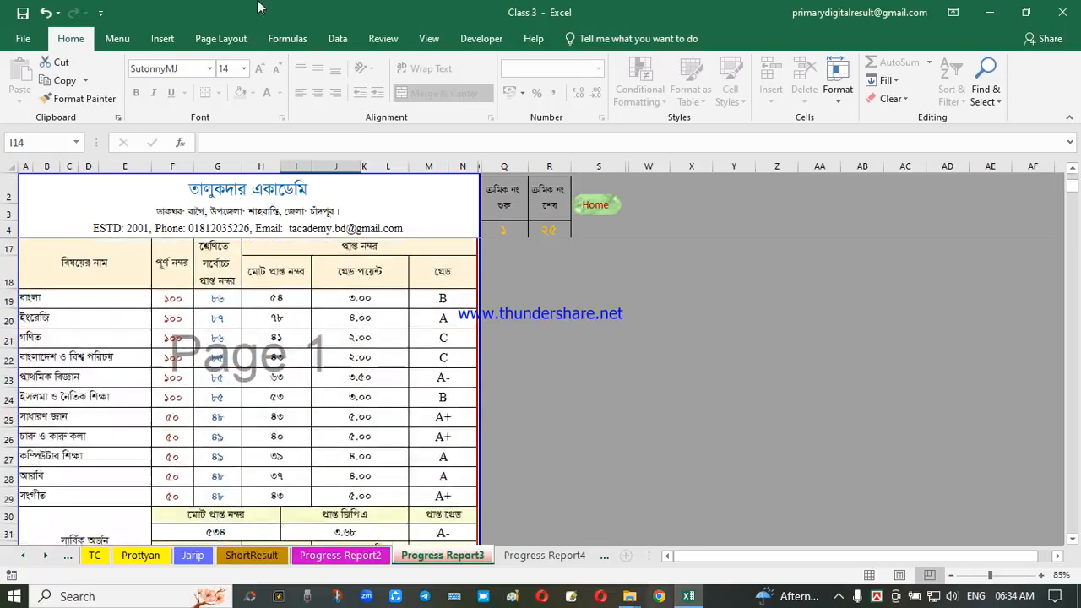
scroll(349, 499, up, 5)
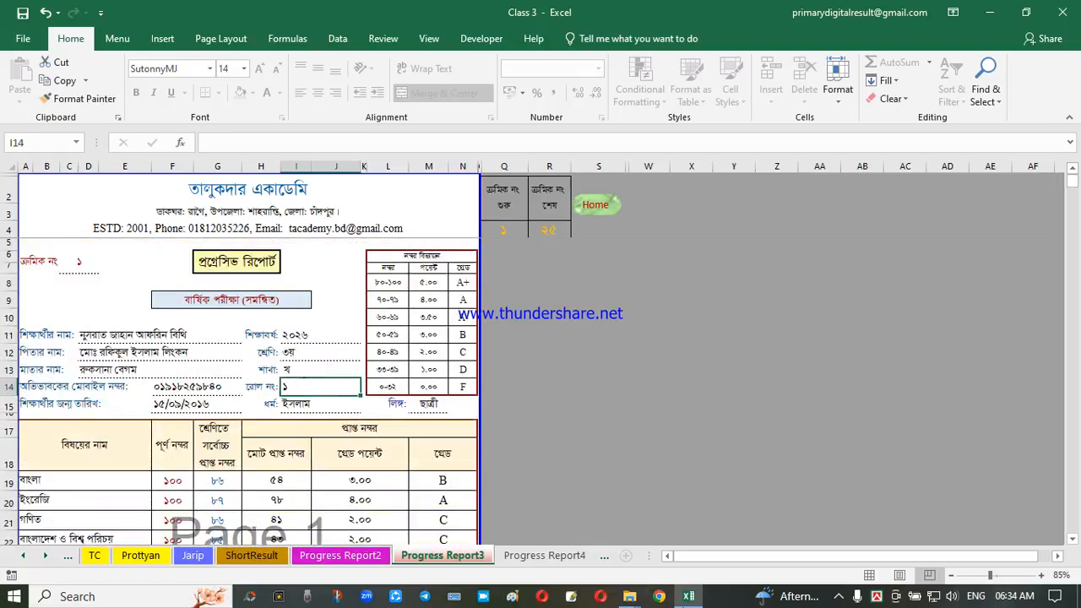
click(533, 312)
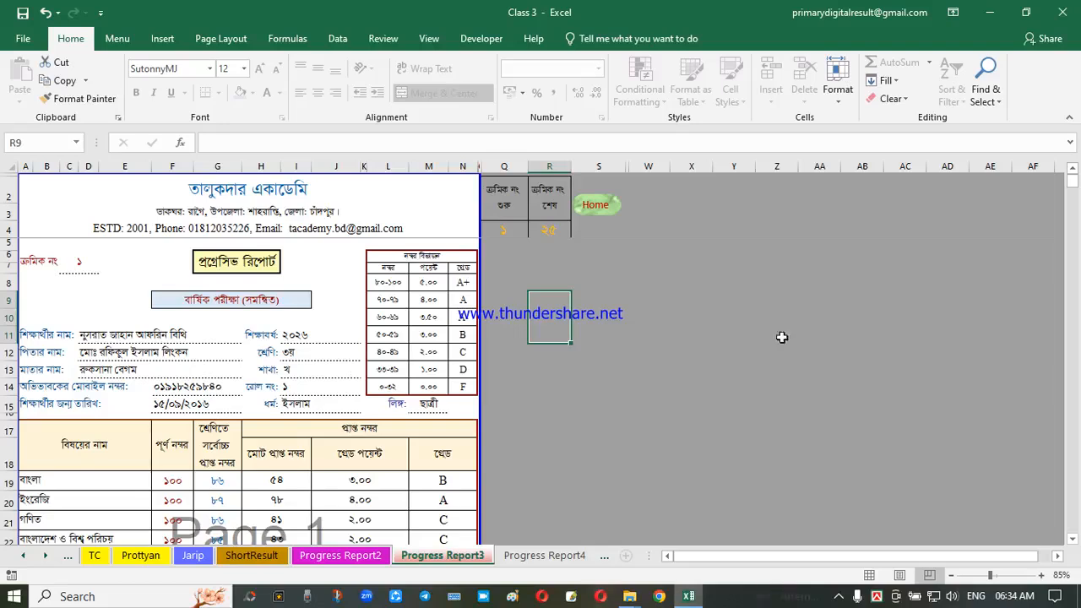
click(265, 264)
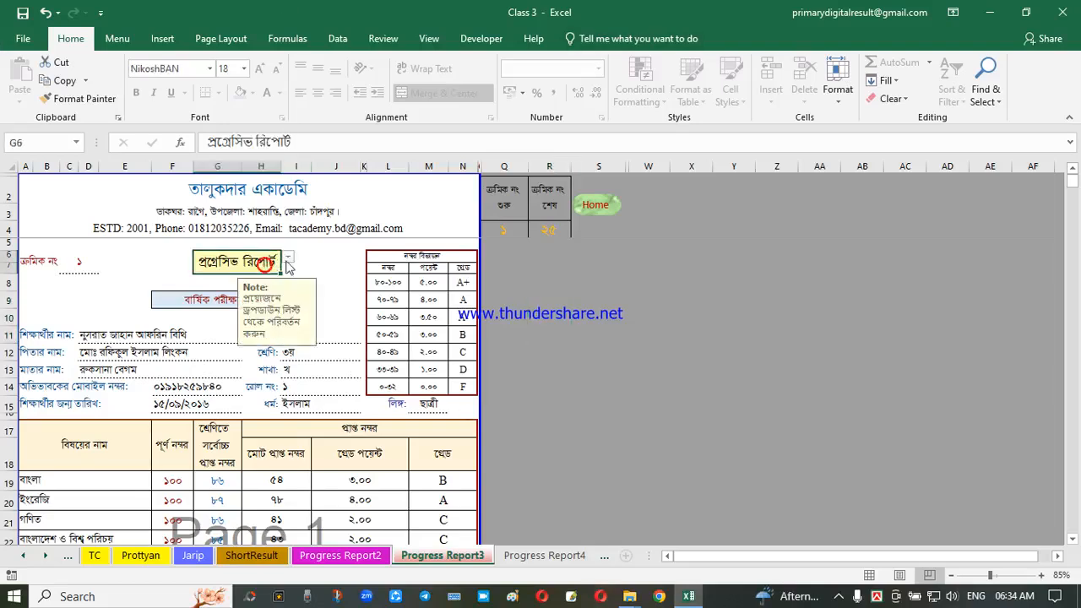
click(287, 263)
click(283, 286)
click(287, 262)
click(258, 279)
click(329, 287)
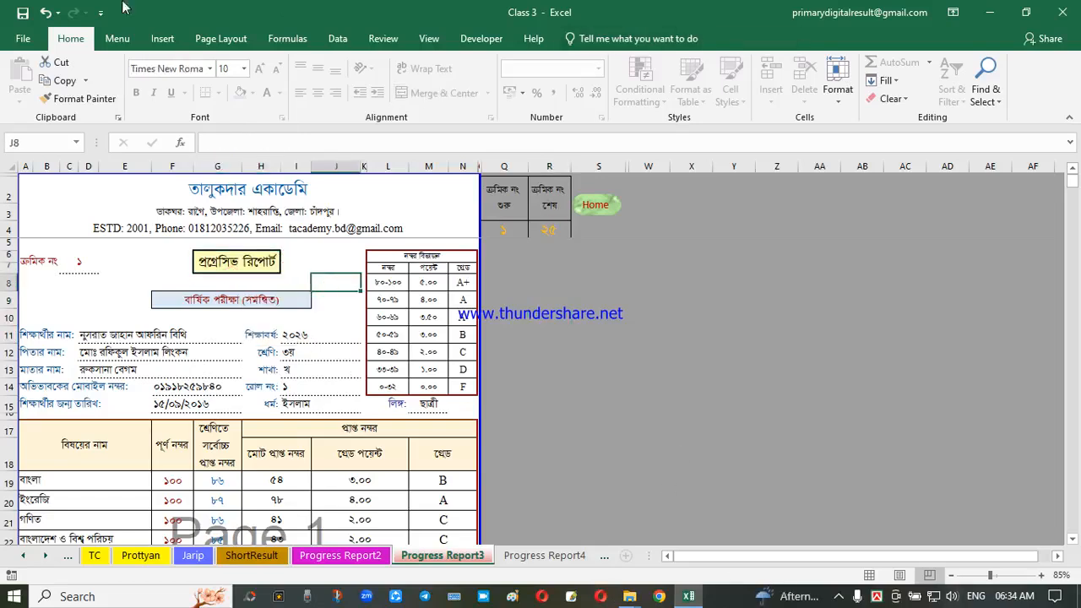
- Change the report's title from the predefined choices to নম্বর ফর্দ
click(238, 275)
click(288, 258)
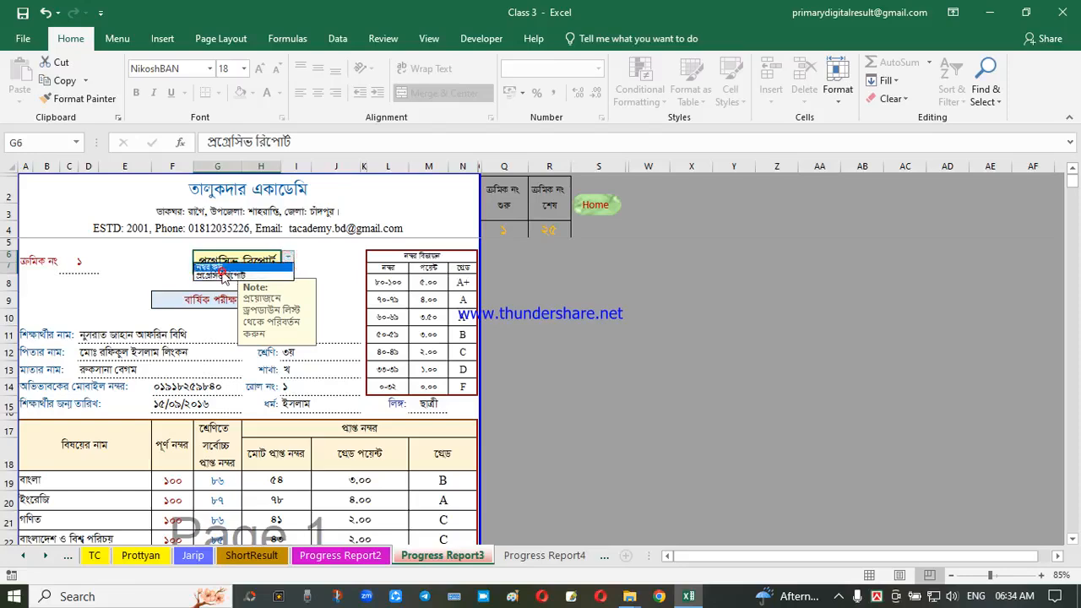
click(222, 268)
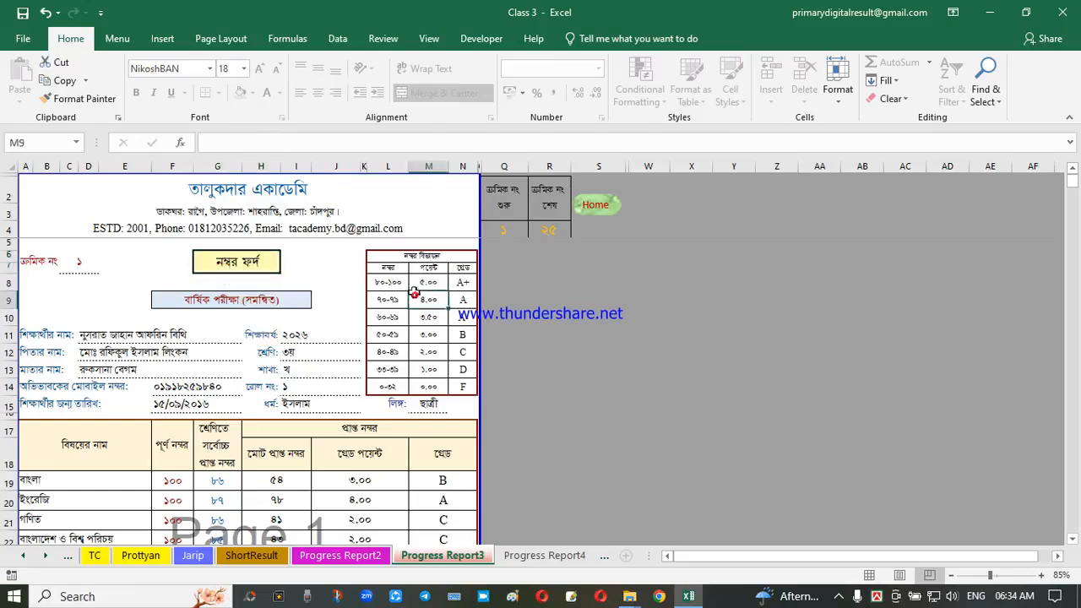
- Try 26 as the report's starting serial number and restore it to 1
click(506, 228)
click(536, 230)
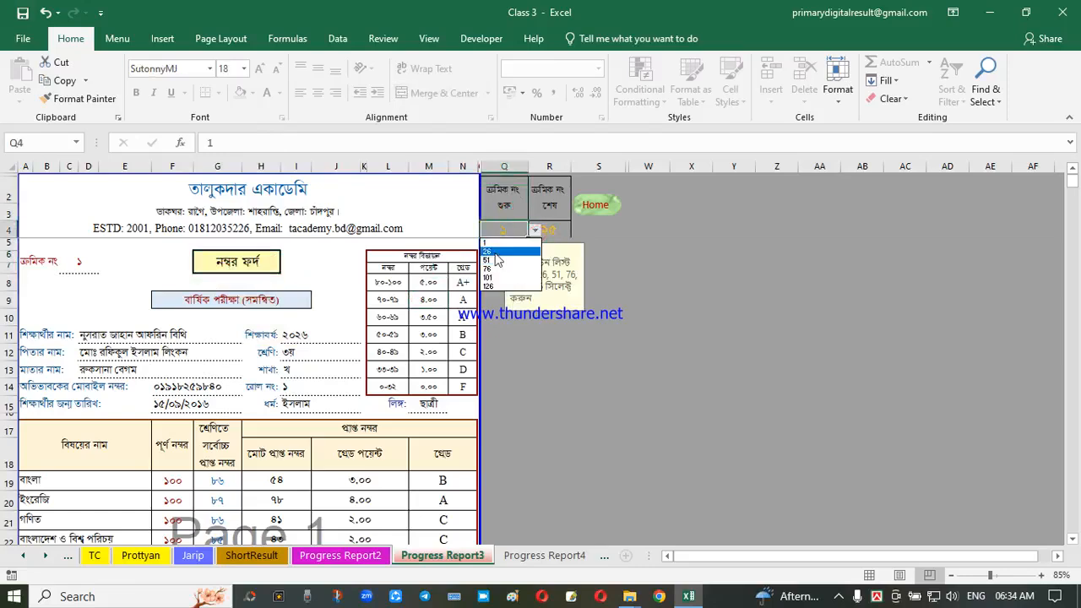
click(504, 251)
click(806, 313)
click(519, 229)
click(536, 231)
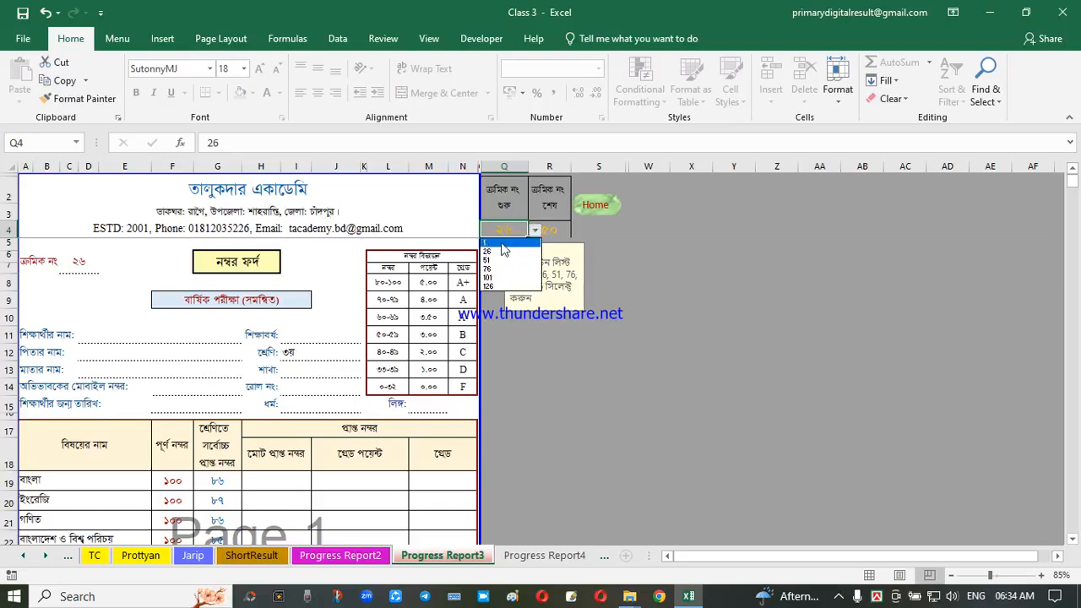
click(523, 243)
click(533, 346)
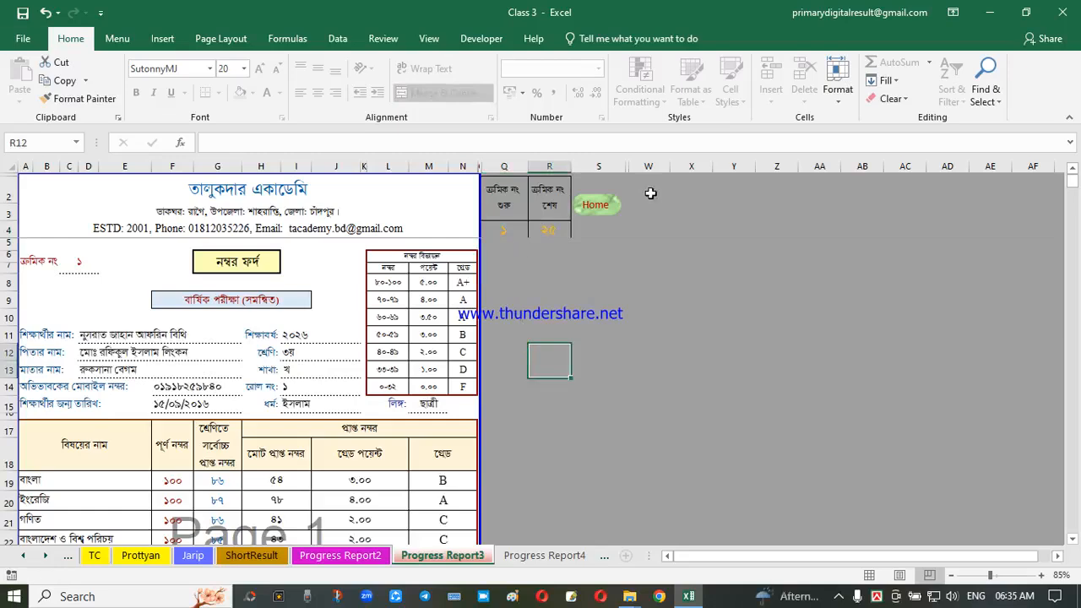
- Open the all-exams progress report from the home page and examine its exam columns, student details, title and serial number settings
click(604, 207)
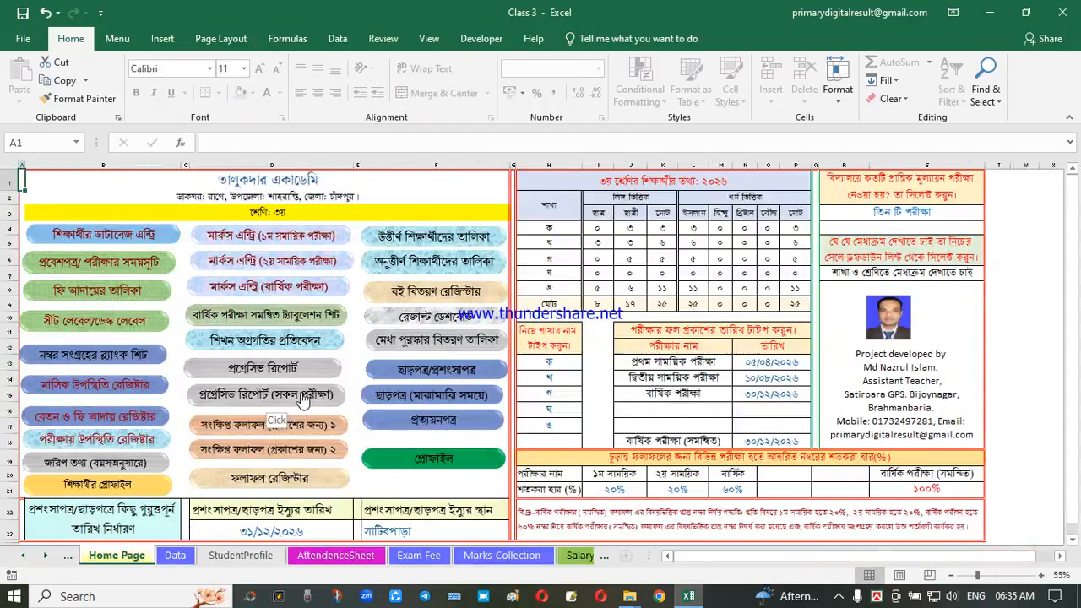
click(281, 404)
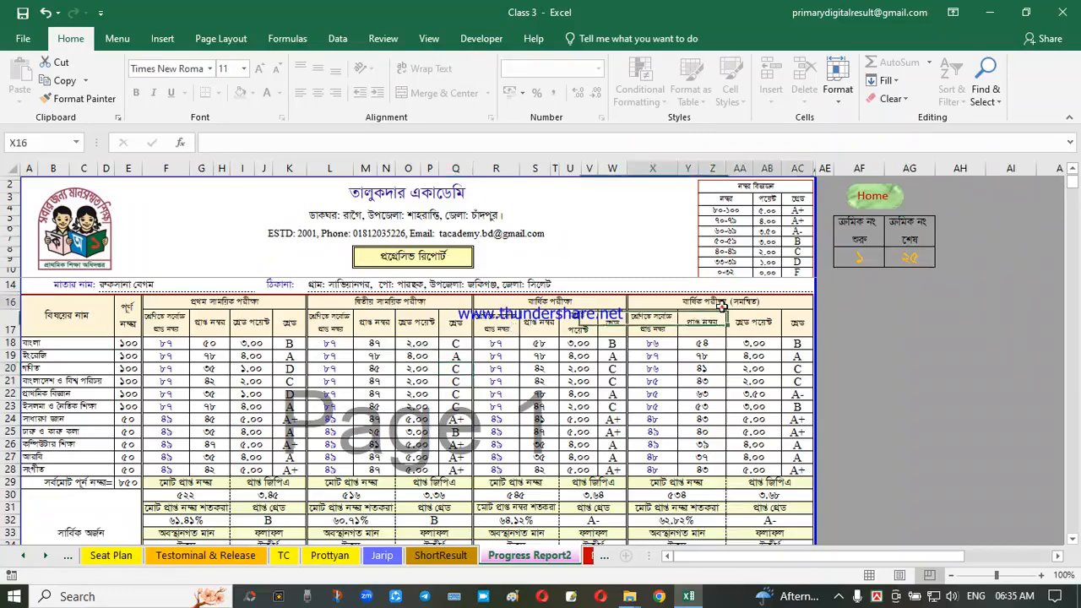
click(580, 356)
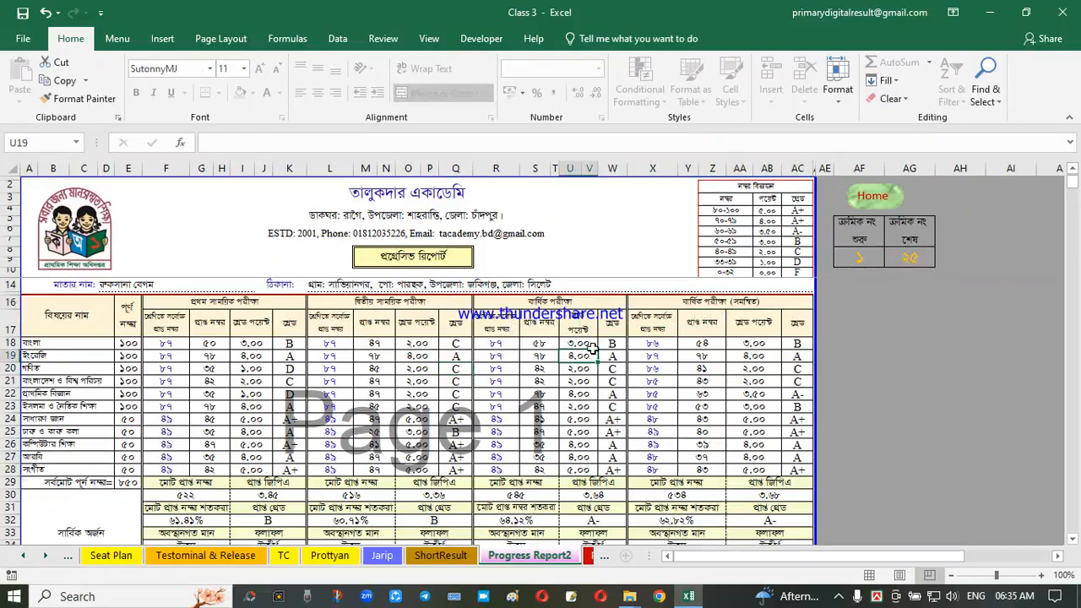
scroll(593, 348, down, 6)
scroll(593, 347, up, 7)
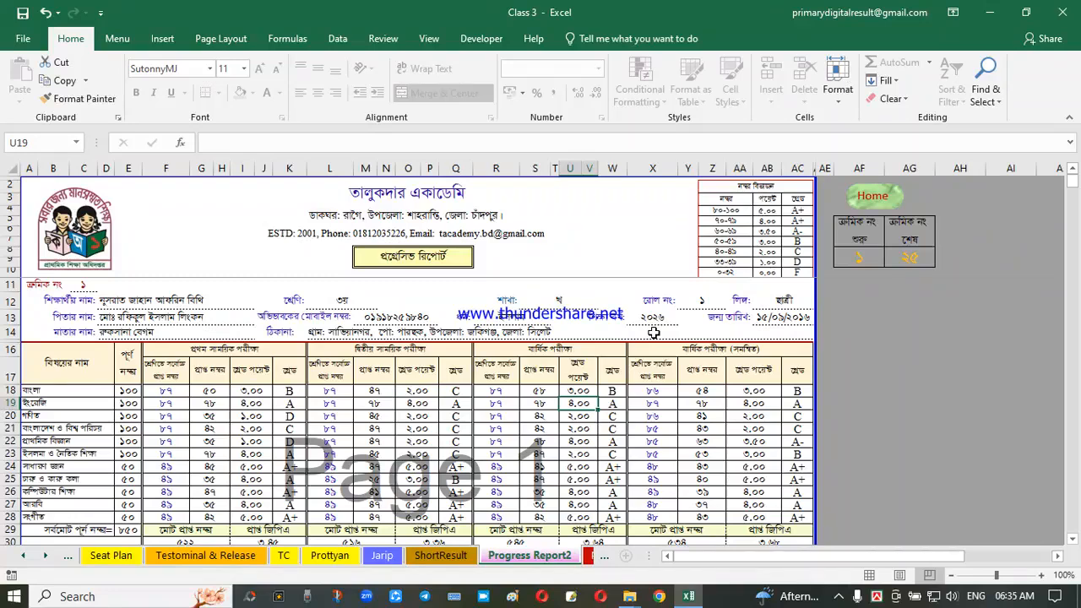
click(456, 258)
click(848, 344)
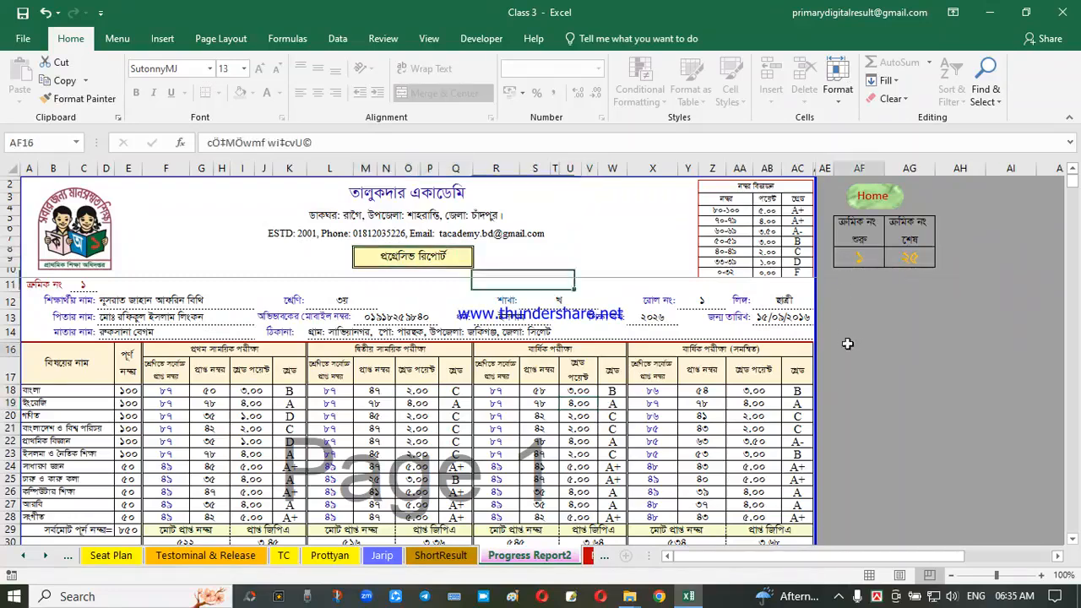
click(579, 333)
click(883, 304)
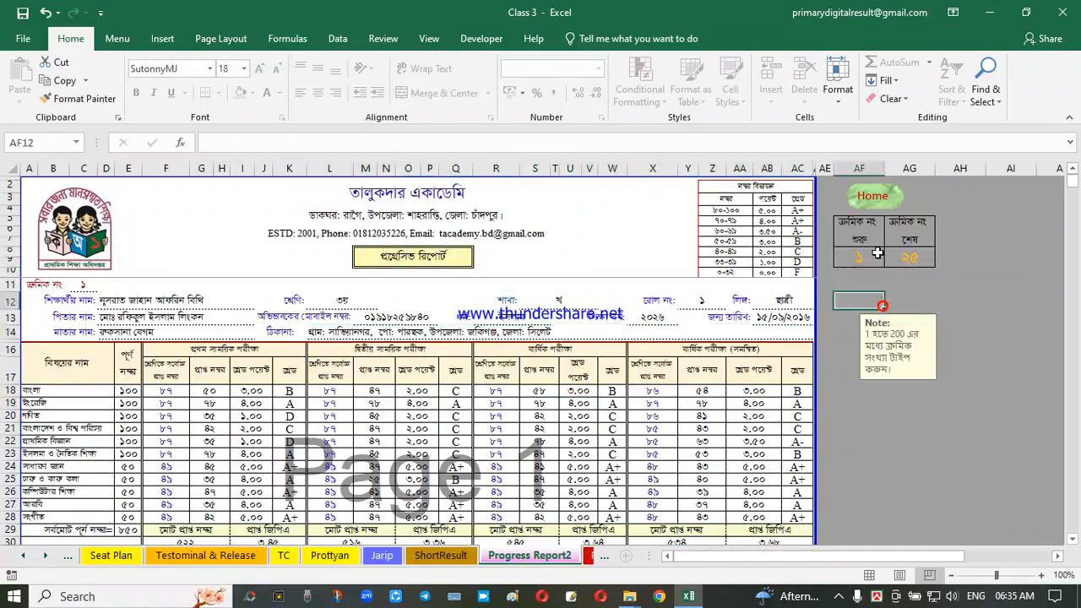
- Try 26 as the all-exams progress report's starting serial number and restore it to 1
click(866, 251)
click(893, 255)
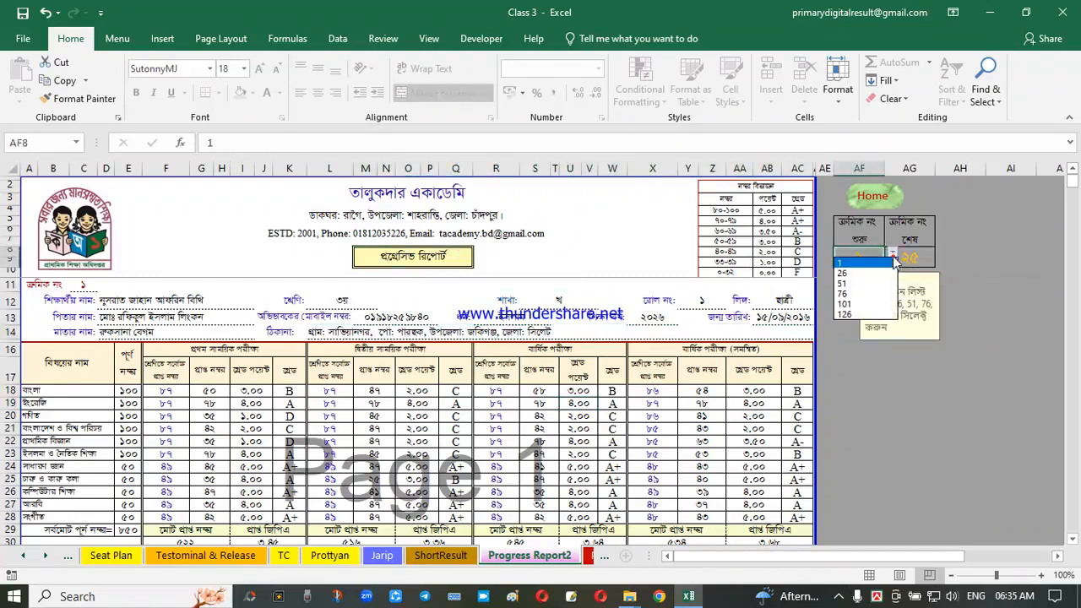
click(861, 274)
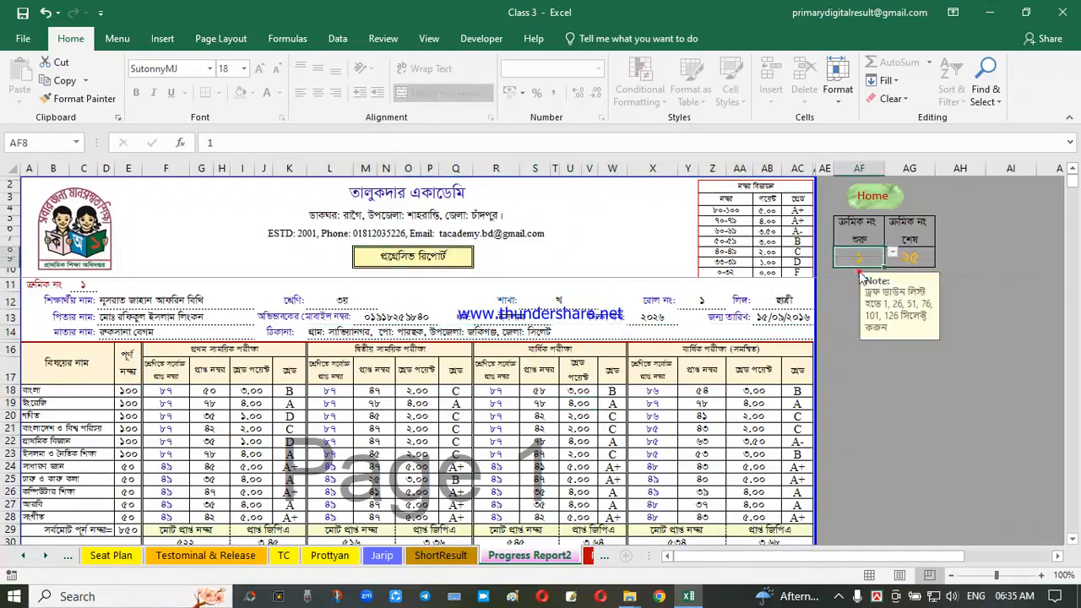
click(772, 356)
click(855, 260)
click(891, 259)
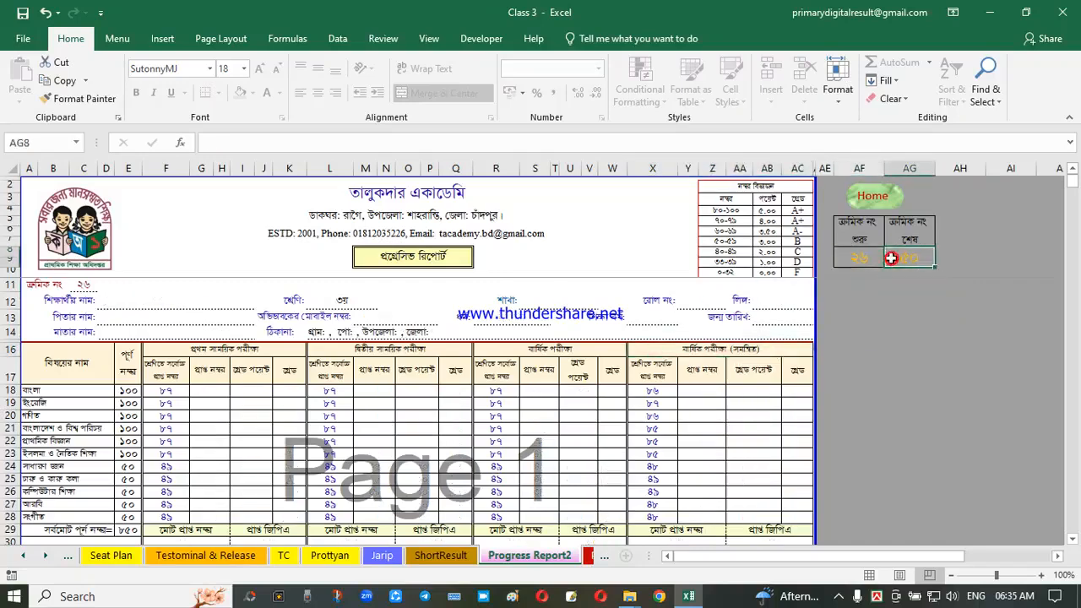
click(859, 259)
click(894, 256)
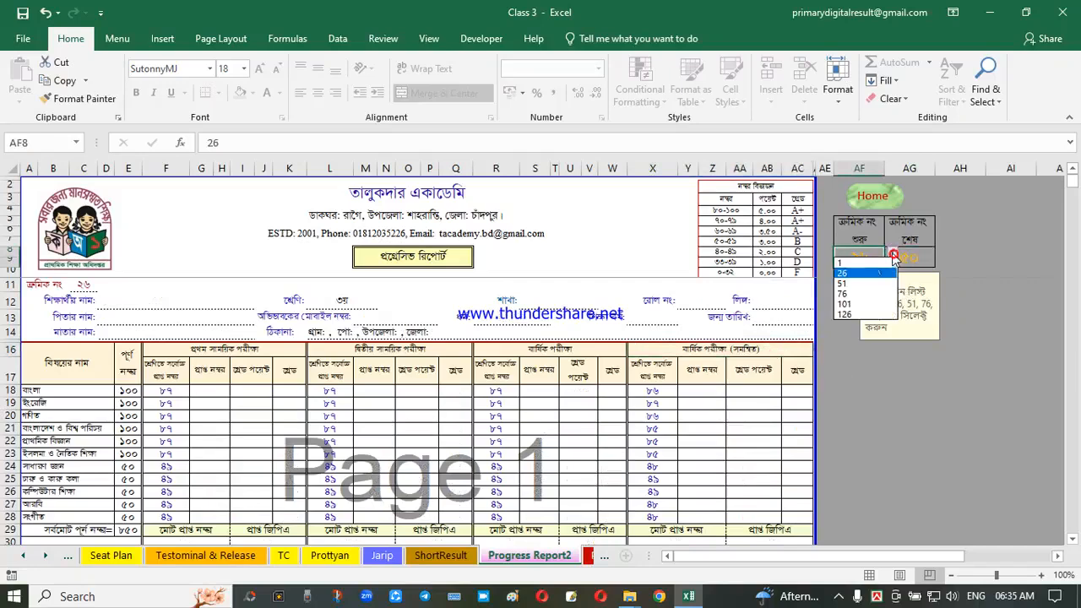
click(863, 272)
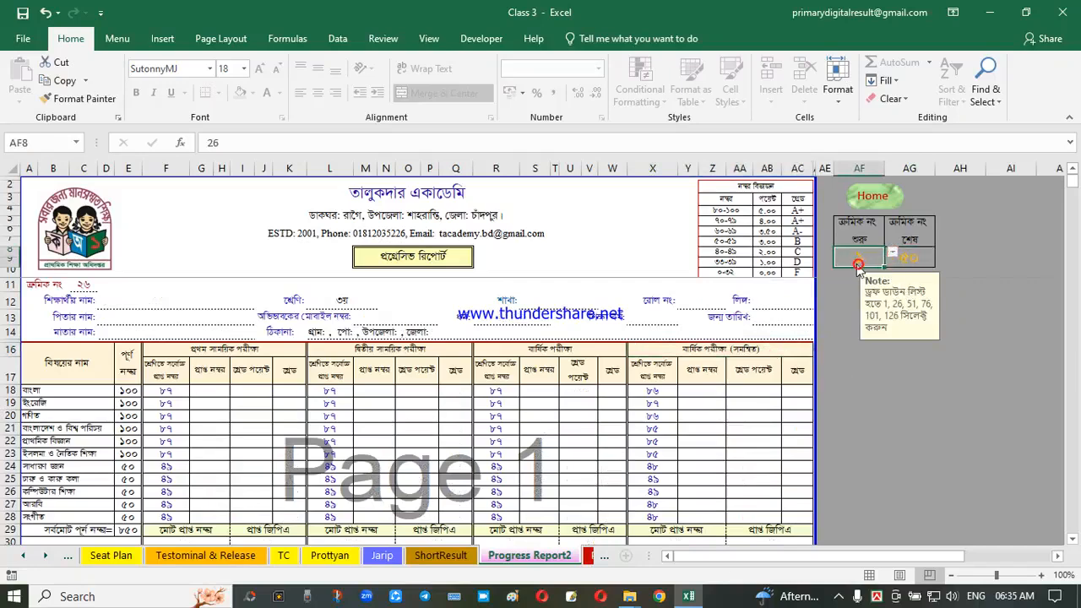
- Open সংক্ষিপ্ত ফলাফল (প্রকাশের জন্য) ১ from the home page and examine its GPA, grade and status columns
click(872, 195)
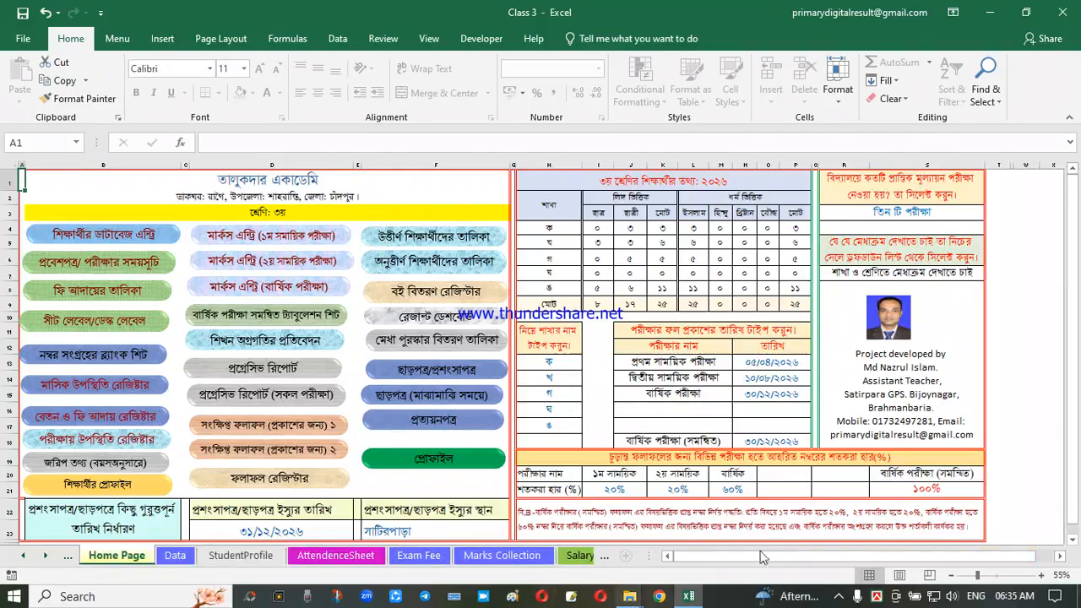
click(289, 425)
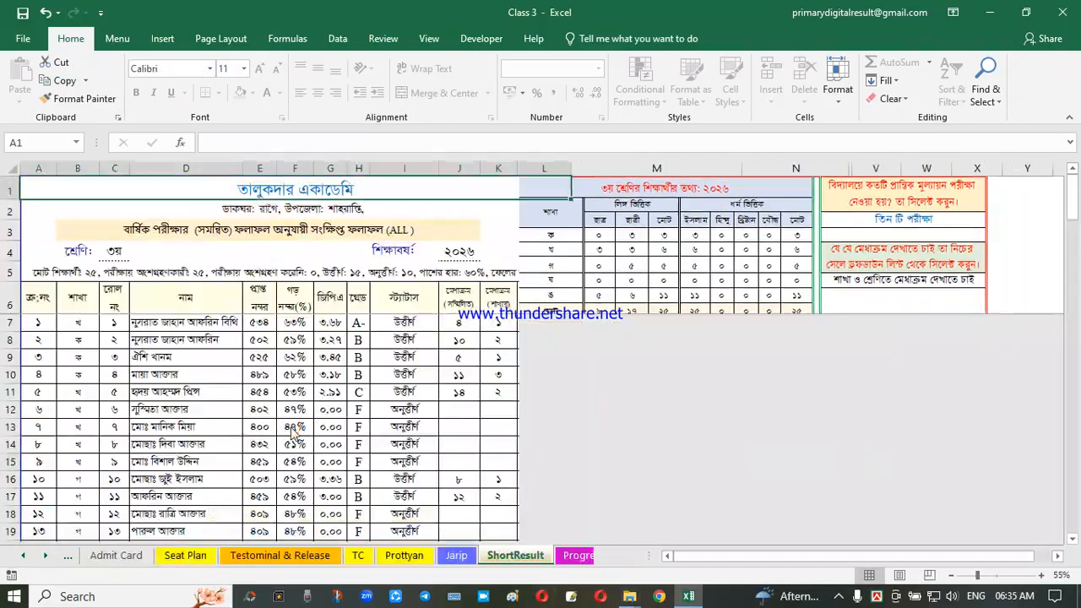
click(358, 375)
click(330, 342)
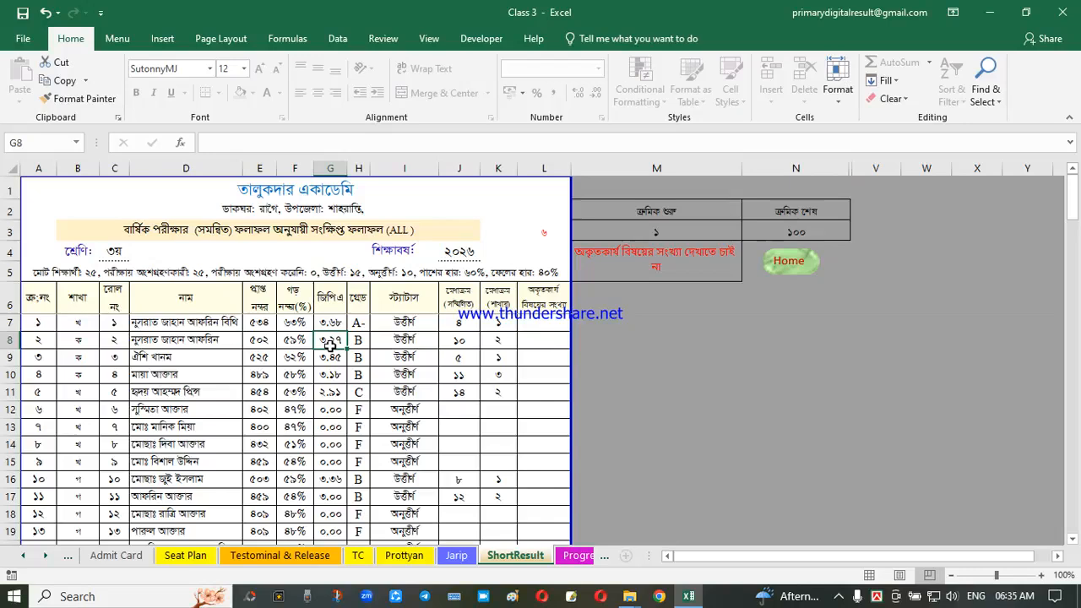
click(374, 378)
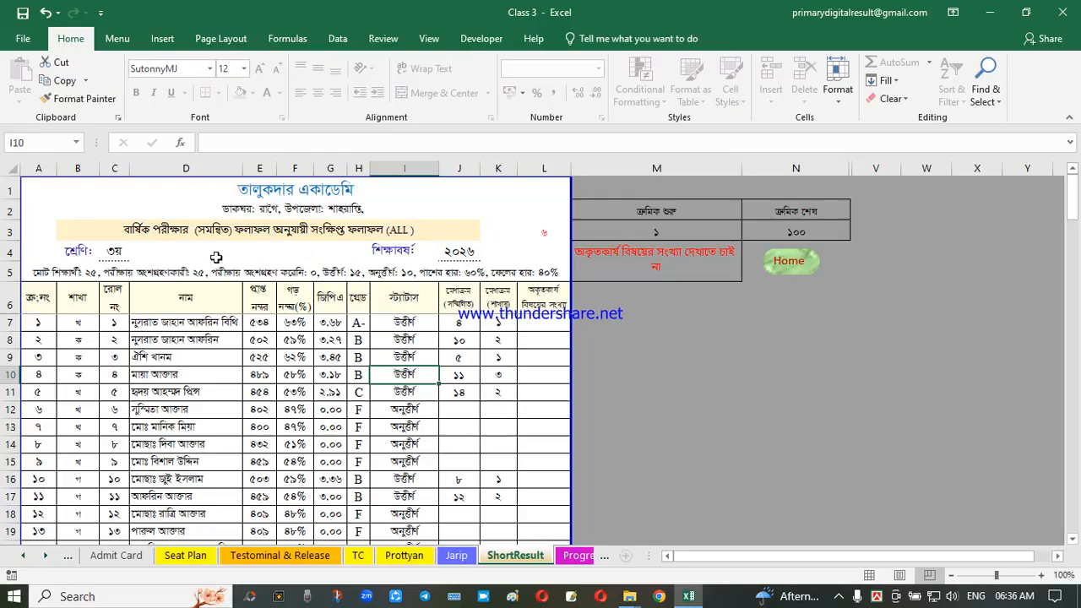
- Switch the short result to দ্বিতীয় সাময়িক পরীক্ষার সংক্ষিপ্ত ফলাফল (ALL) and to বার্ষিক পরীক্ষার সংক্ষিপ্ত ফলাফল (ALL)
click(178, 226)
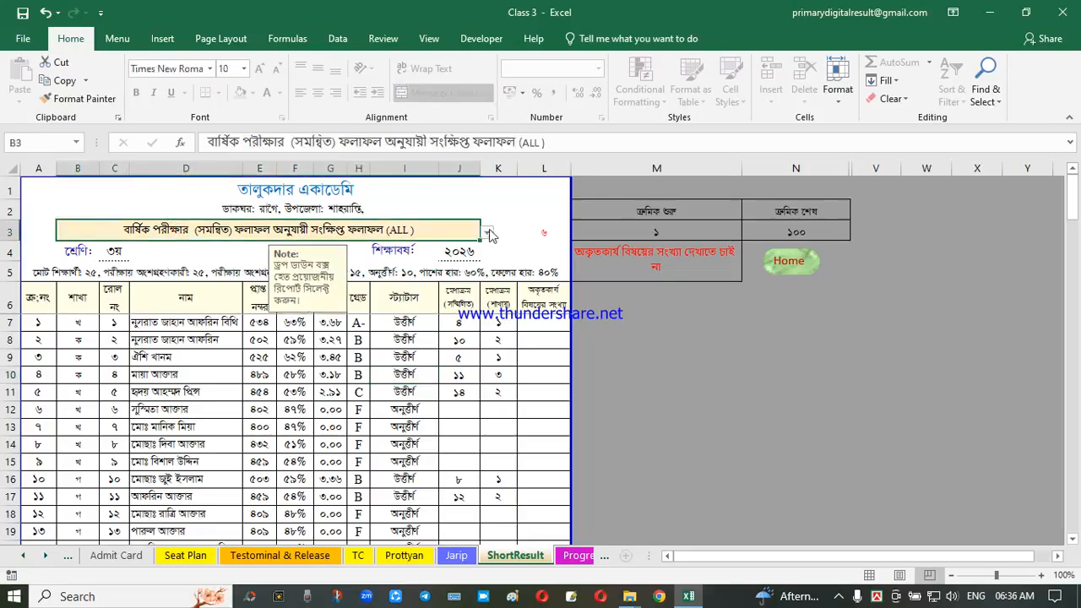
click(486, 235)
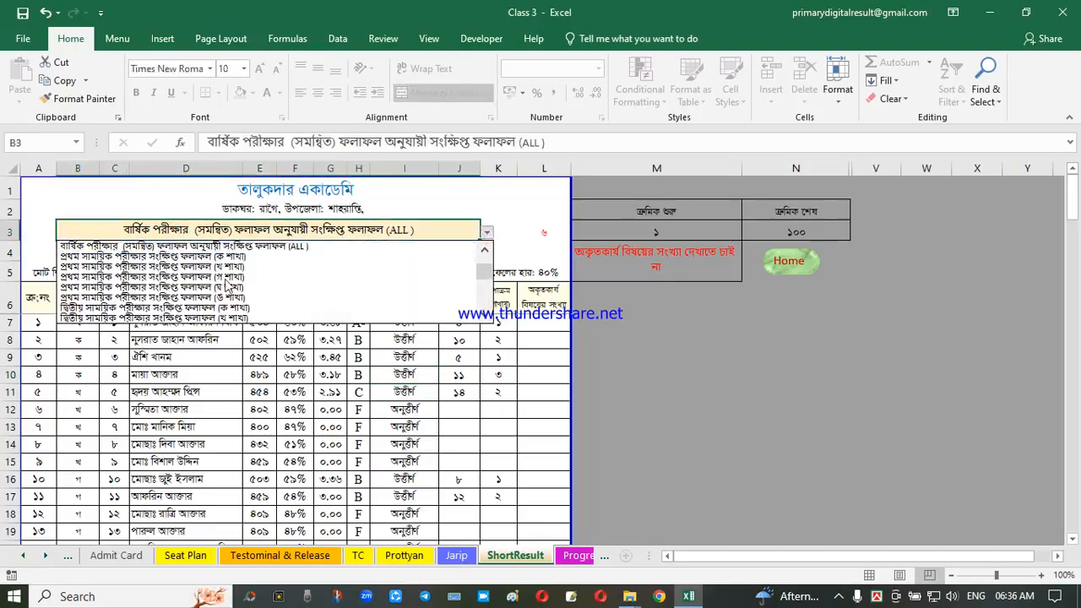
drag(486, 276, 488, 254)
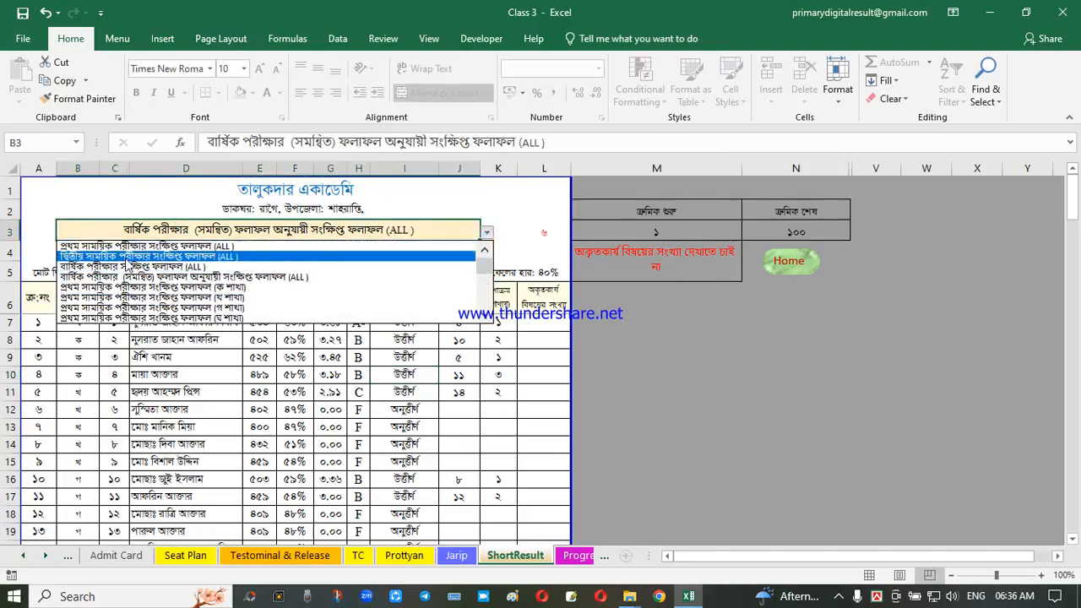
click(128, 259)
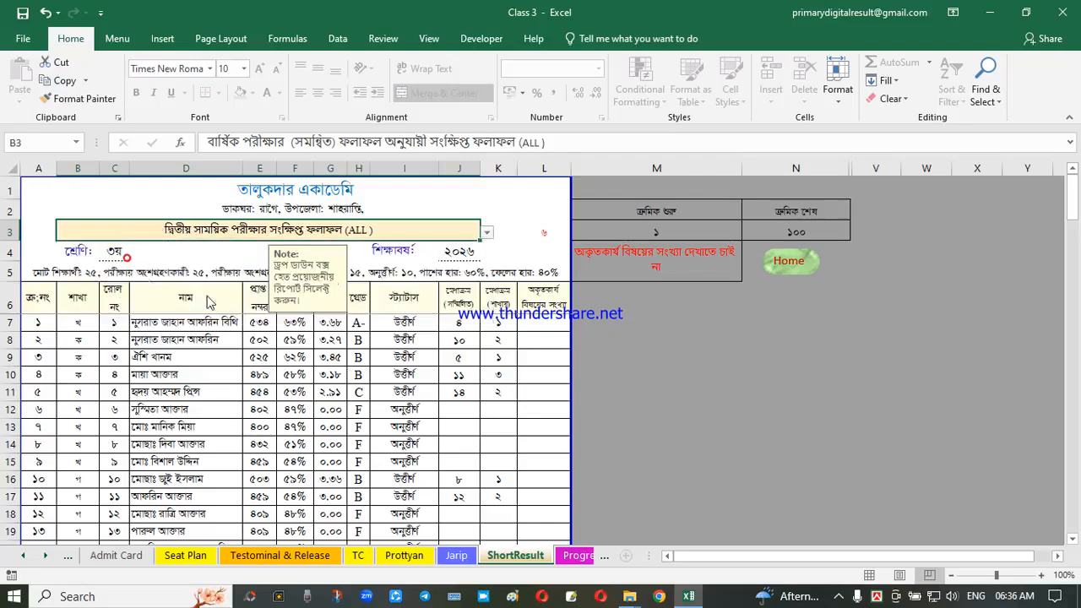
click(483, 233)
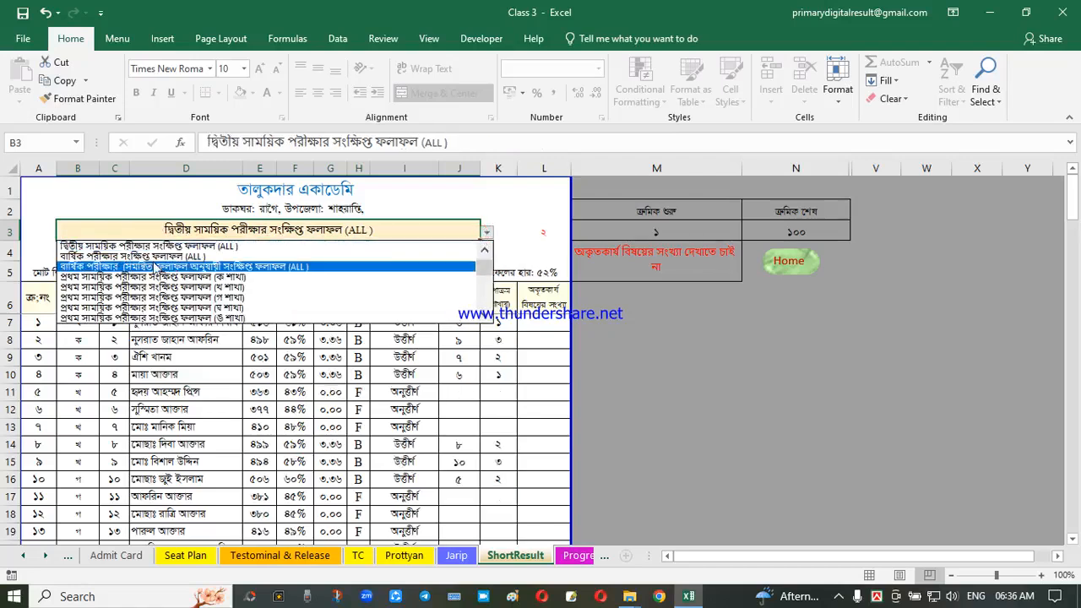
click(148, 256)
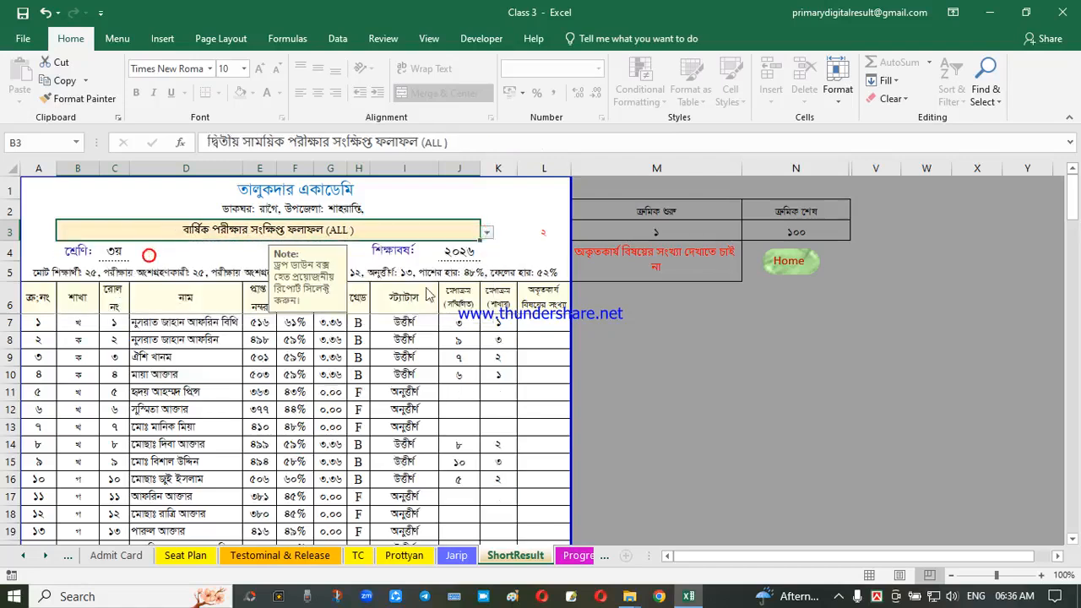
- Try প্রথম সাময়িক পরীক্ষার সংক্ষিপ্ত ফলাফল (ক শাখা) and restore the combined annual short result (ALL)
click(483, 232)
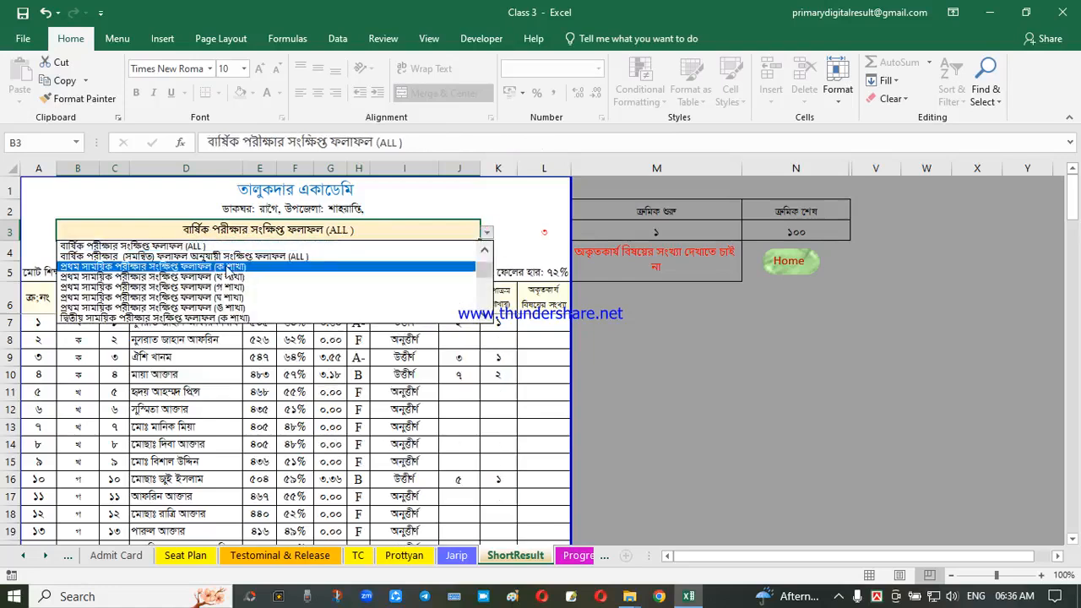
click(218, 267)
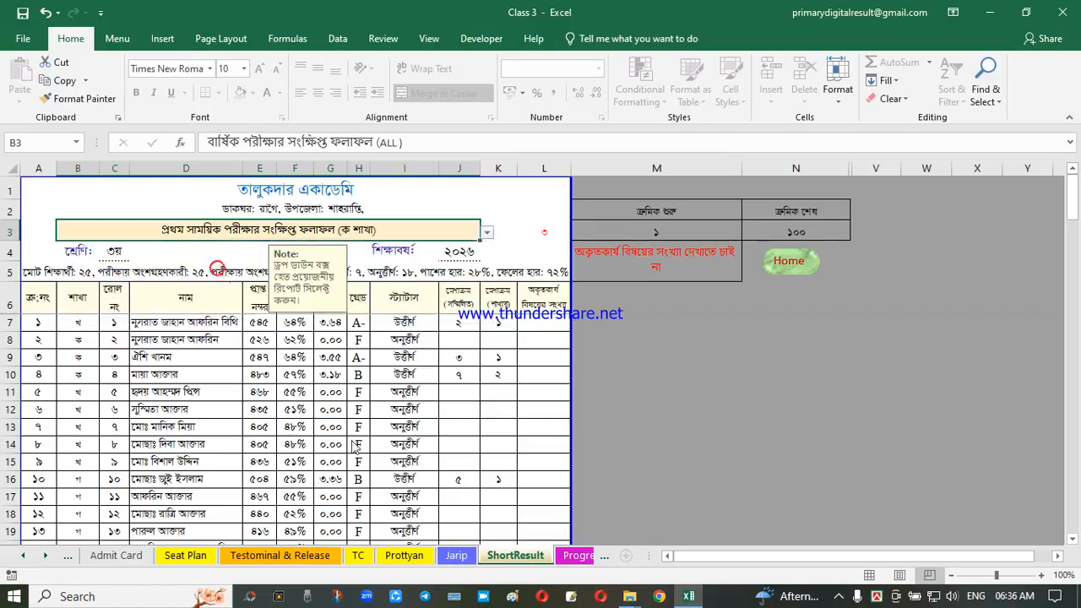
click(402, 340)
click(463, 233)
click(487, 232)
drag(482, 278, 489, 247)
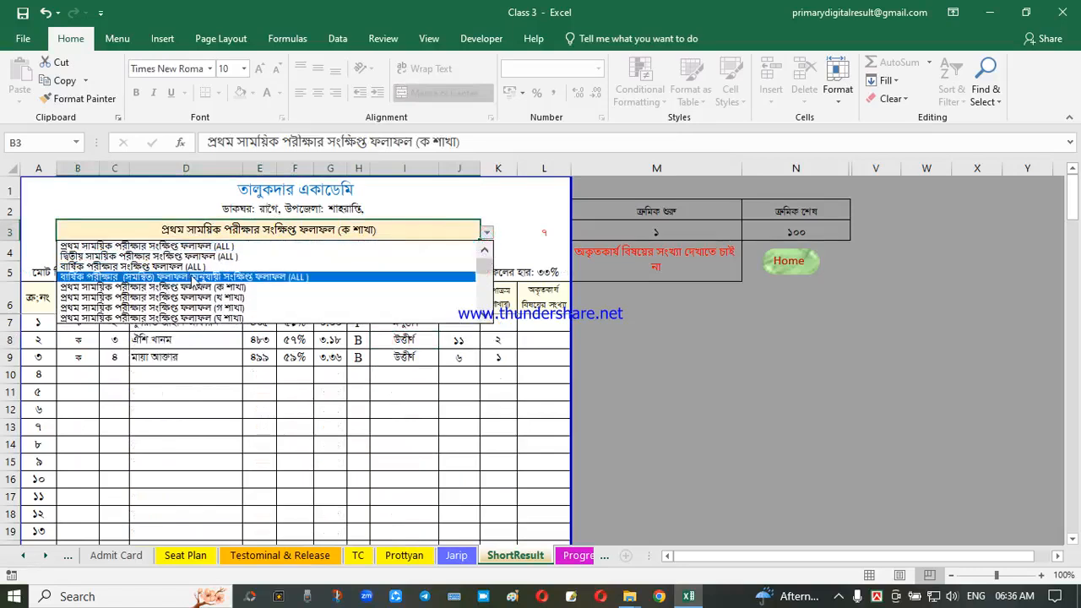
click(284, 278)
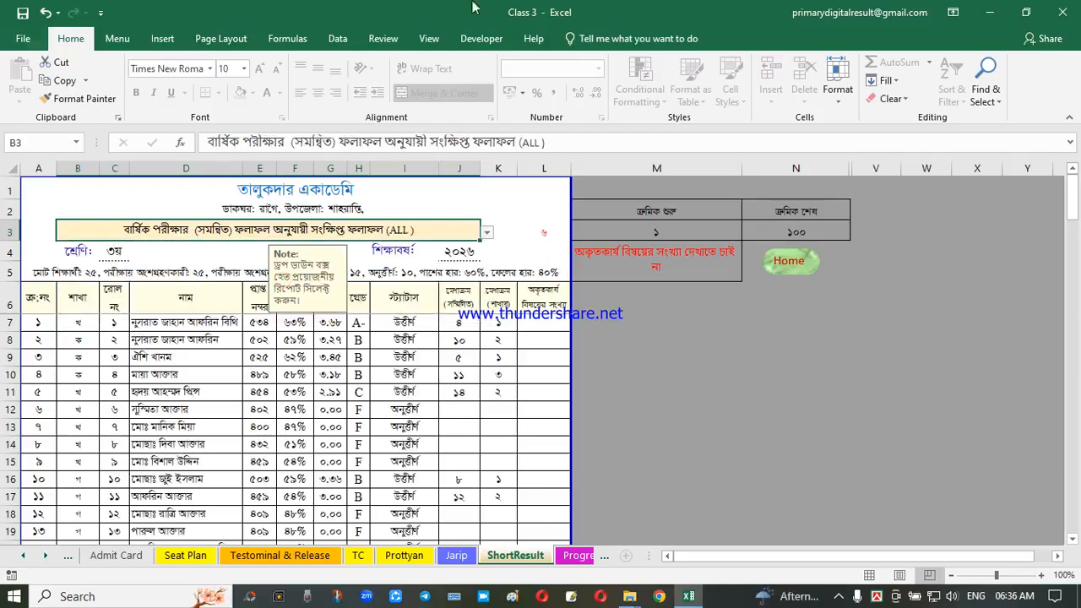
- Examine the combined and section merit position columns, the failed-subject count column and its display setting
click(460, 348)
click(505, 348)
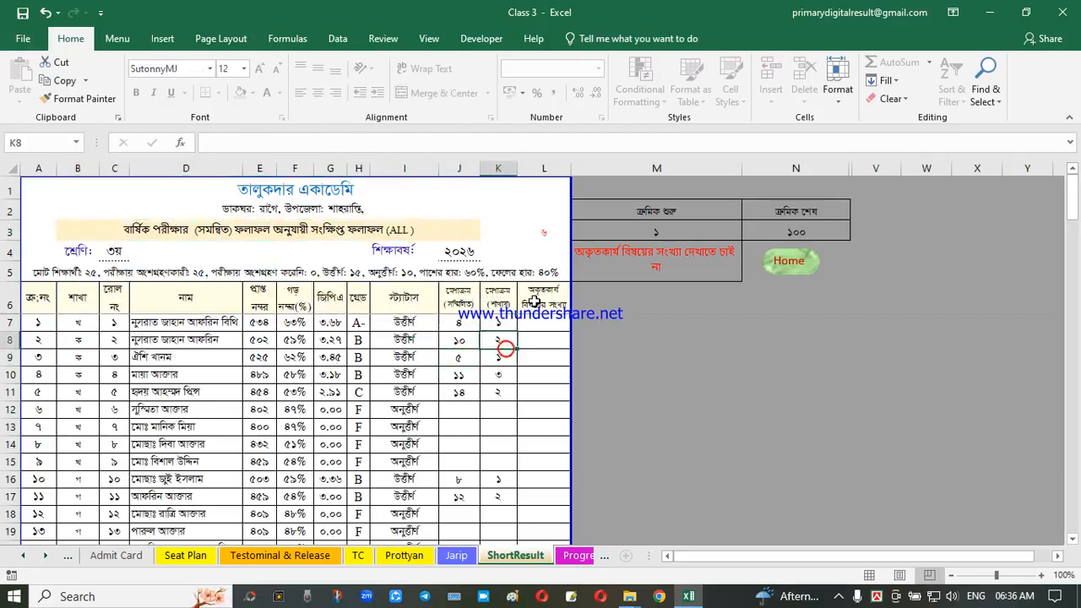
click(546, 337)
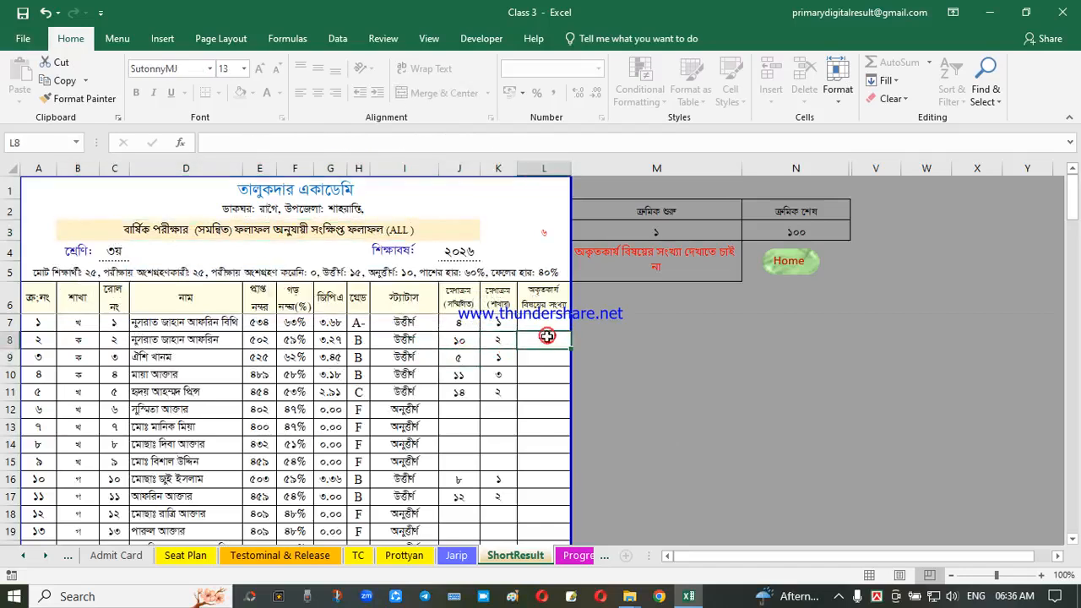
click(609, 267)
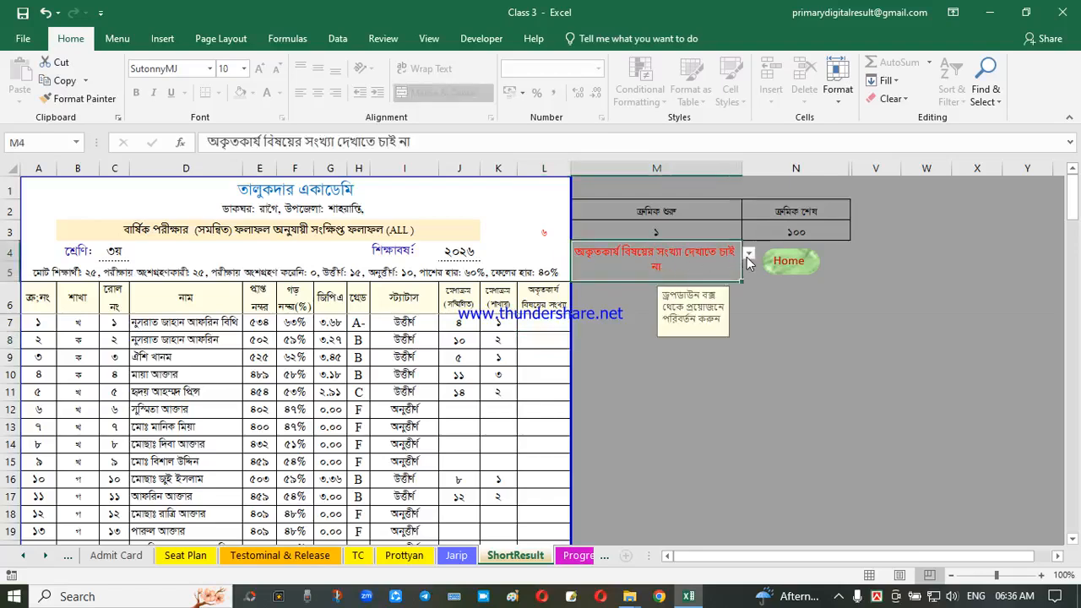
click(549, 371)
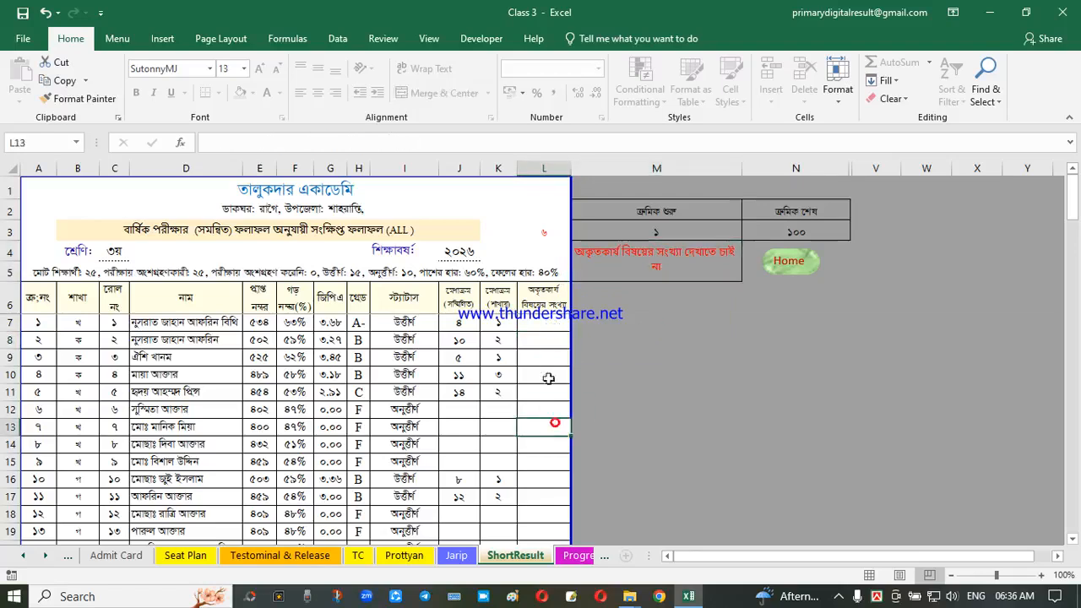
click(554, 440)
- Try the অকৃতকার্য বিষয়ের সংখ্যা দেখাতে চাই option for failed-subject counts and restore অকৃতকার্য বিষয়ের সংখ্যা দেখাতে চাই না
click(701, 265)
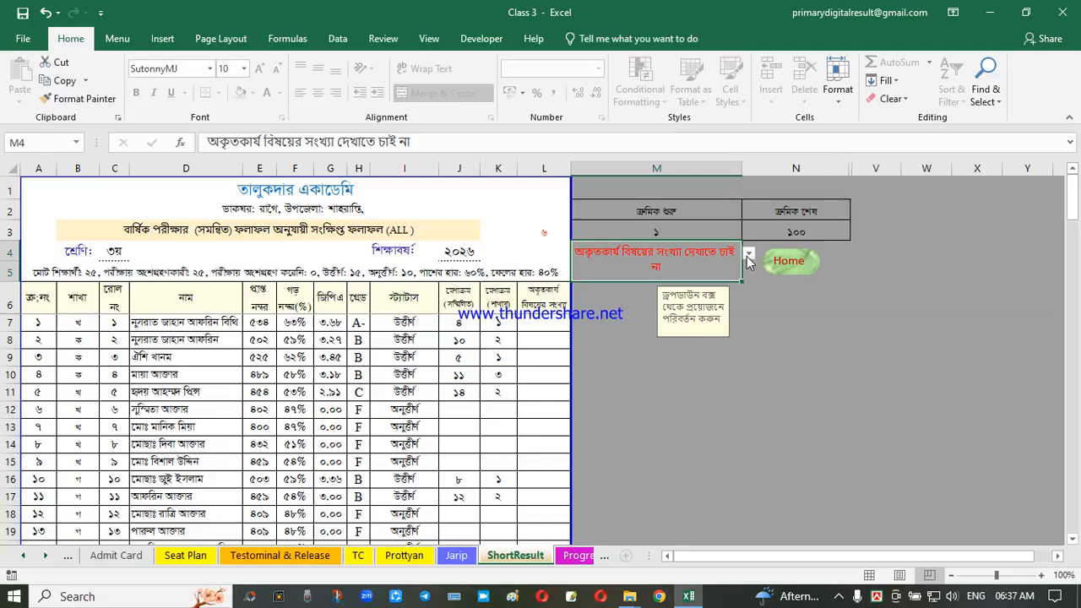
click(747, 254)
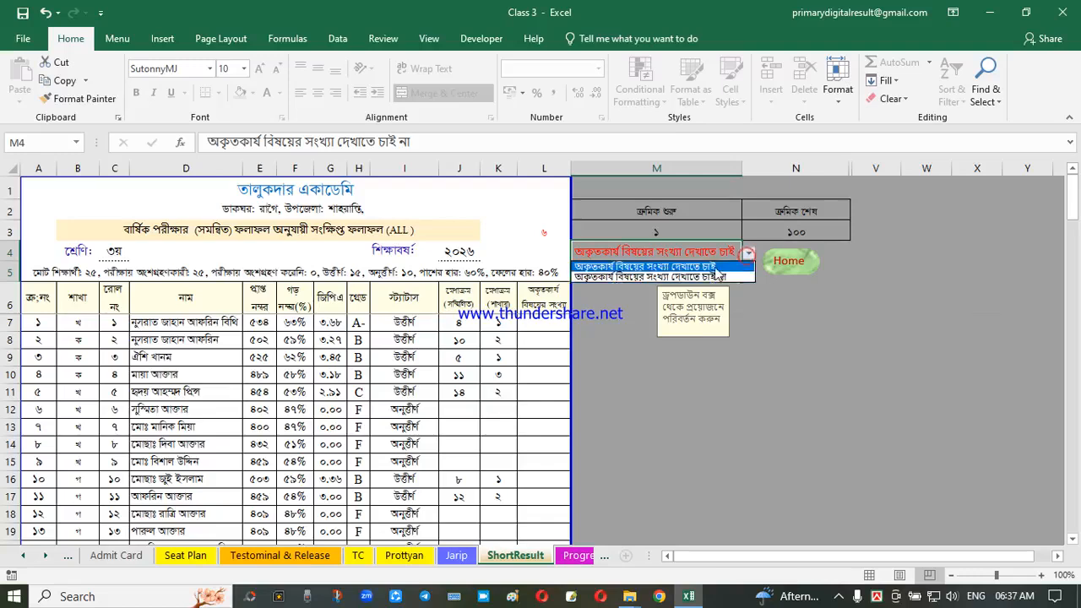
click(701, 266)
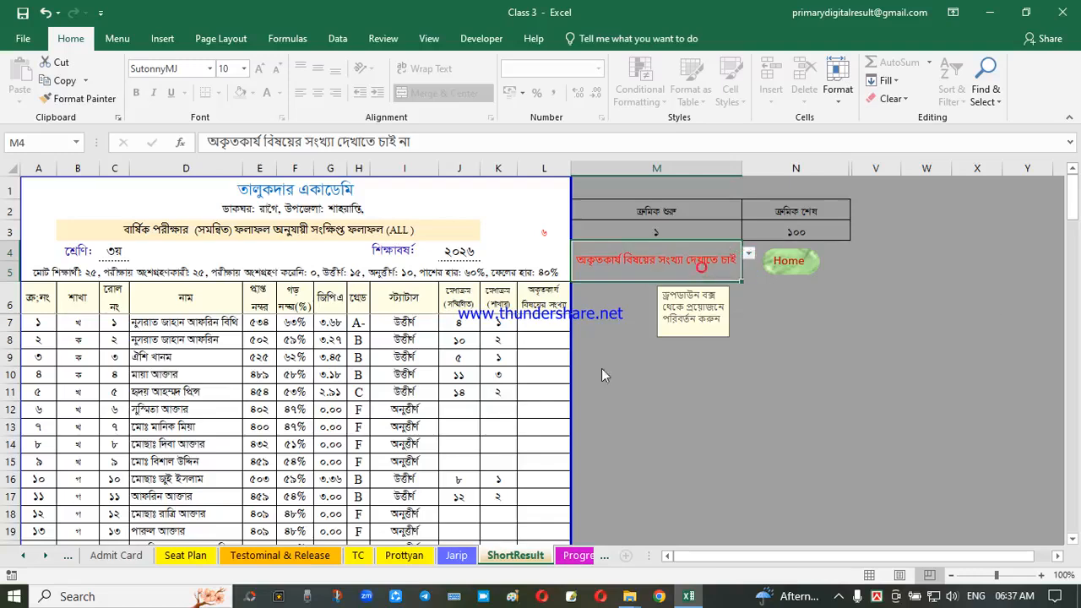
click(541, 410)
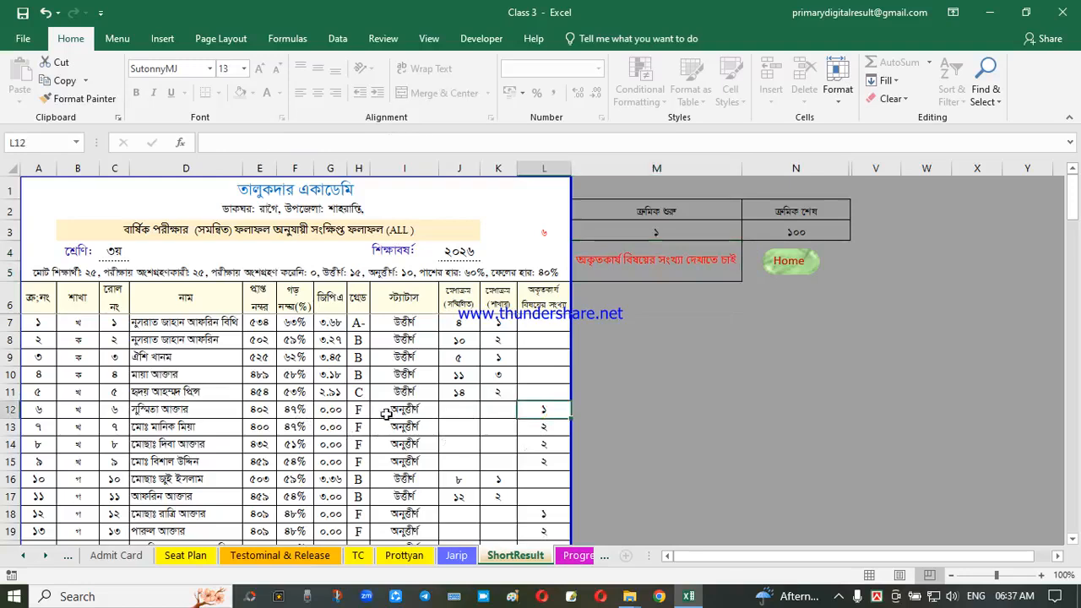
click(542, 460)
click(670, 271)
click(748, 254)
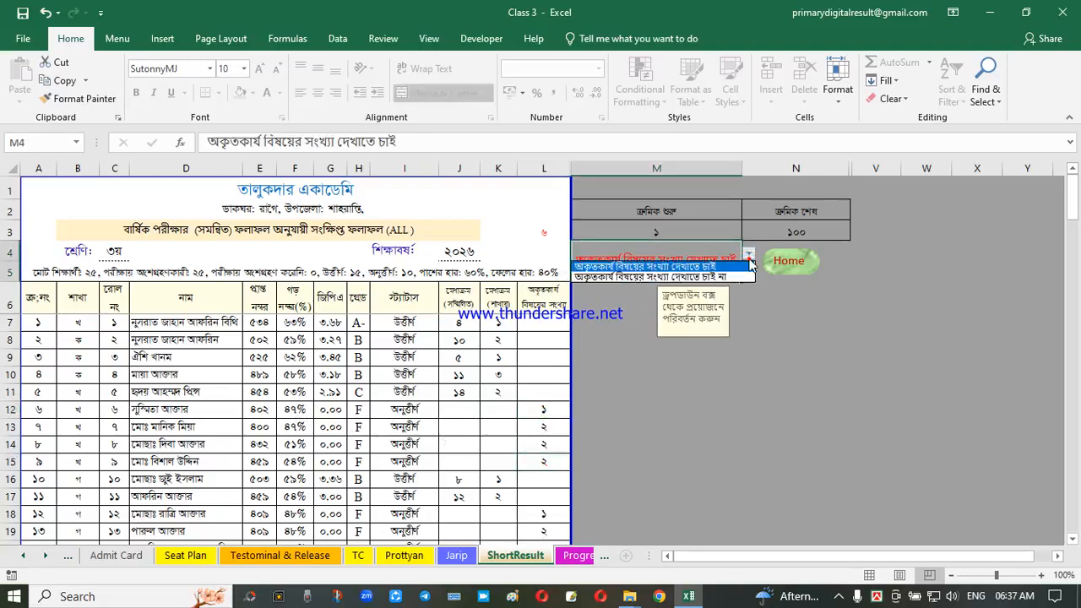
click(724, 278)
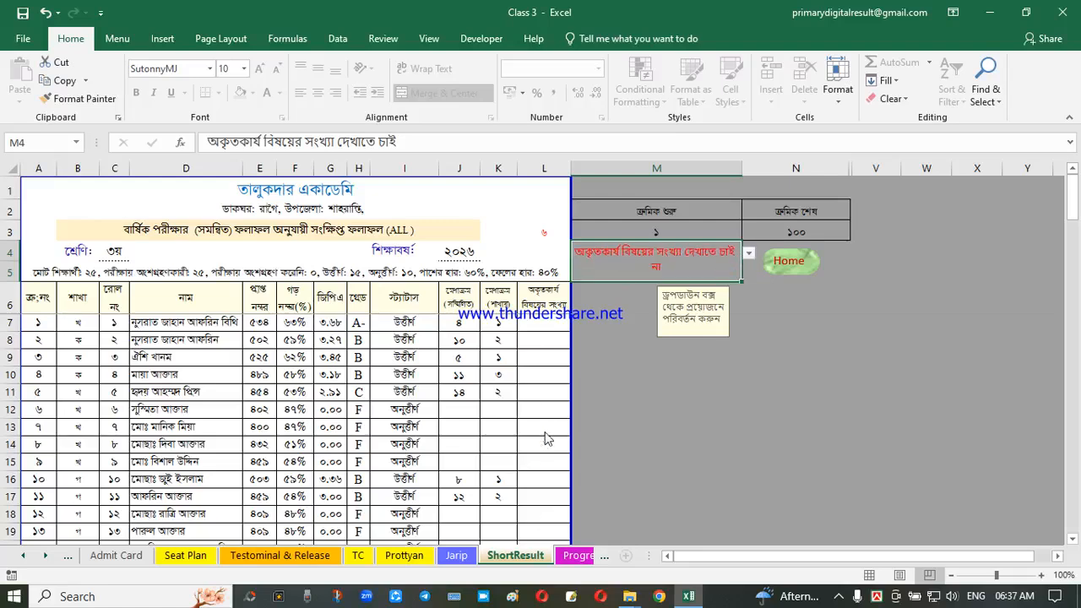
click(507, 371)
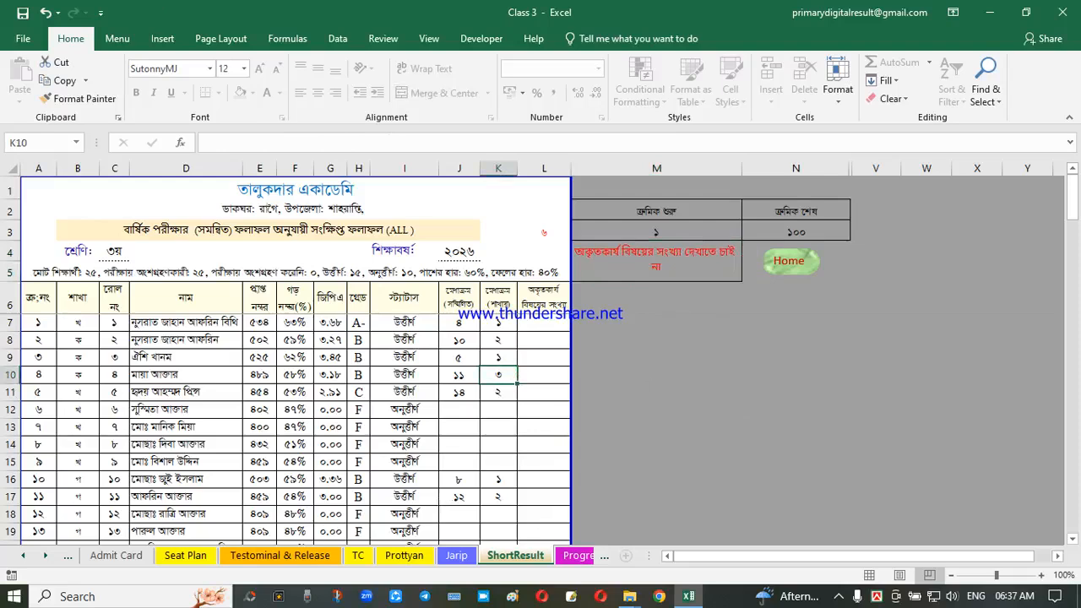
- Try 101 as the short result's starting serial number and restore it to 1
click(678, 226)
click(749, 232)
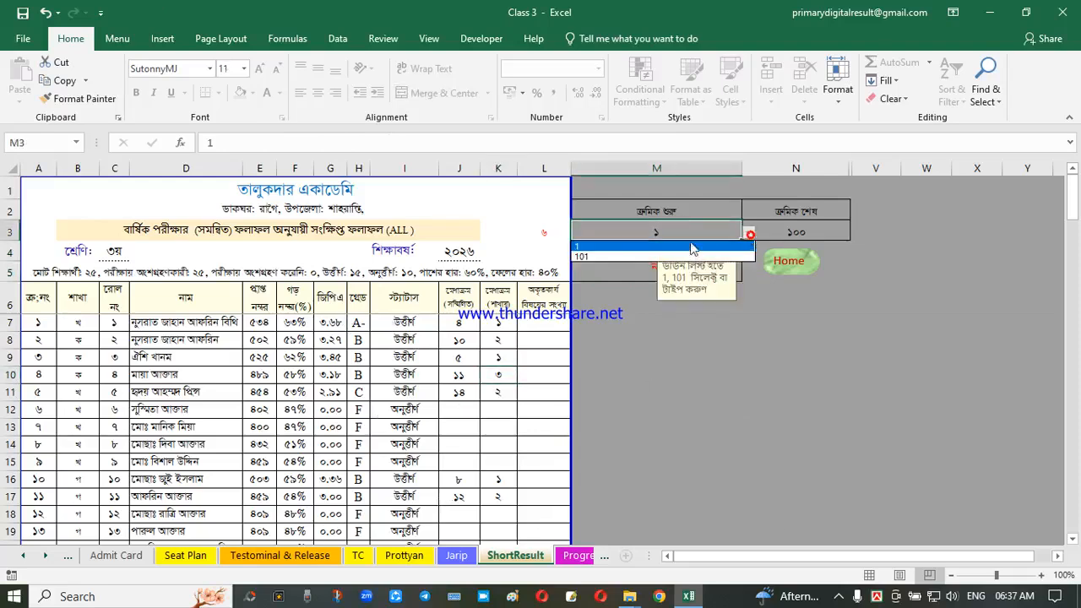
click(589, 255)
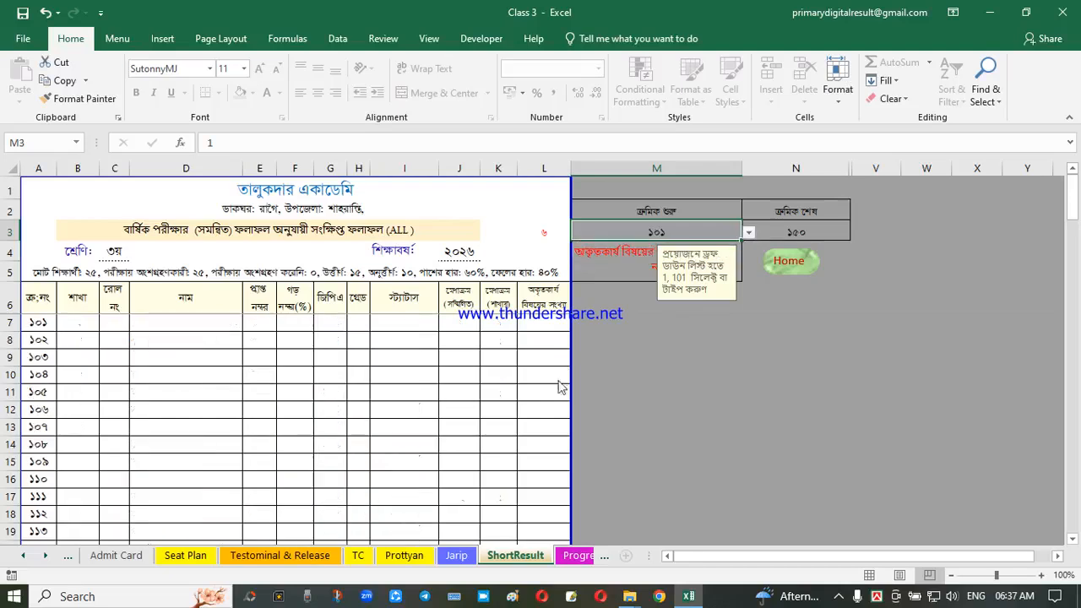
click(749, 234)
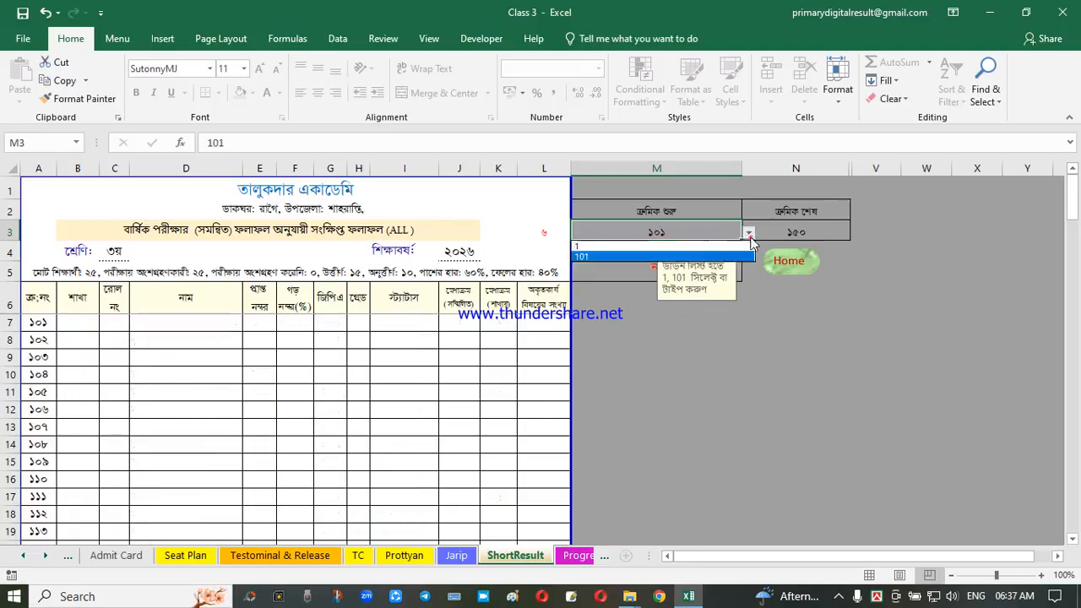
click(602, 247)
click(628, 386)
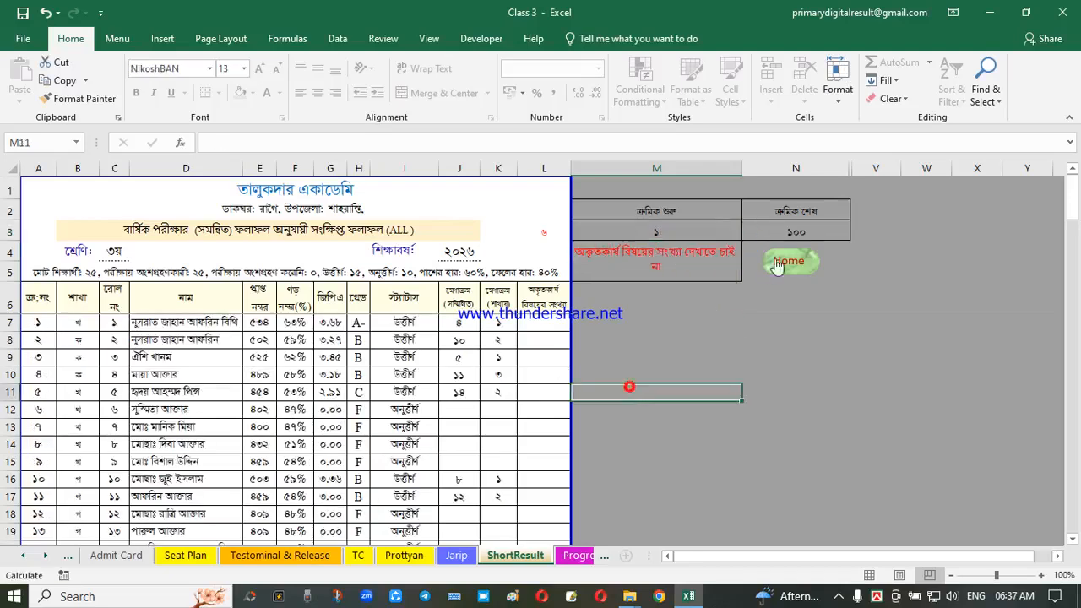
- Return to the home page from the short result sheet
click(775, 259)
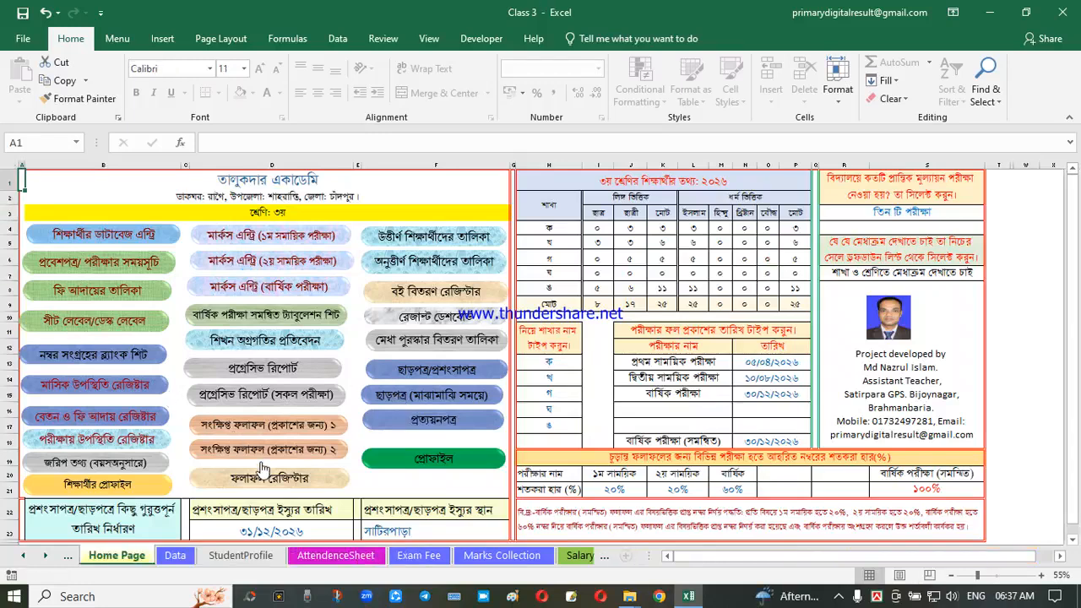
- Open সংক্ষিপ্ত ফলাফল (প্রকাশের জন্য) ২ and select the report দ্বিতীয় সাময়িক পরীক্ষায় উত্তীর্ণ শিক্ষার্থীদের তালিকা (সকল শাখা)
click(310, 448)
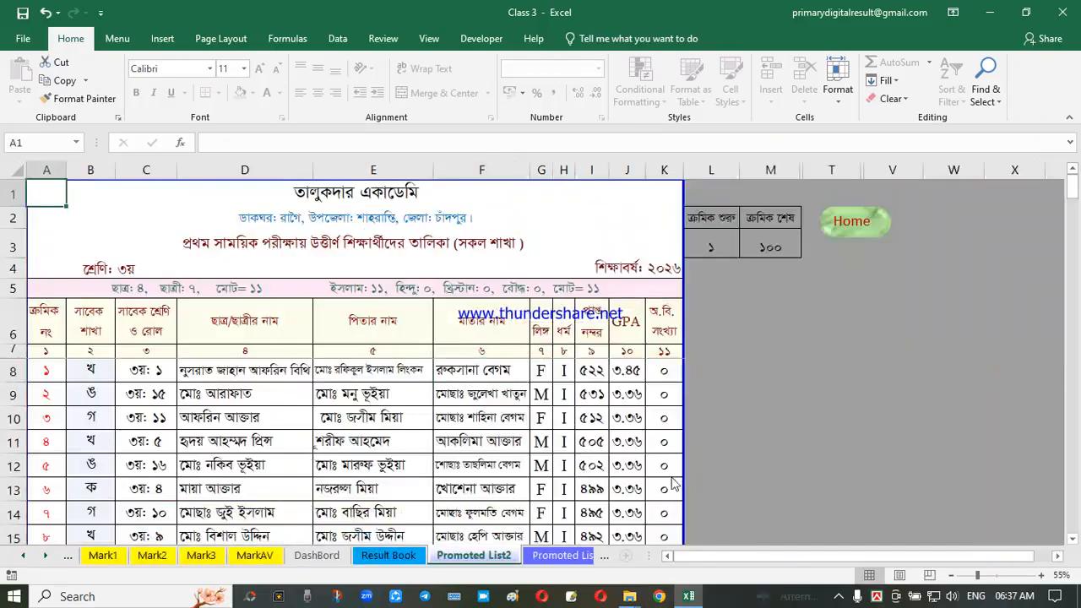
click(349, 400)
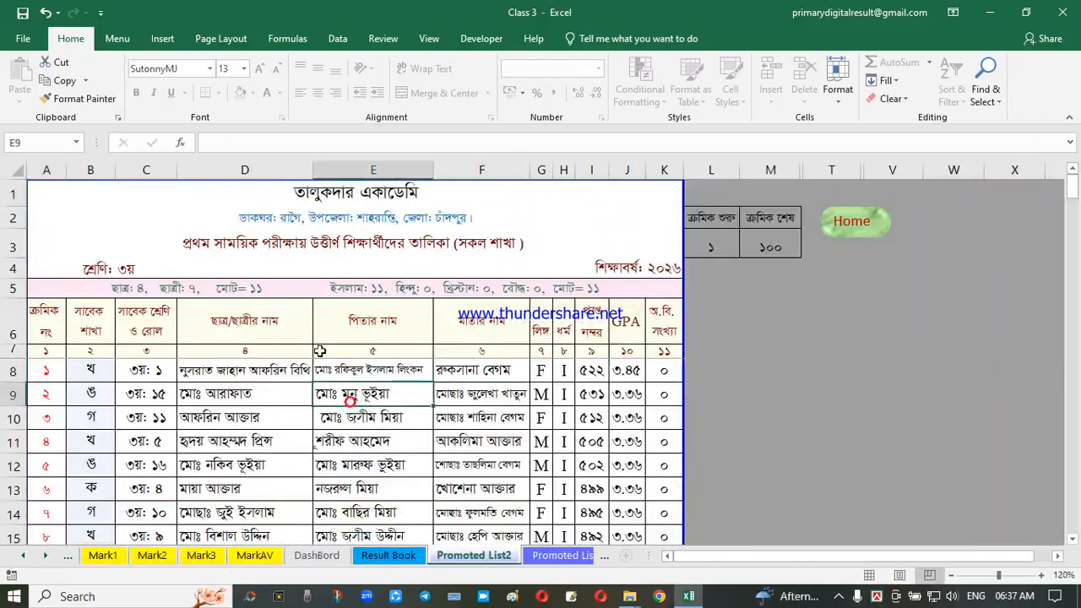
click(413, 248)
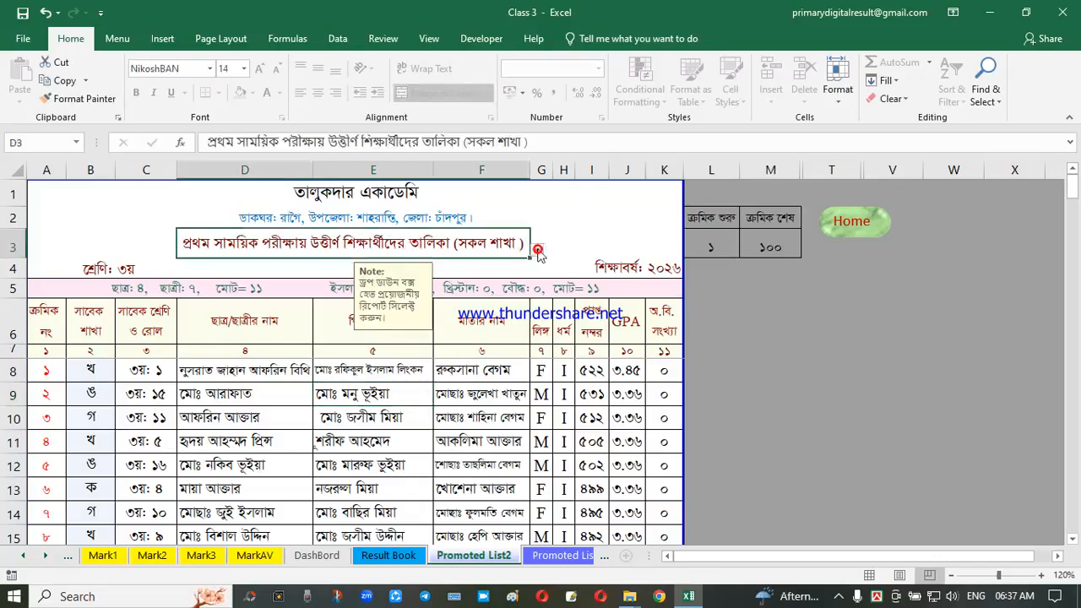
click(537, 250)
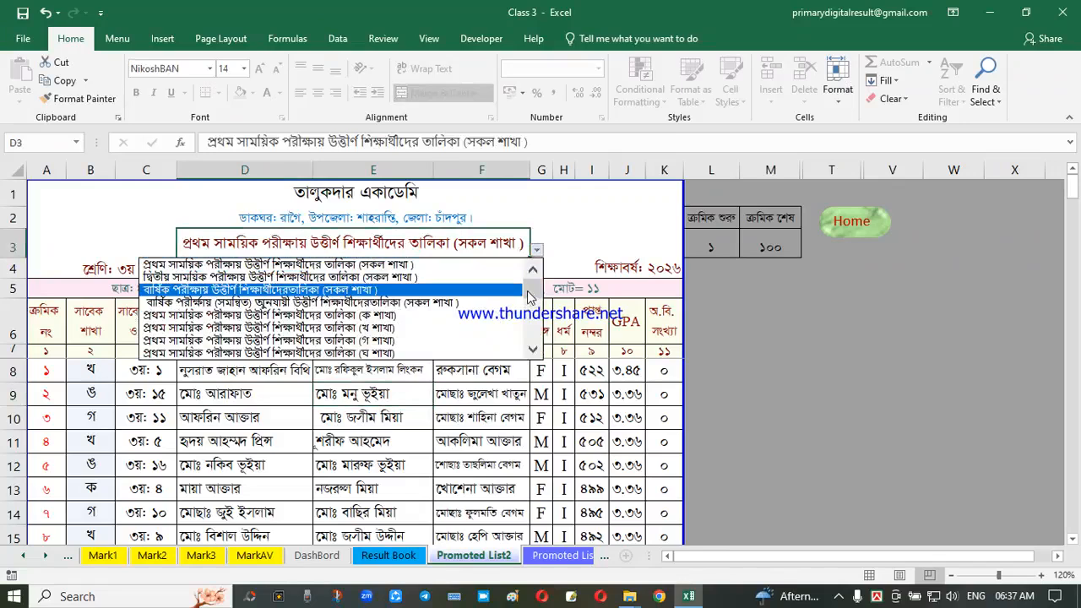
click(291, 277)
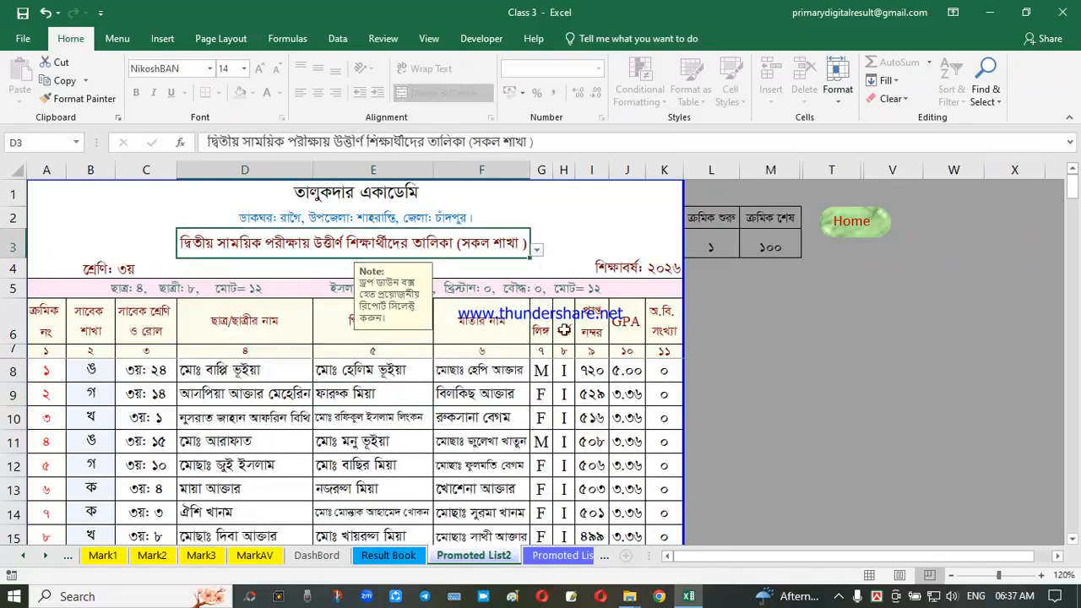
- Return to the home page and open the ফলাফল রেজিস্টার sheet
click(754, 328)
click(855, 224)
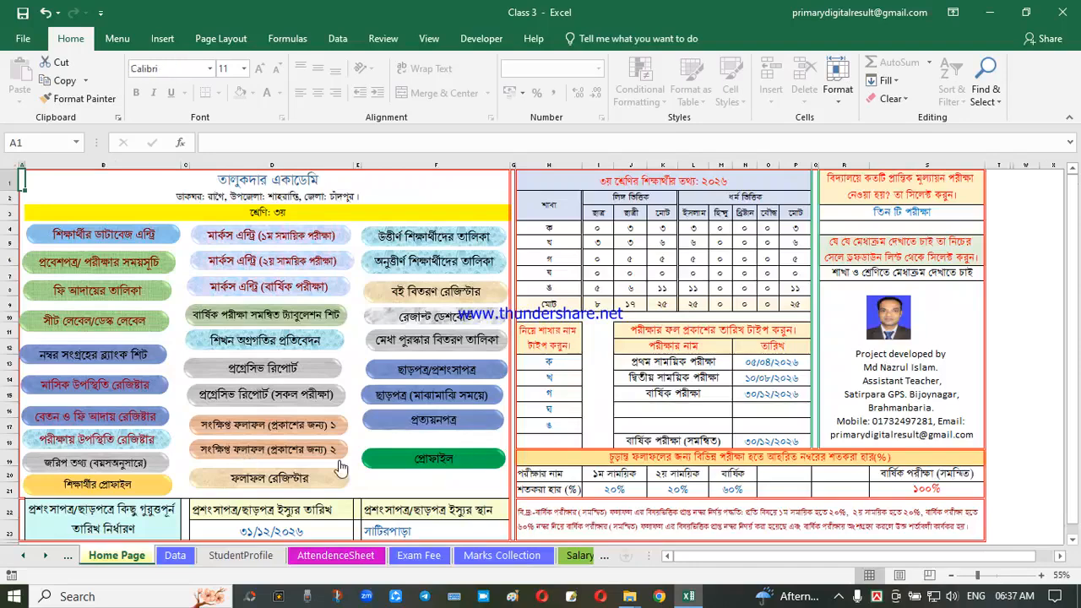
click(290, 487)
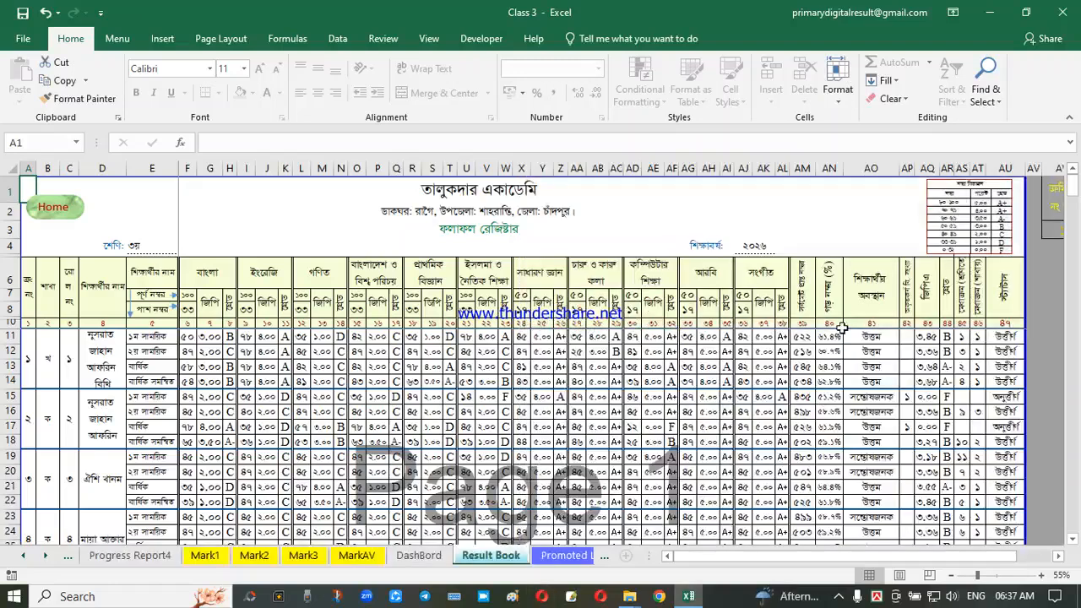
- Examine the result register's student rows, subject columns and the serial number range beside the table
click(516, 352)
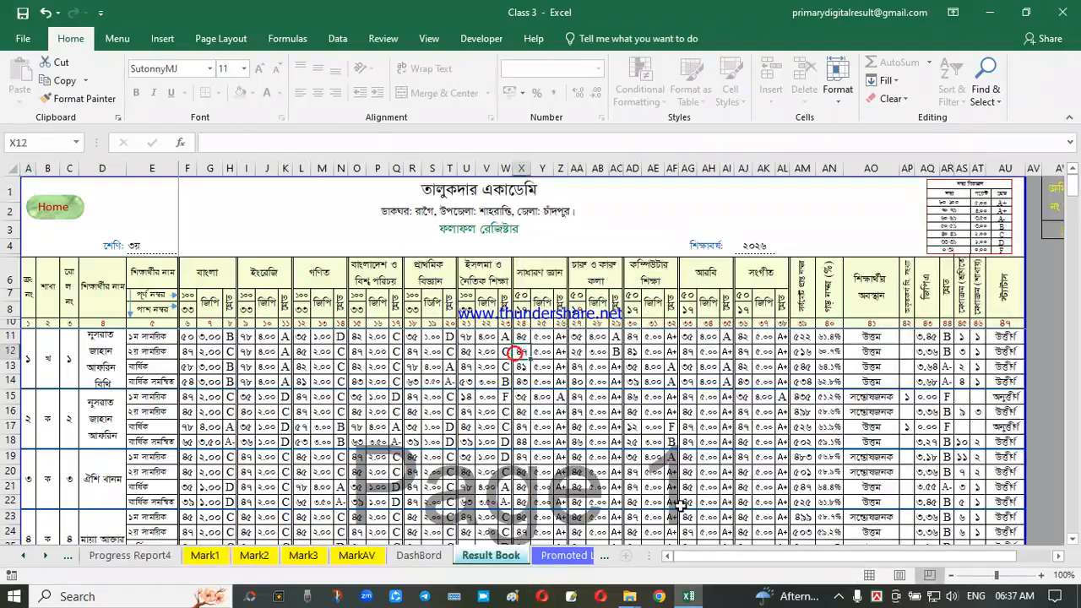
drag(747, 557, 644, 564)
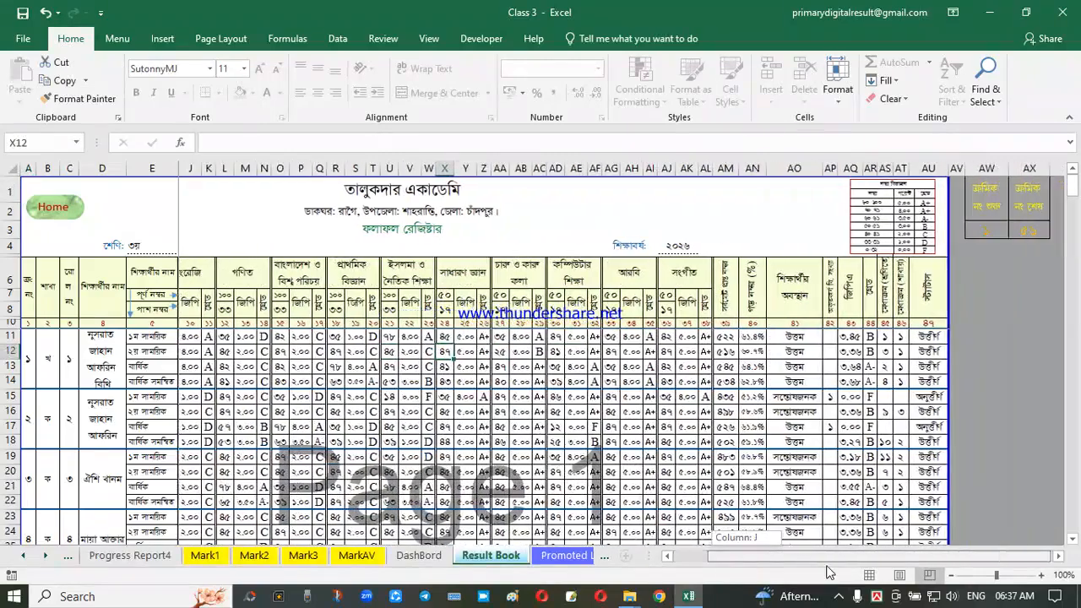
scroll(240, 420, down, 2)
scroll(239, 420, down, 3)
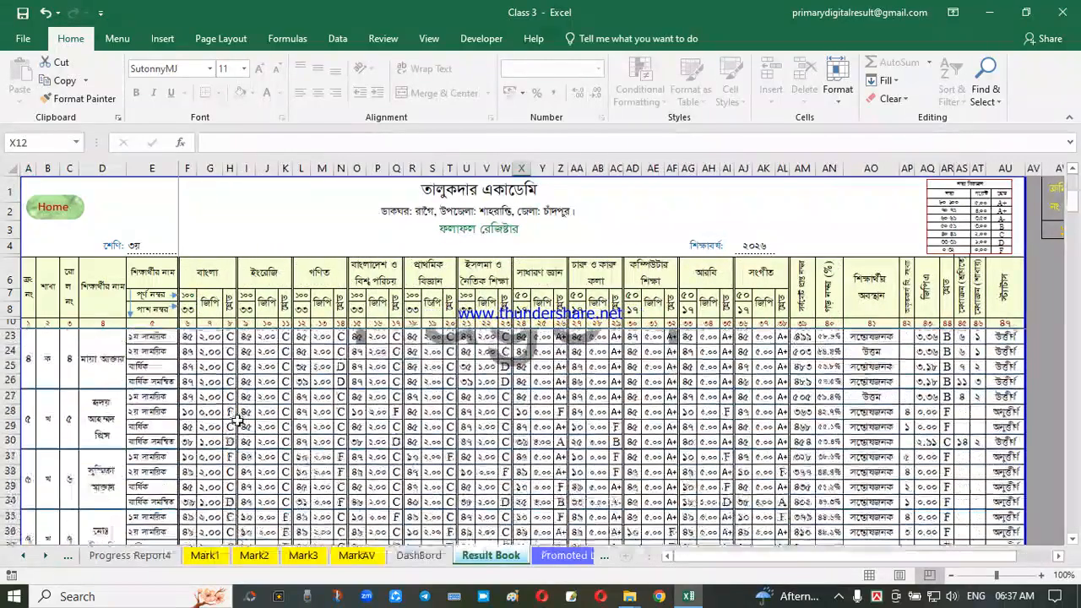
scroll(239, 420, down, 2)
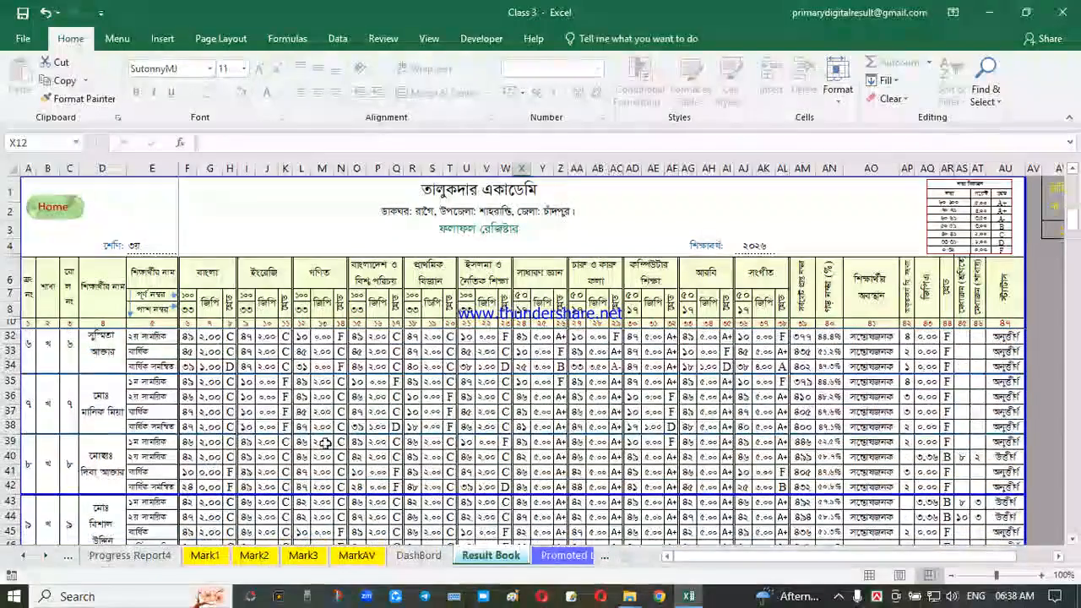
scroll(1035, 372, up, 7)
drag(887, 558, 913, 564)
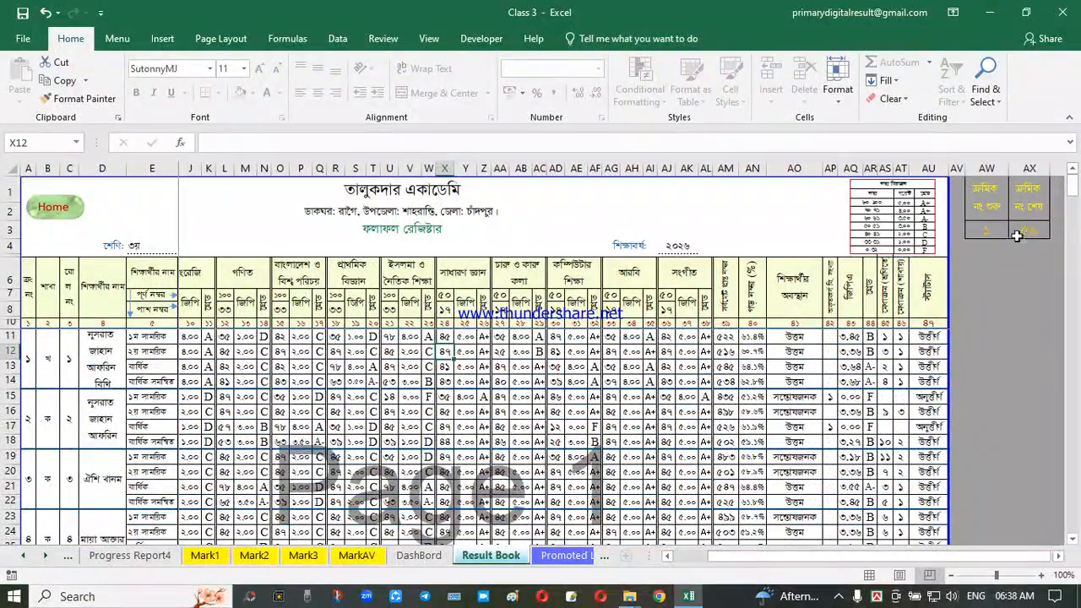
click(725, 412)
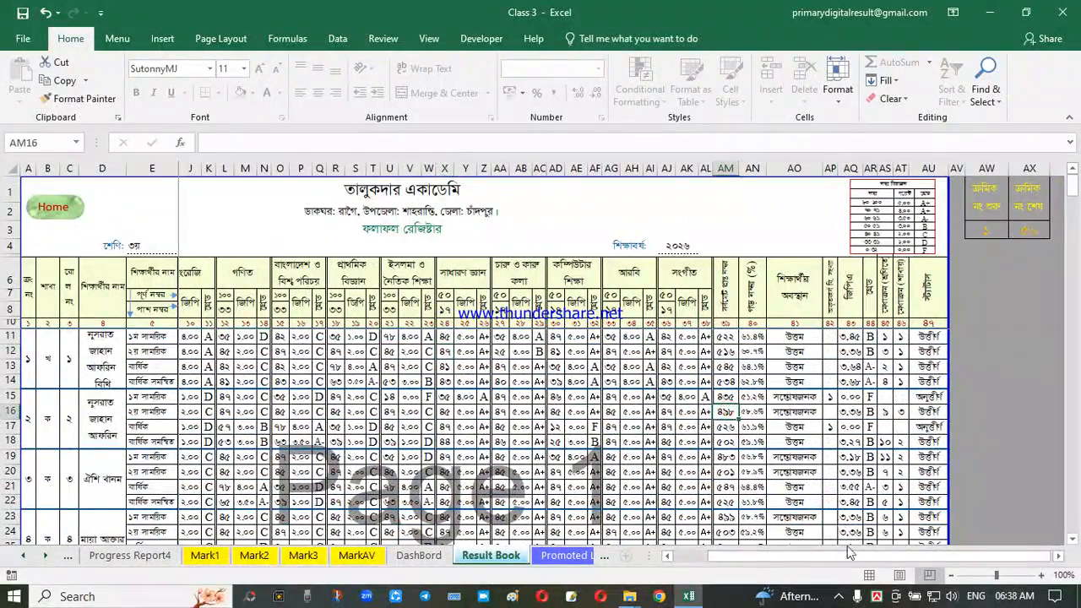
drag(845, 557, 859, 554)
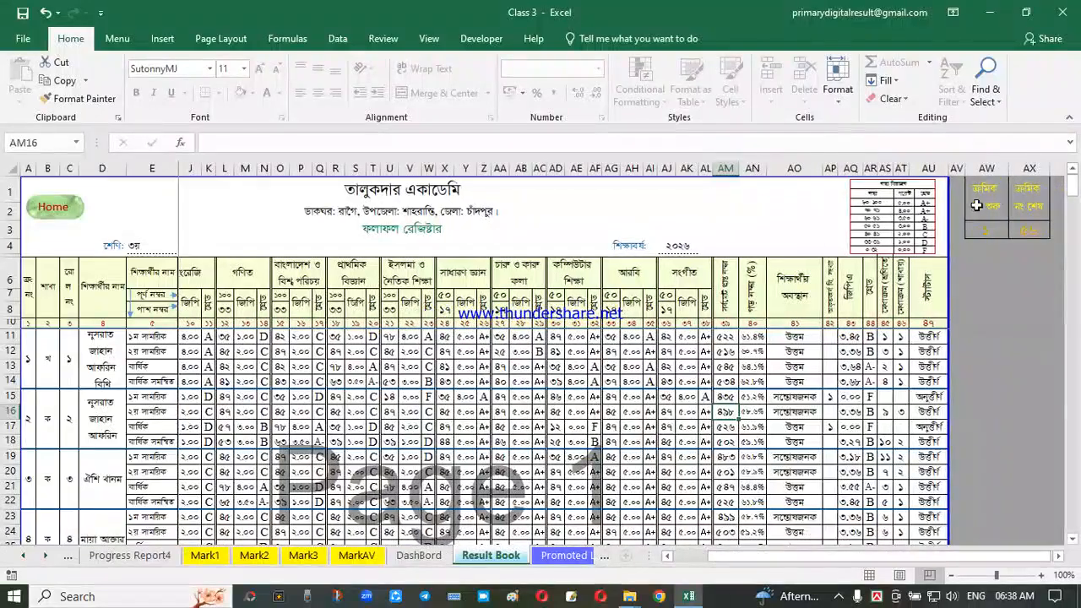
- Try 57 as the result register's starting serial number and restore it to 1
click(991, 229)
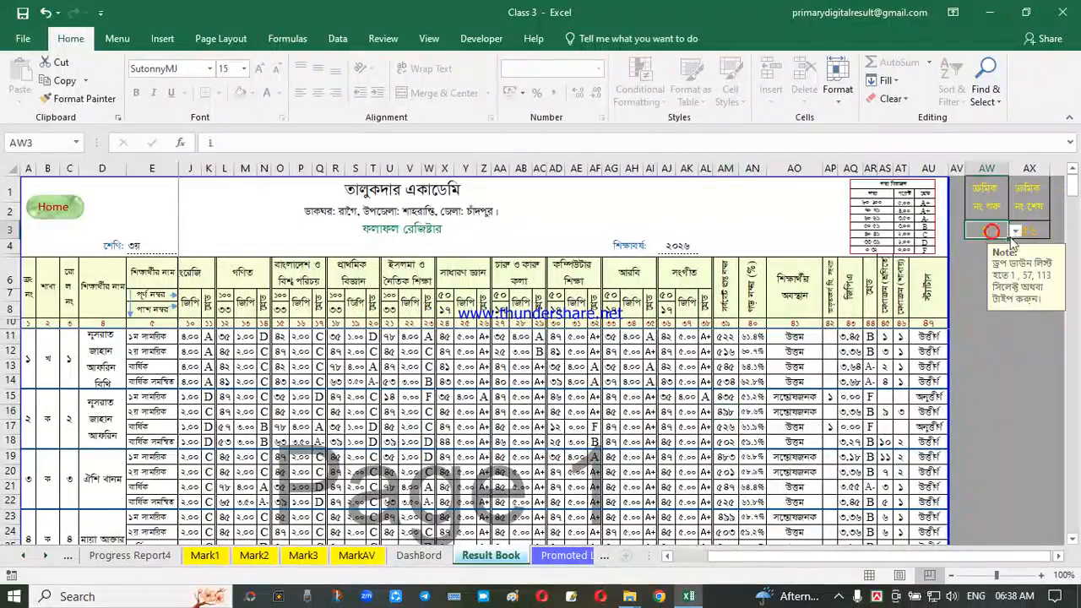
click(1015, 231)
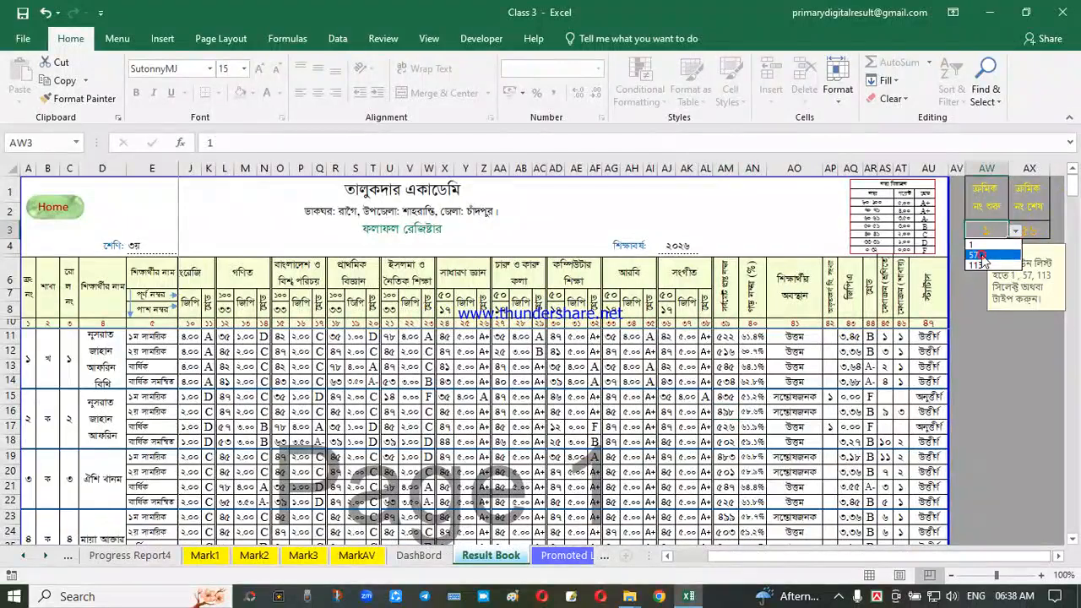
click(978, 255)
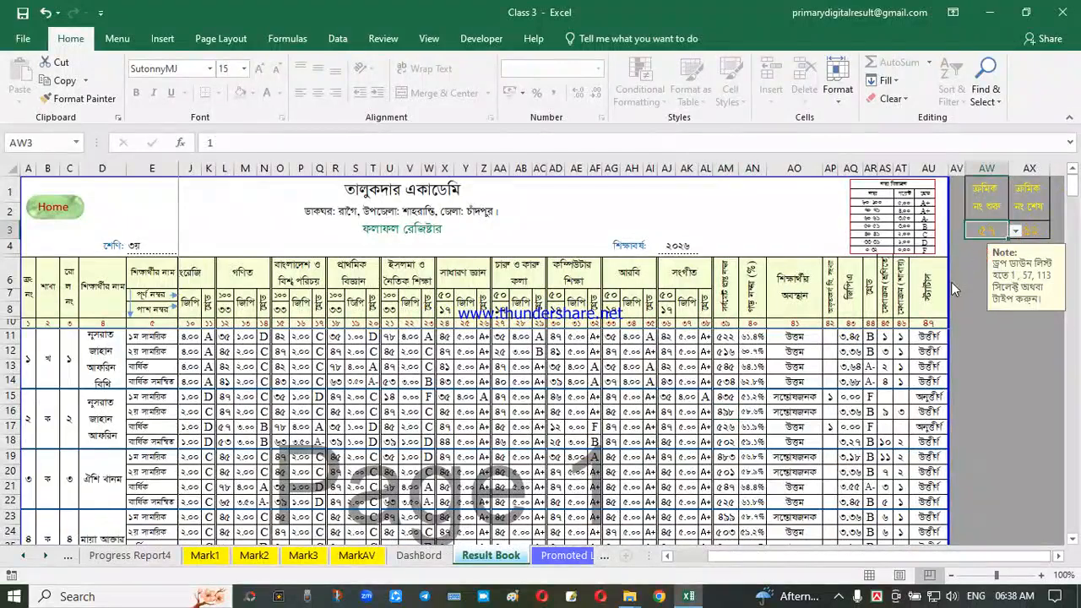
click(1015, 231)
click(982, 246)
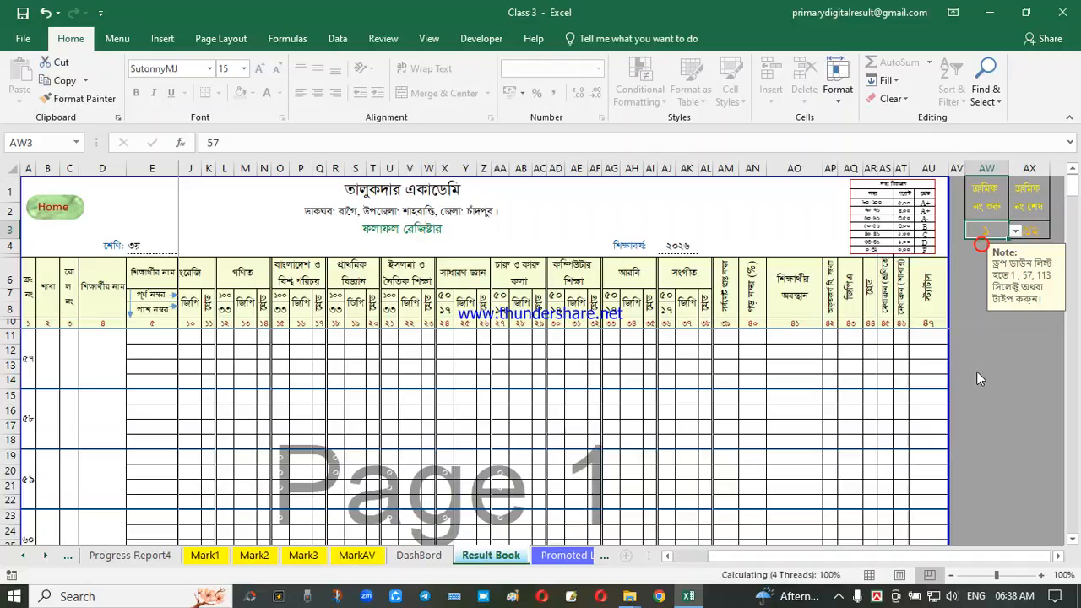
click(977, 374)
- Examine the first student's ১ম সাময়িক, ২য় সাময়িক, বার্ষিক and বার্ষিক সমন্বিত rows across the subject, merit position and status columns
drag(808, 554, 669, 567)
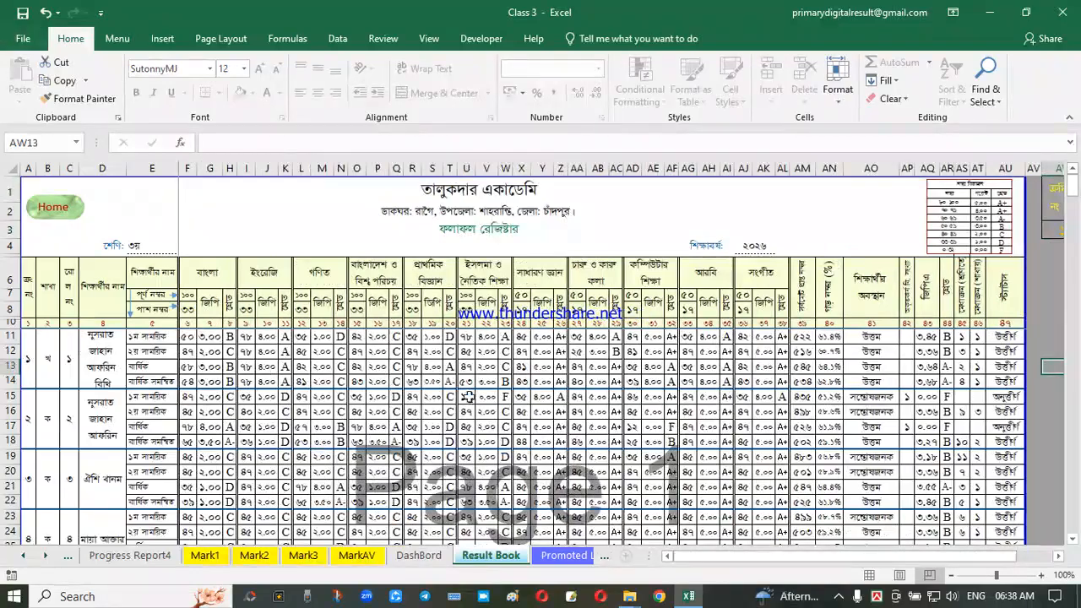
click(505, 366)
click(230, 396)
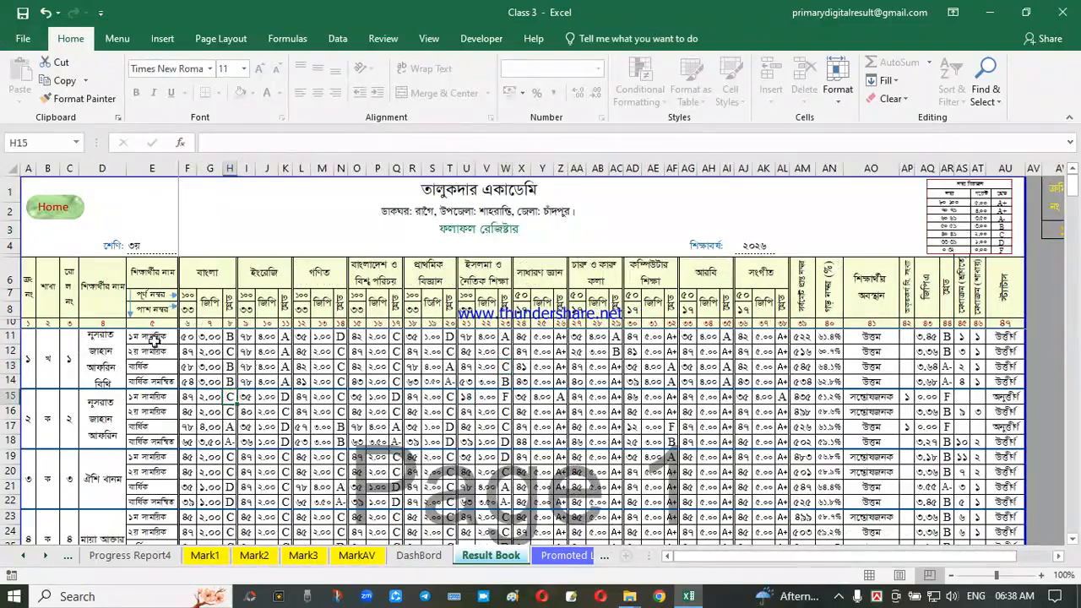
drag(156, 337, 153, 349)
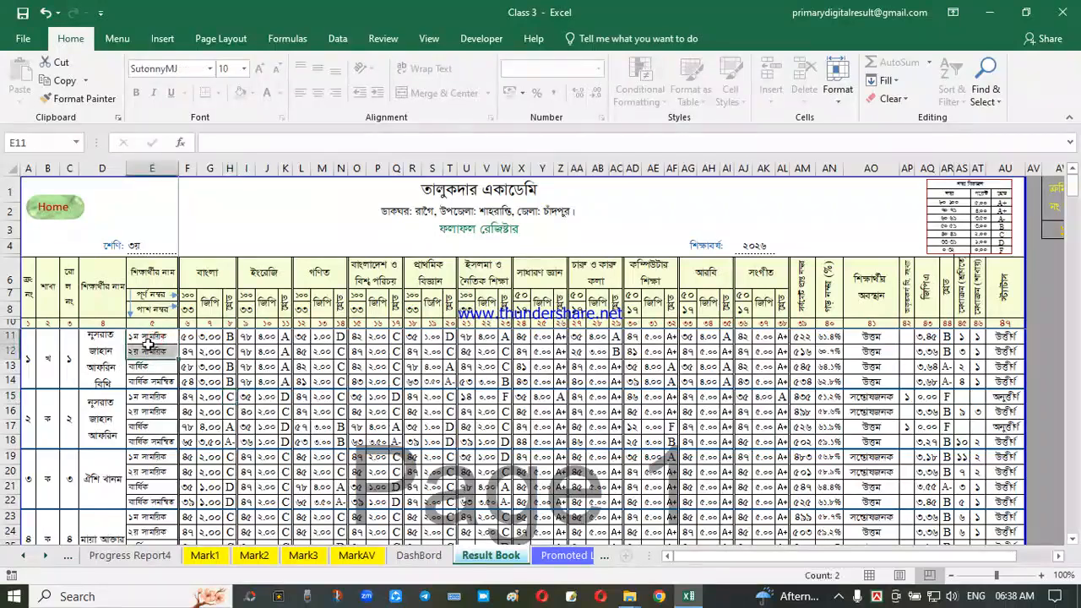
click(154, 354)
click(159, 369)
click(163, 383)
click(160, 370)
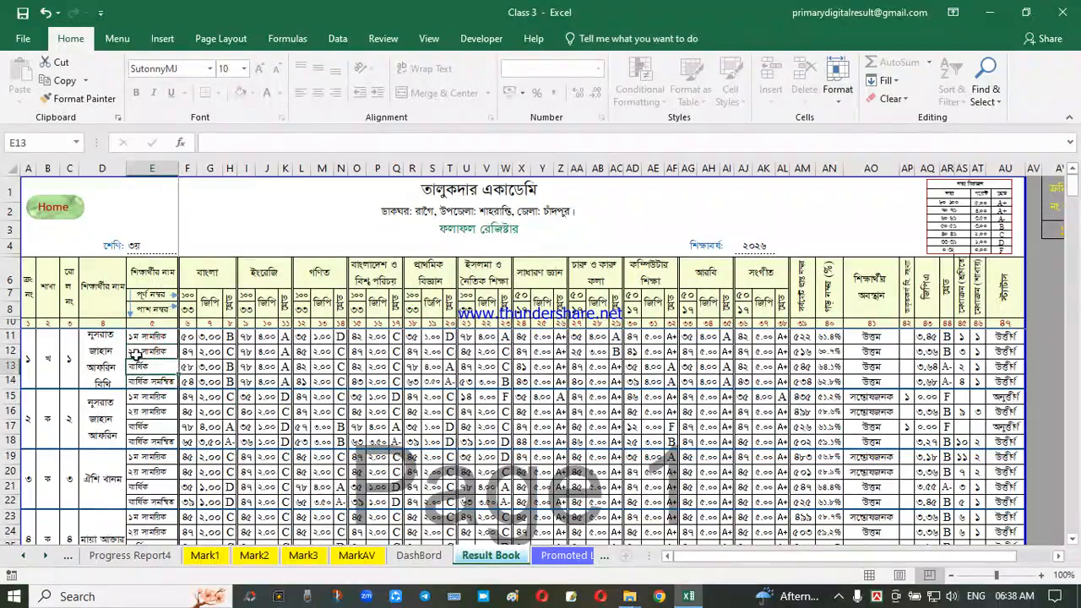
drag(143, 340, 986, 385)
click(598, 352)
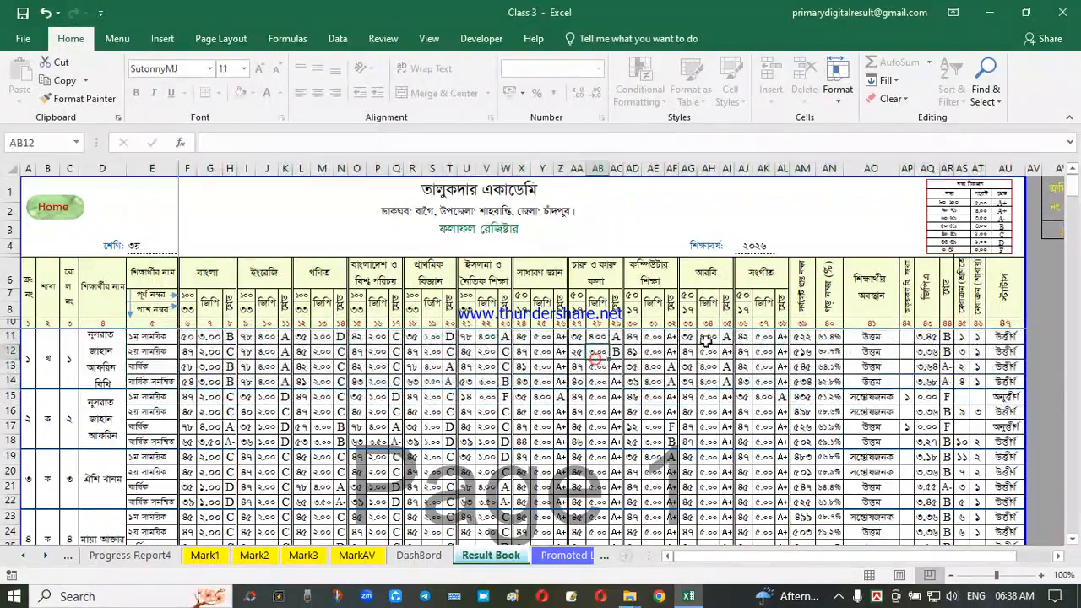
click(978, 365)
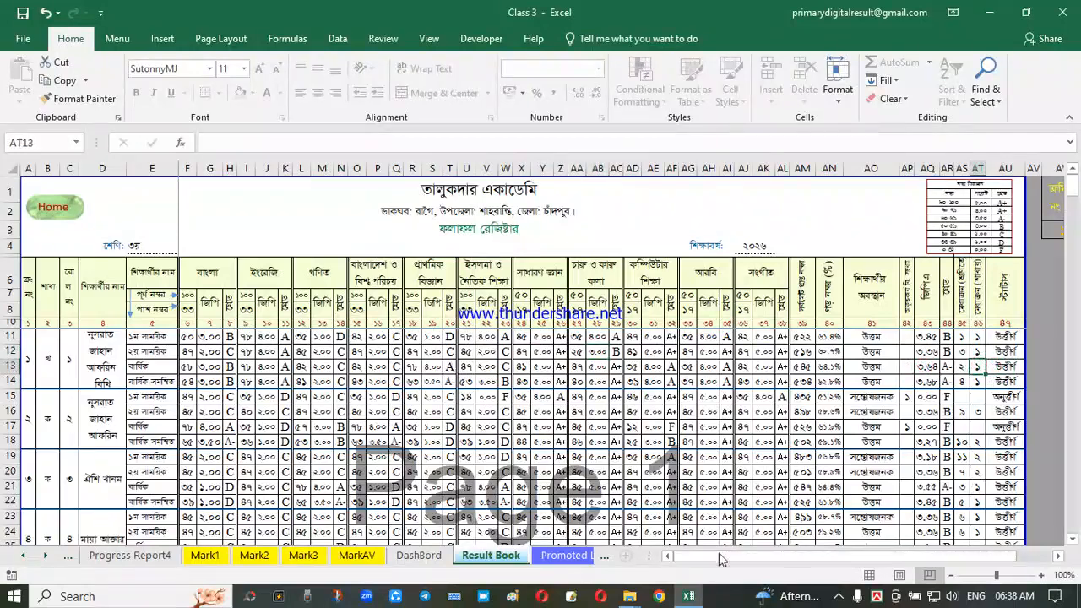
click(432, 381)
- Return to the home page and open the উত্তীর্ণ শিক্ষার্থীদের তালিকা sheet
click(58, 203)
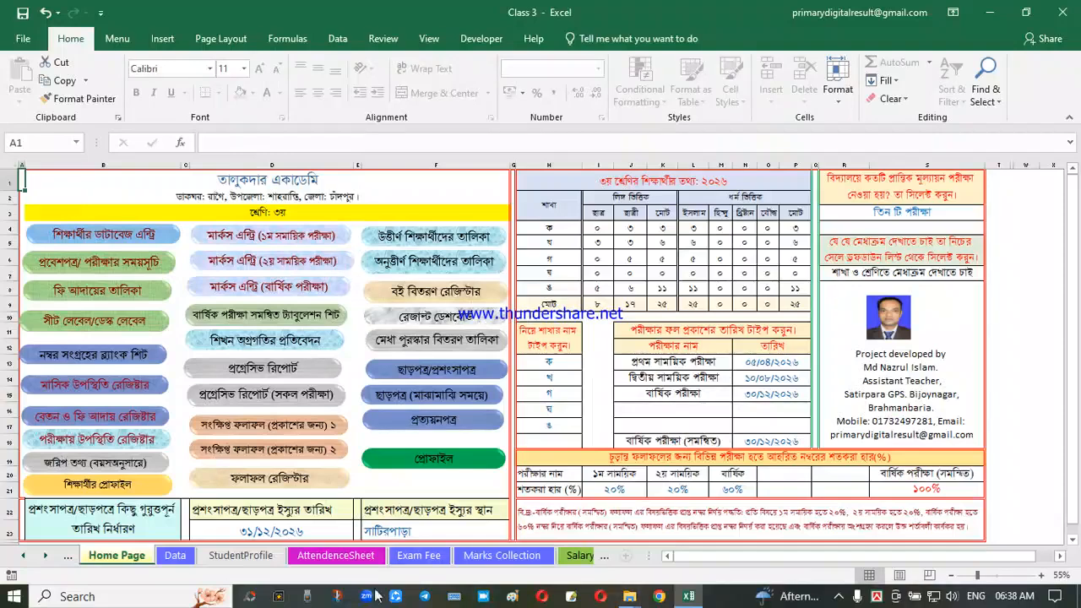
click(463, 242)
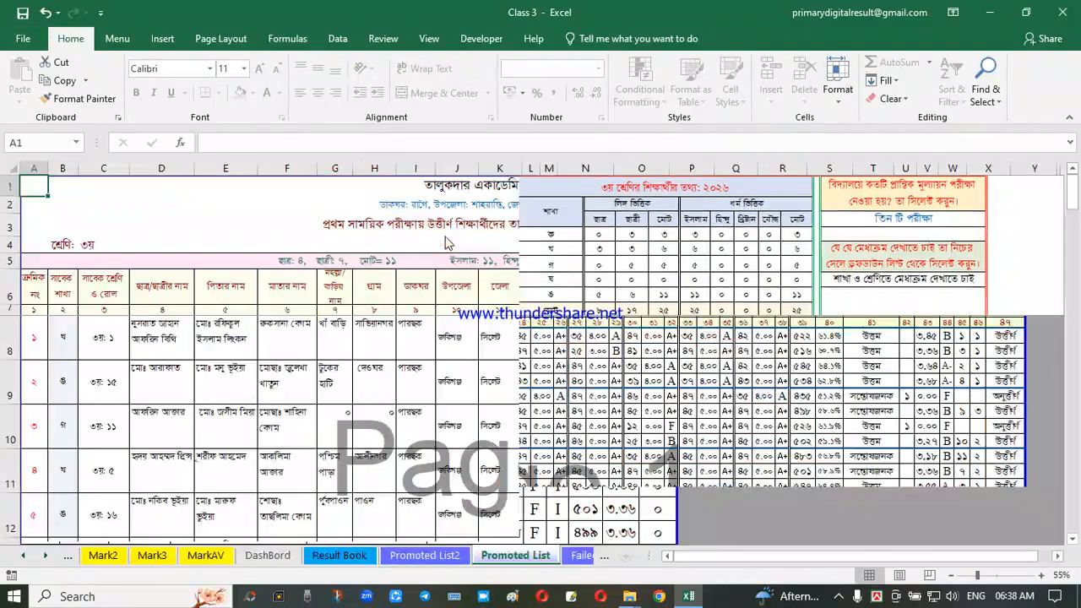
click(609, 345)
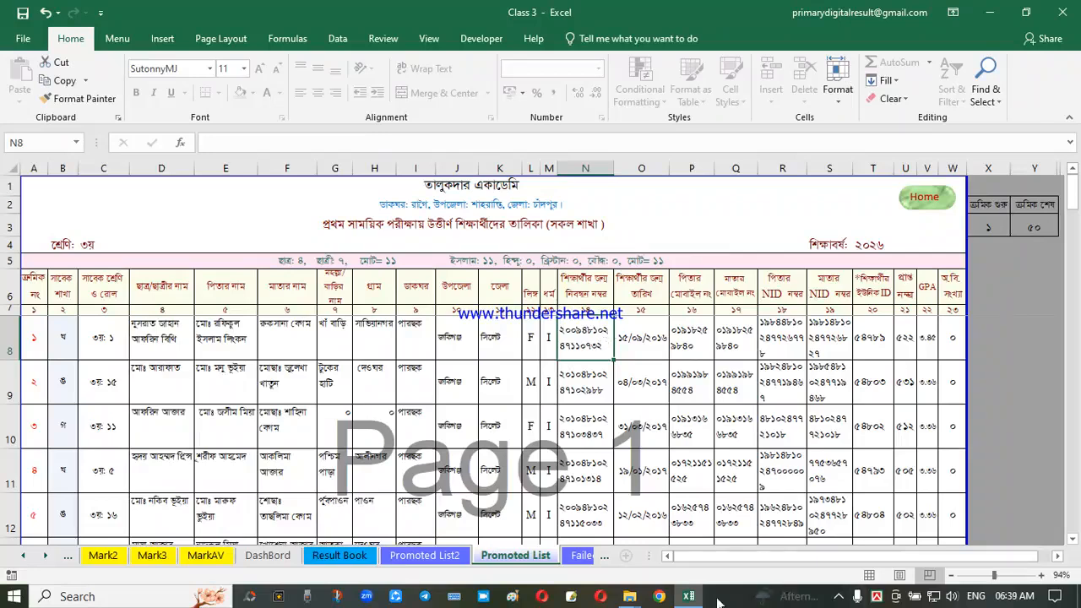
click(438, 371)
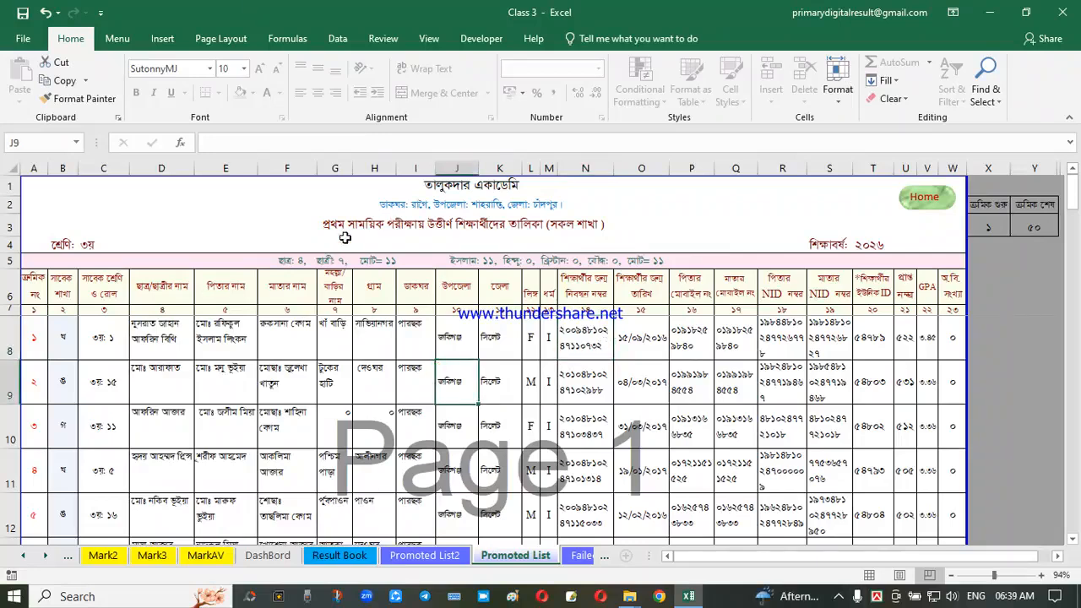
- Try the দ্বিতীয় সাময়িক and বার্ষিক পরীক্ষা (সমন্বিত) reports for all sections (সকল শাখা) in the promoted student list
click(487, 237)
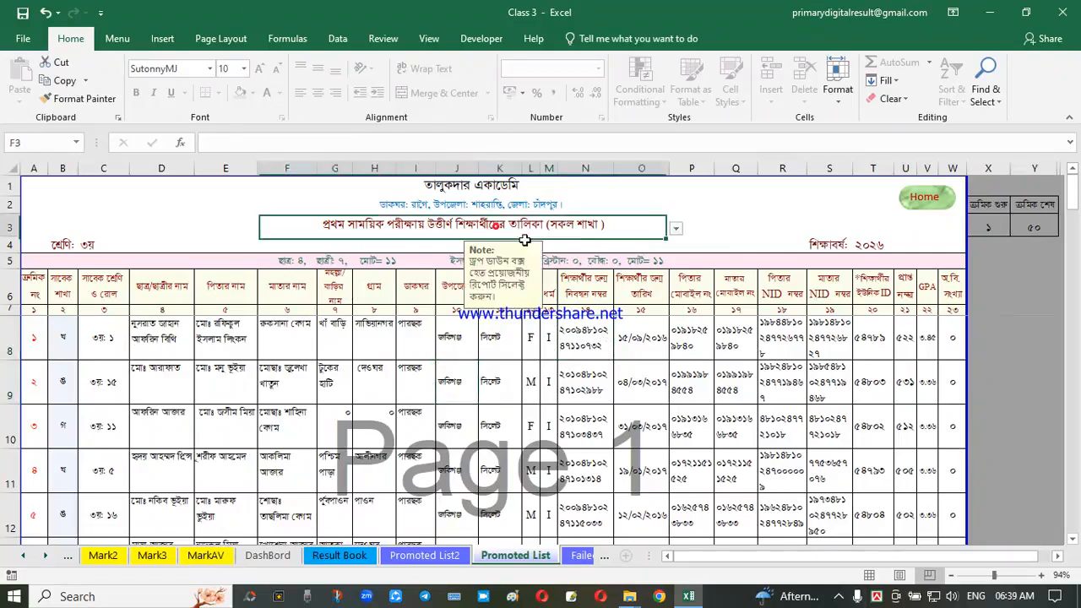
click(676, 228)
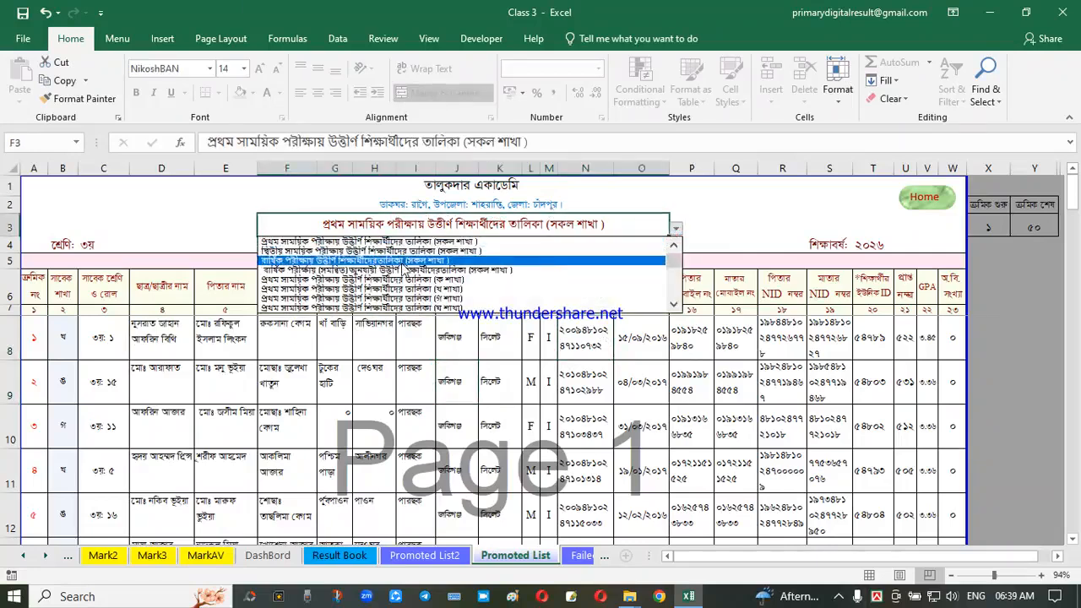
click(397, 251)
click(676, 228)
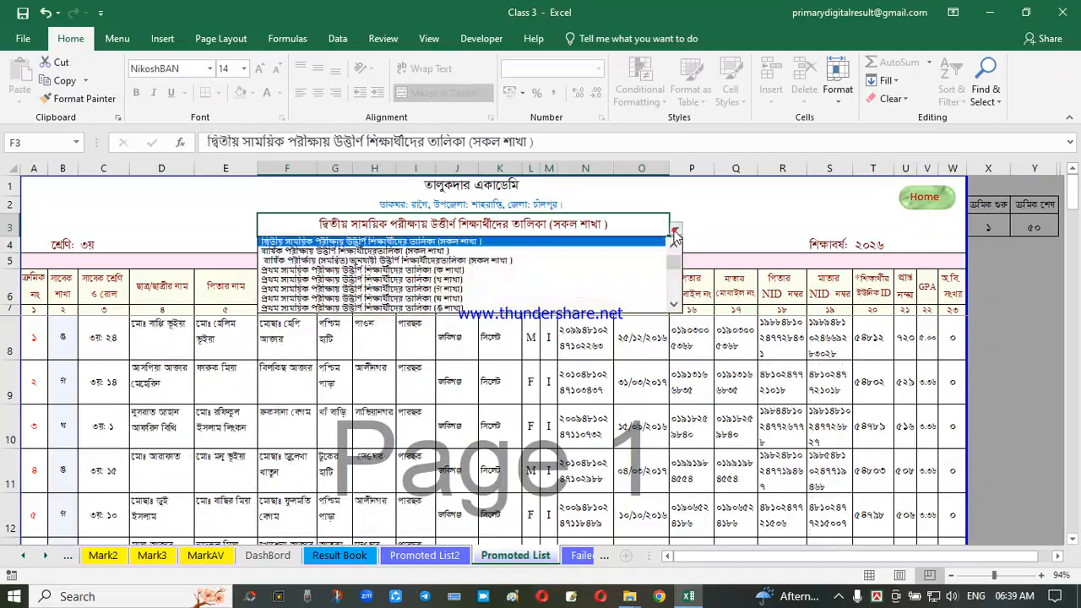
click(404, 261)
- Set the promoted list's report to প্রথম সাময়িক পরীক্ষায় উত্তীর্ণ শিক্ষার্থীদের তালিকা (ক শাখা)
click(675, 230)
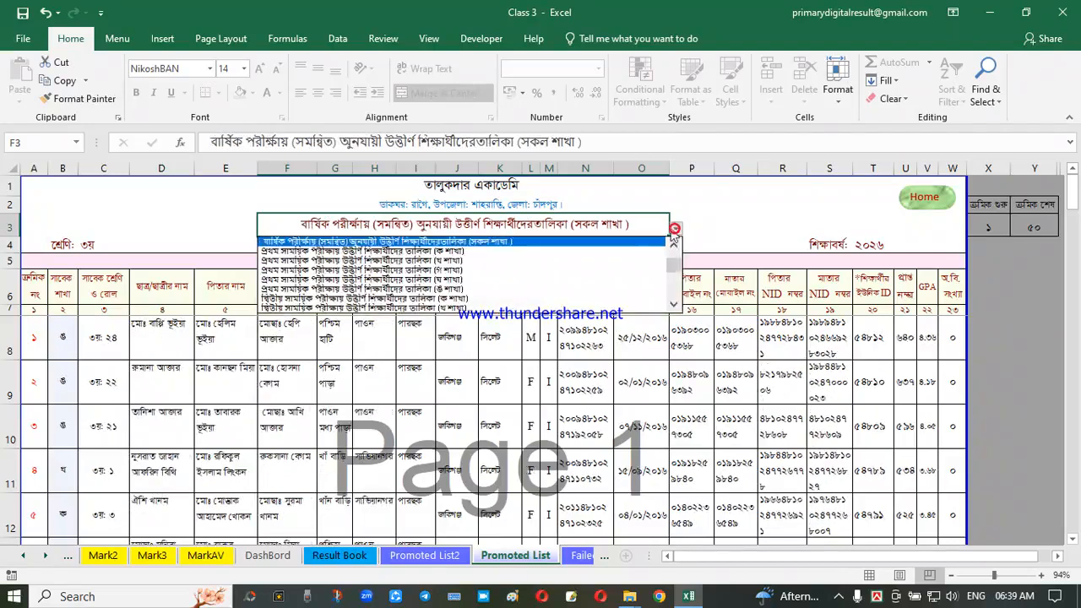
mouse_move(673, 282)
mouse_down()
mouse_move(674, 306)
mouse_move(672, 262)
mouse_up()
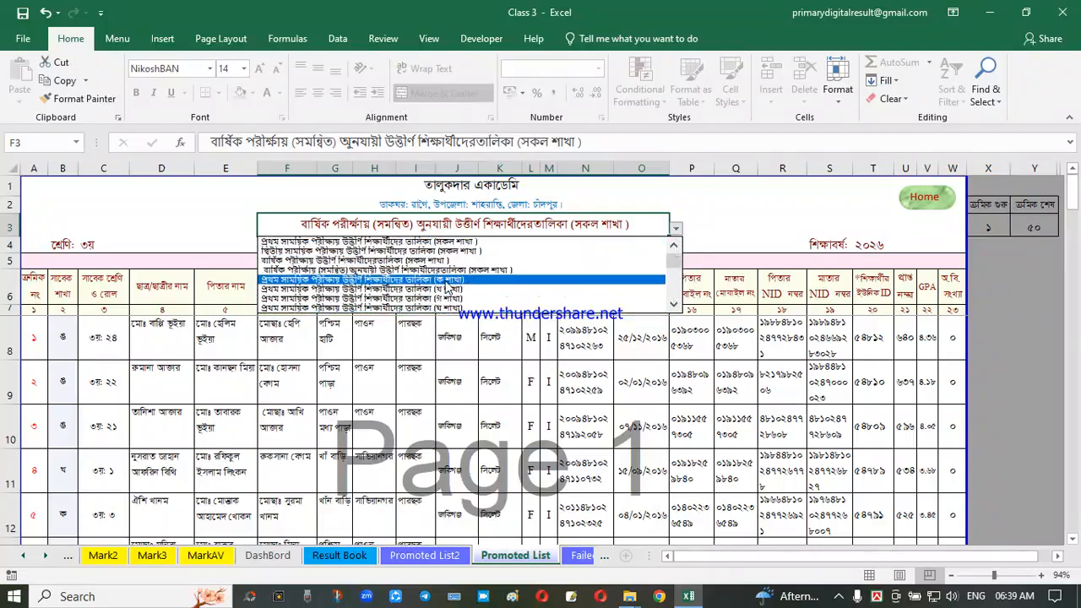
click(448, 283)
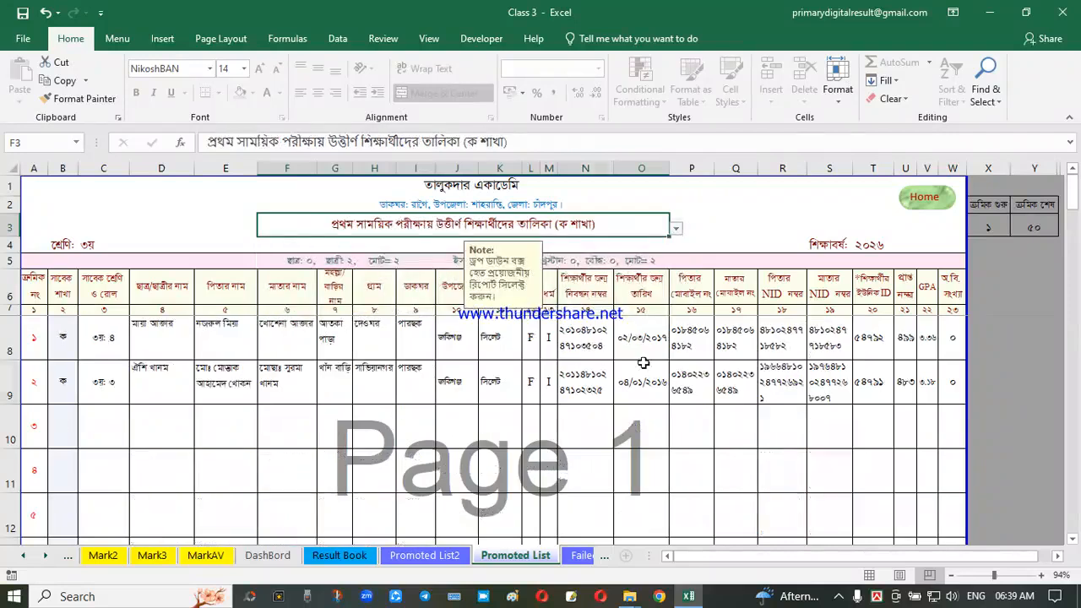
- Set the promoted list's report to বার্ষিক পরীক্ষায় উত্তীর্ণ শিক্ষার্থীদেরতালিকা (সকল শাখা)
click(677, 228)
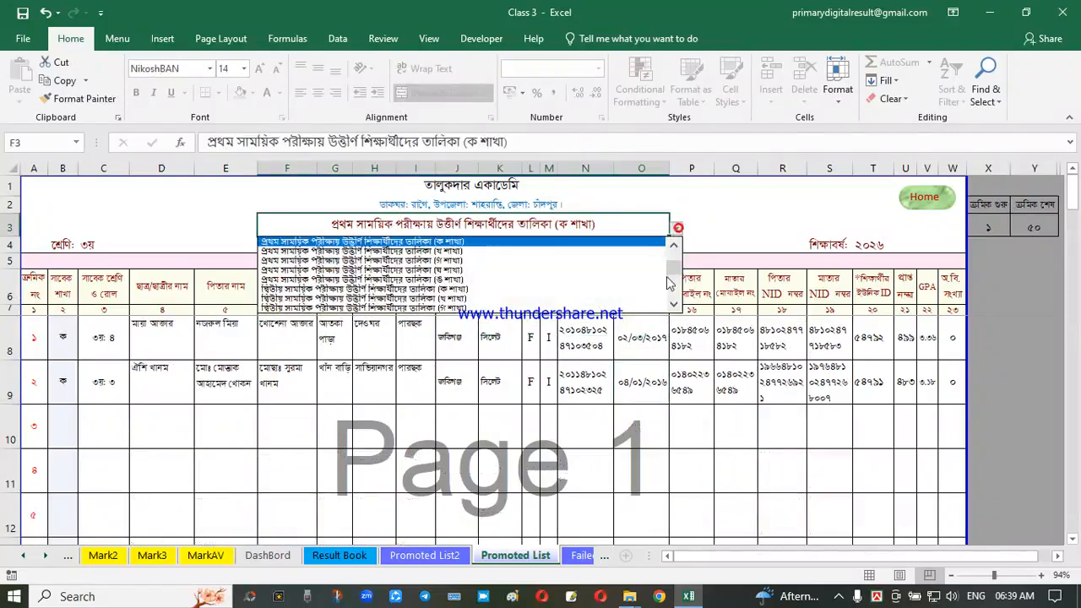
drag(674, 270, 675, 263)
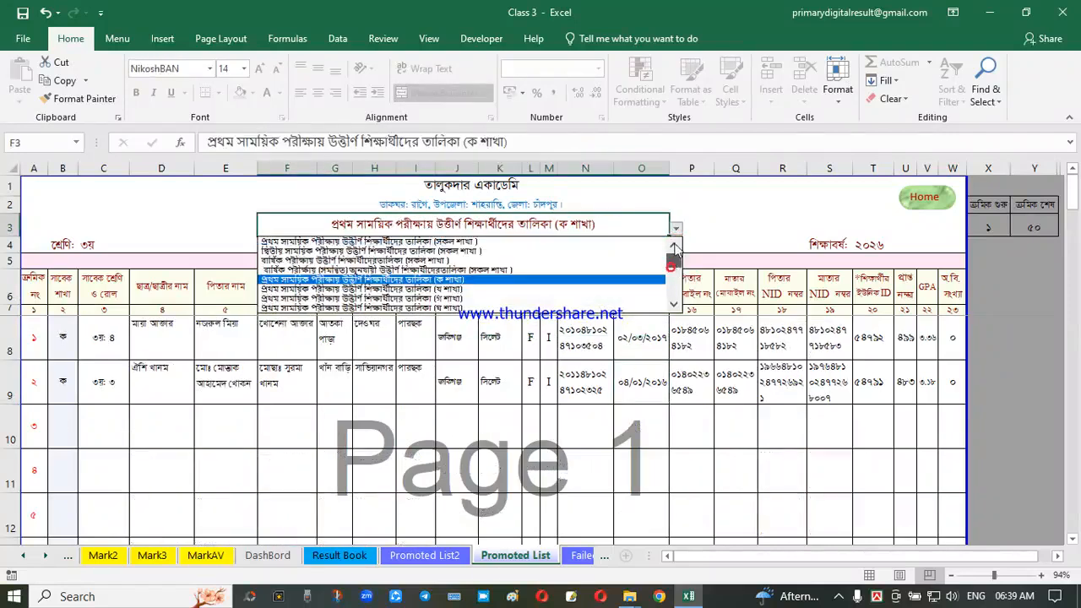
click(441, 260)
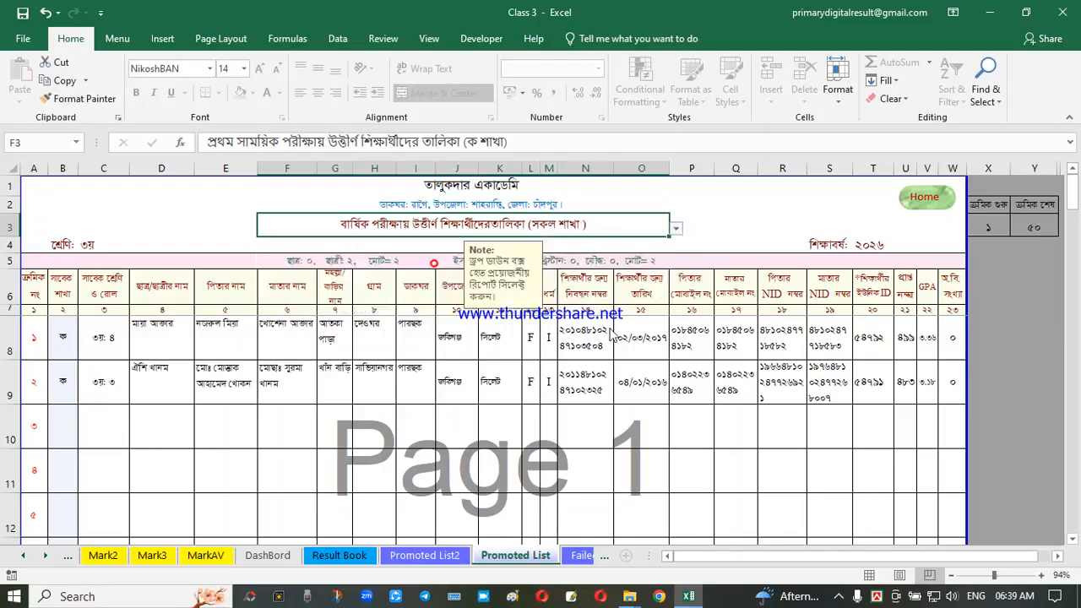
click(634, 370)
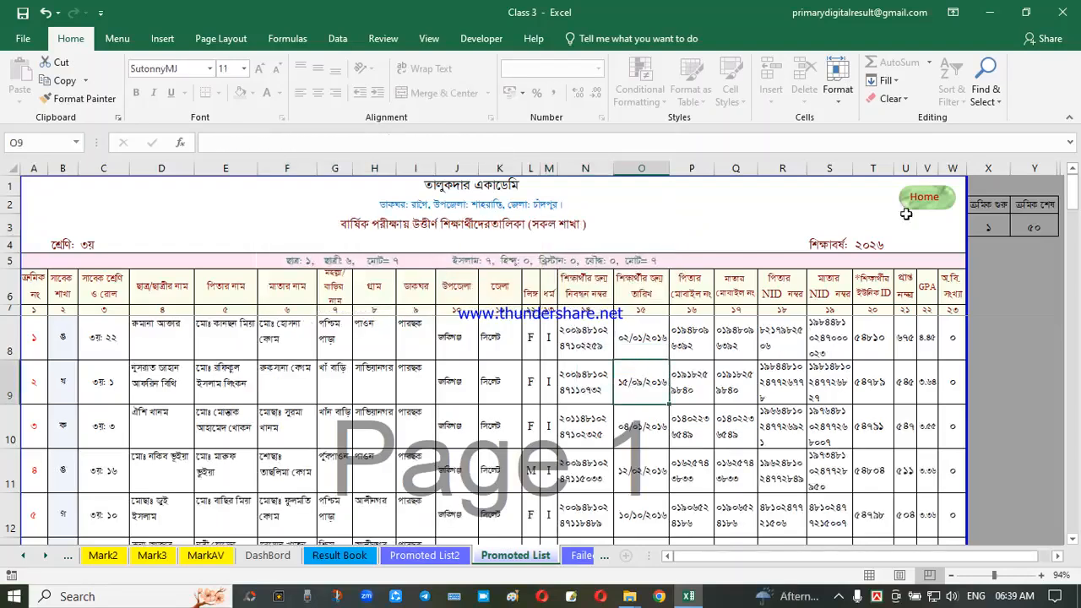
- Try the ক্রমিক শুরু values 51 and 101 in the promoted list, and set it back to 1
scroll(771, 556, right, 1)
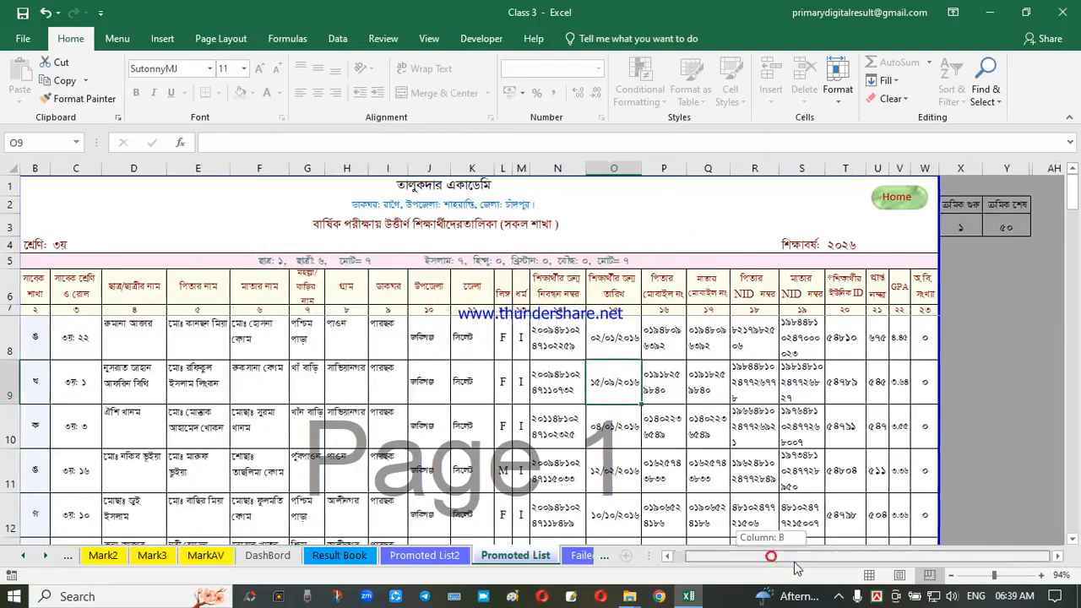
click(735, 426)
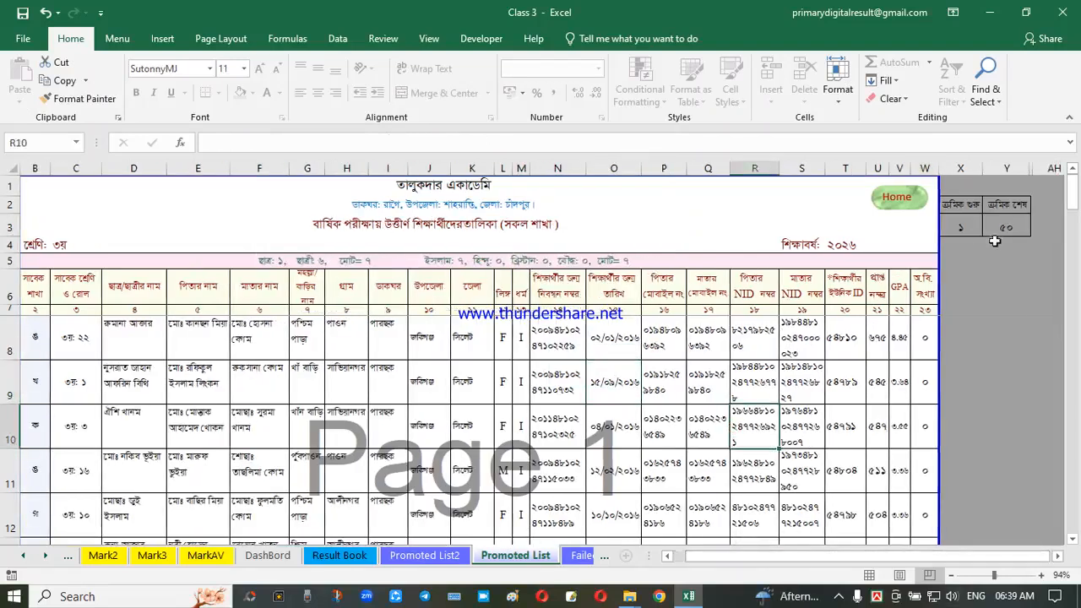
click(971, 226)
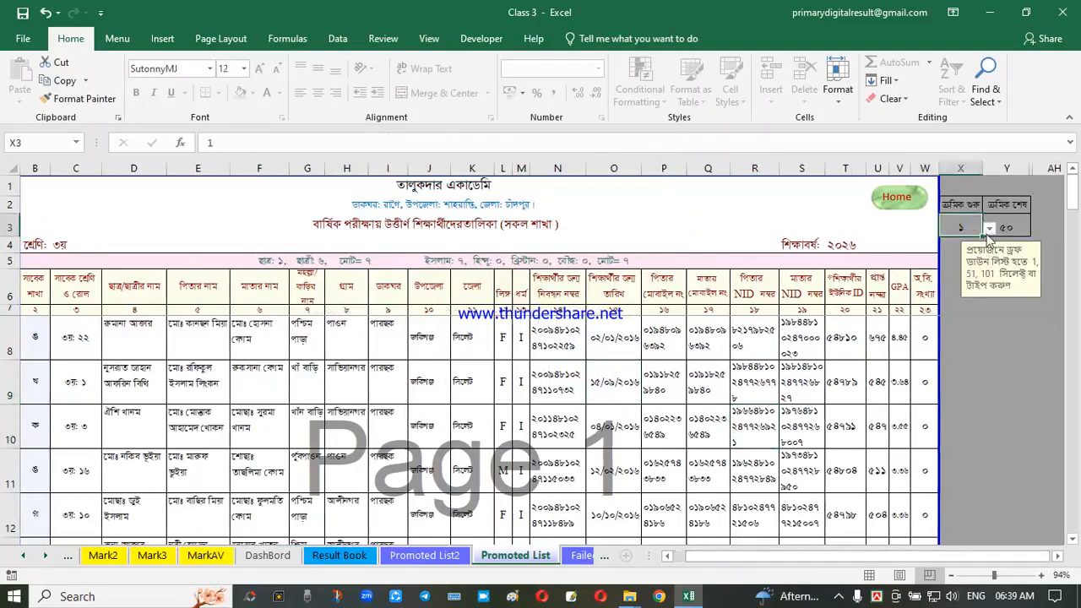
click(988, 228)
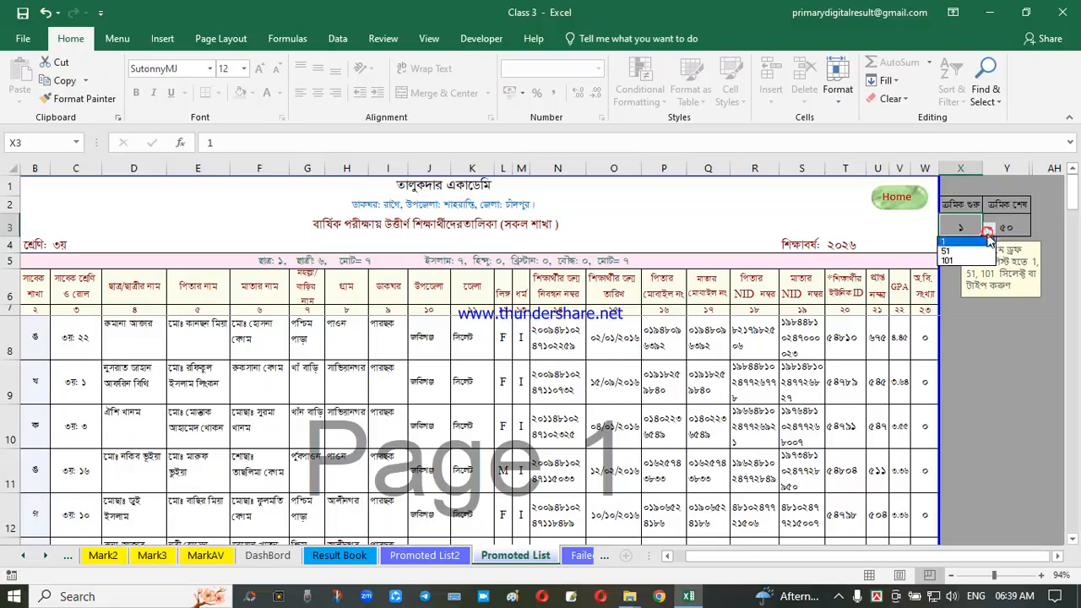
click(947, 251)
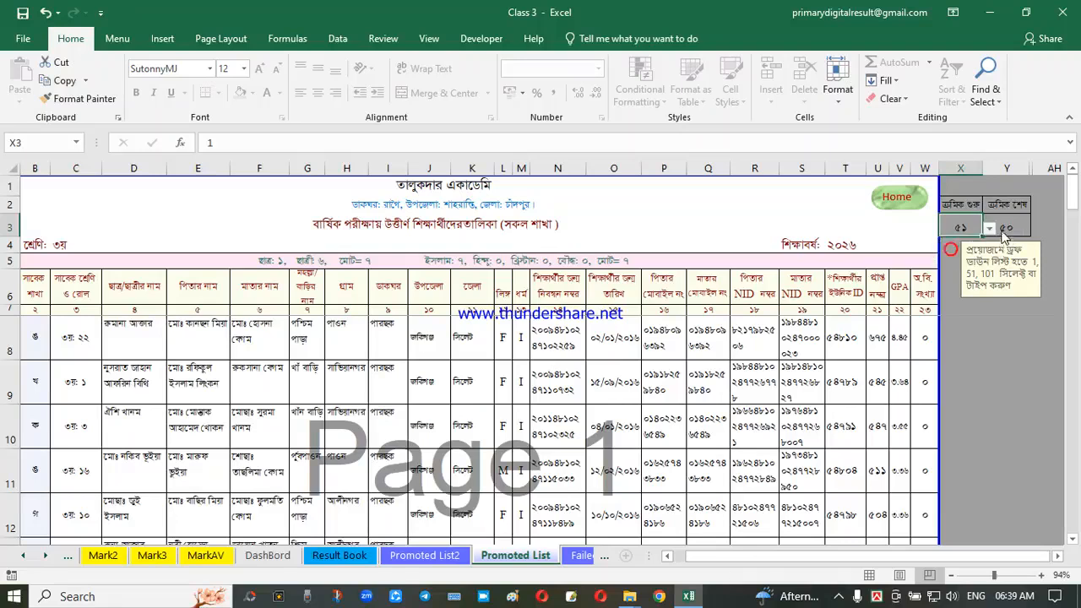
click(988, 229)
click(949, 260)
click(989, 228)
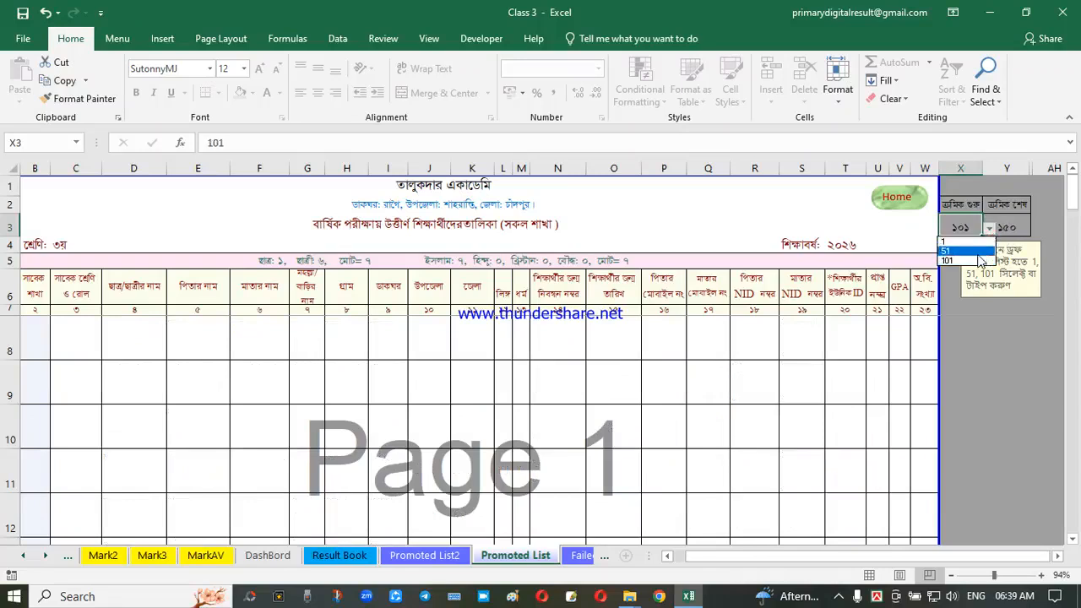
click(944, 244)
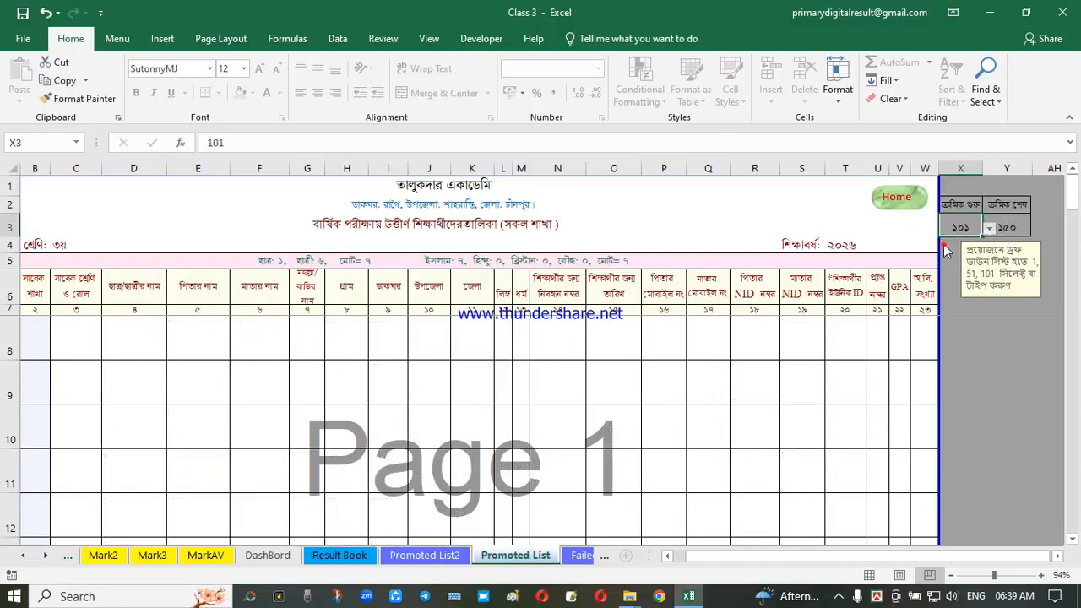
- Return to the home page and open the অনুত্তীর্ণ শিক্ষার্থীদের তালিকা sheet
click(758, 336)
click(894, 198)
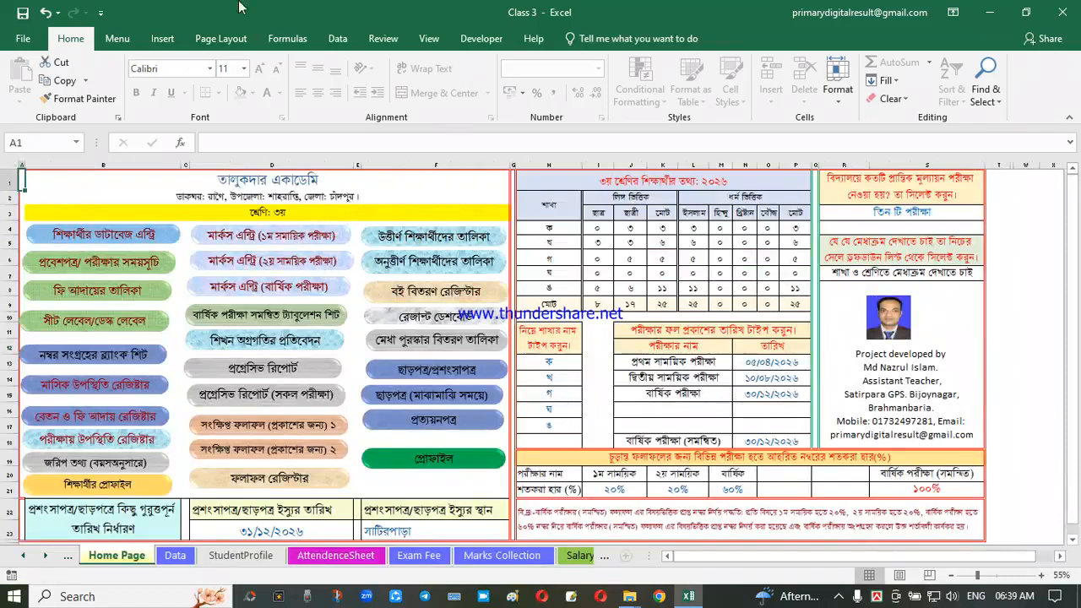
click(442, 263)
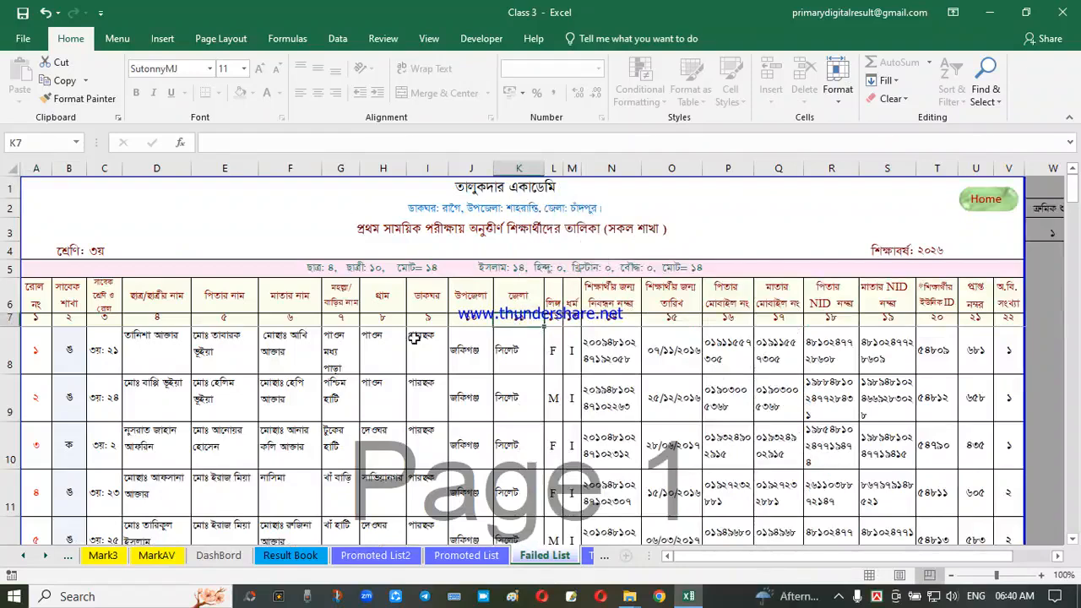
- Try the প্রথম সাময়িক failed student reports for ক শাখা and খ শাখা
click(577, 230)
click(710, 236)
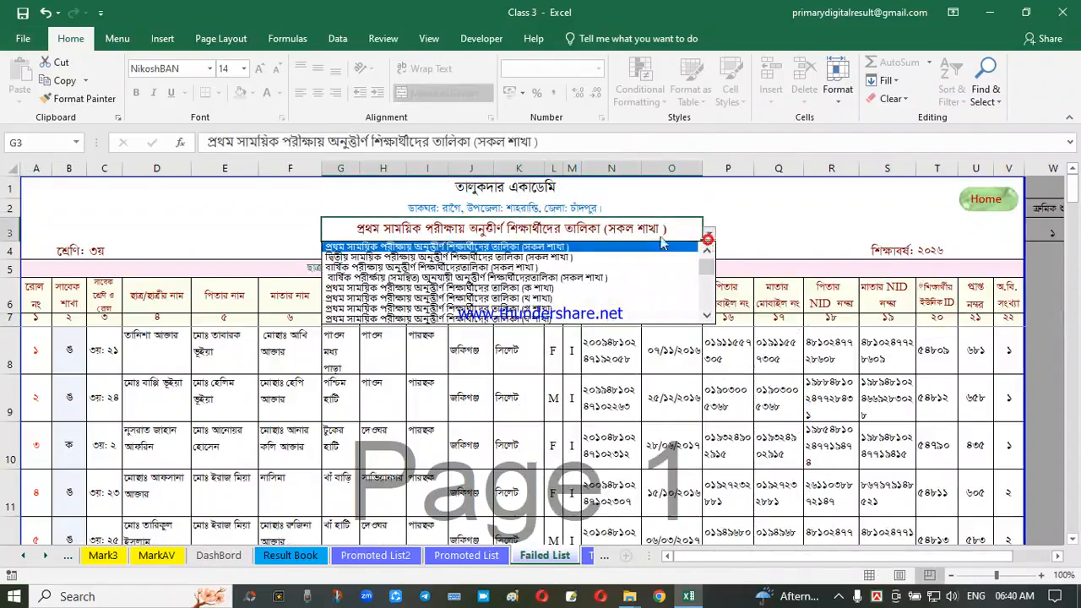
click(530, 289)
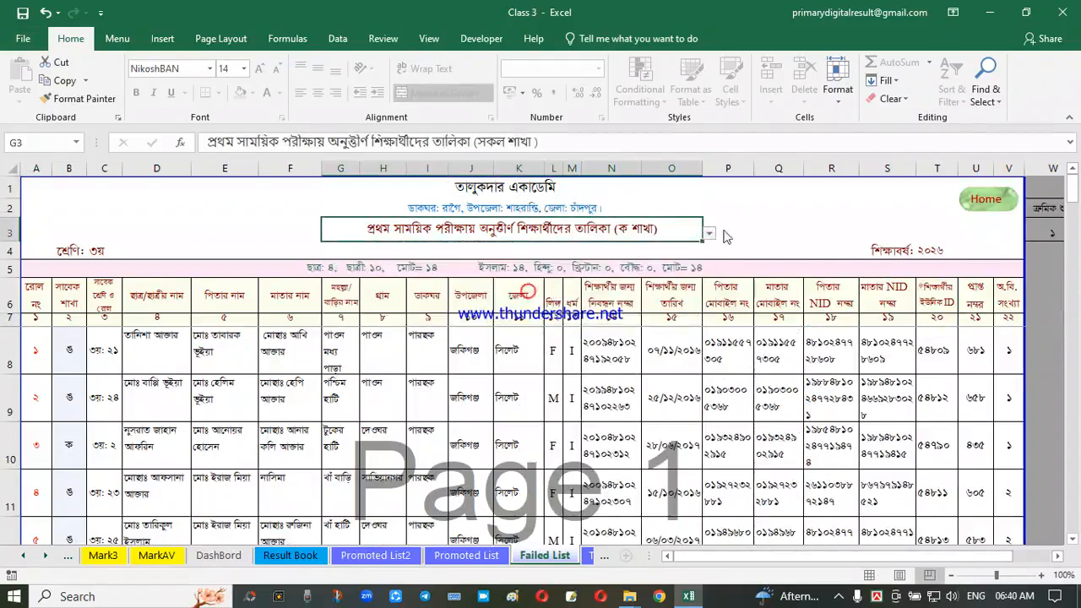
click(712, 233)
click(537, 258)
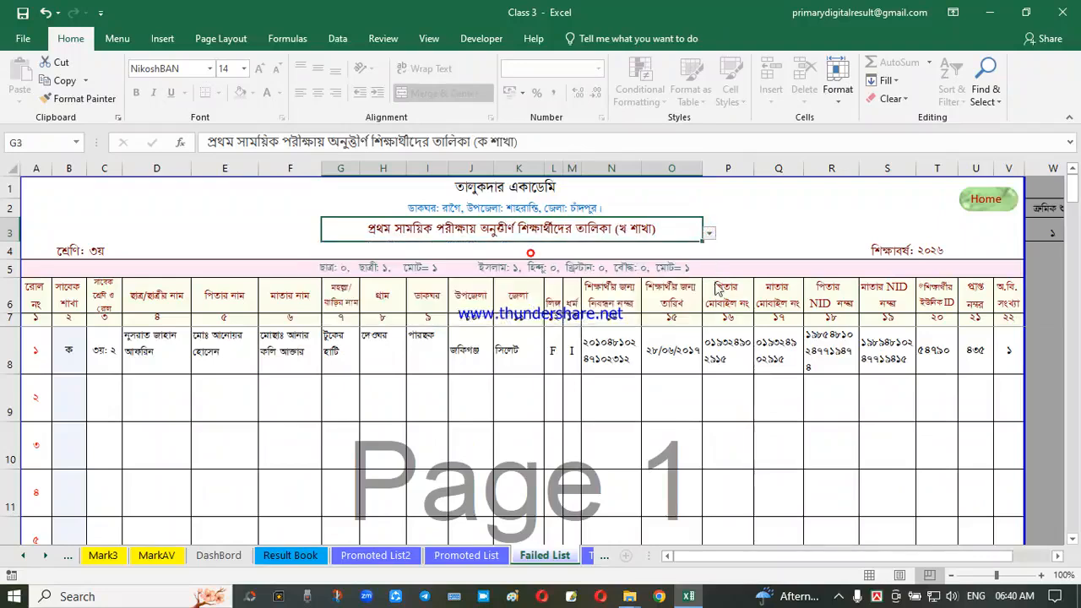
- Set the failed list's report to দ্বিতীয় সাময়িক পরীক্ষায় অনুত্তীর্ণ শিক্ষার্থীদের তালিকা (সকল শাখা)
click(712, 233)
drag(710, 279, 708, 253)
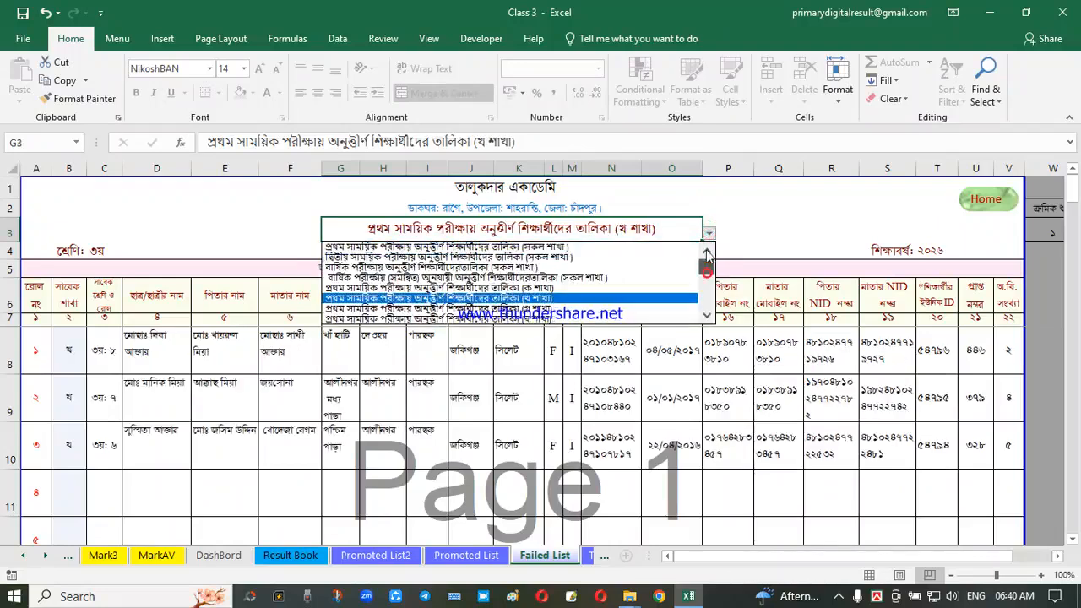
click(508, 259)
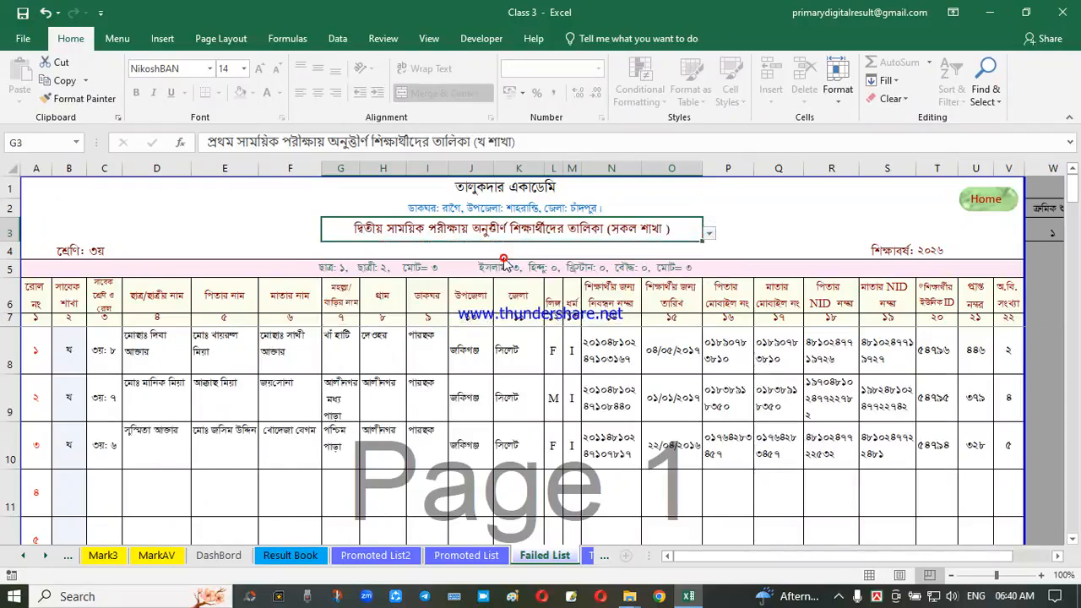
- Return to the home page and open the বই বিতরণ রেজিস্টার sheet
click(997, 205)
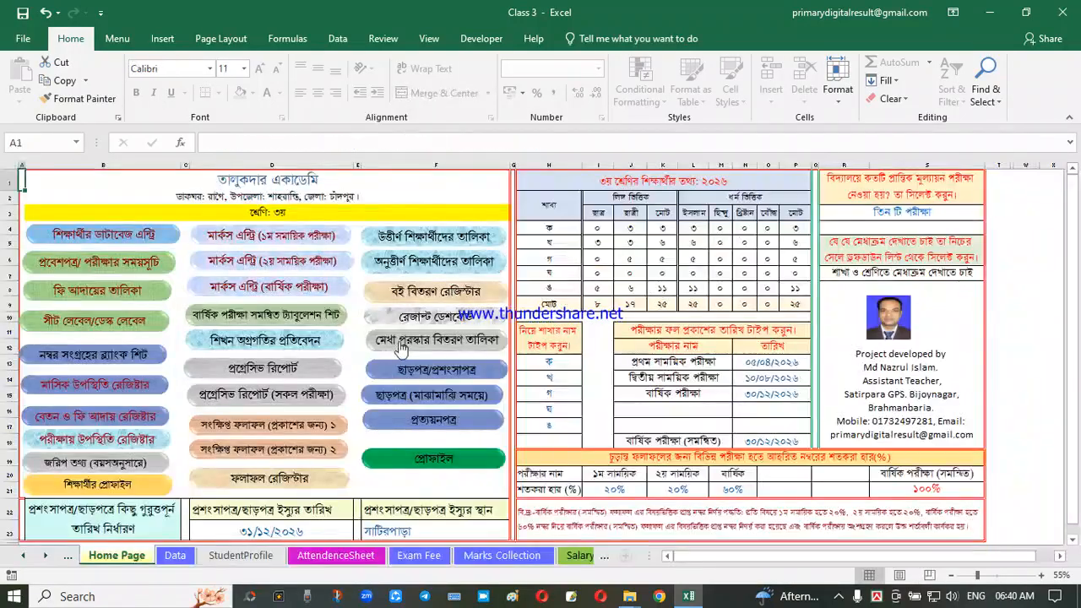
click(437, 296)
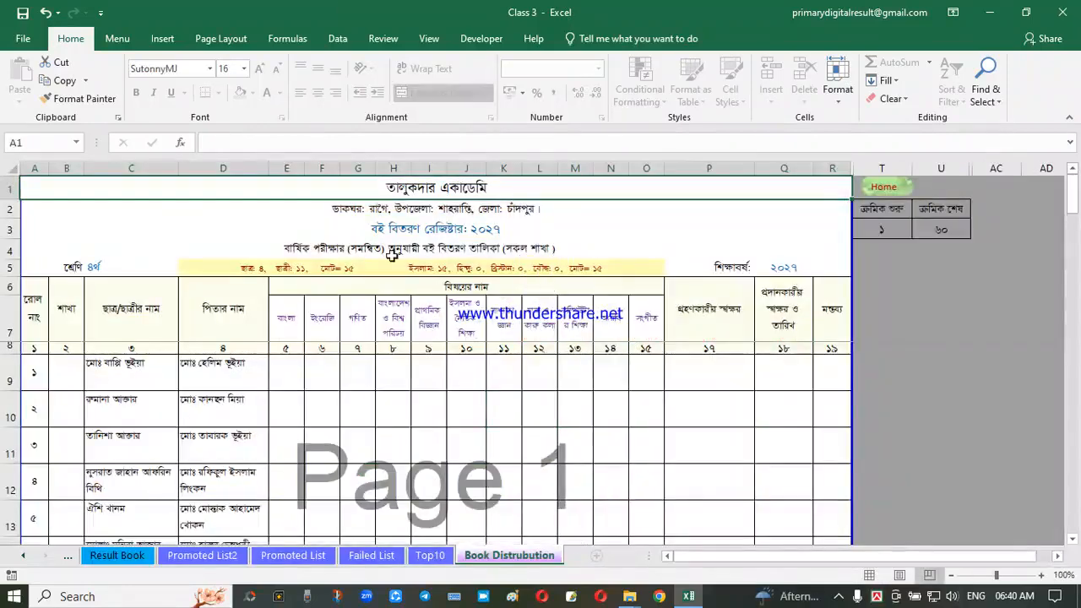
click(490, 423)
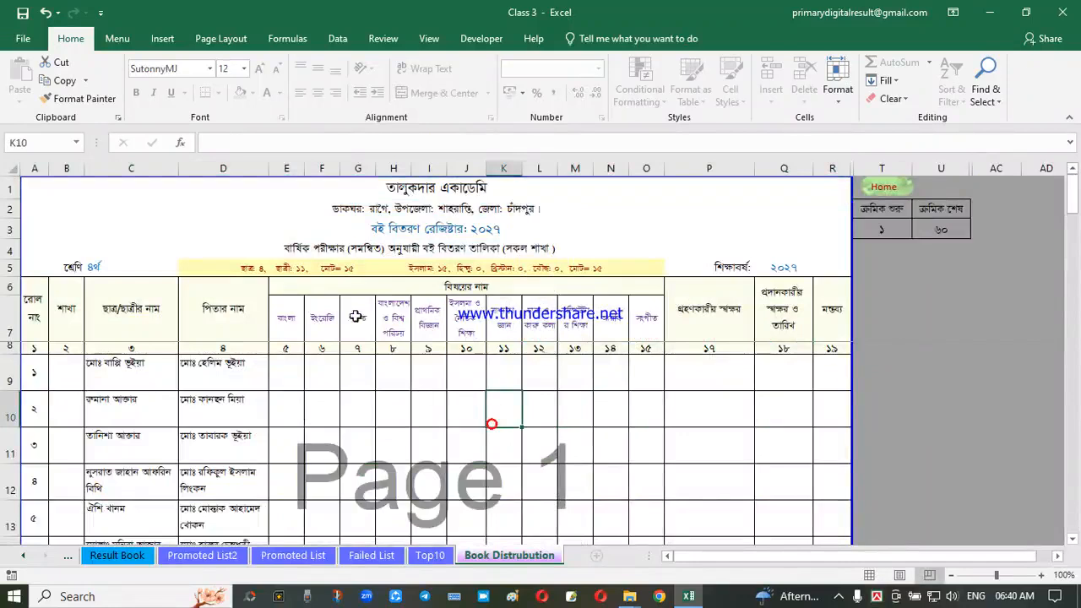
- Examine the book distribution register's subject columns from বাংলা to আরবি and the first student's row
click(356, 316)
click(286, 316)
click(474, 319)
click(534, 320)
click(578, 314)
click(607, 313)
click(408, 378)
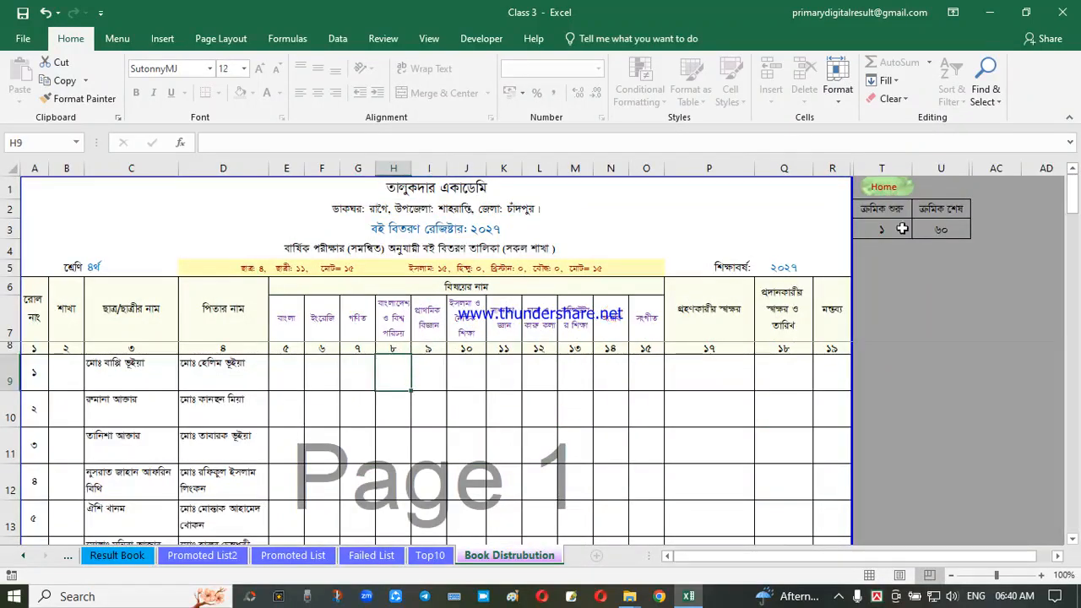
click(505, 379)
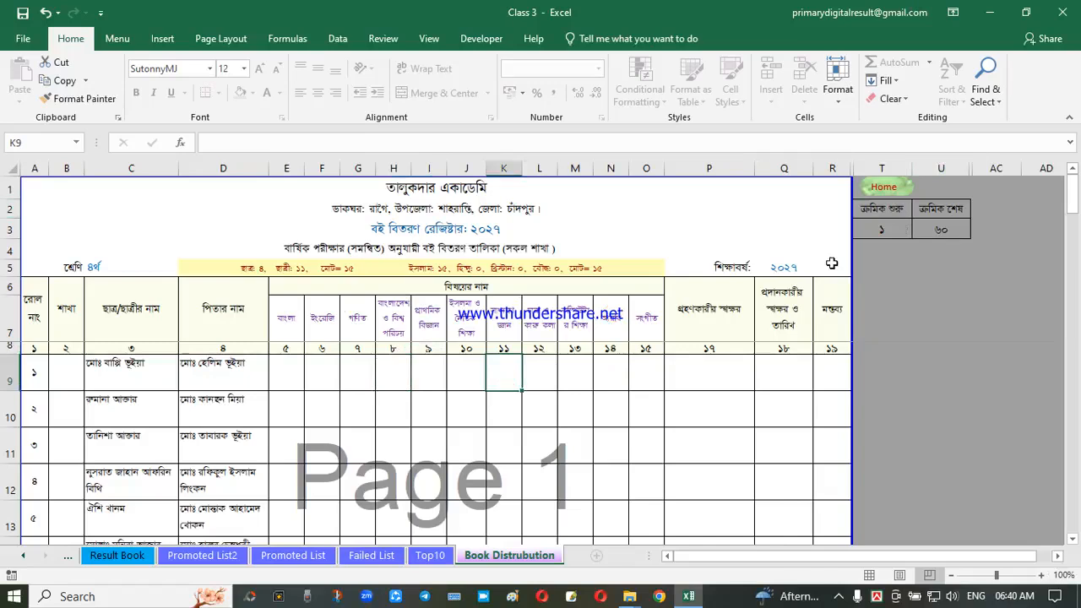
- Try the ক্রমিক শুরু values 61 and 121 in the book distribution register, and set it back to 1
click(891, 233)
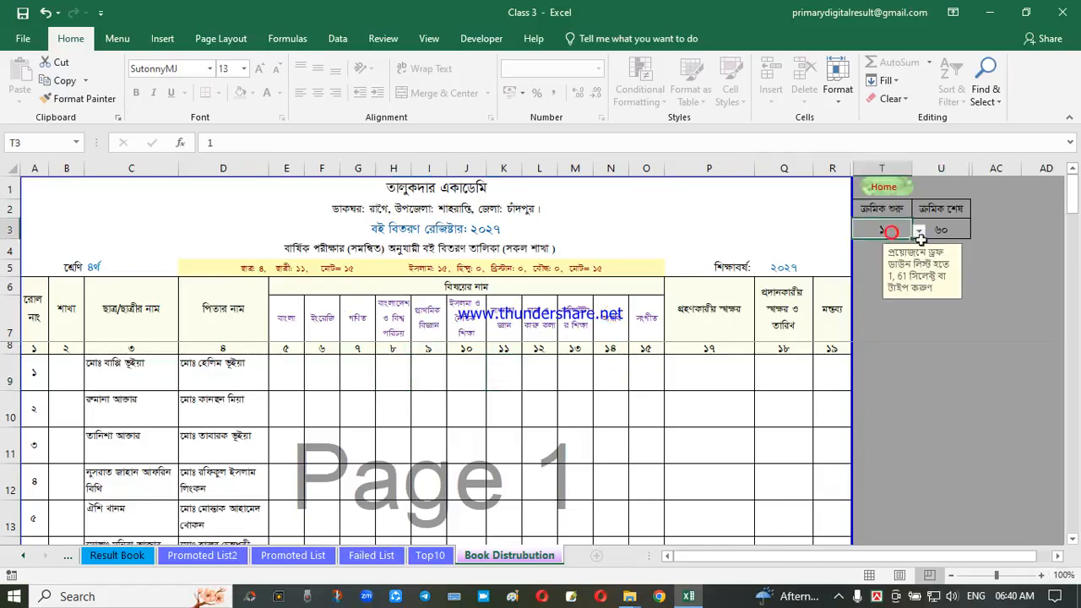
click(919, 233)
click(894, 255)
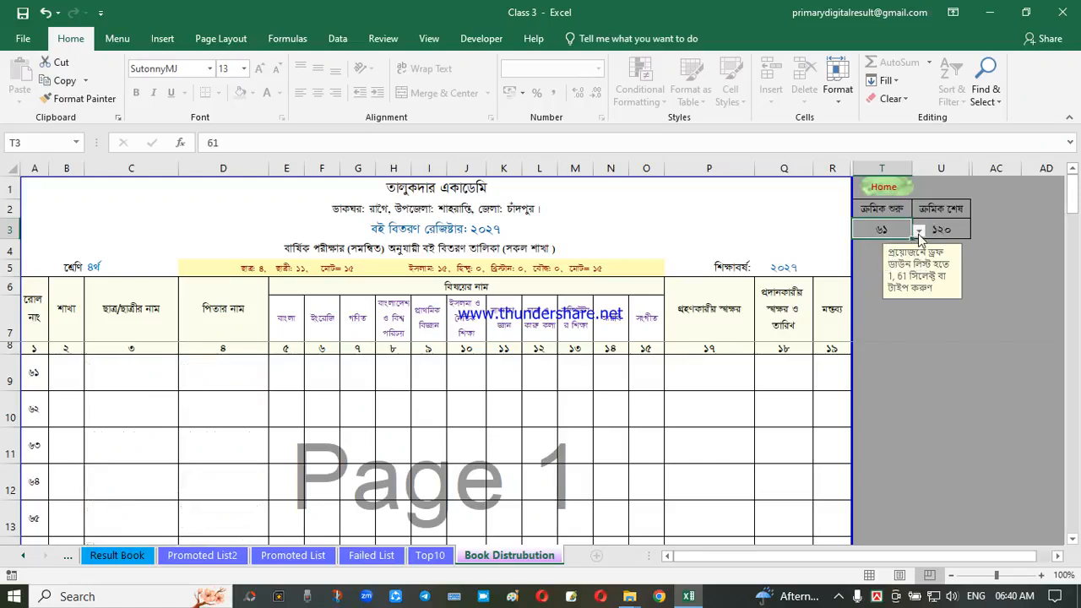
click(920, 233)
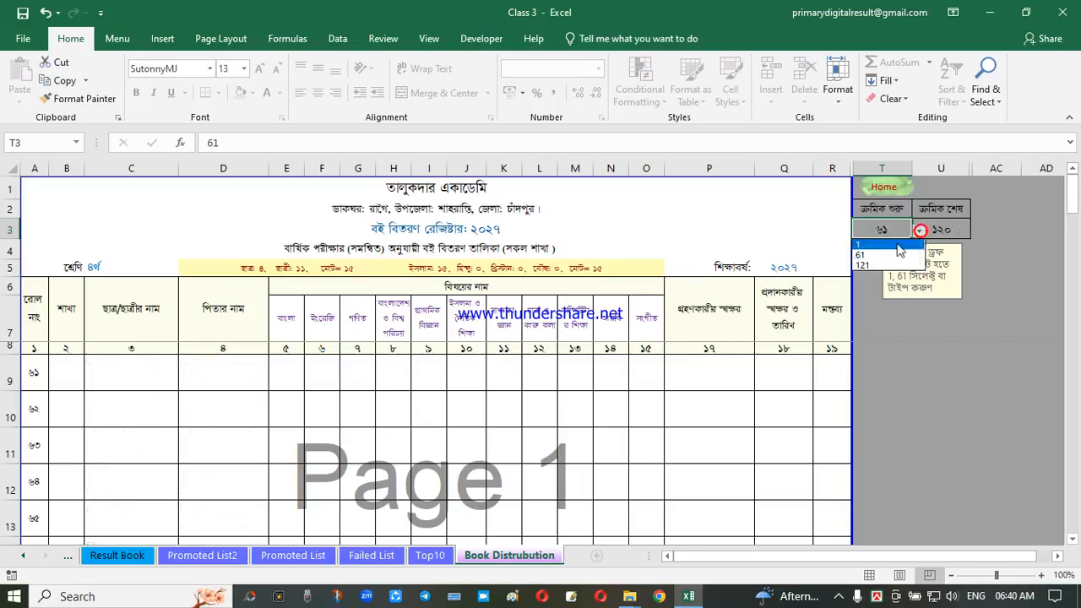
click(871, 266)
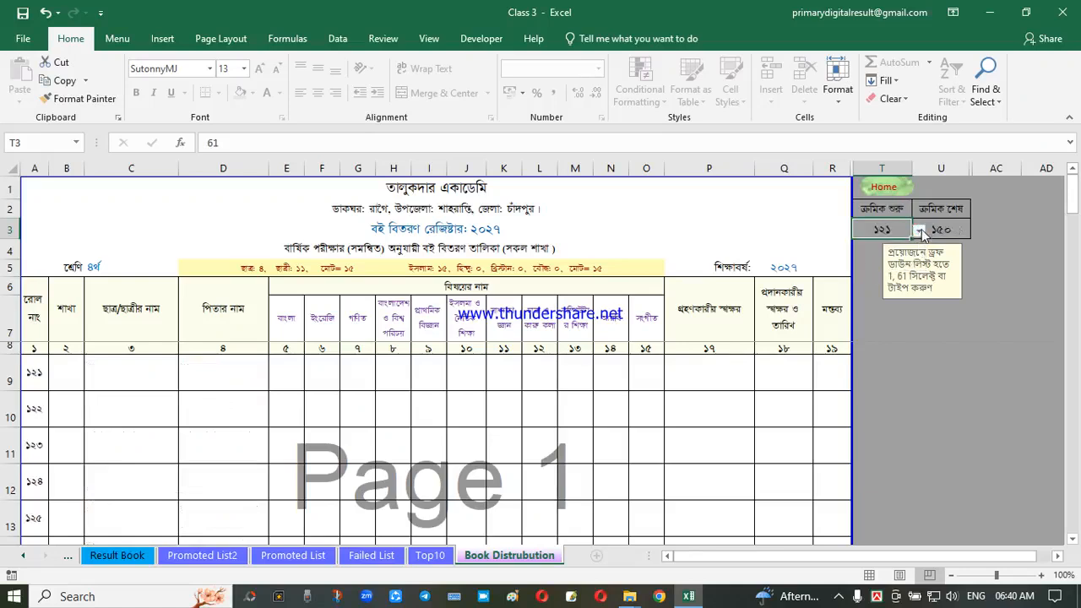
click(919, 233)
click(865, 241)
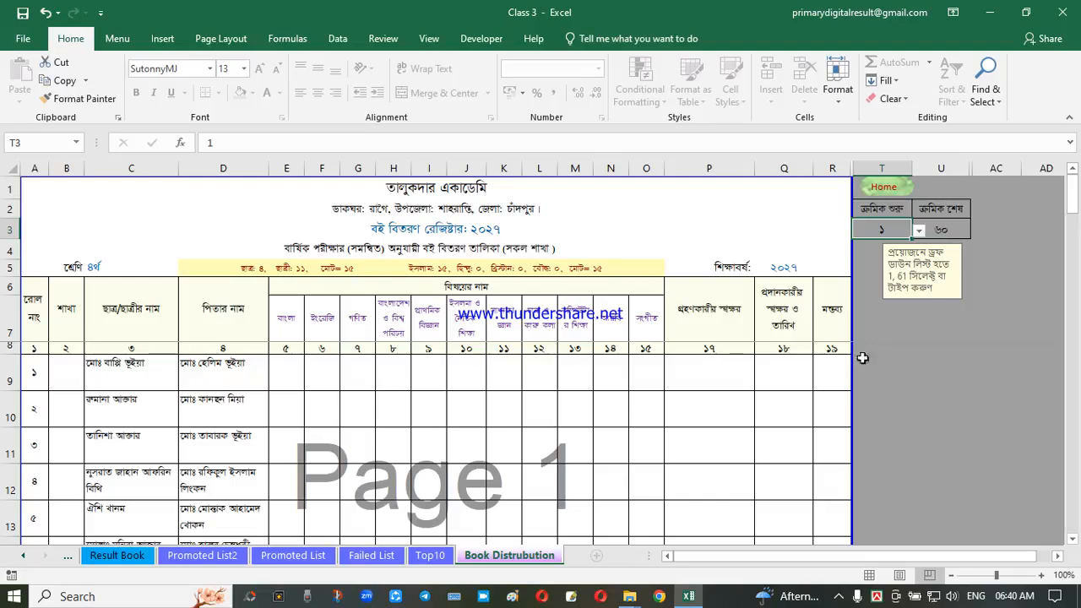
- Return to the home page and open the result dashboard sheet, DashBord
click(700, 399)
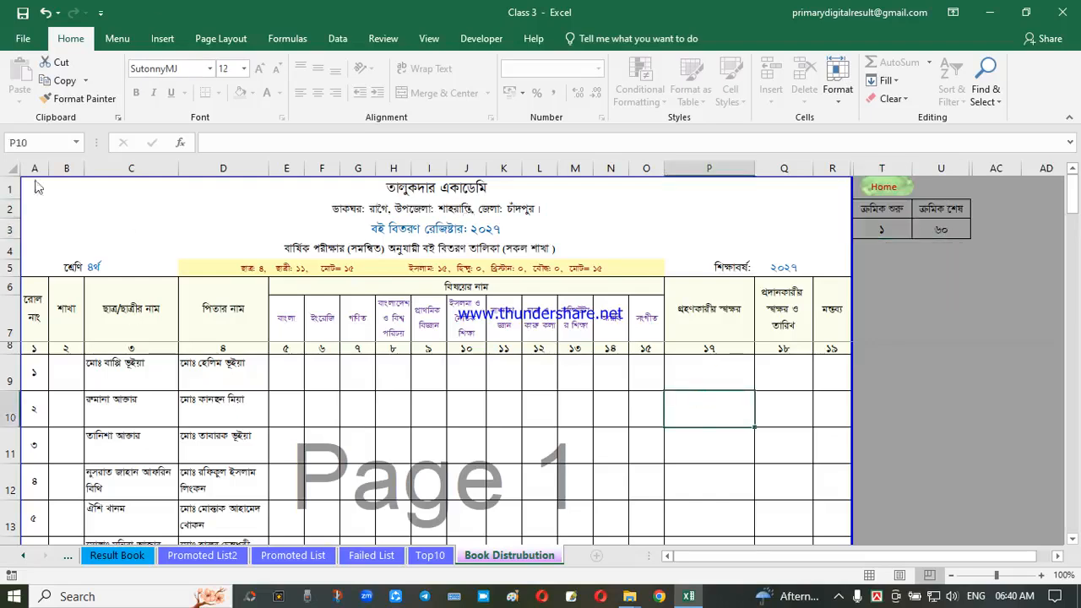
click(456, 314)
click(882, 191)
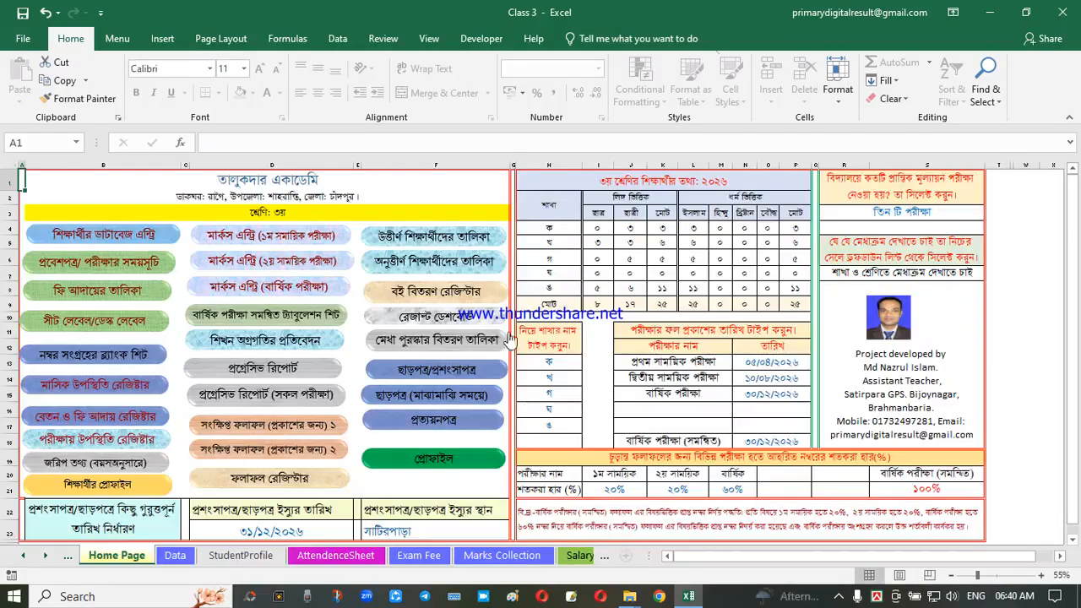
click(430, 320)
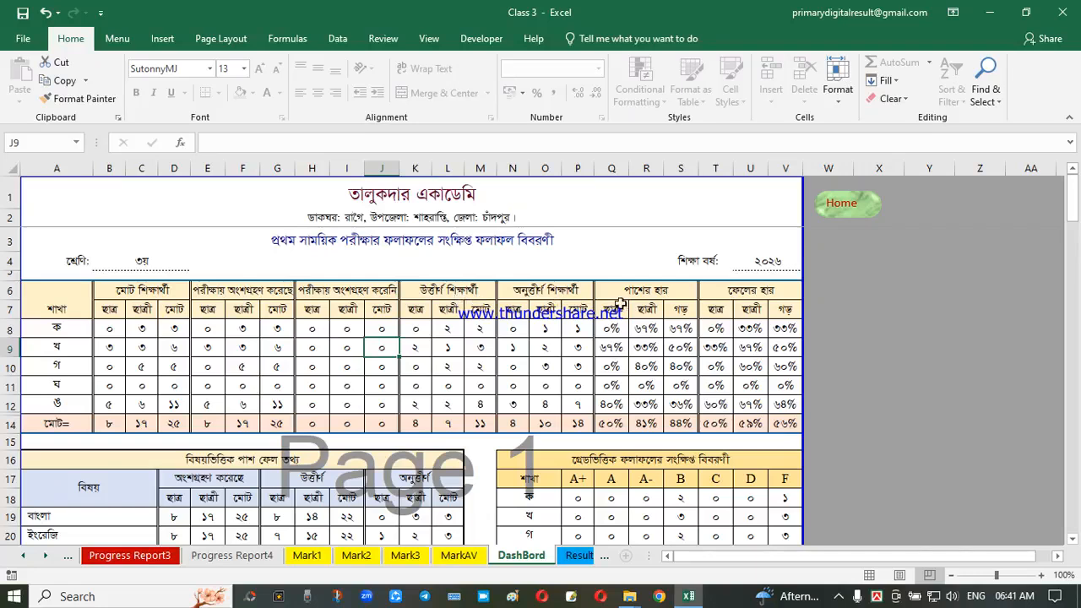
- Examine the dashboard's section-wise result summary, subject-wise pass and fail table and grade-wise summary for the প্রথম সাময়িক exam
scroll(643, 431, down, 2)
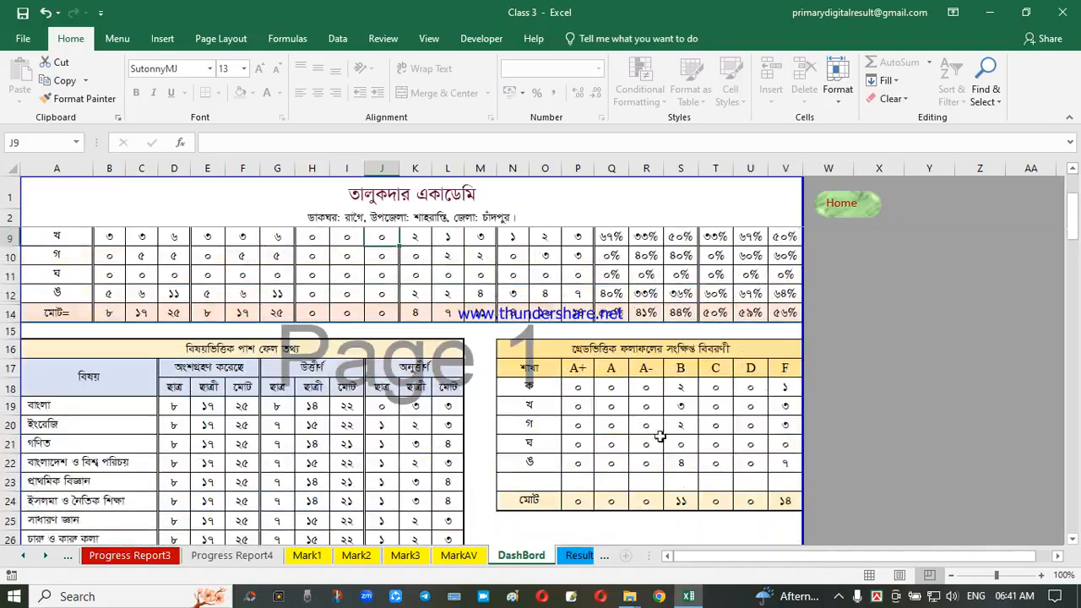
scroll(176, 453, down, 1)
click(309, 382)
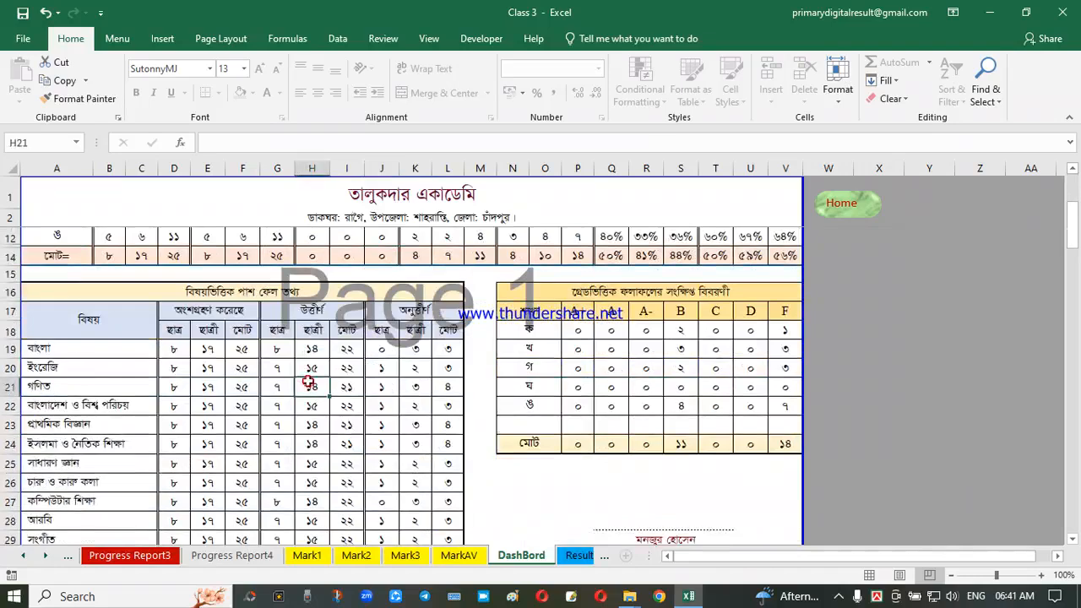
scroll(341, 425, down, 1)
scroll(343, 424, up, 5)
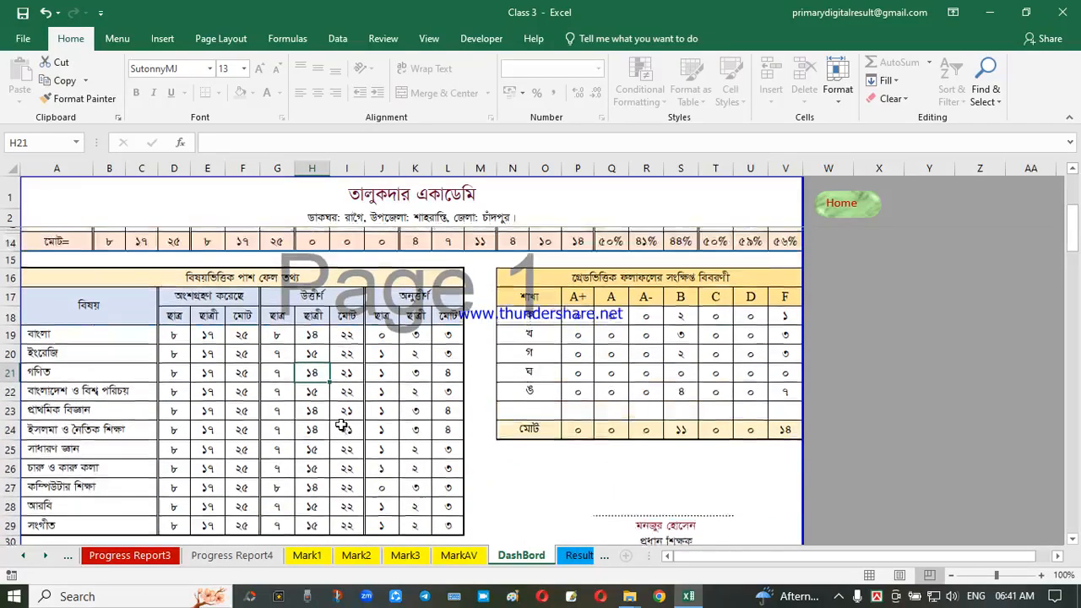
scroll(380, 334, down, 3)
scroll(397, 346, up, 3)
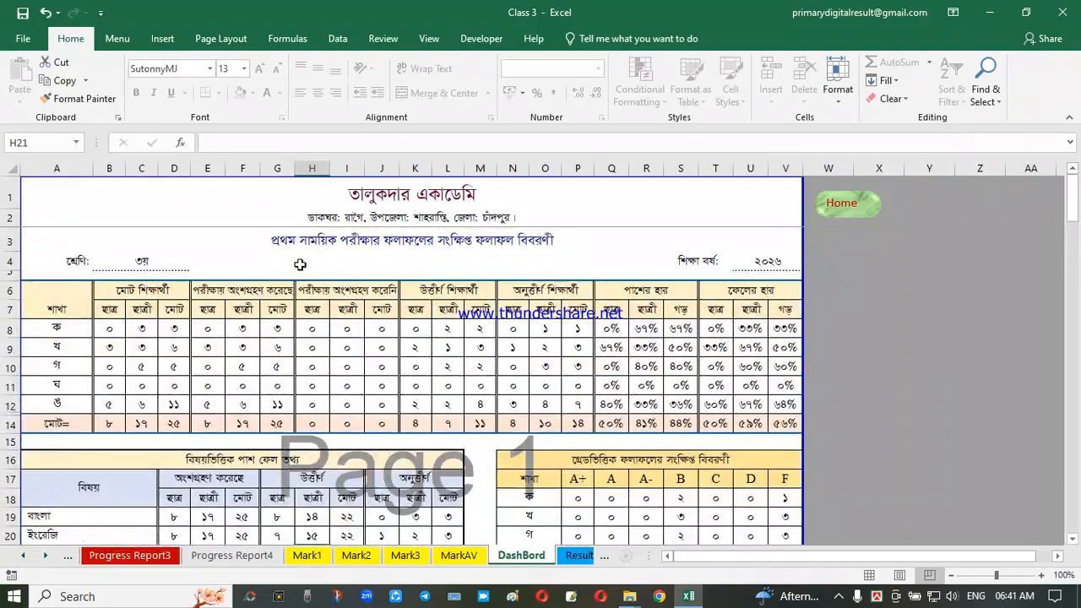
- Examine the dashboard's result summaries for the দ্বিতীয় সাময়িক, বার্ষিক and বার্ষিক (সমন্বিত) exams, and return to the first summary
scroll(536, 349, down, 9)
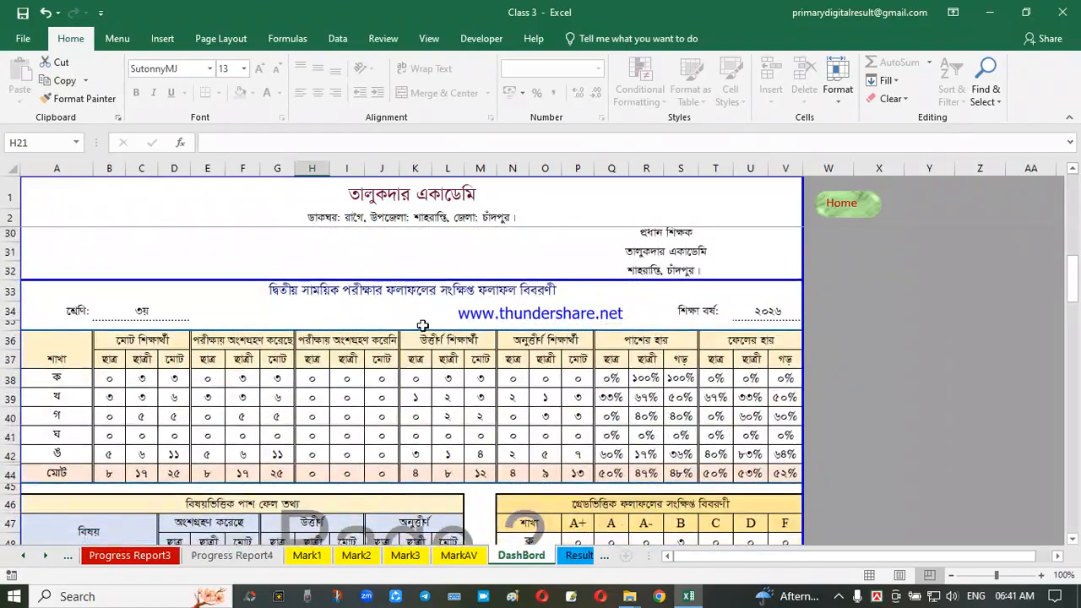
scroll(557, 311, down, 10)
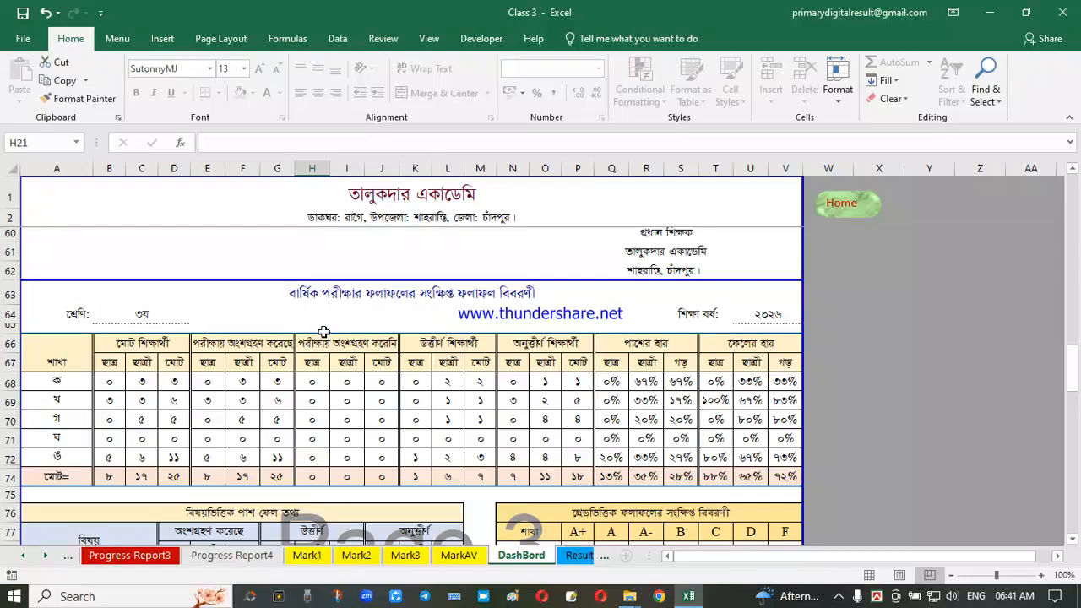
scroll(517, 364, down, 10)
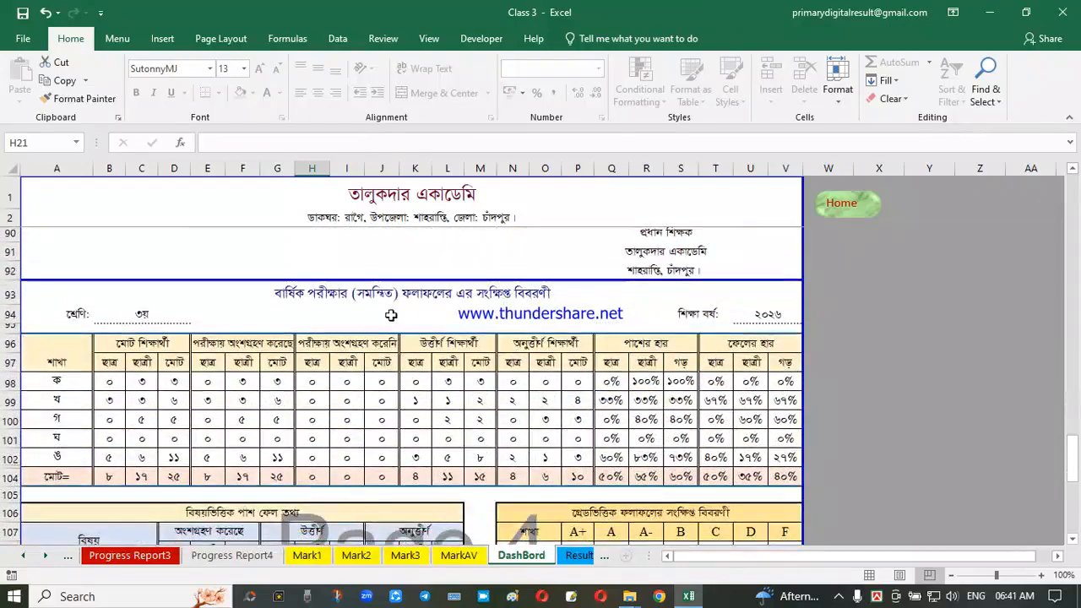
scroll(562, 437, down, 1)
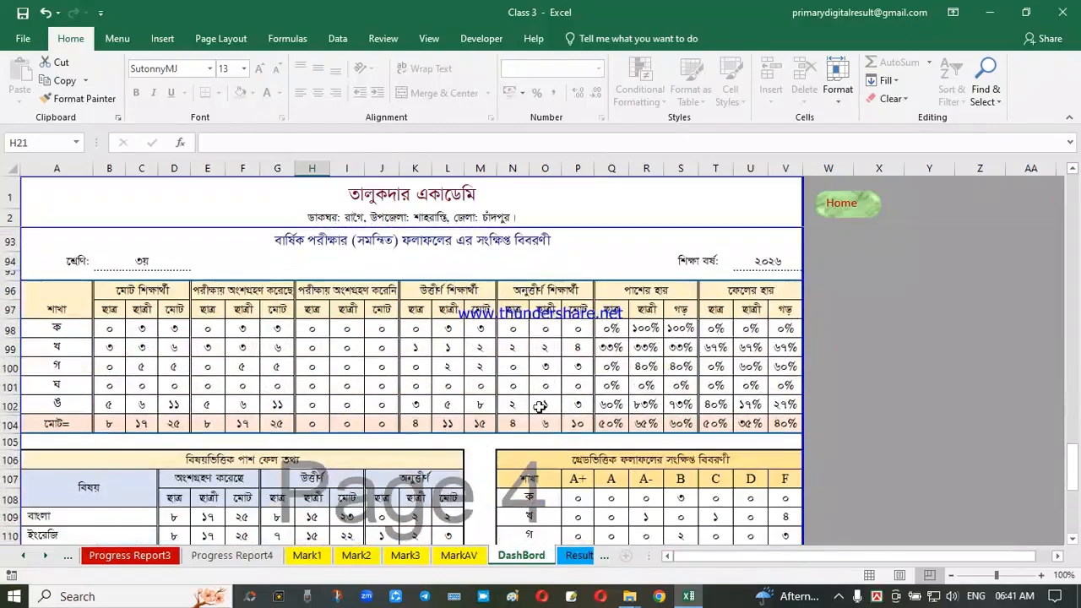
click(415, 329)
scroll(559, 395, up, 13)
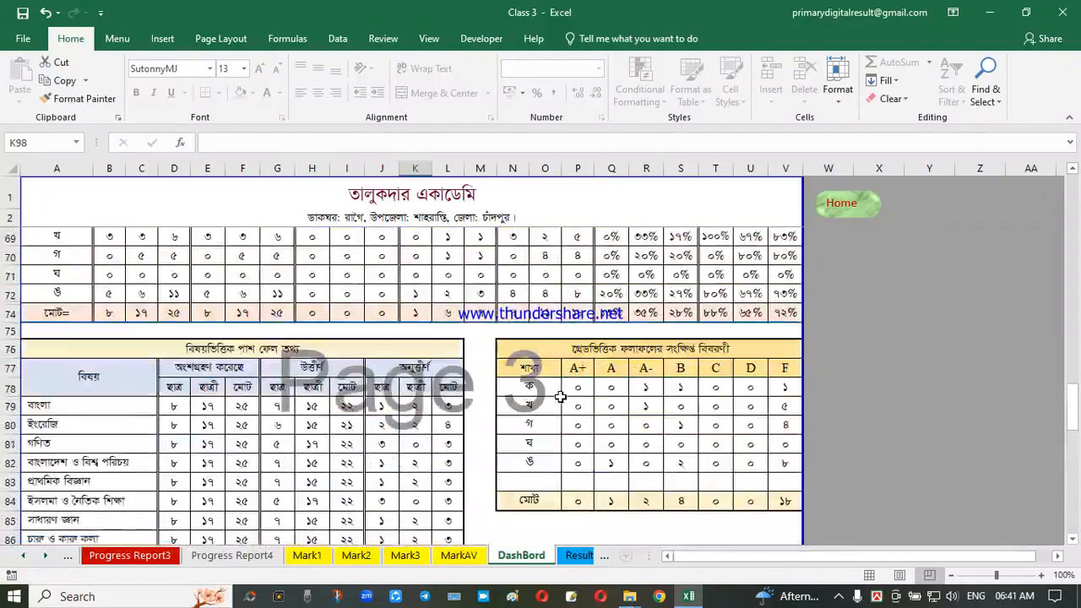
scroll(559, 395, up, 17)
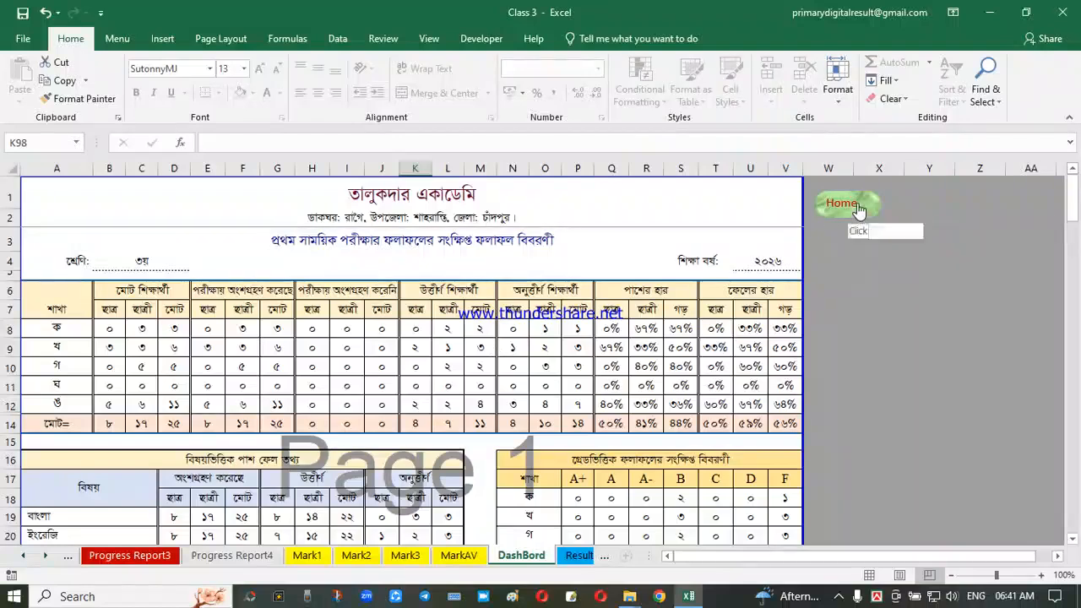
- Open the মেধা পুরস্কার বিতরণ তালিকা from the home page and look over its address, prize name and signature columns
click(829, 205)
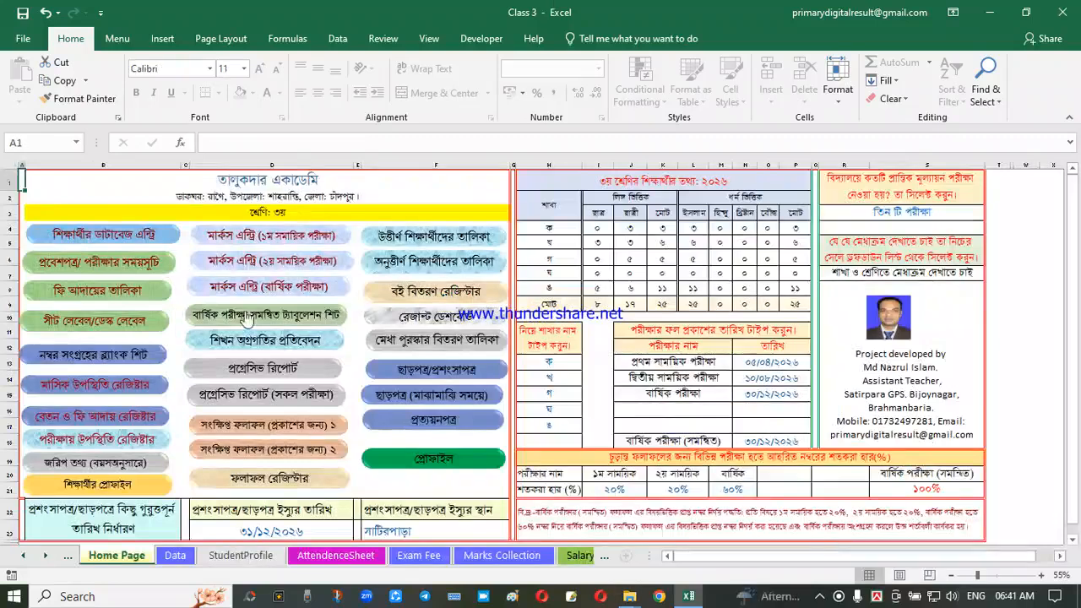
click(429, 345)
click(412, 297)
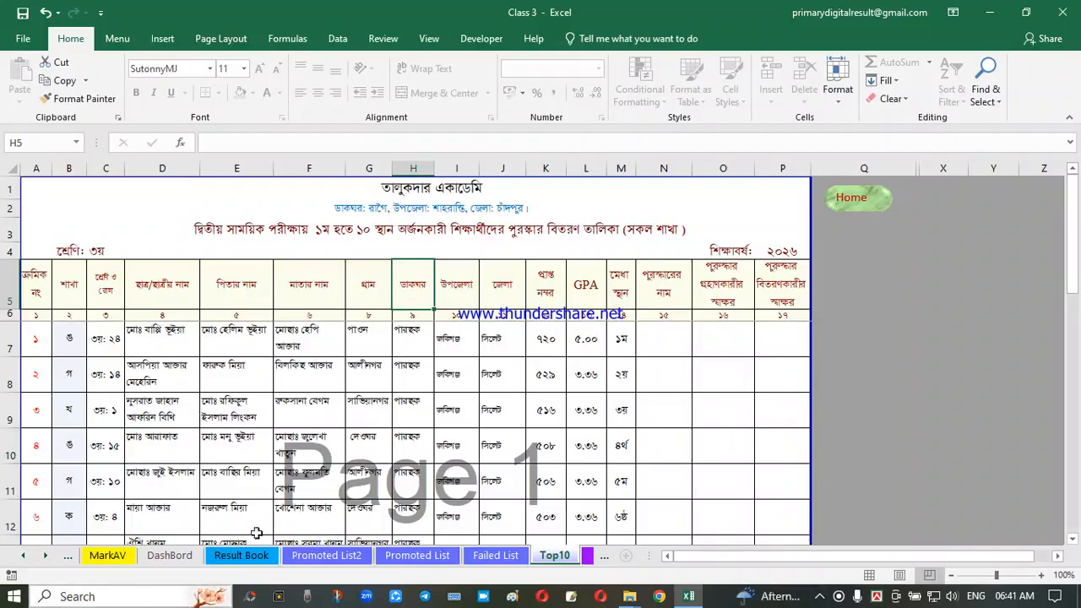
click(451, 386)
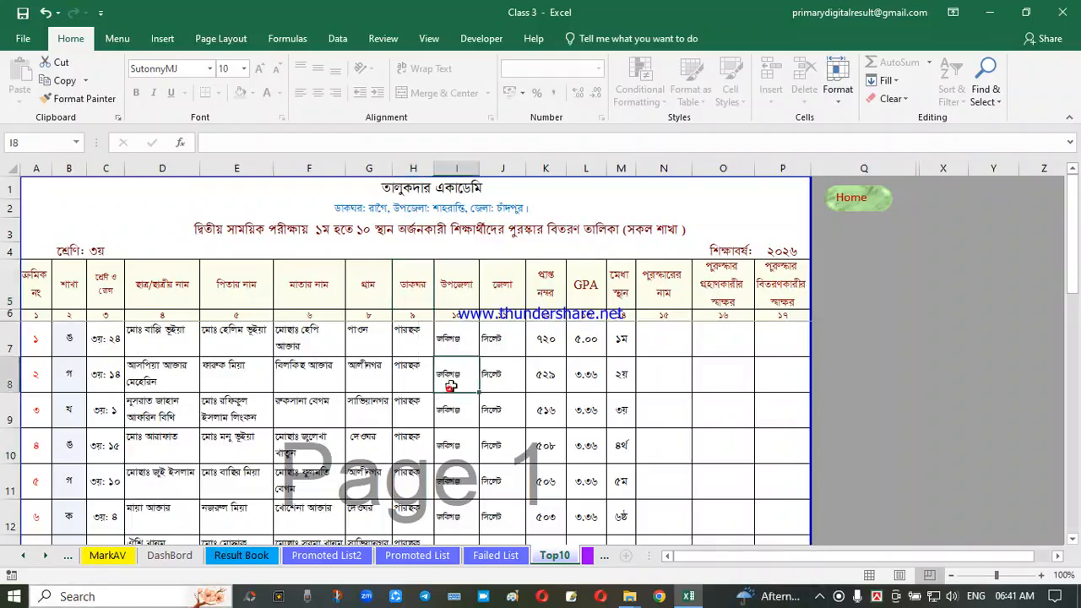
click(650, 347)
click(720, 335)
click(659, 378)
click(374, 361)
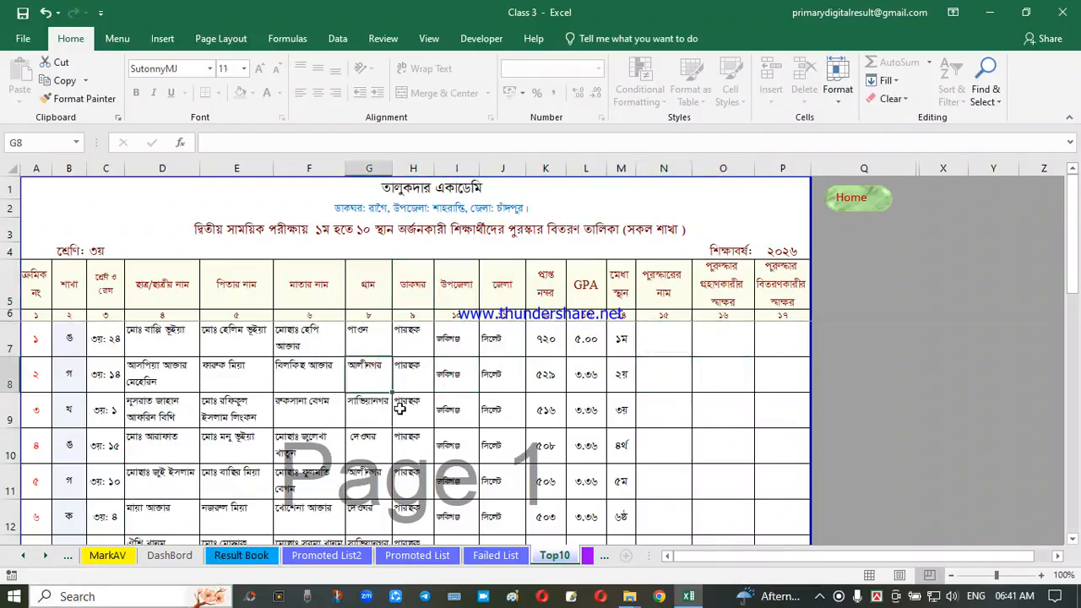
- Try the award list's বার্ষিক পরীক্ষায় (সমন্বিত) report for সকল শাখা and its প্রথম সাময়িক পরীক্ষায় report for গ শাখা
click(472, 228)
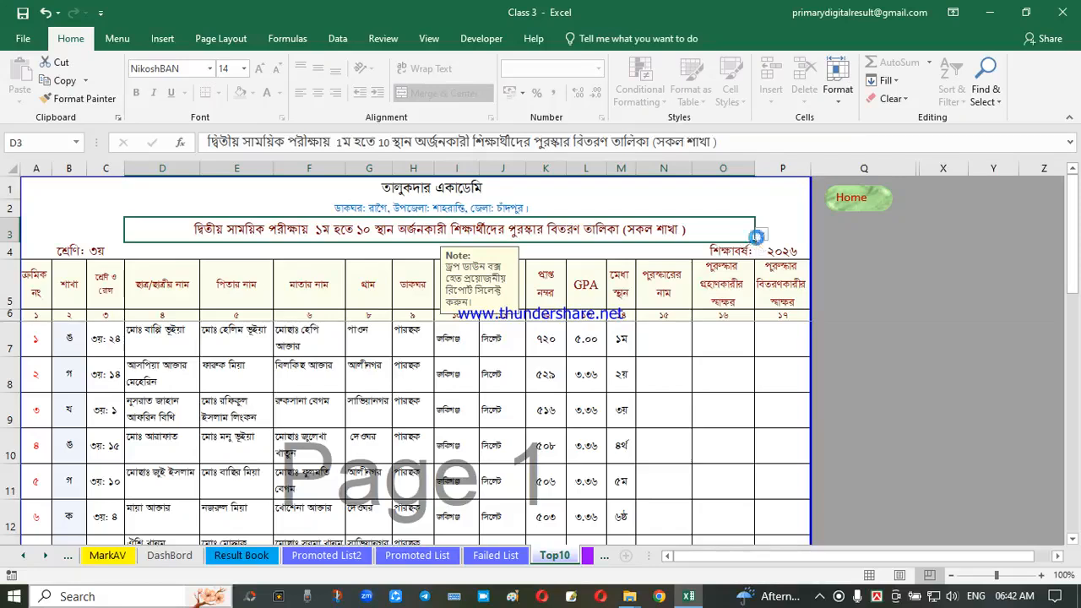
click(761, 234)
click(334, 266)
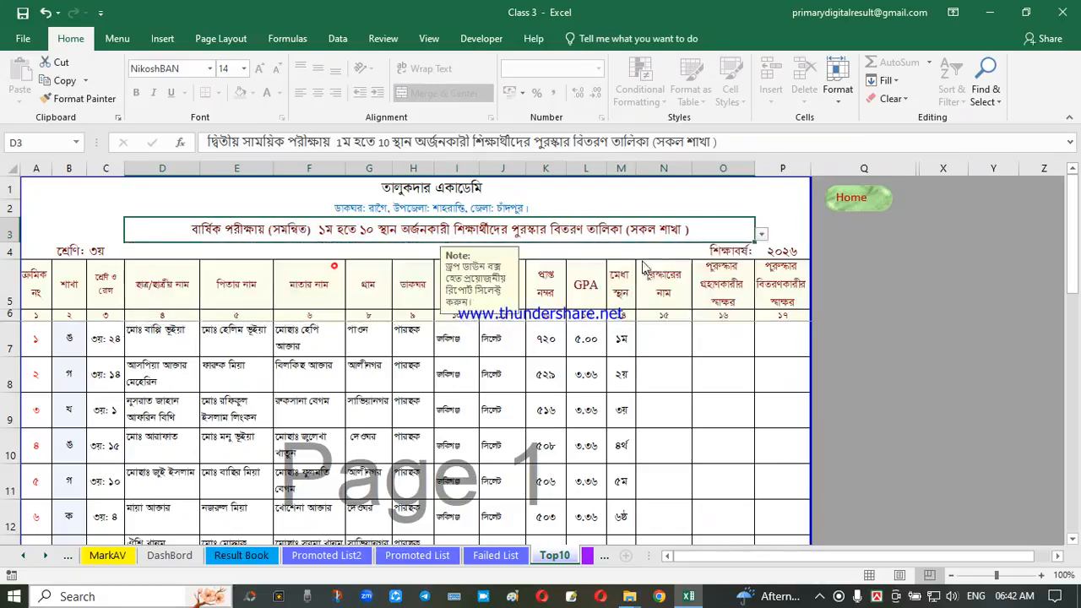
click(761, 235)
click(483, 276)
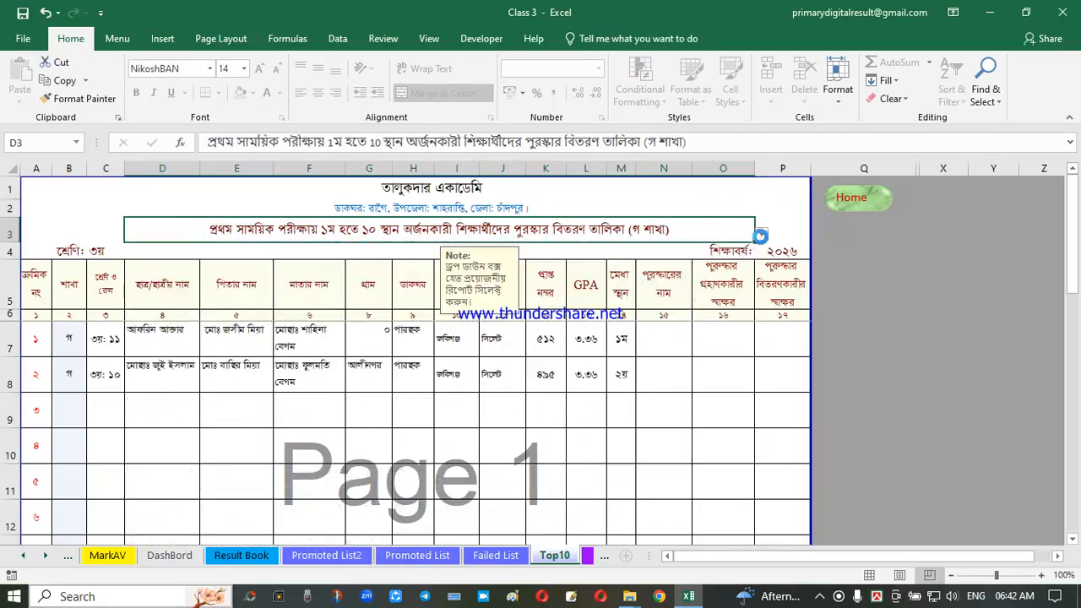
- Set the award list's report to the প্রথম সাময়িক পরীক্ষায় top-ten list for সকল শাখা
click(761, 235)
click(758, 253)
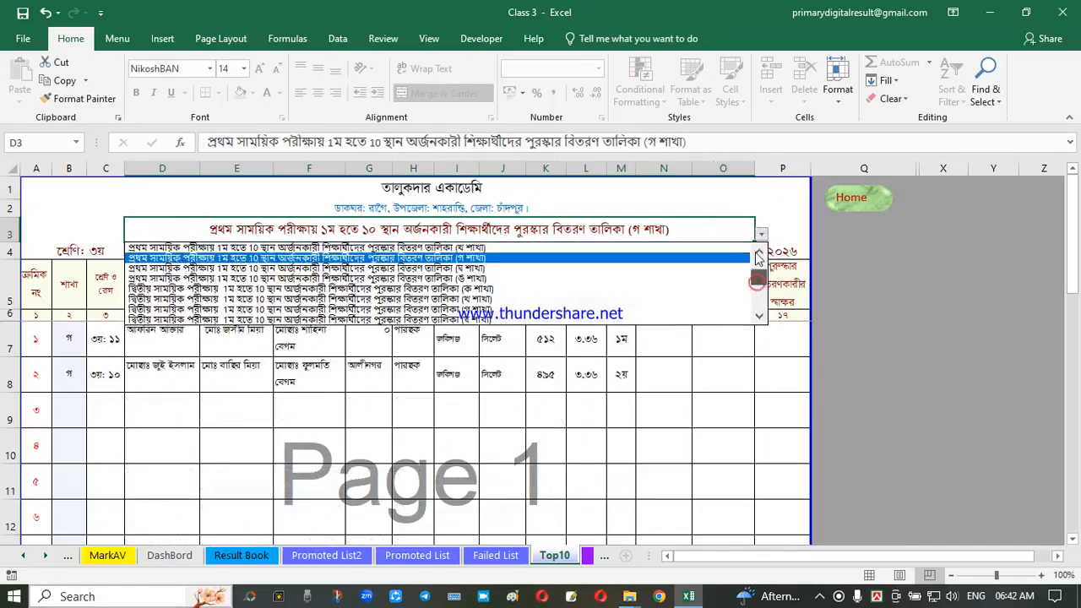
click(758, 256)
click(416, 248)
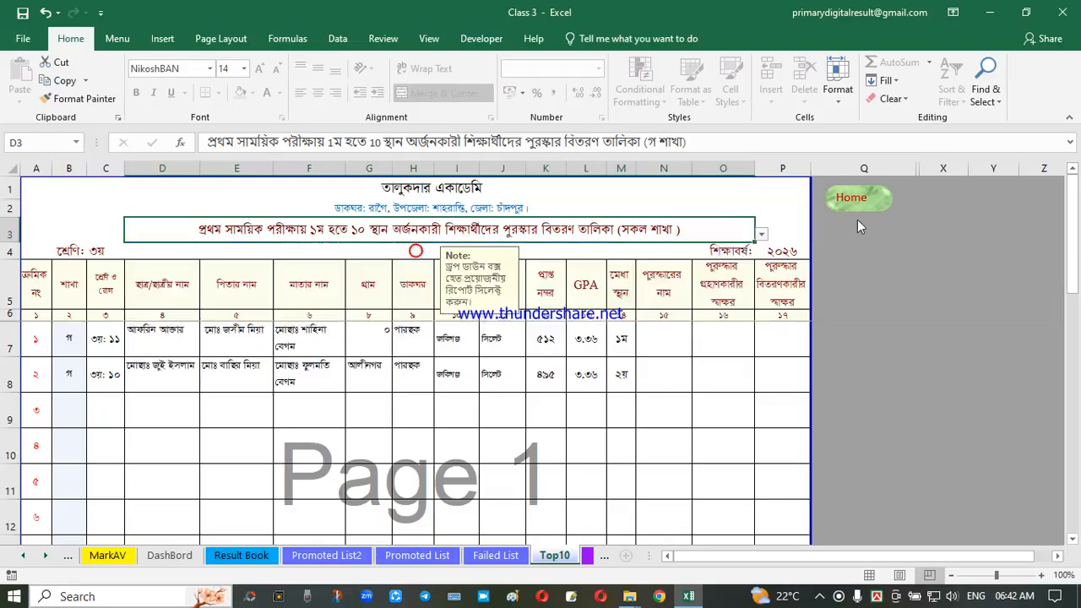
- Return to the home page and open the school leaving certificate sheet, Testominal & Release, with its control cells in view
click(849, 203)
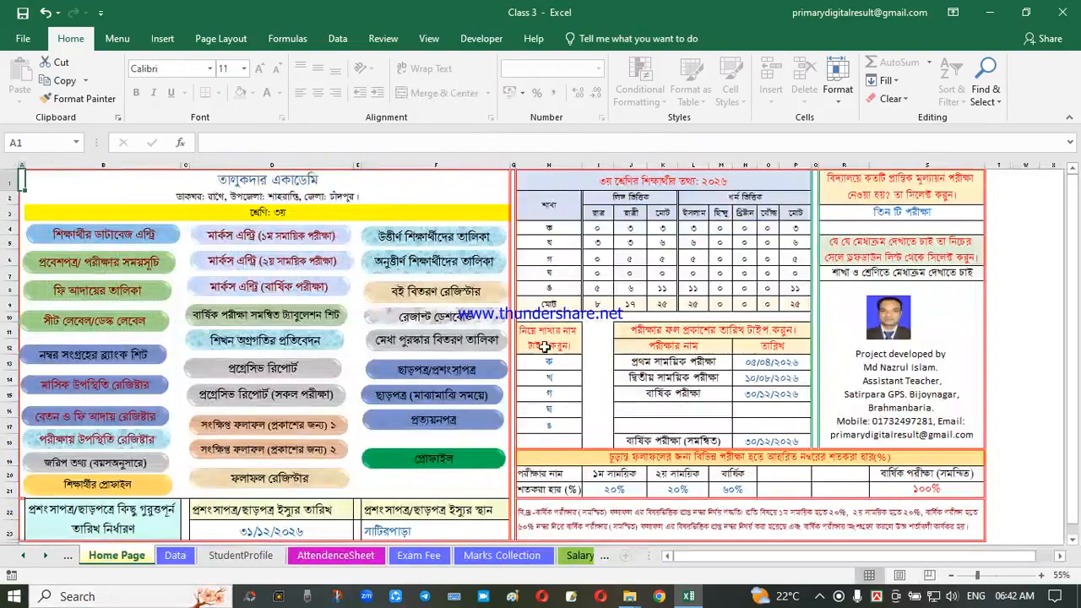
click(459, 390)
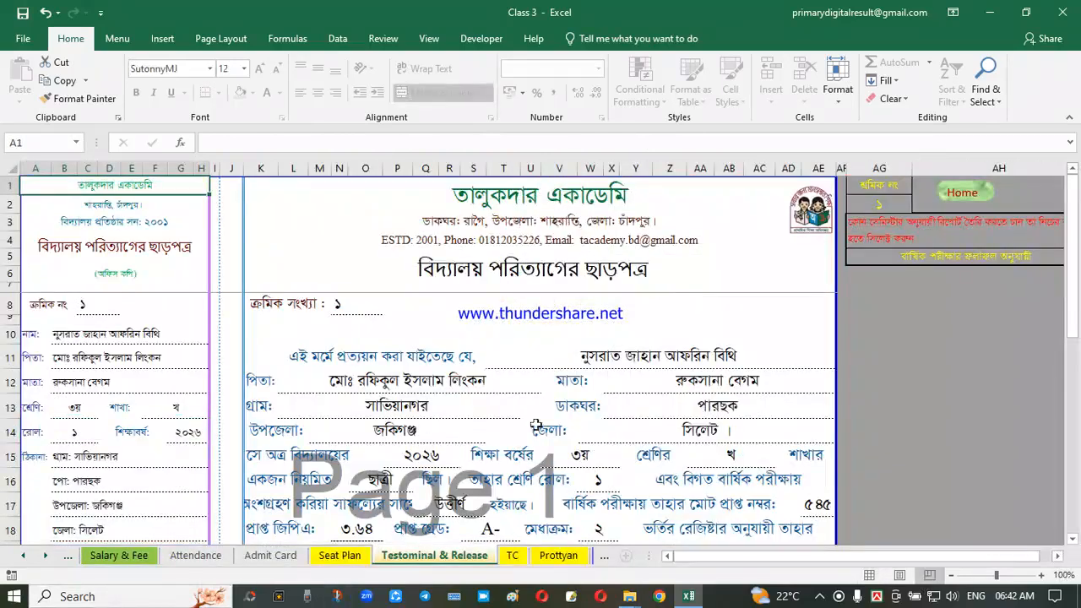
drag(824, 556, 841, 557)
click(898, 419)
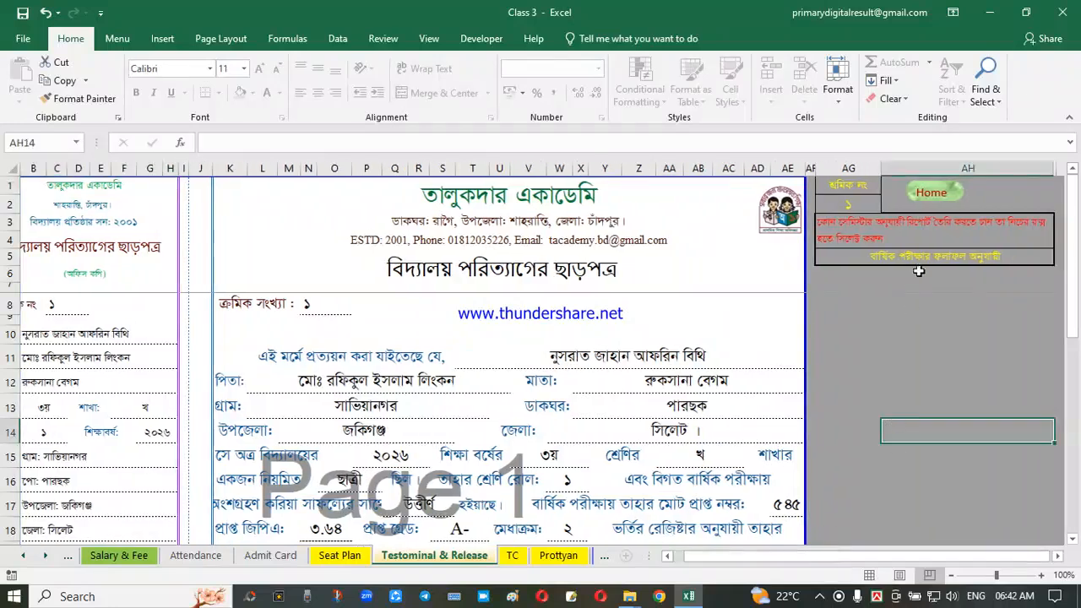
- Choose বার্ষিক পরীক্ষার ফলাফল অনুযায়ী as the exam result on which the certificate is based
click(926, 256)
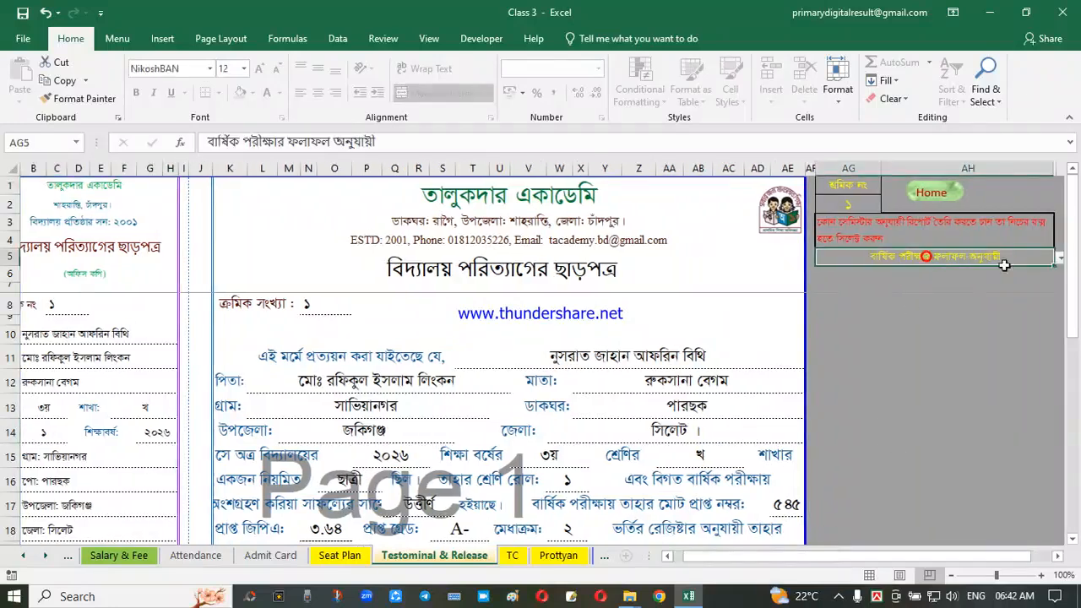
click(1061, 258)
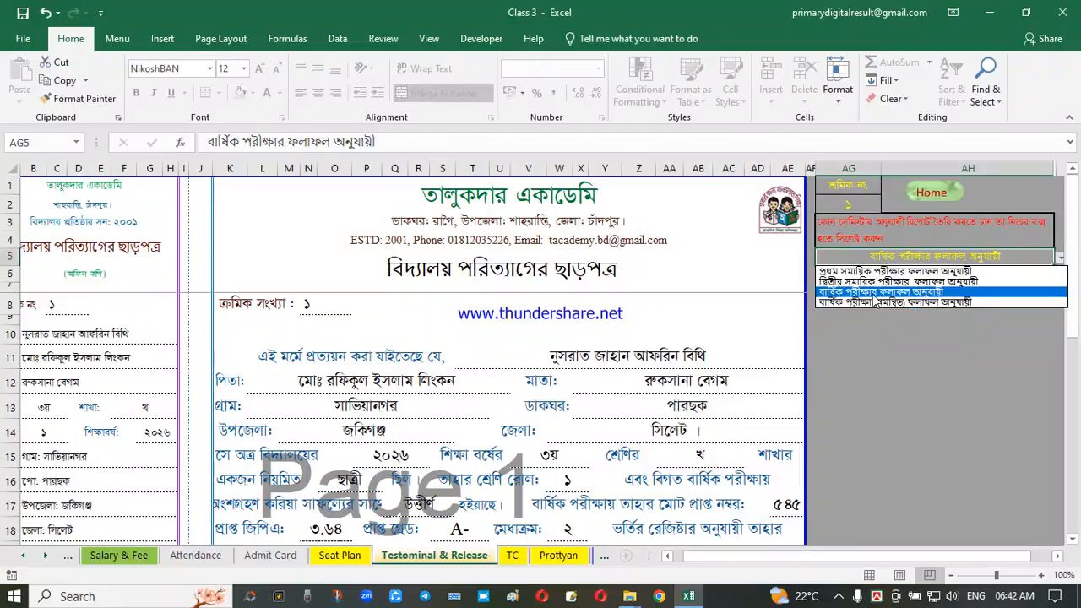
click(882, 293)
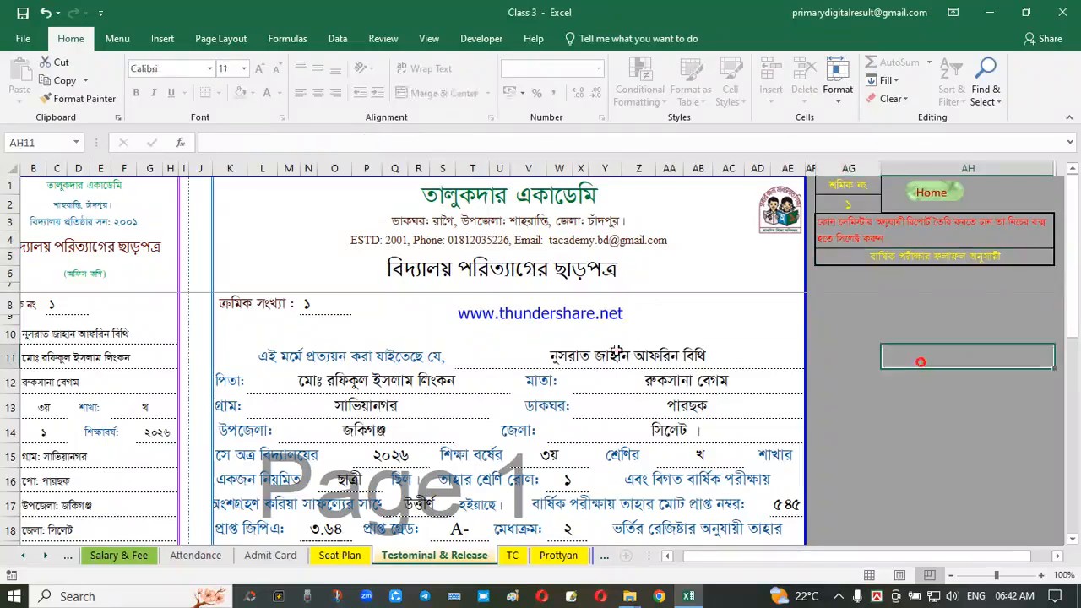
- Examine the leaving certificate's student details, result text, reasons for leaving and issue place and date
scroll(465, 389, up, 1)
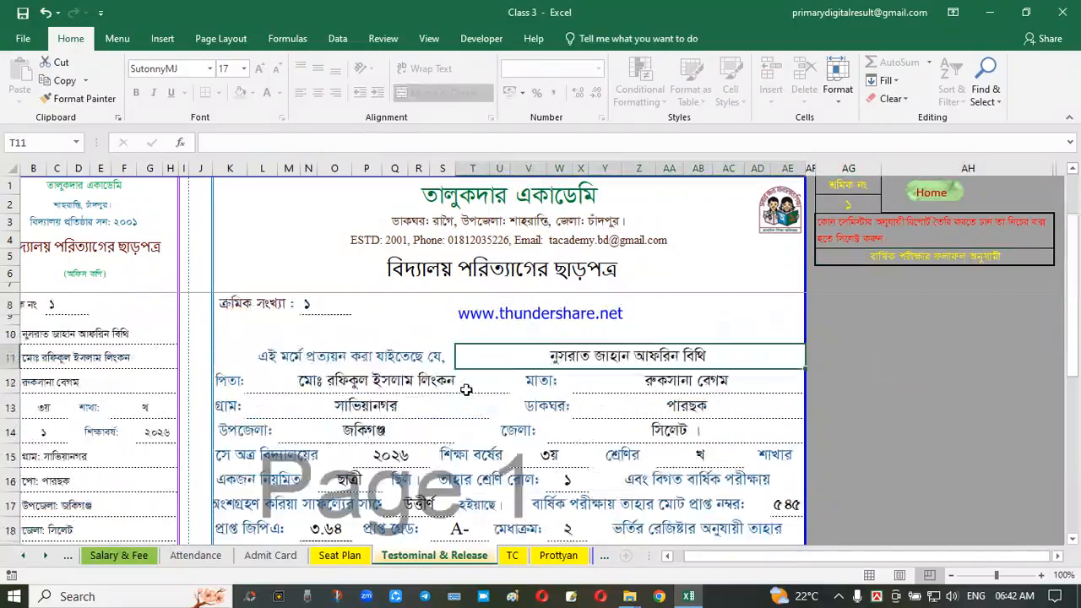
scroll(465, 389, down, 6)
scroll(463, 391, up, 2)
scroll(463, 391, up, 4)
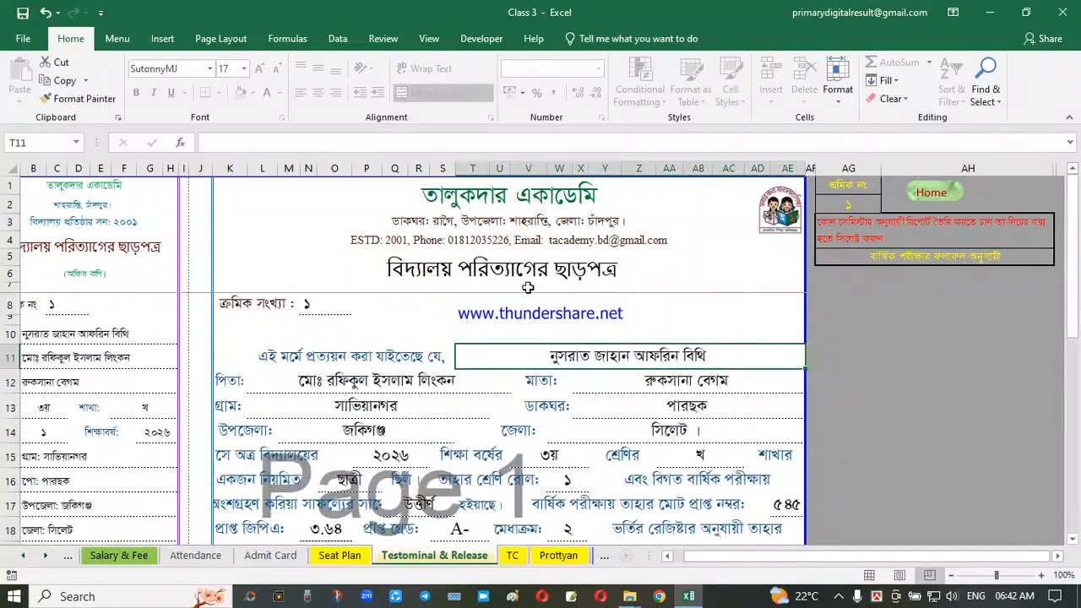
scroll(321, 439, down, 4)
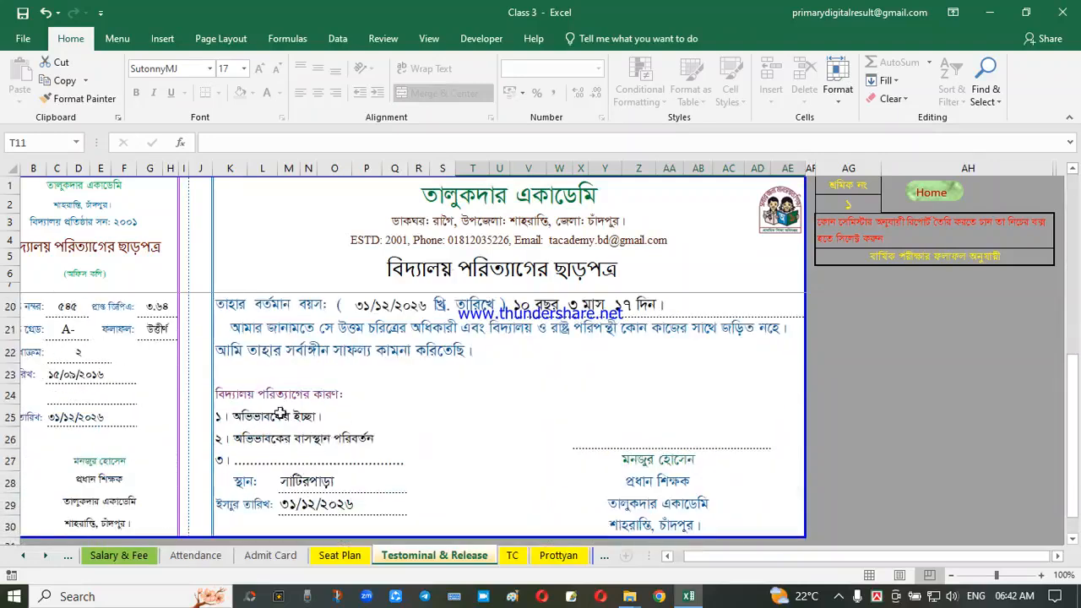
click(314, 432)
scroll(321, 430, up, 1)
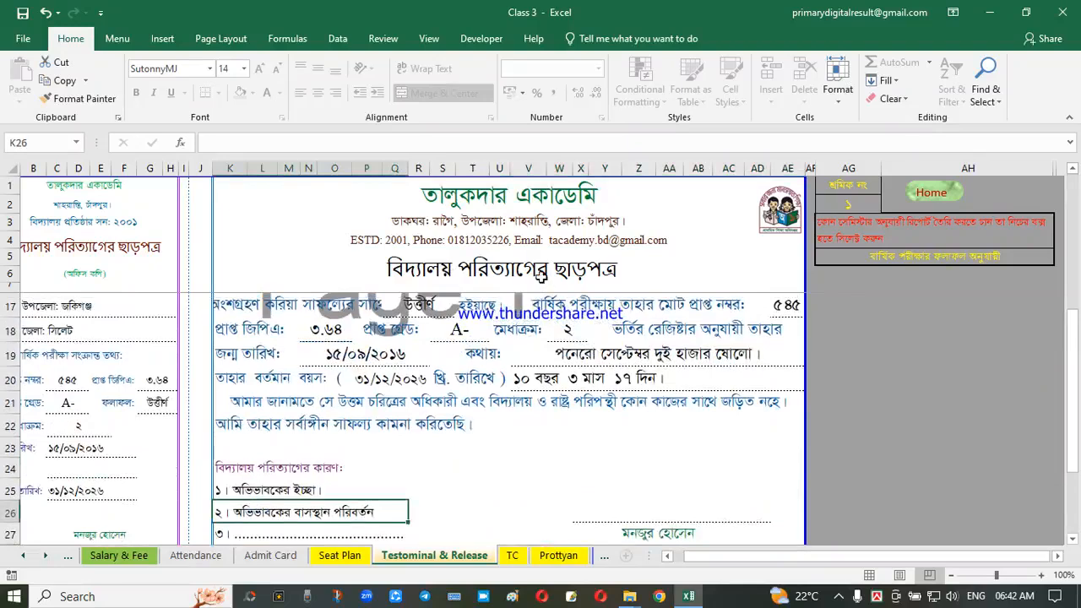
- Try the certificate type প্রশংসাপত্র, and set it back to বিদ্যালয় পরিত্যাগের ছাড়পত্র
click(540, 274)
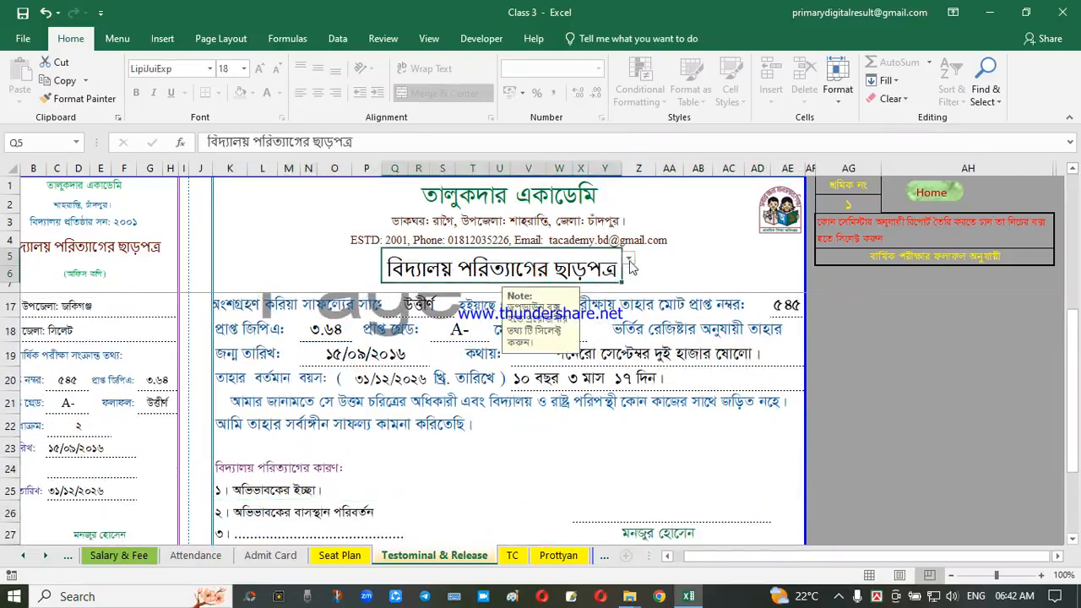
click(628, 260)
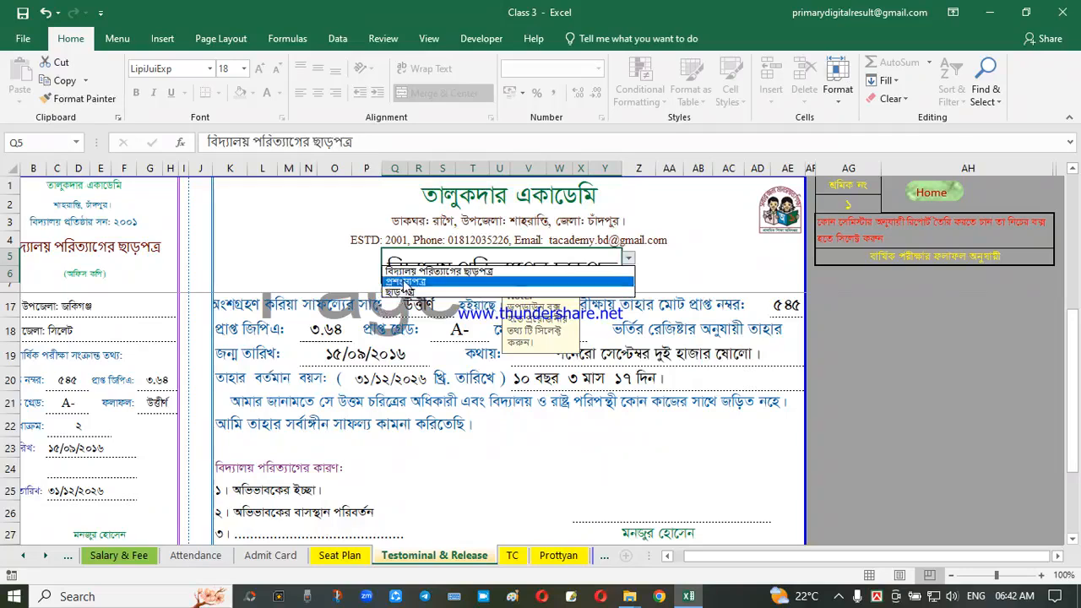
click(404, 282)
click(386, 398)
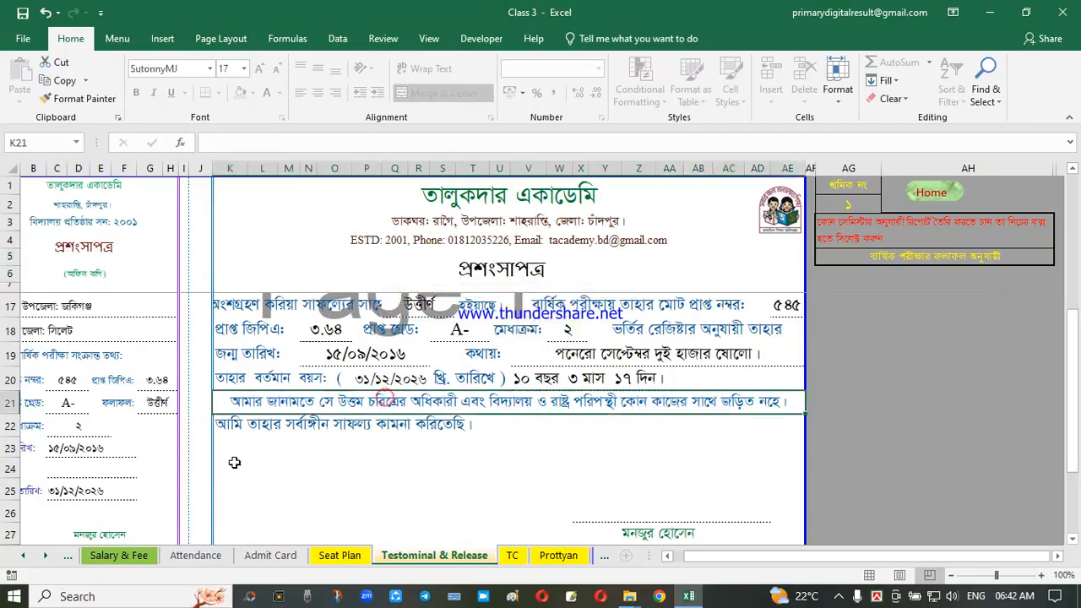
click(567, 277)
click(629, 258)
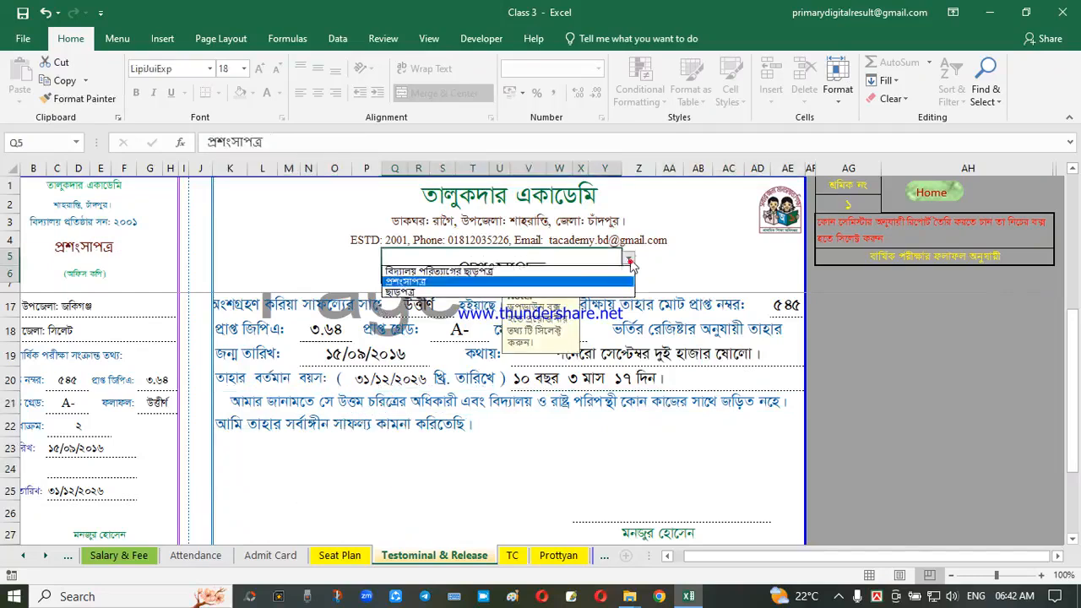
click(456, 272)
click(417, 448)
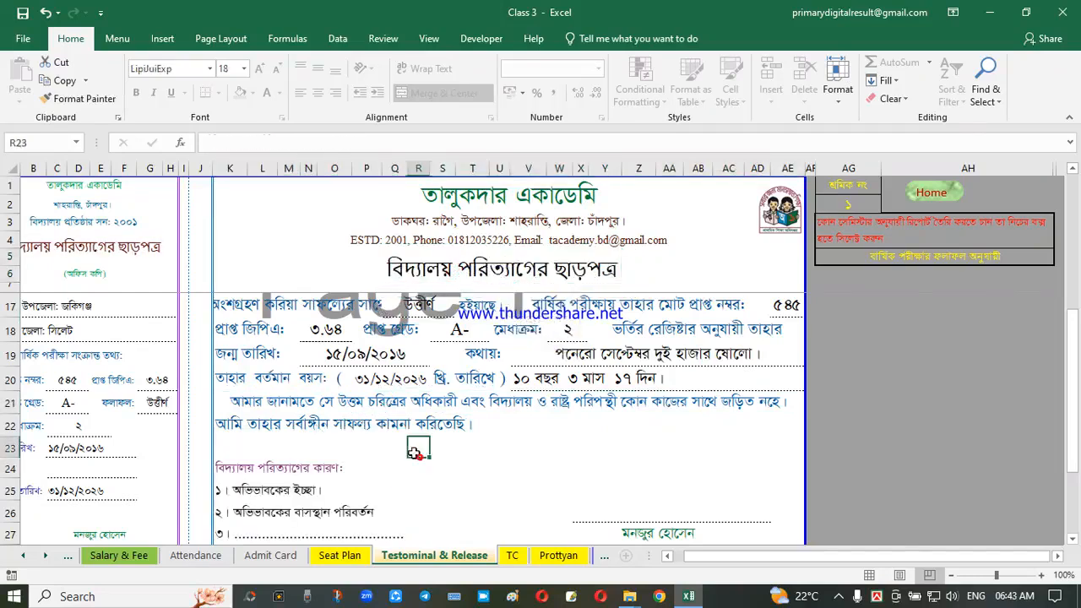
- Set the leaving certificate's ক্রমিক নং to 5 to generate it for that student
scroll(655, 315, up, 3)
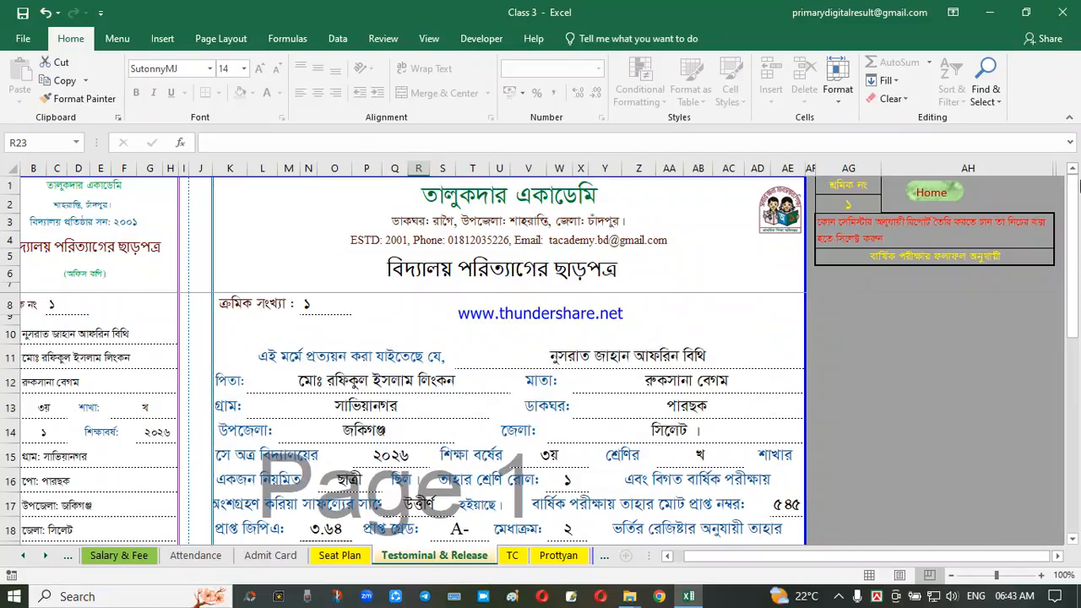
click(853, 205)
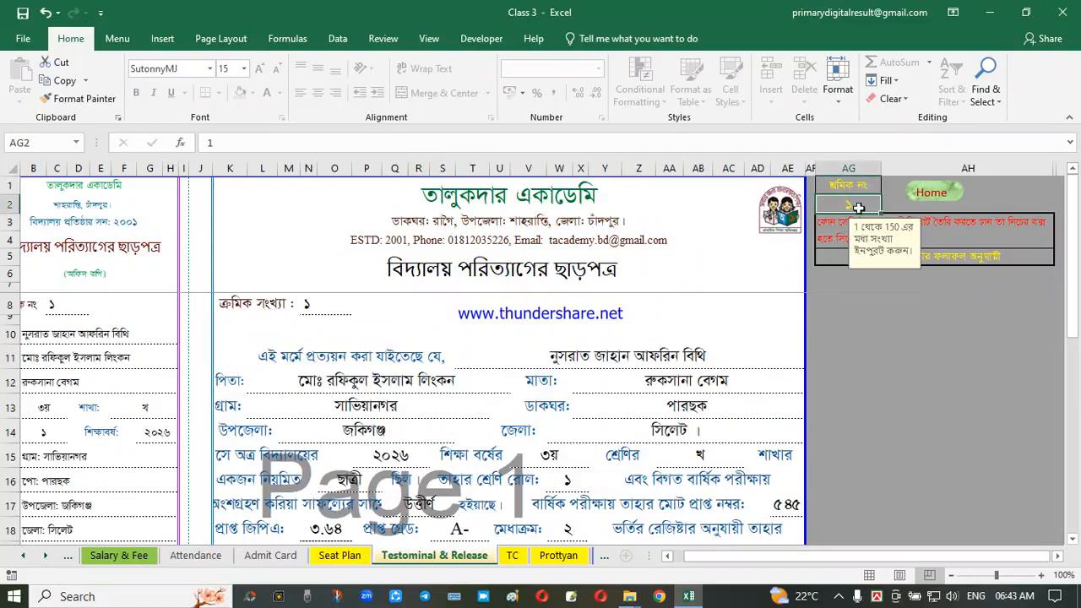
text(5)
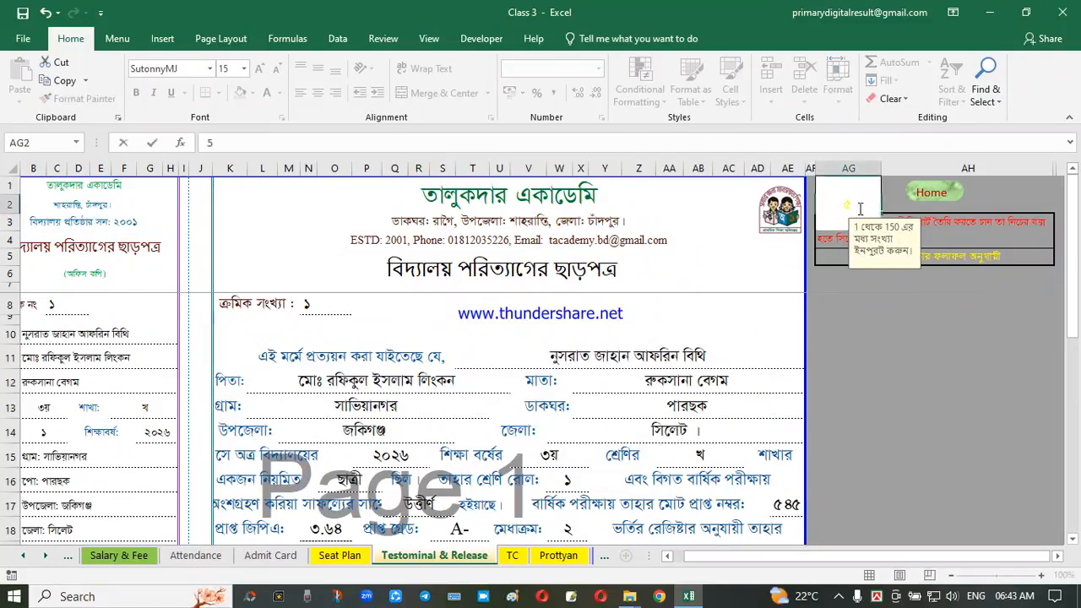
key(Return)
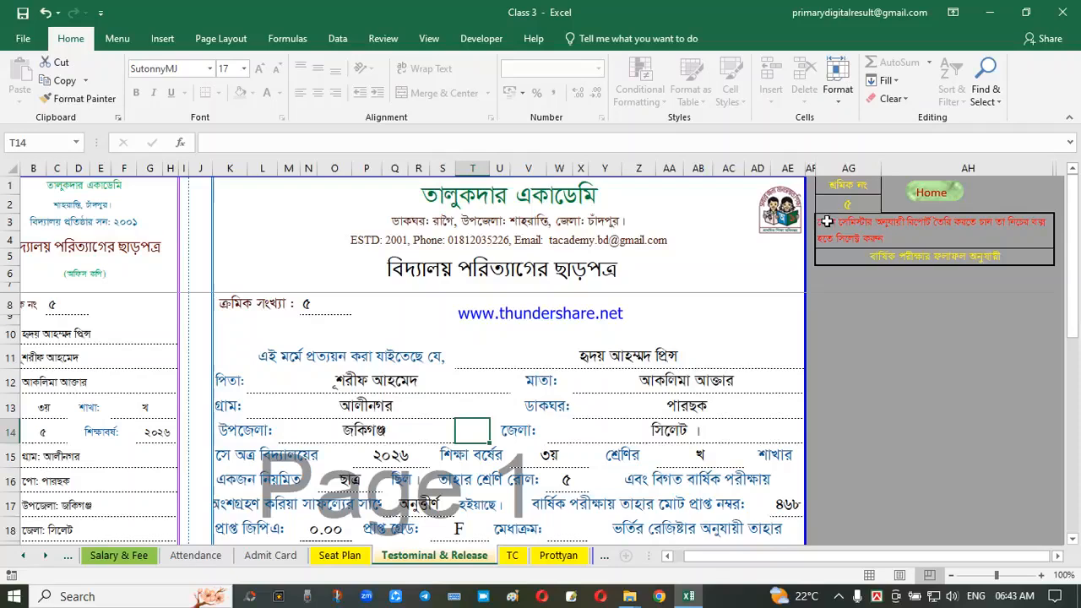
- Try ক্রমিক নং 6 on the leaving certificate, and set the number to 1
click(835, 210)
text(6)
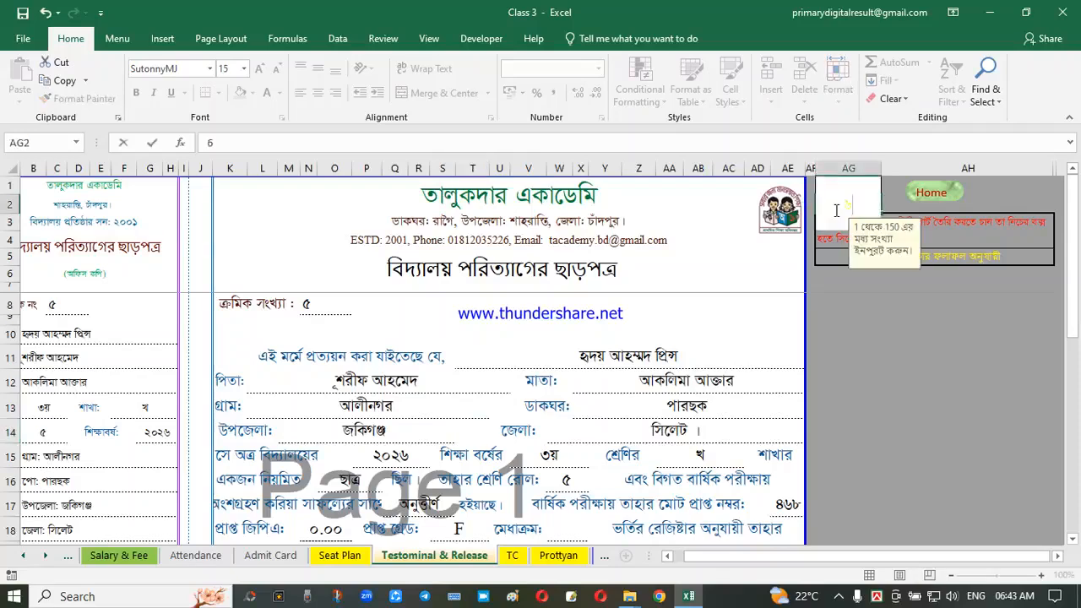
key(Return)
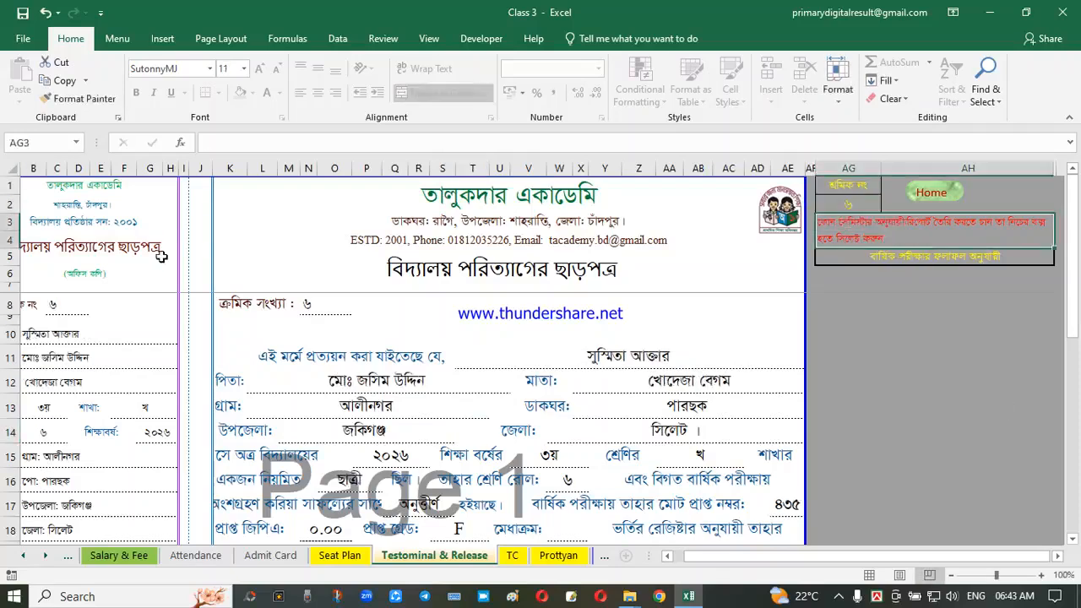
click(850, 207)
text(1)
key(Return)
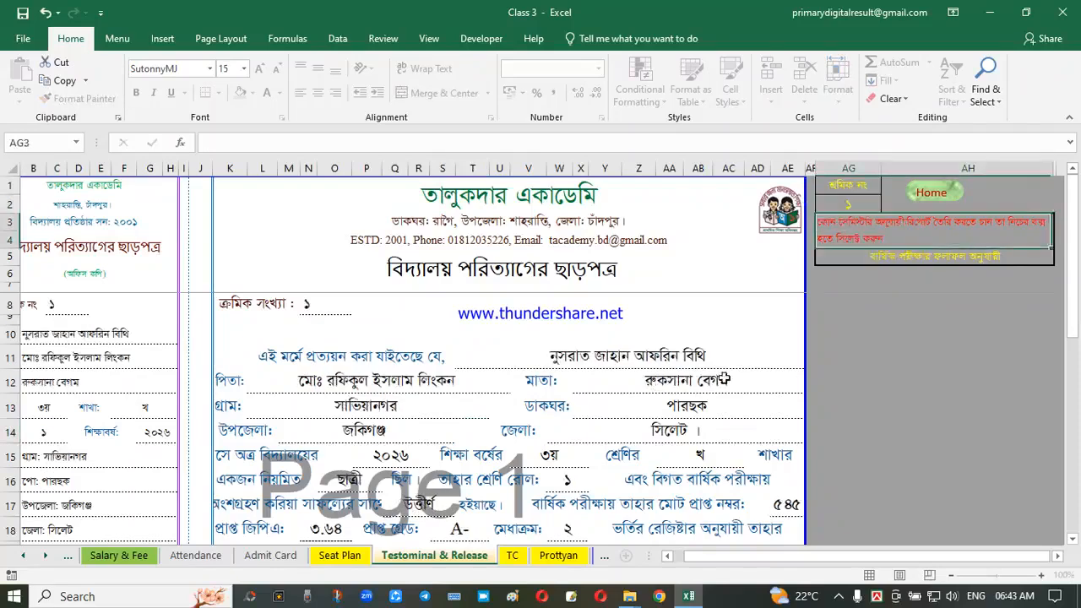
click(723, 379)
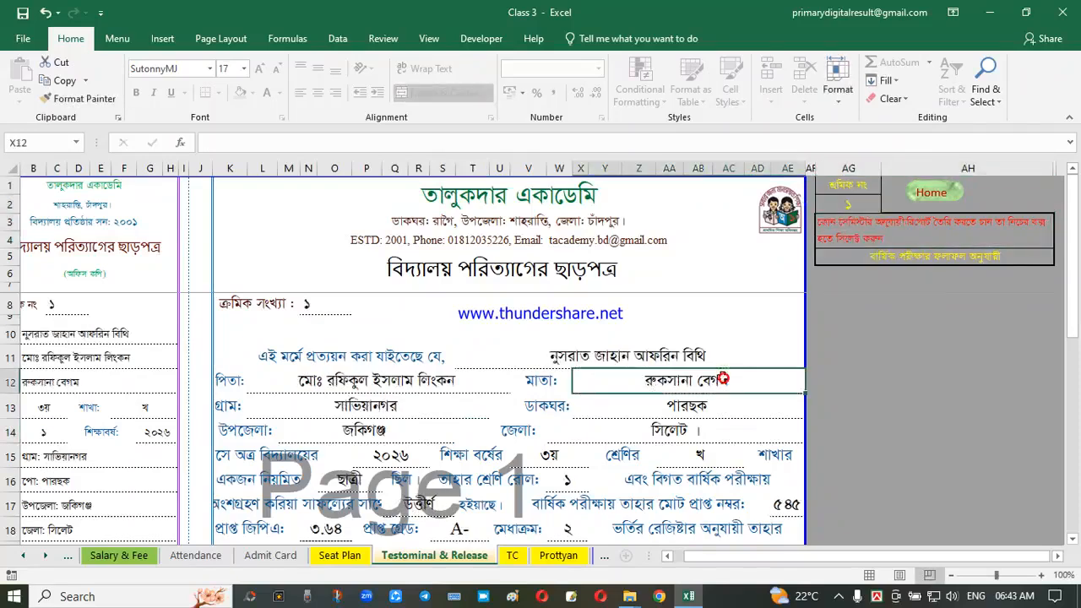
- Open the ছাড়পত্র (মাঝামাঝি সময়ে) certificate from the home page and examine its dues payment date and issue date fields
click(933, 201)
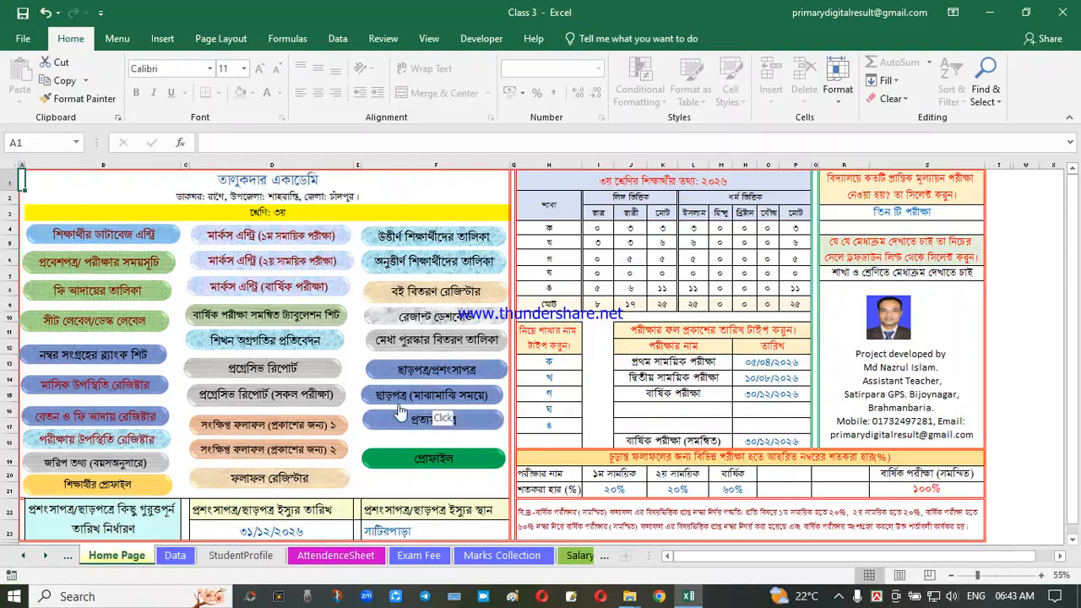
click(450, 397)
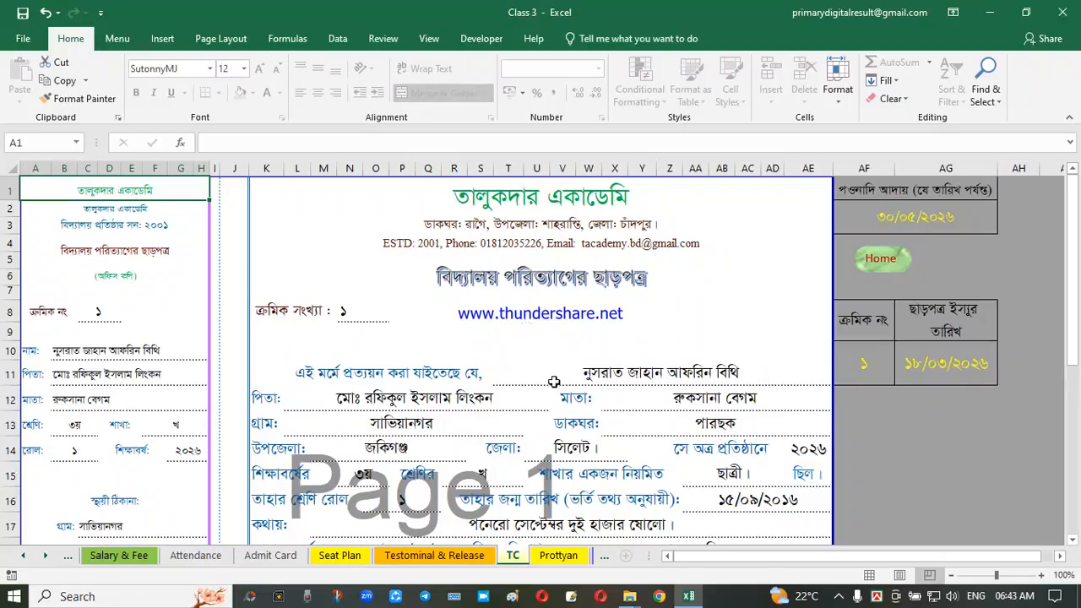
scroll(554, 381, down, 1)
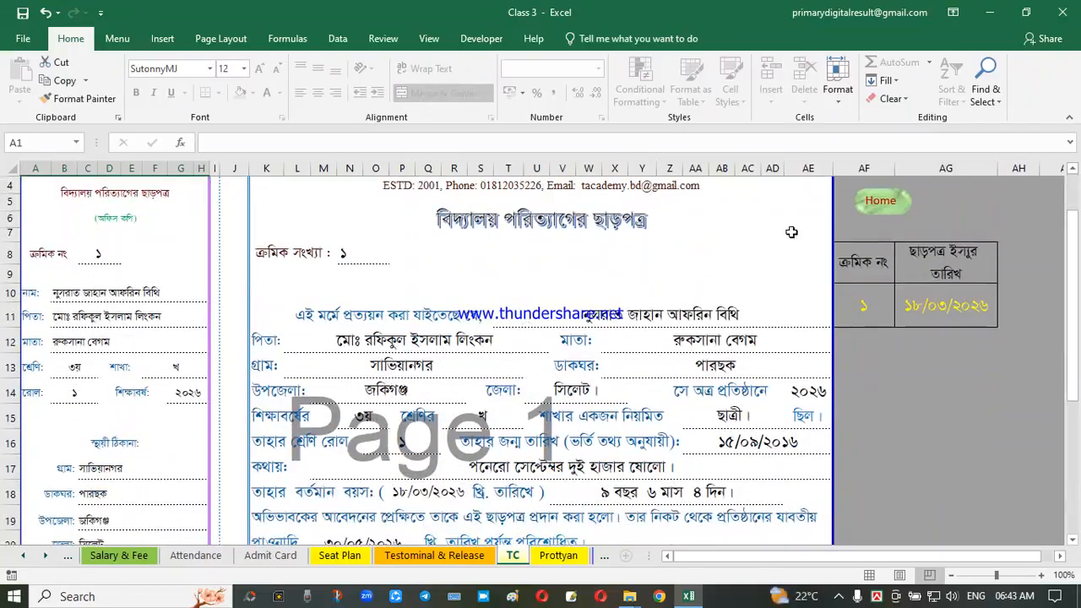
scroll(559, 416, up, 1)
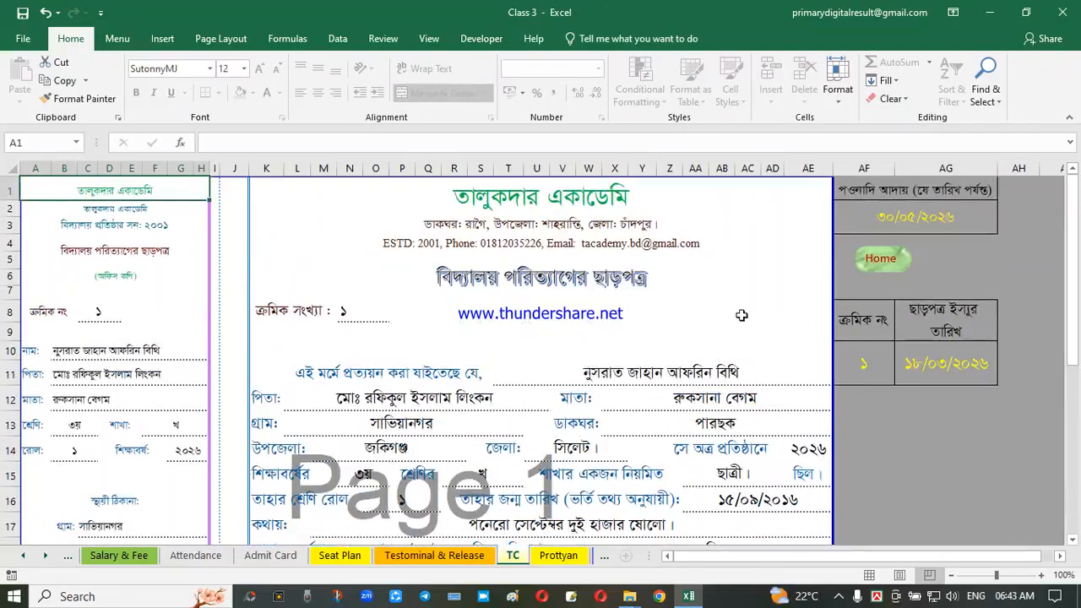
click(883, 223)
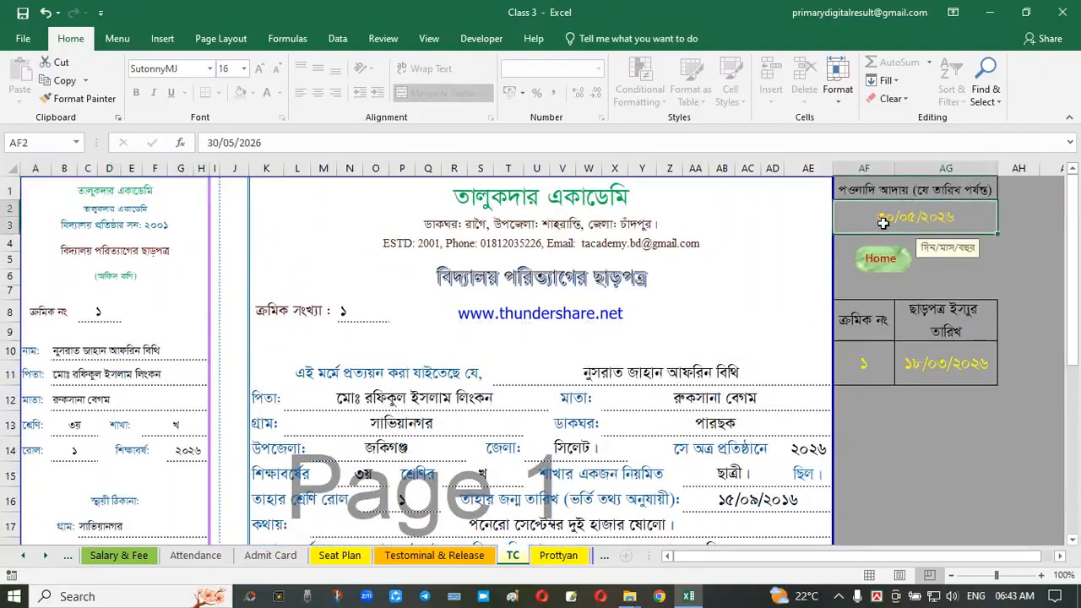
click(947, 327)
click(944, 365)
- Try ক্রমিক নং 4 on the mid-year leaving certificate, and set it back to 1
click(871, 355)
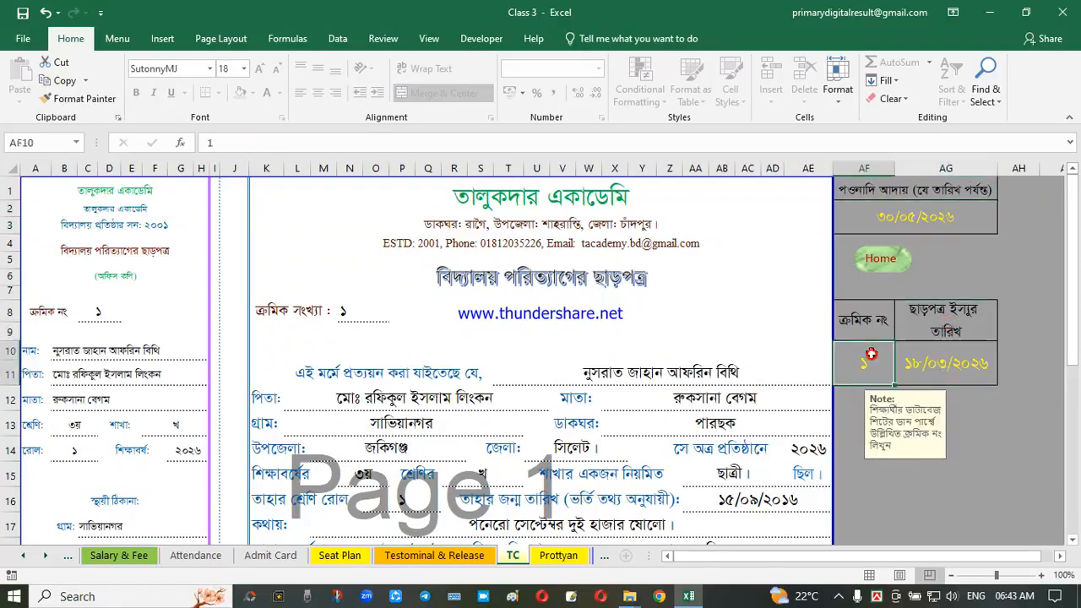
scroll(868, 351, down, 4)
scroll(854, 338, up, 4)
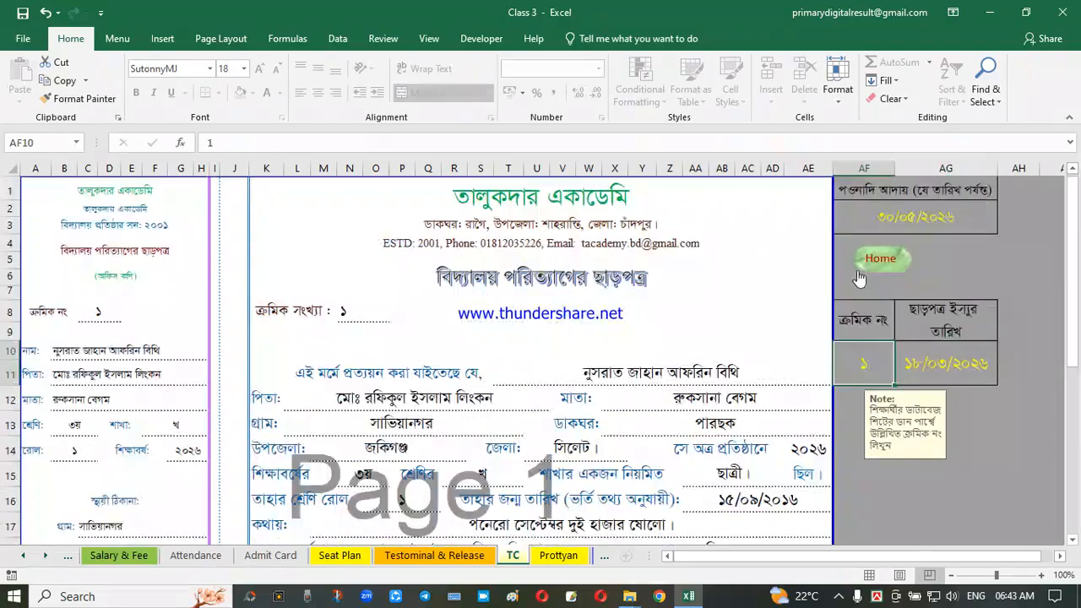
text(4)
key(Return)
scroll(474, 454, down, 2)
scroll(826, 379, up, 2)
click(860, 366)
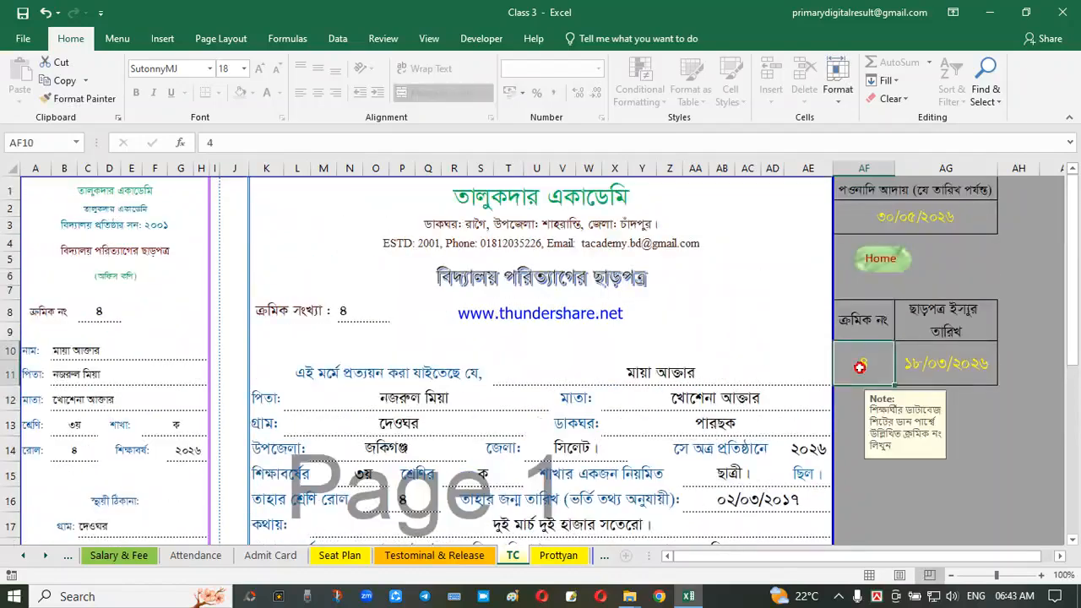
text(1)
click(696, 350)
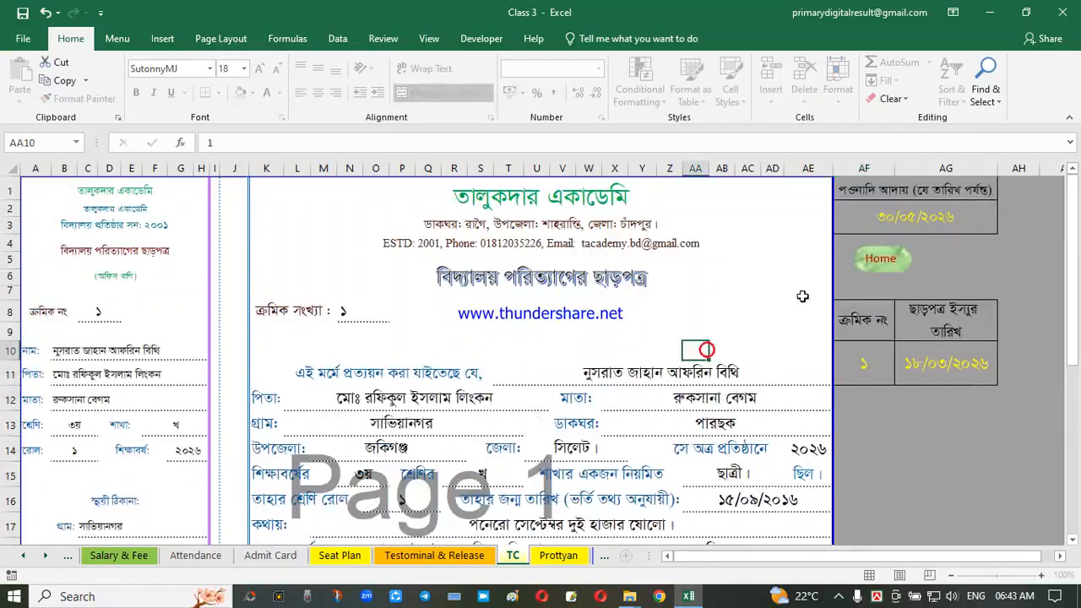
- Open the প্রত্যয়নপত্র from the home page and examine the student and parent details in its text
click(900, 267)
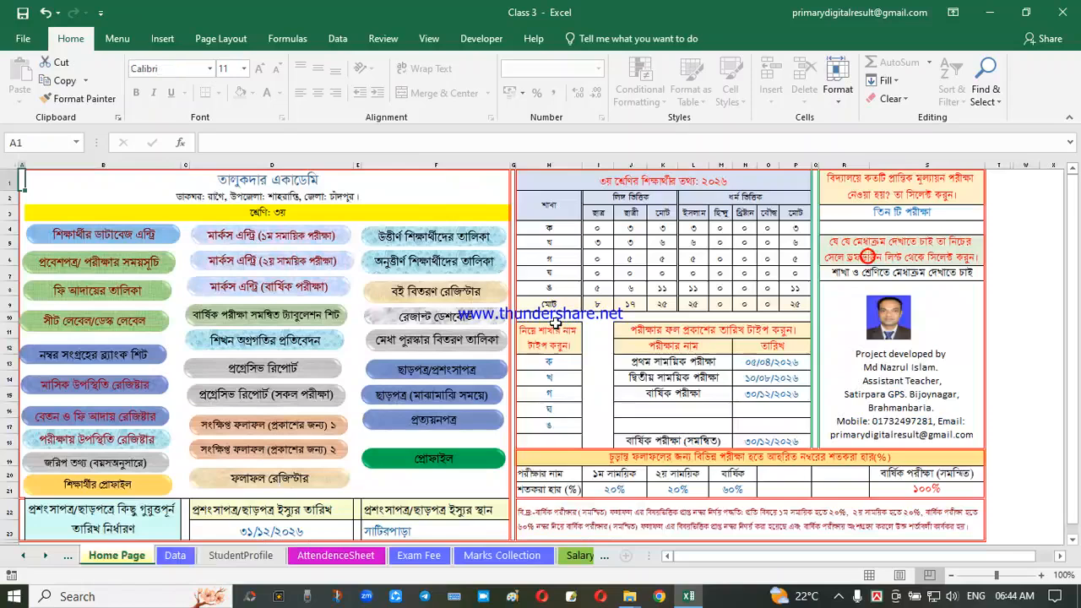
click(455, 429)
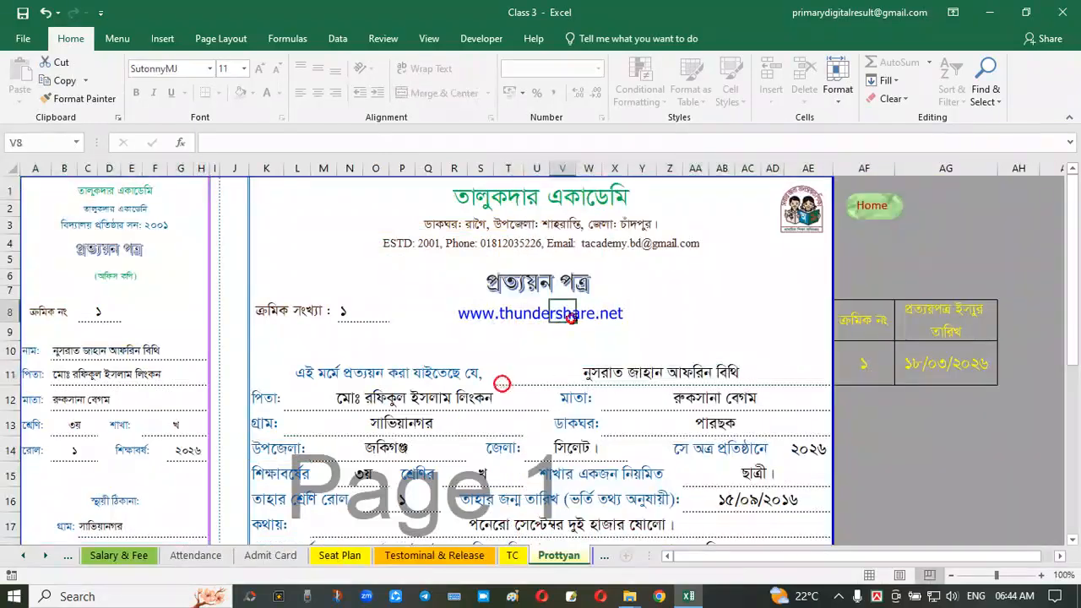
click(476, 397)
click(475, 421)
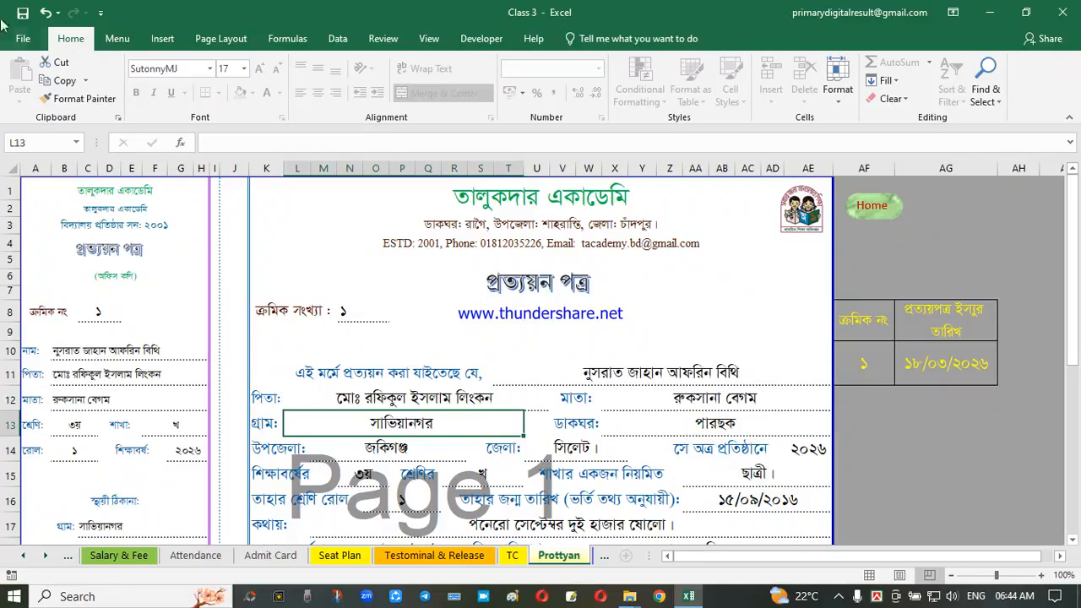
click(591, 381)
click(537, 416)
click(433, 380)
click(456, 404)
click(601, 379)
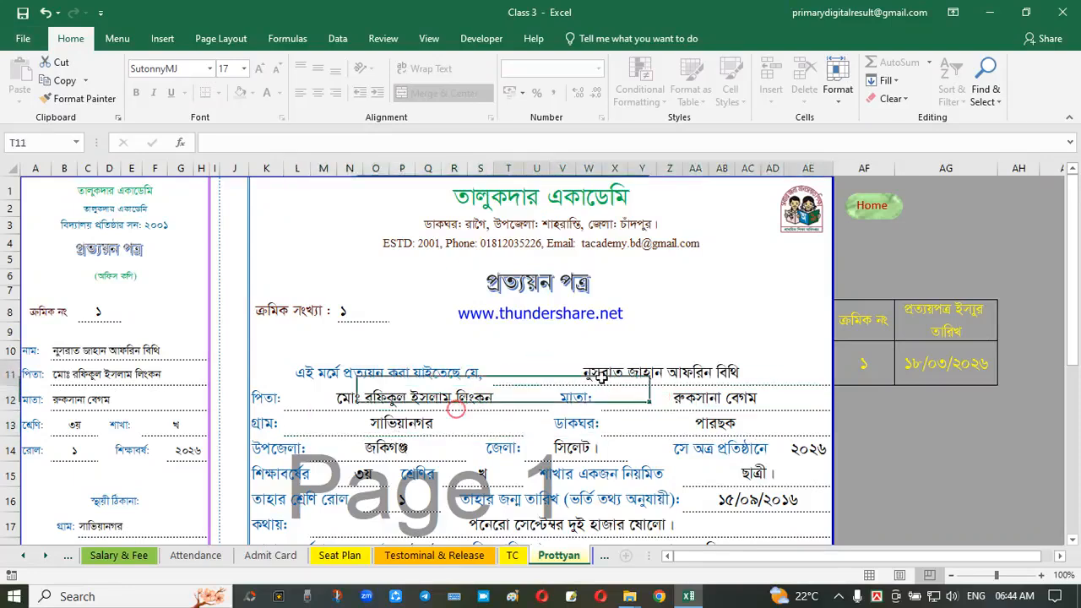
click(392, 433)
click(538, 392)
click(559, 399)
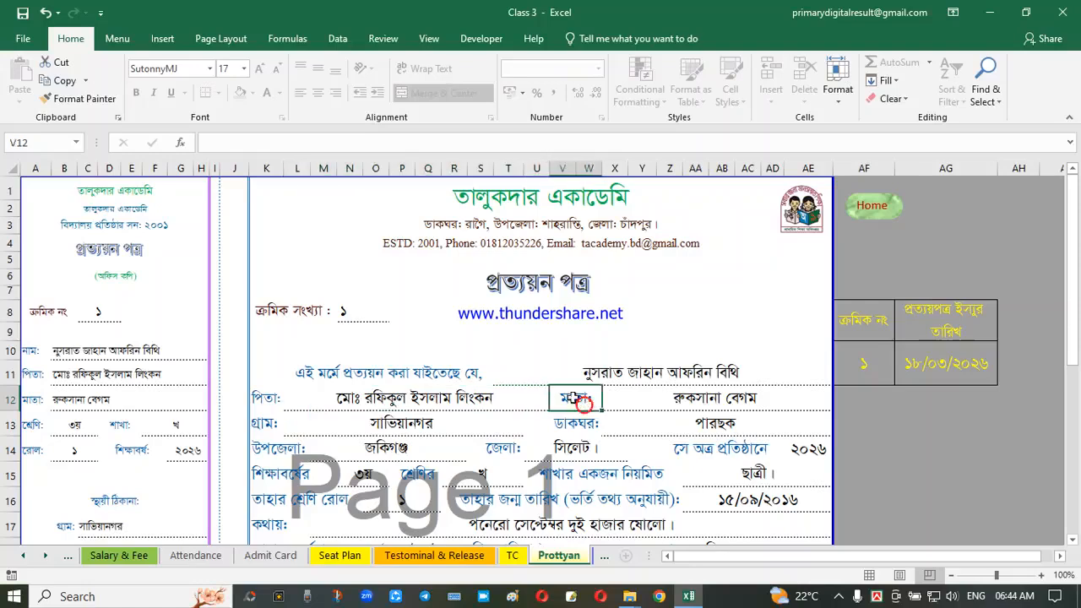
- Generate the প্রত্যয়ন পত্র for the student with ক্রমিক নং 10 and for the one with 15
click(860, 364)
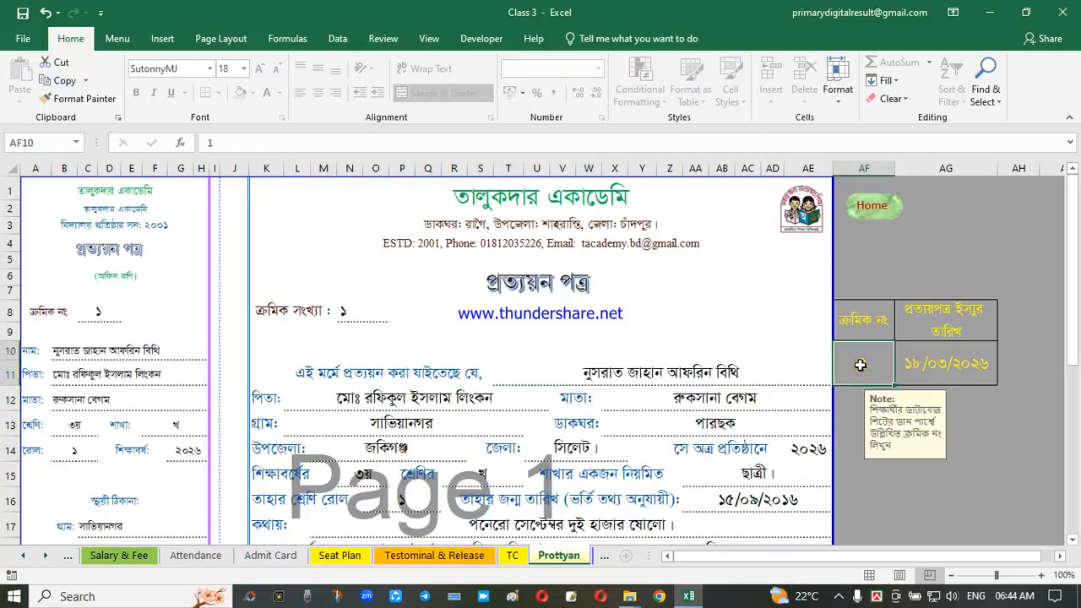
text(10)
click(643, 438)
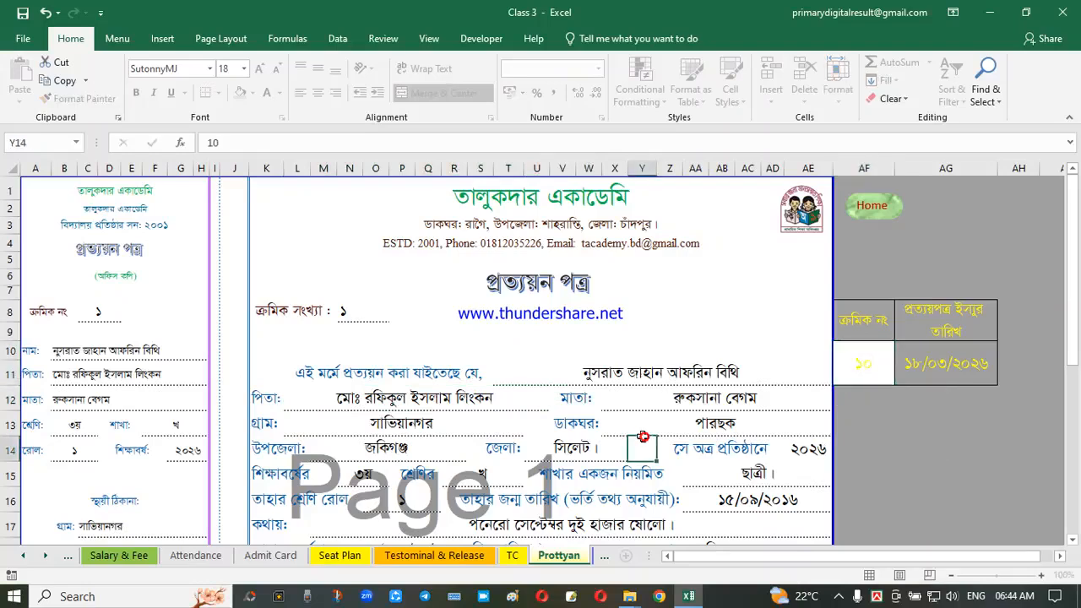
click(872, 373)
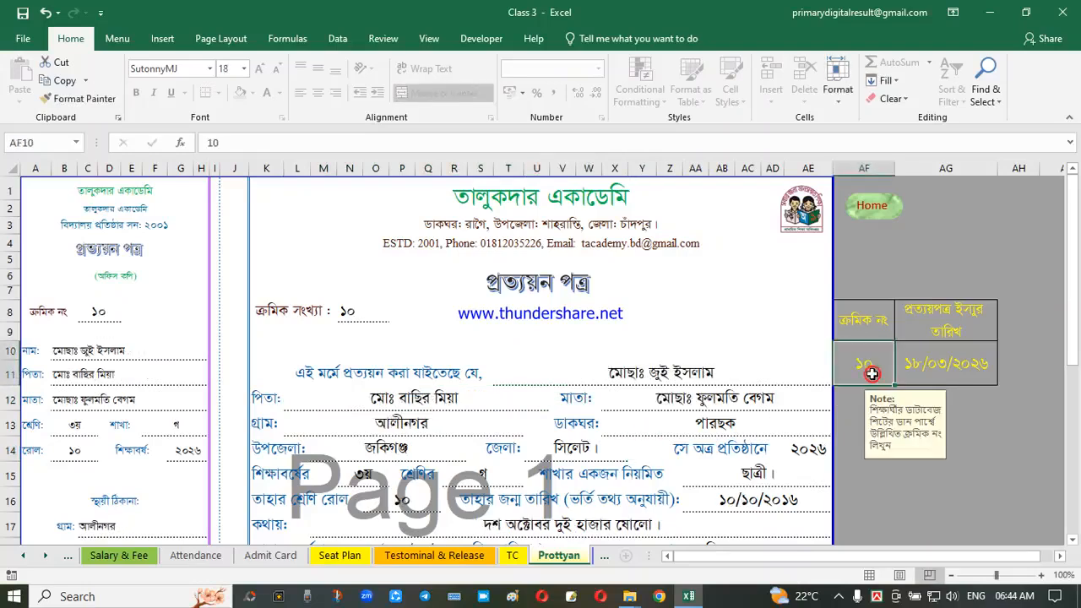
text(15)
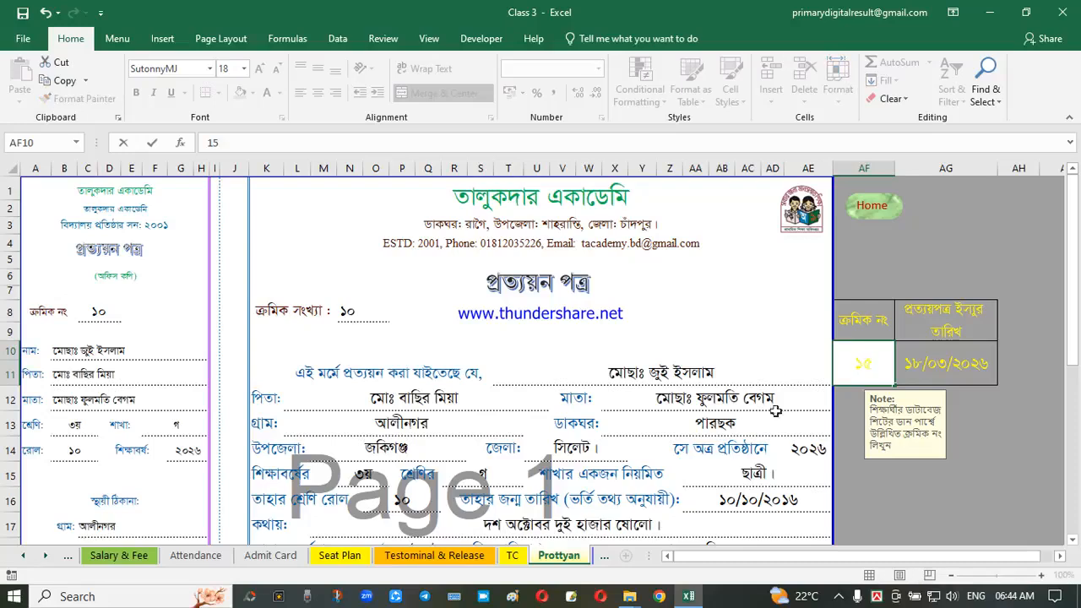
click(750, 426)
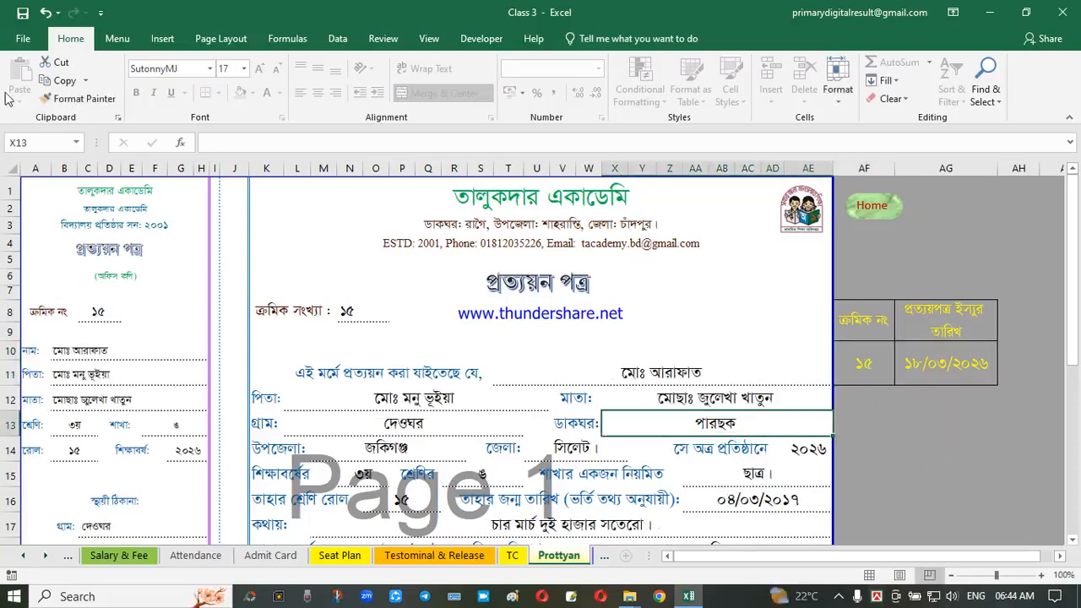
- Check the প্রত্যয়ন পত্র's issue date and set its ক্রমিক নং back to 1
click(858, 369)
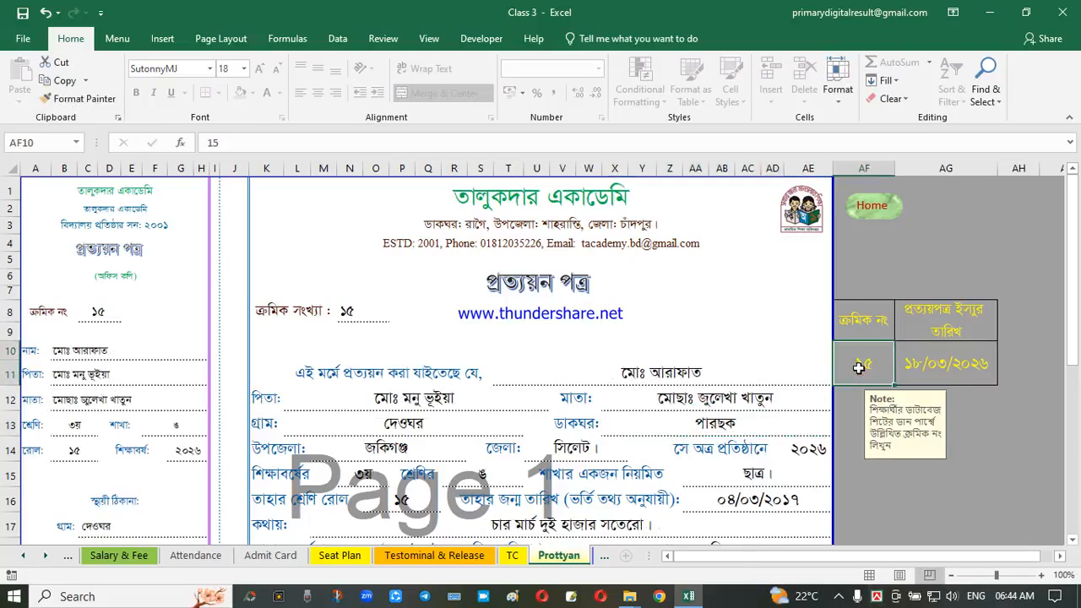
click(942, 363)
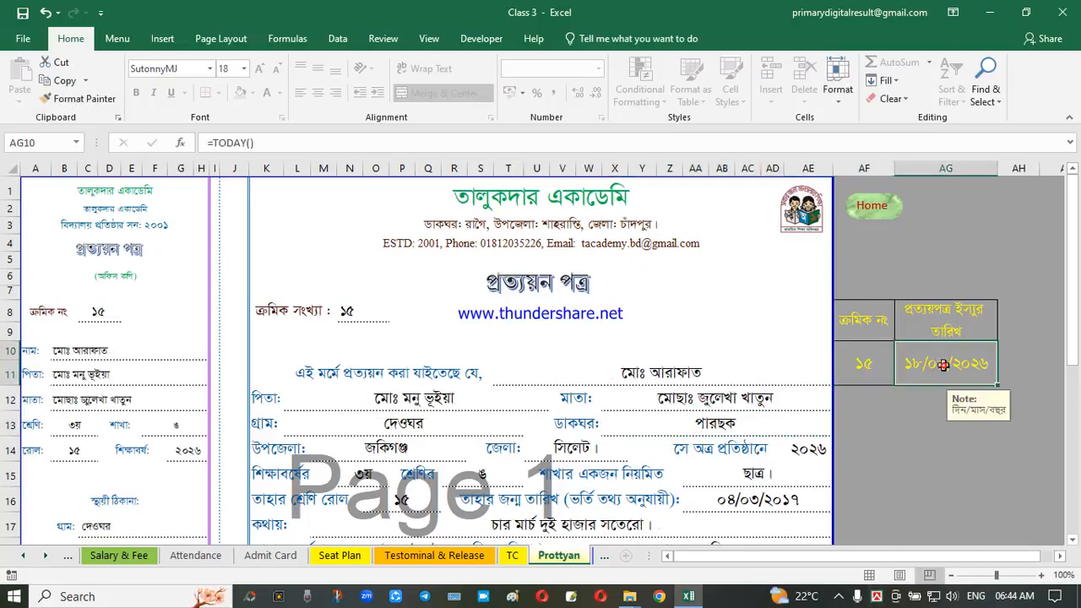
scroll(942, 363, down, 3)
scroll(942, 271, up, 3)
click(873, 375)
text(1)
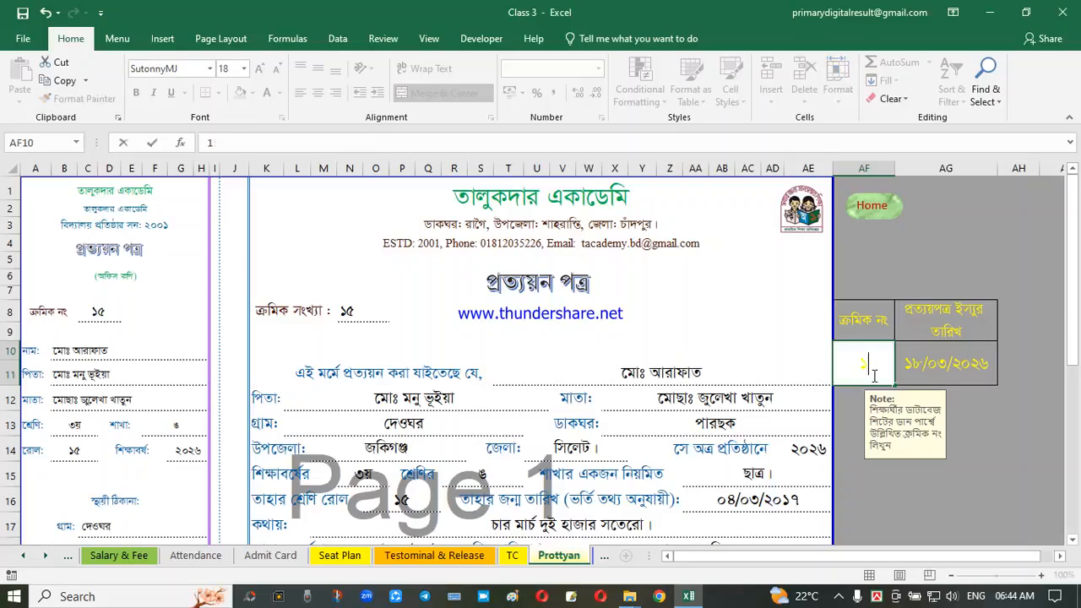
key(Return)
- Compare the certificate issue date and issue place on the home page with those printed on the ছাড়পত্র/প্রশংসাপত্র sheet
click(883, 205)
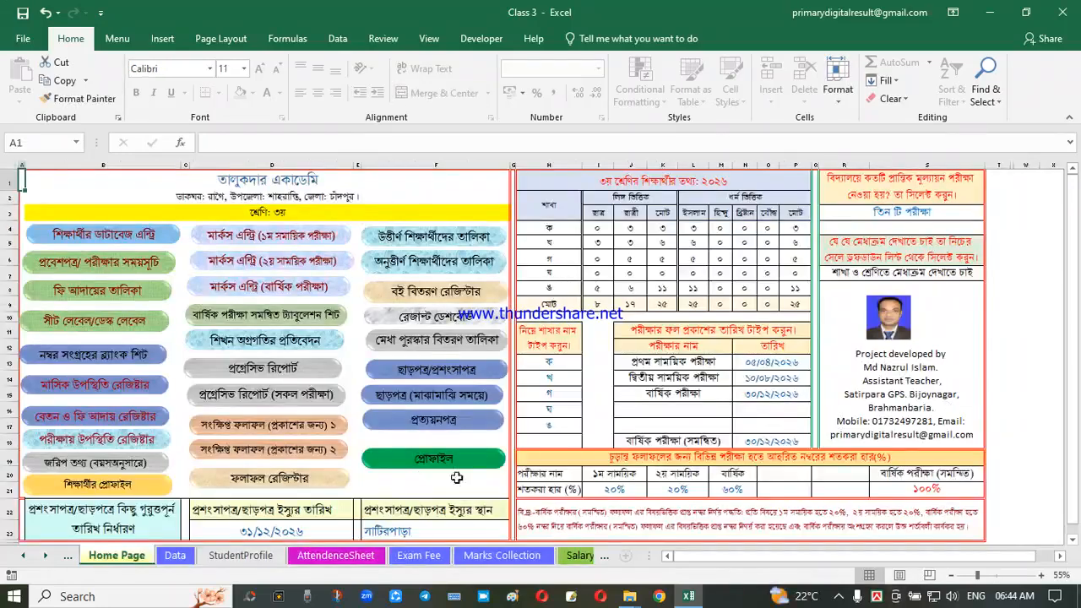
scroll(210, 509, down, 1)
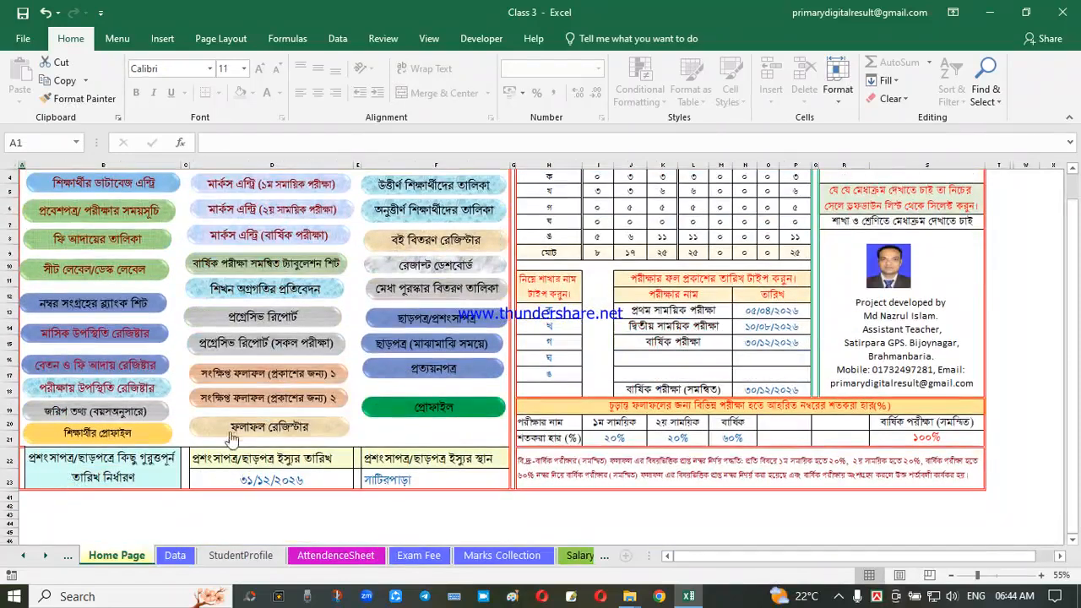
click(281, 480)
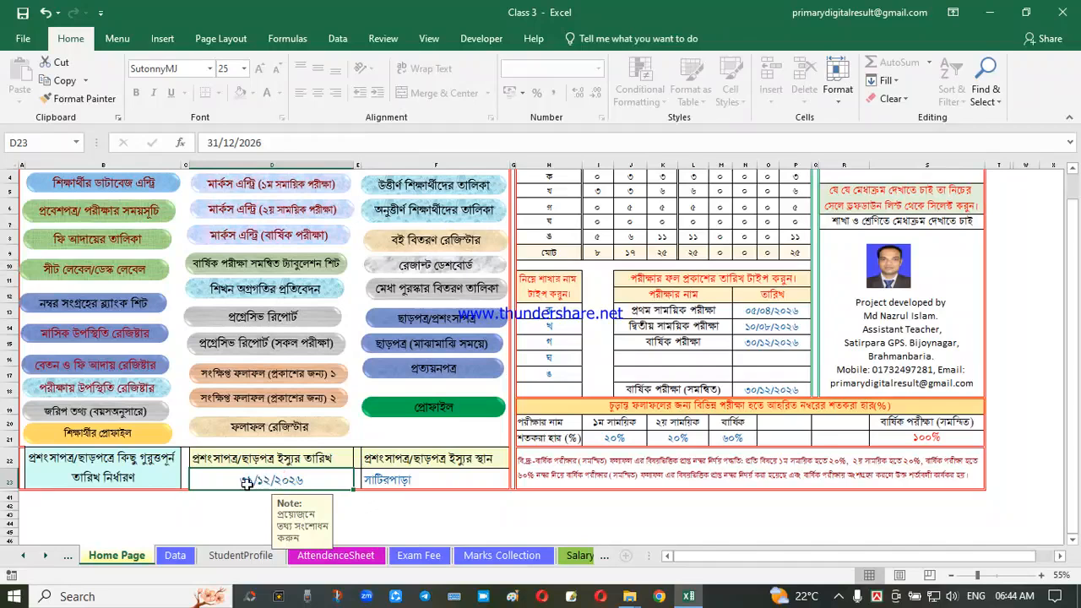
click(394, 482)
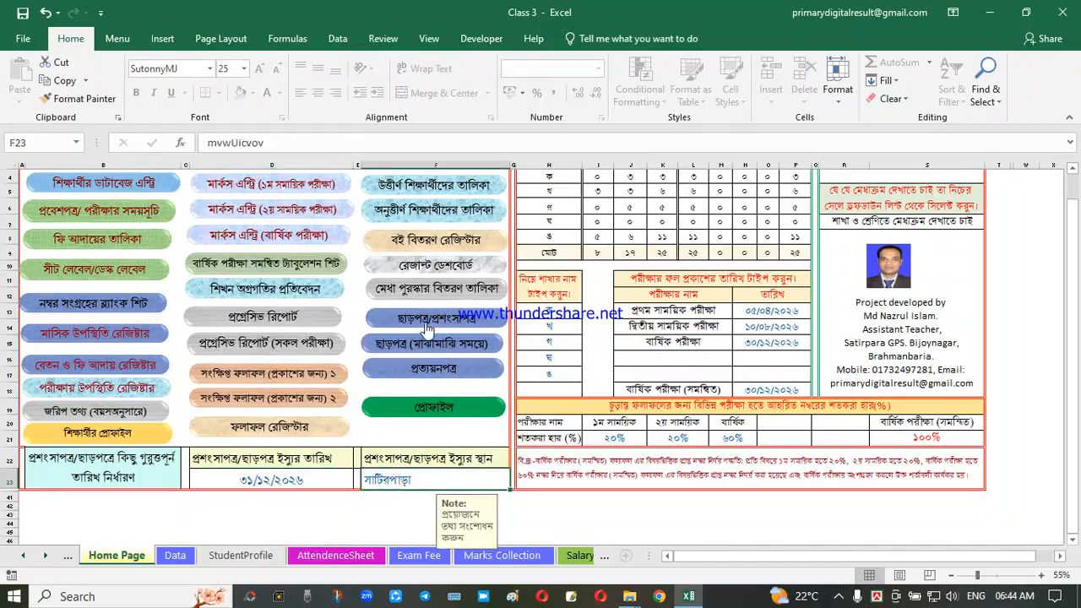
click(427, 325)
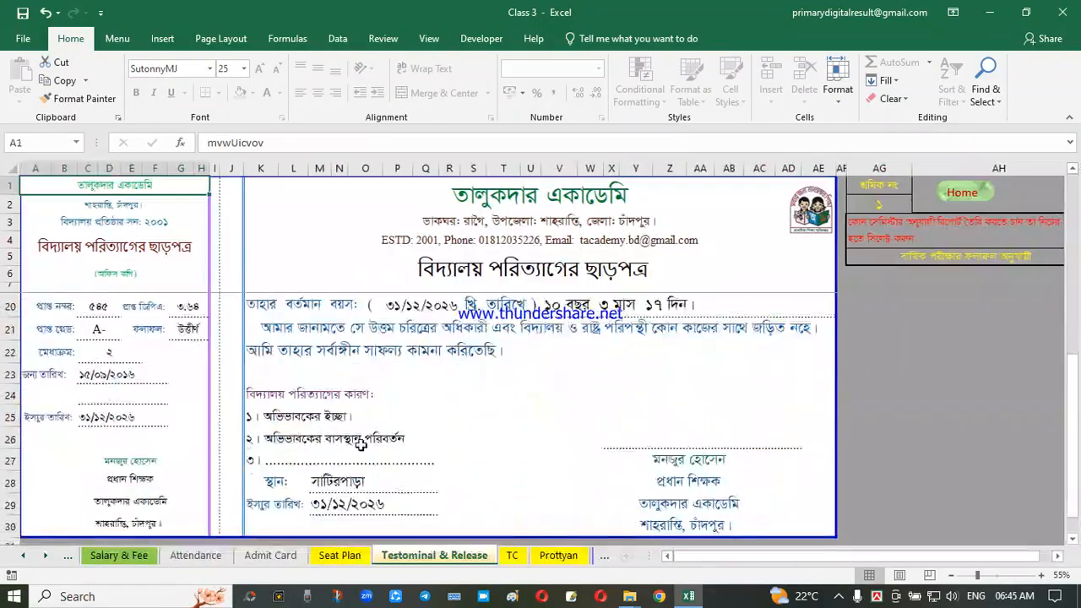
click(282, 409)
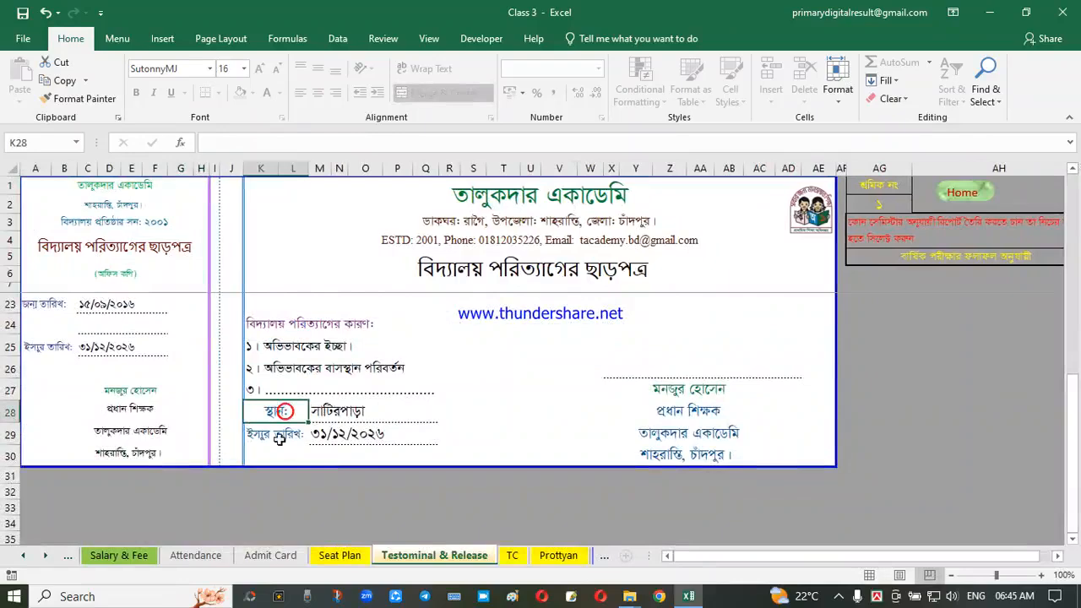
click(288, 434)
click(369, 431)
click(960, 193)
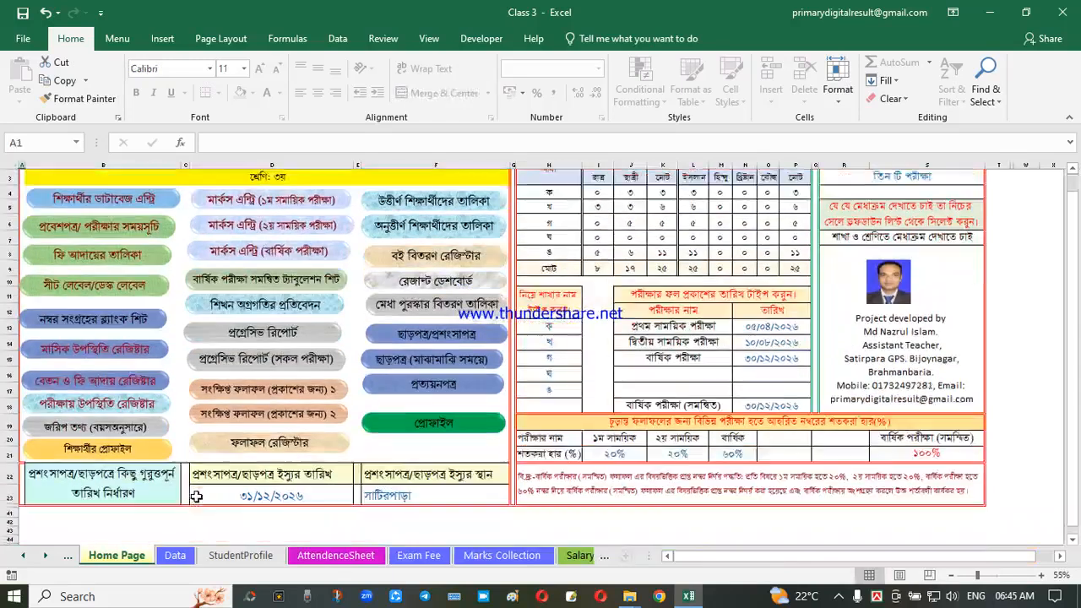
click(275, 480)
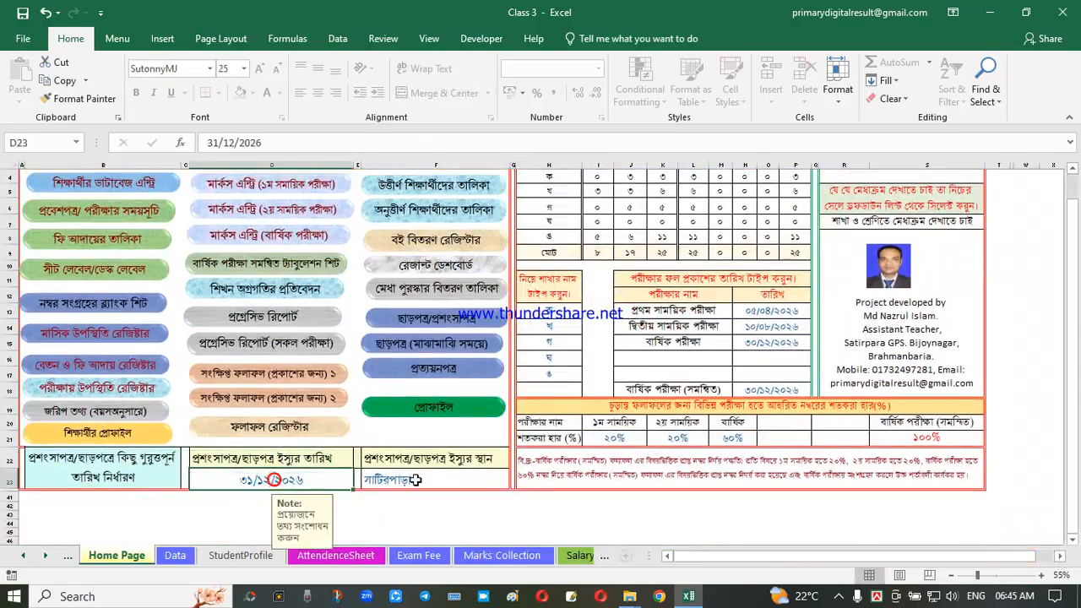
click(414, 479)
scroll(439, 461, up, 1)
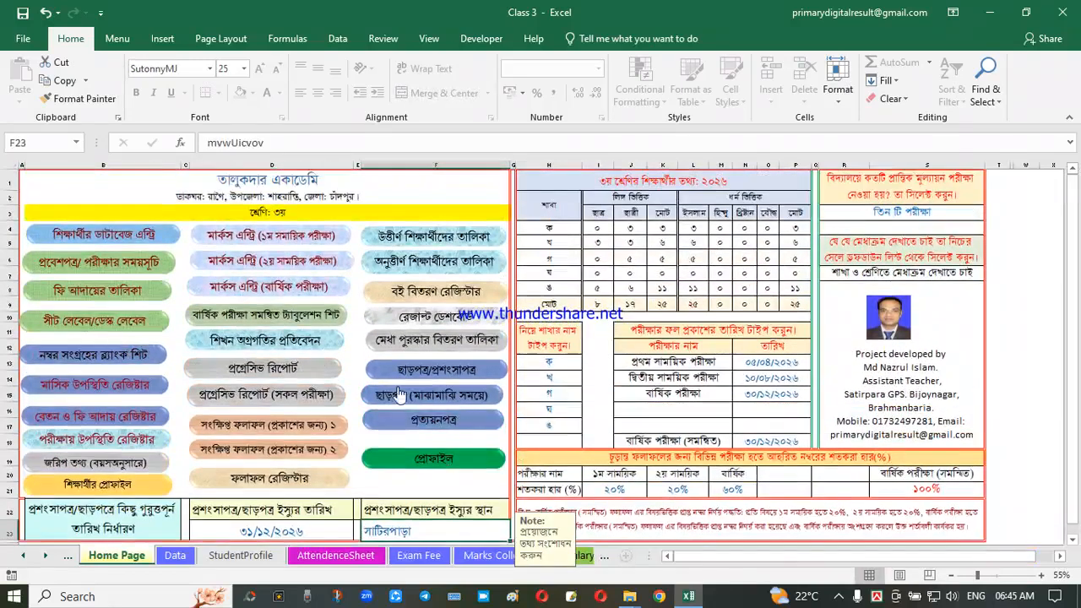
- Check the issue date cells on the ছাড়পত্র (মাঝামাঝি সময়ে) and প্রত্যয়নপত্র sheets, returning to the home page after each
click(471, 408)
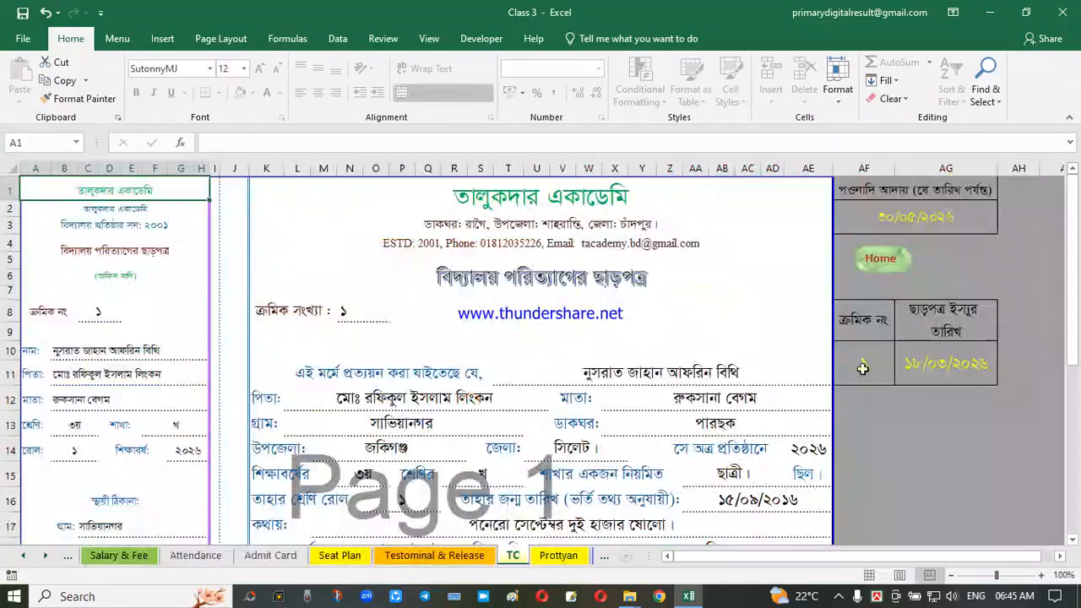
click(953, 364)
click(881, 259)
click(436, 428)
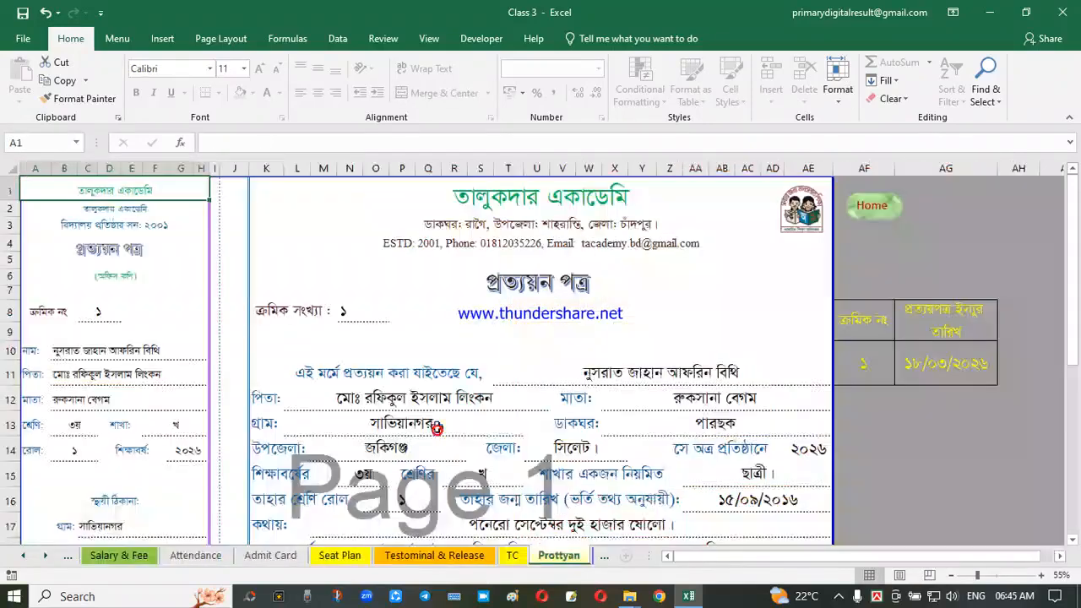
click(953, 364)
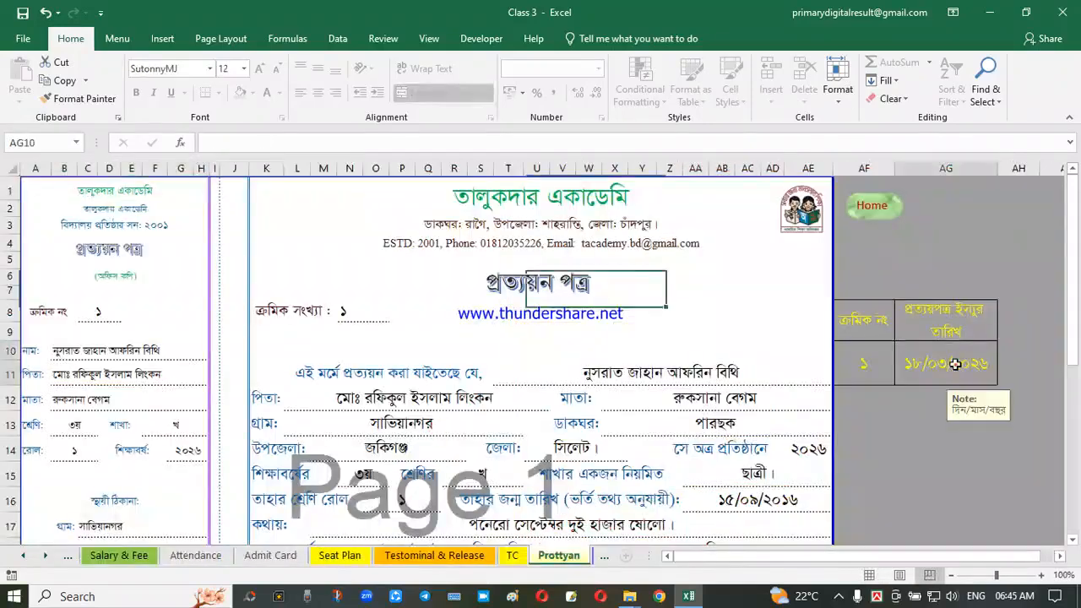
click(877, 218)
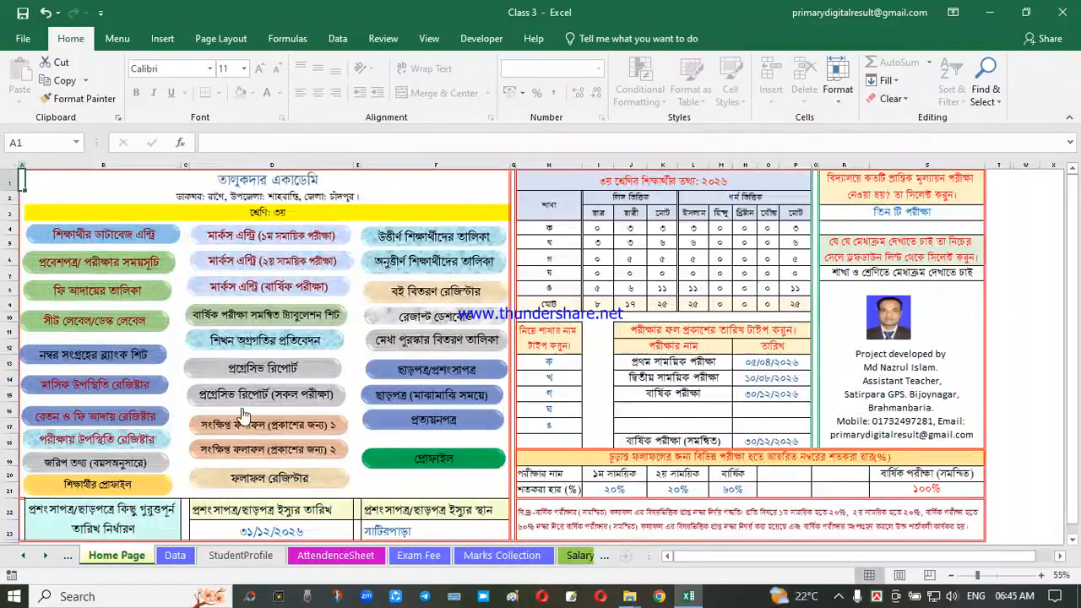
- Open the প্রগ্রেসিভ রিপোর্ট, examine its school header, and return to the home page
click(269, 373)
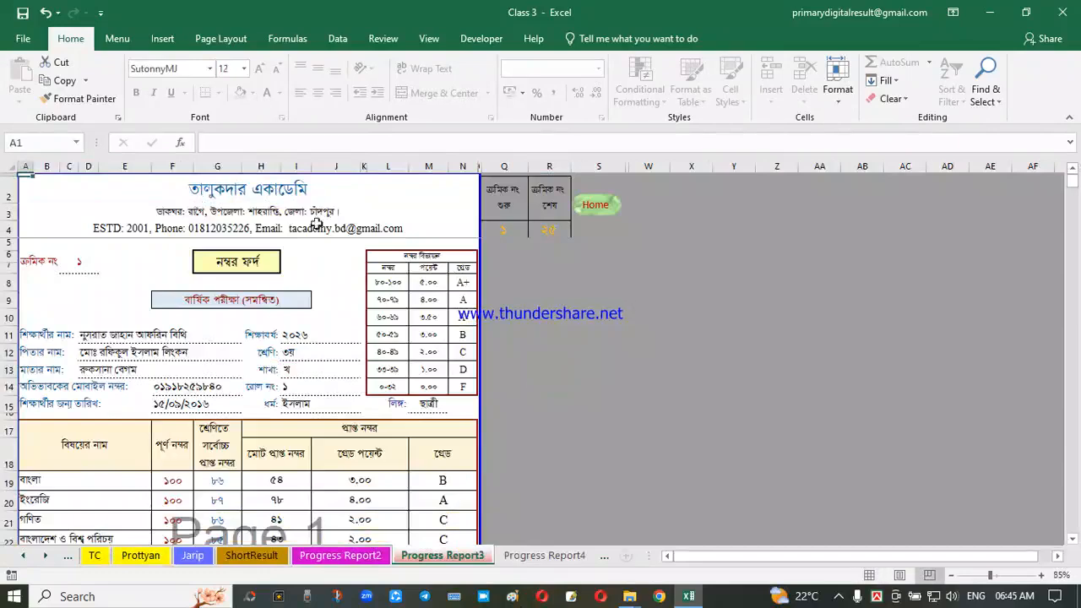
click(413, 216)
click(593, 206)
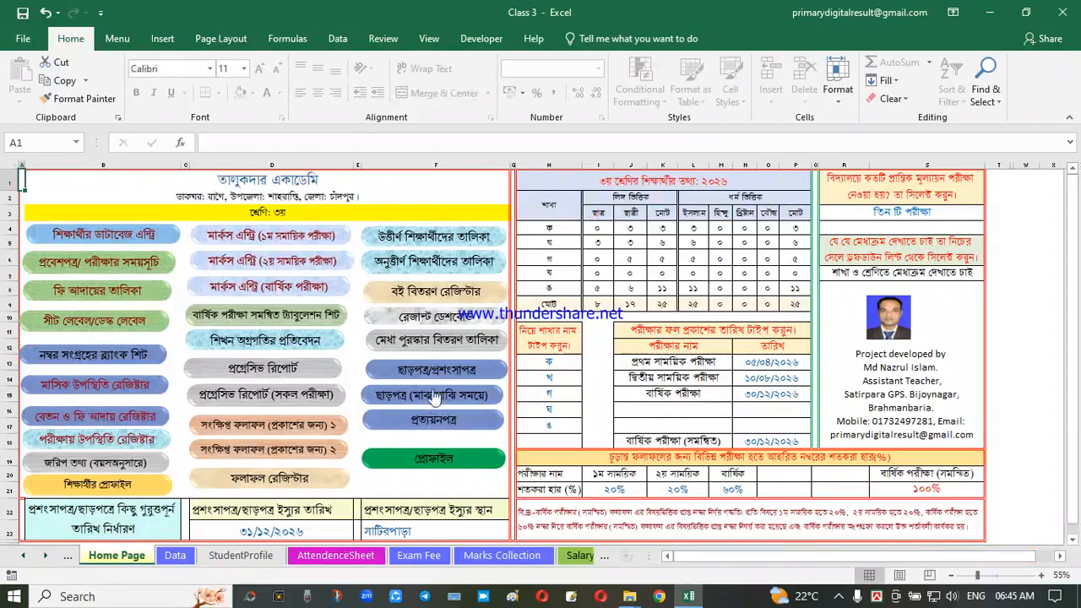
- Open the ছাড়পত্র/প্রশংসাপত্র sheet and inspect the logo in the certificate header
click(432, 374)
click(823, 216)
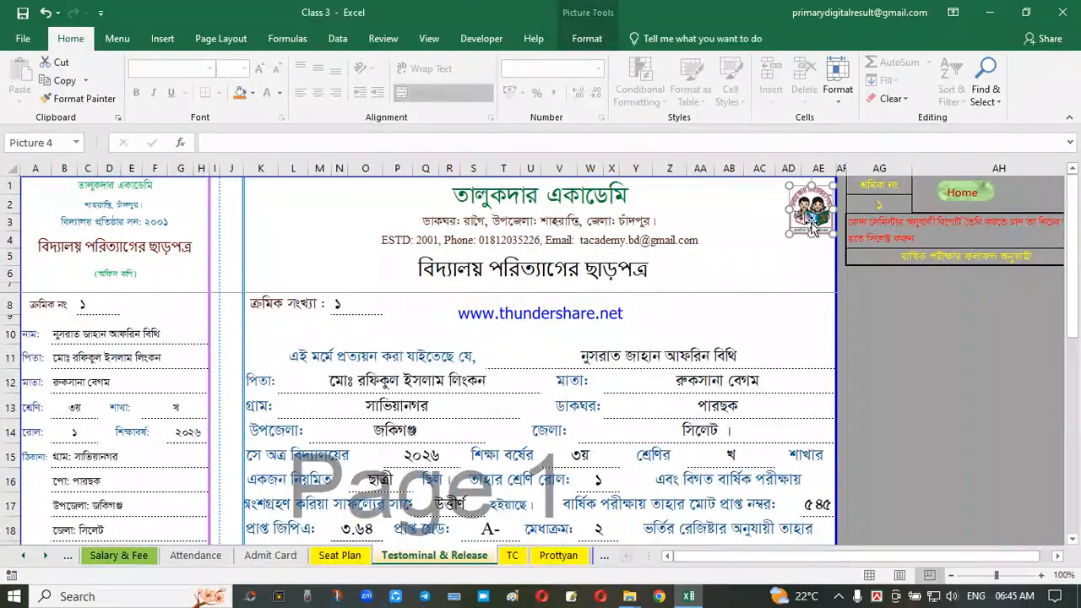
click(747, 245)
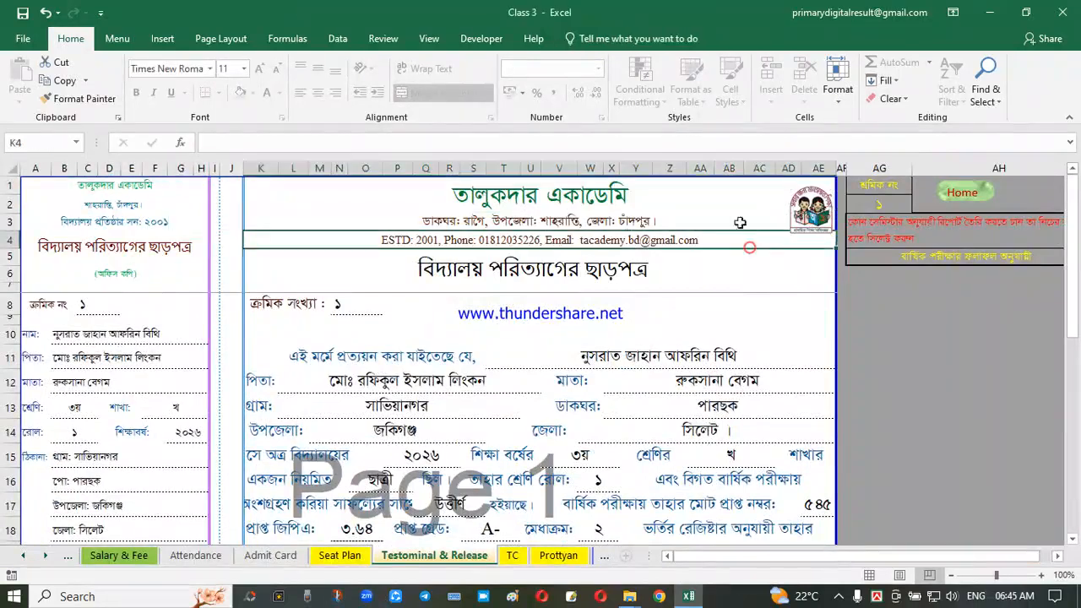
- Insert the Satirpara GPS Logo picture from the Desktop into the ছাড়পত্র certificate, starting at cell K1
click(308, 212)
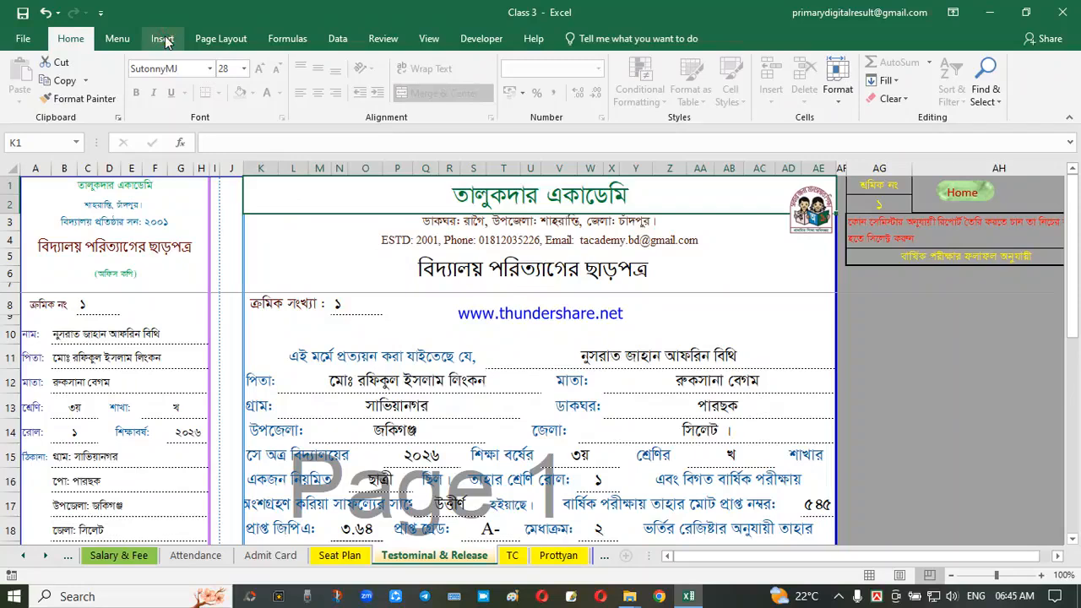
click(162, 39)
click(184, 78)
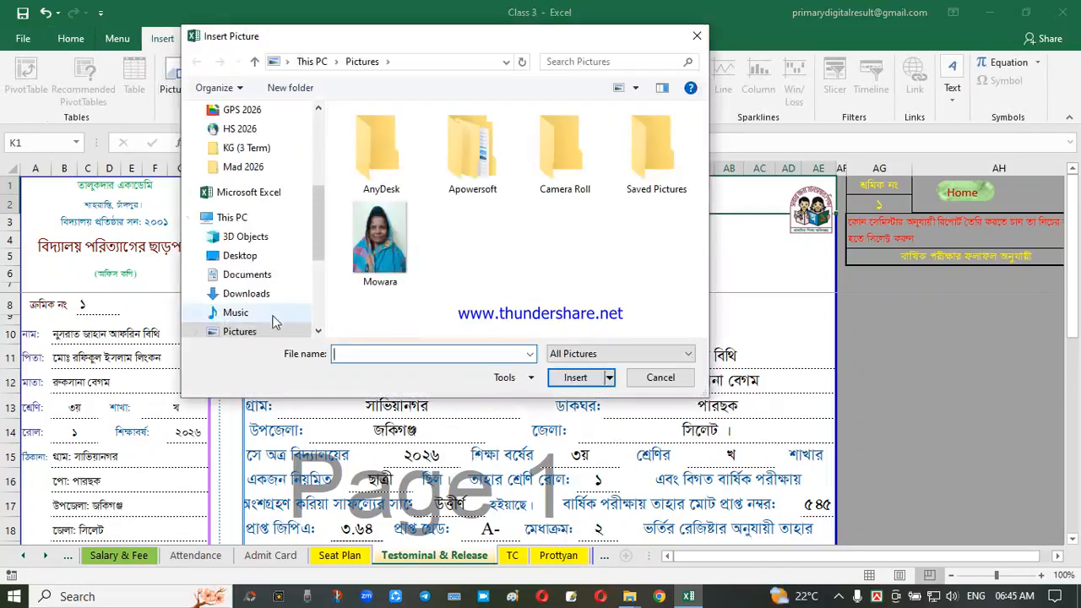
click(231, 255)
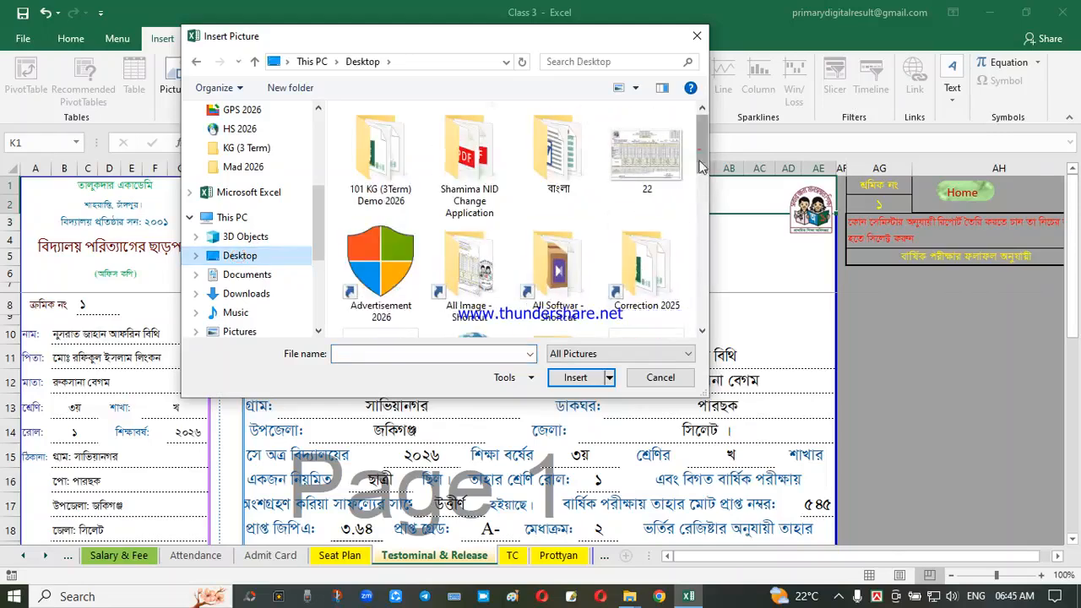
scroll(699, 167, down, 5)
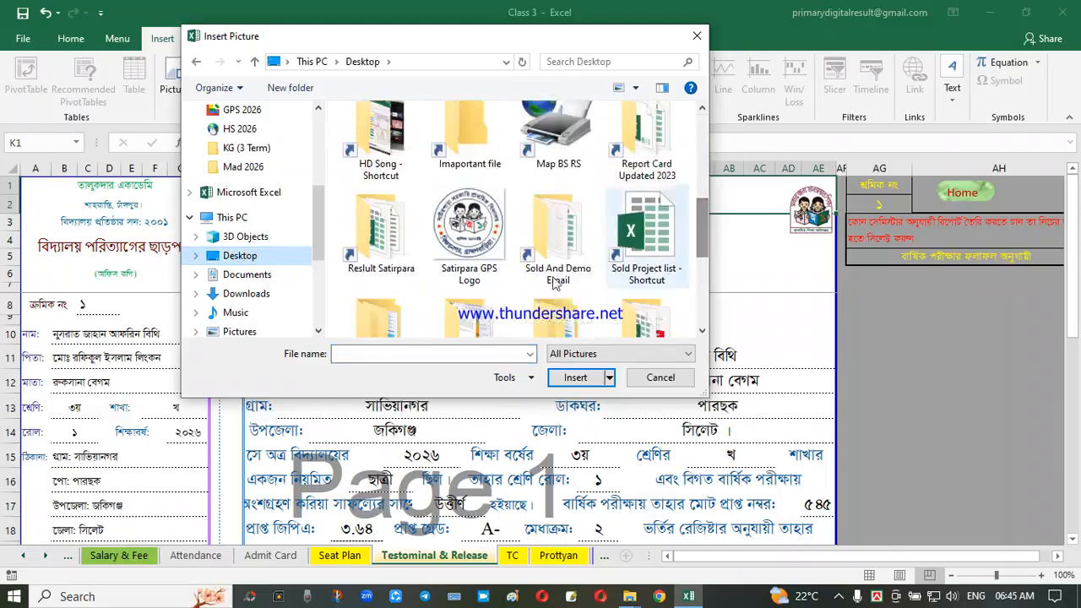
double_click(475, 229)
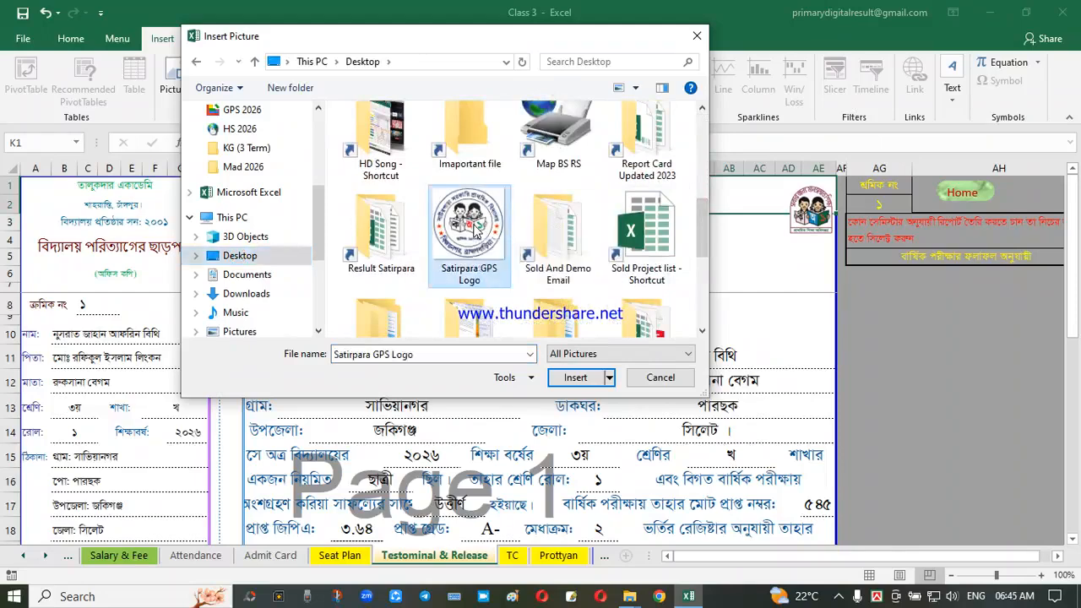
key(ctrl+v)
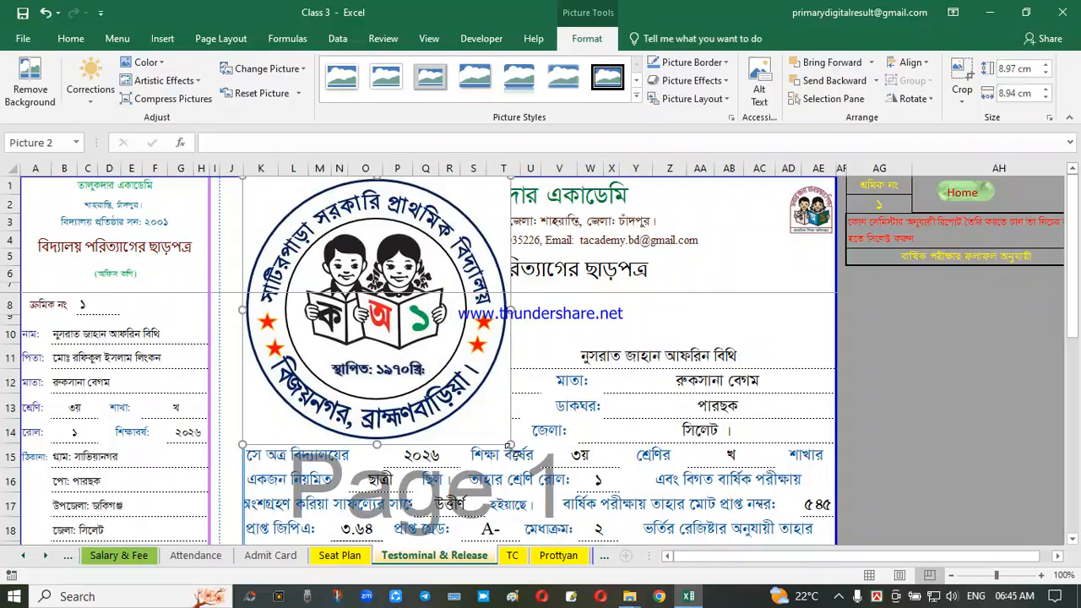
- Shrink the inserted school logo to about 1.78 by 1.77 cm and place it in the header beside the school name
drag(511, 443, 320, 243)
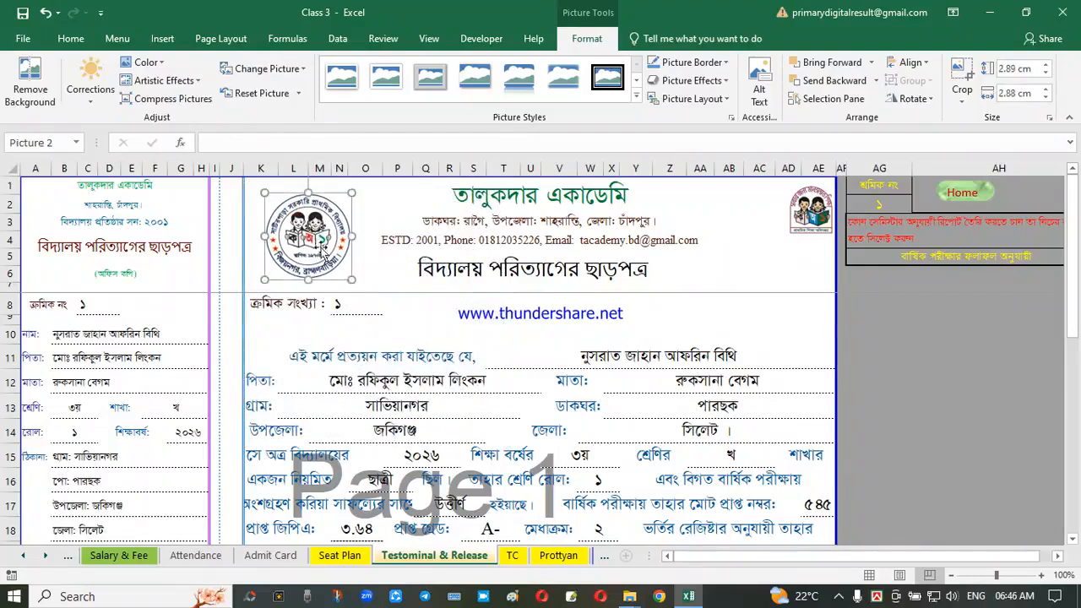
drag(350, 280, 314, 228)
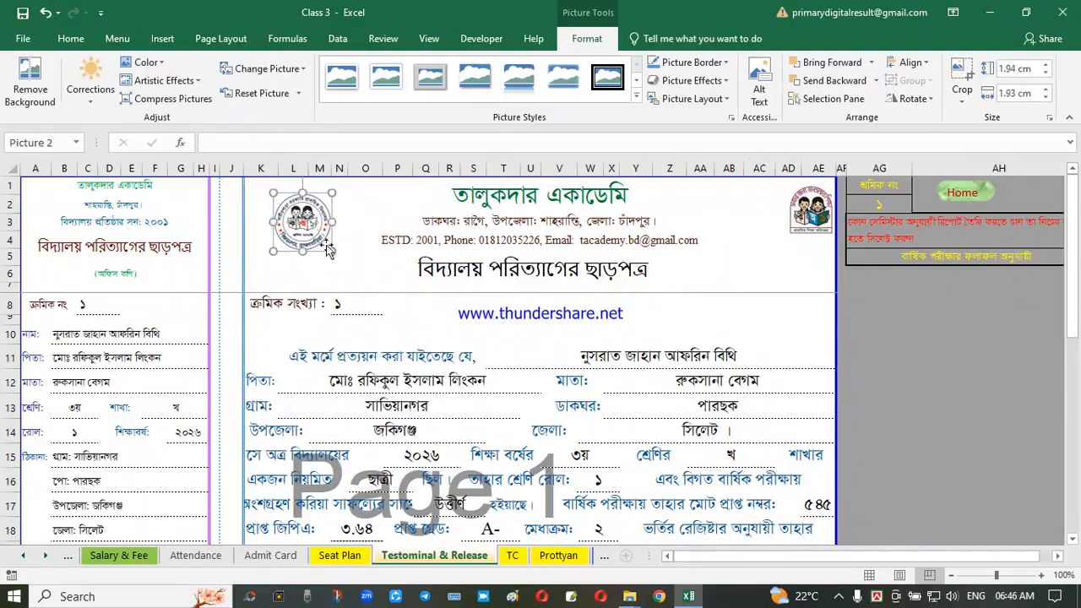
click(418, 319)
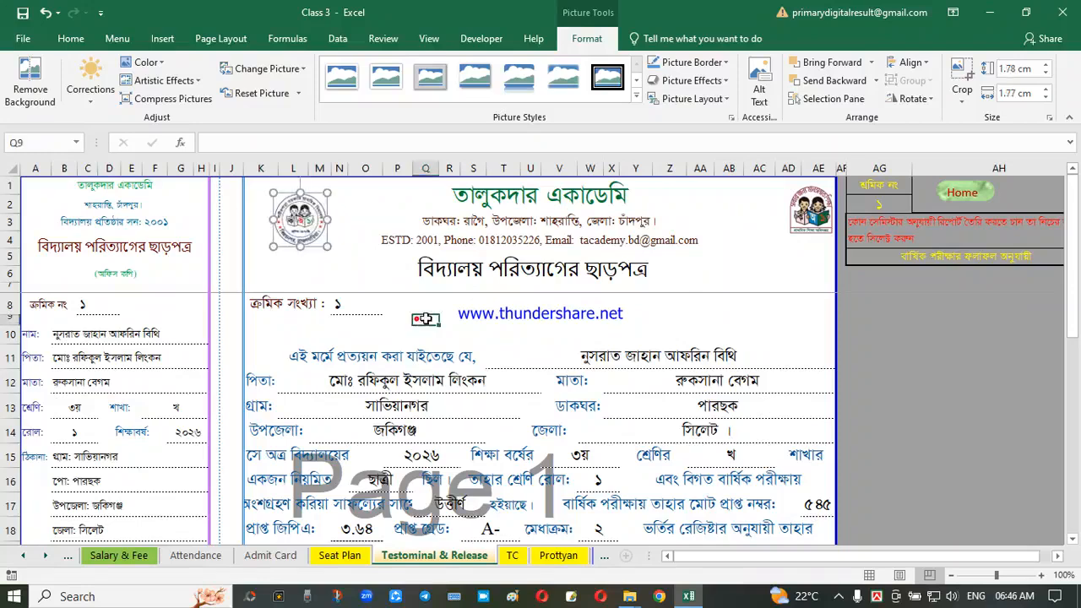
- Move the header's original logo slightly inward and down from the certificate's border
click(822, 216)
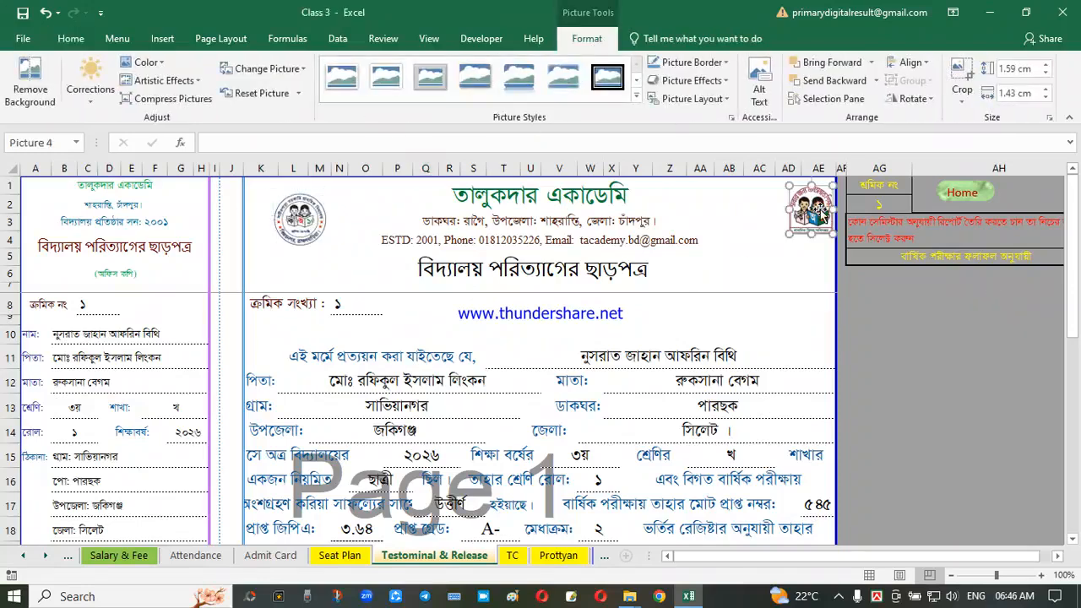
mouse_move(818, 212)
mouse_down()
mouse_move(794, 279)
mouse_move(809, 221)
mouse_up()
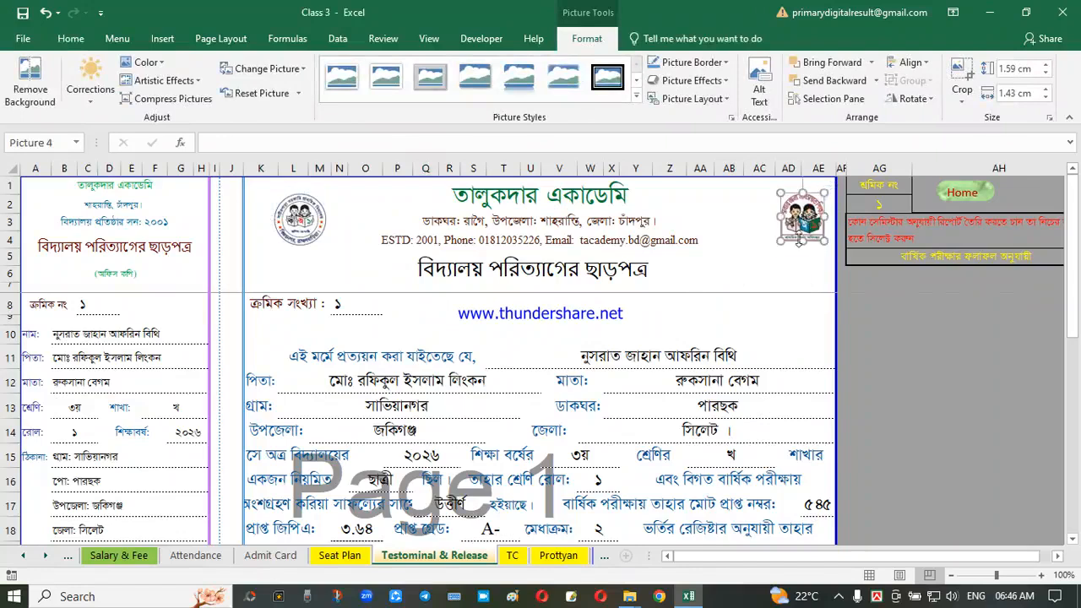
click(576, 367)
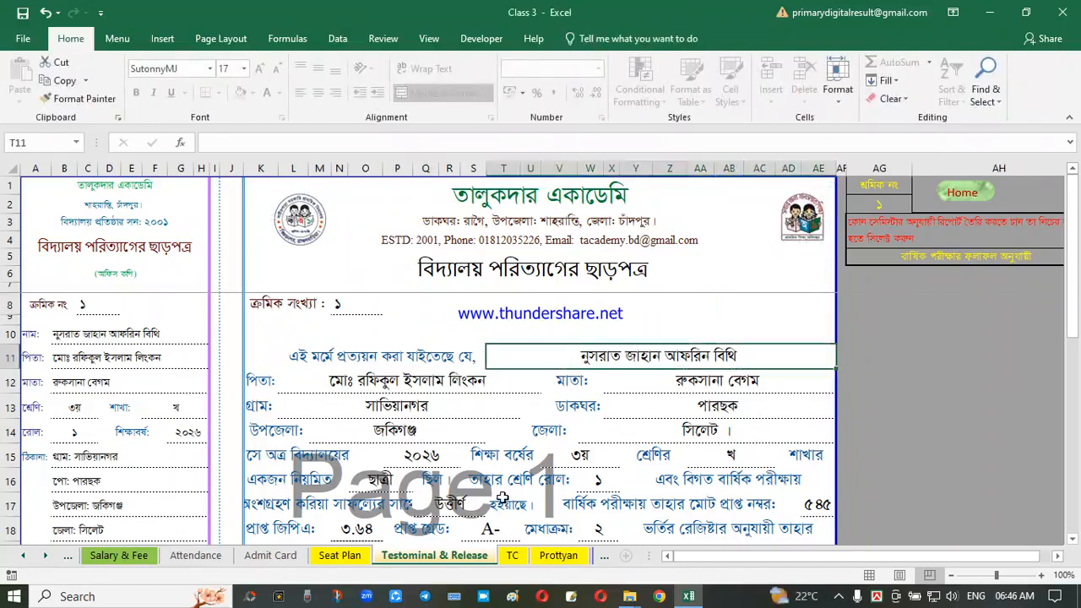
- Save the workbook, accepting the Document Inspector warning, and return to the home page
click(23, 15)
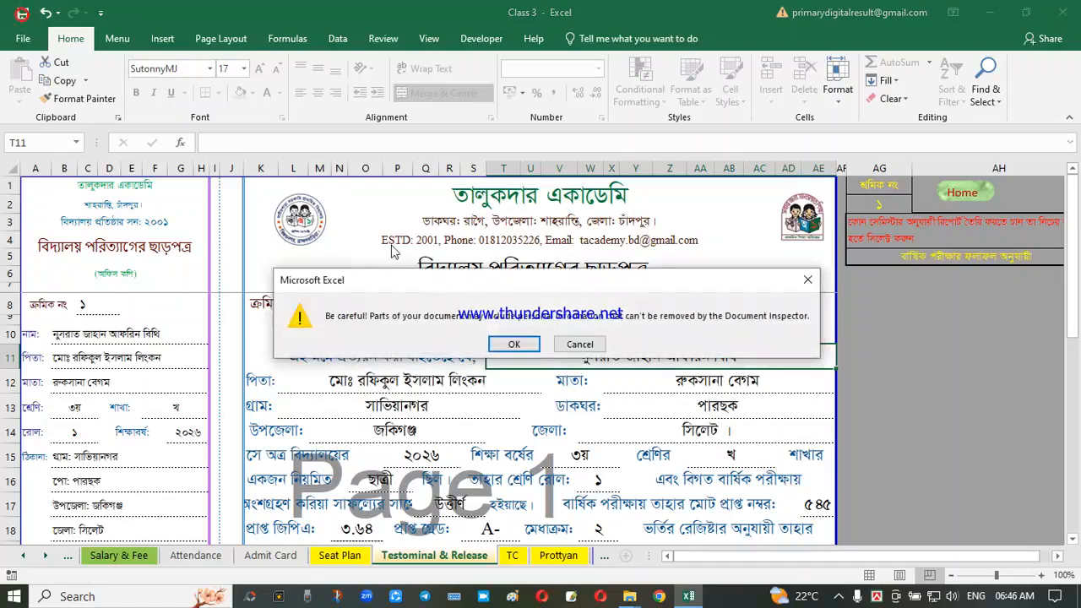
click(514, 345)
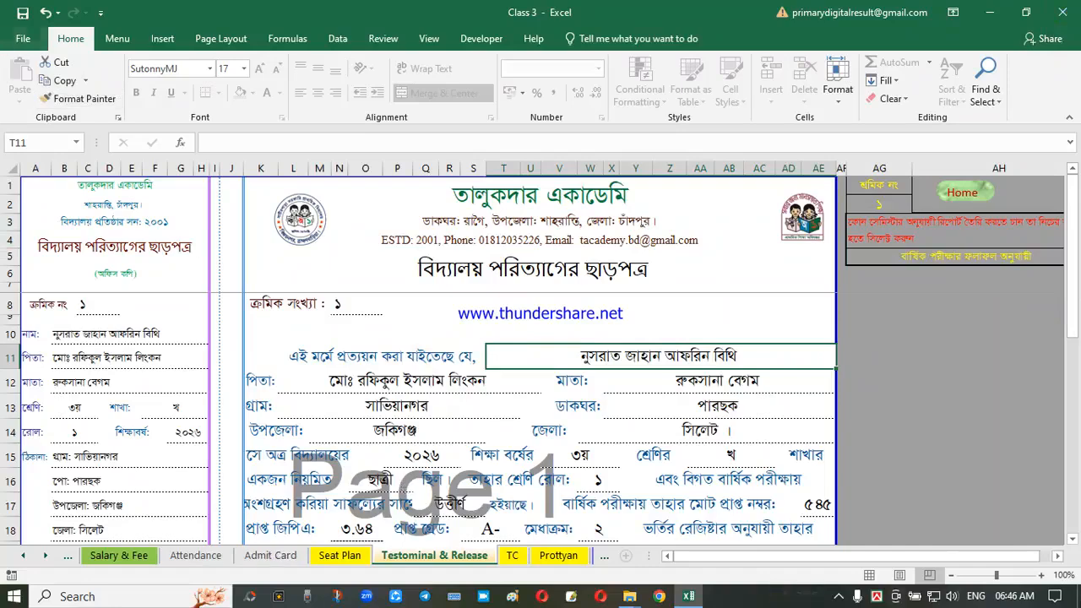
click(962, 194)
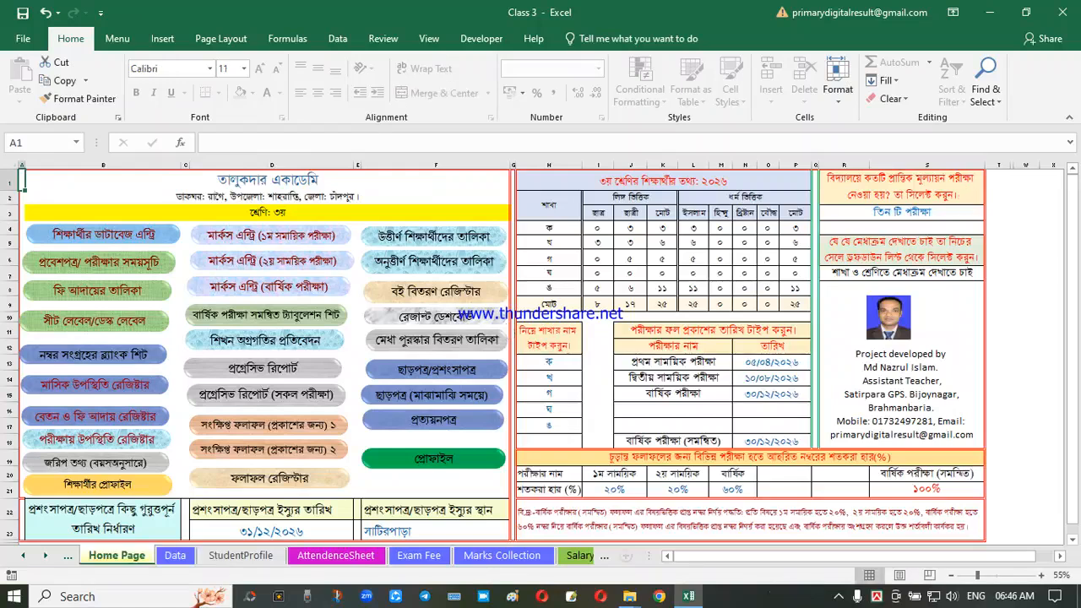
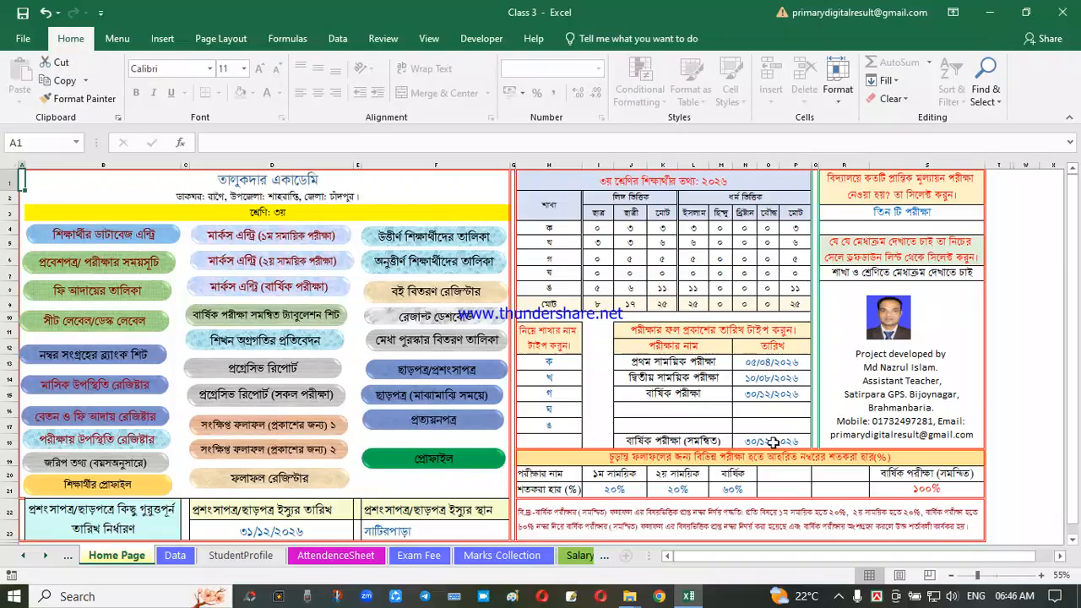
- Check the home page's exam names and dates, number-of-exams cell, and merit position display setting
click(752, 367)
click(681, 380)
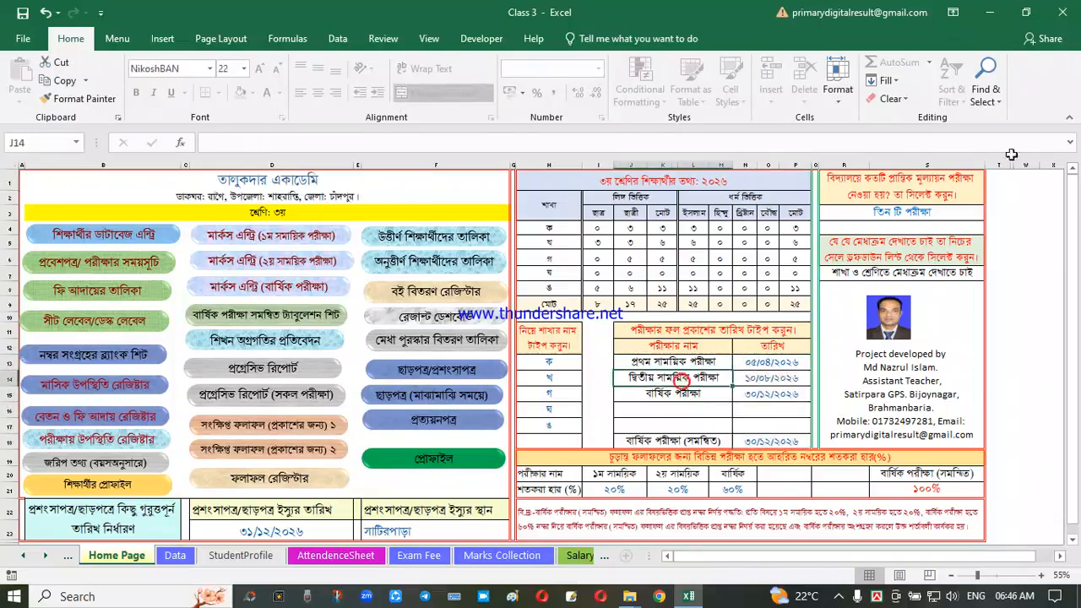
click(913, 213)
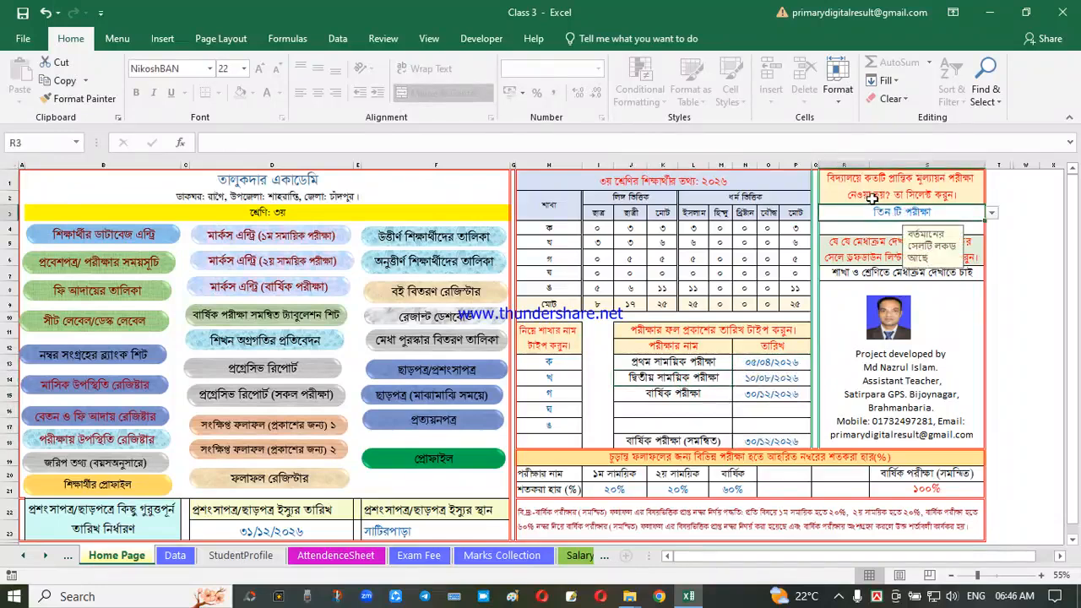
click(1017, 204)
click(936, 217)
click(1021, 278)
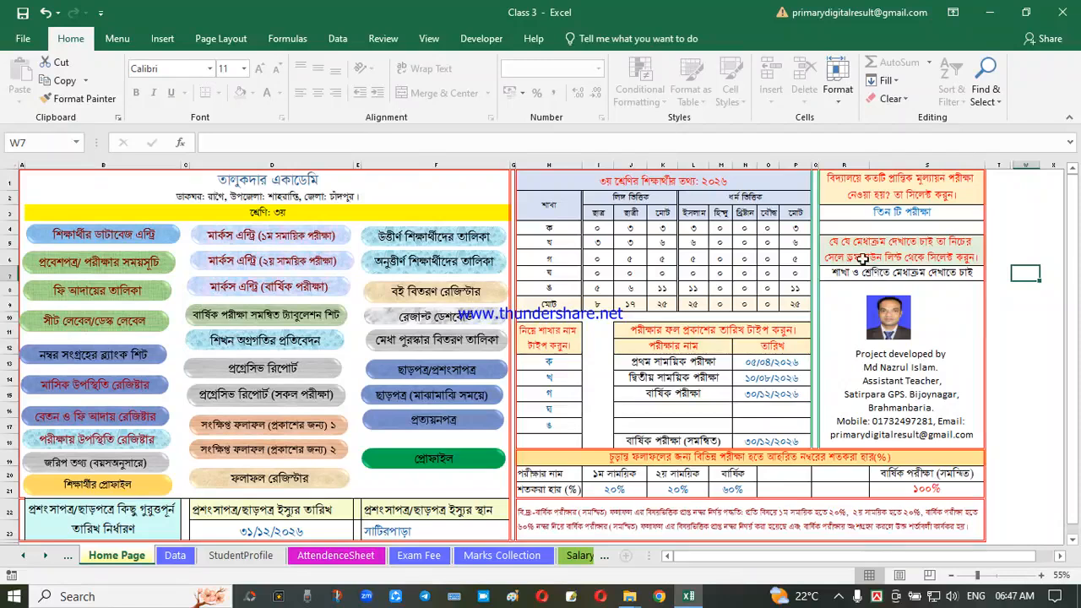
click(885, 272)
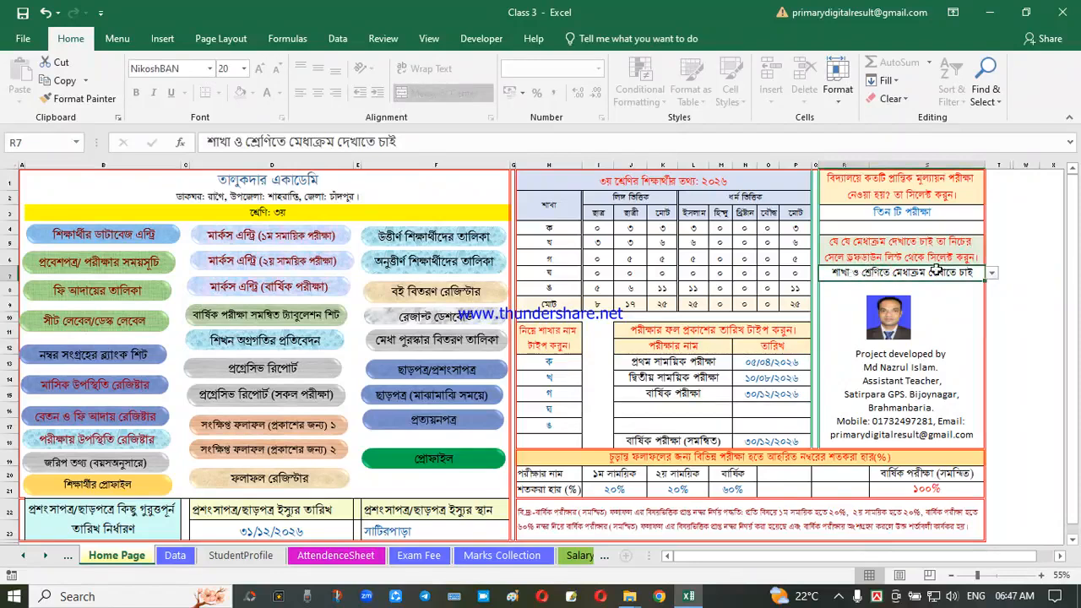
- Examine the class and section merit position columns on the first term marks sheet, and return to the home page
click(314, 235)
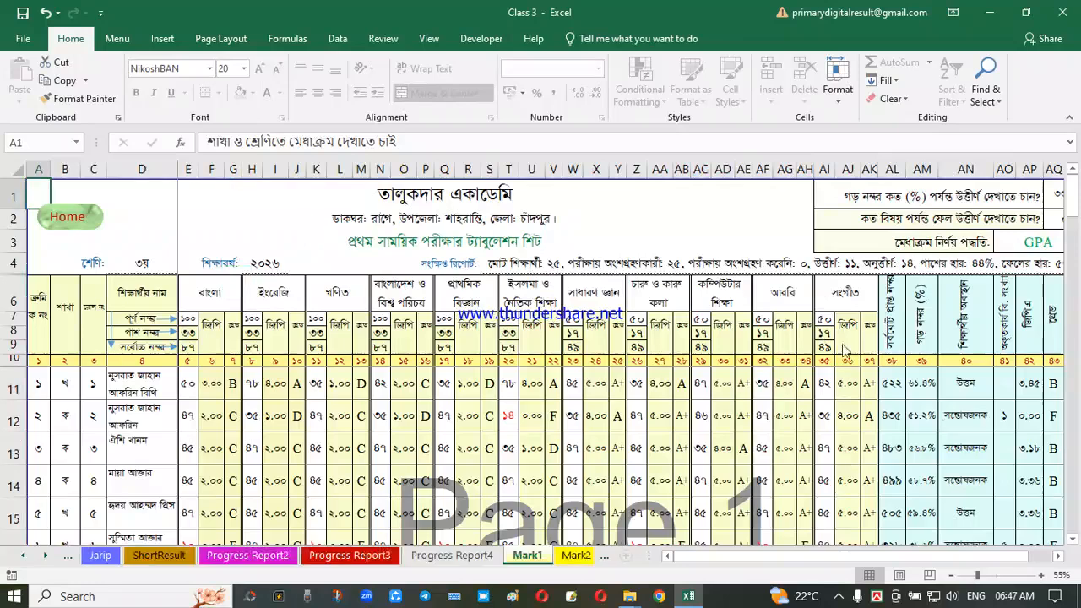
drag(888, 557, 930, 576)
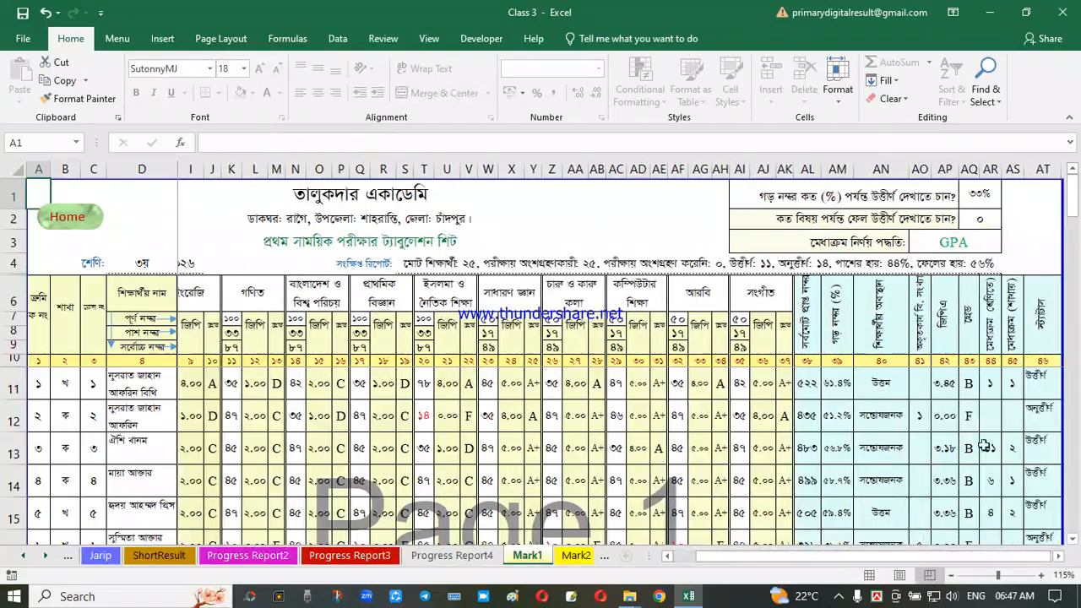
click(995, 382)
click(1012, 397)
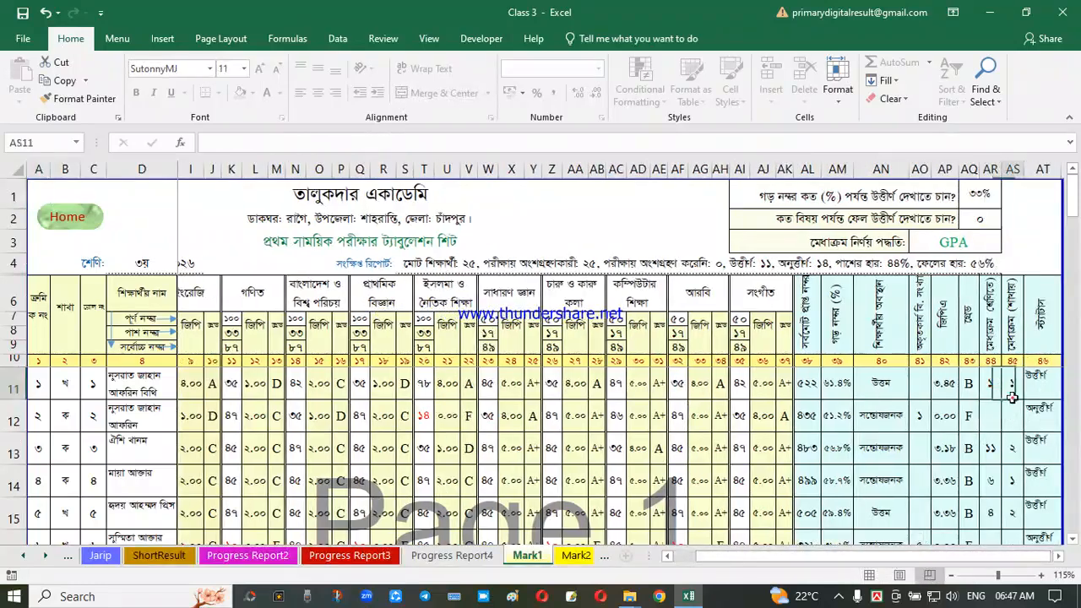
click(89, 221)
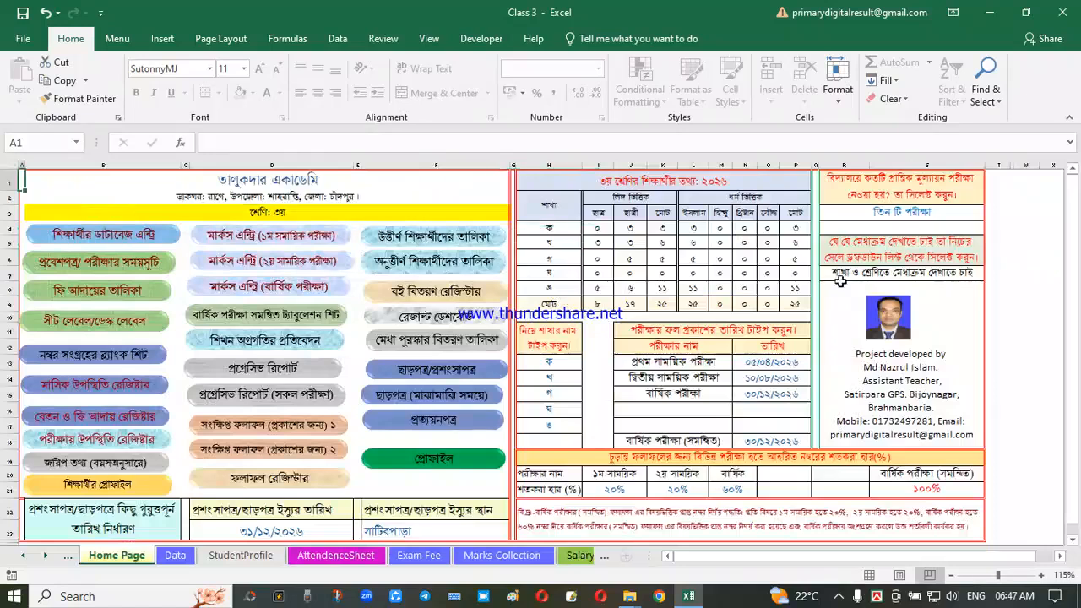
- Set the merit position display to শুধু শ্রেণিতে মেধাক্রম দেখাতে চাই and open the first term marks sheet to check it
click(911, 279)
click(995, 279)
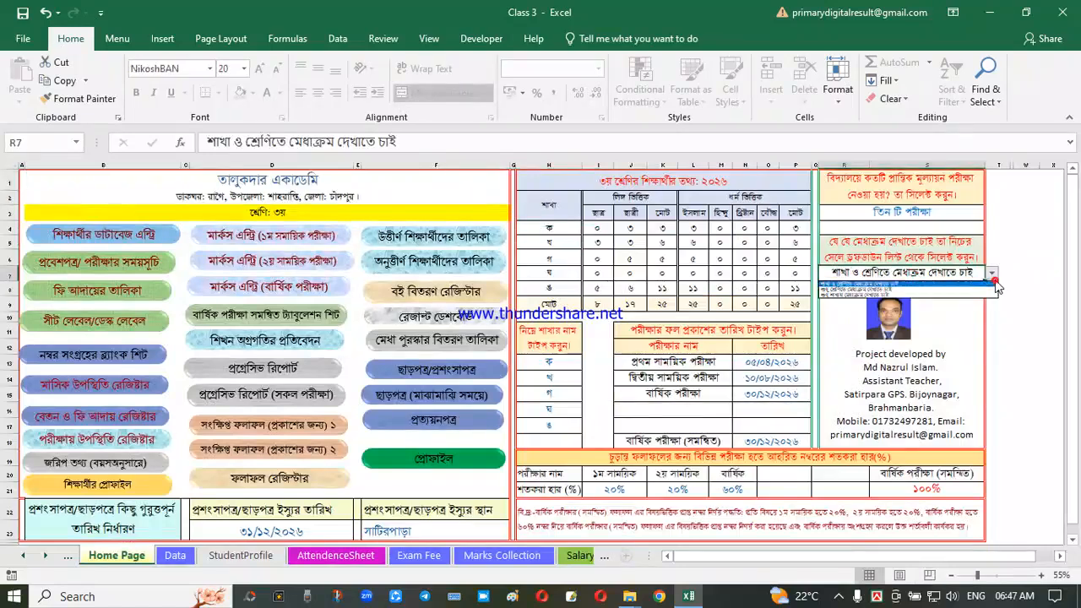
click(842, 295)
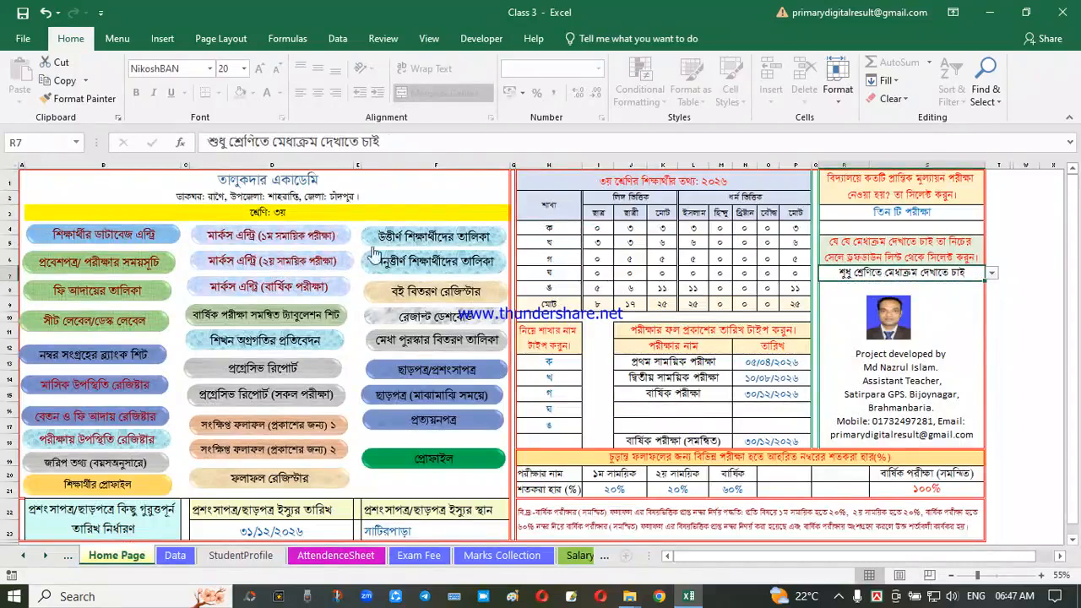
click(323, 243)
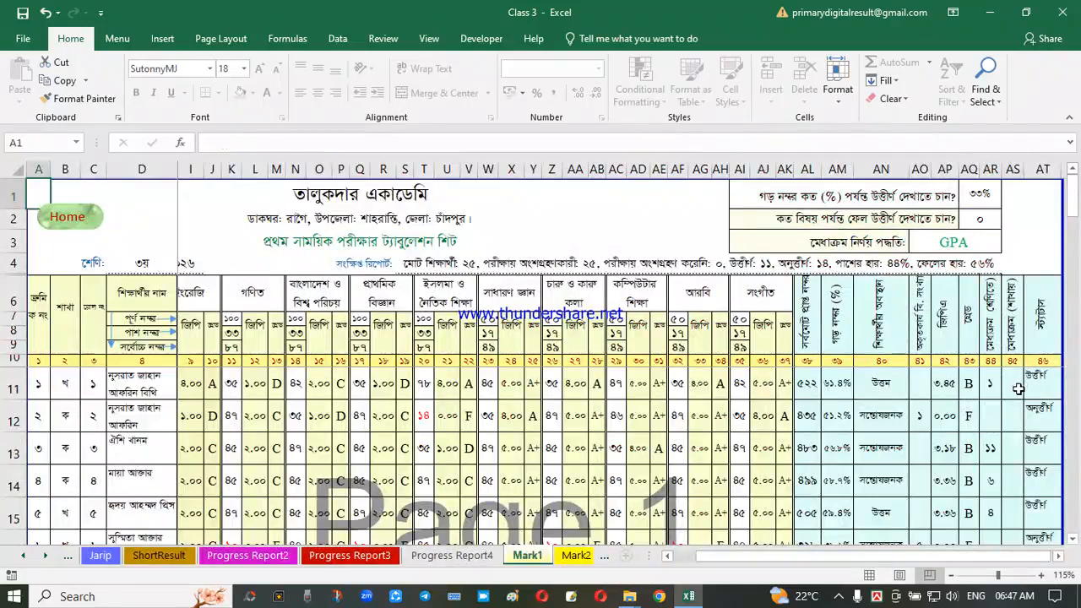
- Return to the home page and set the merit position display to শুধু শাখায় মেধাক্রম দেখাতে চাই
click(1018, 387)
click(91, 220)
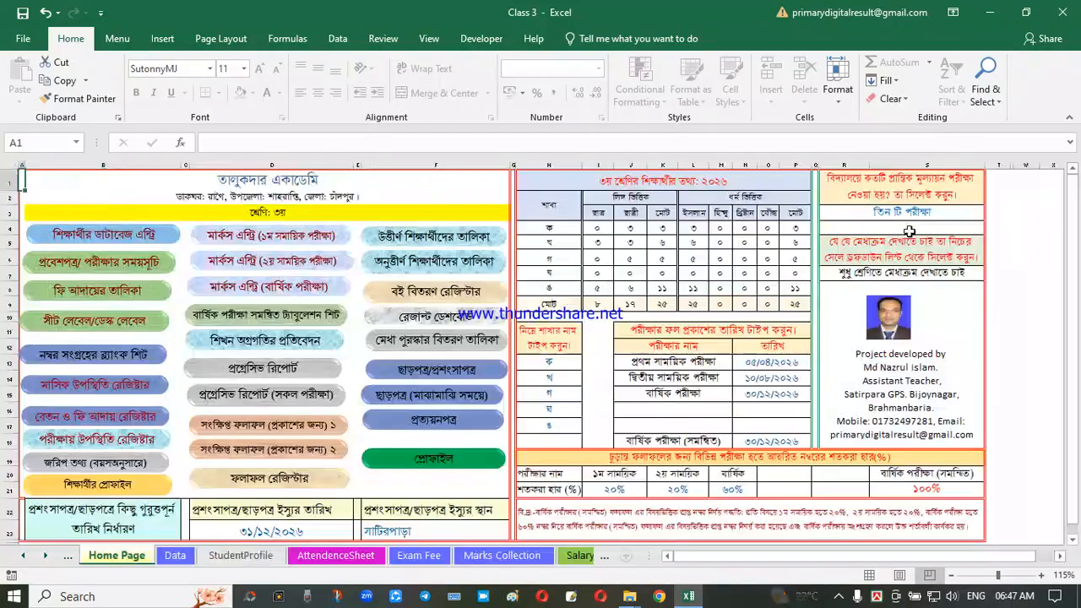
click(971, 272)
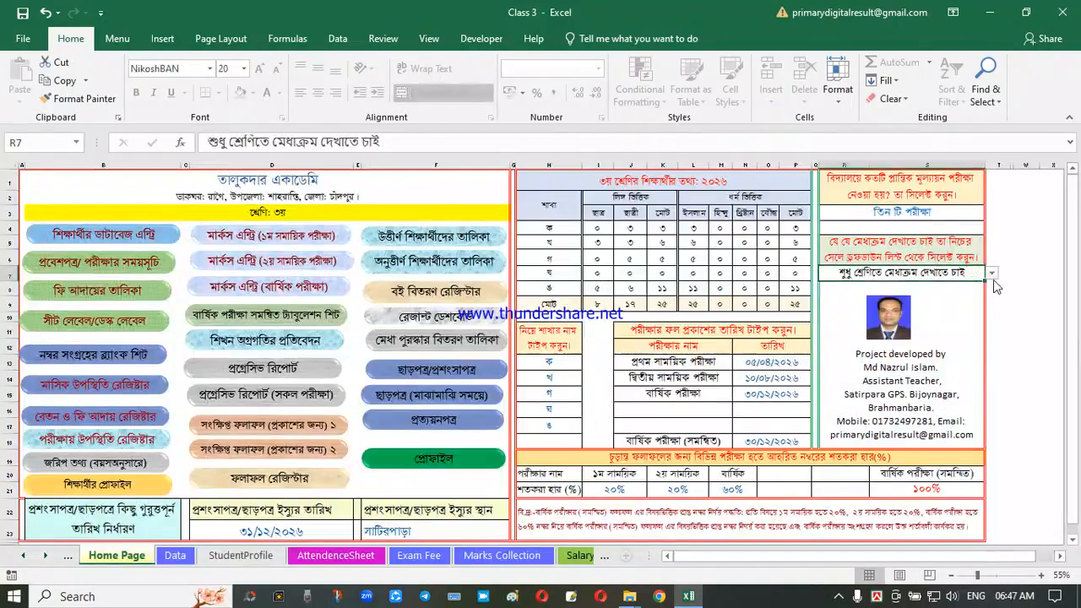
click(992, 275)
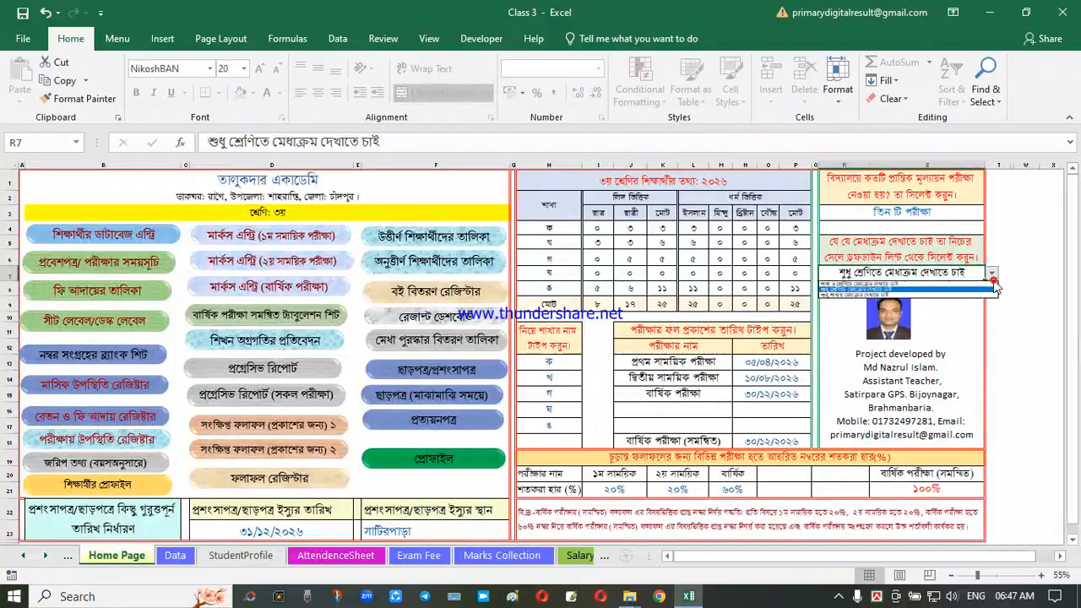
click(845, 296)
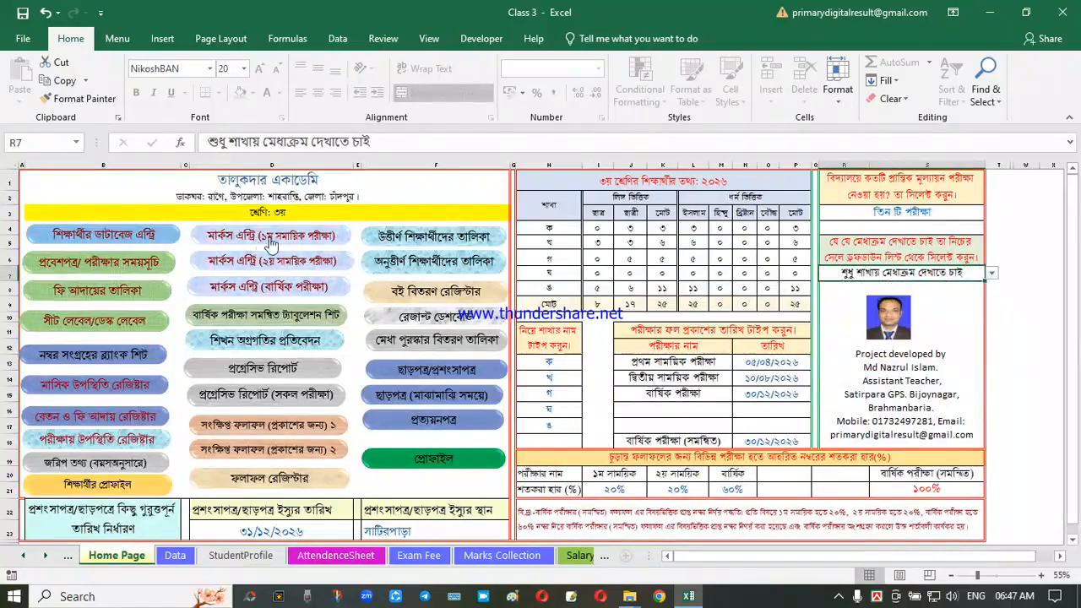
- Check the class and section merit position columns on the first term marks sheet, and return to the home page
click(270, 238)
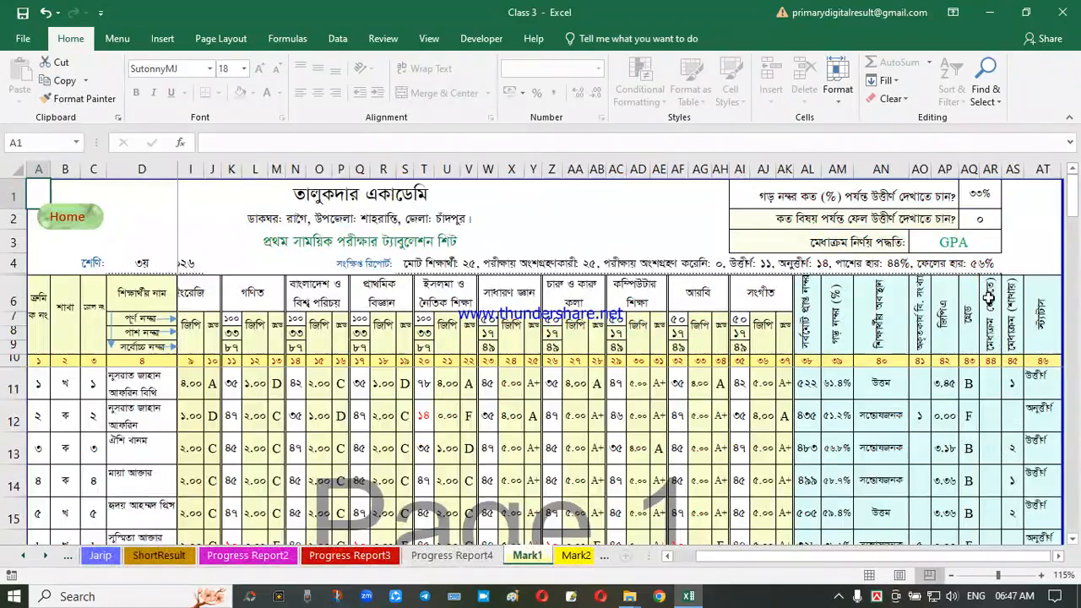
click(992, 382)
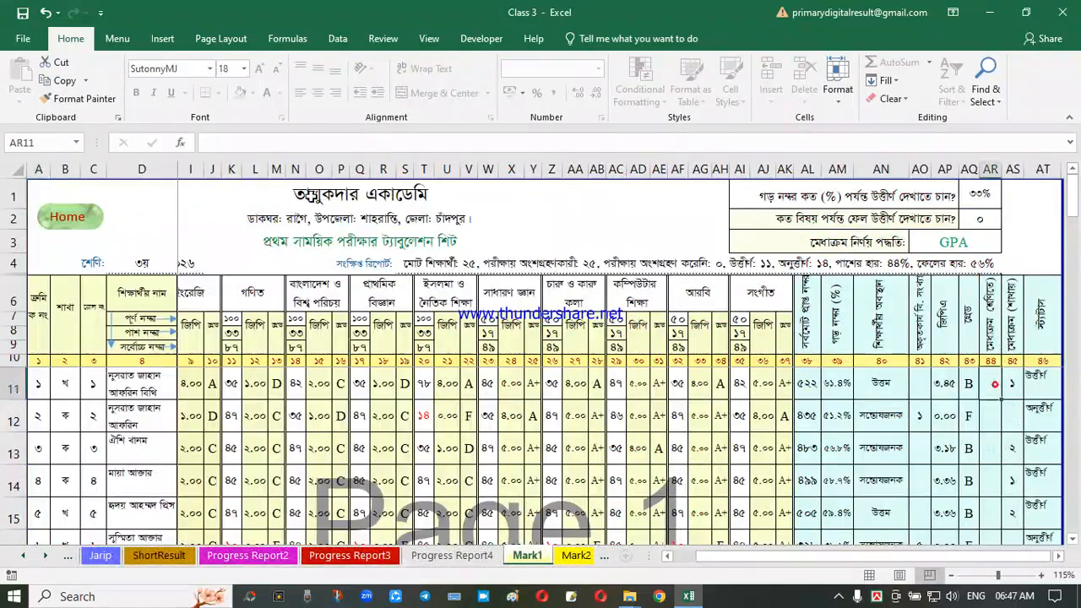
click(97, 215)
- Set the merit position display on the home page to শাখা ও শ্রেণিতে মেধাক্রম দেখাতে চাই
click(977, 275)
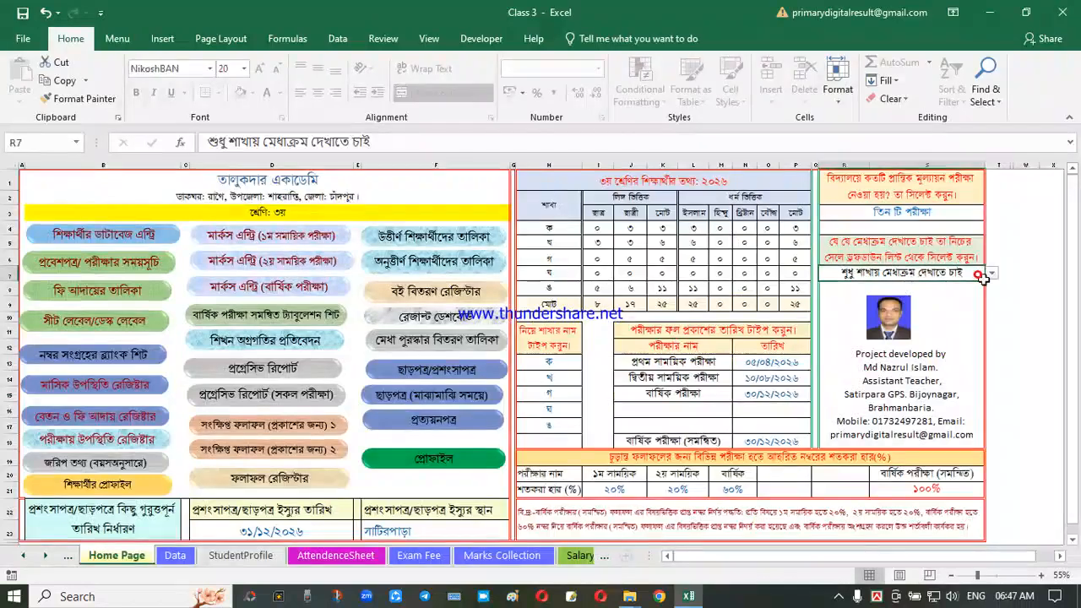
click(991, 273)
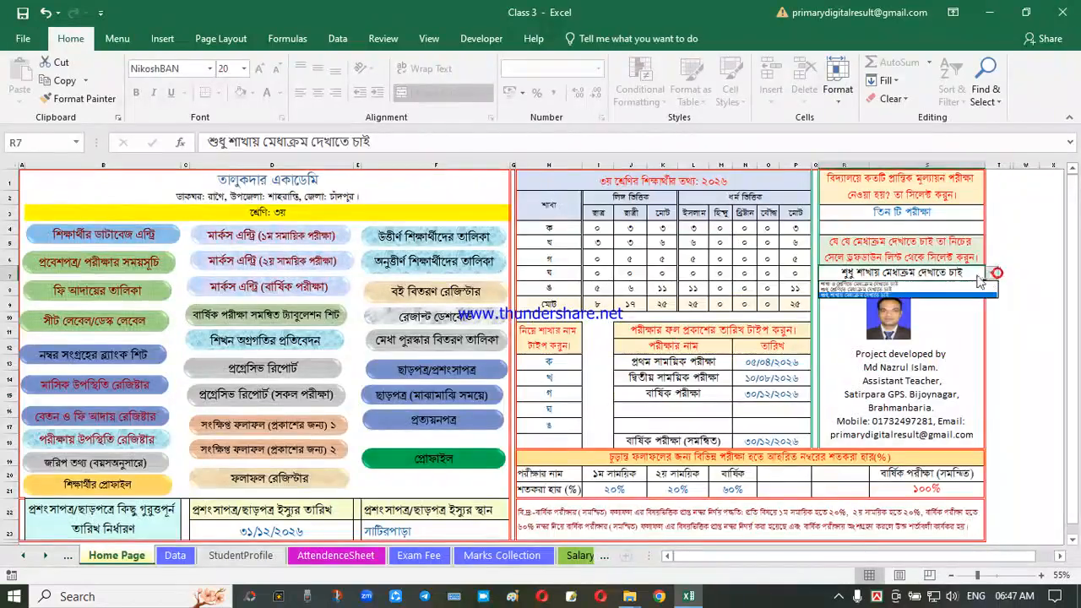
click(881, 289)
click(1047, 362)
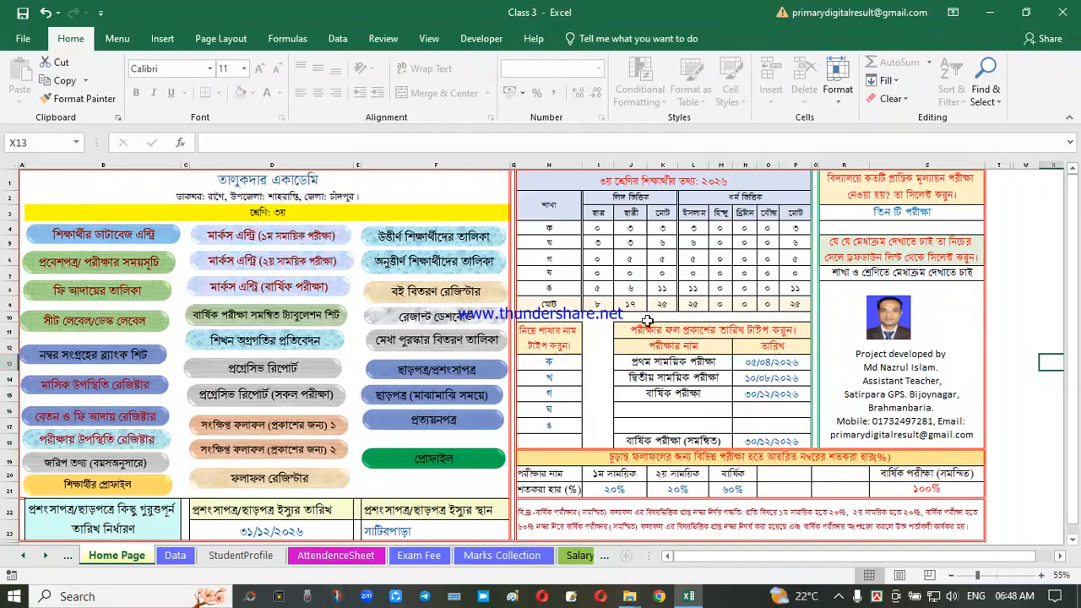
- Examine the developer's contact details on the home page up close, and return to the full page view
click(900, 424)
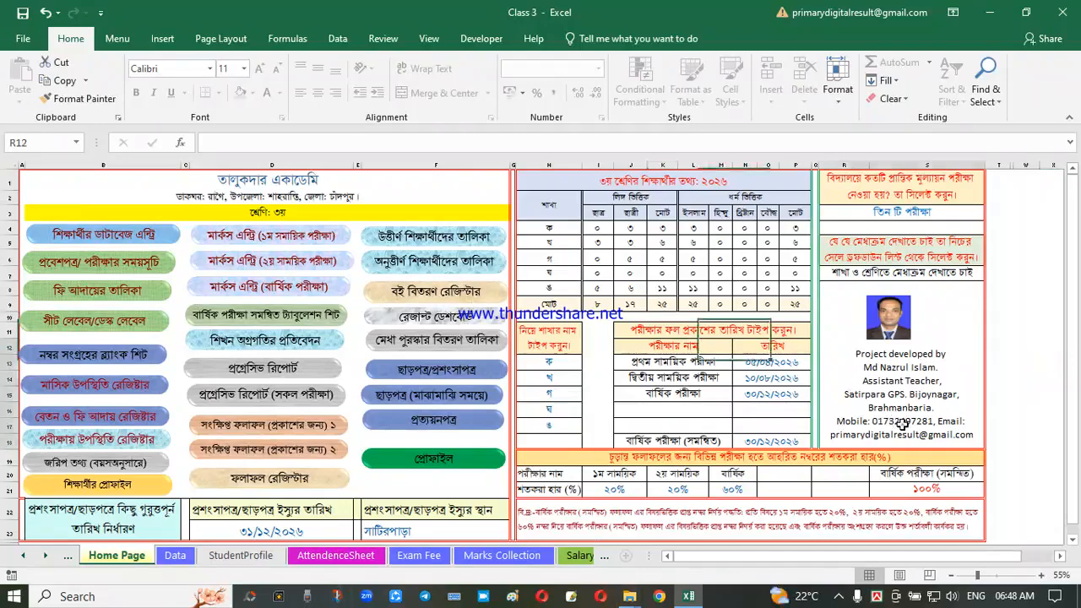
ctrl+scroll(846, 558, up, 1)
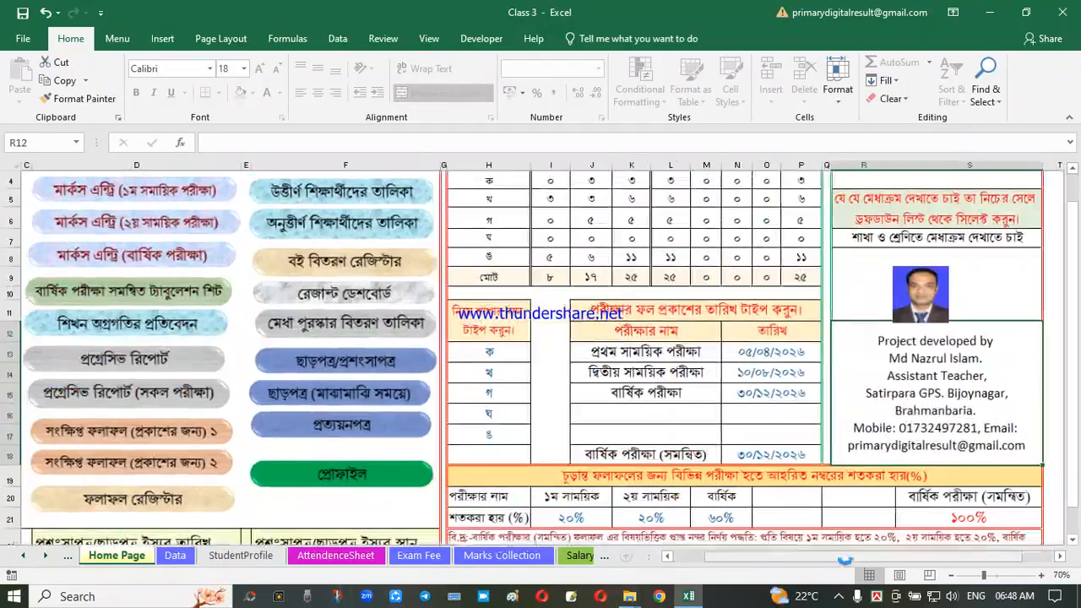
ctrl+scroll(846, 557, up, 2)
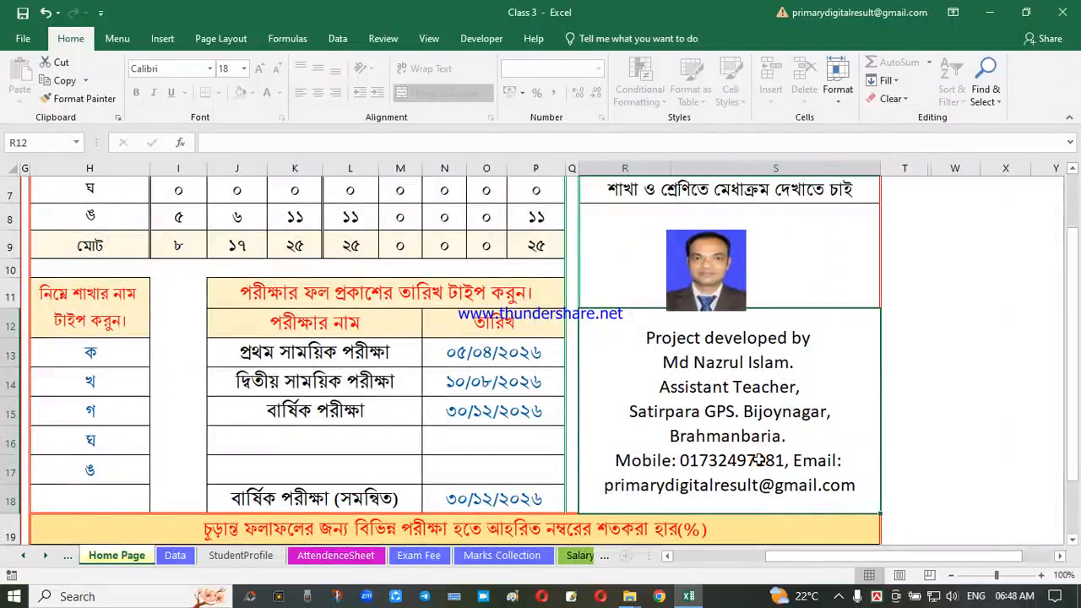
drag(870, 561, 712, 420)
scroll(712, 420, down, 2)
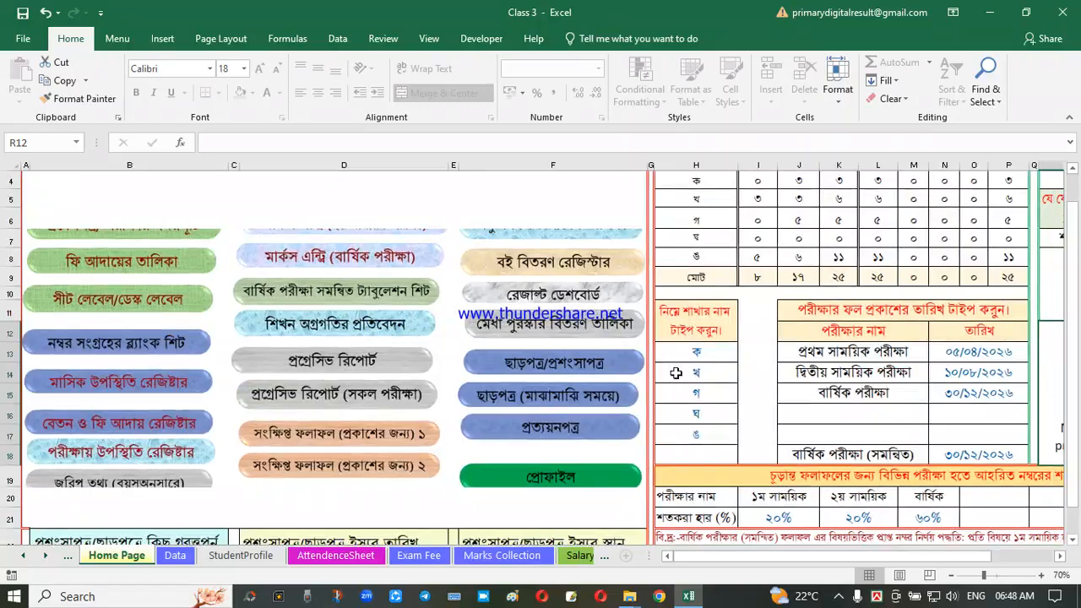
scroll(591, 397, down, 1)
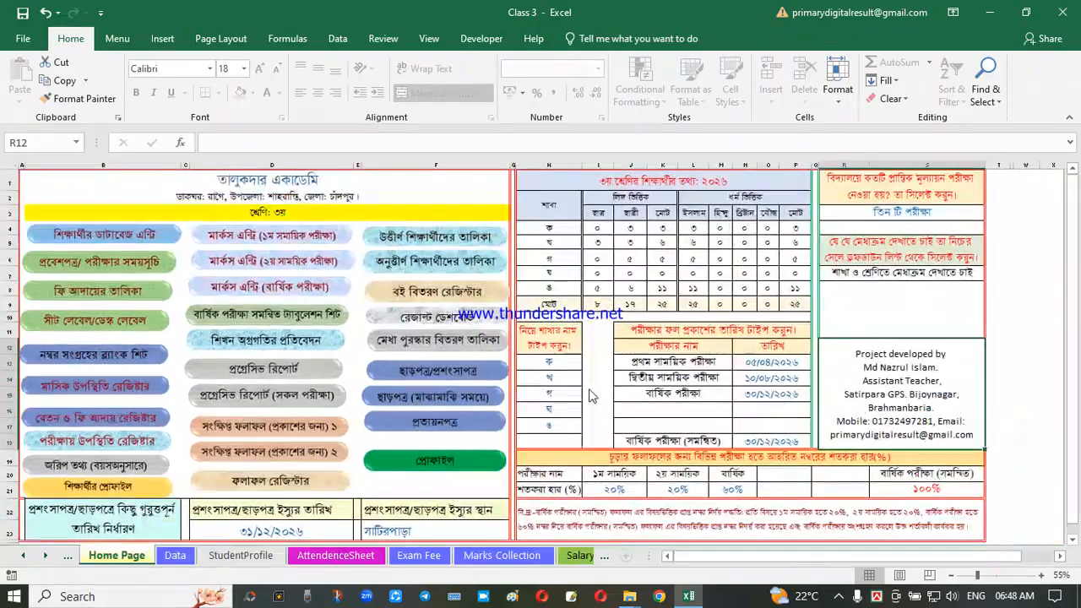